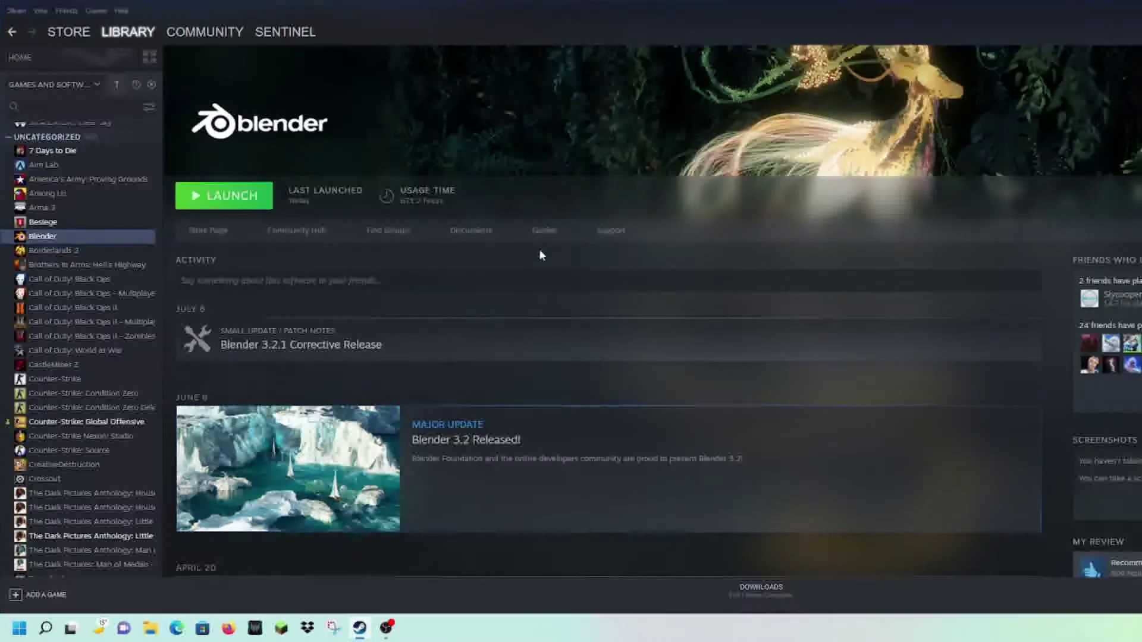
pyautogui.rightClick(57, 245)
pyautogui.moveTo(76, 299)
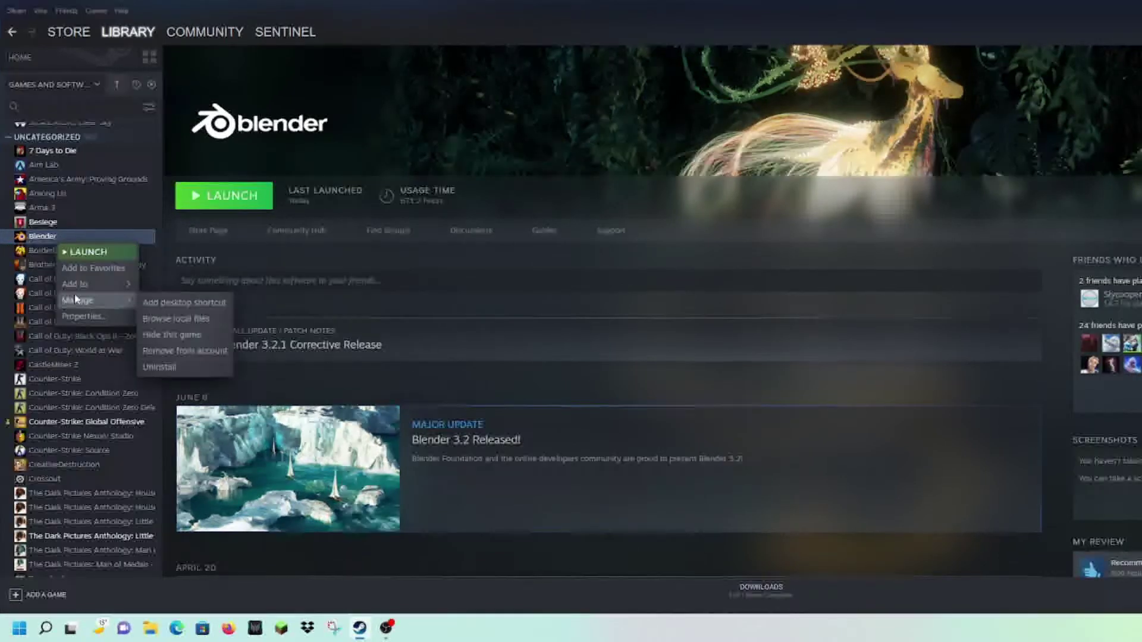
pyautogui.click(83, 316)
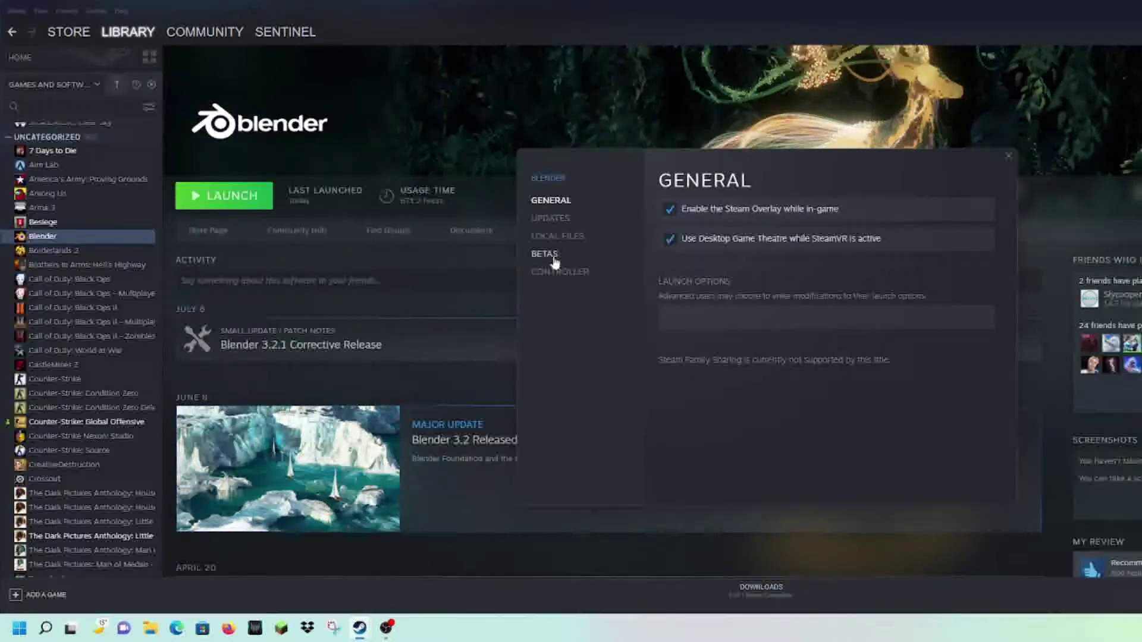
pyautogui.click(1008, 155)
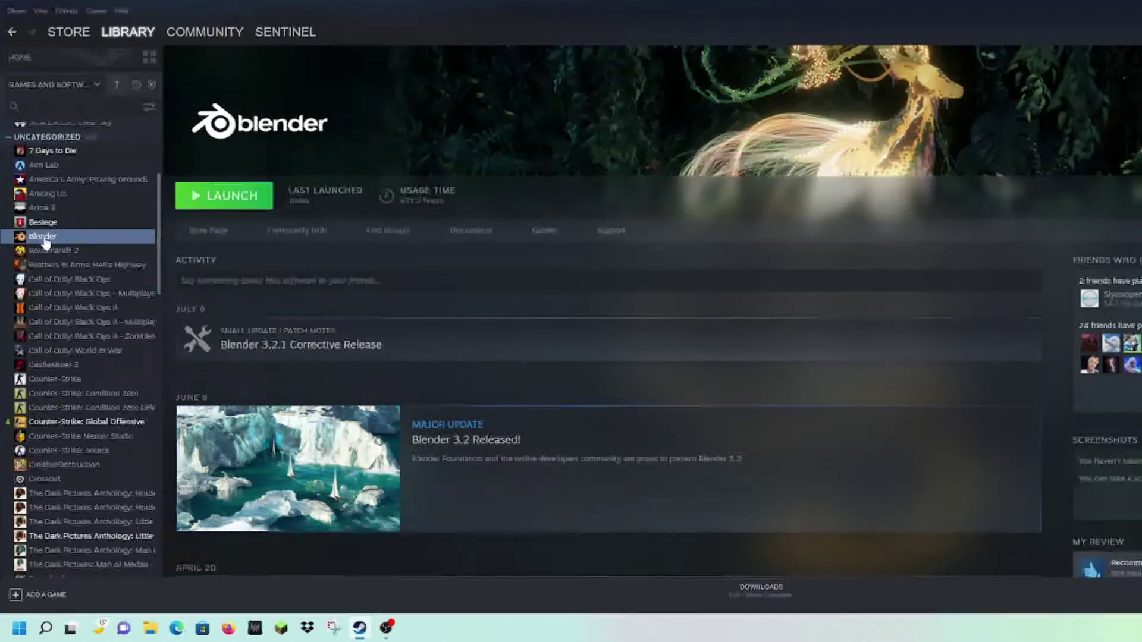
# Opt Blender into the 2.79a - Archive beta through its properties in the Steam library
pyautogui.moveTo(150, 33)
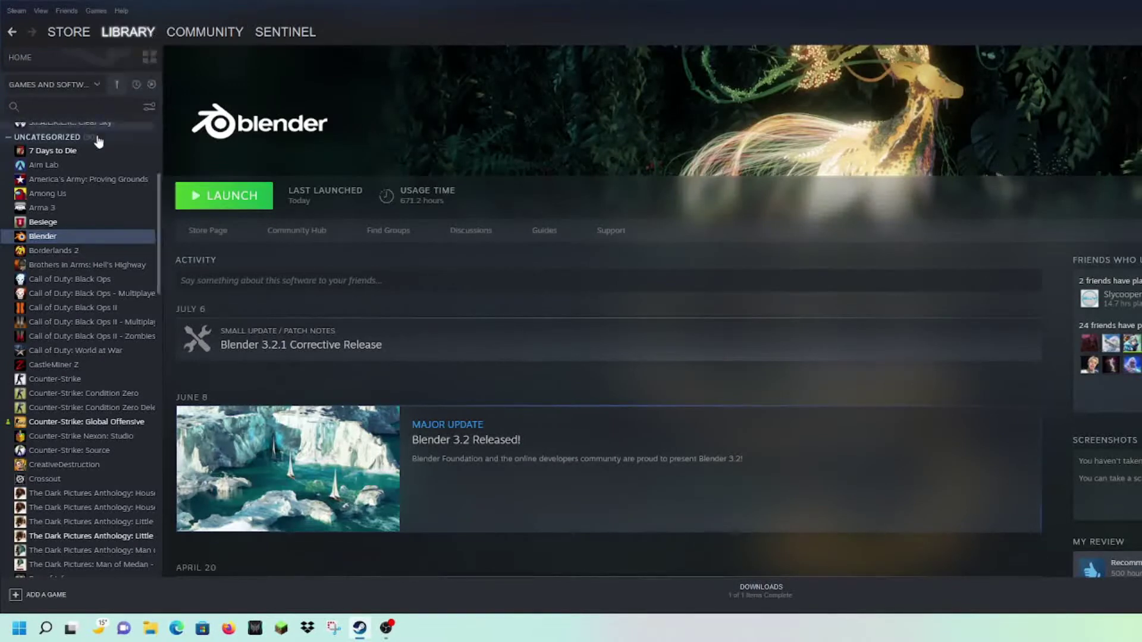
pyautogui.rightClick(49, 243)
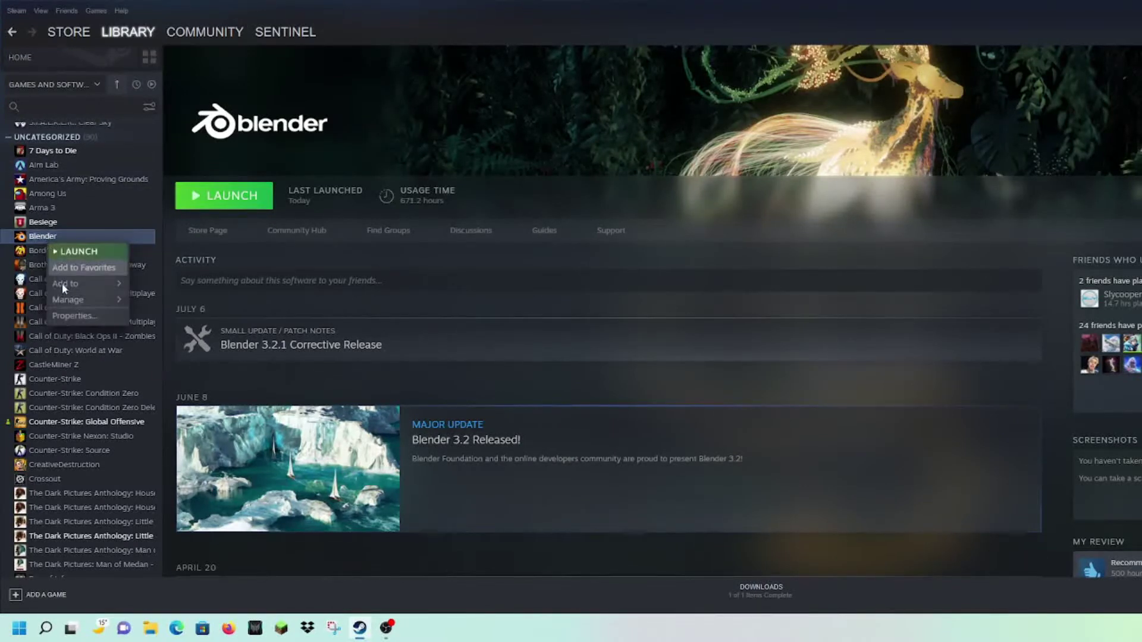
pyautogui.click(68, 317)
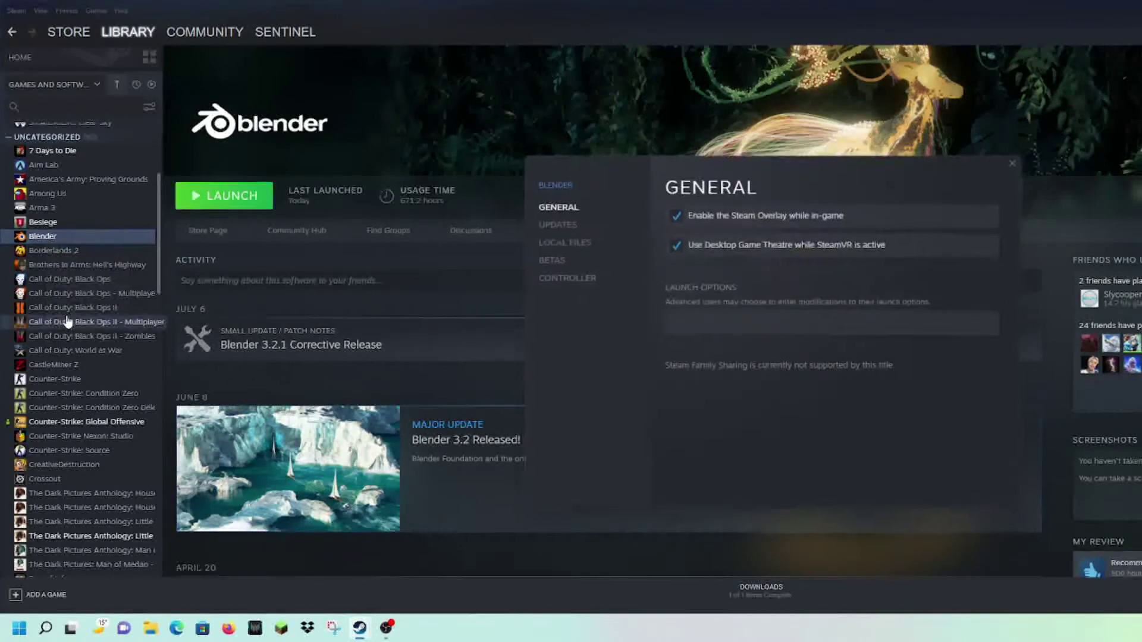
pyautogui.click(550, 261)
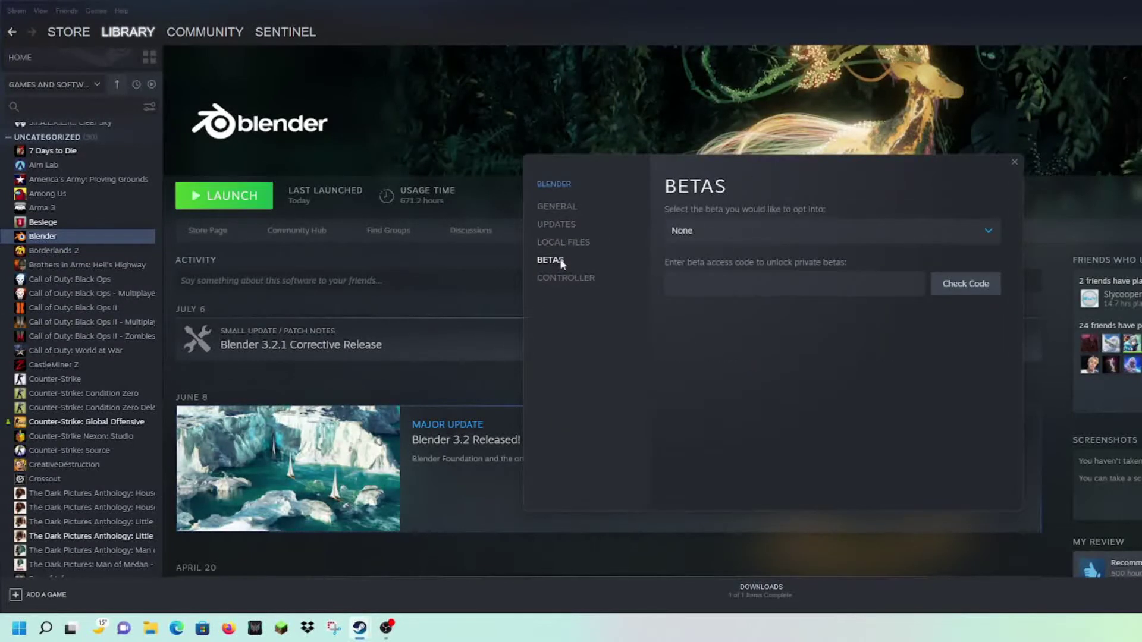
pyautogui.click(988, 236)
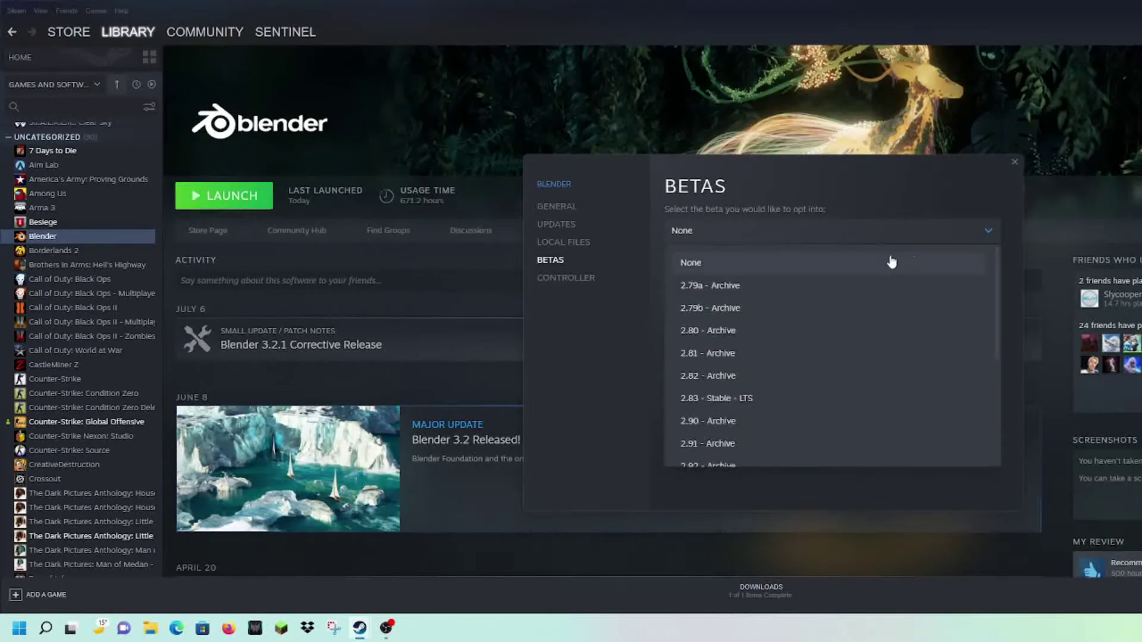
pyautogui.click(776, 288)
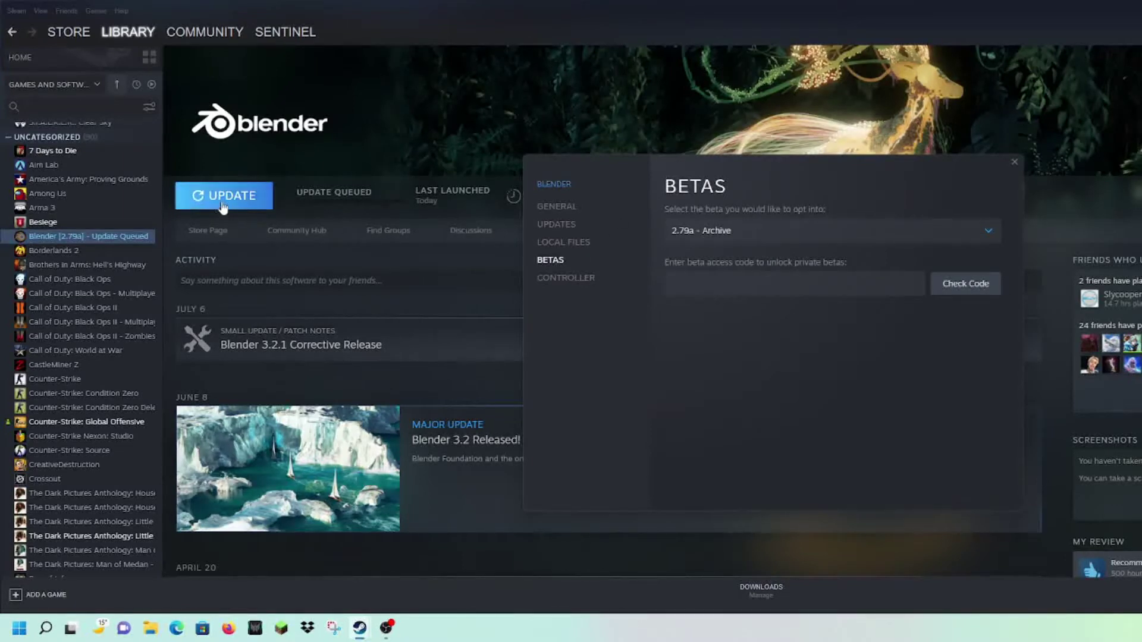
# Close the properties, update Blender to the chosen 2.79a version and launch it
pyautogui.click(1015, 162)
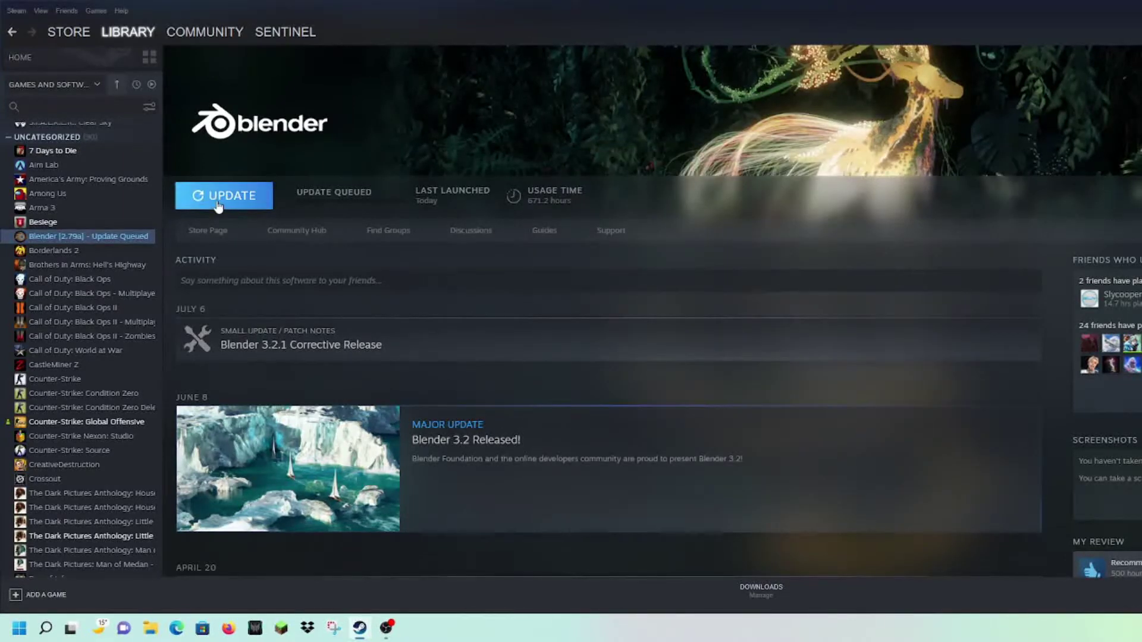
pyautogui.click(218, 203)
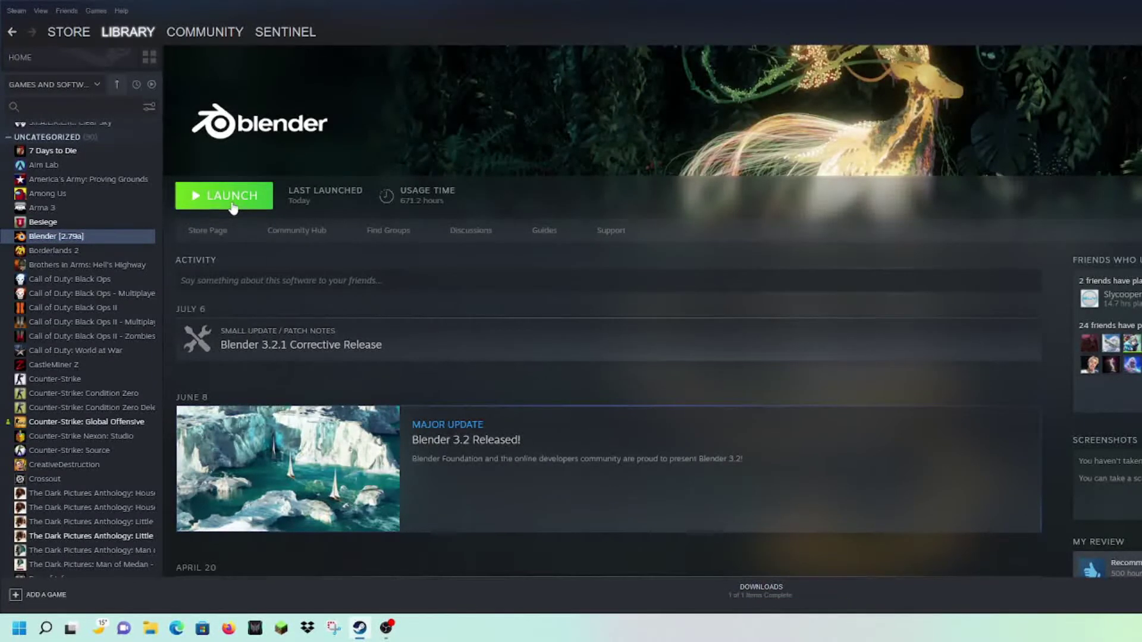
pyautogui.click(232, 197)
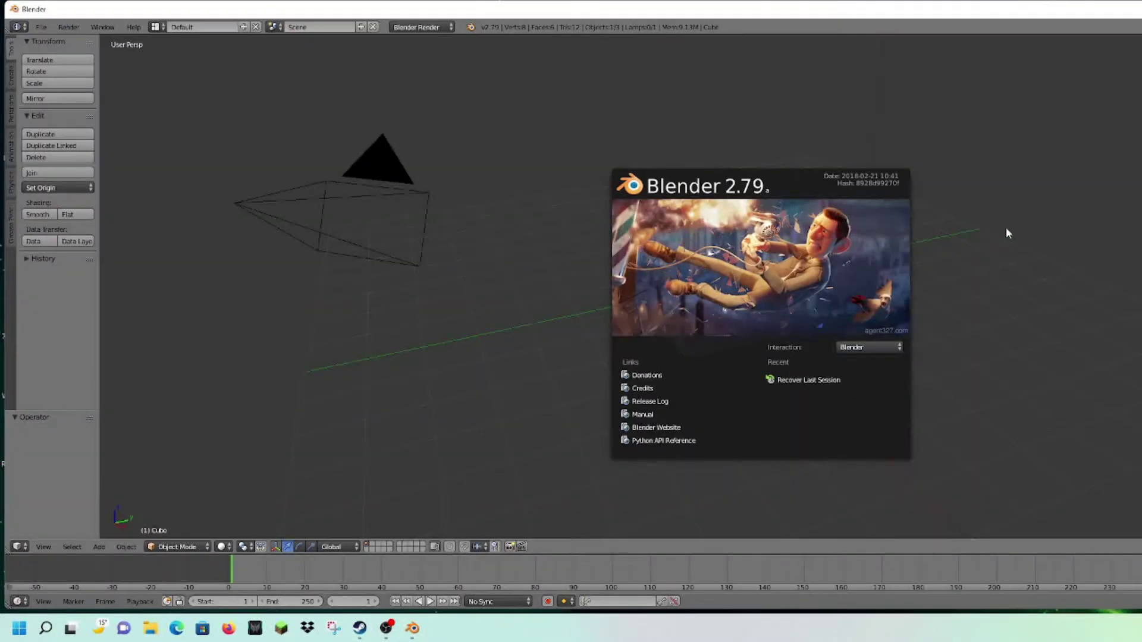
# Dismiss the splash screen, try deleting all default scene objects and undo the deletion
pyautogui.press('a')
pyautogui.press('a')
pyautogui.press('a')
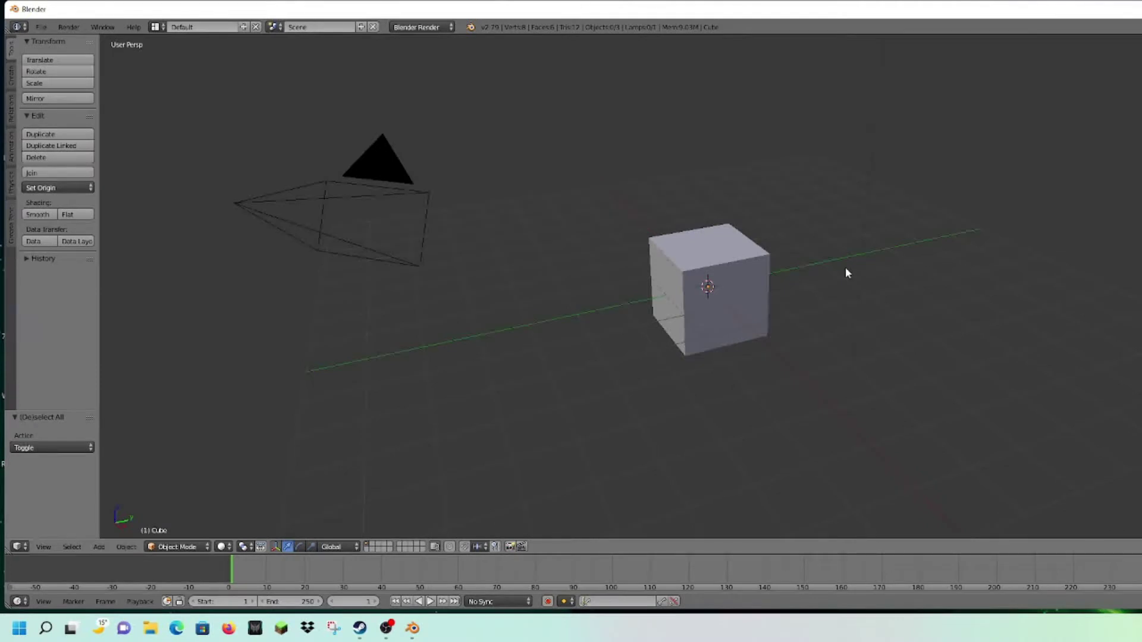
pyautogui.scroll(-4, 847, 273)
pyautogui.scroll(2, 702, 248)
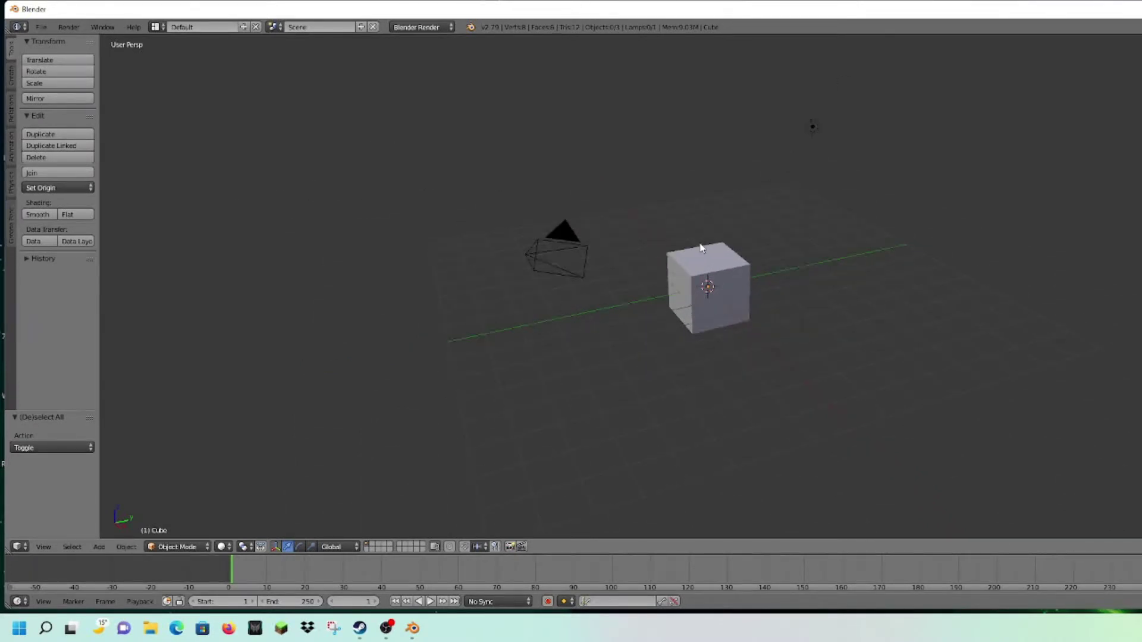
pyautogui.press('a')
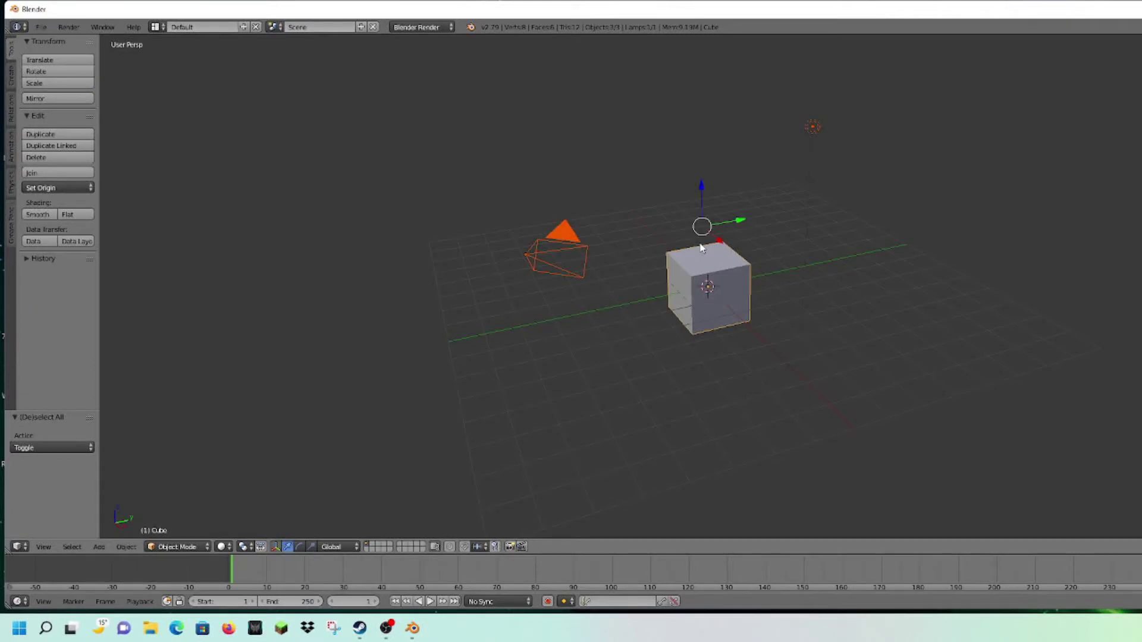
pyautogui.press('x')
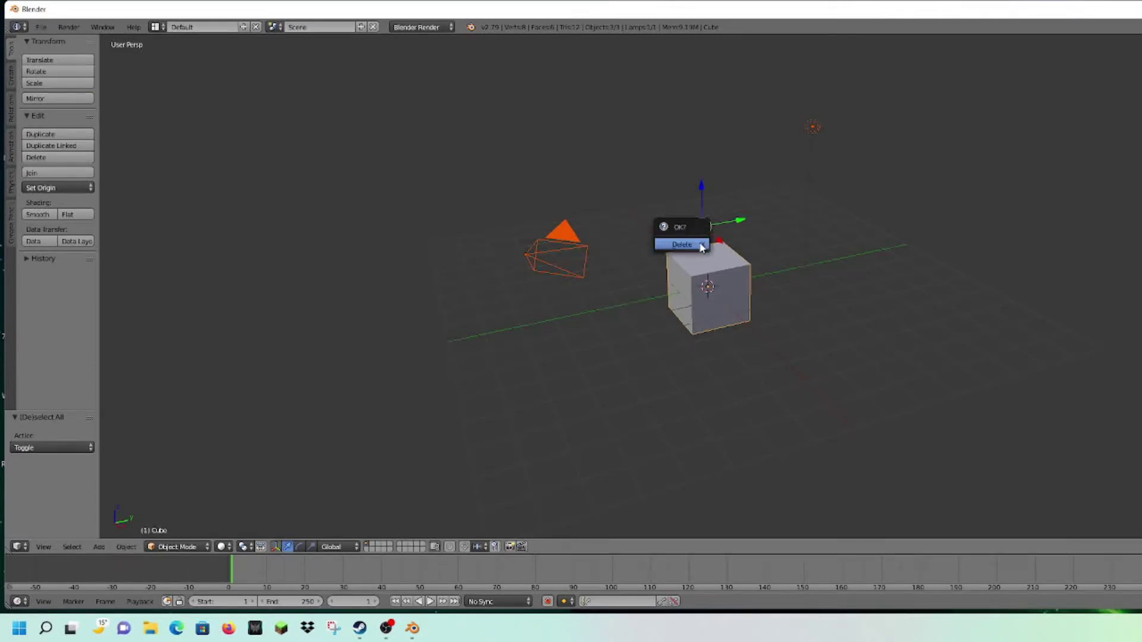
pyautogui.click(701, 246)
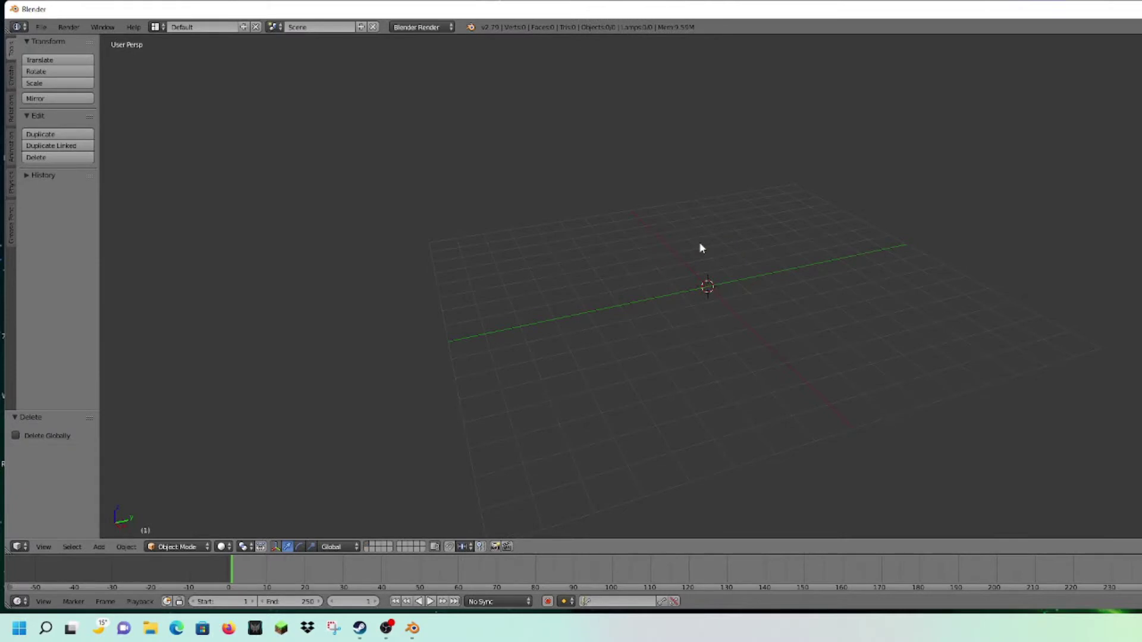
pyautogui.hotkey('ctrl', 'z')
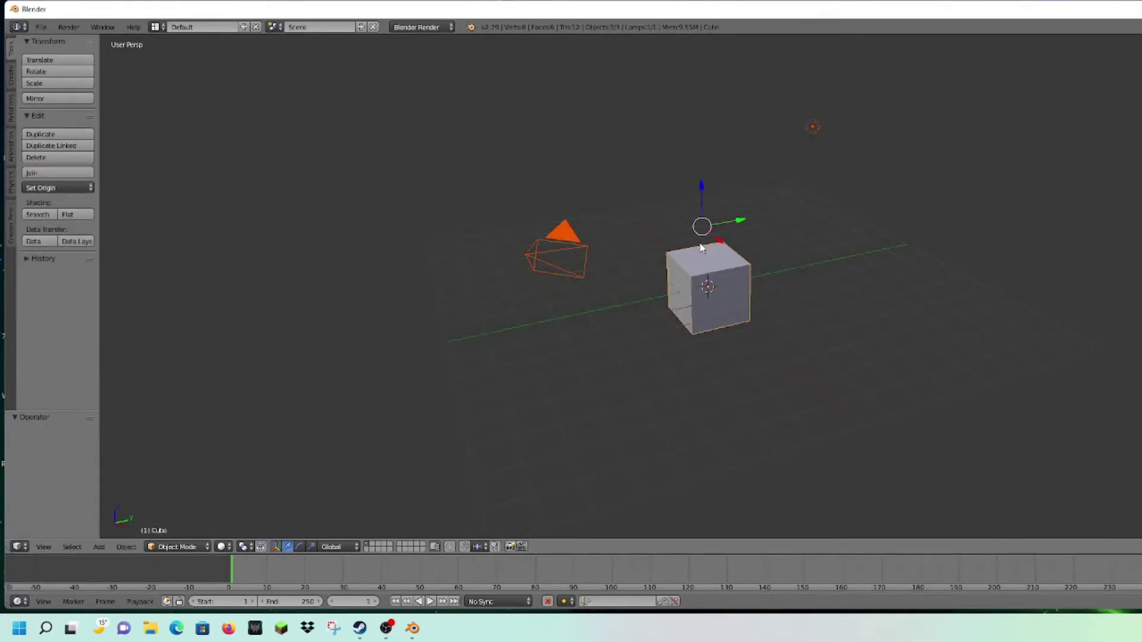
# Delete the default cube, camera and lamp from the scene
pyautogui.press('a')
pyautogui.press('a')
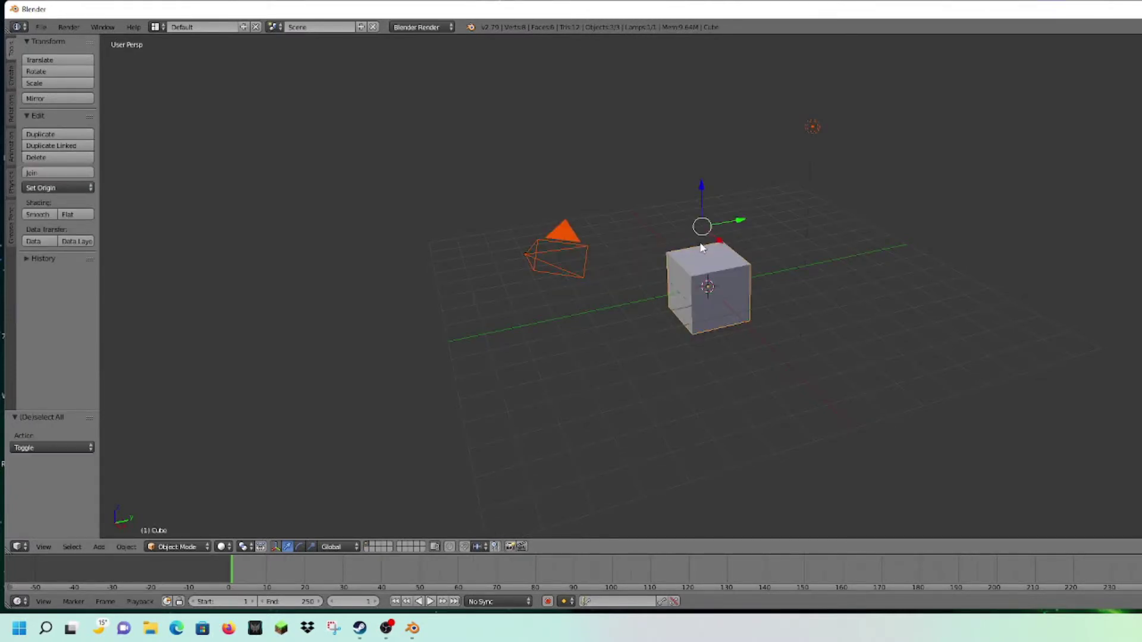
pyautogui.press('x')
pyautogui.click(700, 245)
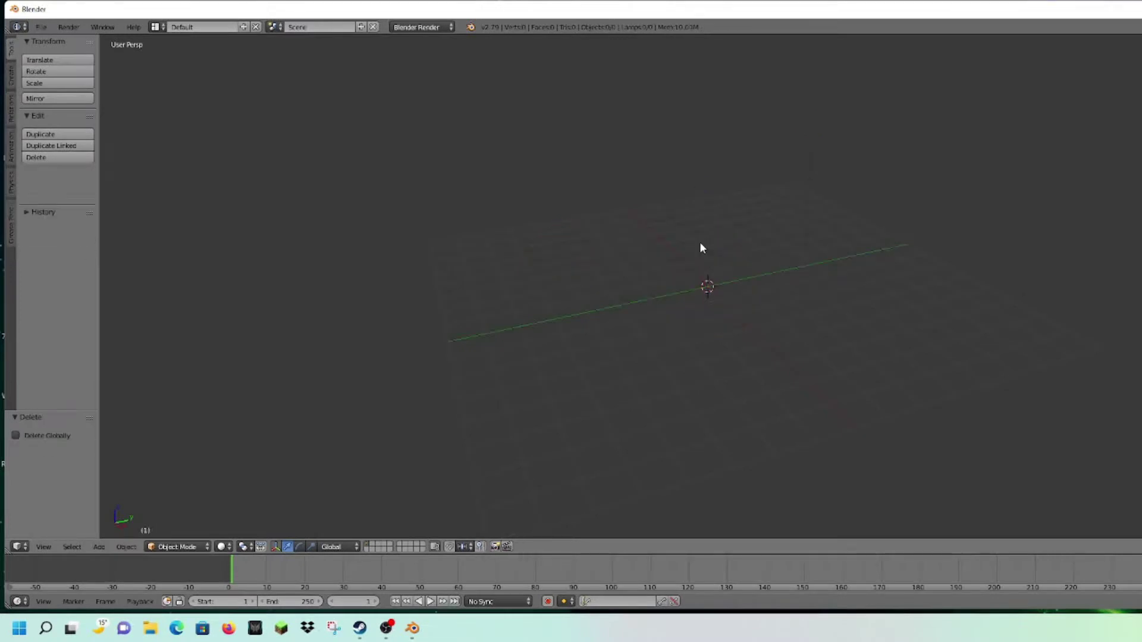
# Set the 3D viewport to the right-side orthographic view
pyautogui.moveTo(983, 247); pyautogui.dragTo(727, 264, button='middle')
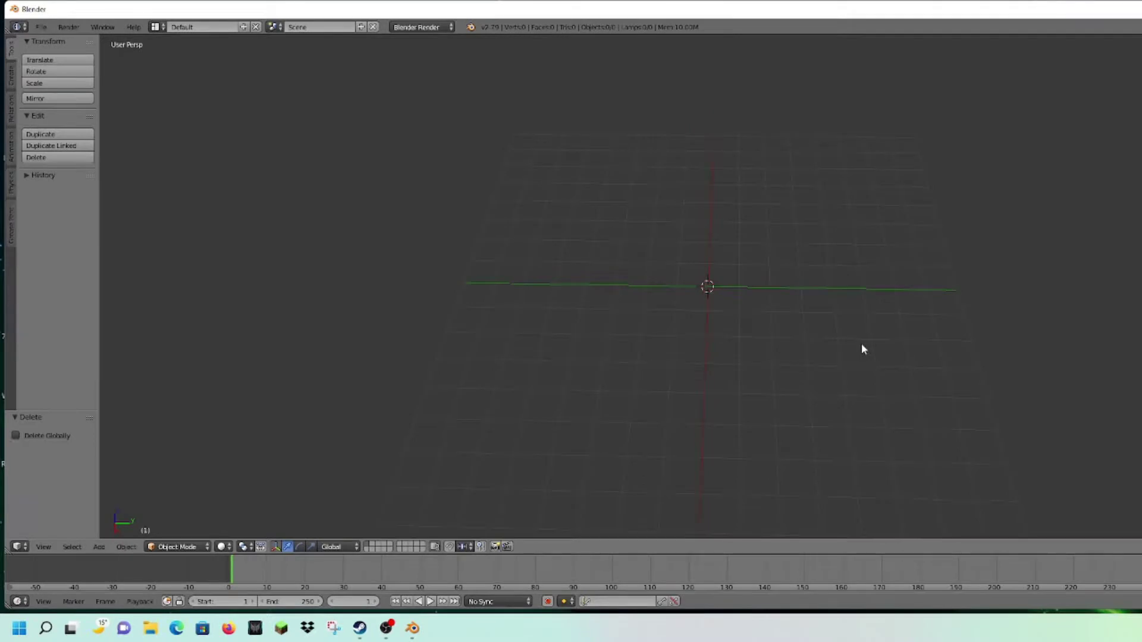
pyautogui.press('KP_5')
pyautogui.press('KP_3')
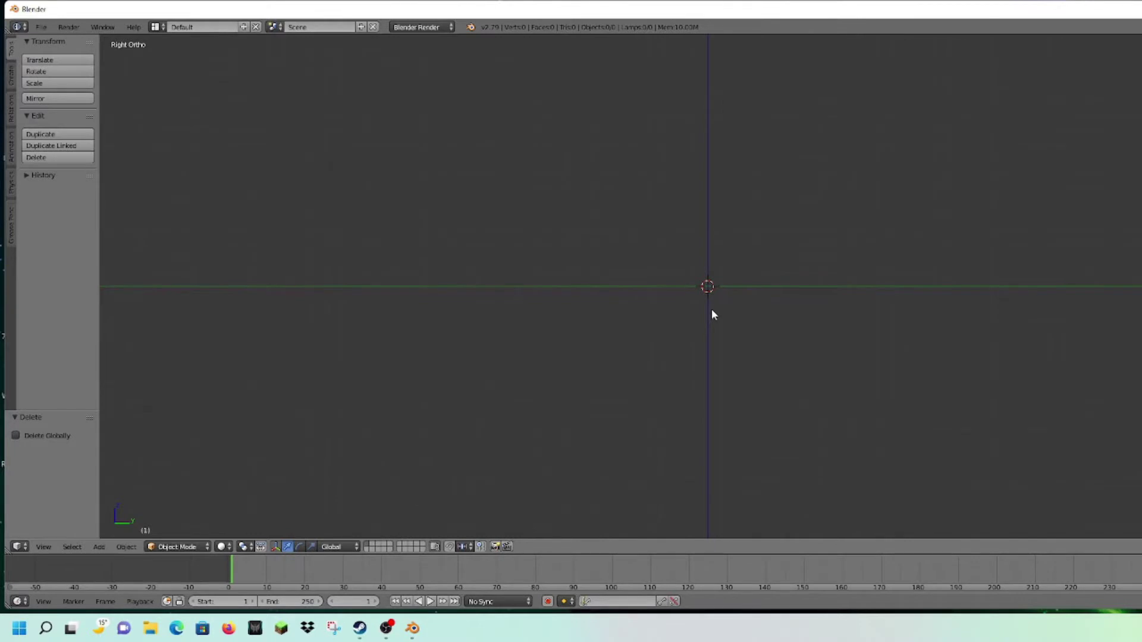
# Switch to Firefox, close the MSN page and search Google Images for "TT33"
pyautogui.click(228, 628)
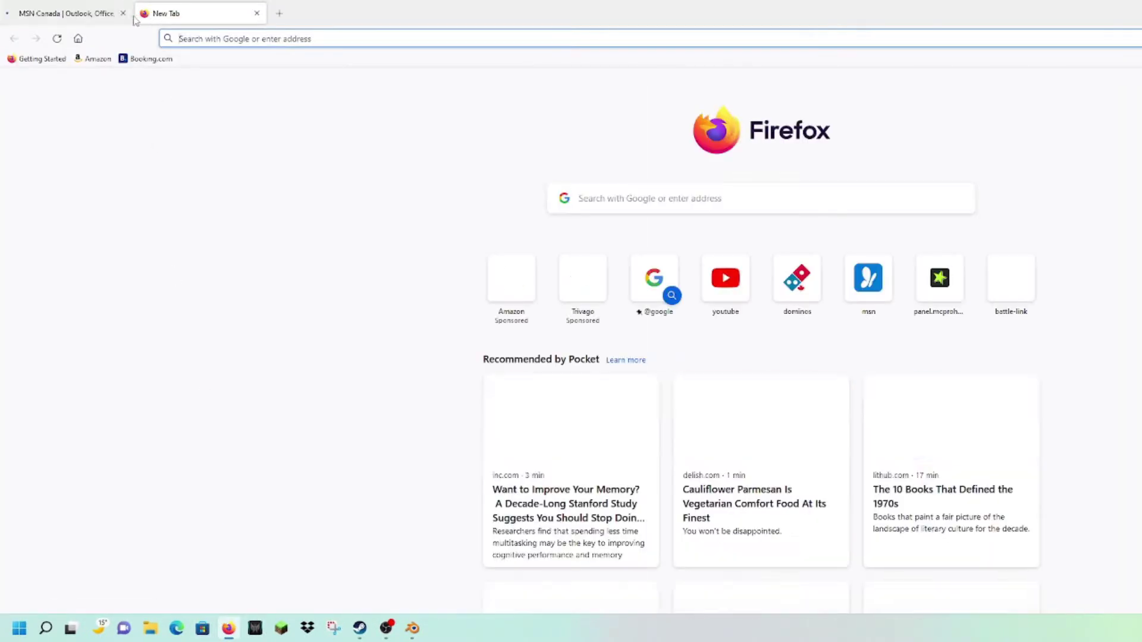
pyautogui.click(123, 13)
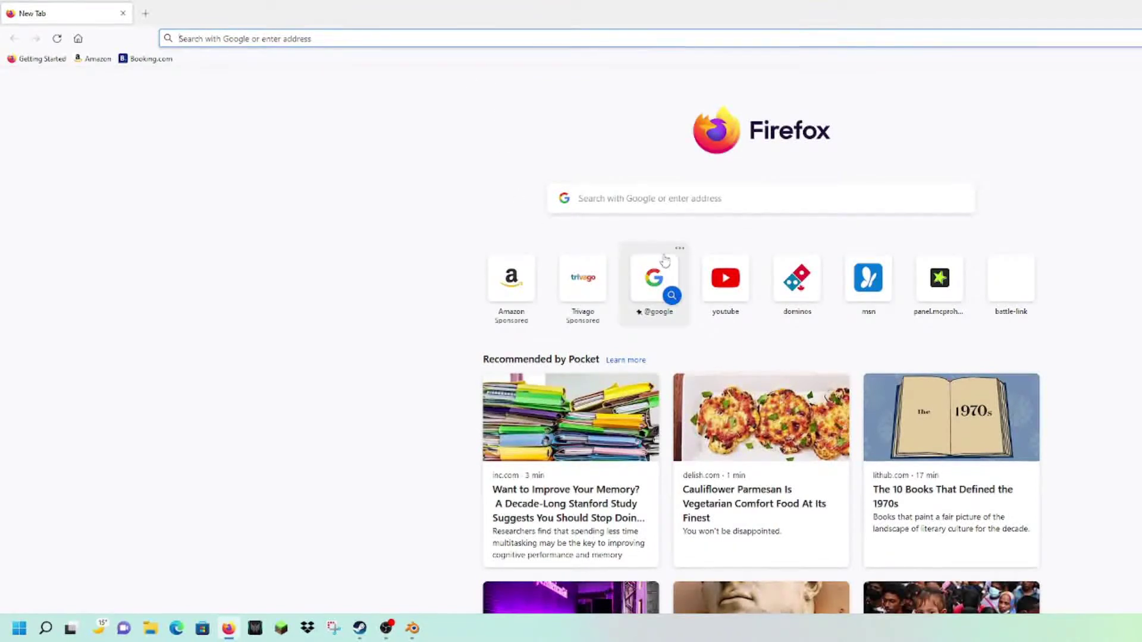
pyautogui.click(653, 275)
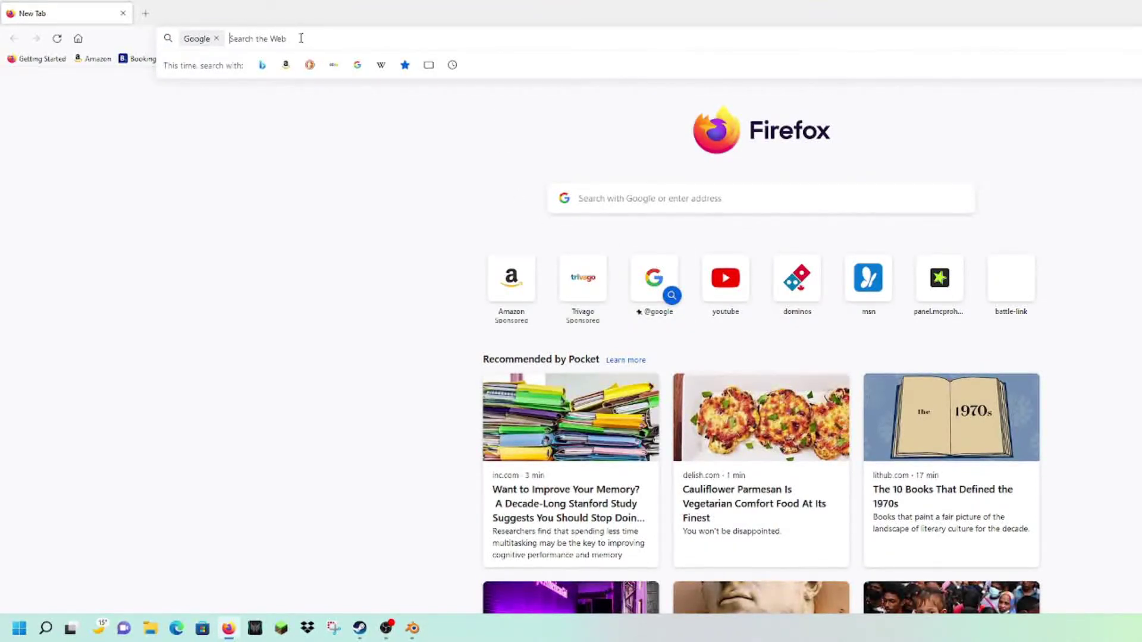
pyautogui.write('TT33')
pyautogui.press('Return')
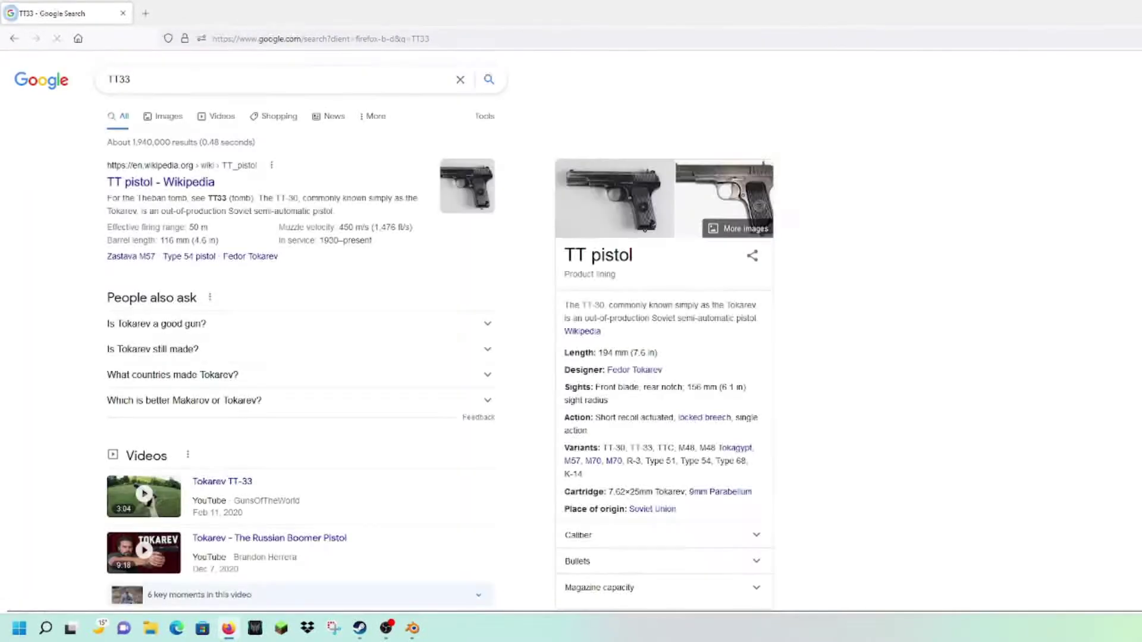
pyautogui.click(161, 117)
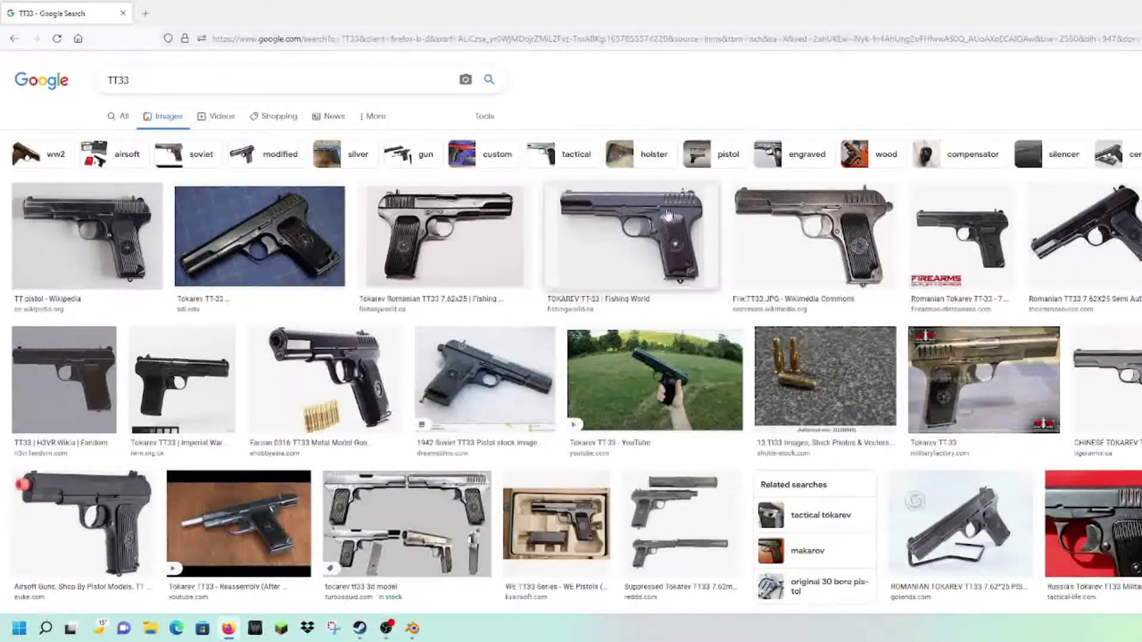
# Preview several TT33 image results to compare the angles as possible modelling references
pyautogui.click(668, 215)
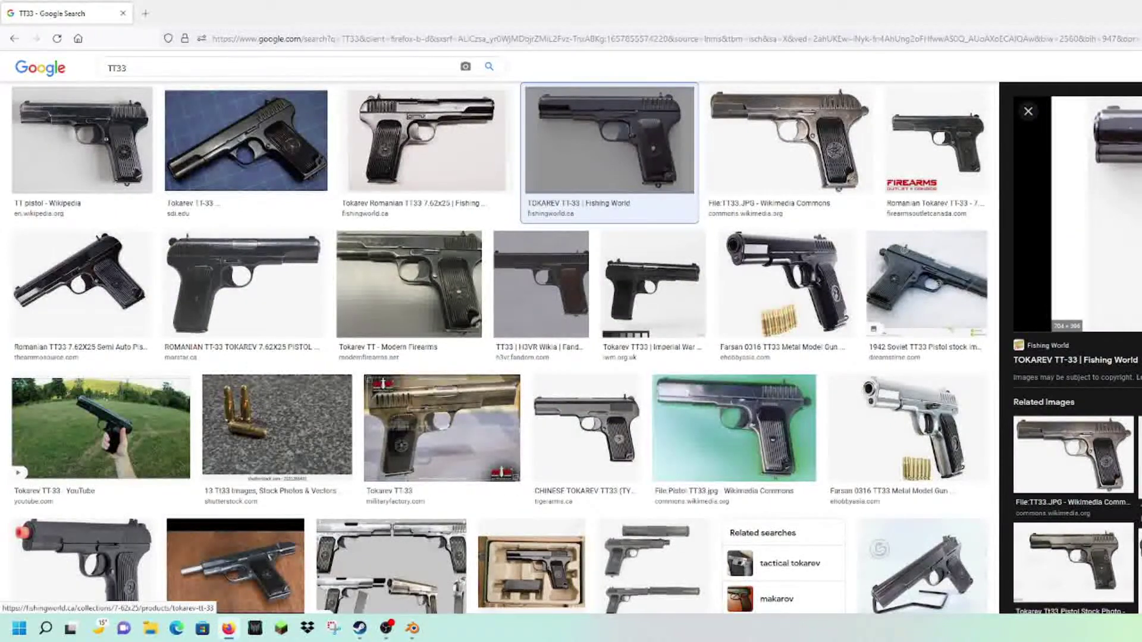
pyautogui.click(264, 180)
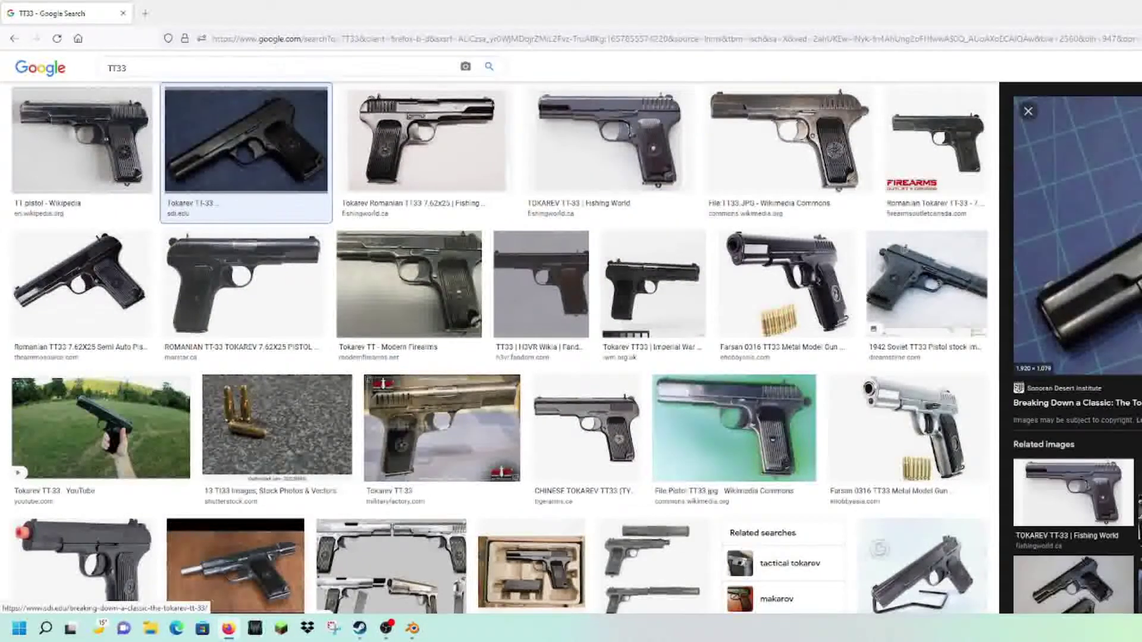
pyautogui.click(58, 273)
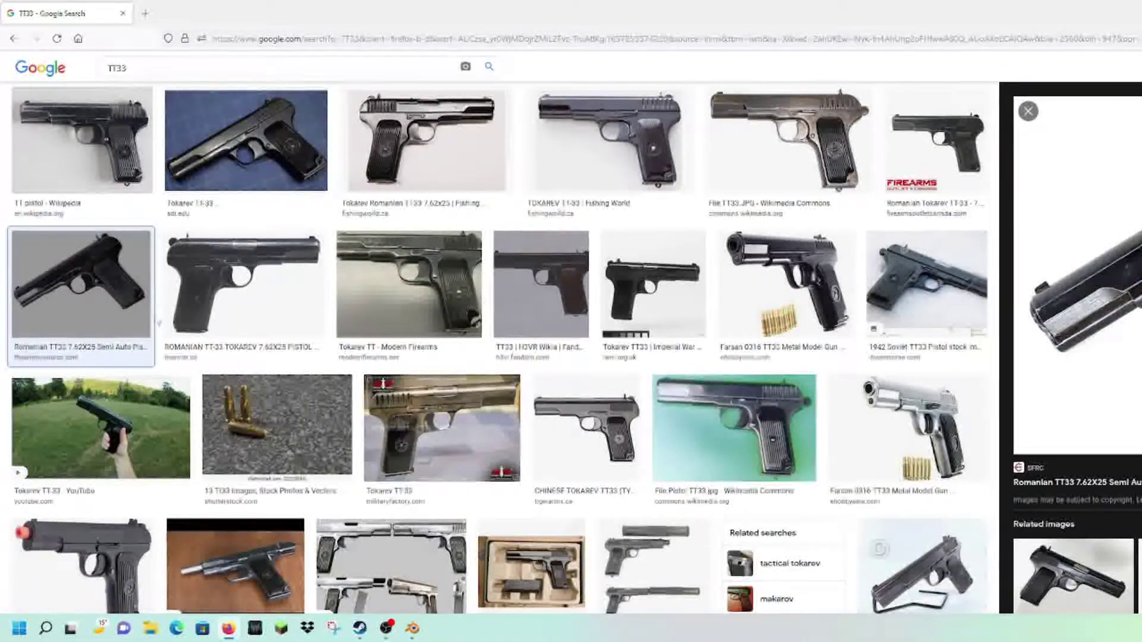
pyautogui.click(89, 559)
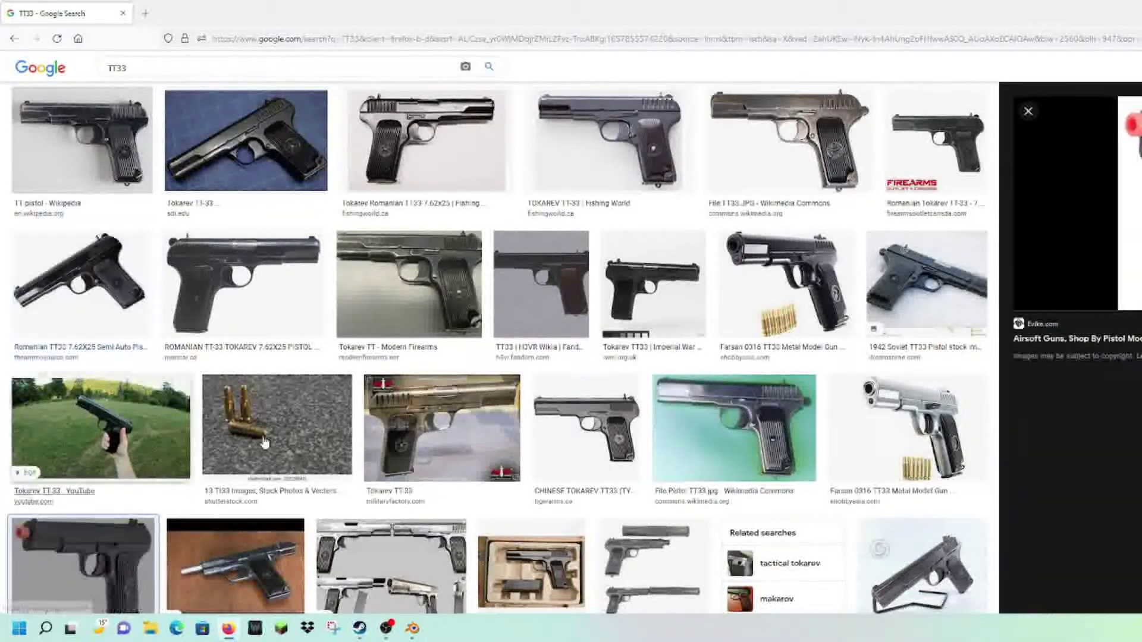
pyautogui.click(152, 437)
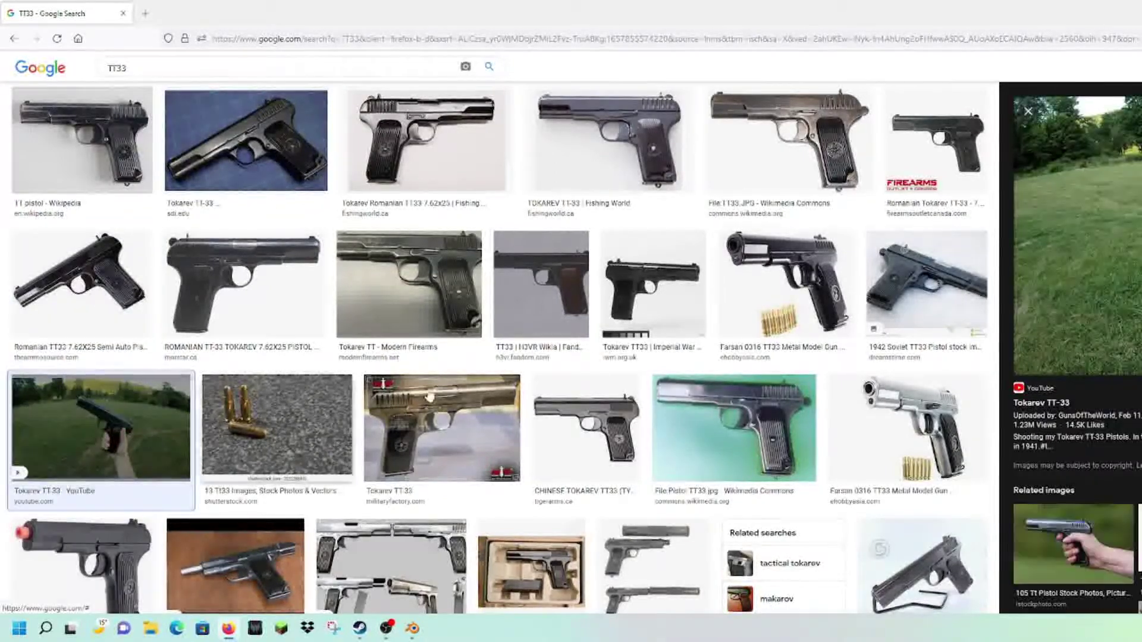
pyautogui.scroll(2, 564, 184)
# Save the Romanian Tokarev TT-33 side-view image to the Desktop as a JPEG named "TT33 Project"
pyautogui.click(938, 255)
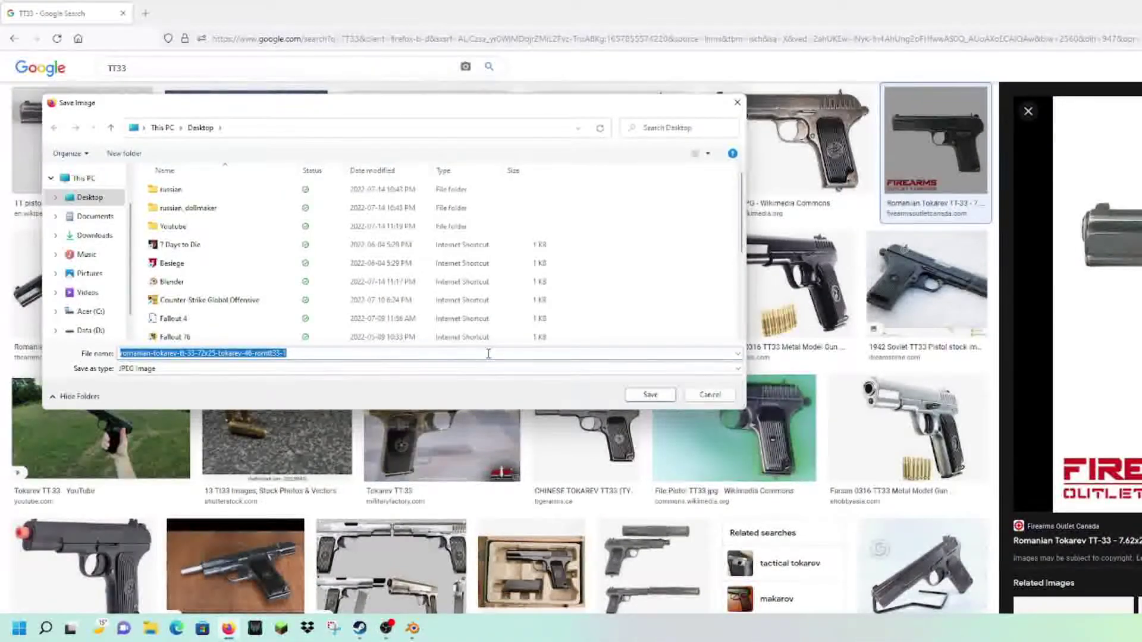
pyautogui.write('TT33')
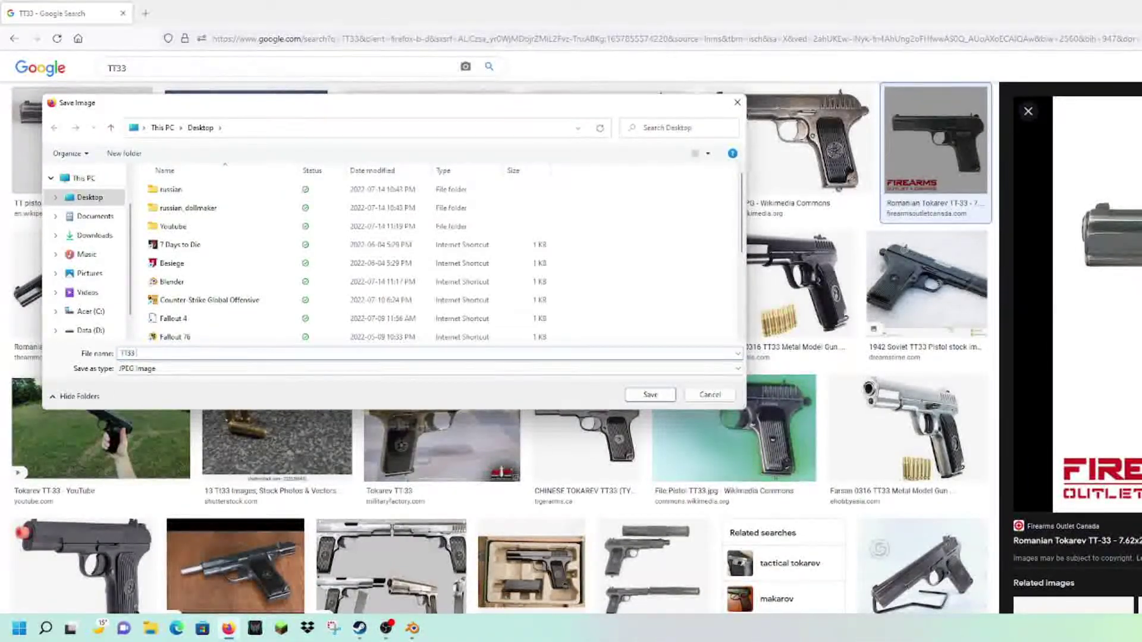
pyautogui.write(' Project')
pyautogui.click(655, 368)
pyautogui.click(654, 370)
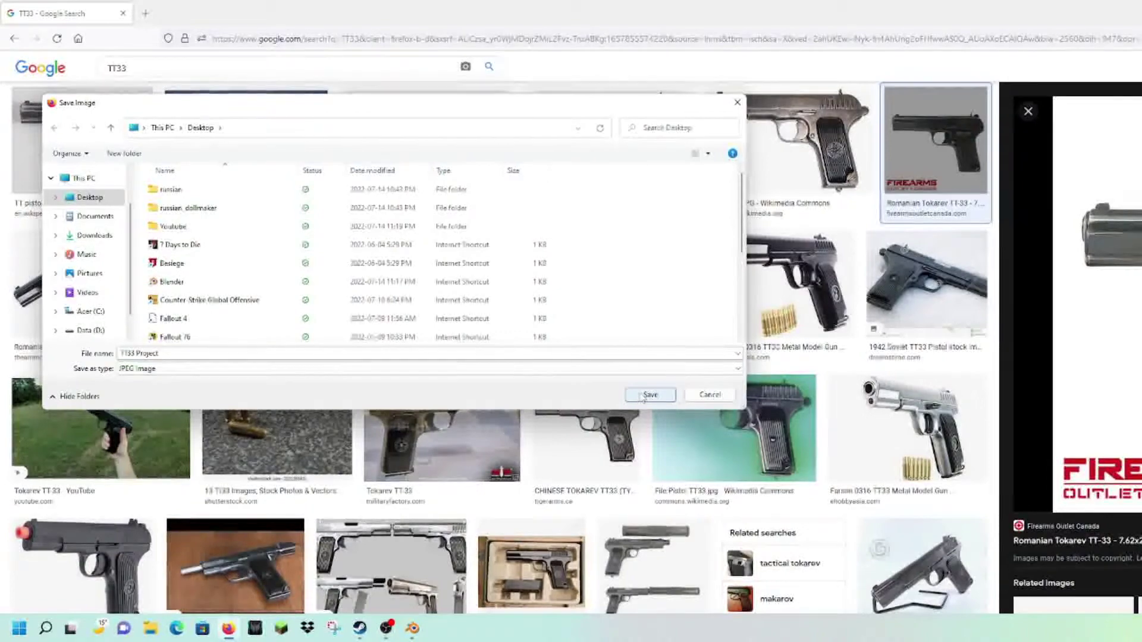
pyautogui.click(648, 396)
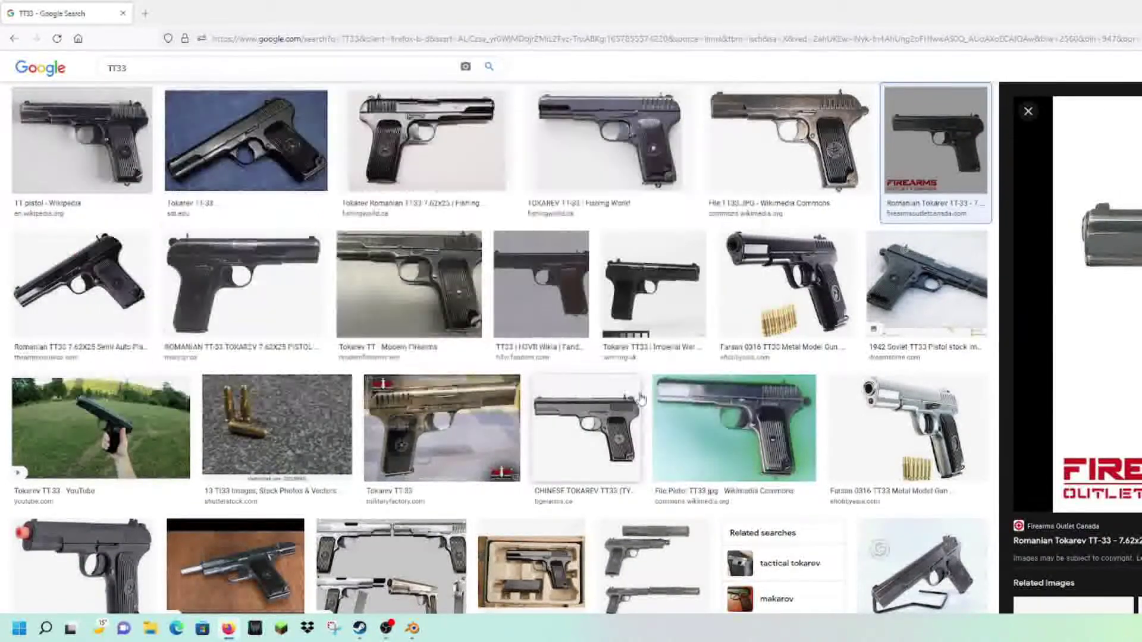
# Switch to Blender and load TT33 Project.jpg from the Desktop as the viewport background image
pyautogui.hotkey('alt', 'Tab')
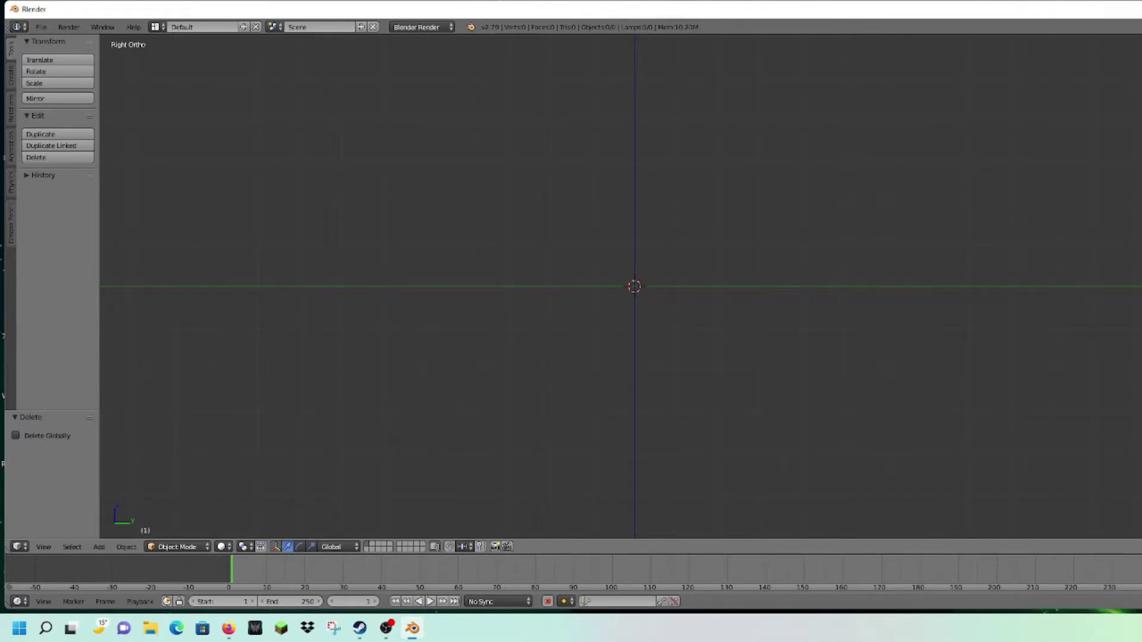
pyautogui.click(1140, 416)
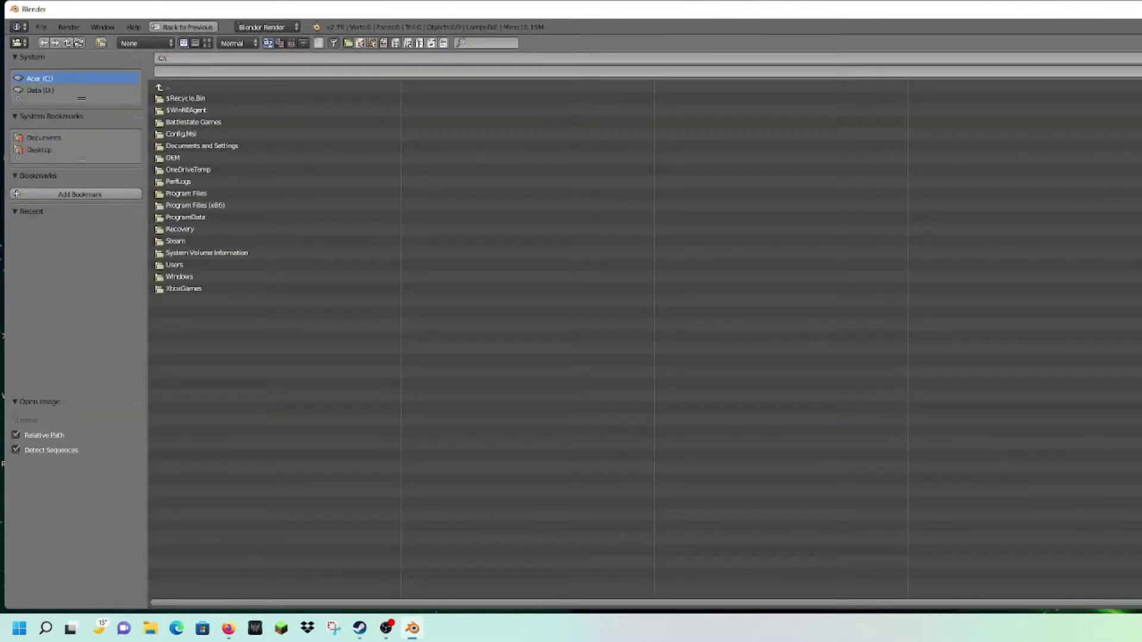
pyautogui.click(39, 150)
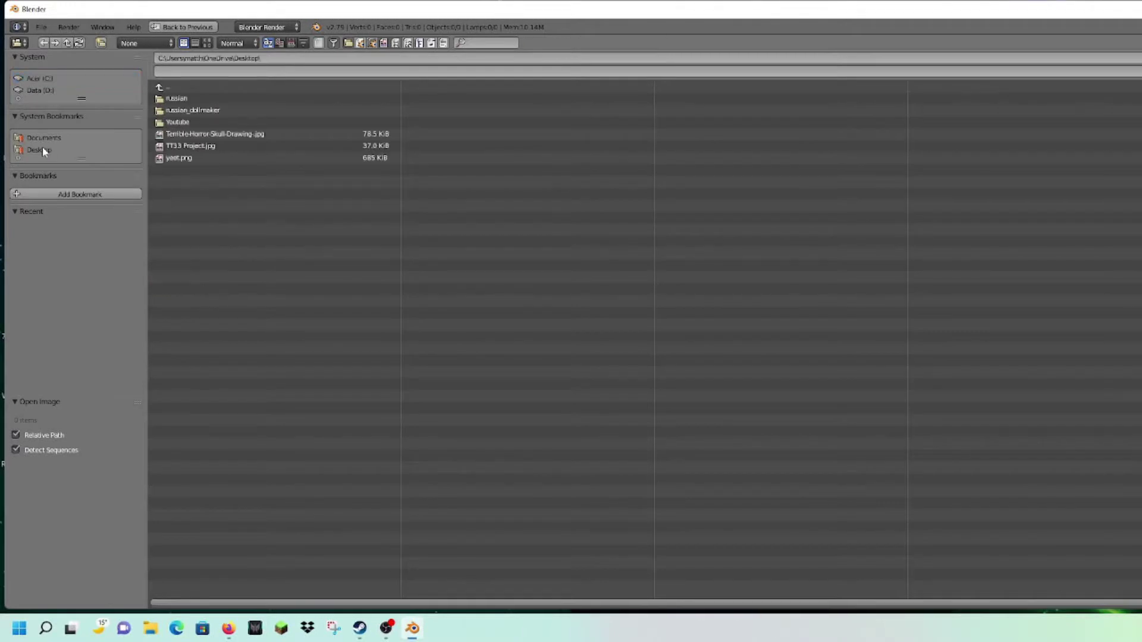
pyautogui.doubleClick(201, 148)
pyautogui.scroll(-12, 914, 244)
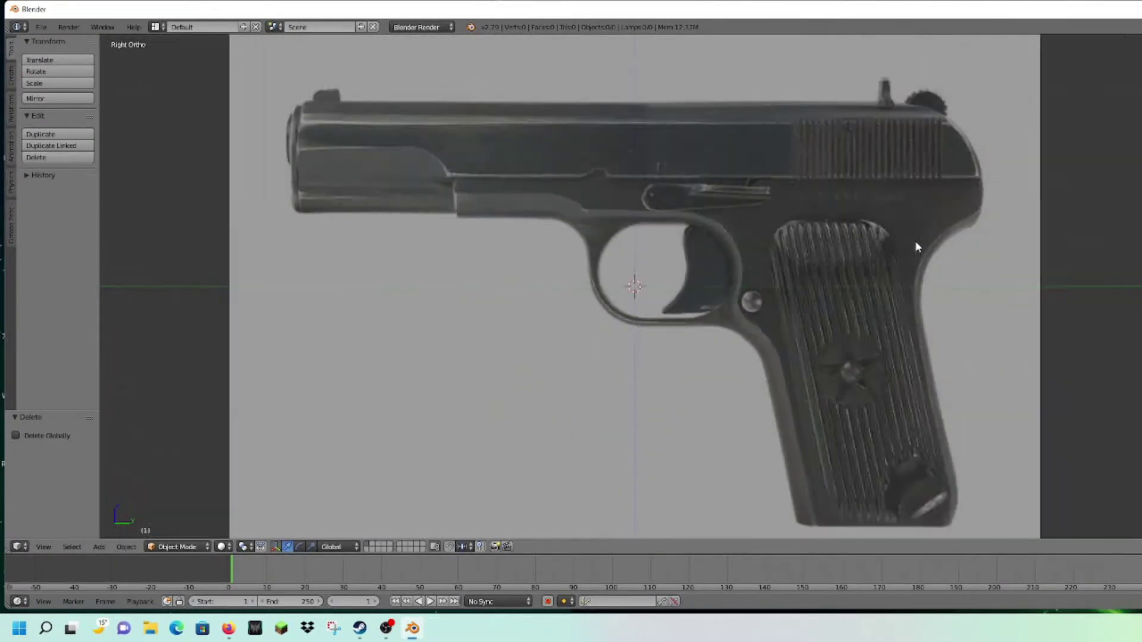
pyautogui.scroll(5, 896, 252)
pyautogui.scroll(1, 725, 246)
pyautogui.scroll(-2, 725, 245)
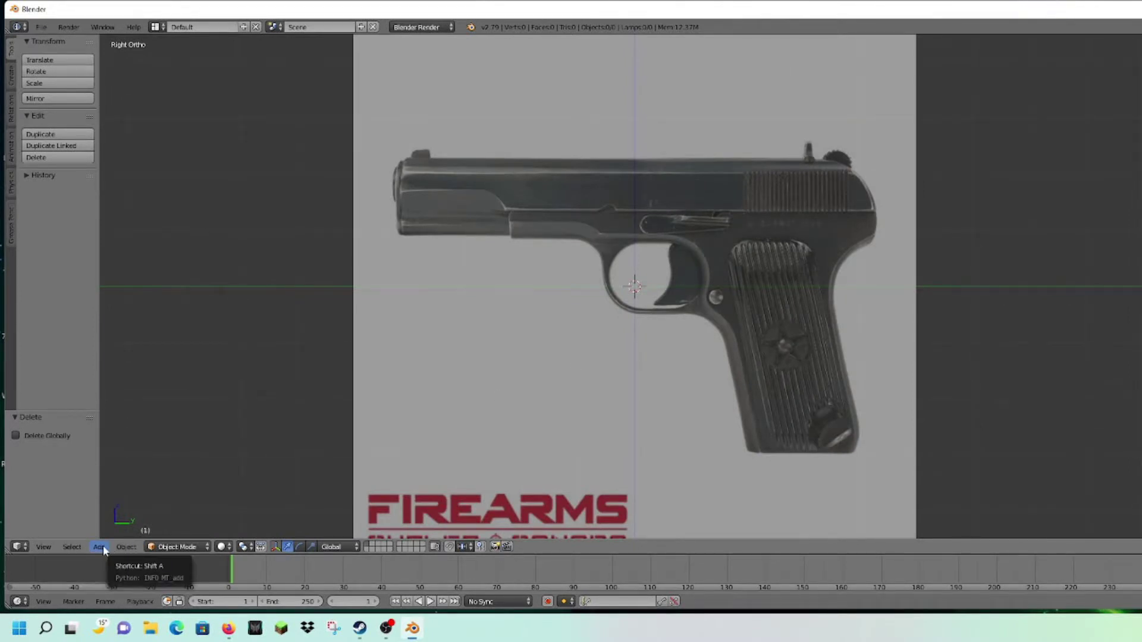
# Add a cube mesh to the scene over the pistol reference
pyautogui.click(103, 547)
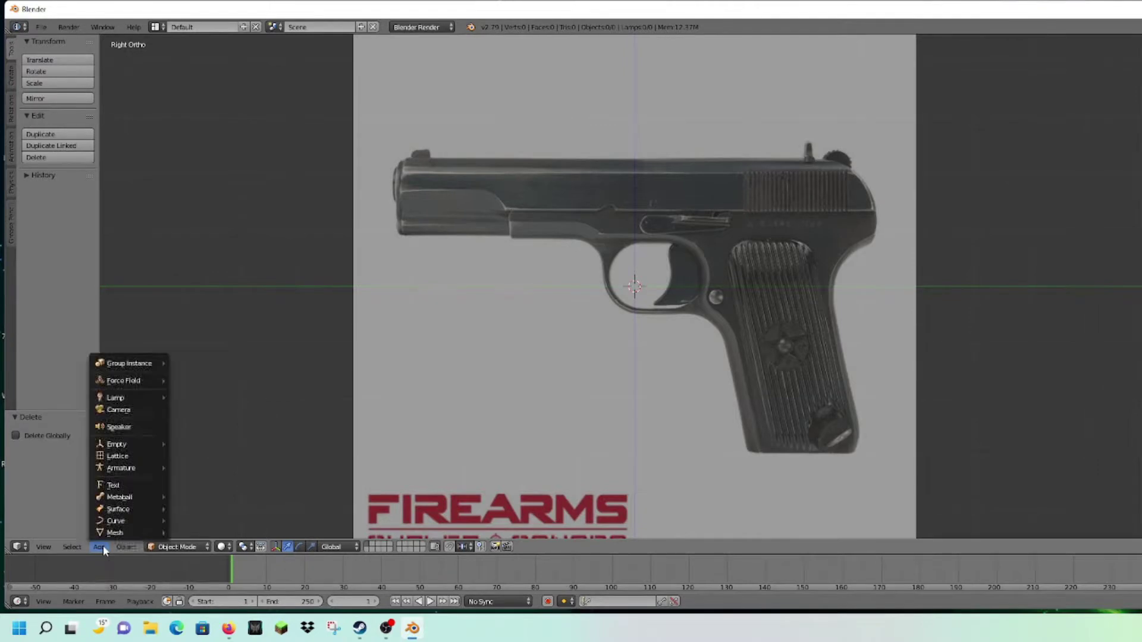
pyautogui.moveTo(159, 532)
pyautogui.moveTo(136, 365)
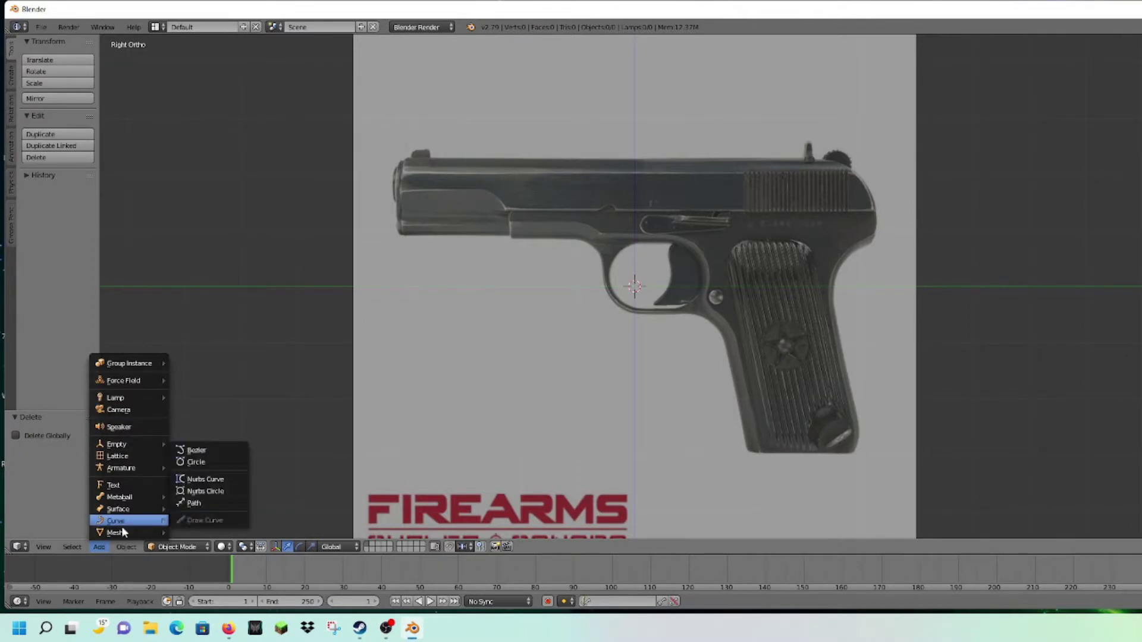
pyautogui.moveTo(124, 533)
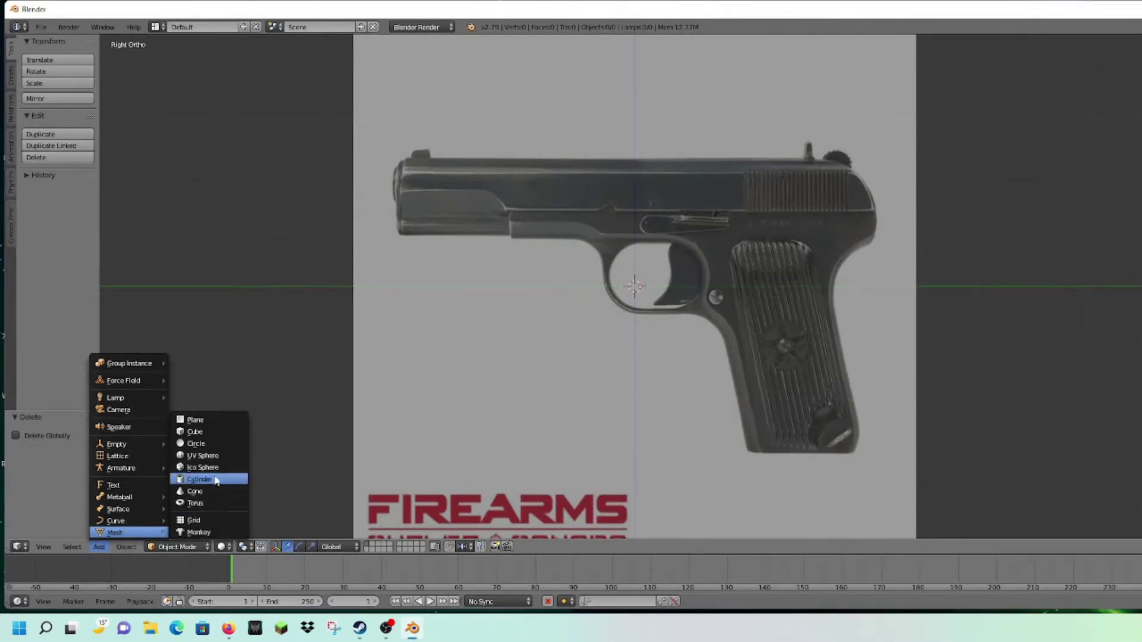
pyautogui.click(212, 431)
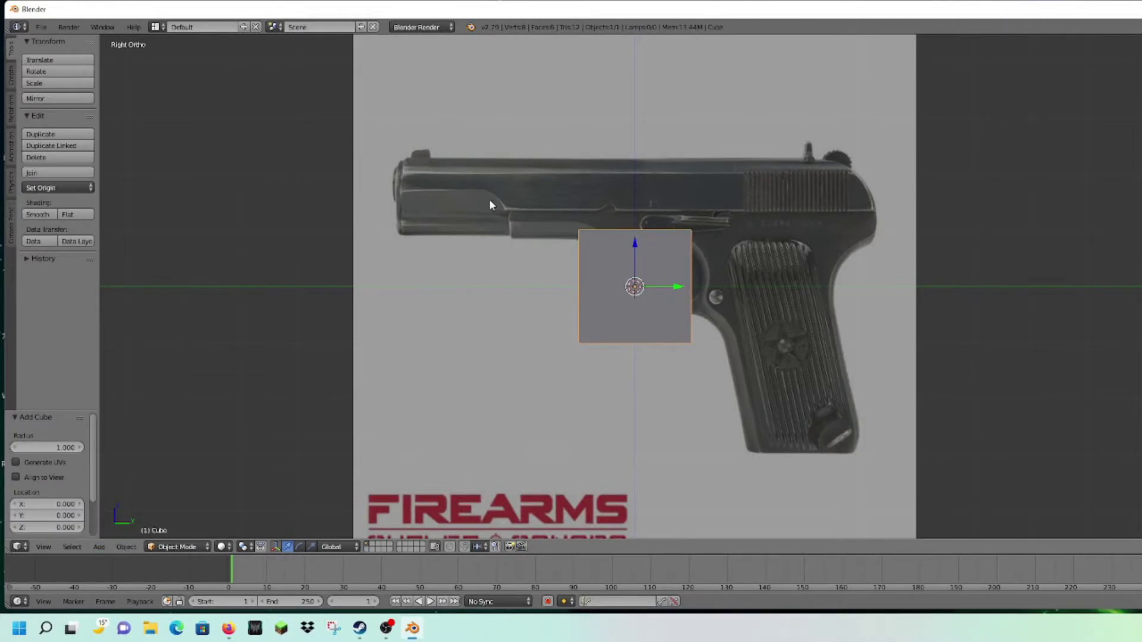
# Try moving the cube along the Z axis over the pistol reference
pyautogui.scroll(5, 597, 191)
pyautogui.keyDown('shift'); pyautogui.moveTo(598, 191); pyautogui.dragTo(807, 452, button='middle'); pyautogui.keyUp('shift')
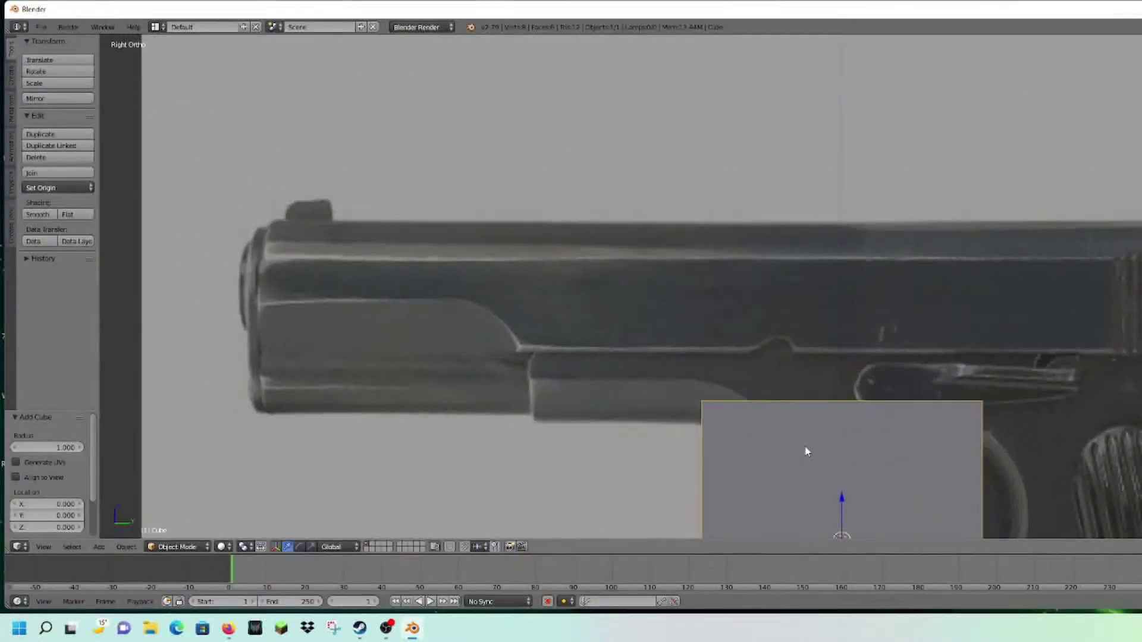
pyautogui.scroll(-4, 807, 452)
pyautogui.press('g')
pyautogui.press('z')
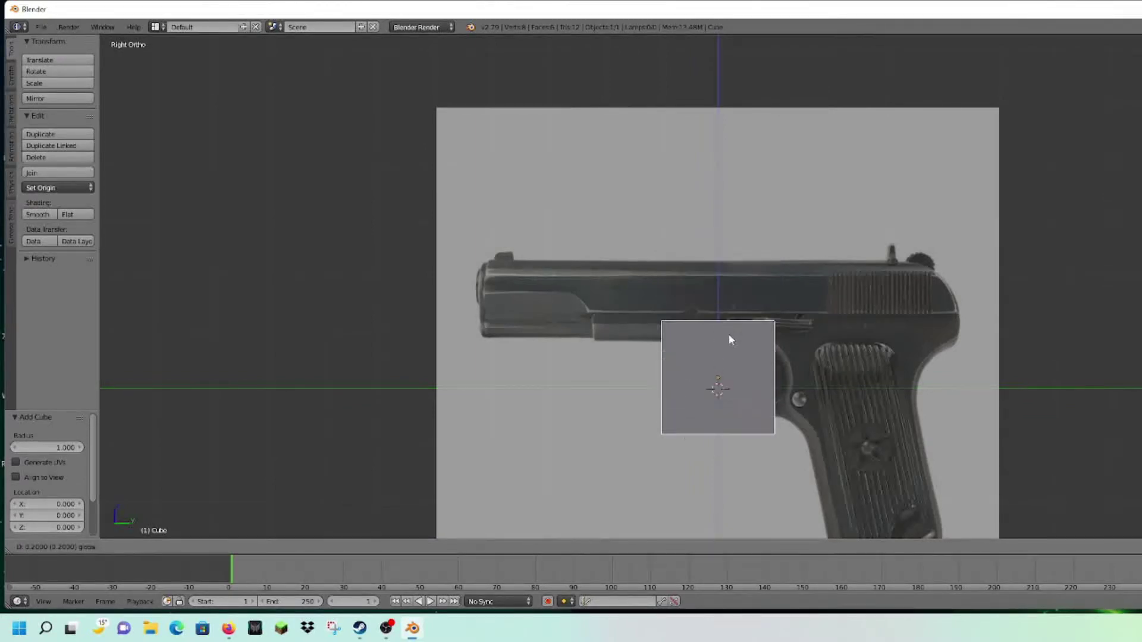
pyautogui.click(734, 348)
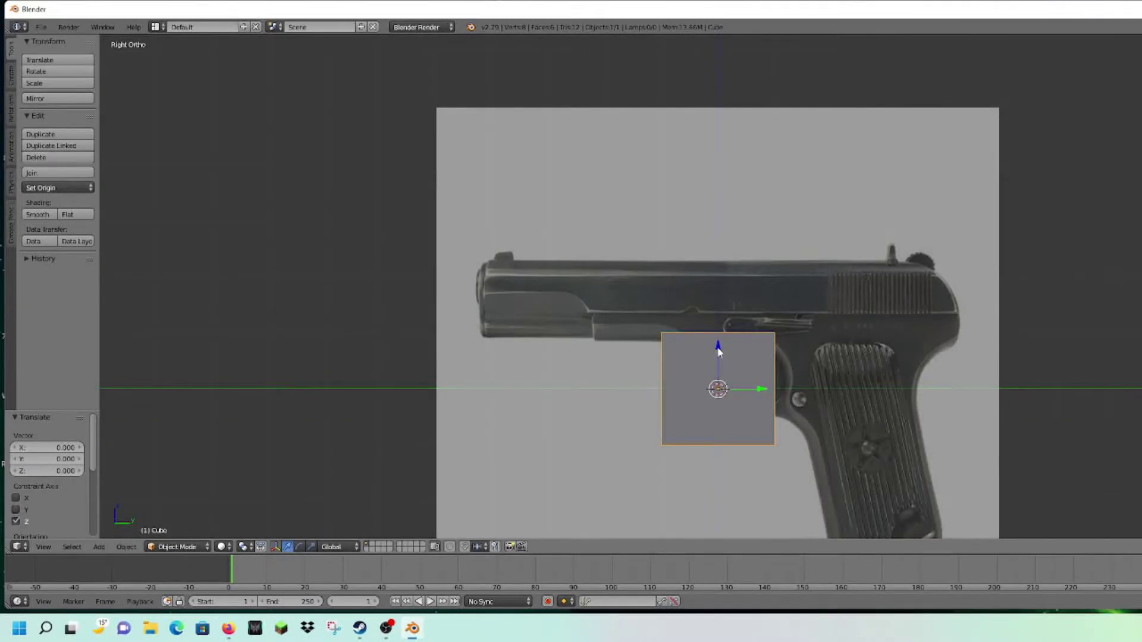
# Try repositioning the cube vertically and freely with the transform manipulator, and undo the moves
pyautogui.moveTo(718, 350); pyautogui.dragTo(749, 338)
pyautogui.moveTo(718, 373)
pyautogui.mouseDown()
pyautogui.moveTo(548, 312)
pyautogui.moveTo(847, 273)
pyautogui.moveTo(721, 334)
pyautogui.moveTo(736, 385)
pyautogui.moveTo(782, 449)
pyautogui.moveTo(704, 355)
pyautogui.mouseUp()
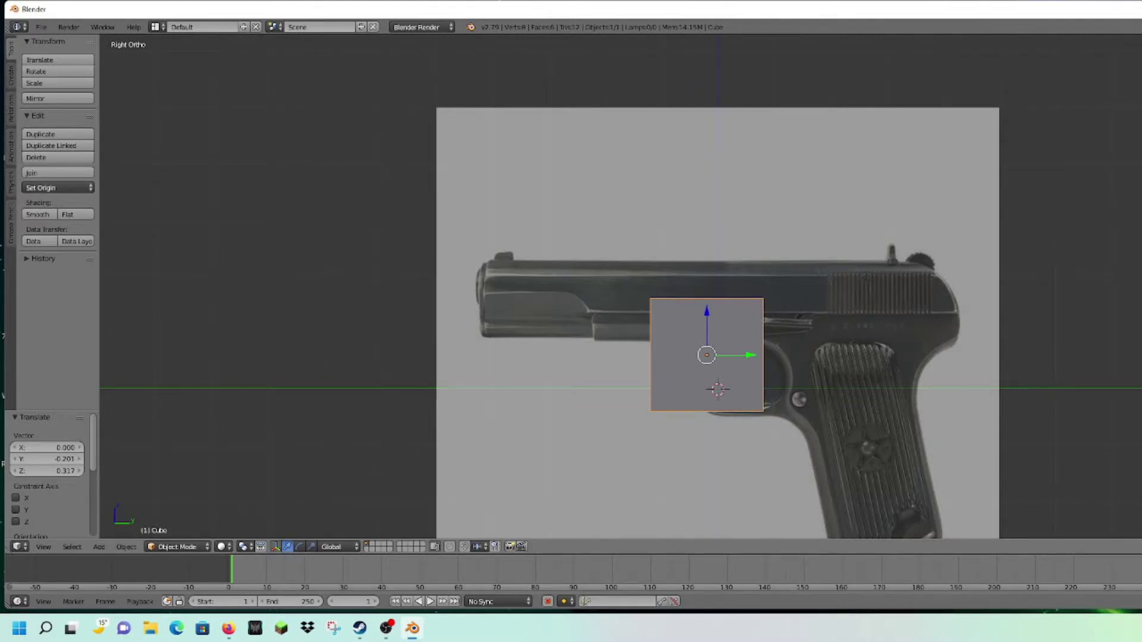
pyautogui.hotkey('ctrl', 'z')
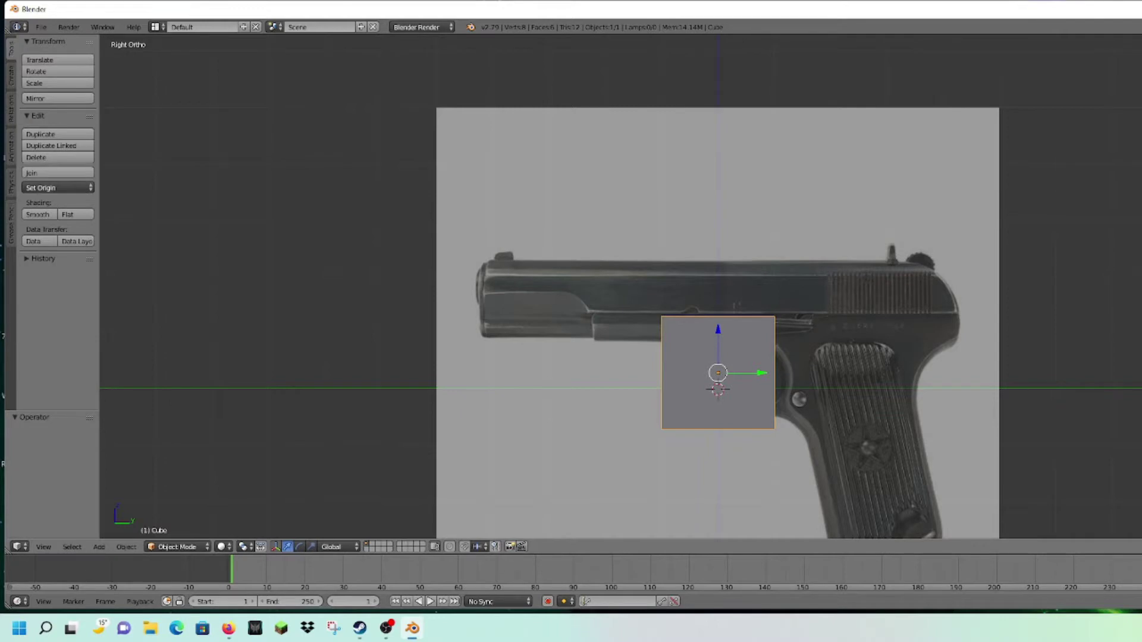
pyautogui.moveTo(717, 329); pyautogui.dragTo(718, 350)
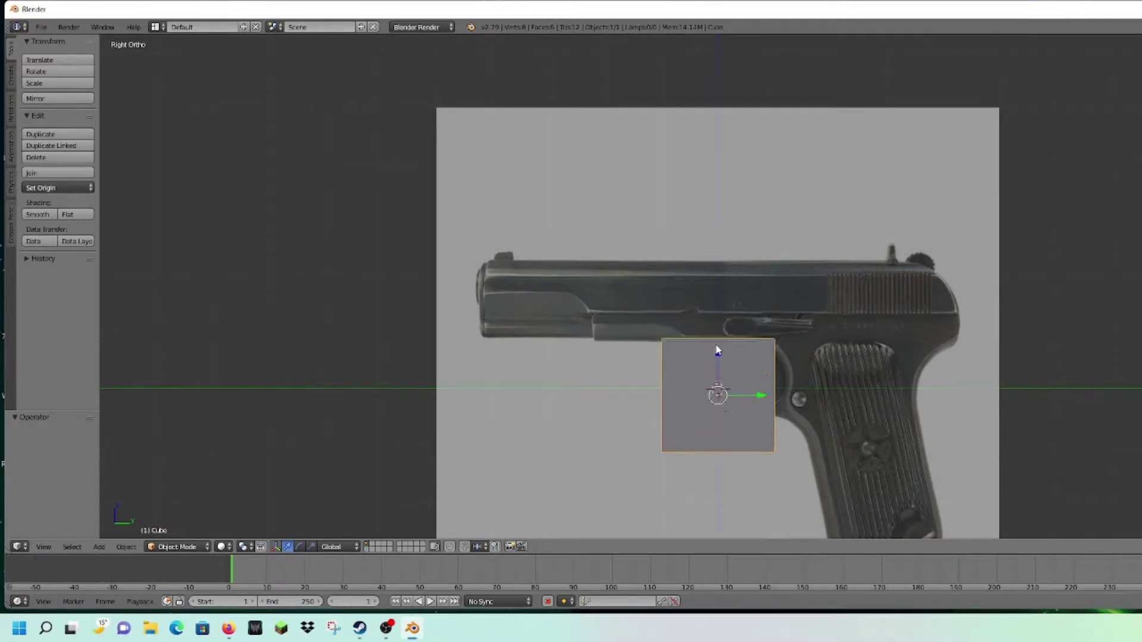
pyautogui.hotkey('ctrl', 'z')
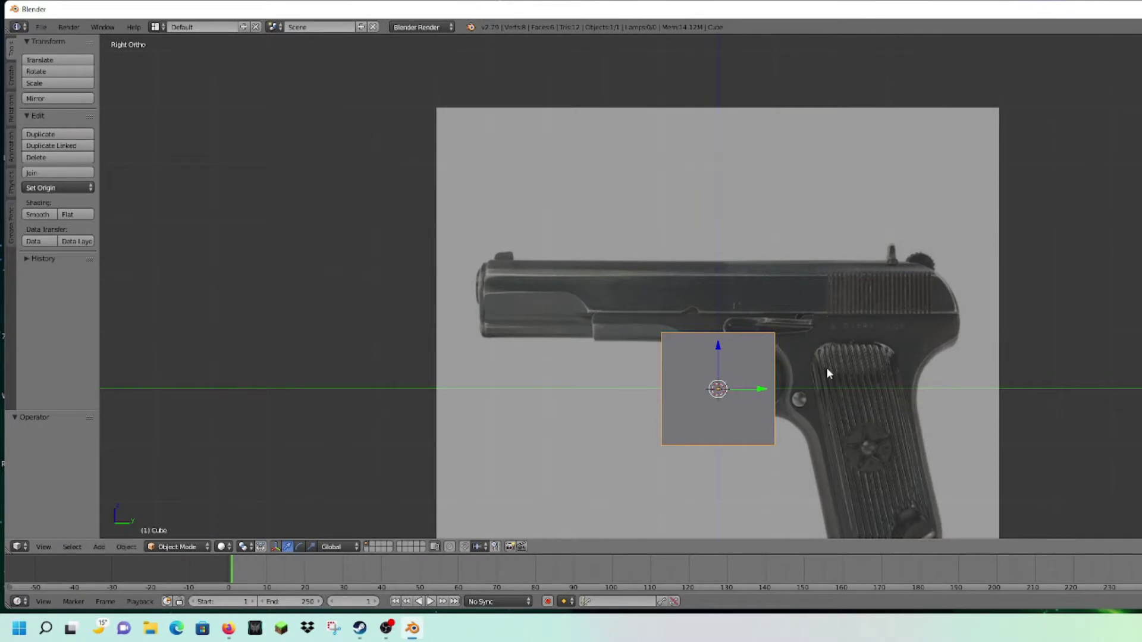
# Switch the cube from Object Mode to Edit Mode
pyautogui.press('Tab')
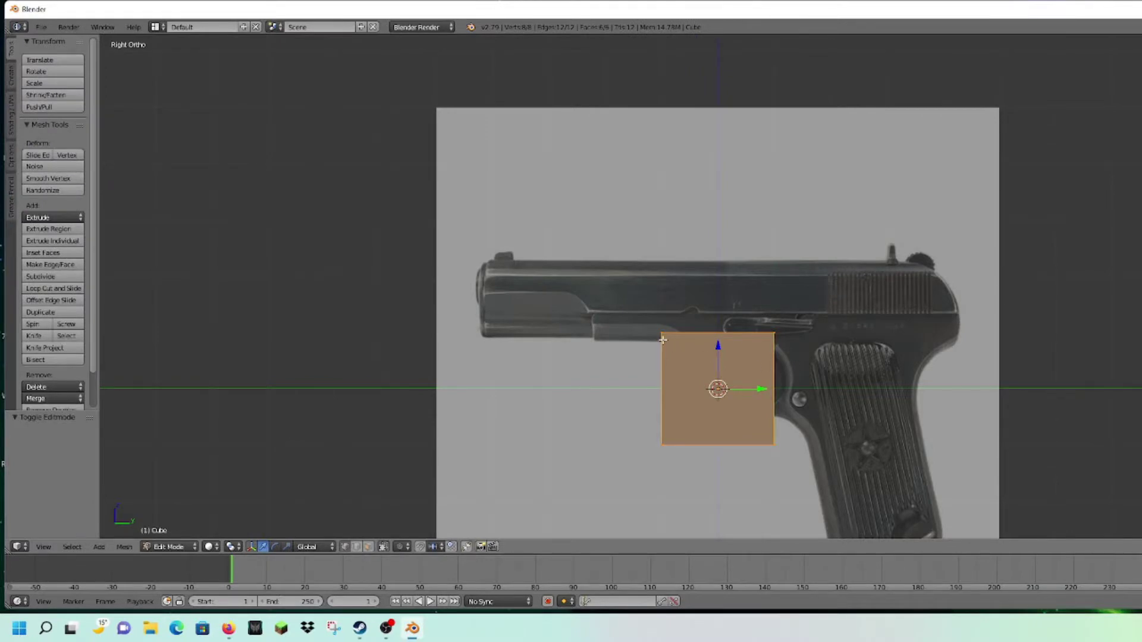
pyautogui.press('Tab')
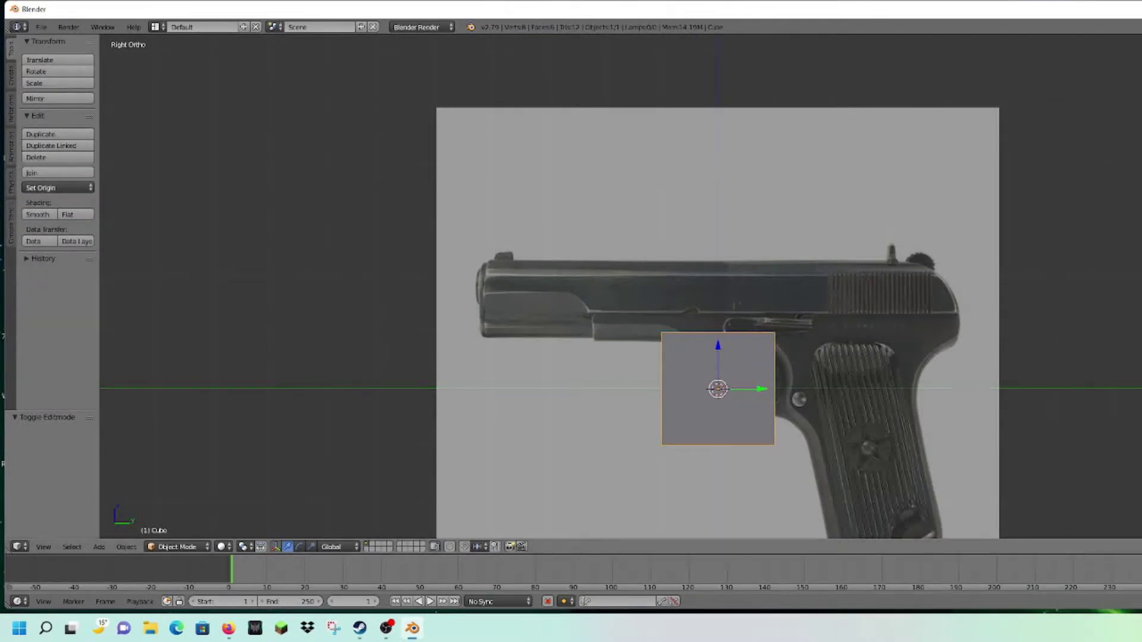
pyautogui.press('Tab')
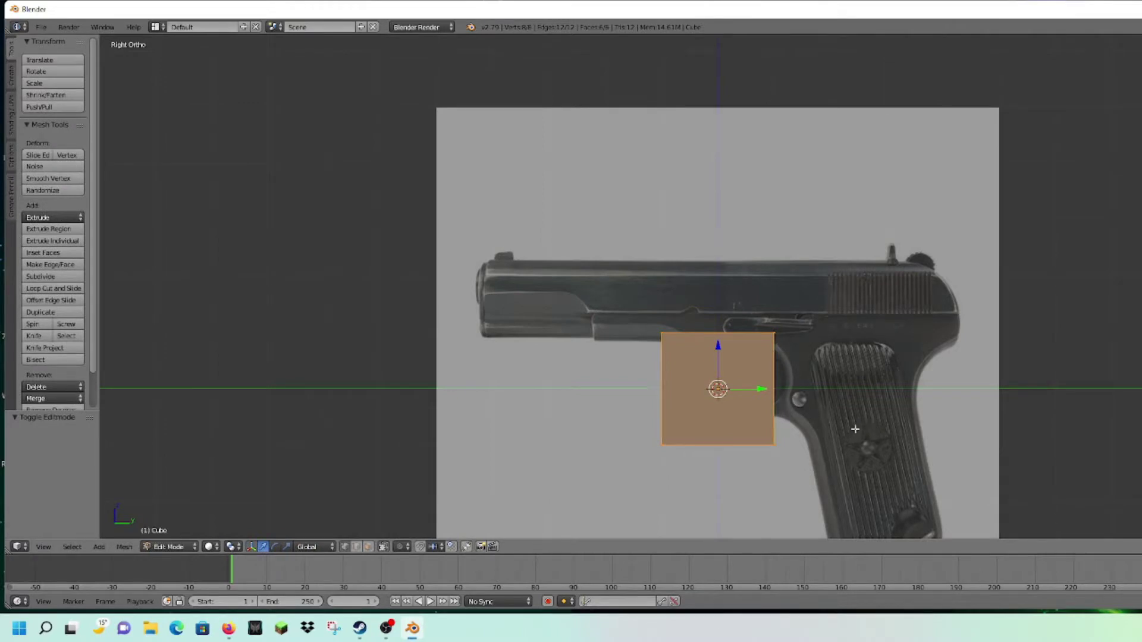
# Examine the cube against the pistol reference, comparing perspective with orthographic projection and returning to the right-side orthographic view
pyautogui.scroll(-10, 841, 258)
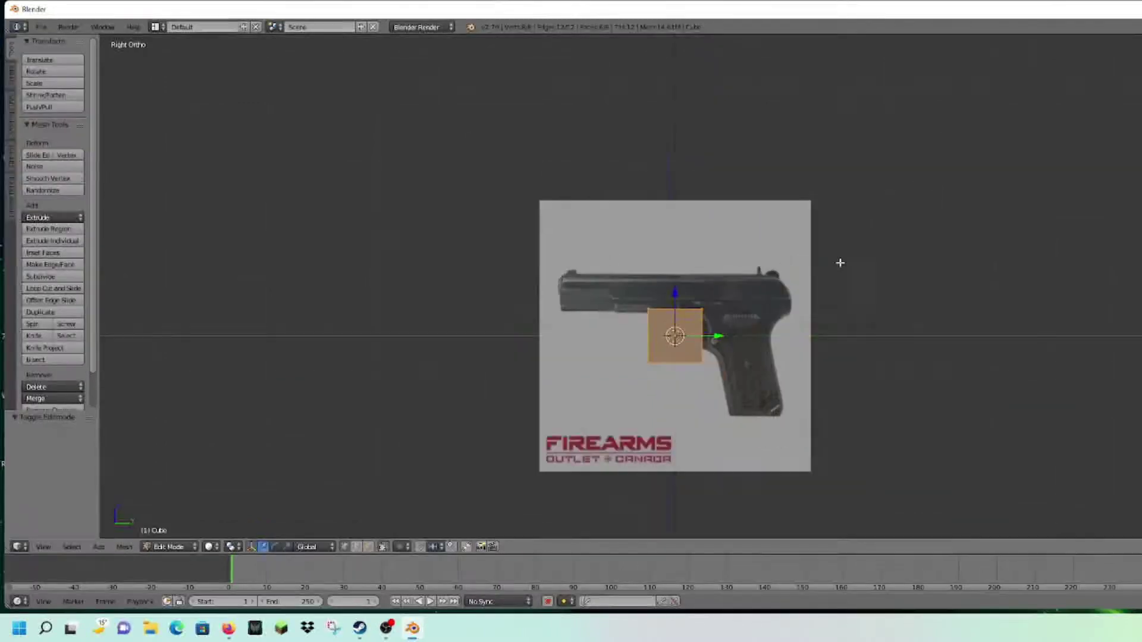
pyautogui.scroll(13, 808, 278)
pyautogui.scroll(-6, 747, 310)
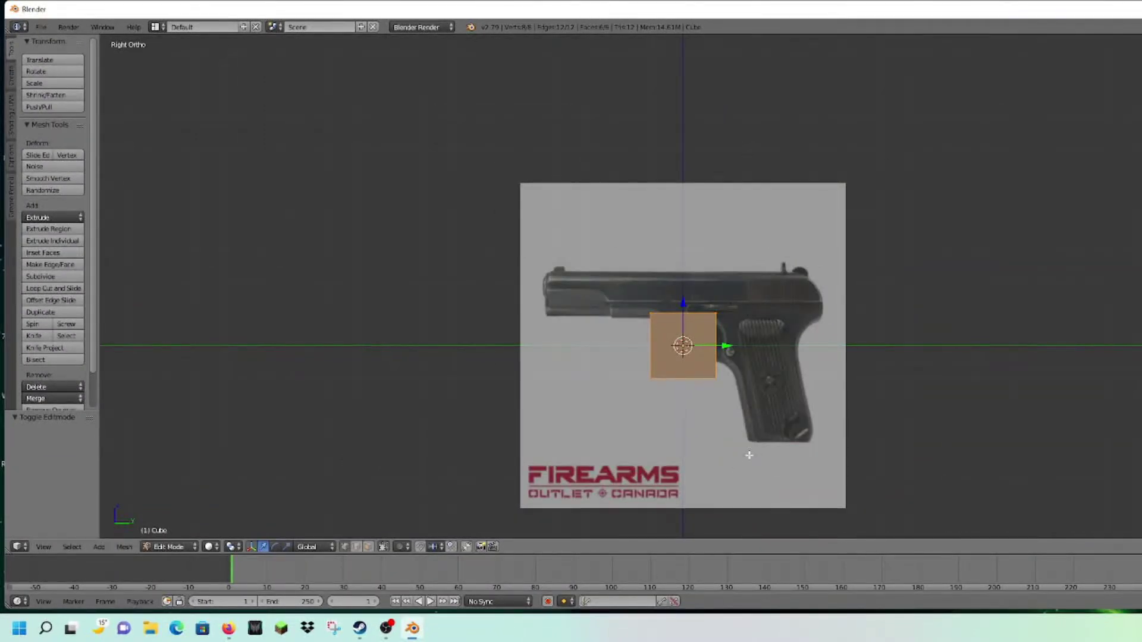
pyautogui.keyDown('shift'); pyautogui.moveTo(784, 242); pyautogui.dragTo(777, 191, button='middle'); pyautogui.keyUp('shift')
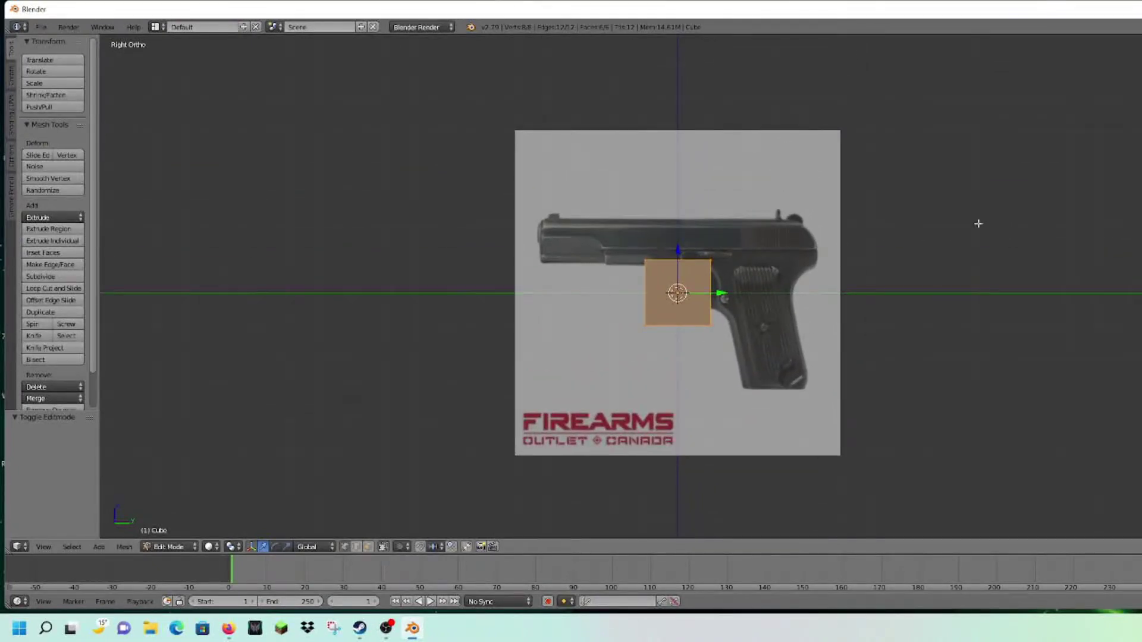
pyautogui.moveTo(737, 275); pyautogui.dragTo(784, 309, button='middle')
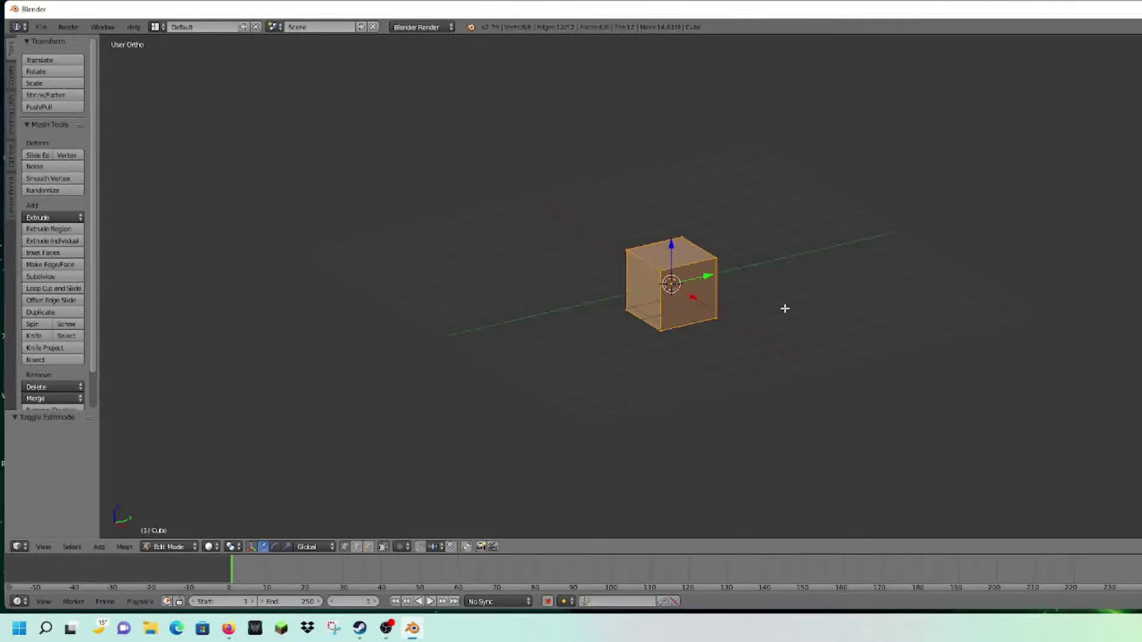
pyautogui.press('KP_5')
pyautogui.press('KP_3')
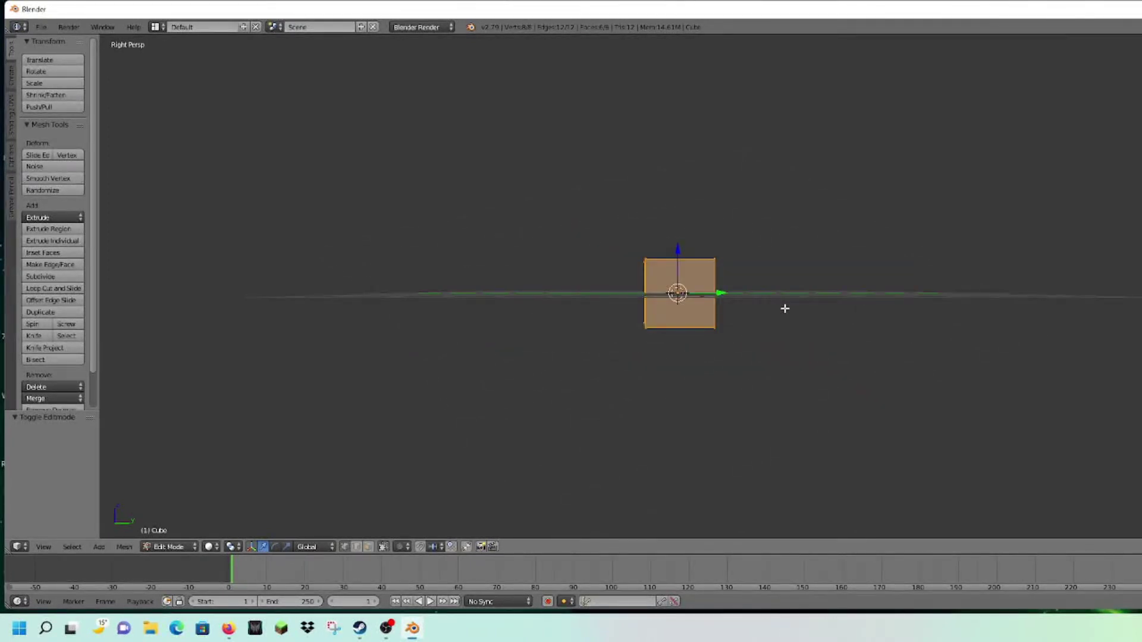
pyautogui.press('KP_5')
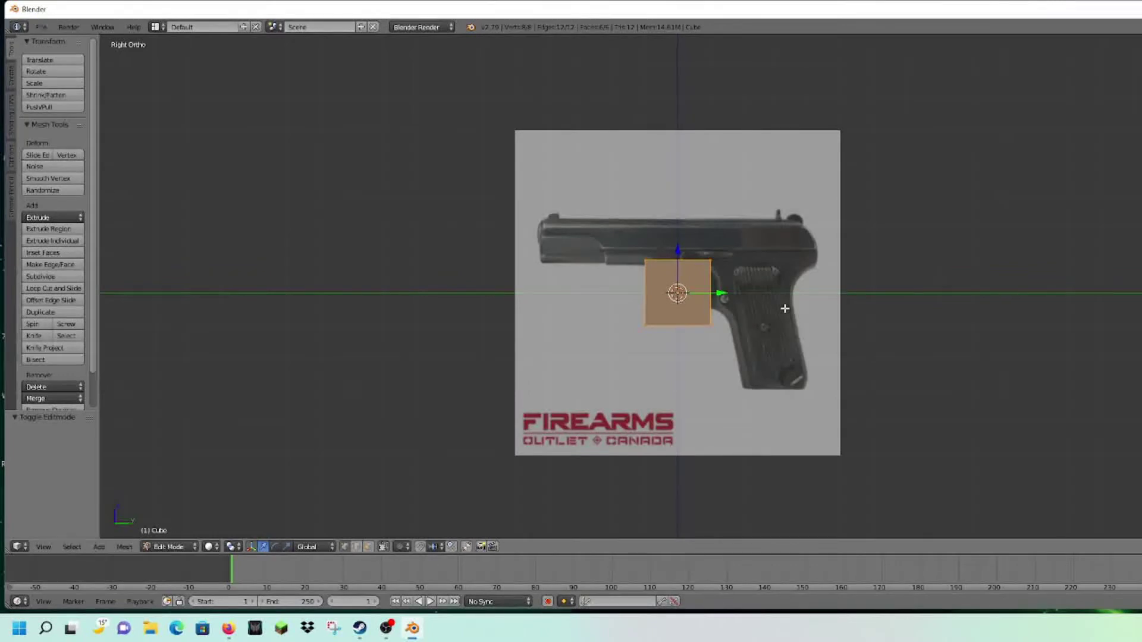
pyautogui.scroll(7, 785, 308)
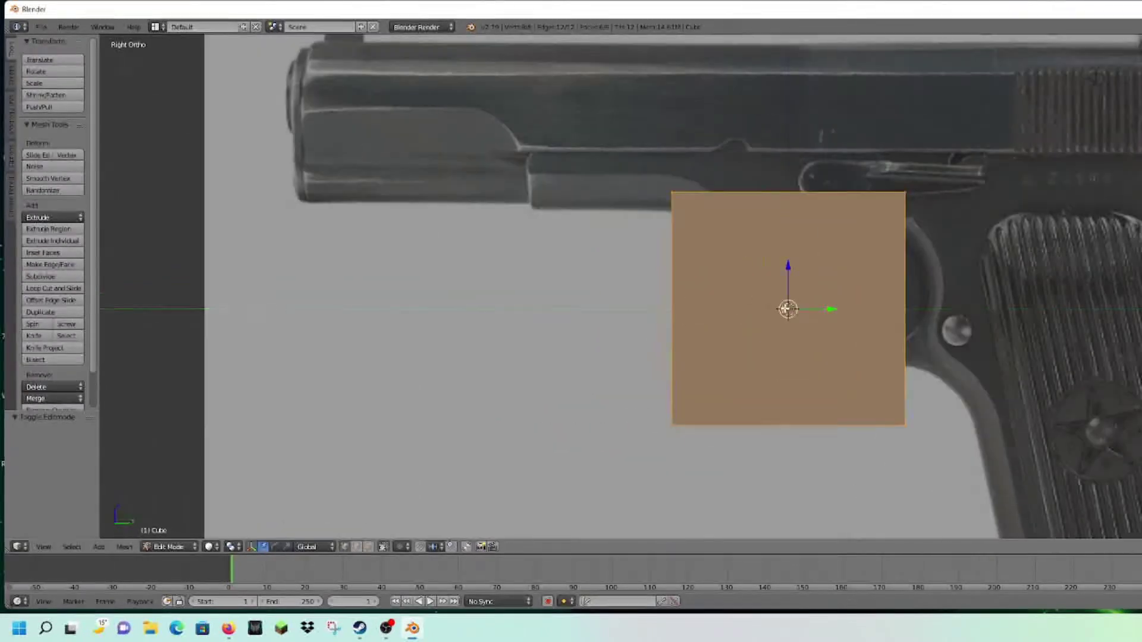
pyautogui.keyDown('shift'); pyautogui.moveTo(963, 255); pyautogui.dragTo(842, 349, button='middle'); pyautogui.keyUp('shift')
pyautogui.scroll(-6, 842, 349)
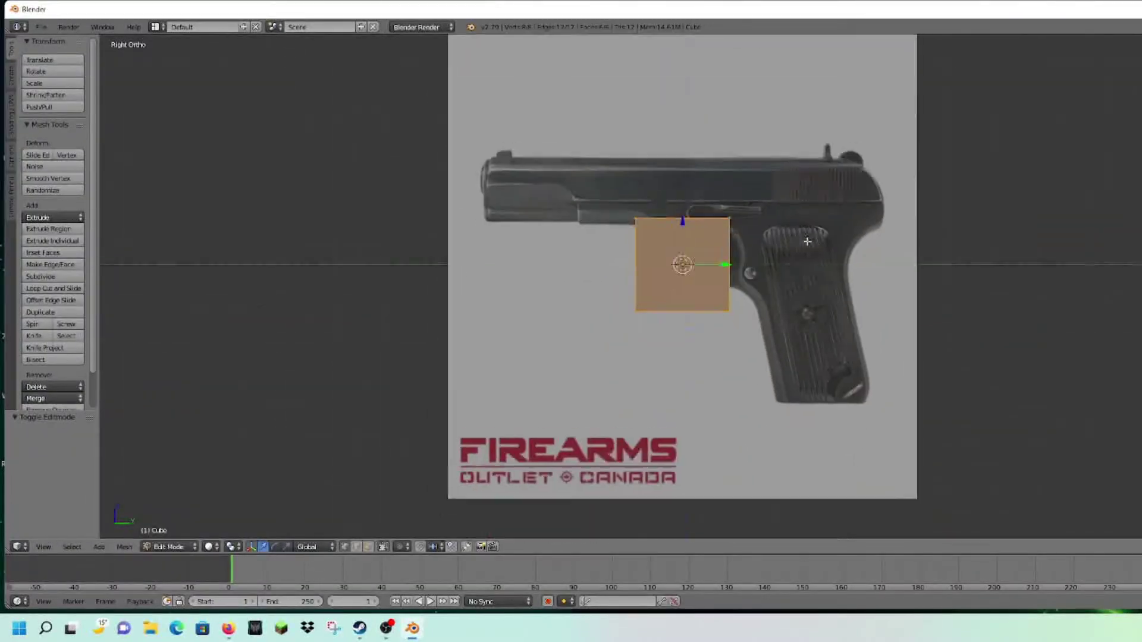
pyautogui.keyDown('shift'); pyautogui.moveTo(807, 241); pyautogui.dragTo(811, 238, button='middle'); pyautogui.keyUp('shift')
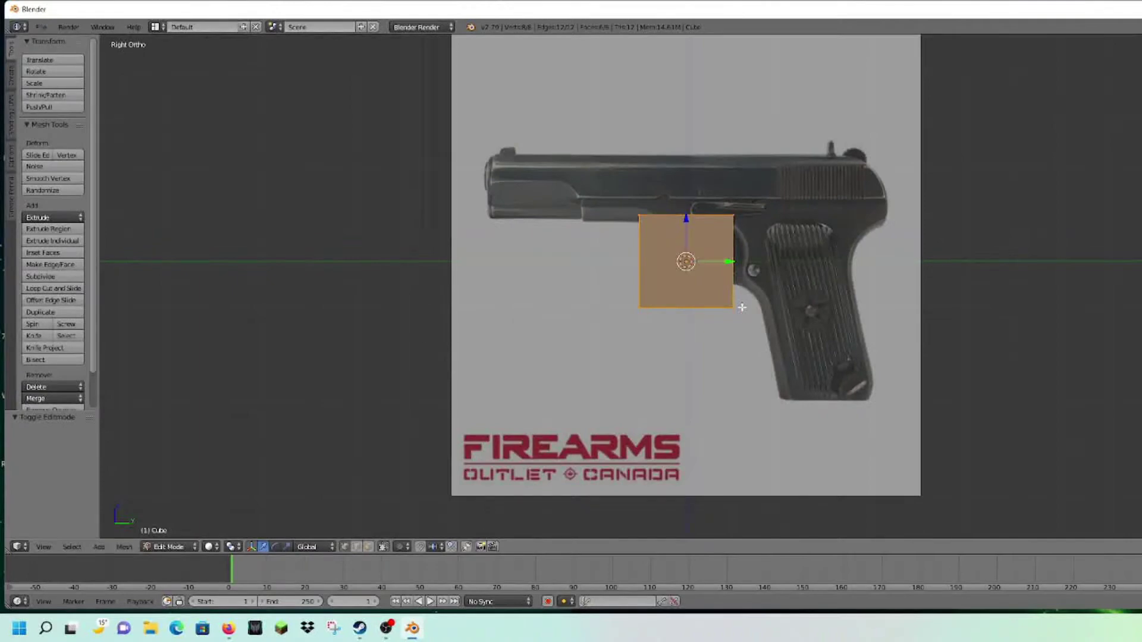
# Try scaling the whole cube uniformly smaller and larger over the pistol reference, cancelling each attempt
pyautogui.press('s')
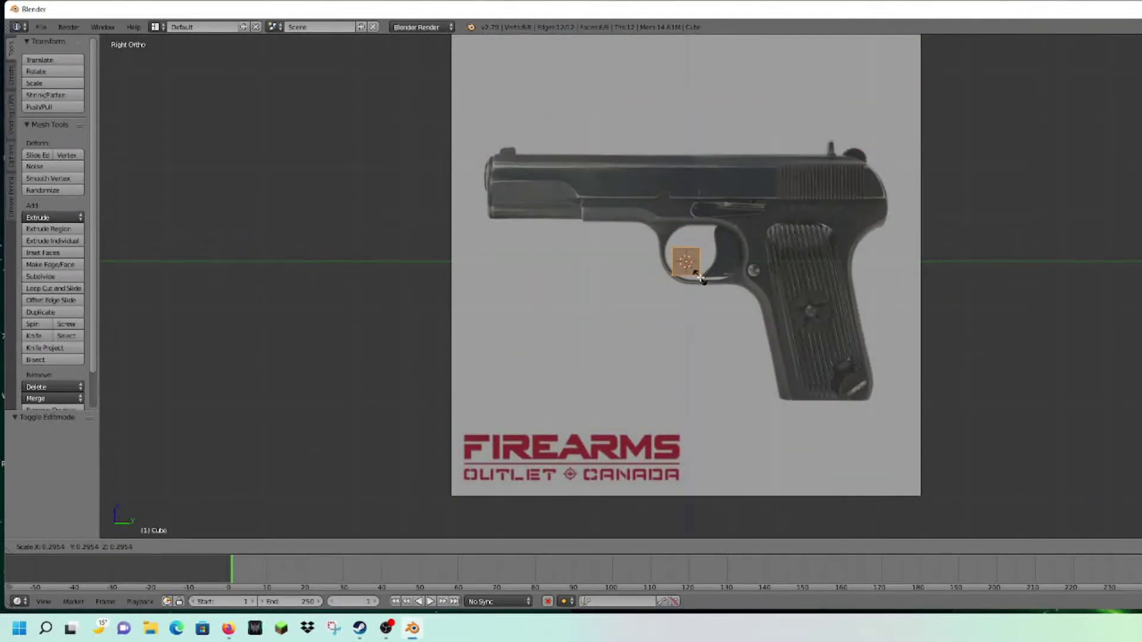
pyautogui.rightClick(700, 278)
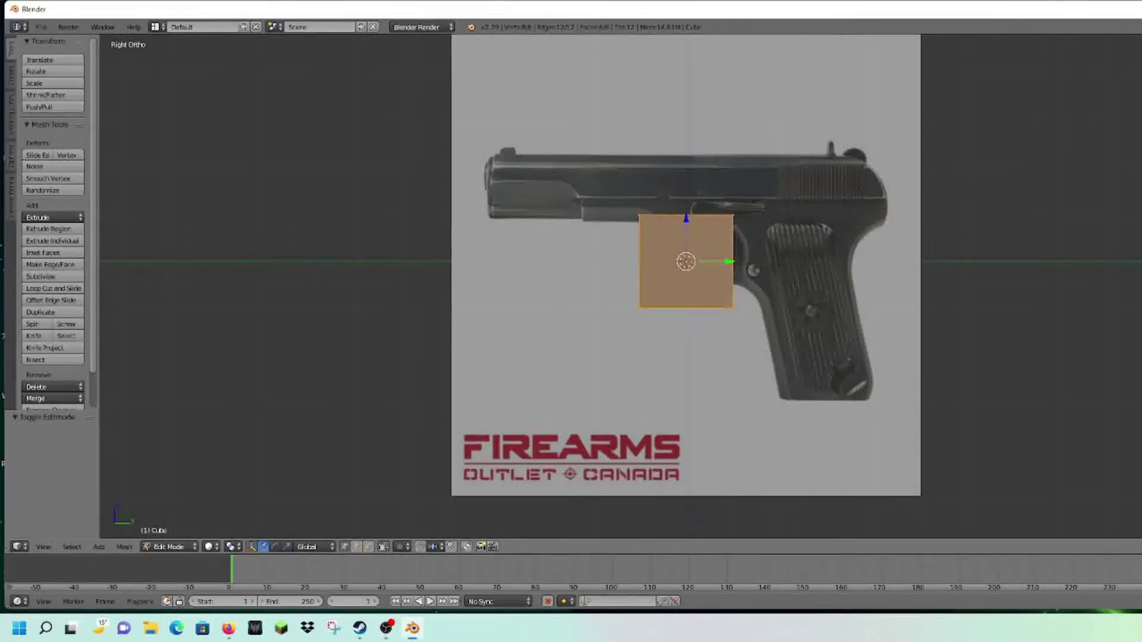
pyautogui.press('s')
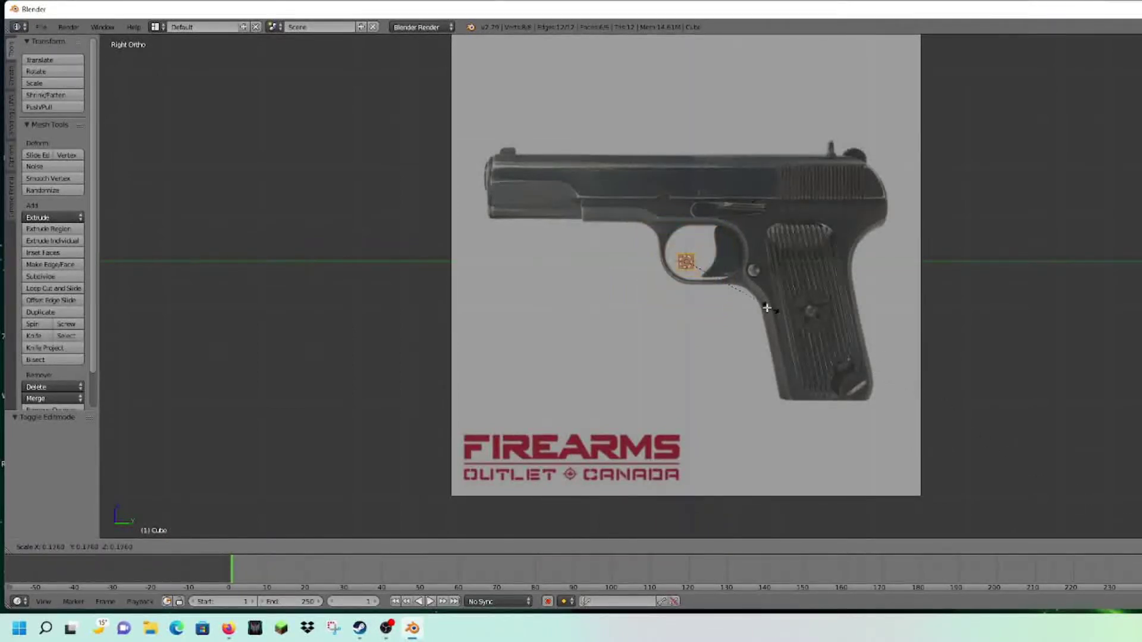
pyautogui.rightClick(721, 282)
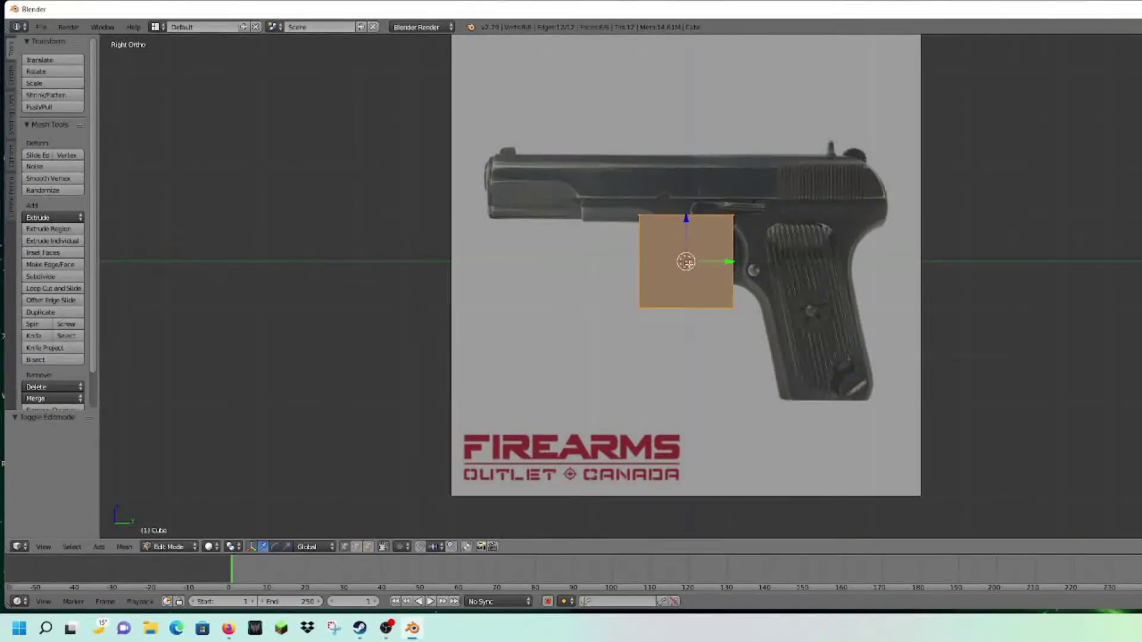
pyautogui.press('s')
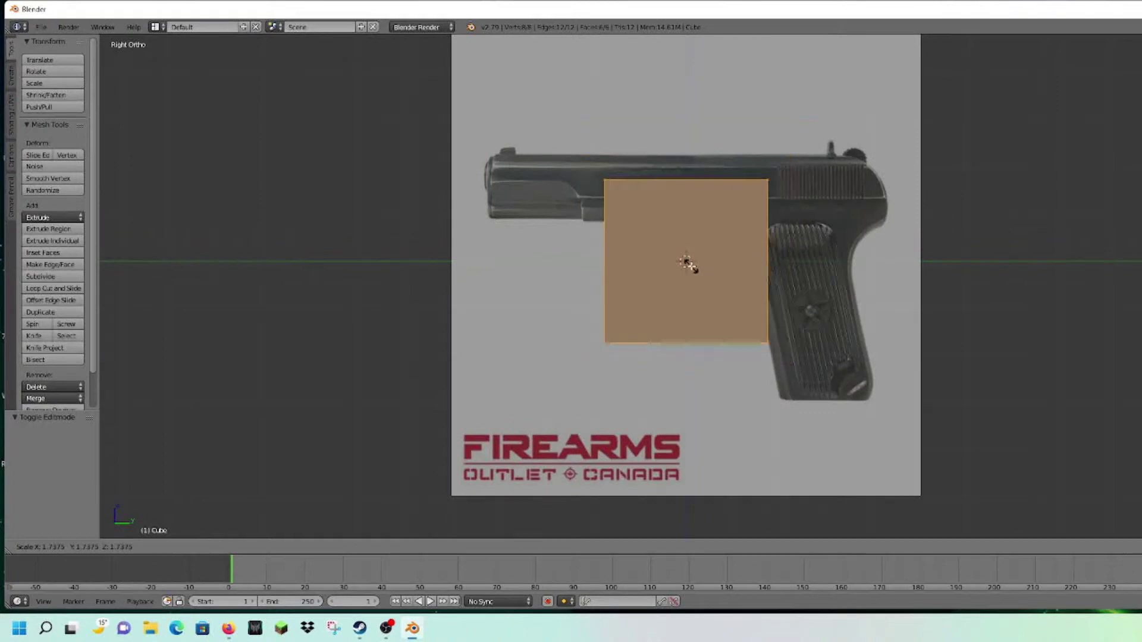
pyautogui.rightClick(689, 265)
# Try rotating the cube freely in the right-side view, and undo the rotation
pyautogui.scroll(2, 747, 265)
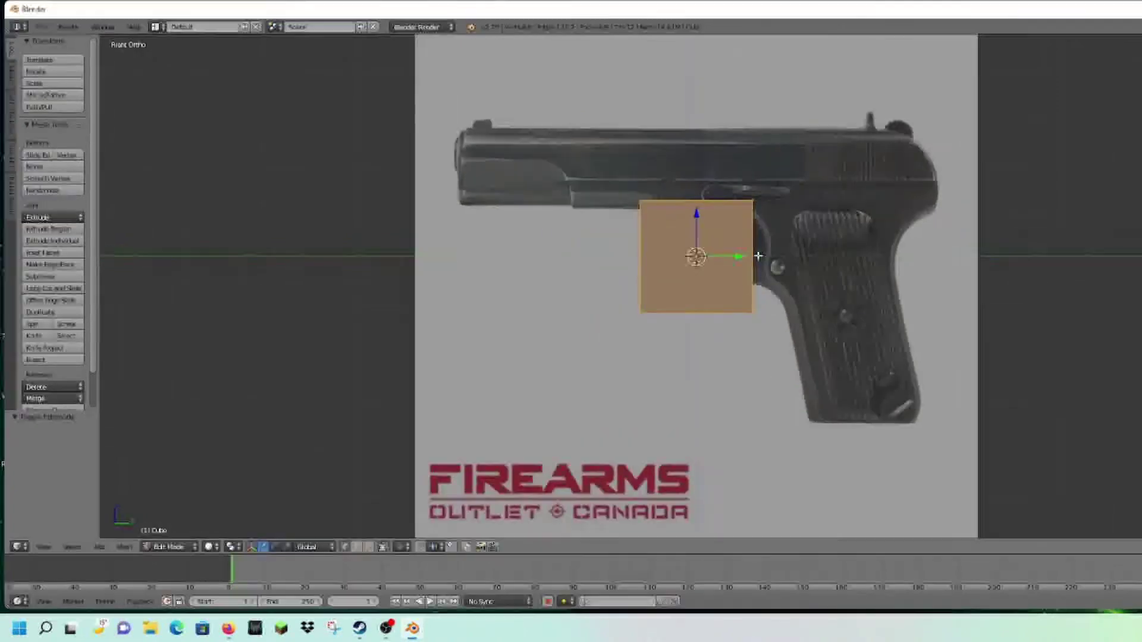
pyautogui.scroll(-5, 743, 262)
pyautogui.scroll(9, 739, 261)
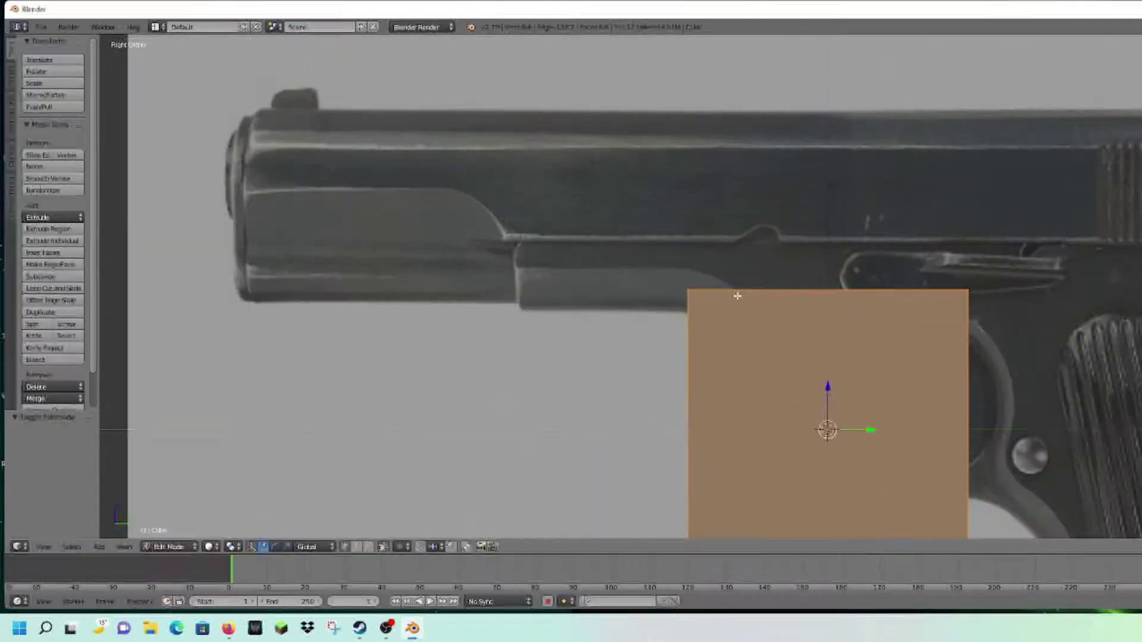
pyautogui.keyDown('shift'); pyautogui.moveTo(930, 333); pyautogui.dragTo(777, 181, button='middle'); pyautogui.keyUp('shift')
pyautogui.scroll(-5, 916, 173)
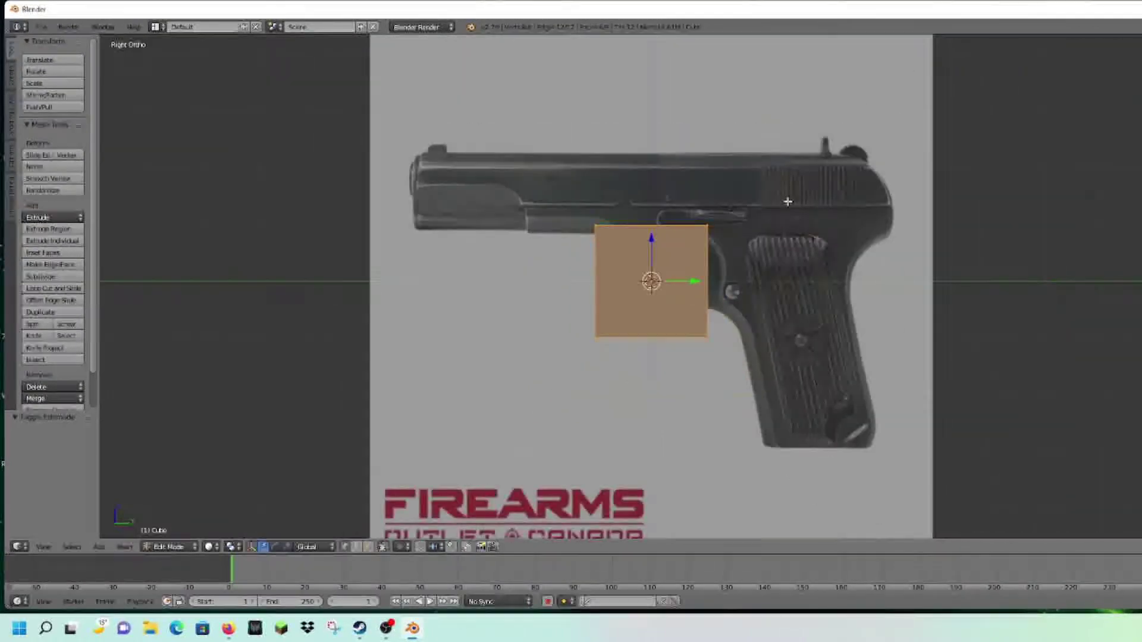
pyautogui.press('r')
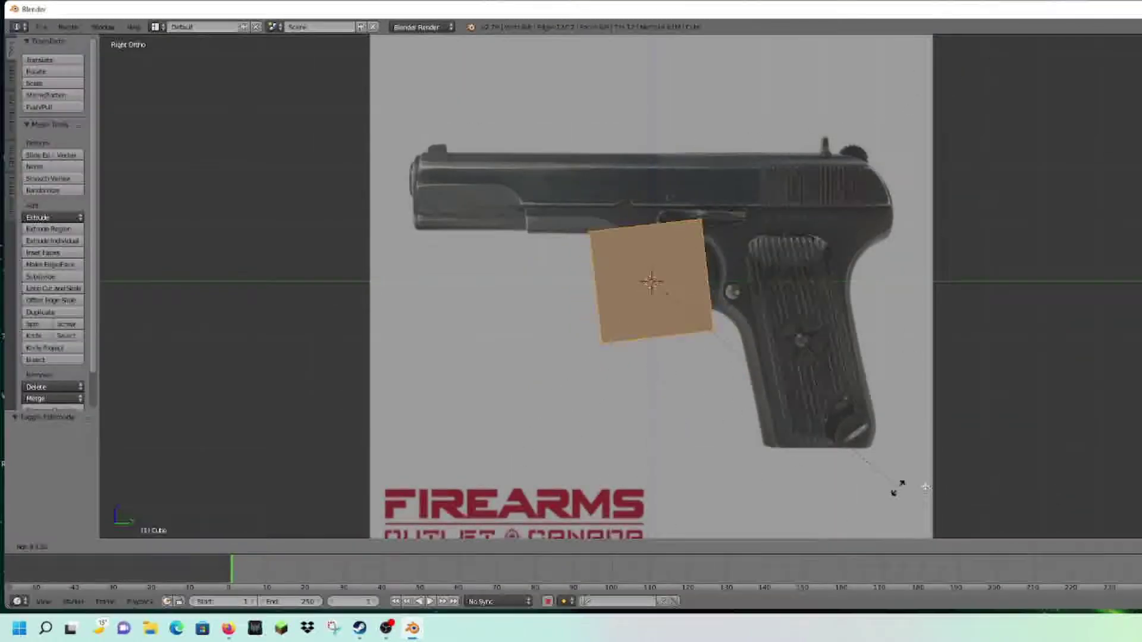
pyautogui.rightClick(295, 305)
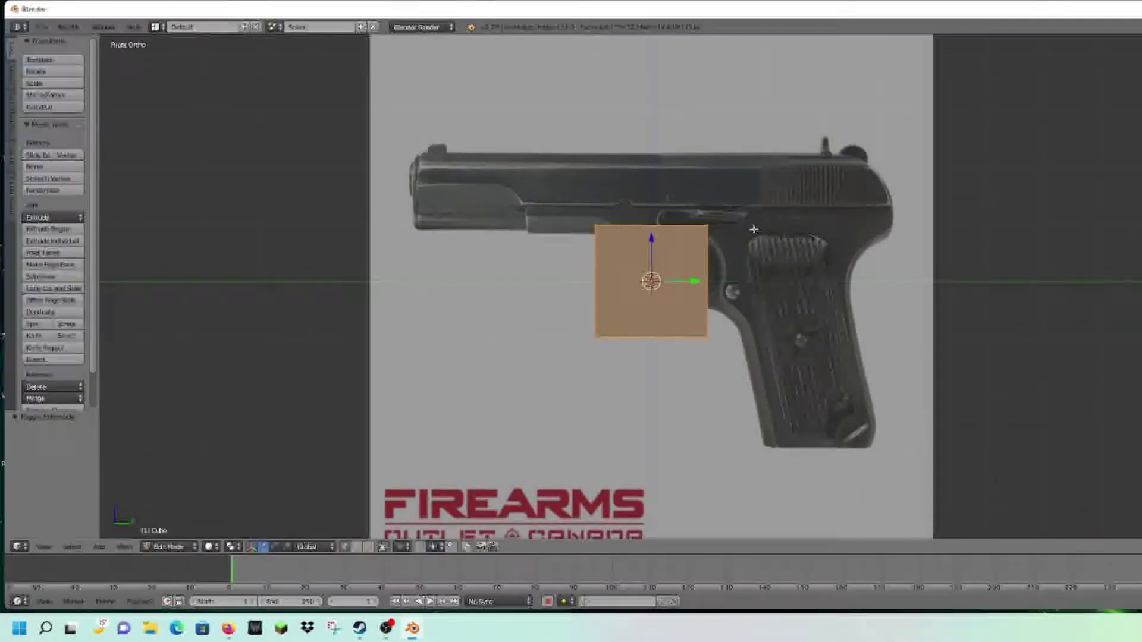
pyautogui.press('r')
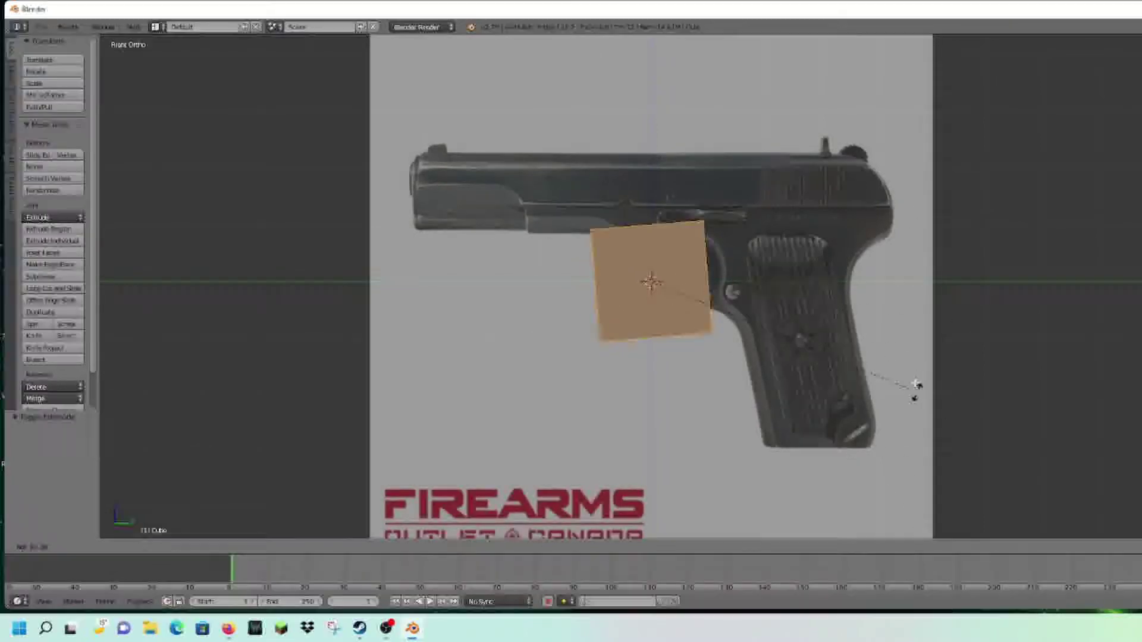
pyautogui.rightClick(849, 140)
pyautogui.press('r')
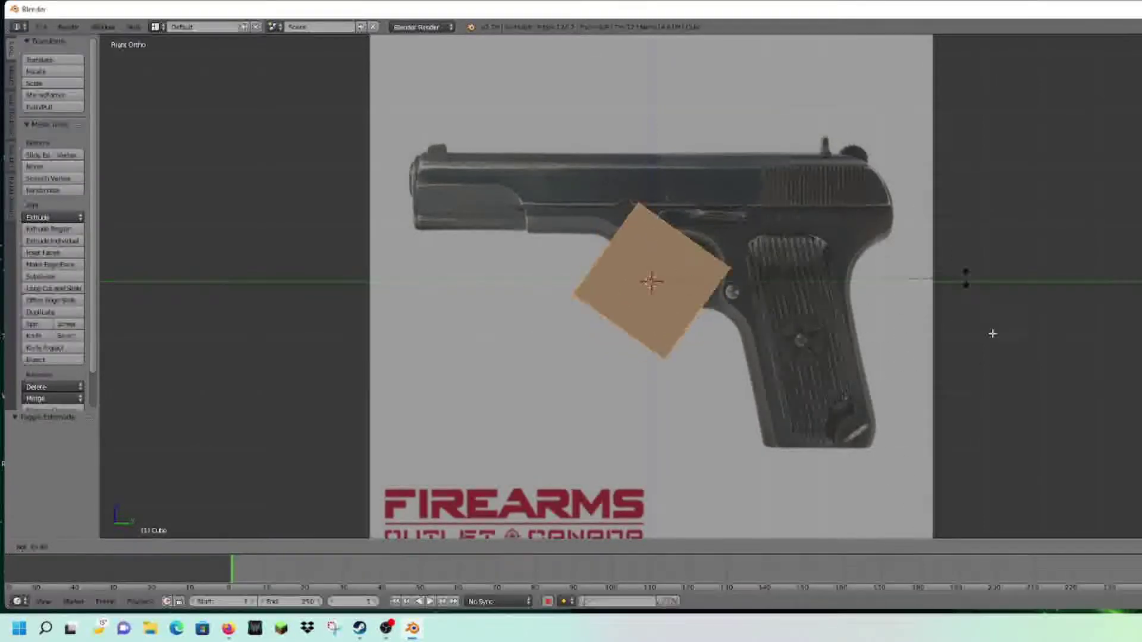
pyautogui.click(977, 427)
pyautogui.hotkey('ctrl', 'z')
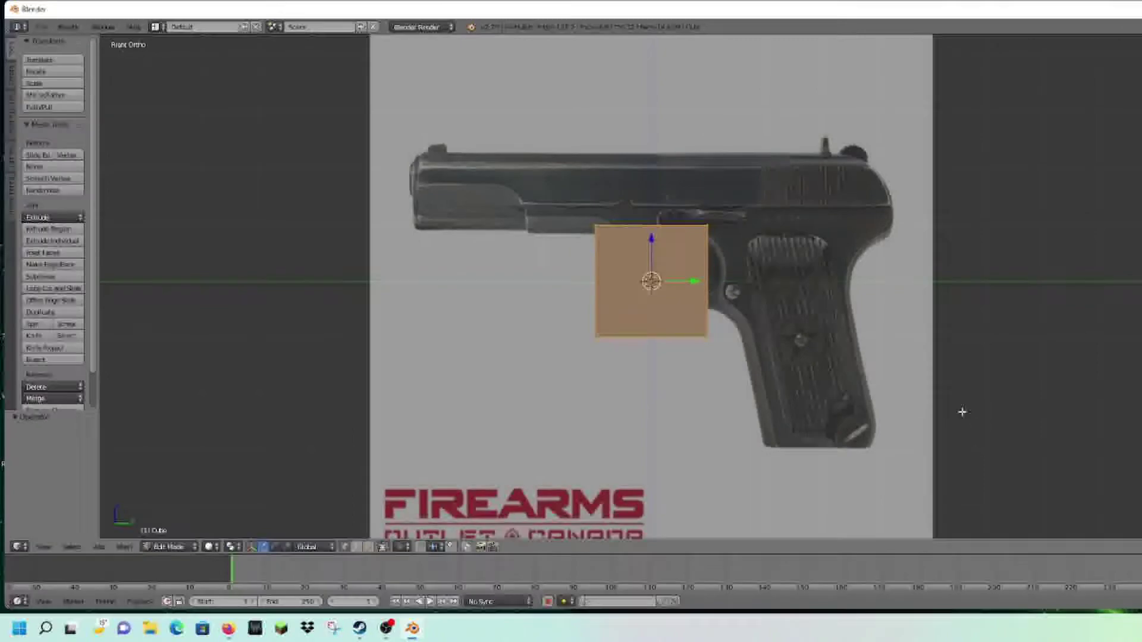
# Try rotating the cube about the global Z axis and the global Y axis, cancelling both rotations
pyautogui.scroll(3, 706, 224)
pyautogui.keyDown('shift'); pyautogui.moveTo(706, 221); pyautogui.dragTo(682, 268, button='middle'); pyautogui.keyUp('shift')
pyautogui.moveTo(654, 300)
pyautogui.mouseDown()
pyautogui.moveTo(668, 176)
pyautogui.moveTo(676, 293)
pyautogui.mouseUp()
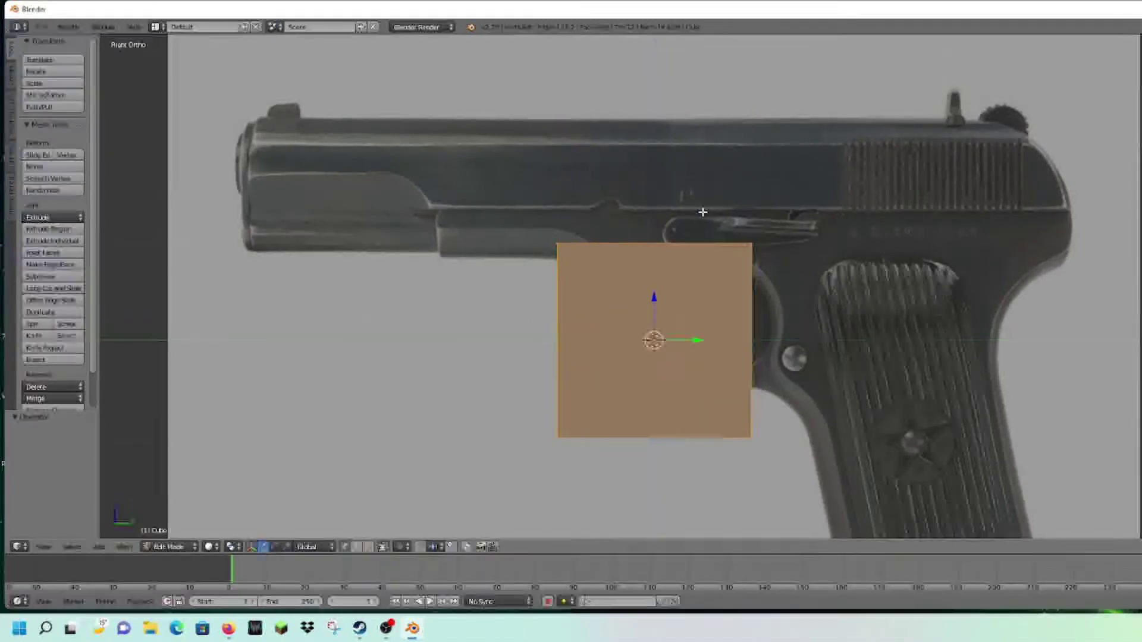
pyautogui.press('r')
pyautogui.press('z')
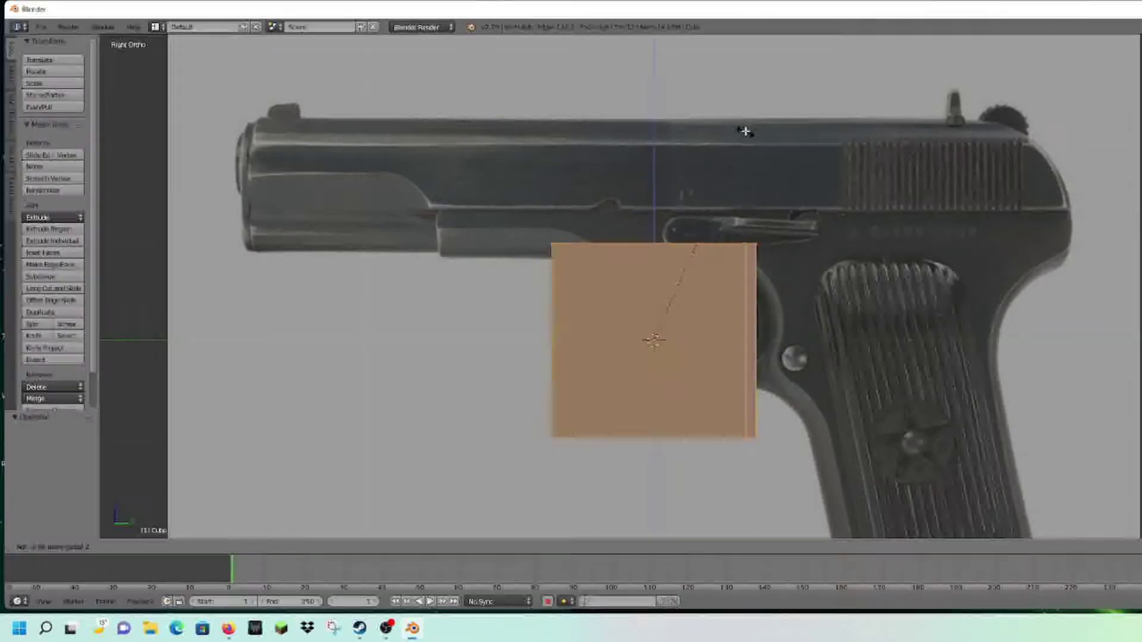
pyautogui.rightClick(635, 524)
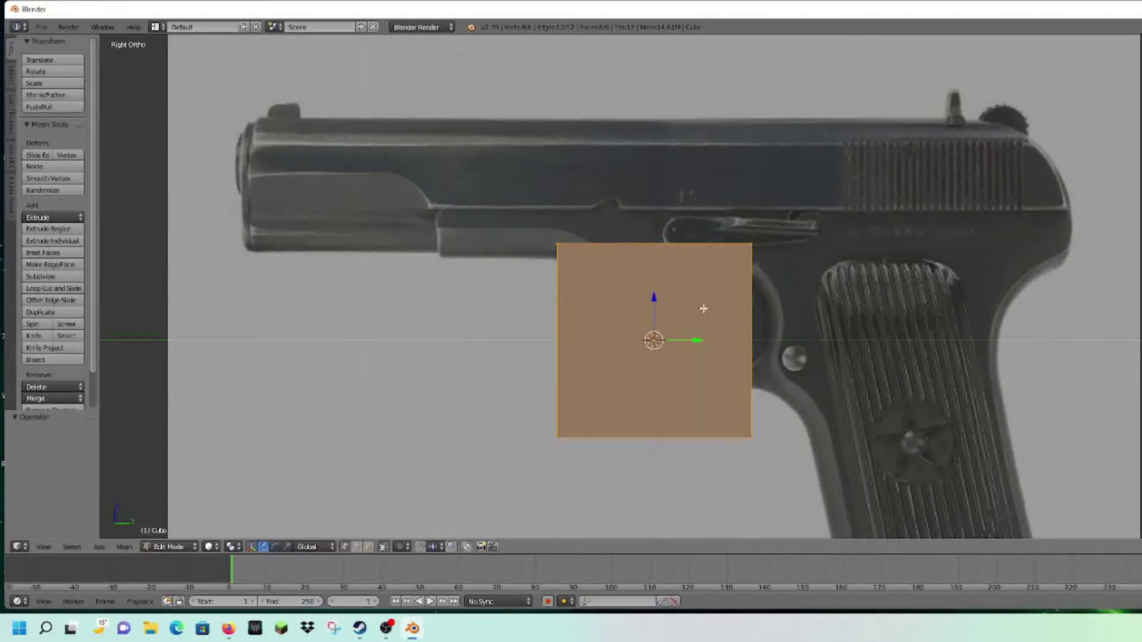
pyautogui.press('r')
pyautogui.press('y')
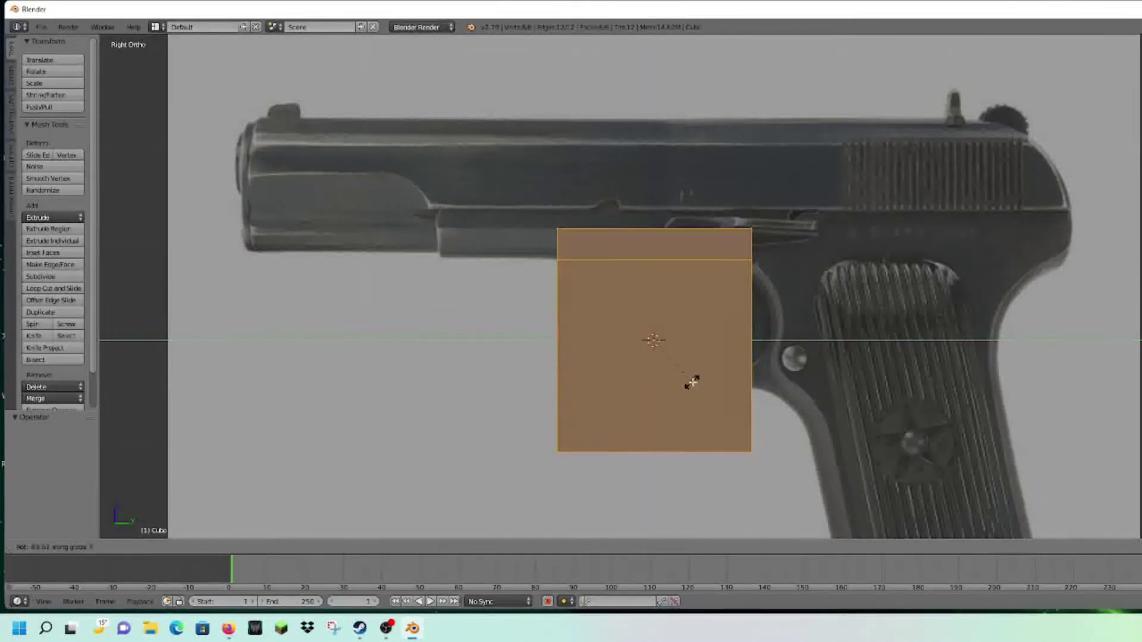
pyautogui.rightClick(698, 339)
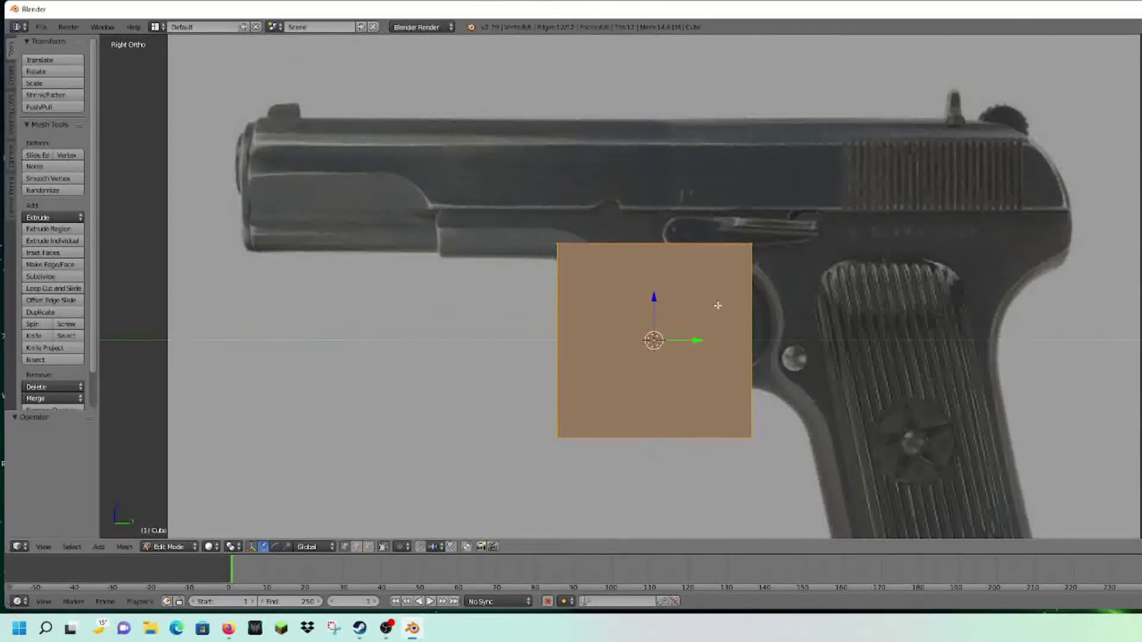
# Try rotating the cube about the global X axis in the right-side orthographic view, and cancel it
pyautogui.moveTo(717, 305); pyautogui.dragTo(760, 327, button='middle')
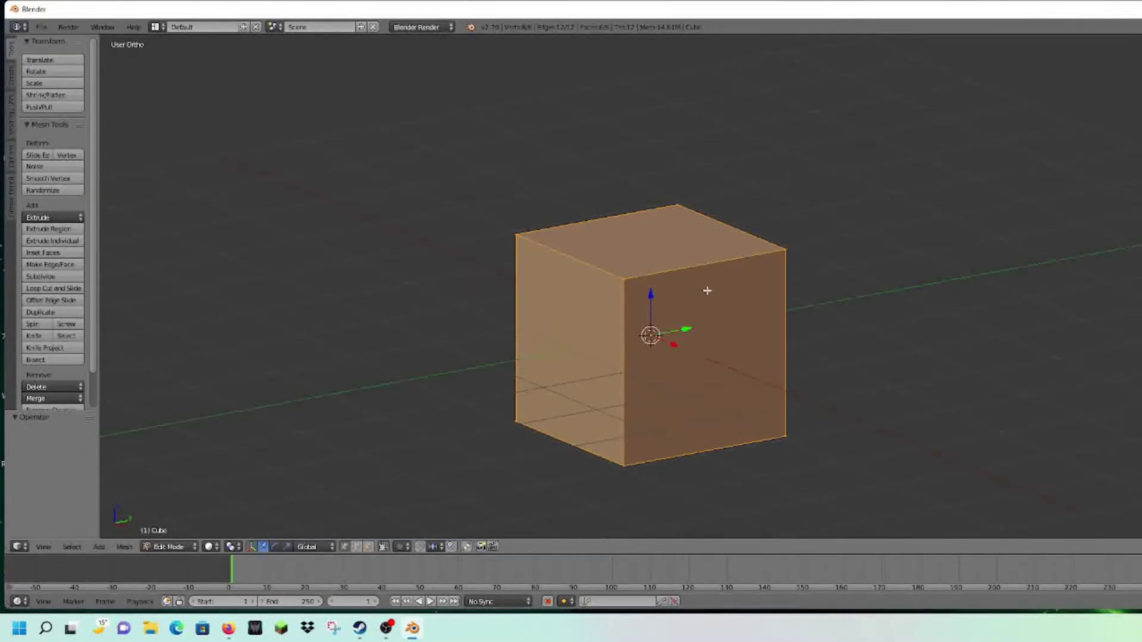
pyautogui.press('KP_3')
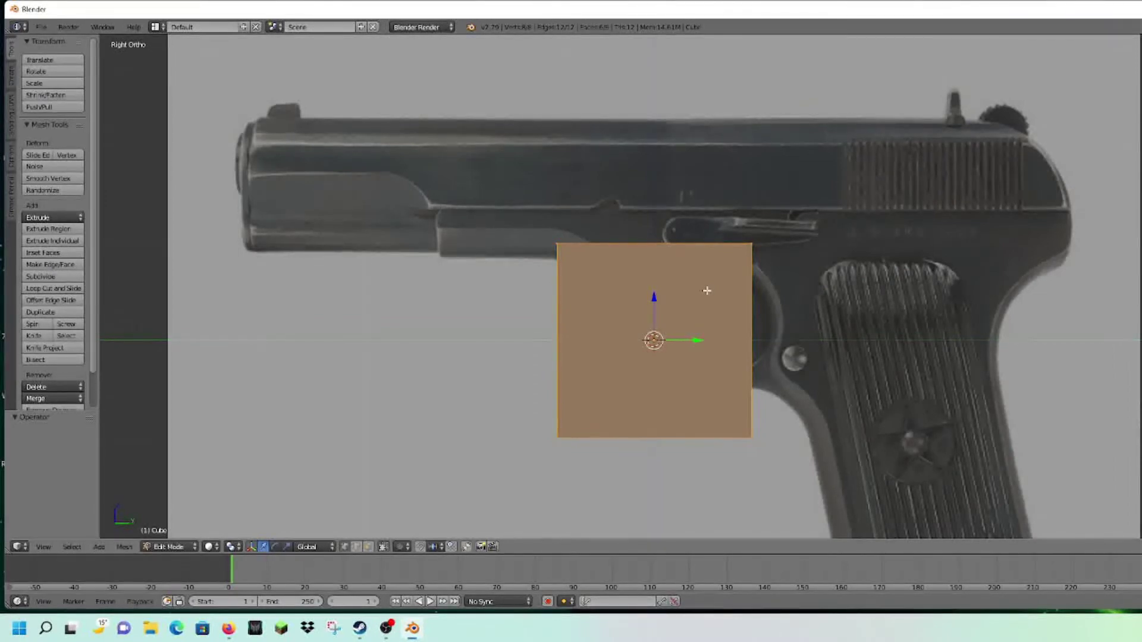
pyautogui.press('r')
pyautogui.press('x')
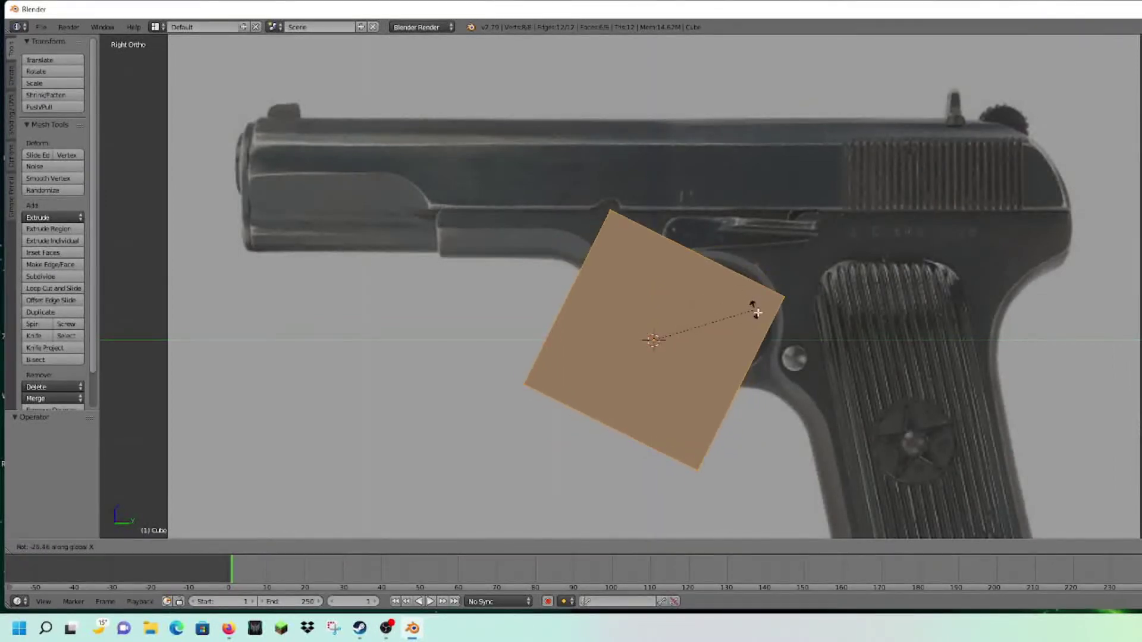
pyautogui.rightClick(702, 279)
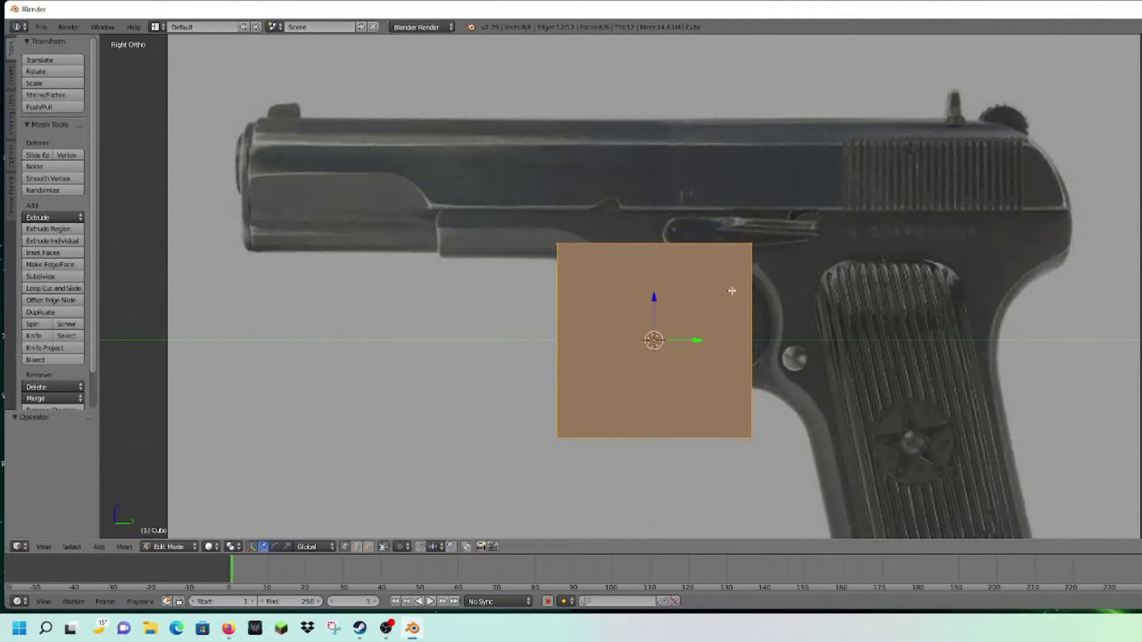
# Try rotating the cube by exactly 45° in the right-side orthographic view, and cancel the rotation
pyautogui.scroll(2, 746, 225)
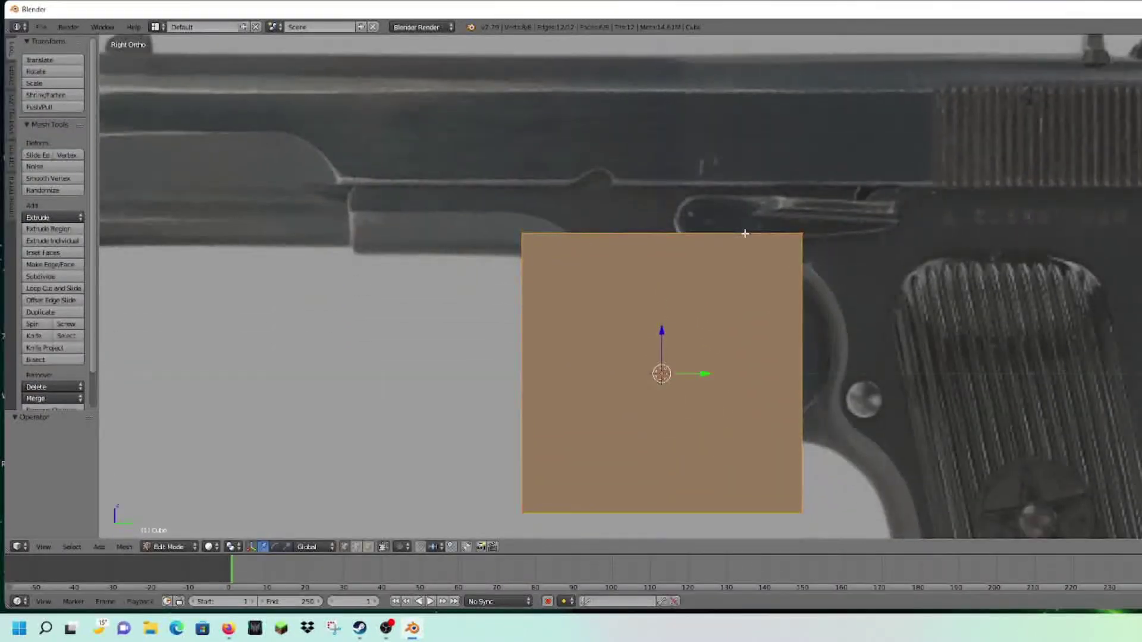
pyautogui.scroll(-4, 880, 217)
pyautogui.moveTo(394, 173); pyautogui.dragTo(484, 184, button='middle')
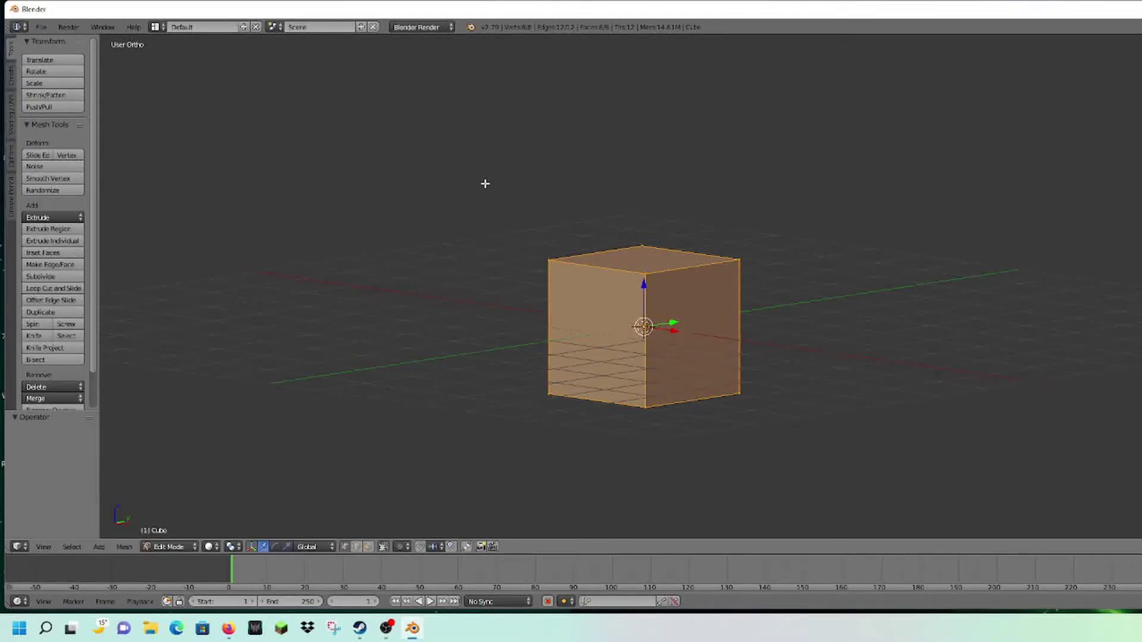
pyautogui.press('KP_3')
pyautogui.scroll(3, 819, 367)
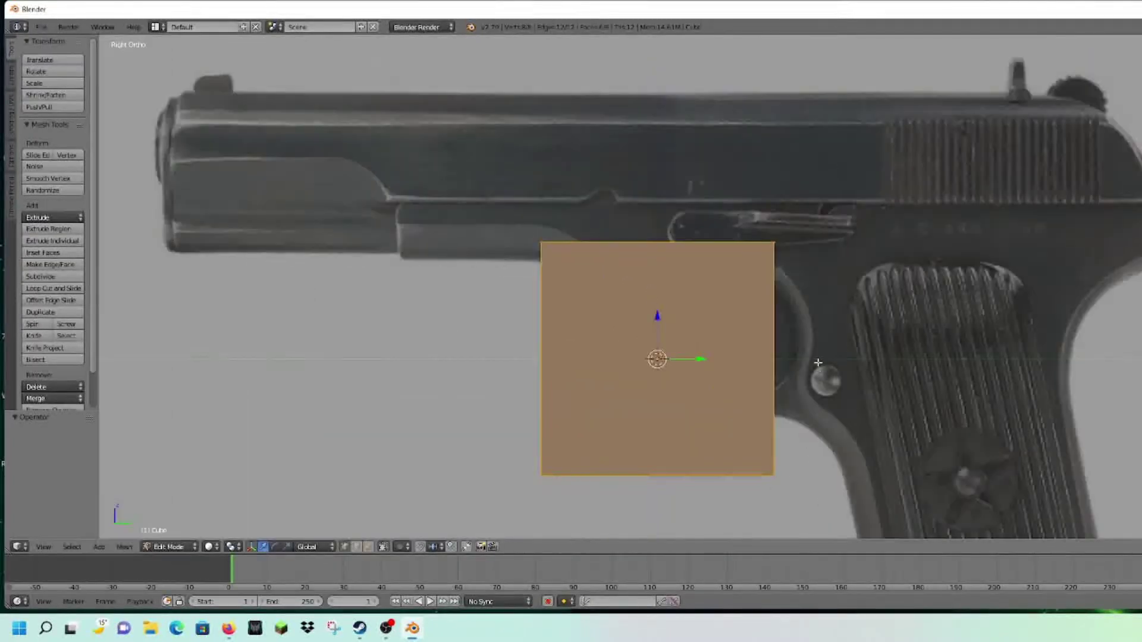
pyautogui.scroll(-3, 820, 367)
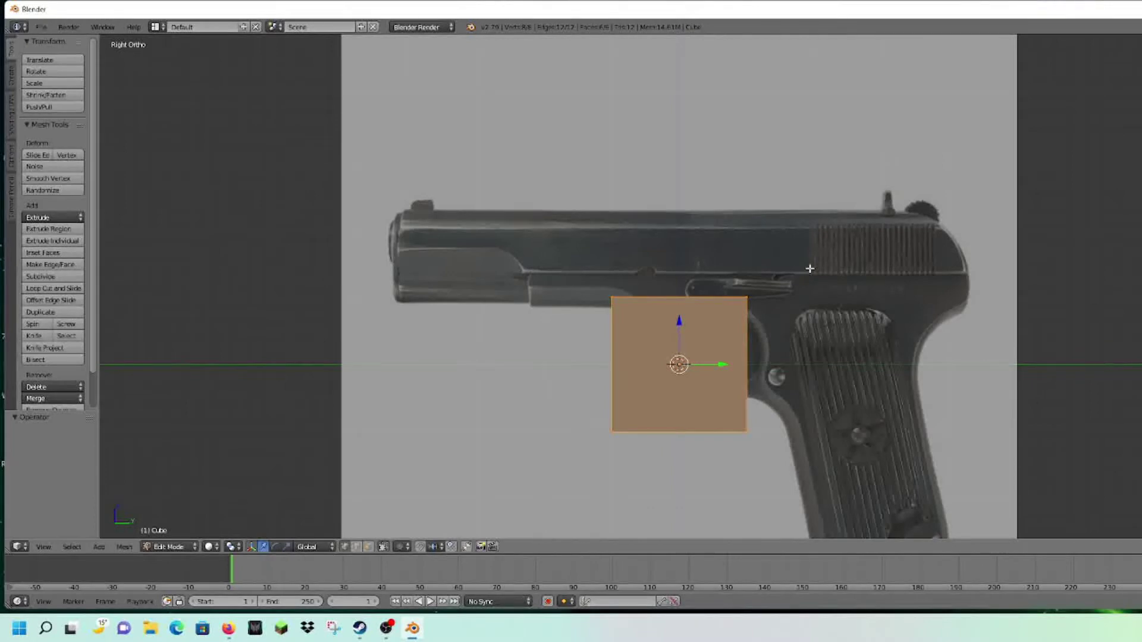
pyautogui.press('r')
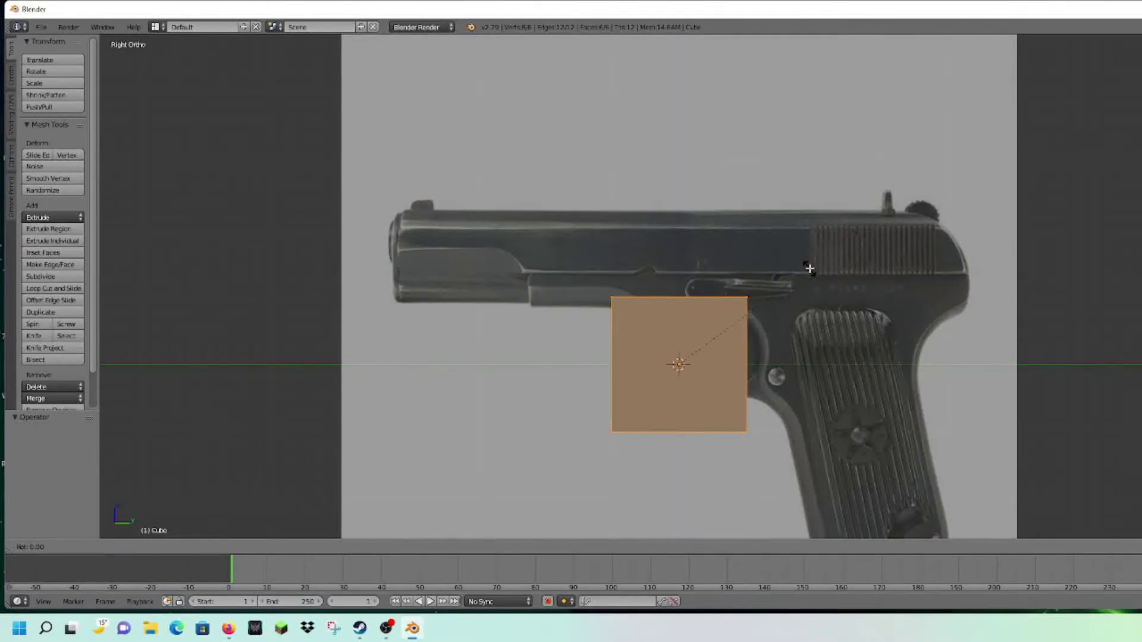
pyautogui.write('45')
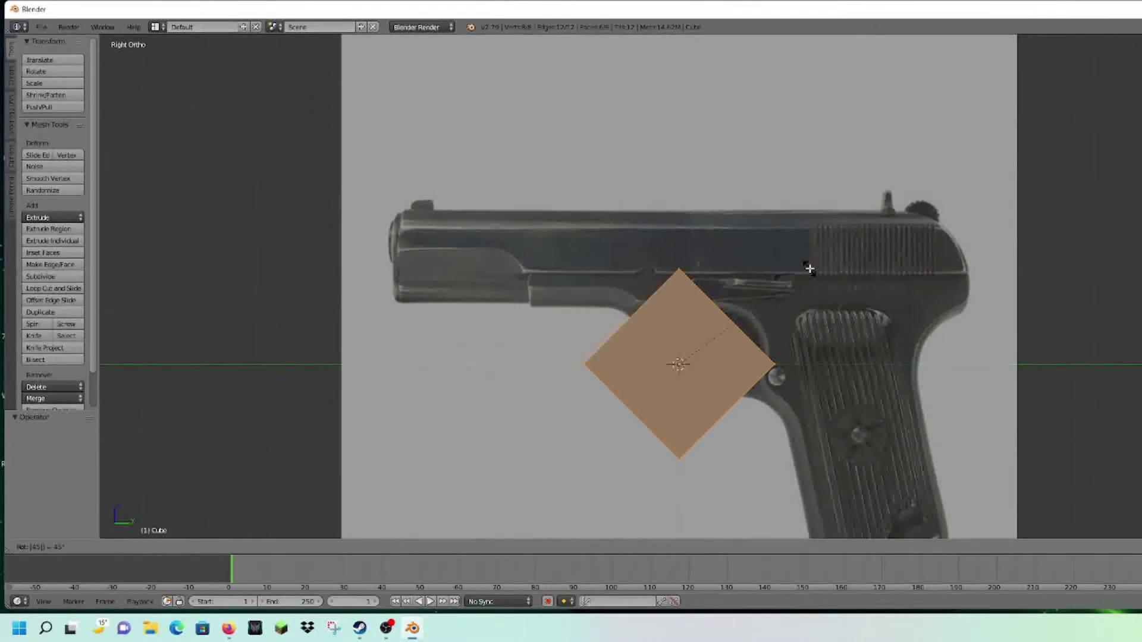
pyautogui.press('Escape')
# Move the cube up 1.3 units along the Z axis to line its top up with the pistol slide's upper edge
pyautogui.keyDown('shift'); pyautogui.moveTo(807, 290); pyautogui.dragTo(851, 297, button='middle'); pyautogui.keyUp('shift')
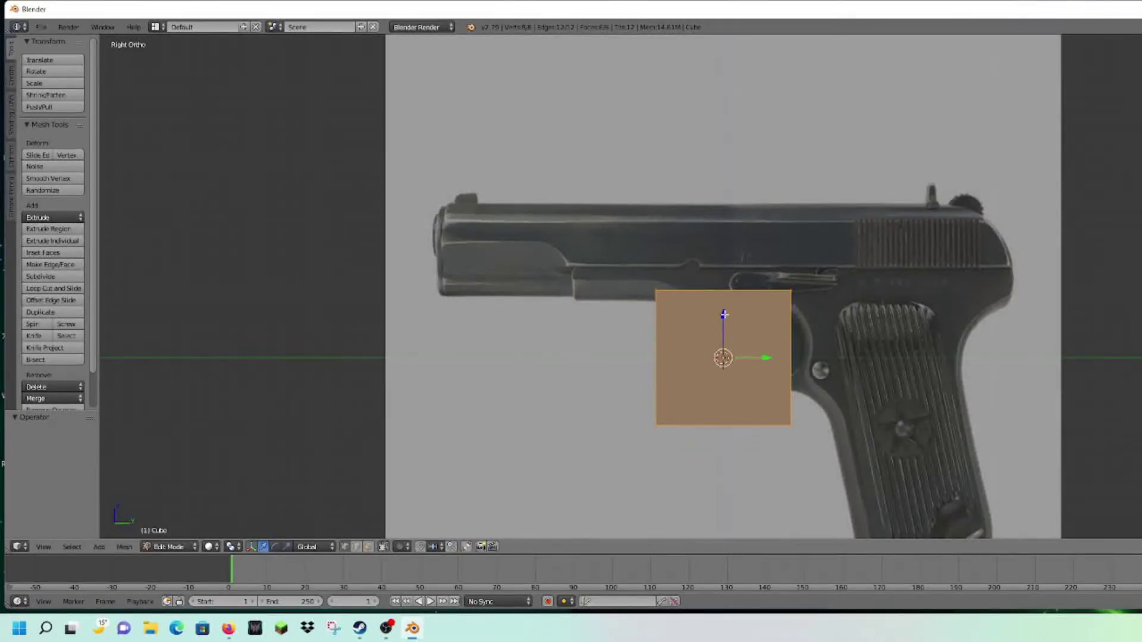
pyautogui.click(724, 314)
pyautogui.moveTo(724, 311); pyautogui.dragTo(725, 228)
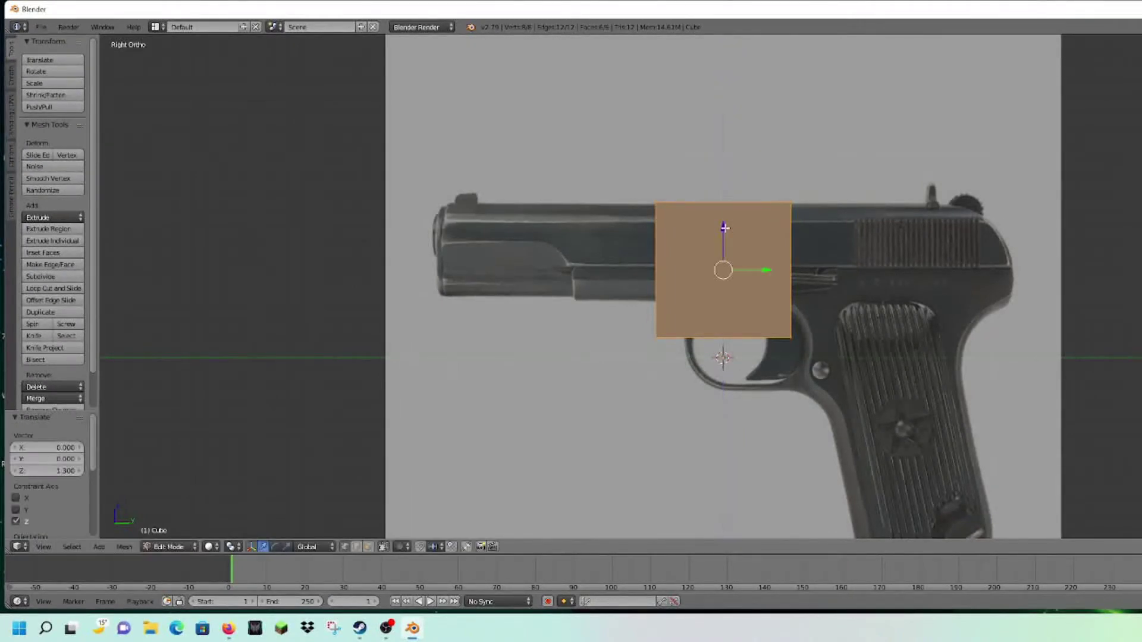
# Examine up close how the cube's top edge lines up with the upper edge of the pistol's slide
pyautogui.scroll(3, 724, 228)
pyautogui.keyDown('shift'); pyautogui.moveTo(737, 192); pyautogui.dragTo(657, 291, button='middle'); pyautogui.keyUp('shift')
pyautogui.scroll(2, 515, 194)
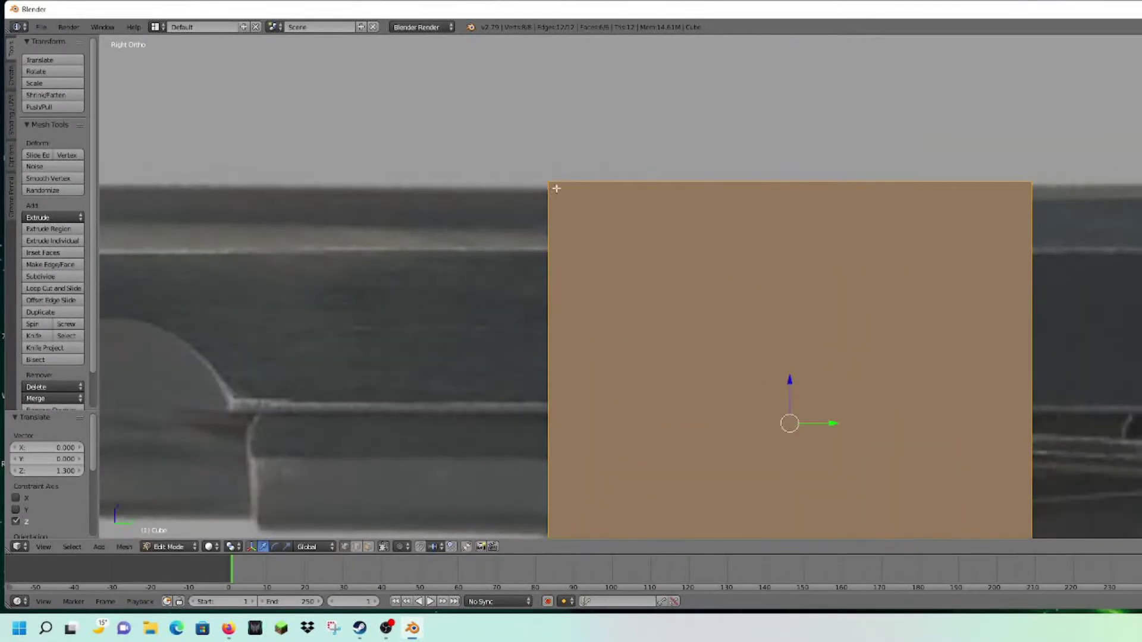
pyautogui.scroll(2, 555, 186)
pyautogui.keyDown('shift'); pyautogui.moveTo(400, 115); pyautogui.dragTo(554, 409, button='middle'); pyautogui.keyUp('shift')
pyautogui.scroll(-1, 544, 345)
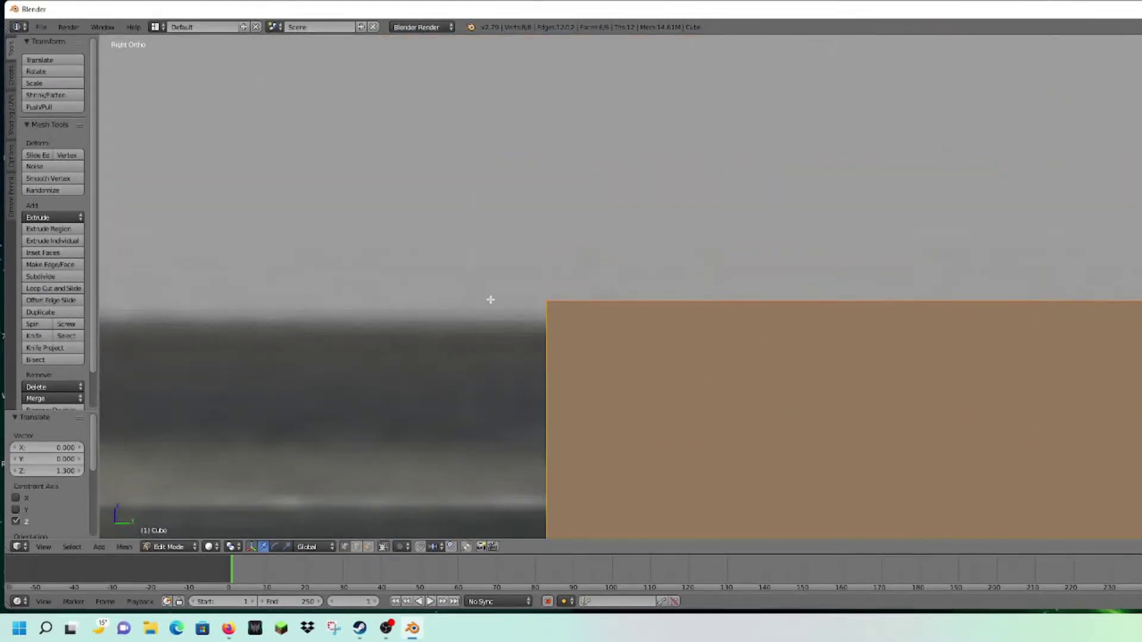
pyautogui.scroll(-8, 561, 311)
pyautogui.keyDown('shift'); pyautogui.moveTo(784, 361); pyautogui.dragTo(743, 303, button='middle'); pyautogui.keyUp('shift')
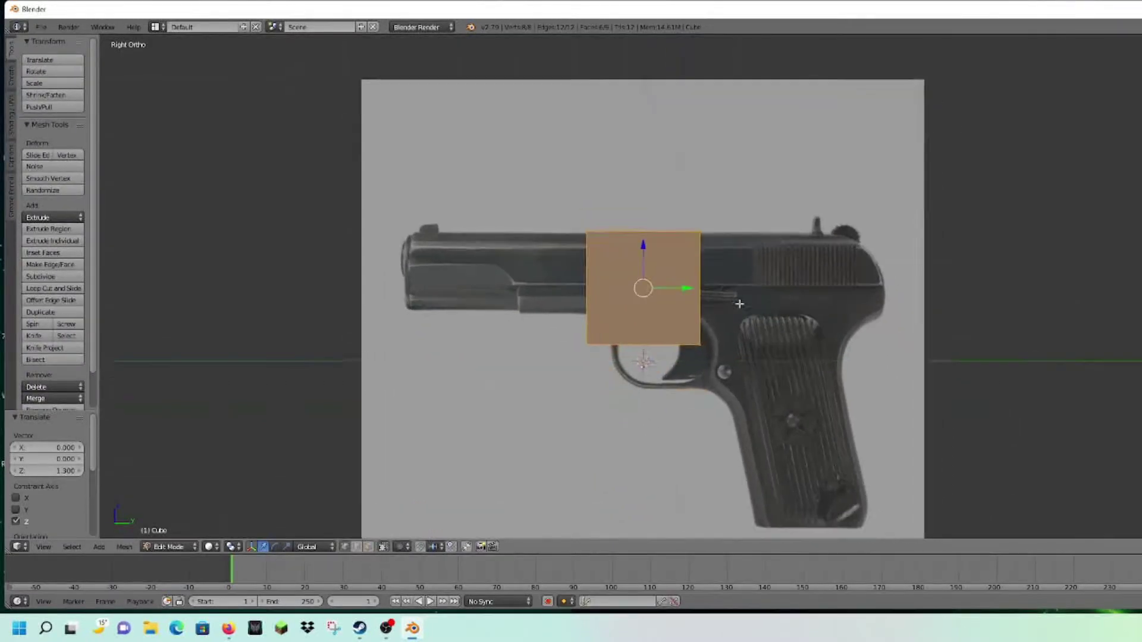
# Switch the viewport to wireframe shading so the pistol reference shows through the cube
pyautogui.scroll(4, 740, 302)
pyautogui.keyDown('shift'); pyautogui.moveTo(696, 230); pyautogui.dragTo(705, 292, button='middle'); pyautogui.keyUp('shift')
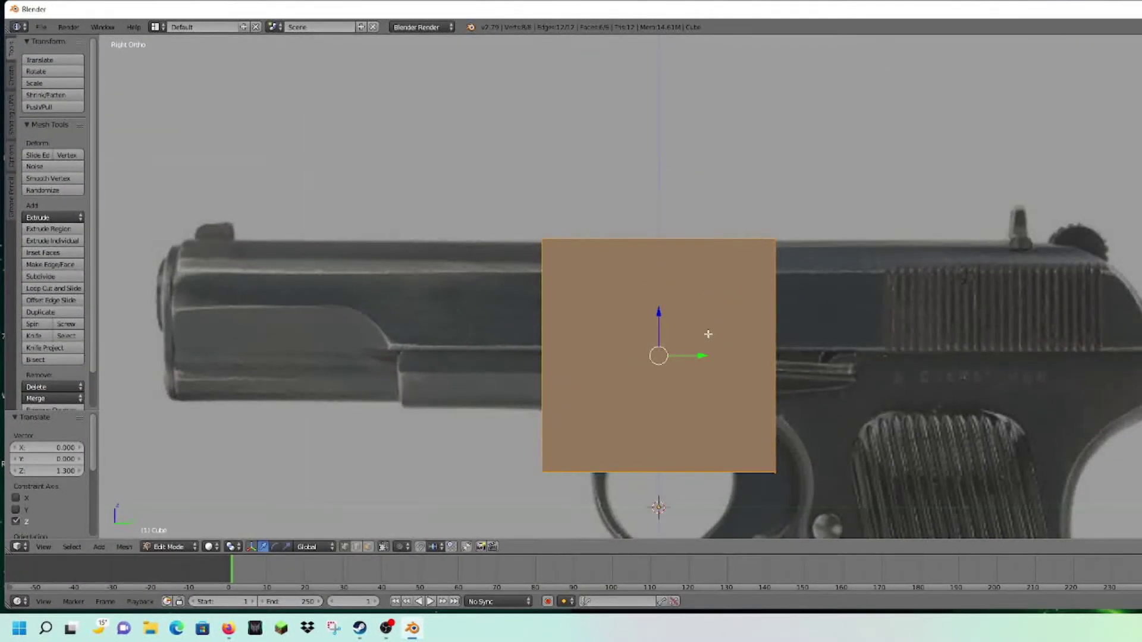
pyautogui.press('z')
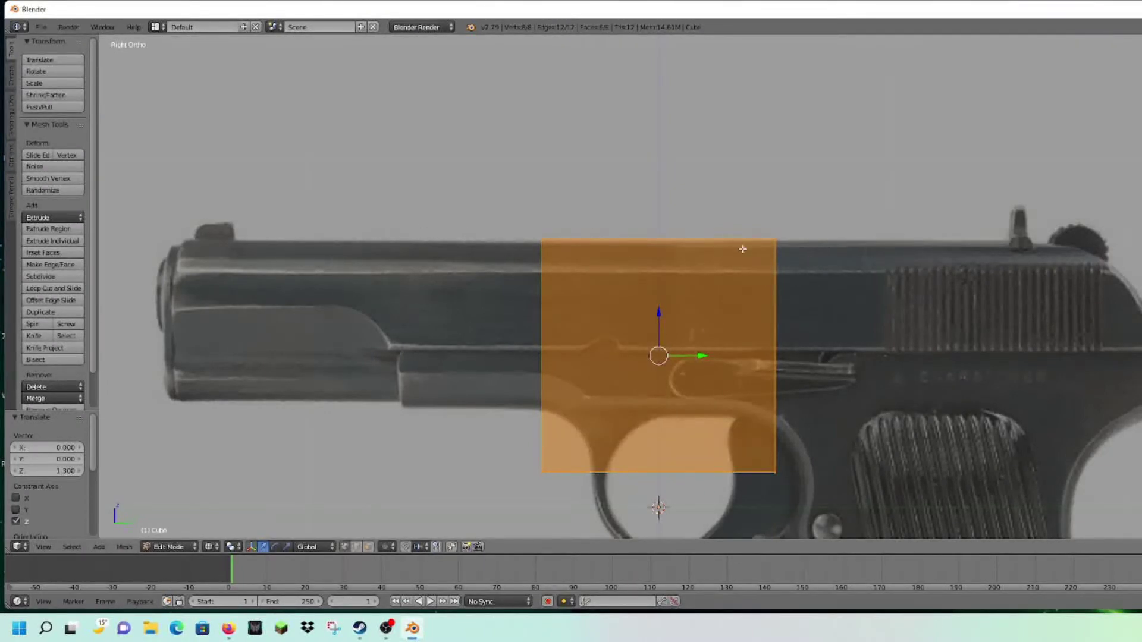
pyautogui.press('a')
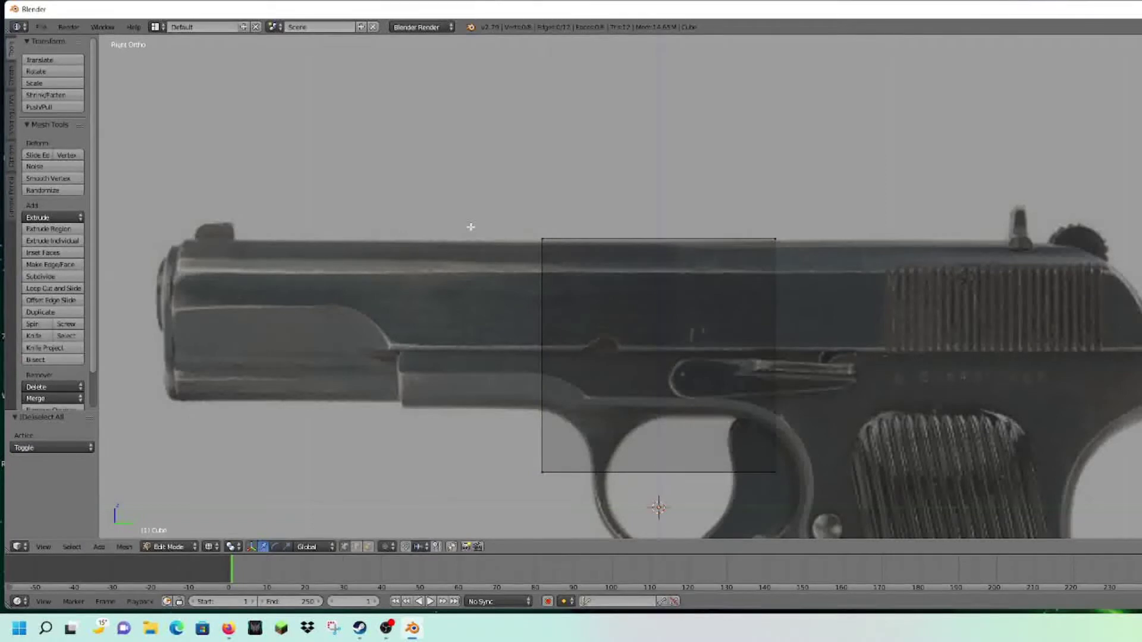
pyautogui.press('a')
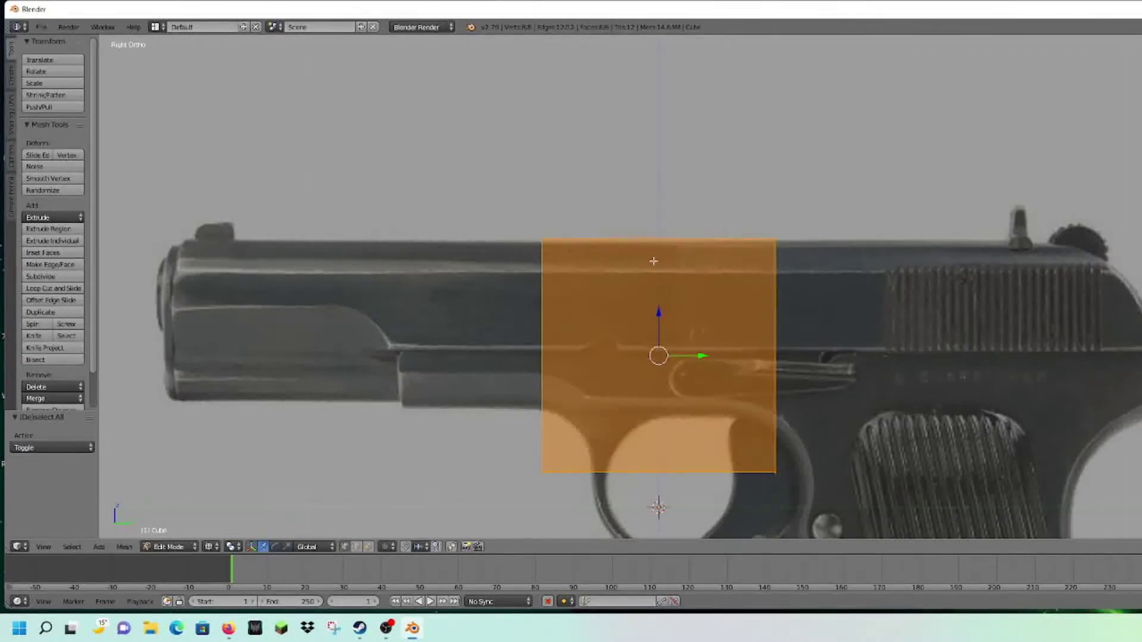
pyautogui.scroll(6, 546, 326)
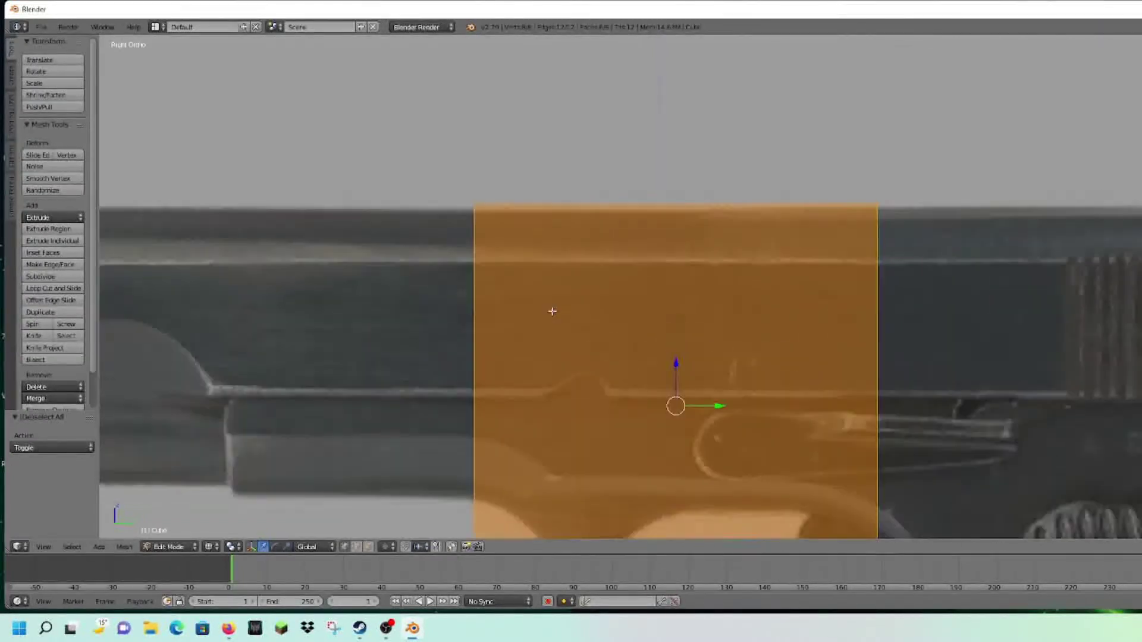
pyautogui.keyDown('shift'); pyautogui.moveTo(540, 232); pyautogui.dragTo(563, 333, button='middle'); pyautogui.keyUp('shift')
pyautogui.scroll(-8, 451, 257)
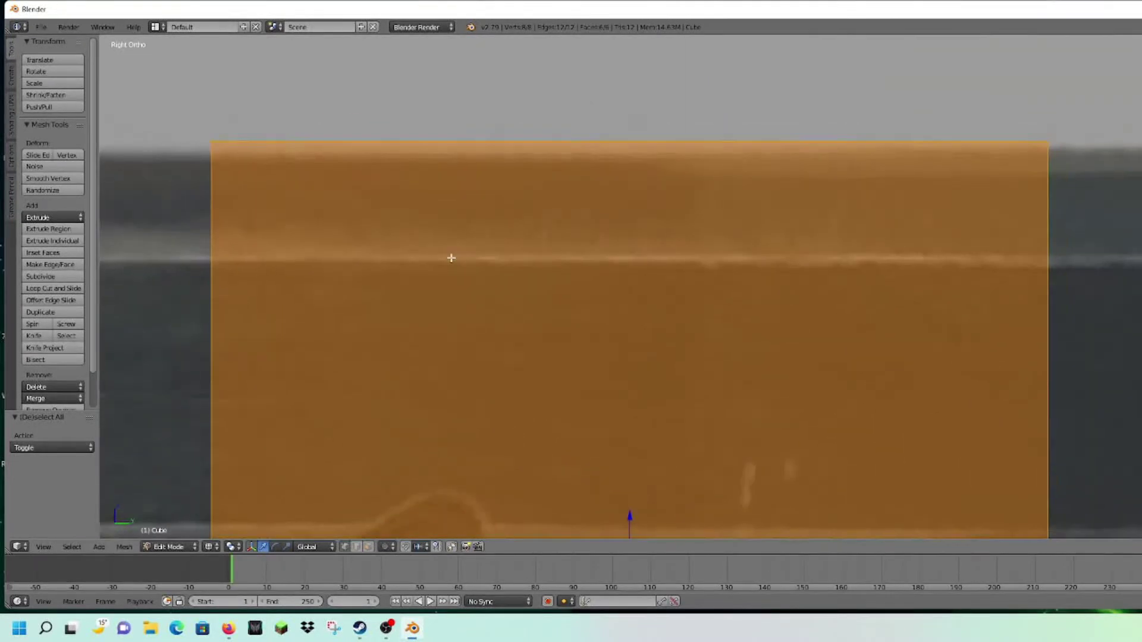
# Switch through the edge, face and vertex select modes, and try Circle Select on the cube's top vertices in vertex mode
pyautogui.press('a')
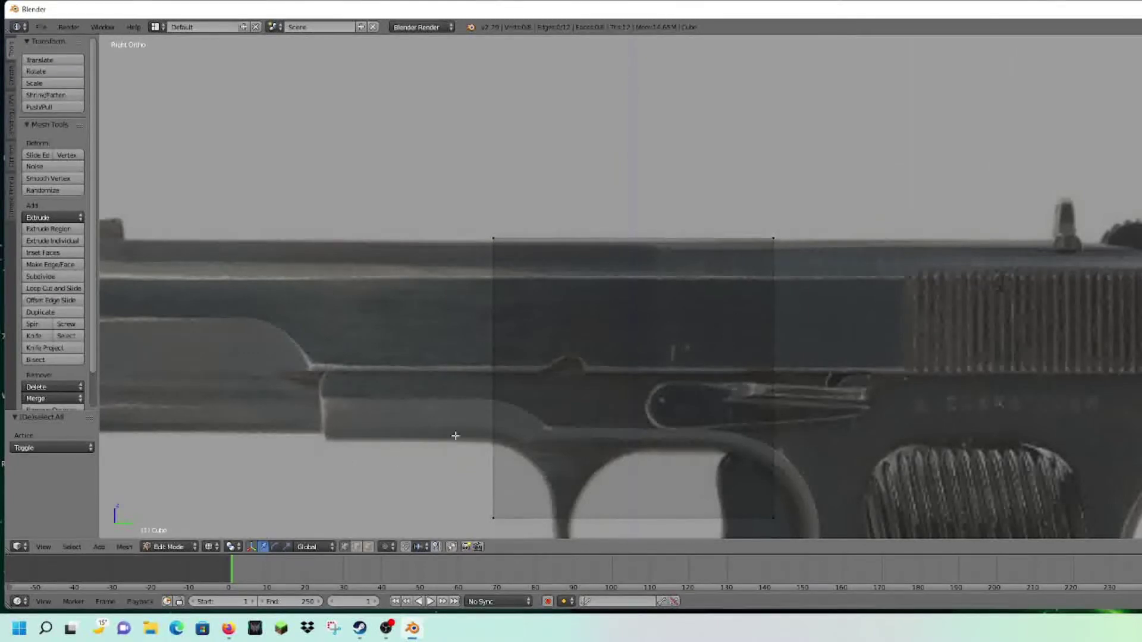
pyautogui.click(358, 547)
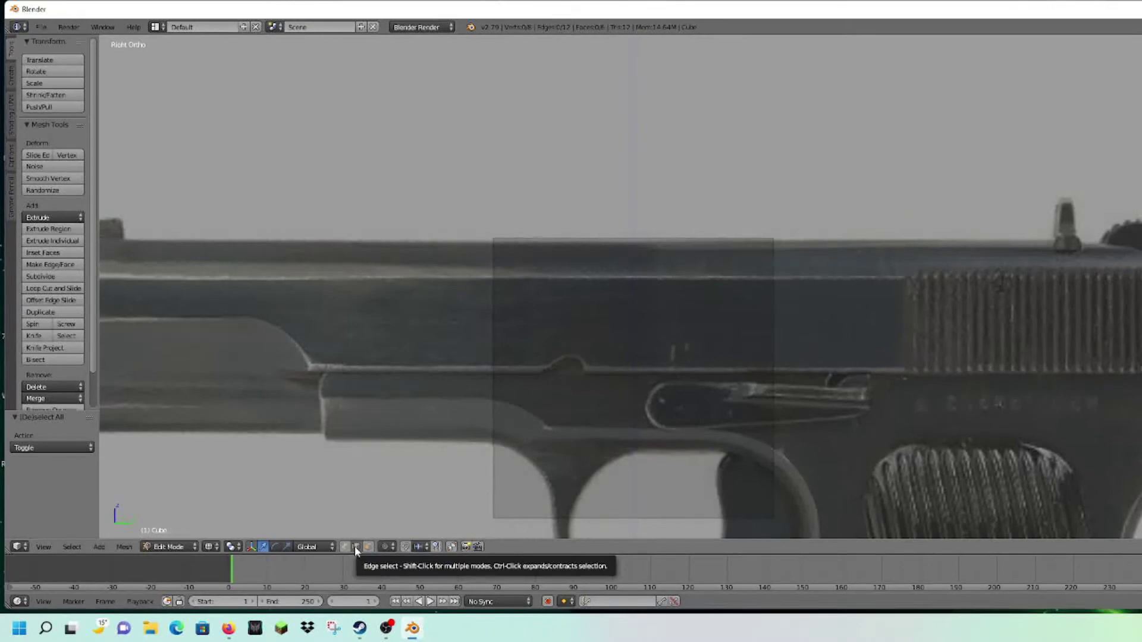
pyautogui.click(369, 546)
pyautogui.click(347, 547)
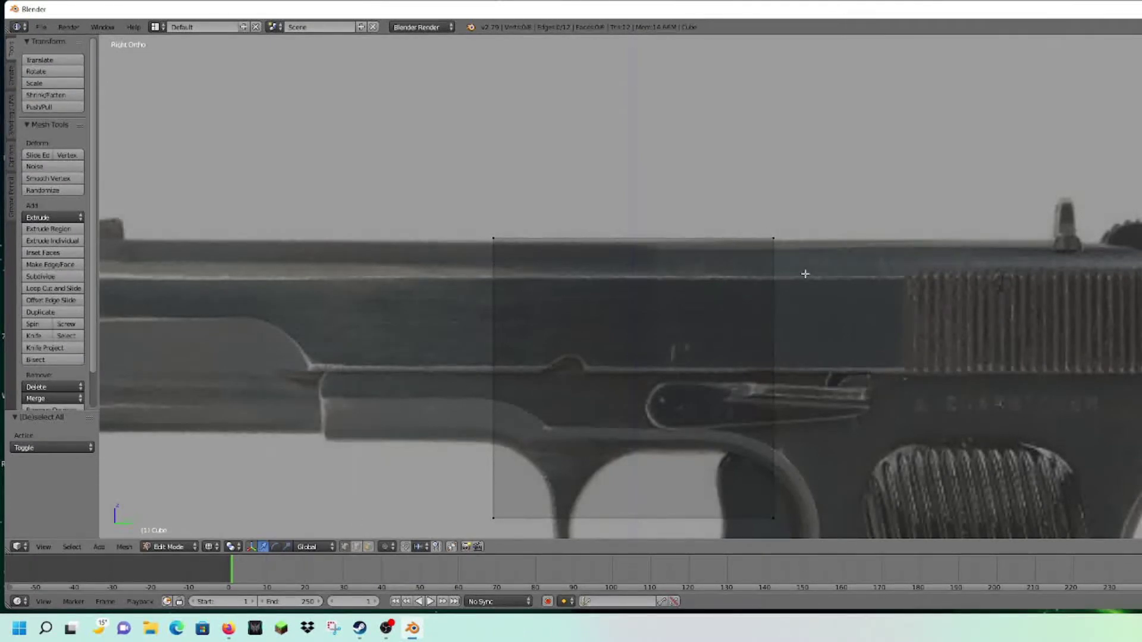
pyautogui.press('c')
pyautogui.click(493, 238)
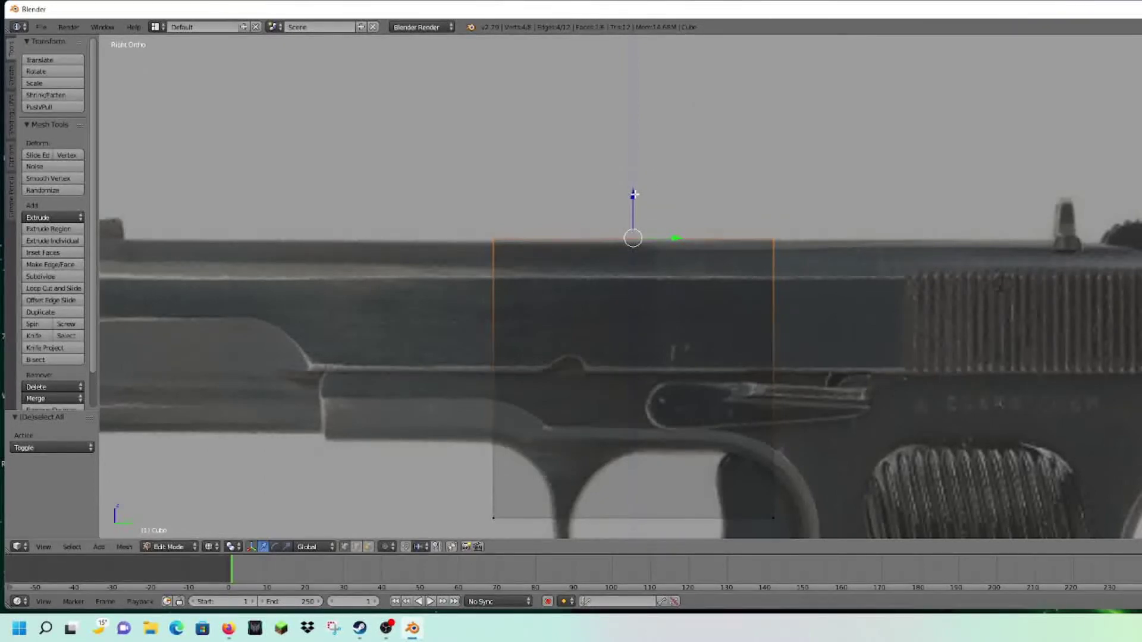
# Try selecting the cube's top edges in edge select mode and moving them along Z, and undo the move
pyautogui.press('a')
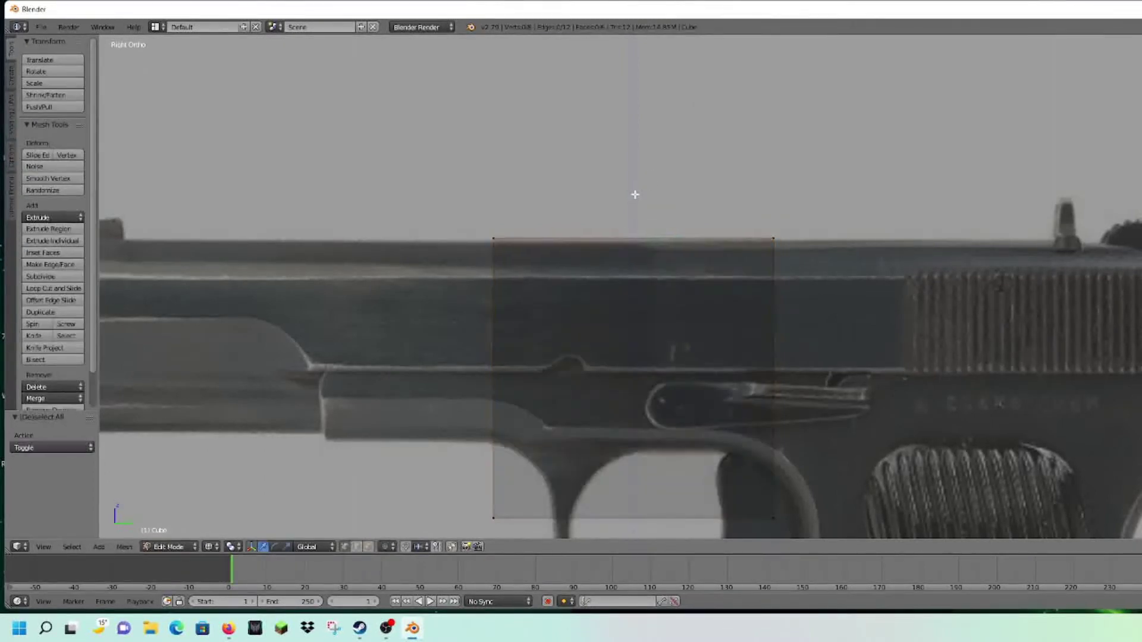
pyautogui.press('c')
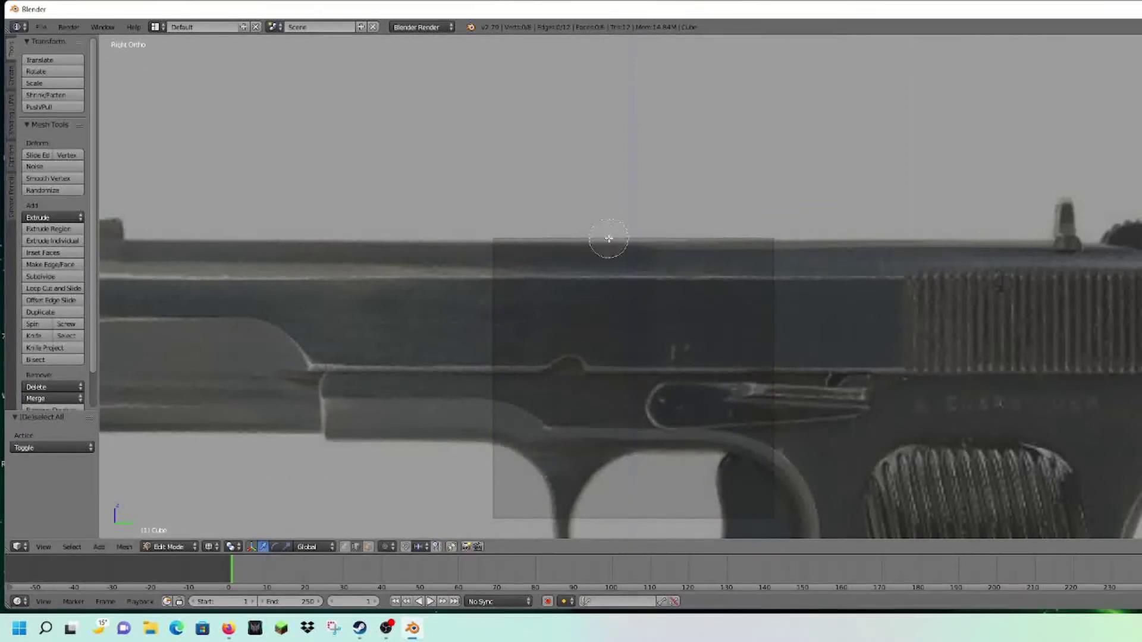
pyautogui.moveTo(652, 242); pyautogui.dragTo(633, 236)
pyautogui.press('Escape')
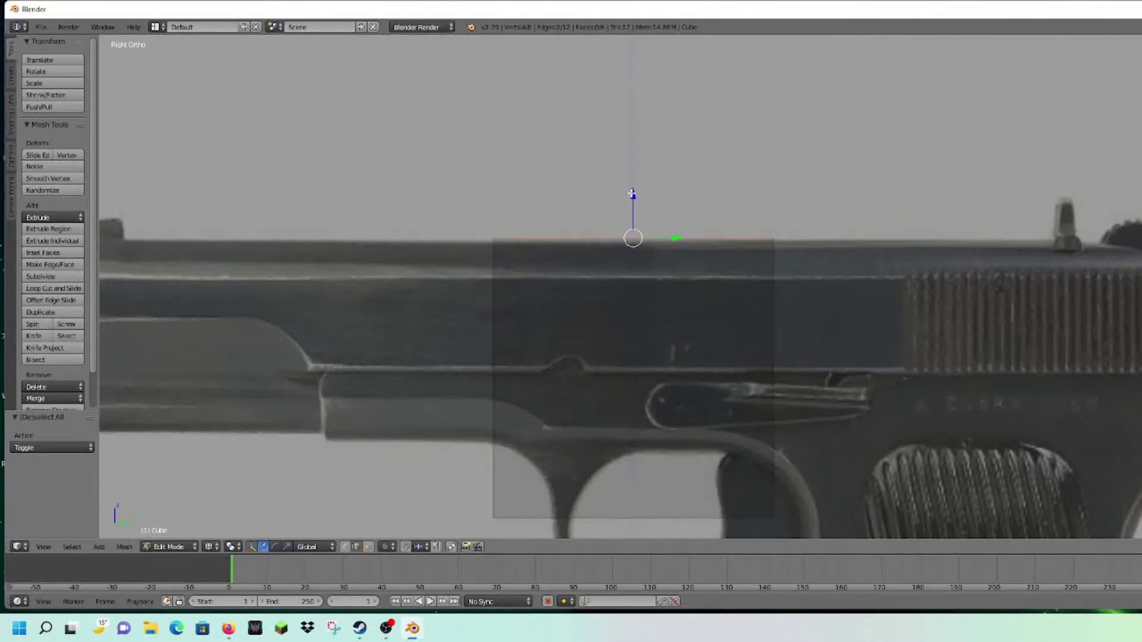
pyautogui.moveTo(634, 194); pyautogui.dragTo(643, 209)
pyautogui.hotkey('ctrl', 'z')
# Try selecting the cube's top face in face select mode and inspect it from an angle in solid shading
pyautogui.press('a')
pyautogui.press('c')
pyautogui.click(632, 239)
pyautogui.press('Escape')
pyautogui.moveTo(740, 198); pyautogui.dragTo(759, 225, button='middle')
pyautogui.press('z')
pyautogui.press('KP_3')
pyautogui.press('z')
pyautogui.press('a')
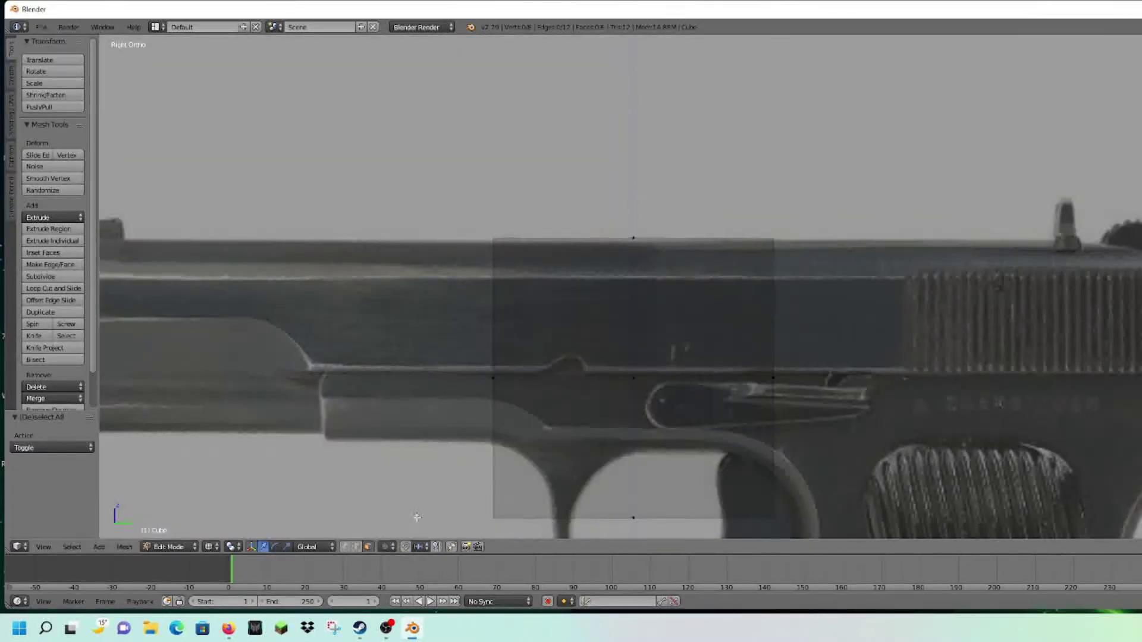
# Select the cube's top vertices with Circle Select in vertex mode and lower them along Z onto the slide's upper edge
pyautogui.click(344, 547)
pyautogui.press('c')
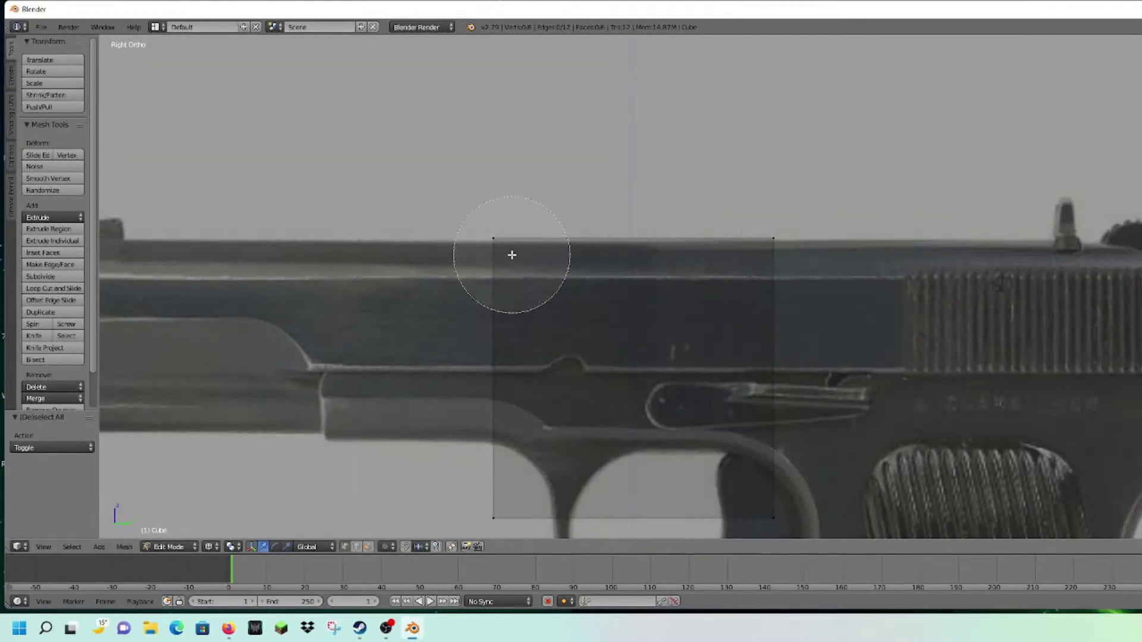
pyautogui.moveTo(478, 234)
pyautogui.mouseDown()
pyautogui.moveTo(479, 244)
pyautogui.moveTo(841, 209)
pyautogui.mouseUp()
pyautogui.press('Escape')
pyautogui.scroll(3, 719, 122)
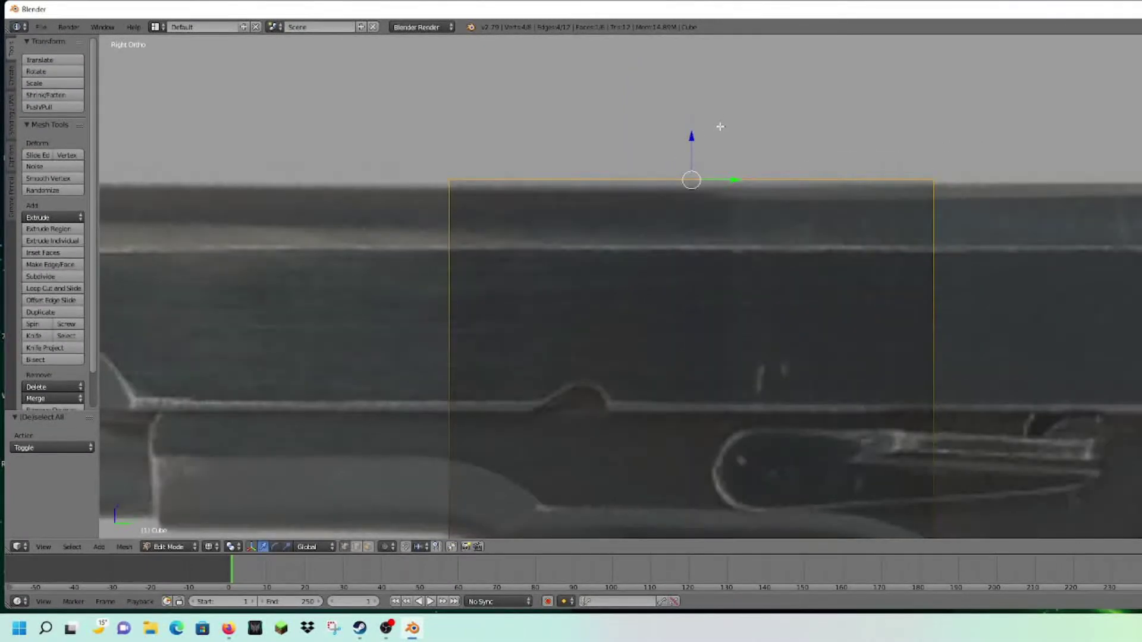
pyautogui.moveTo(693, 160); pyautogui.dragTo(706, 168)
pyautogui.press('a')
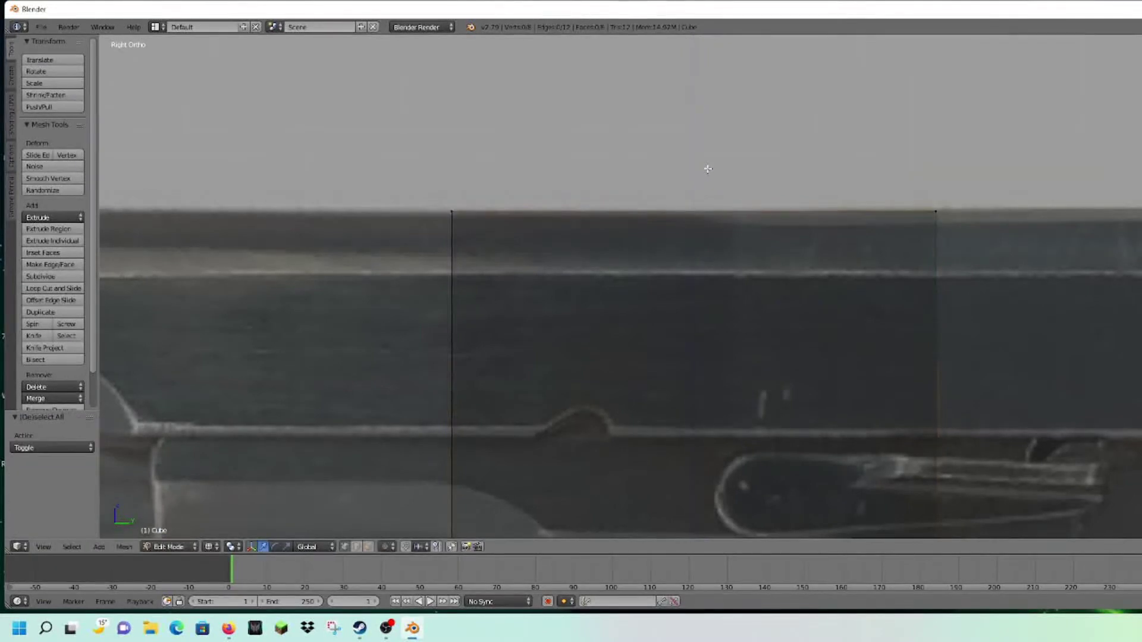
# Select the cube's bottom vertices and raise them along Z to the lower edge of the pistol's frame above the trigger guard
pyautogui.scroll(-5, 707, 169)
pyautogui.keyDown('shift'); pyautogui.moveTo(712, 238); pyautogui.dragTo(668, 176, button='middle'); pyautogui.keyUp('shift')
pyautogui.press('c')
pyautogui.moveTo(529, 385); pyautogui.dragTo(752, 383)
pyautogui.rightClick(750, 383)
pyautogui.moveTo(617, 344); pyautogui.dragTo(712, 288)
pyautogui.moveTo(748, 290)
pyautogui.keyDown('shift'); pyautogui.mouseDown(button='middle')
pyautogui.moveTo(905, 285)
pyautogui.moveTo(705, 311)
pyautogui.moveTo(708, 301)
pyautogui.mouseUp(button='middle'); pyautogui.keyUp('shift')
pyautogui.press('a')
# Select the cube's front vertices and move them along Y to the muzzle end of the slide
pyautogui.press('c')
pyautogui.moveTo(584, 365); pyautogui.dragTo(587, 145)
pyautogui.rightClick(586, 125)
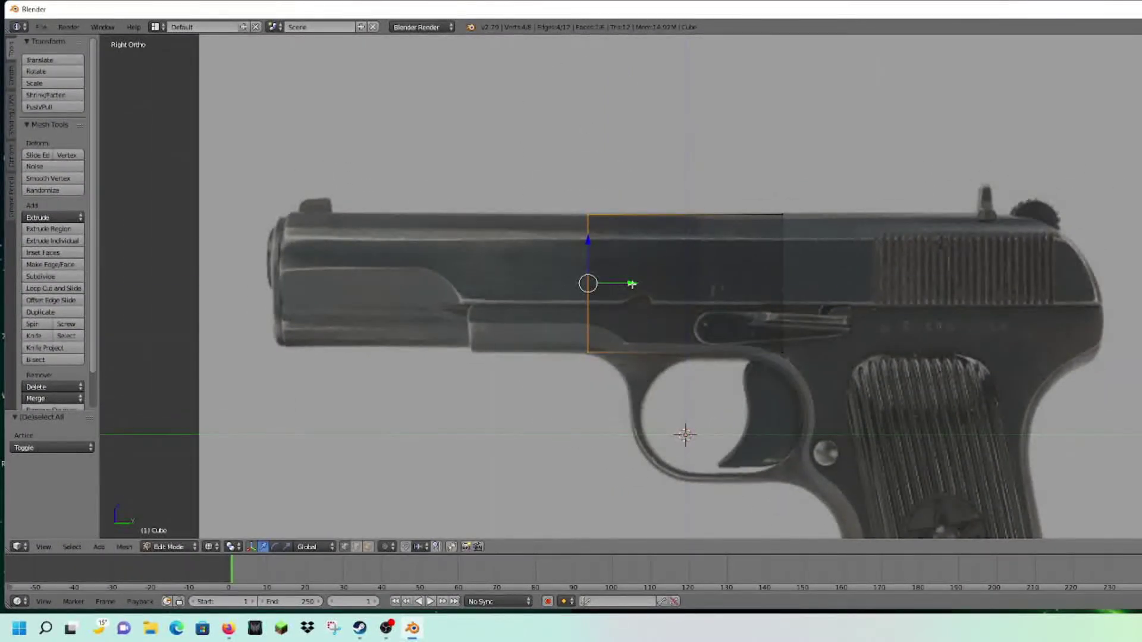
pyautogui.press('g')
pyautogui.press('y')
pyautogui.click(327, 268)
pyautogui.press('a')
# Select the cube's rear vertices and move them along Y to the back end of the pistol's frame
pyautogui.keyDown('shift'); pyautogui.moveTo(849, 286); pyautogui.dragTo(727, 243, button='middle'); pyautogui.keyUp('shift')
pyautogui.press('c')
pyautogui.moveTo(659, 321); pyautogui.dragTo(658, 159)
pyautogui.rightClick(658, 159)
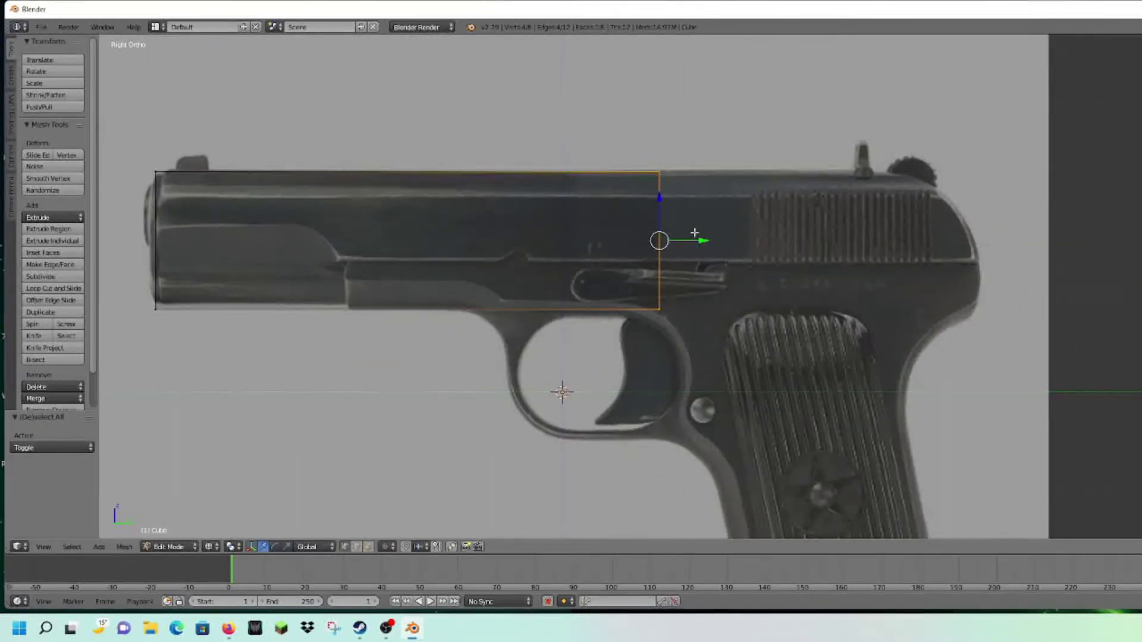
pyautogui.press('g')
pyautogui.press('y')
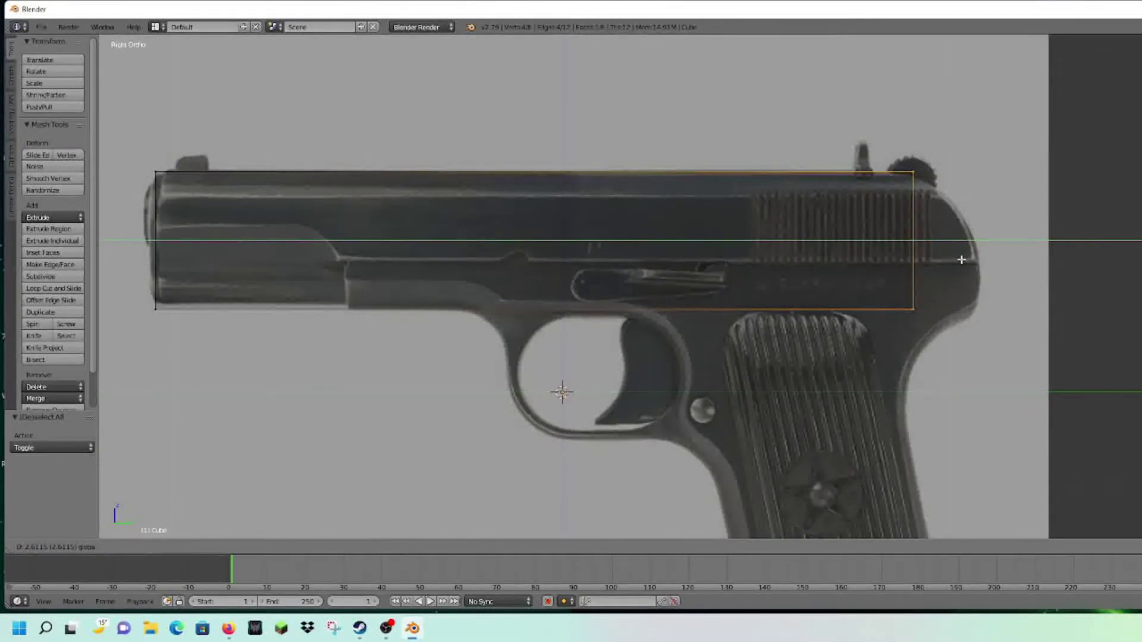
pyautogui.click(1027, 262)
pyautogui.press('a')
pyautogui.keyDown('shift'); pyautogui.moveTo(788, 280); pyautogui.dragTo(740, 304, button='middle'); pyautogui.keyUp('shift')
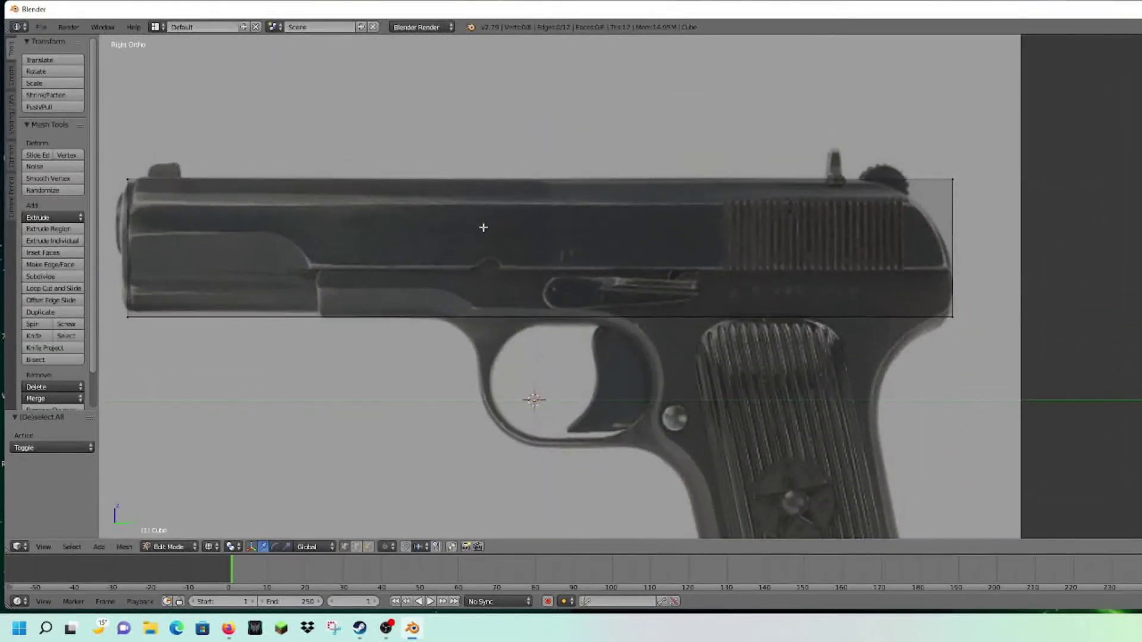
# Try duplicating the whole slide block and moving the copy down 2.404 units along Z
pyautogui.keyDown('shift'); pyautogui.moveTo(718, 454); pyautogui.dragTo(709, 375, button='middle'); pyautogui.keyUp('shift')
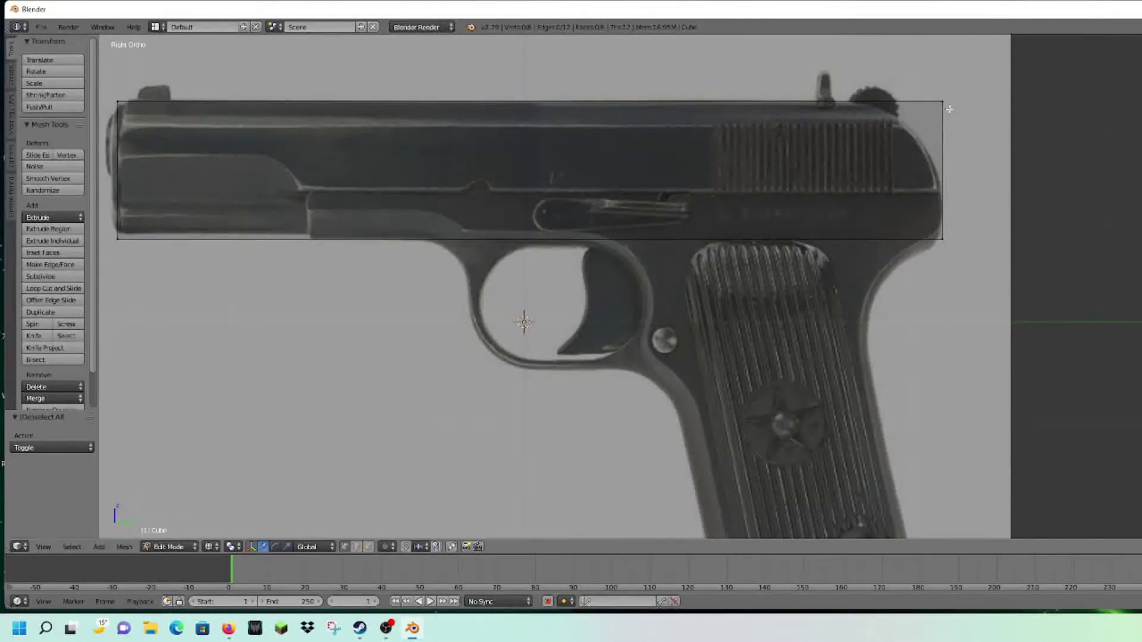
pyautogui.press('c')
pyautogui.moveTo(943, 141); pyautogui.dragTo(130, 179)
pyautogui.press('Escape')
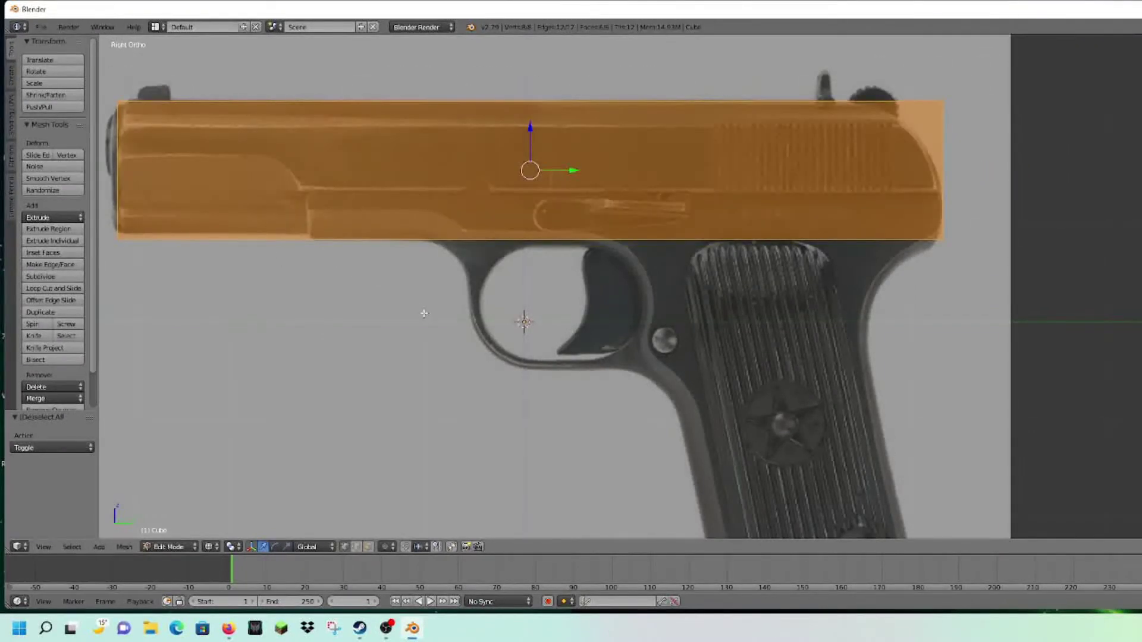
pyautogui.hotkey('shift', 'd')
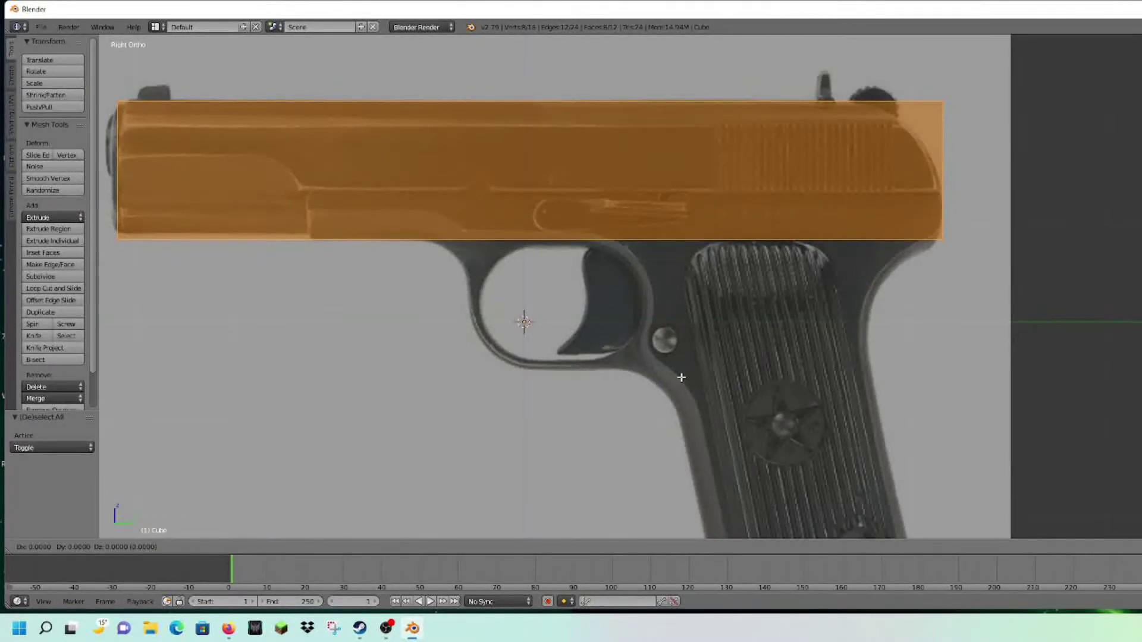
pyautogui.rightClick(681, 376)
pyautogui.moveTo(531, 126); pyautogui.dragTo(530, 360)
# Try rotating the duplicated block to the grip's slant and moving it along Y over the grip
pyautogui.press('r')
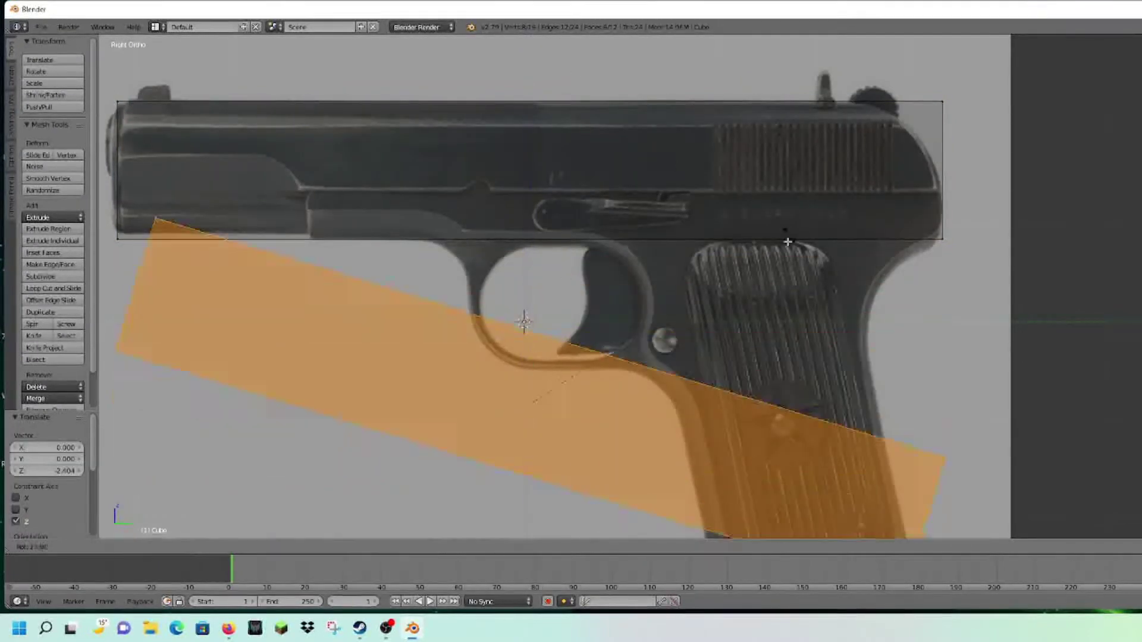
pyautogui.click(699, 477)
pyautogui.moveTo(568, 407); pyautogui.dragTo(824, 406)
# Examine the slide block and its rotated copy in solid shading from an angle and from the right side
pyautogui.press('z')
pyautogui.moveTo(956, 251); pyautogui.dragTo(933, 260, button='middle')
pyautogui.press('Tab')
pyautogui.press('Tab')
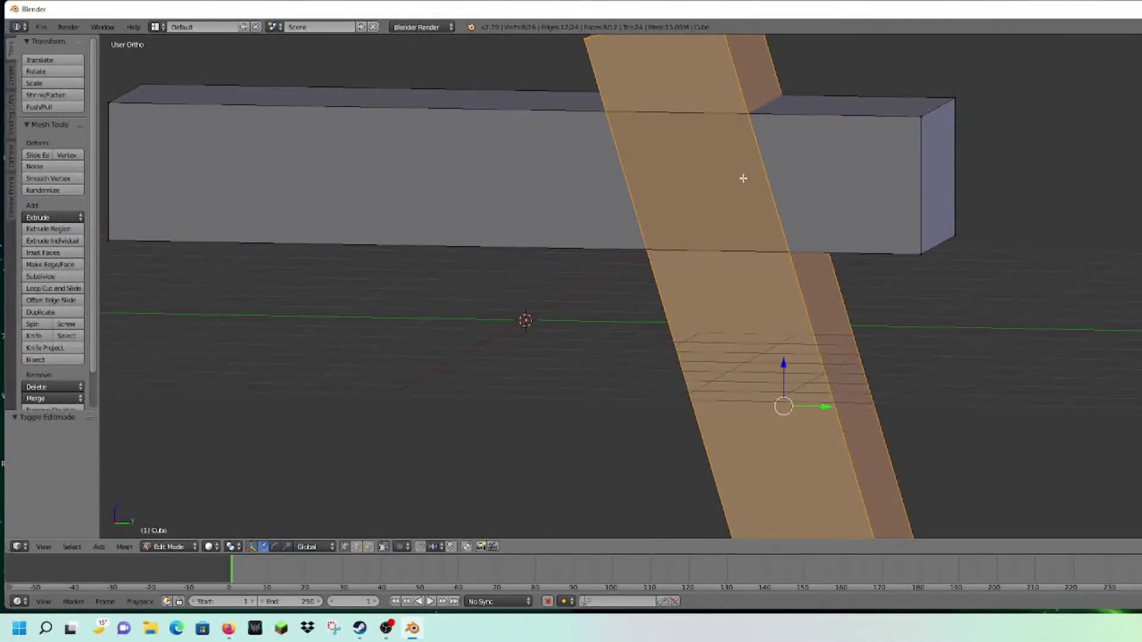
pyautogui.press('KP_3')
pyautogui.press('Tab')
pyautogui.press('Tab')
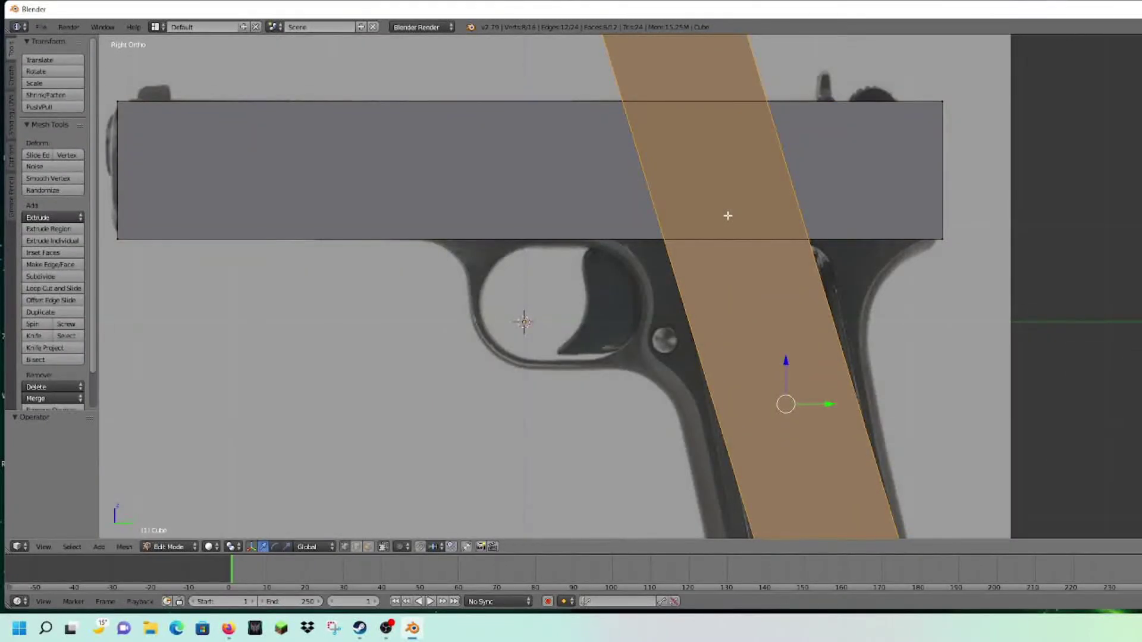
# Undo the block's duplication with its move and rotation, and return to wireframe shading with nothing selected
pyautogui.hotkey('ctrl', 'z')
pyautogui.hotkey('ctrl', 'z')
pyautogui.hotkey('ctrl', 'z')
pyautogui.hotkey('ctrl', 'z')
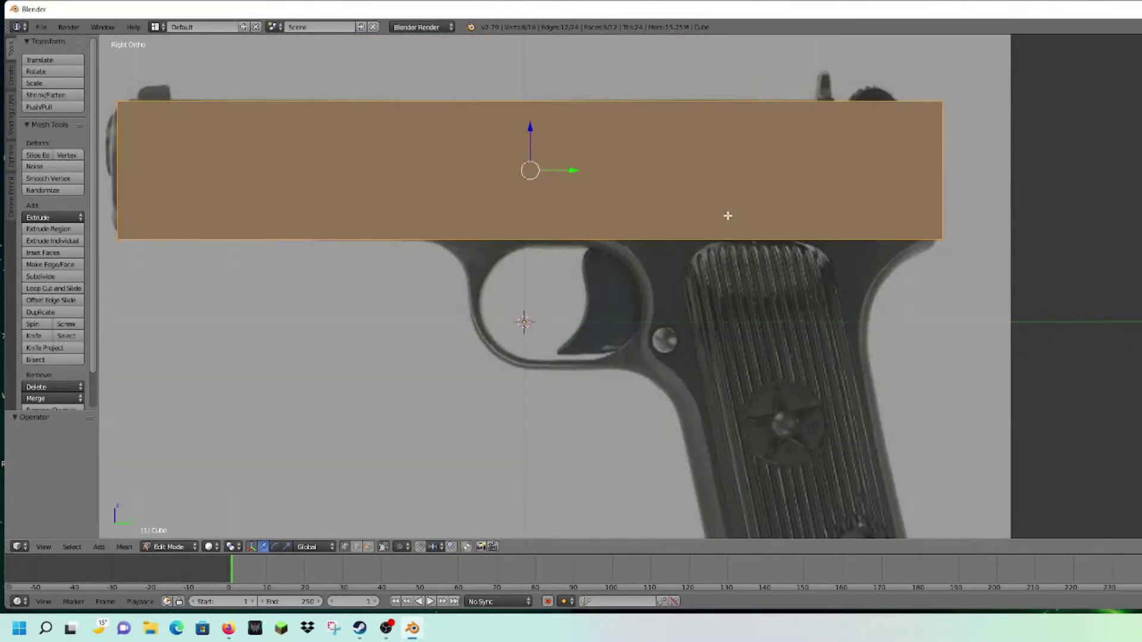
pyautogui.press('z')
pyautogui.press('a')
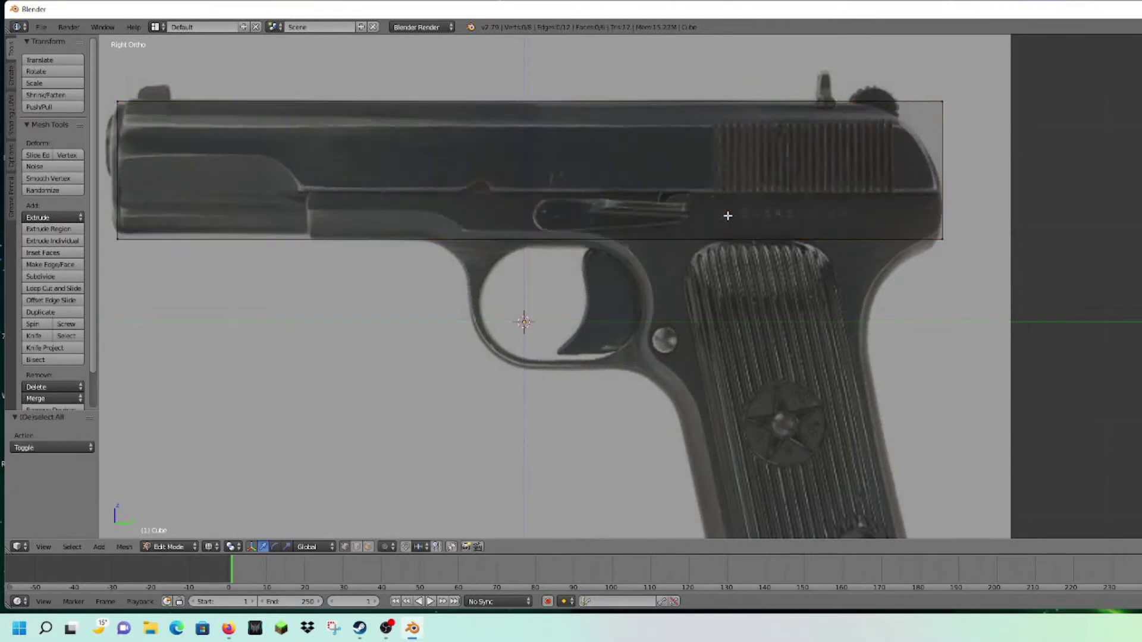
pyautogui.keyDown('shift'); pyautogui.moveTo(731, 201); pyautogui.dragTo(762, 270, button='middle'); pyautogui.keyUp('shift')
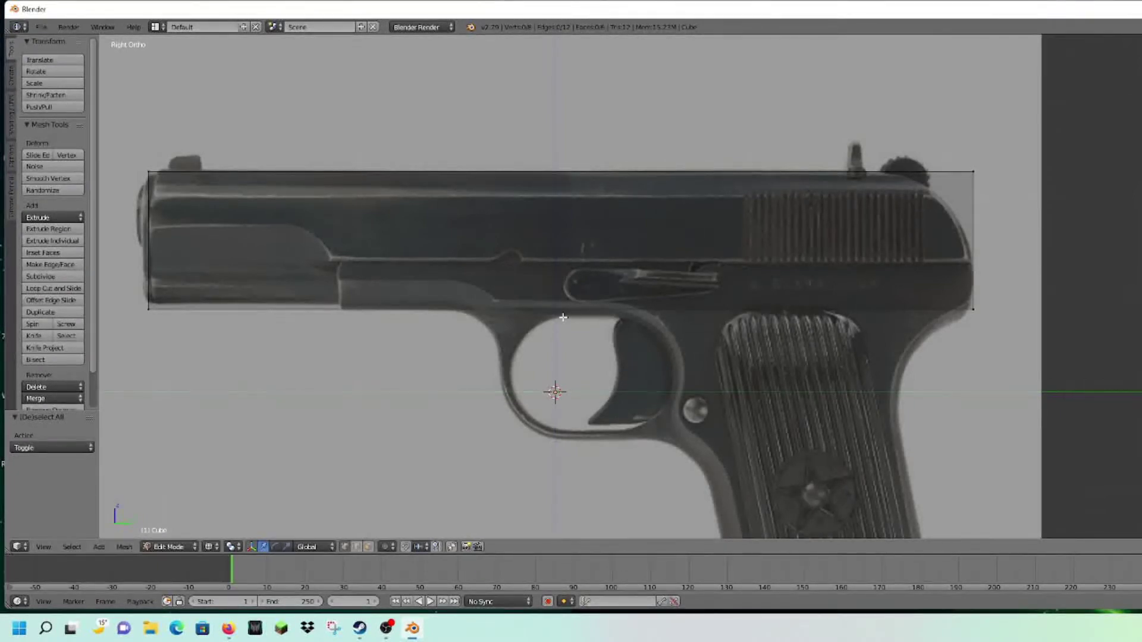
# Preview a vertical loop cut across the block and a horizontal one around it from an angled view, cancelling both
pyautogui.hotkey('ctrl', 'r')
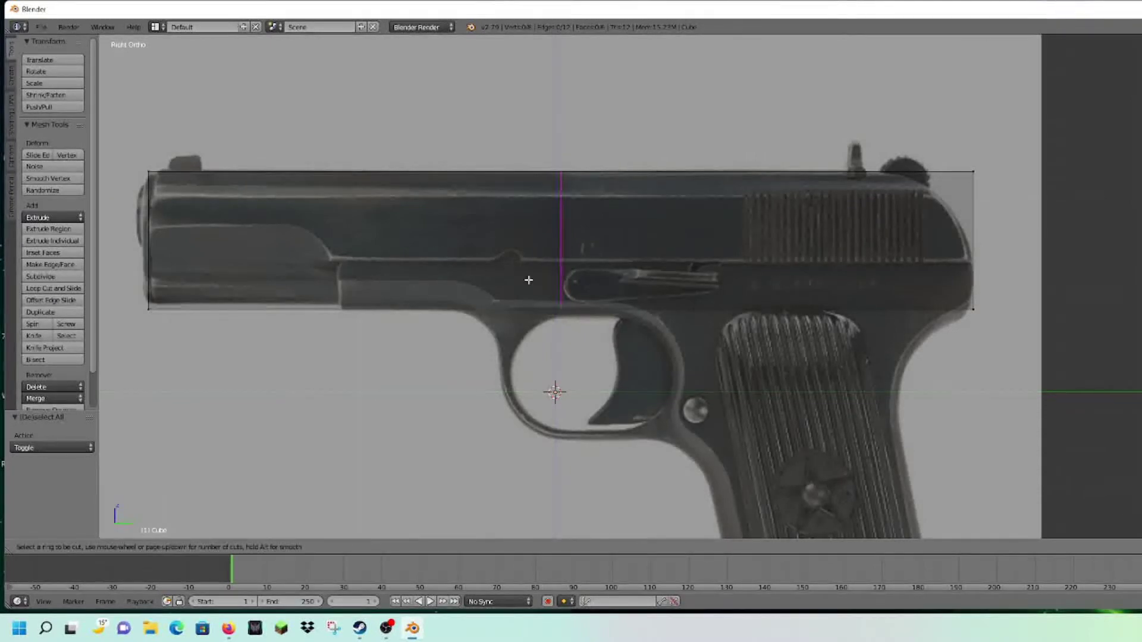
pyautogui.press('Escape')
pyautogui.moveTo(506, 353); pyautogui.dragTo(583, 370, button='middle')
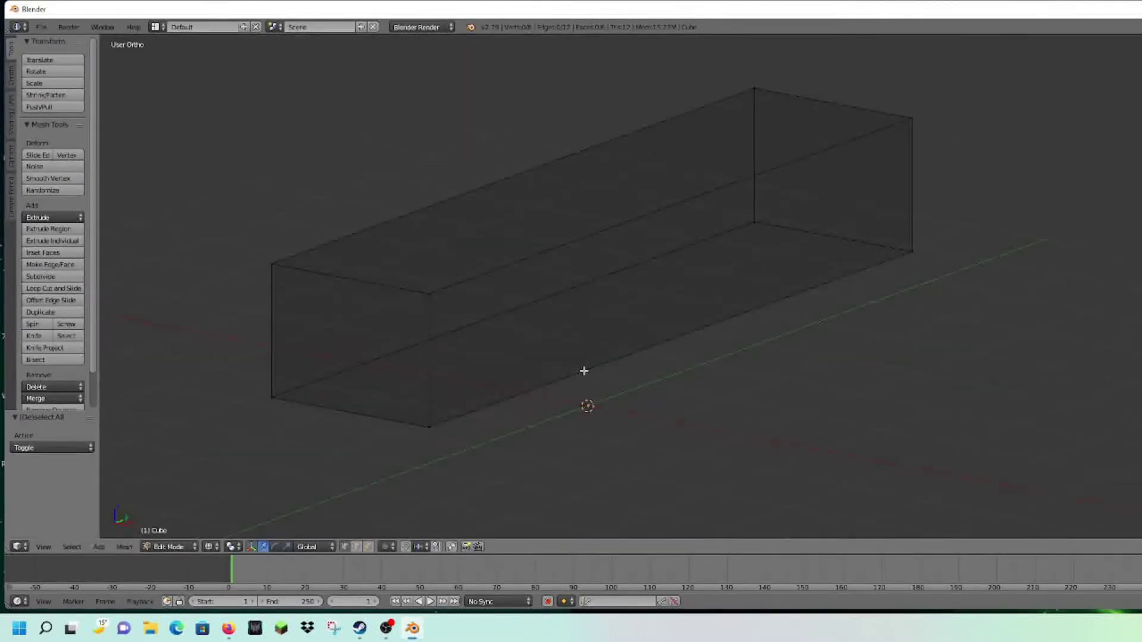
pyautogui.hotkey('ctrl', 'r')
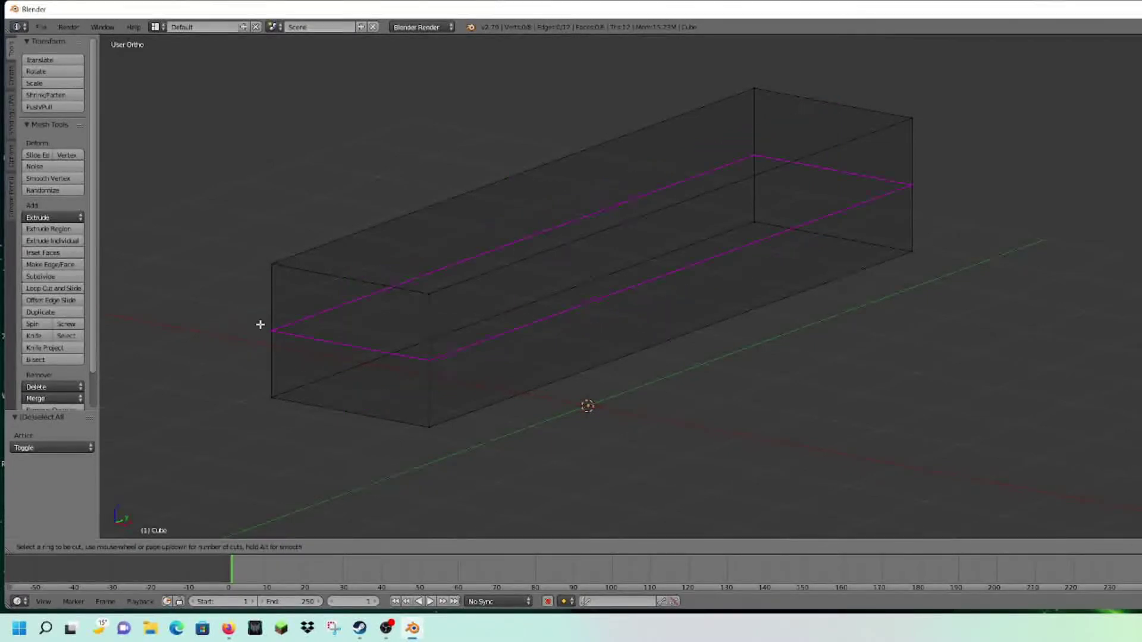
pyautogui.press('Escape')
pyautogui.press('KP_3')
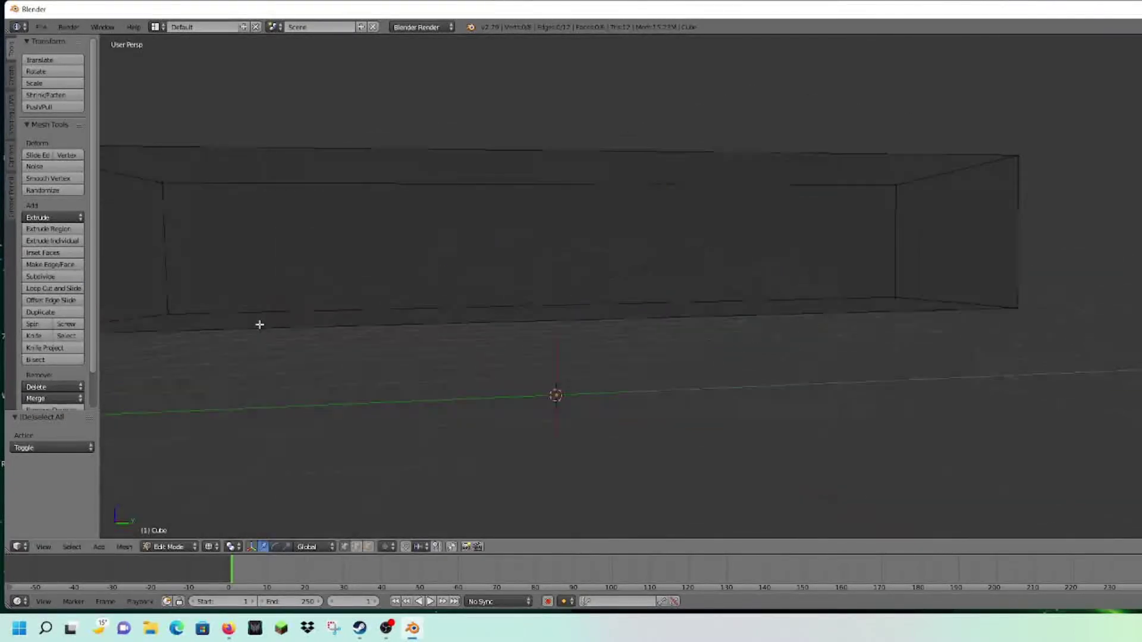
# Add a single vertical loop cut across the slide block and slide it back to just behind the trigger
pyautogui.hotkey('ctrl', 'r')
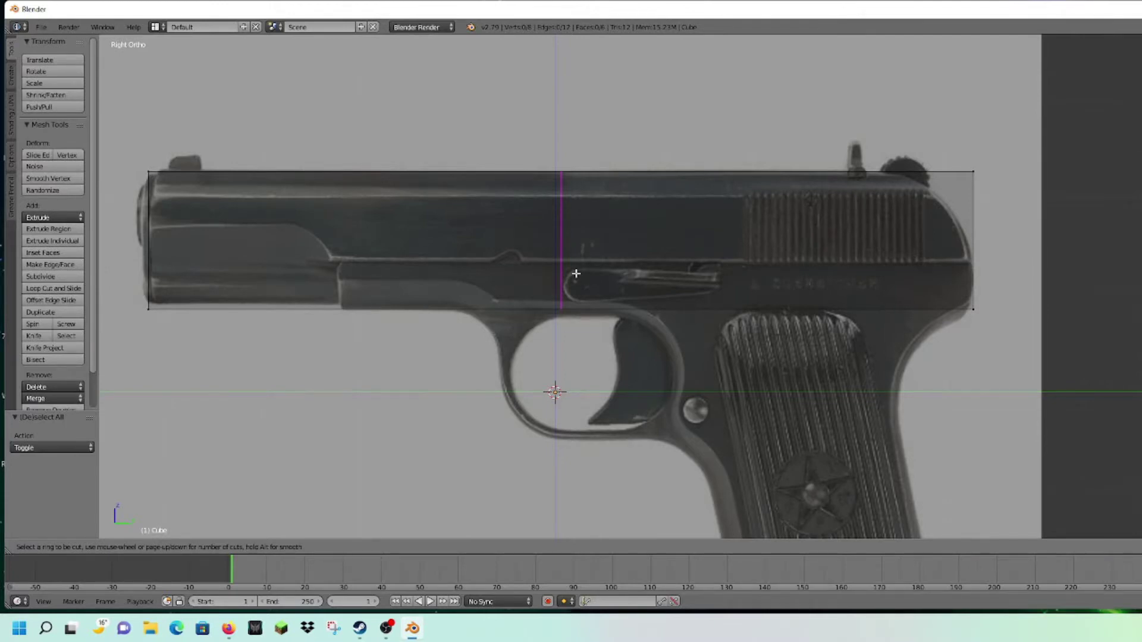
pyautogui.press('2')
pyautogui.scroll(-1, 575, 273)
pyautogui.scroll(6, 575, 274)
pyautogui.scroll(-4, 575, 273)
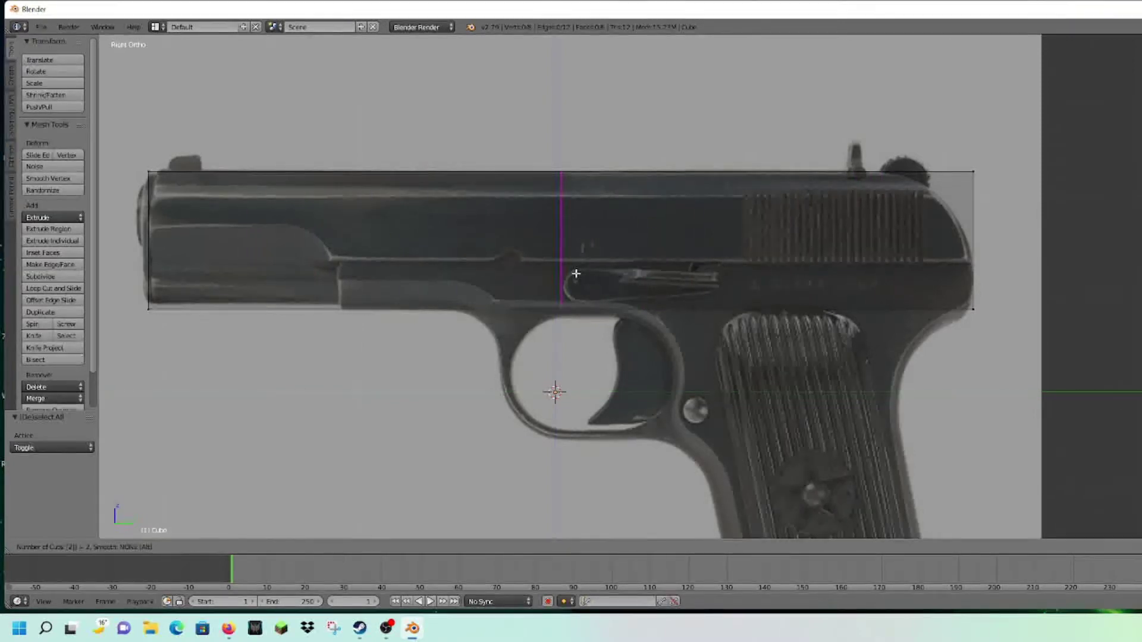
pyautogui.click(576, 273)
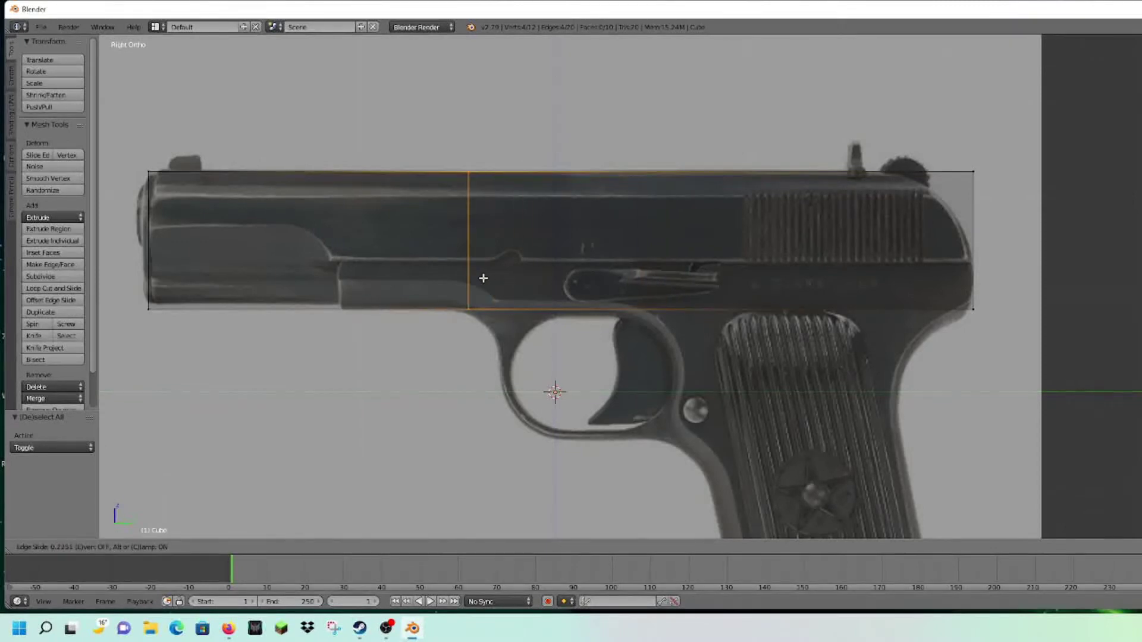
pyautogui.click(679, 272)
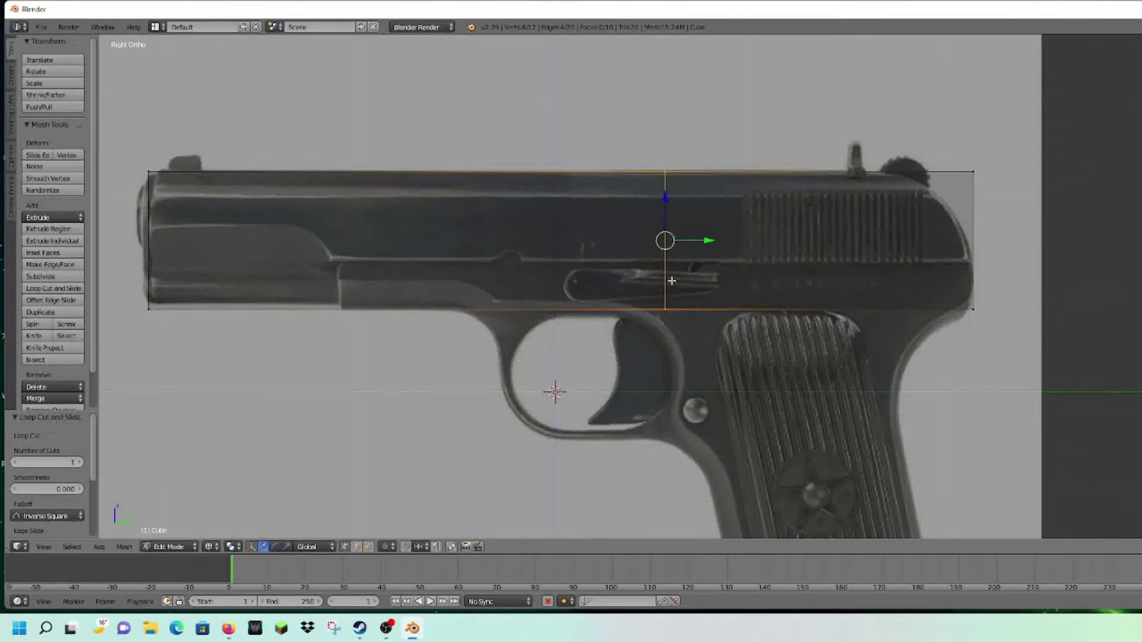
pyautogui.keyDown('shift'); pyautogui.moveTo(561, 371); pyautogui.dragTo(395, 352, button='middle'); pyautogui.keyUp('shift')
pyautogui.press('a')
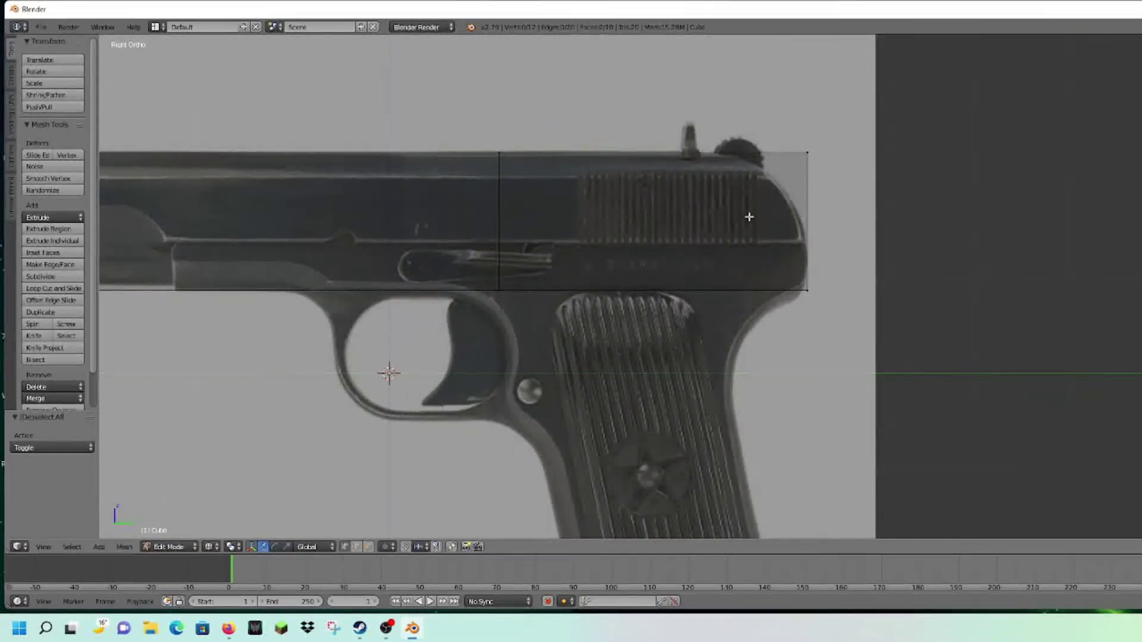
# Examine the divided block in solid shading from an angle and return to the right-side wireframe view
pyautogui.press('c')
pyautogui.scroll(-1, 535, 331)
pyautogui.scroll(7, 556, 368)
pyautogui.rightClick(562, 369)
pyautogui.moveTo(751, 333)
pyautogui.keyDown('shift'); pyautogui.mouseDown(button='middle')
pyautogui.moveTo(772, 256)
pyautogui.moveTo(804, 201)
pyautogui.mouseUp(button='middle'); pyautogui.keyUp('shift')
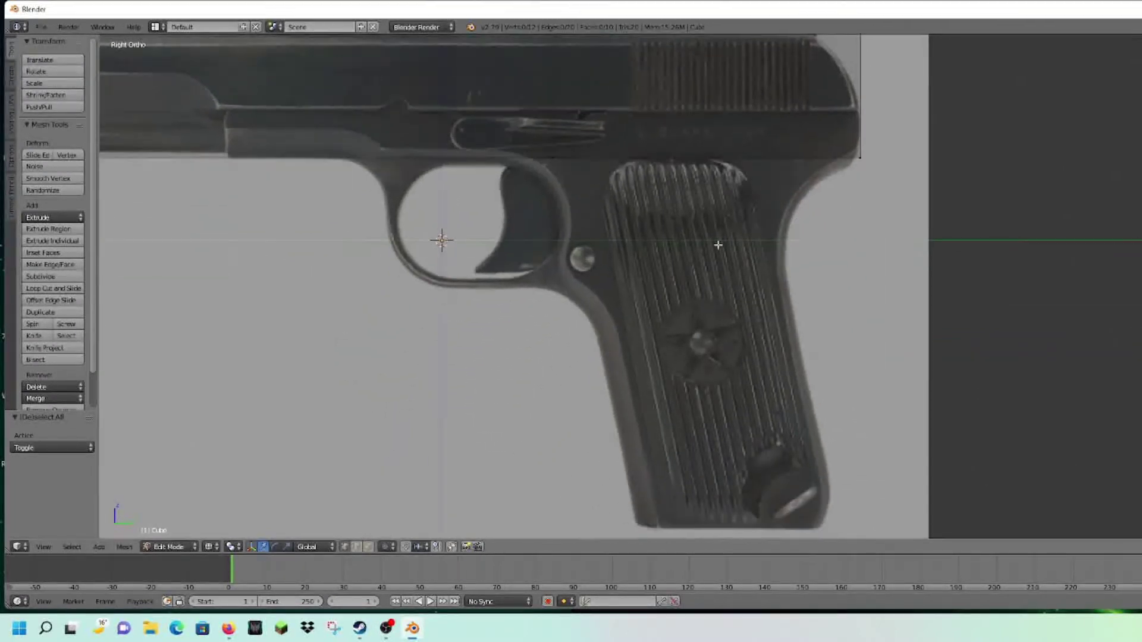
pyautogui.press('z')
pyautogui.moveTo(600, 168); pyautogui.dragTo(602, 252, button='middle')
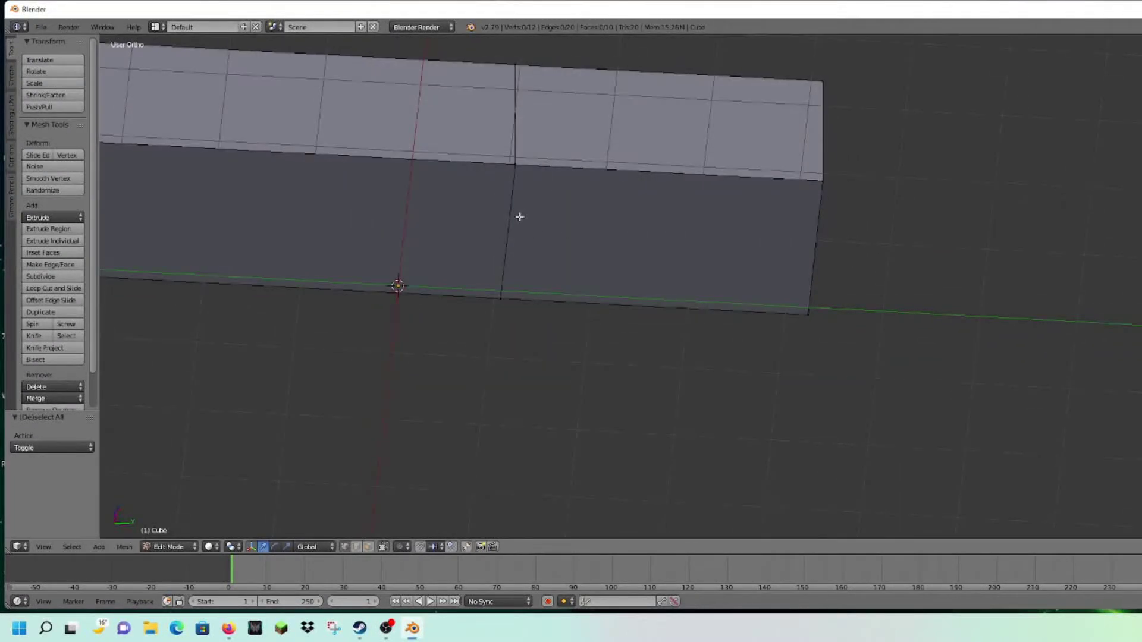
pyautogui.press('KP_3')
pyautogui.press('z')
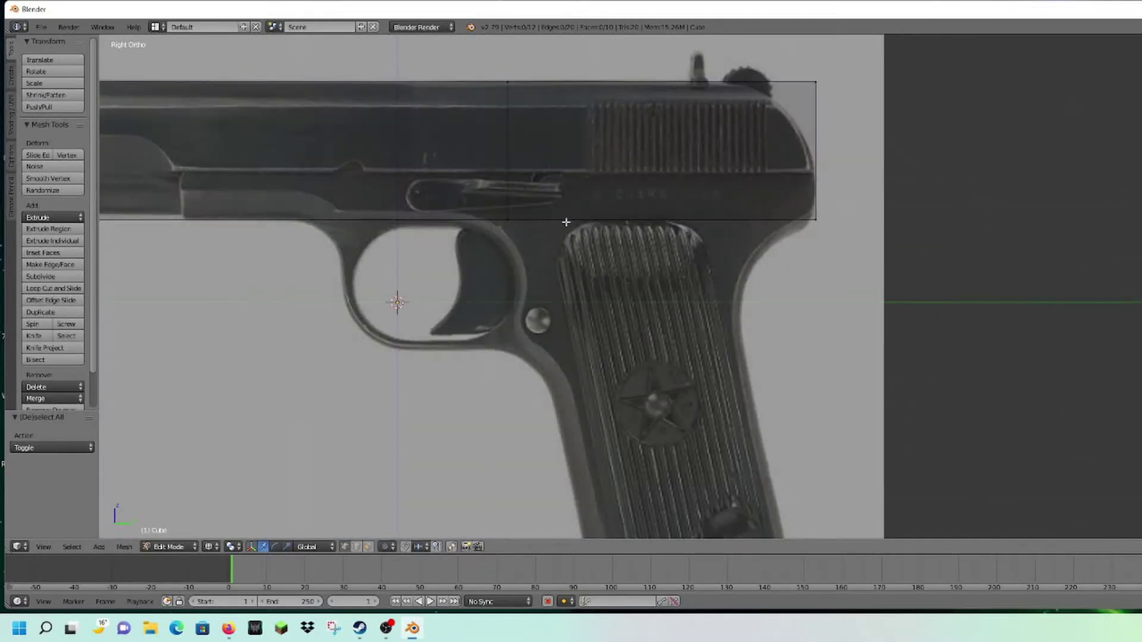
# Extrude the block's bottom face behind the loop cut straight down to the lower end of the grip
pyautogui.press('c')
pyautogui.scroll(-8, 518, 235)
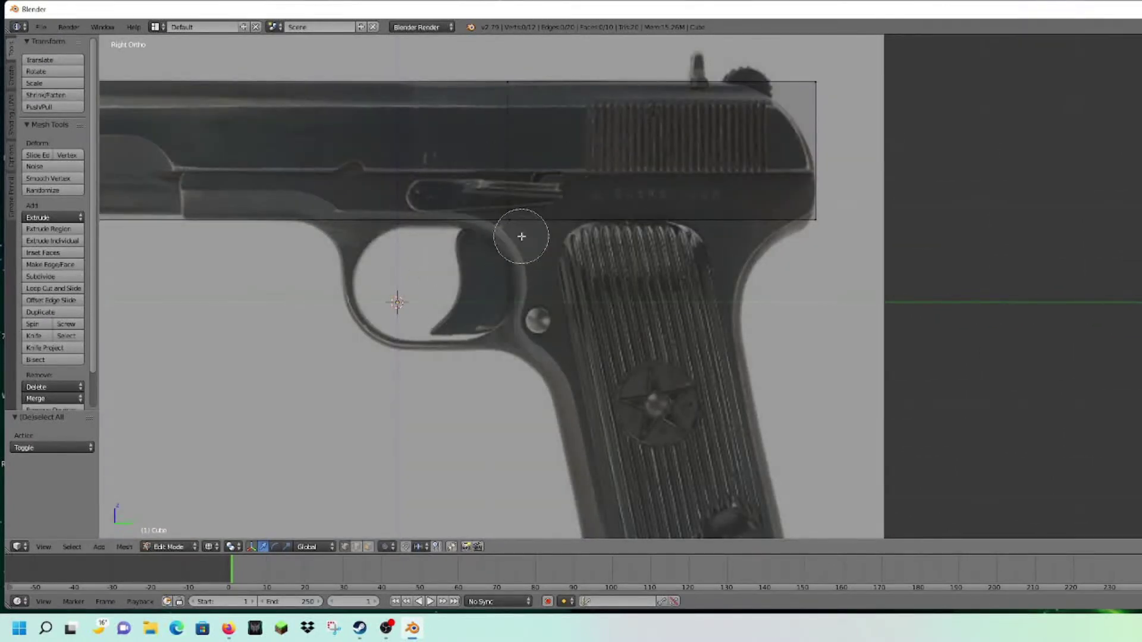
pyautogui.moveTo(516, 228)
pyautogui.mouseDown()
pyautogui.moveTo(510, 219)
pyautogui.moveTo(777, 219)
pyautogui.mouseUp()
pyautogui.press('Escape')
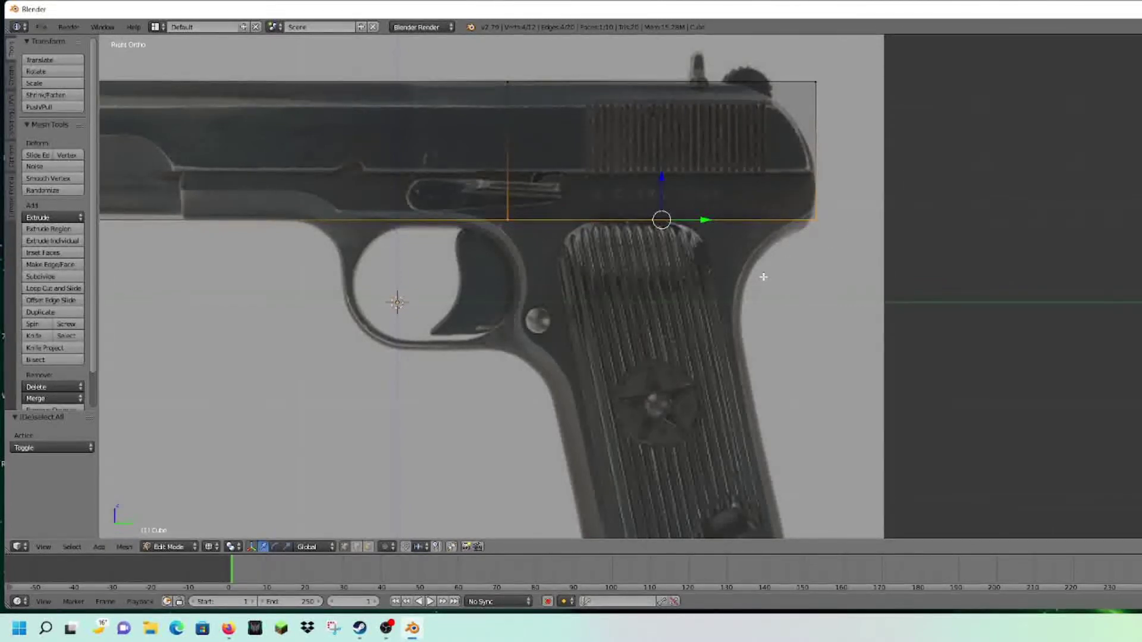
pyautogui.press('e')
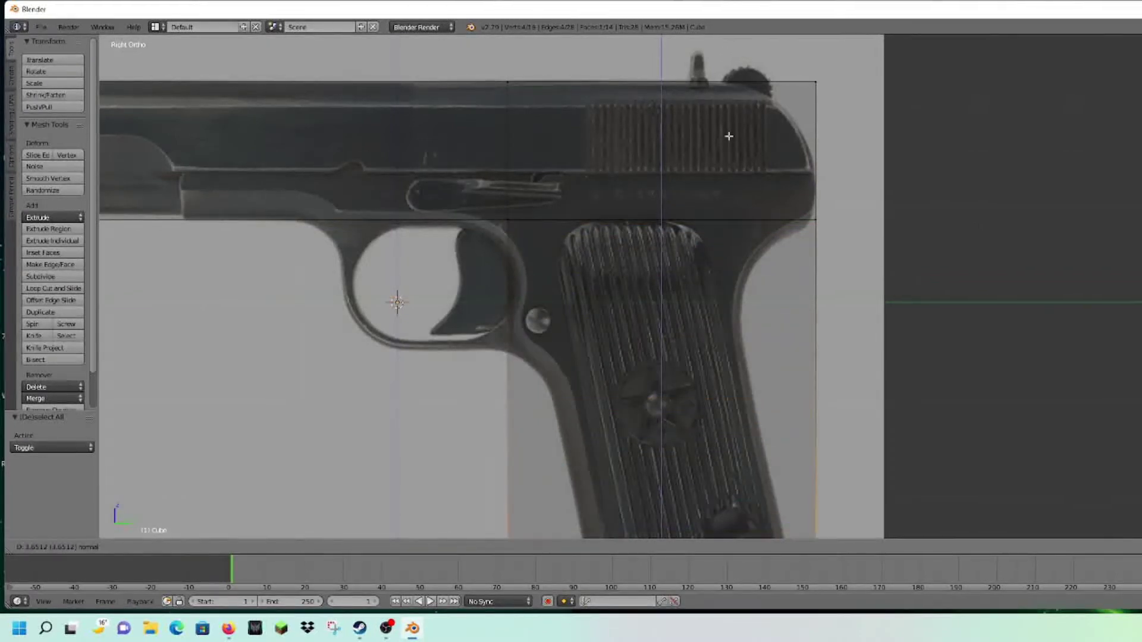
pyautogui.click(735, 185)
pyautogui.keyDown('shift'); pyautogui.moveTo(734, 245); pyautogui.dragTo(719, 93, button='middle'); pyautogui.keyUp('shift')
pyautogui.moveTo(641, 402); pyautogui.dragTo(640, 364)
pyautogui.press('a')
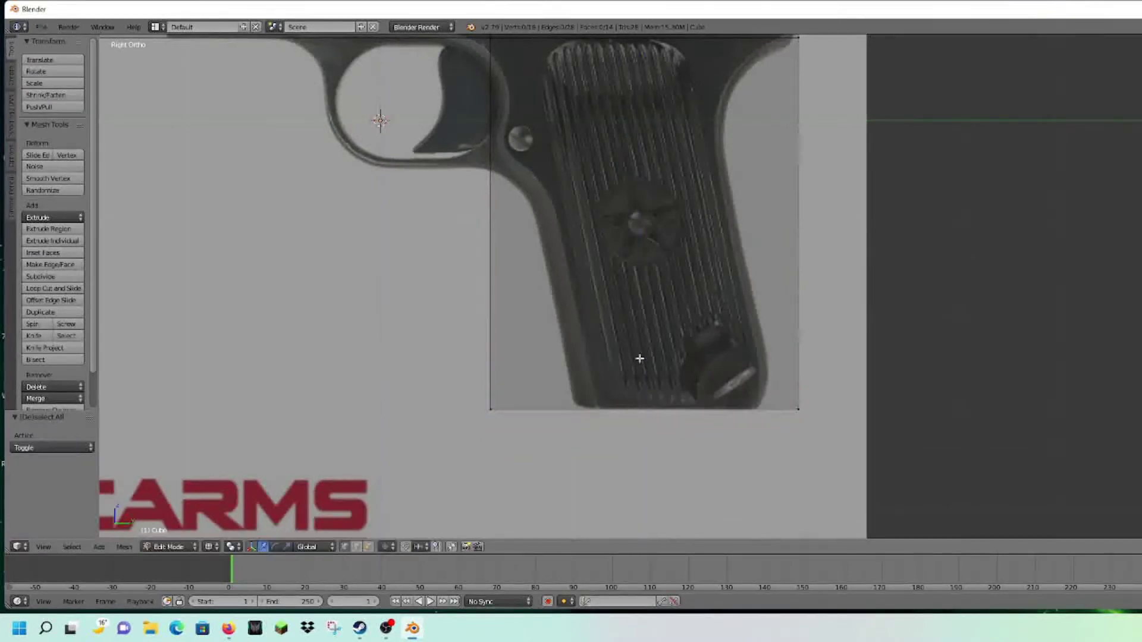
# Add a vertical loop cut through the rear slide and grip section, slid back to where the slide's rear curve begins
pyautogui.keyDown('shift'); pyautogui.moveTo(592, 130); pyautogui.dragTo(607, 322, button='middle'); pyautogui.keyUp('shift')
pyautogui.scroll(-5, 819, 248)
pyautogui.moveTo(790, 247); pyautogui.dragTo(786, 286, button='middle')
pyautogui.press('KP_3')
pyautogui.scroll(5, 784, 286)
pyautogui.keyDown('shift'); pyautogui.moveTo(765, 203); pyautogui.dragTo(753, 337, button='middle'); pyautogui.keyUp('shift')
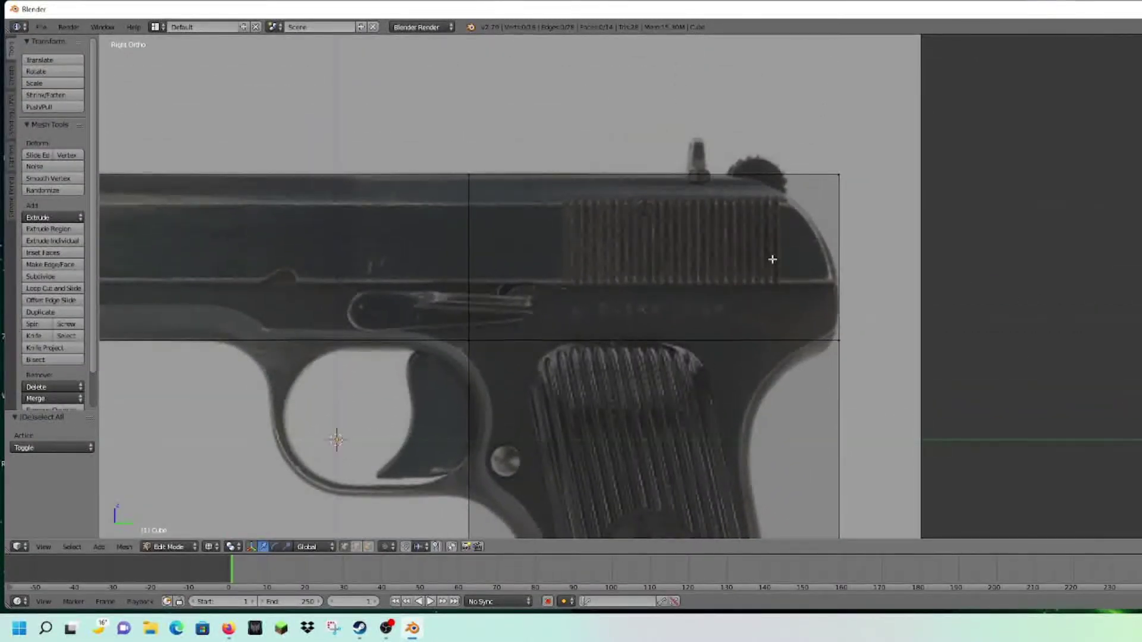
pyautogui.hotkey('ctrl', 'r')
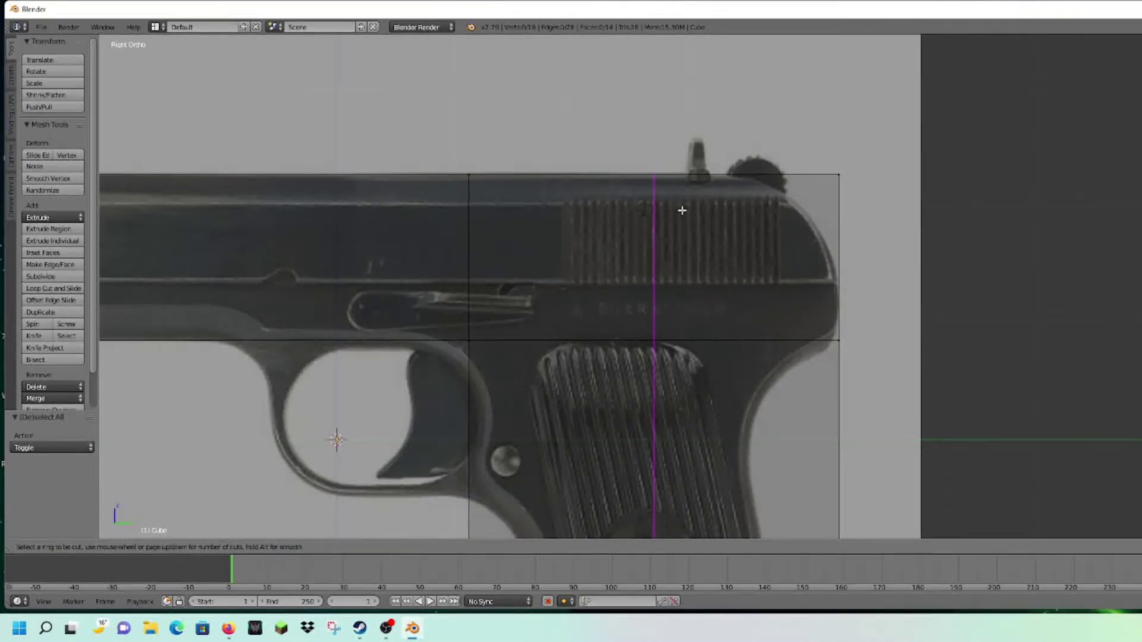
pyautogui.click(681, 210)
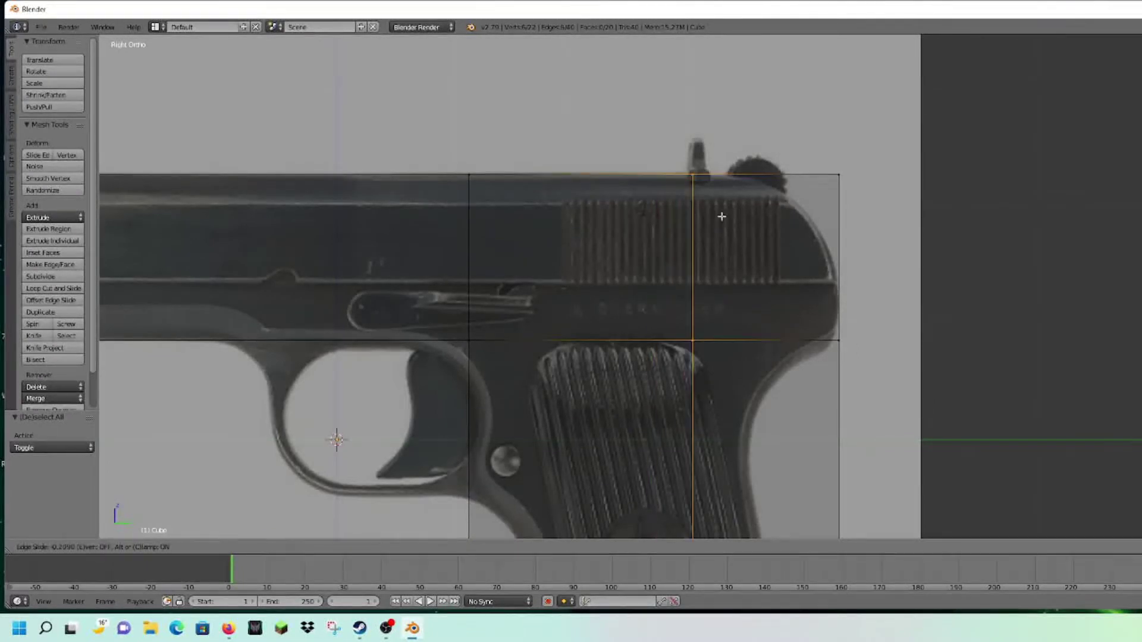
pyautogui.click(774, 218)
pyautogui.press('a')
# Lower the slide's upper rear corner edge along Z to follow the sloping rear outline
pyautogui.click(847, 178)
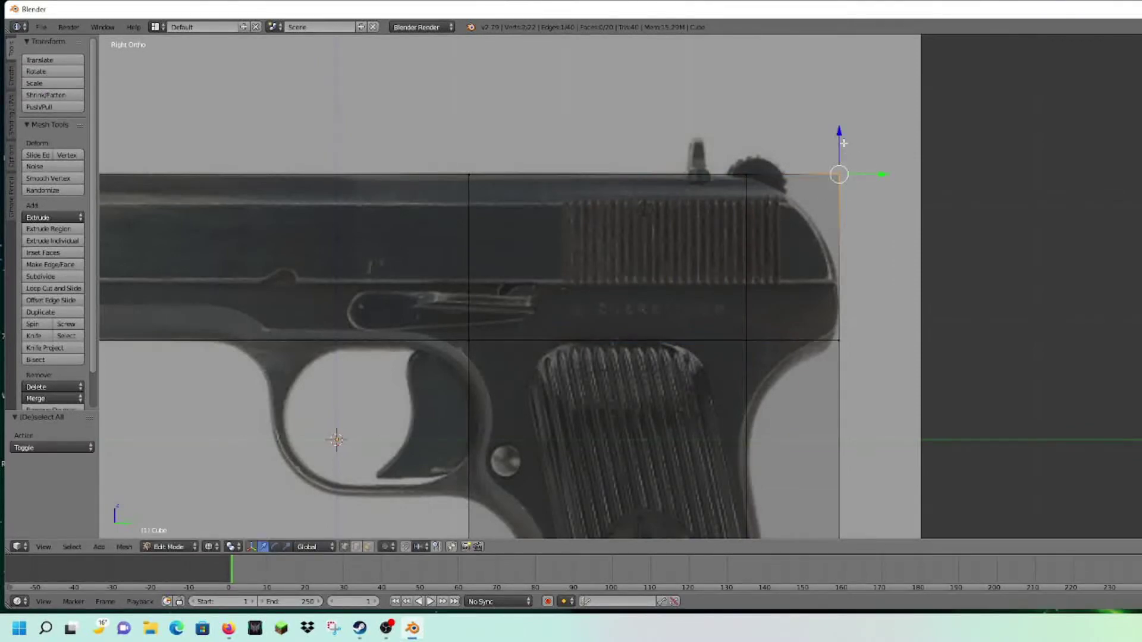
pyautogui.press('g')
pyautogui.press('z')
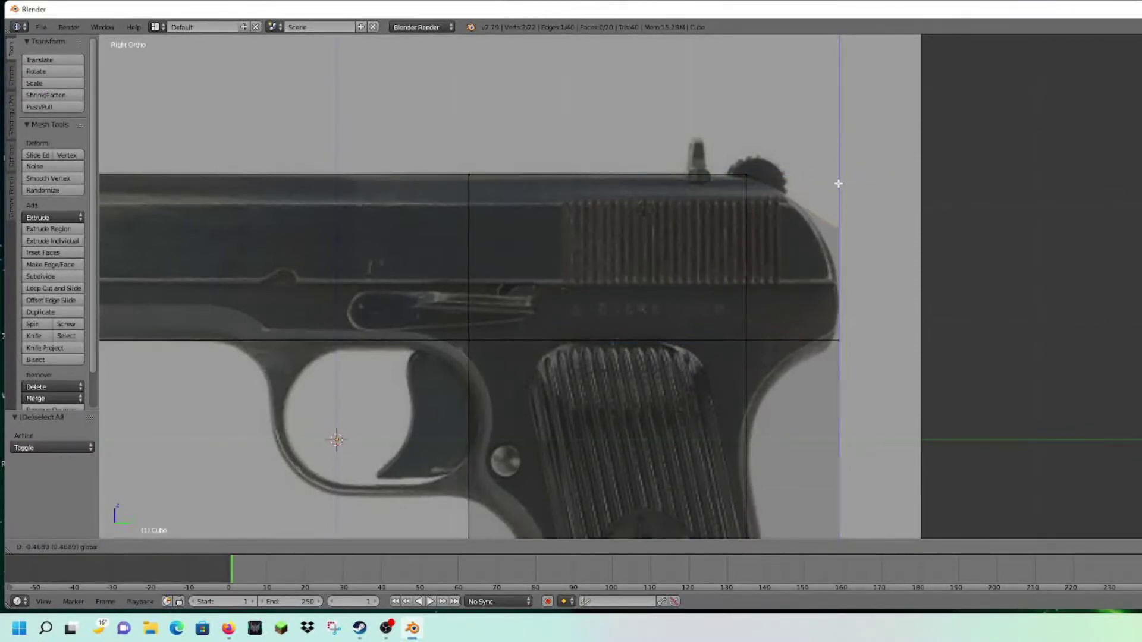
pyautogui.click(835, 235)
# Add a horizontal loop cut along the slide, slid slightly above its middle
pyautogui.hotkey('ctrl', 'r')
pyautogui.click(795, 272)
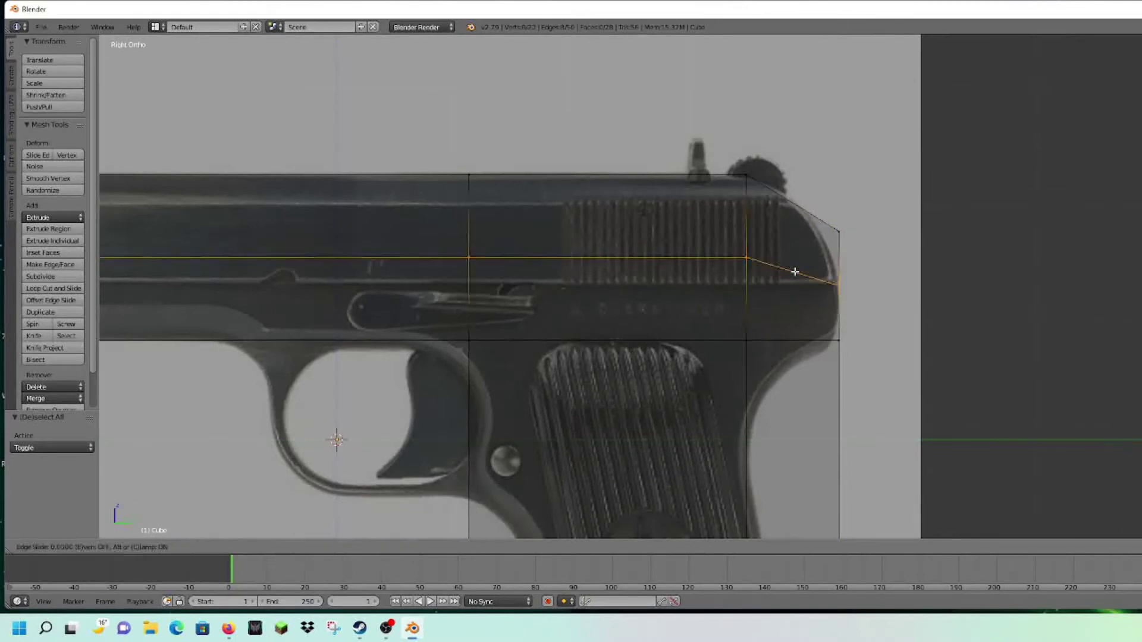
pyautogui.click(797, 264)
pyautogui.press('a')
# Move the slide's upper rear corner edge forward along Y onto the curved rear outline
pyautogui.press('c')
pyautogui.click(841, 233)
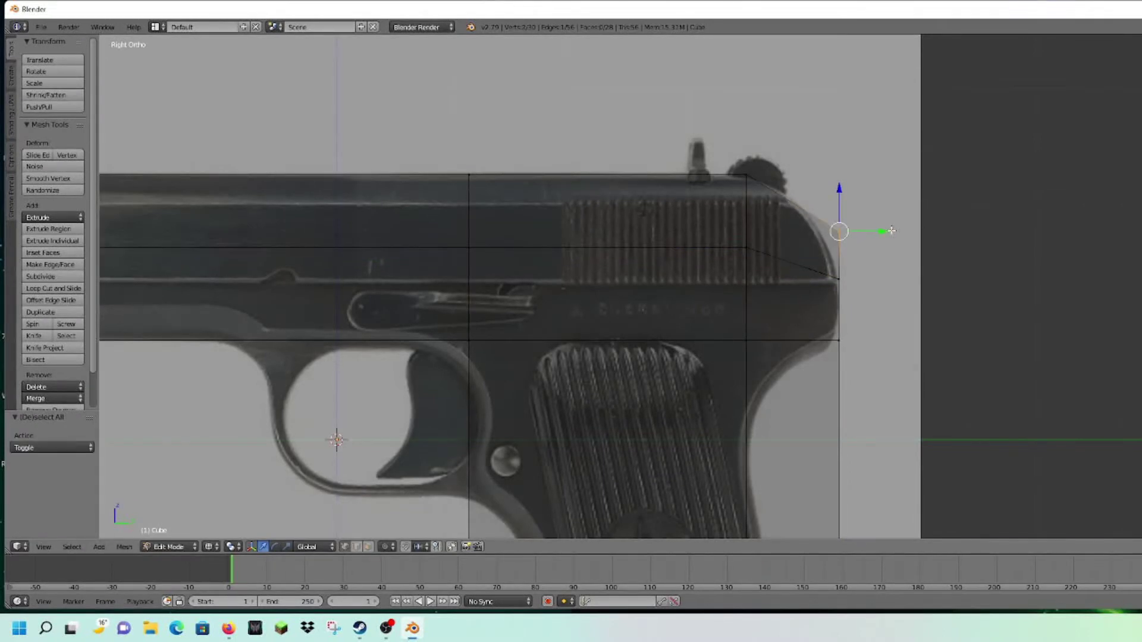
pyautogui.press('g')
pyautogui.press('y')
pyautogui.click(870, 228)
pyautogui.moveTo(866, 224); pyautogui.dragTo(806, 222, button='middle')
pyautogui.press('KP_3')
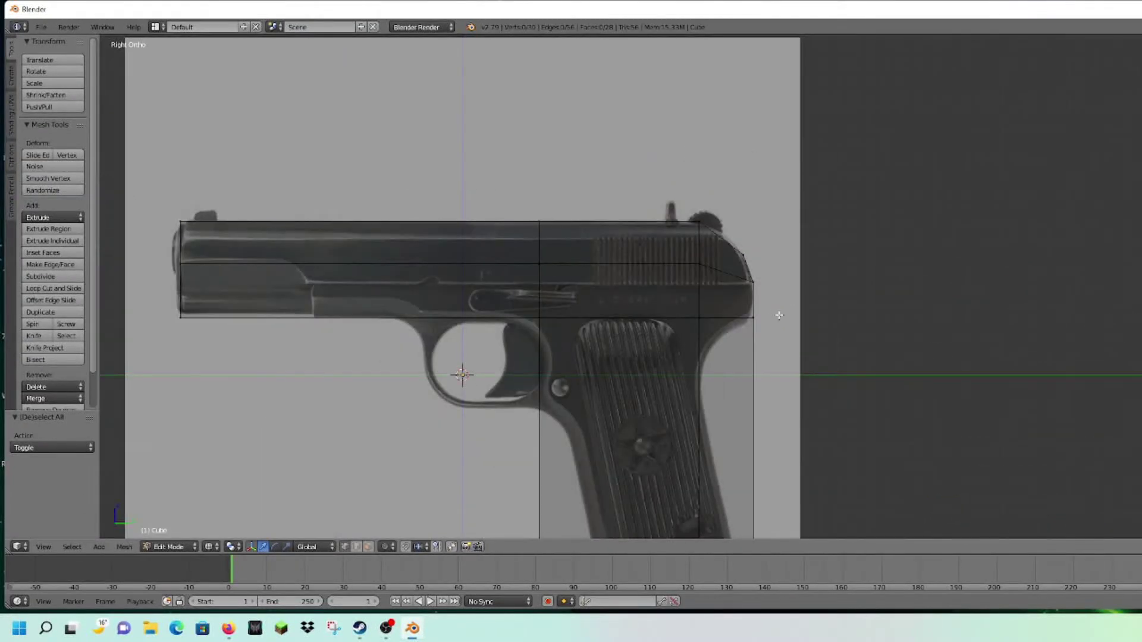
# Nudge the rear end of the slide's horizontal loop cut backward along Y to match the reference outline
pyautogui.keyDown('shift'); pyautogui.moveTo(773, 316); pyautogui.dragTo(792, 196, button='middle'); pyautogui.keyUp('shift')
pyautogui.scroll(4, 789, 198)
pyautogui.keyDown('shift'); pyautogui.moveTo(768, 148); pyautogui.dragTo(723, 227, button='middle'); pyautogui.keyUp('shift')
pyautogui.click(900, 181)
pyautogui.press('Escape')
pyautogui.press('g')
pyautogui.press('y')
pyautogui.click(917, 180)
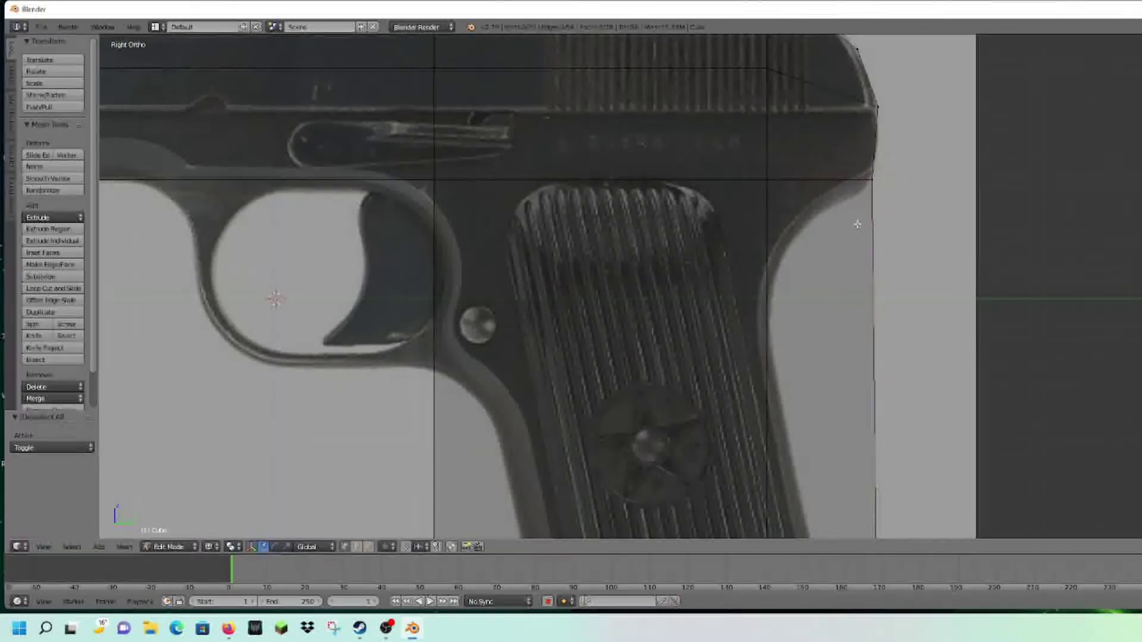
# Add a horizontal loop cut near the top of the grip and move its rear edge forward along Y toward the backstrap
pyautogui.hotkey('ctrl', 'r')
pyautogui.click(734, 236)
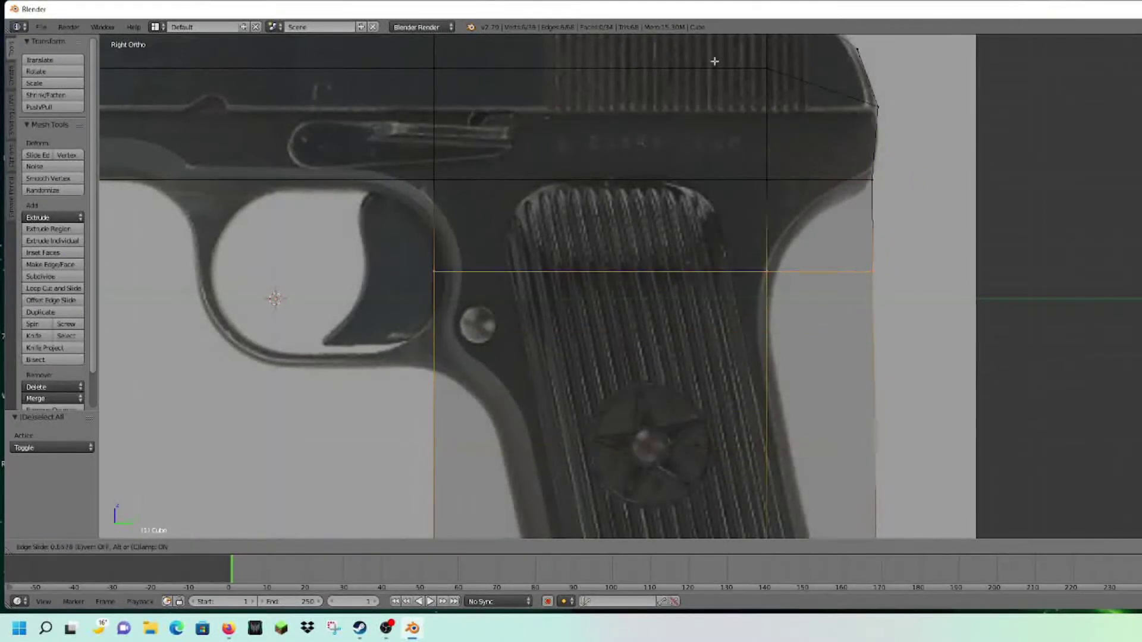
pyautogui.click(706, 530)
pyautogui.press('c')
pyautogui.click(872, 239)
pyautogui.press('Escape')
pyautogui.moveTo(918, 243); pyautogui.dragTo(839, 231)
pyautogui.click(839, 230)
pyautogui.keyDown('shift'); pyautogui.moveTo(836, 365); pyautogui.dragTo(902, 268, button='middle'); pyautogui.keyUp('shift')
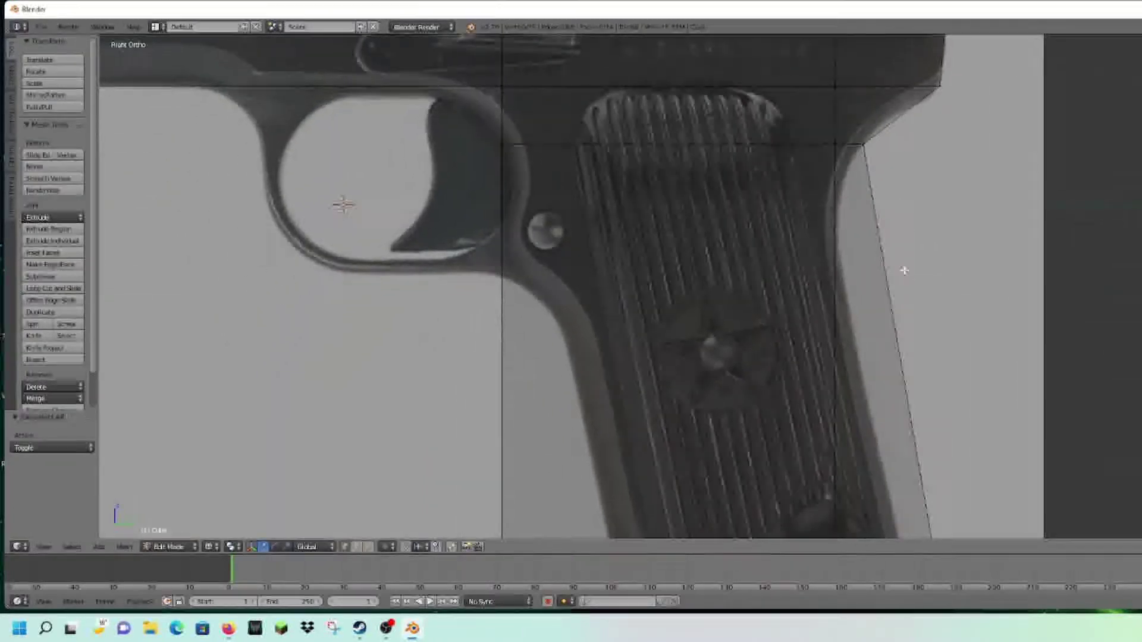
# Add a second horizontal loop cut across the grip, slid to just below the first one
pyautogui.scroll(-1, 704, 212)
pyautogui.hotkey('ctrl', 'r')
pyautogui.click(759, 229)
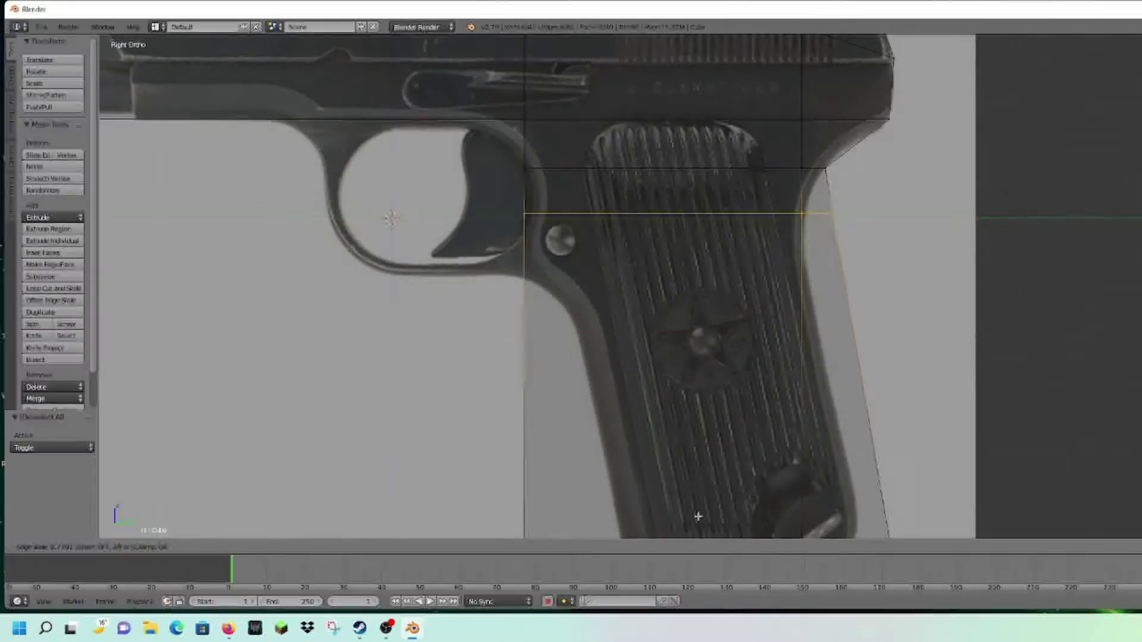
pyautogui.click(698, 87)
pyautogui.press('a')
# Move the two rearmost edges of the second grip cut forward along Y onto the backstrap outline
pyautogui.press('c')
pyautogui.moveTo(801, 232); pyautogui.dragTo(860, 241)
pyautogui.rightClick(862, 241)
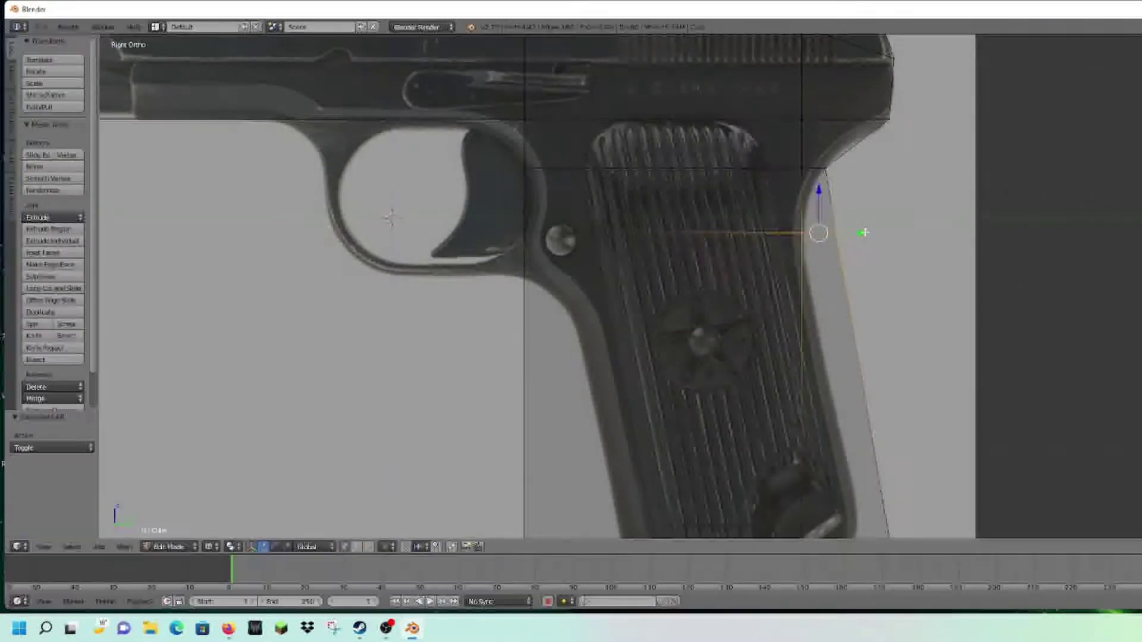
pyautogui.press('g')
pyautogui.press('y')
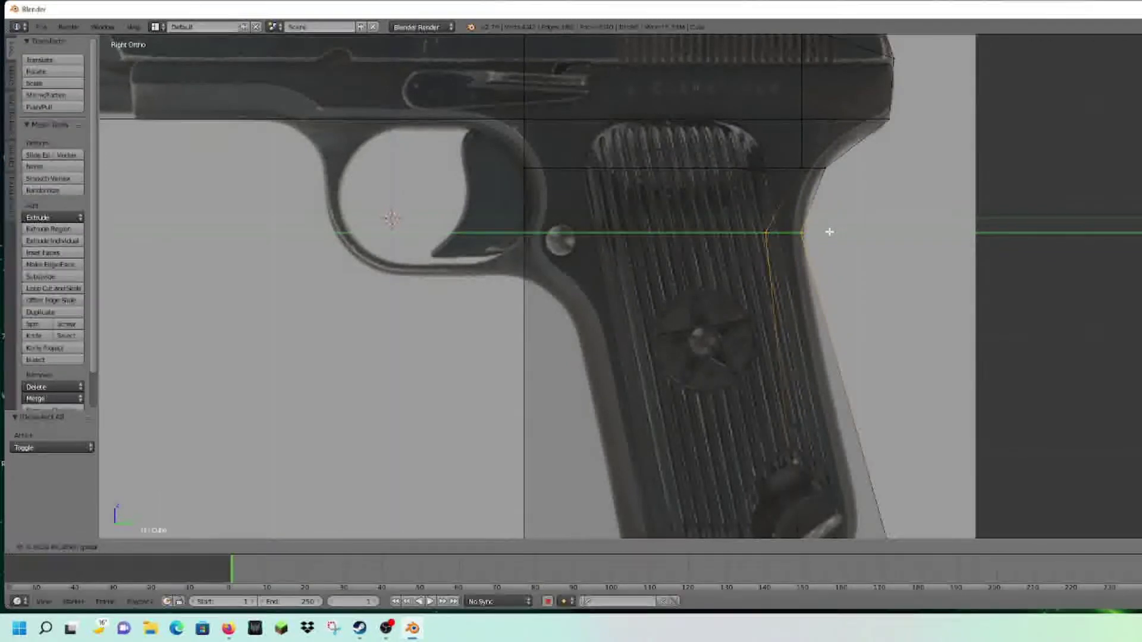
pyautogui.click(830, 233)
pyautogui.press('a')
# Move the grip's bottom rear corner edge forward along Y so the back follows the grip's slant
pyautogui.keyDown('shift'); pyautogui.moveTo(883, 370); pyautogui.dragTo(902, 187, button='middle'); pyautogui.keyUp('shift')
pyautogui.press('c')
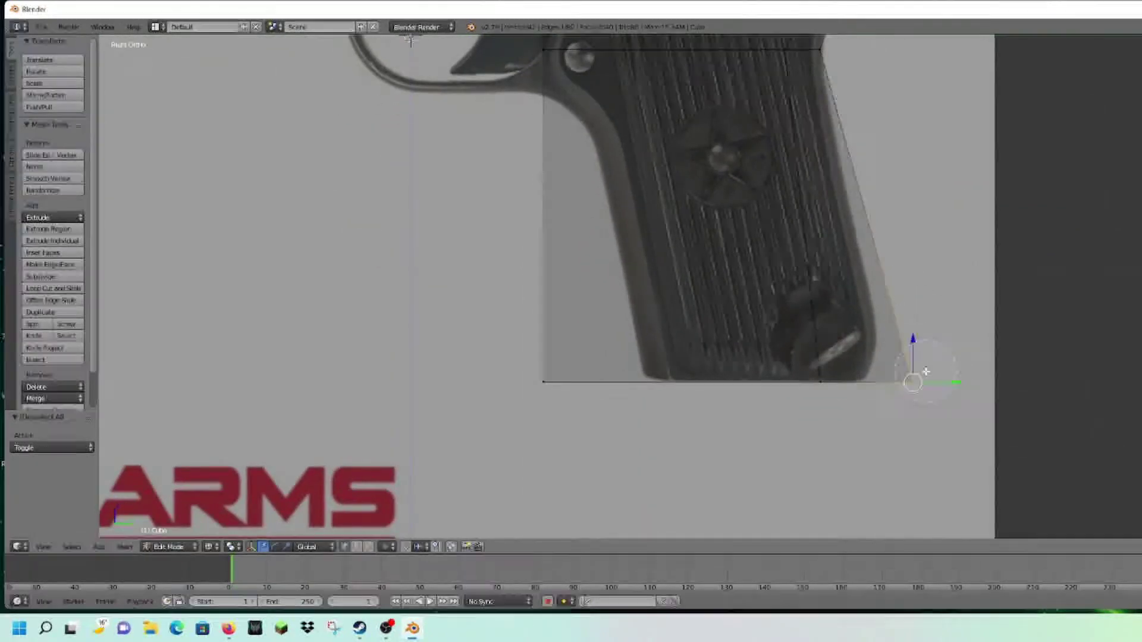
pyautogui.moveTo(958, 382); pyautogui.dragTo(930, 380)
pyautogui.press('a')
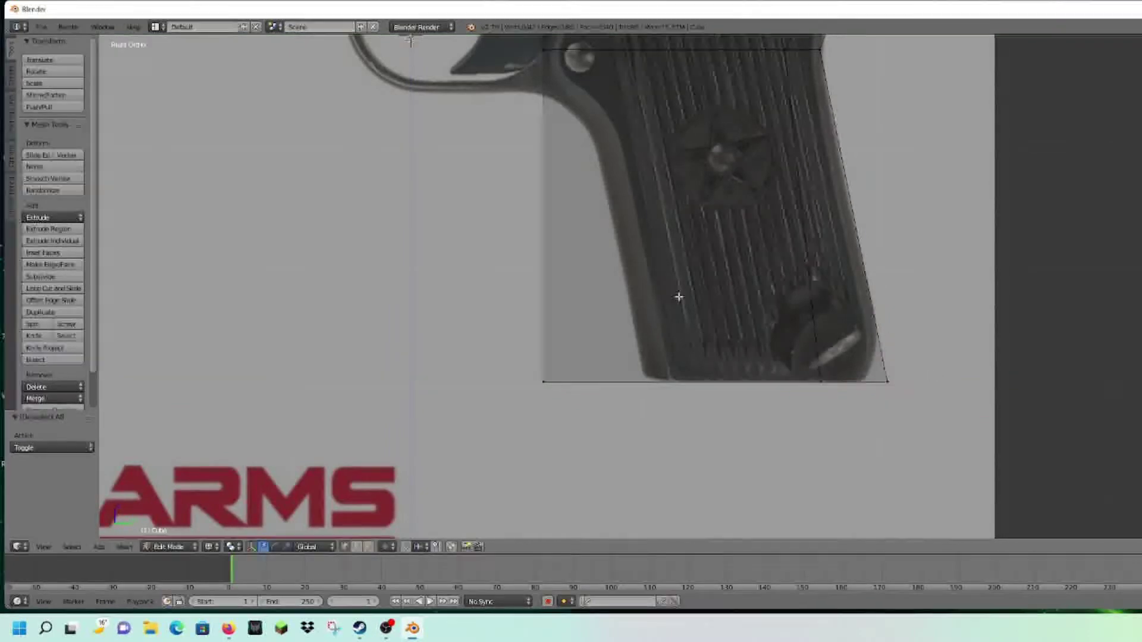
# Add a horizontal loop cut across the lower grip and slide it down close to the grip's bottom
pyautogui.keyDown('shift'); pyautogui.moveTo(679, 296); pyautogui.dragTo(697, 356, button='middle'); pyautogui.keyUp('shift')
pyautogui.keyDown('shift'); pyautogui.moveTo(733, 246); pyautogui.dragTo(546, 352, button='middle'); pyautogui.keyUp('shift')
pyautogui.scroll(-2, 611, 326)
pyautogui.scroll(-1, 611, 326)
pyautogui.keyDown('shift'); pyautogui.moveTo(611, 325); pyautogui.dragTo(664, 160, button='middle'); pyautogui.keyUp('shift')
pyautogui.scroll(5, 734, 224)
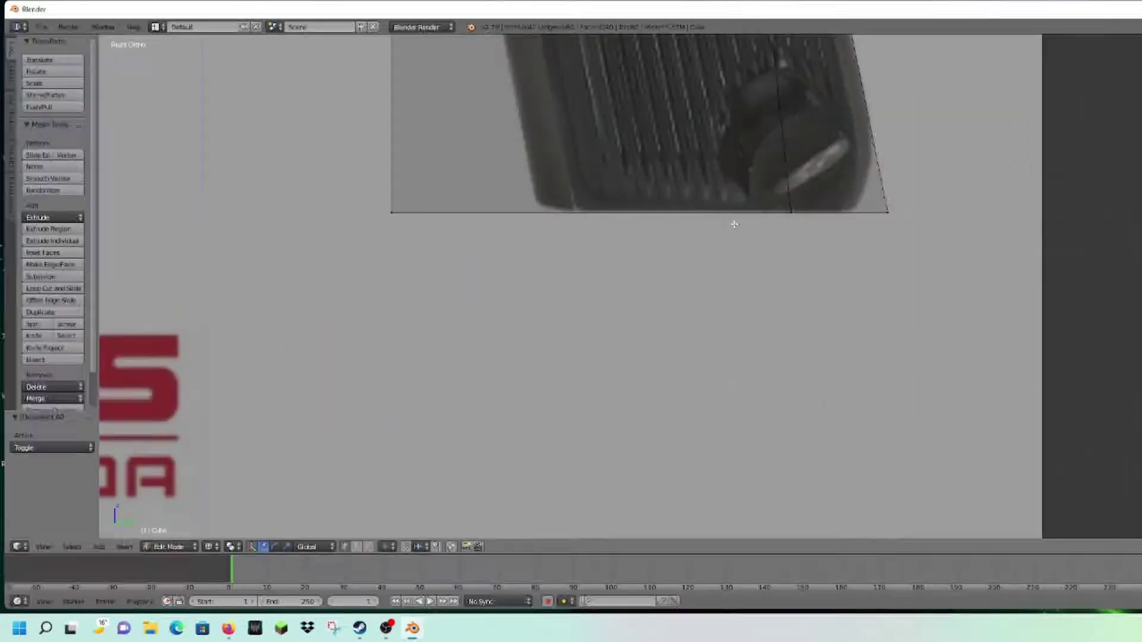
pyautogui.keyDown('shift'); pyautogui.moveTo(809, 195); pyautogui.dragTo(701, 531, button='middle'); pyautogui.keyUp('shift')
pyautogui.keyDown('shift'); pyautogui.moveTo(740, 417); pyautogui.dragTo(760, 251, button='middle'); pyautogui.keyUp('shift')
pyautogui.hotkey('ctrl', 'r')
pyautogui.click(765, 345)
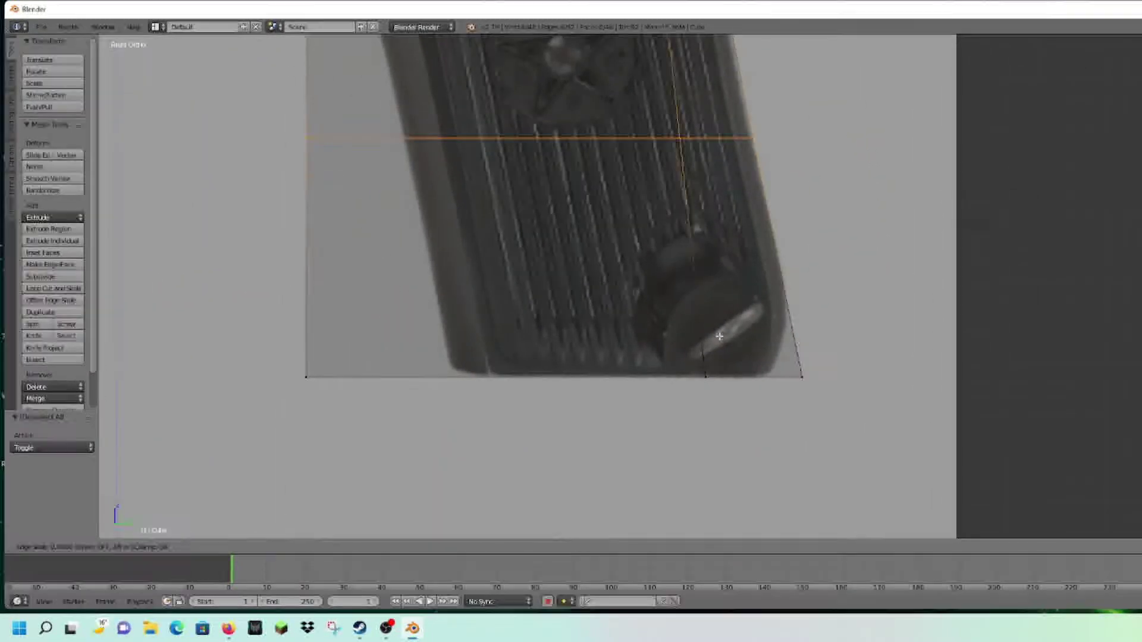
pyautogui.click(747, 501)
pyautogui.press('a')
# Move the grip's bottom rear corner edge by -0.177 along Y and check the shape in solid shading
pyautogui.press('c')
pyautogui.moveTo(846, 381); pyautogui.dragTo(818, 363)
pyautogui.press('z')
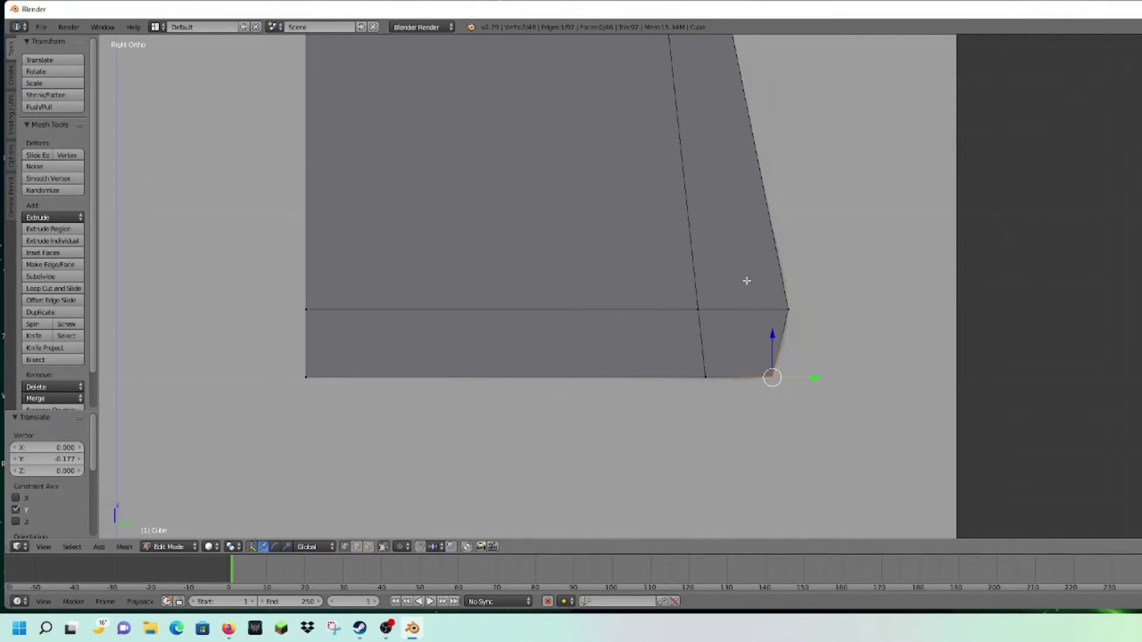
pyautogui.moveTo(724, 352); pyautogui.dragTo(739, 335, button='middle')
pyautogui.press('KP_3')
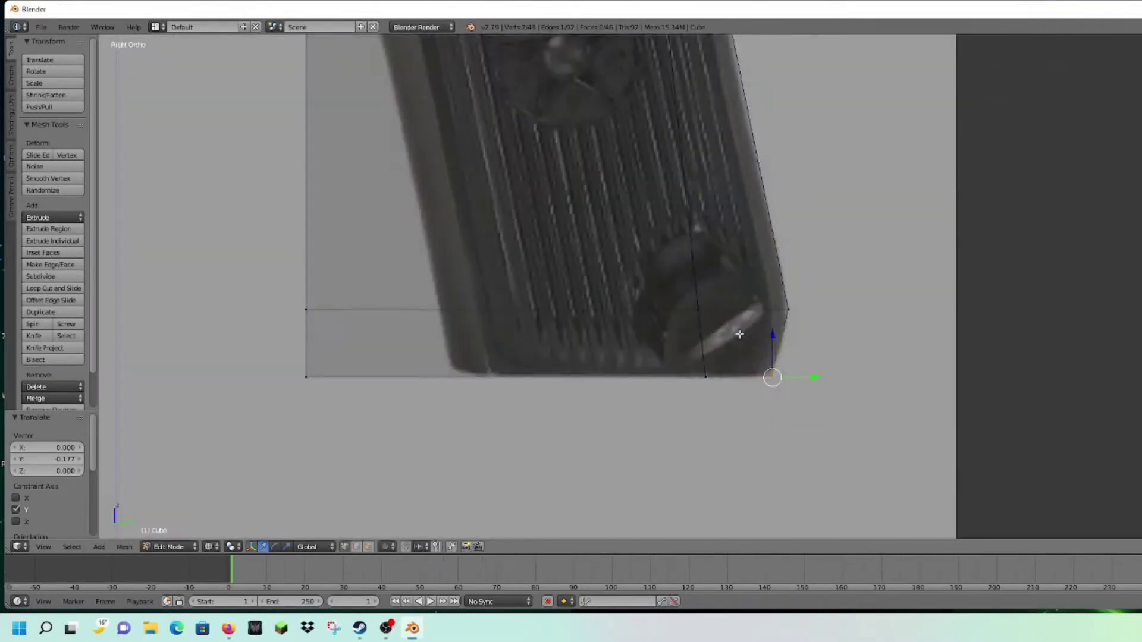
pyautogui.press('a')
# Undo the bottom corner's last move and the loop cut near the grip's bottom
pyautogui.hotkey('ctrl', 'z')
pyautogui.hotkey('ctrl', 'z')
pyautogui.hotkey('ctrl', 'z')
pyautogui.hotkey('ctrl', 'z')
pyautogui.hotkey('ctrl', 'z')
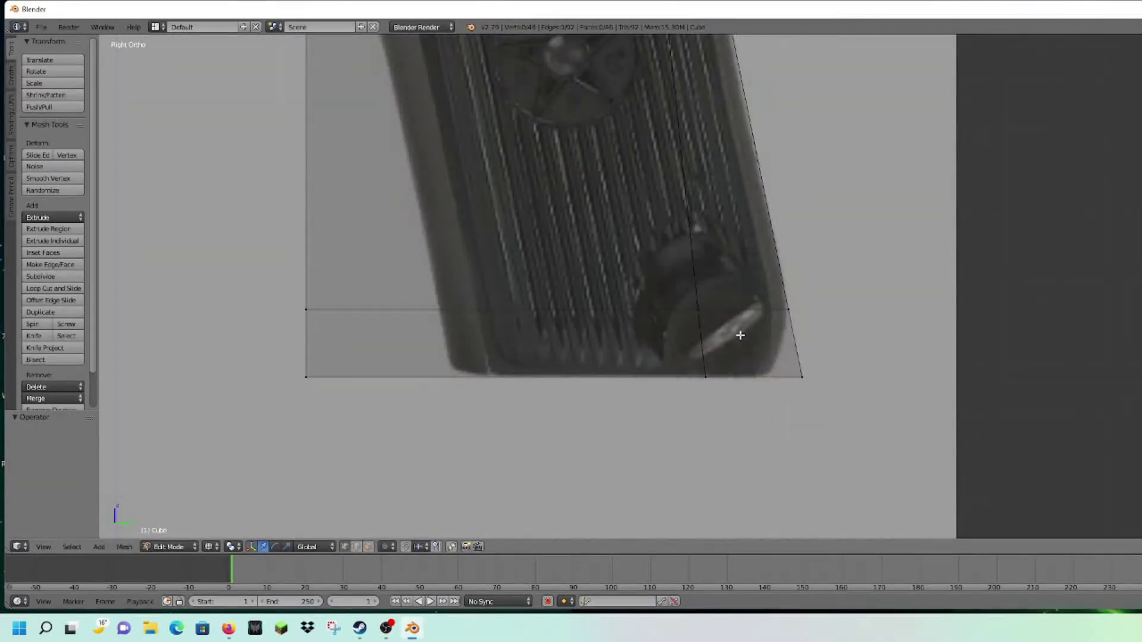
pyautogui.scroll(-3, 755, 310)
pyautogui.scroll(5, 690, 290)
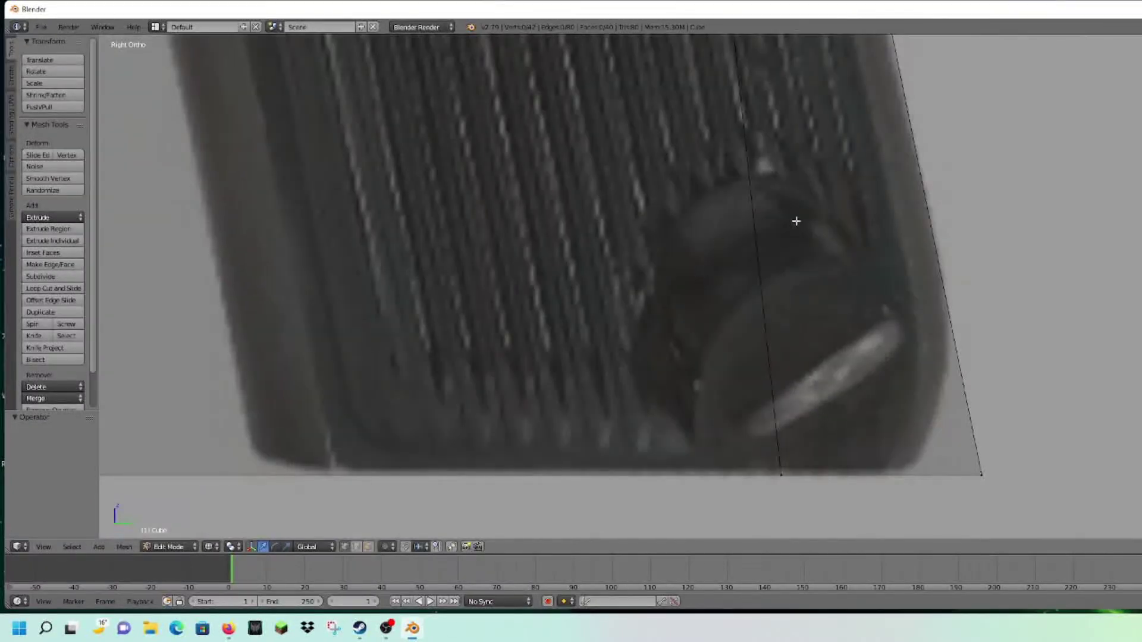
# Select the grip's bottom rear corner edge
pyautogui.keyDown('shift'); pyautogui.moveTo(796, 220); pyautogui.dragTo(721, 119, button='middle'); pyautogui.keyUp('shift')
pyautogui.scroll(-1, 766, 256)
pyautogui.scroll(-3, 766, 256)
pyautogui.keyDown('shift'); pyautogui.moveTo(754, 321); pyautogui.dragTo(726, 263, button='middle'); pyautogui.keyUp('shift')
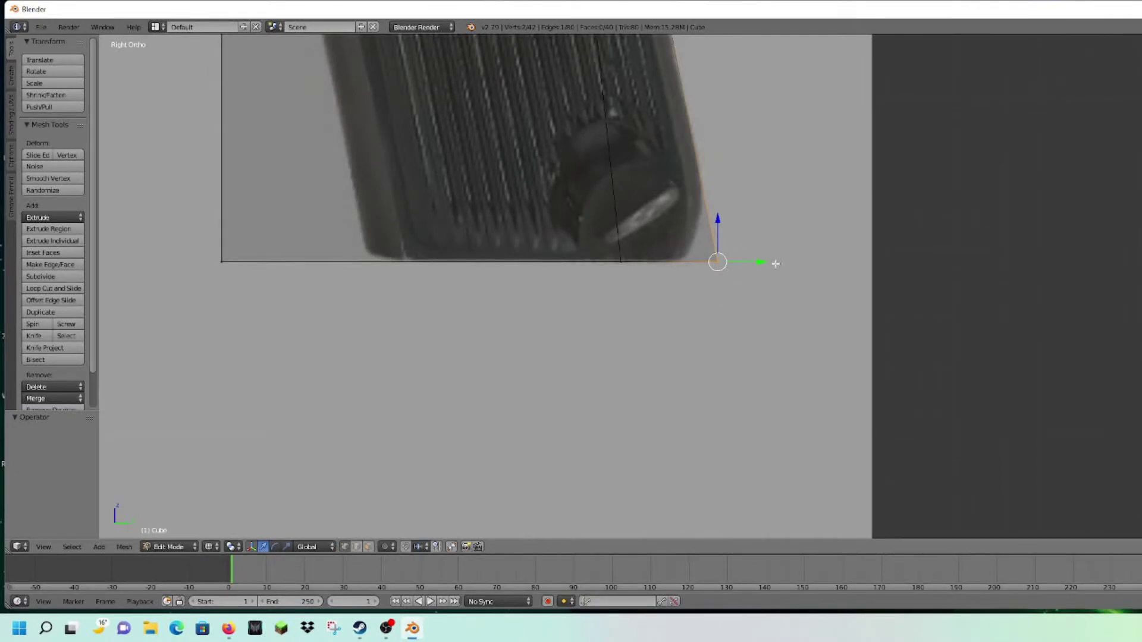
pyautogui.scroll(2, 712, 269)
pyautogui.keyDown('shift'); pyautogui.moveTo(749, 250); pyautogui.dragTo(721, 333, button='middle'); pyautogui.keyUp('shift')
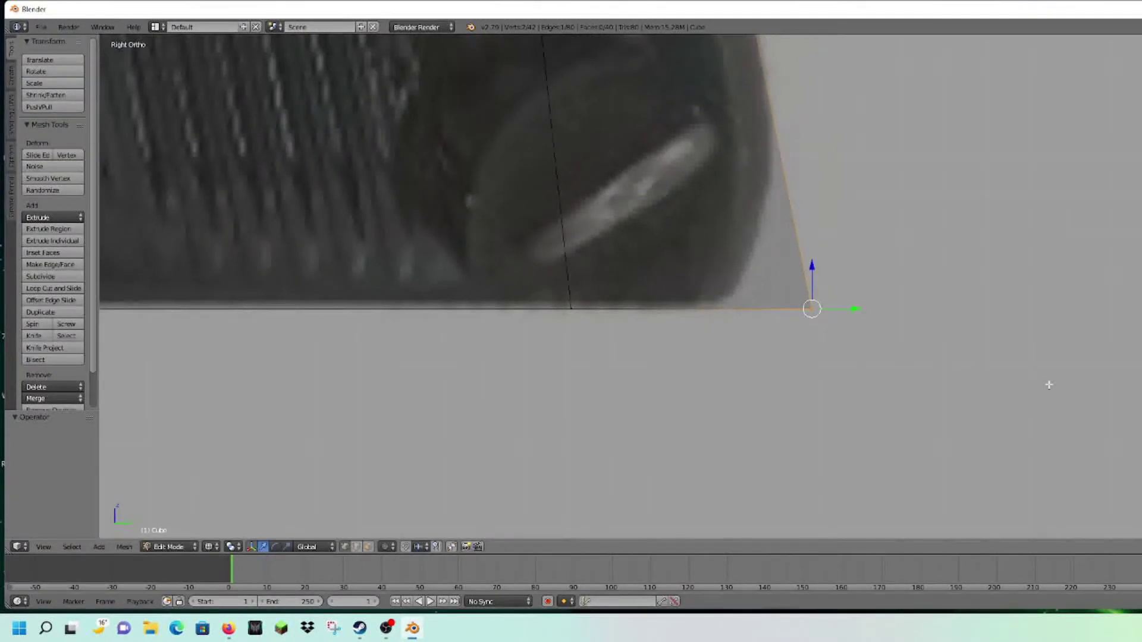
pyautogui.hotkey('ctrl', 'b')
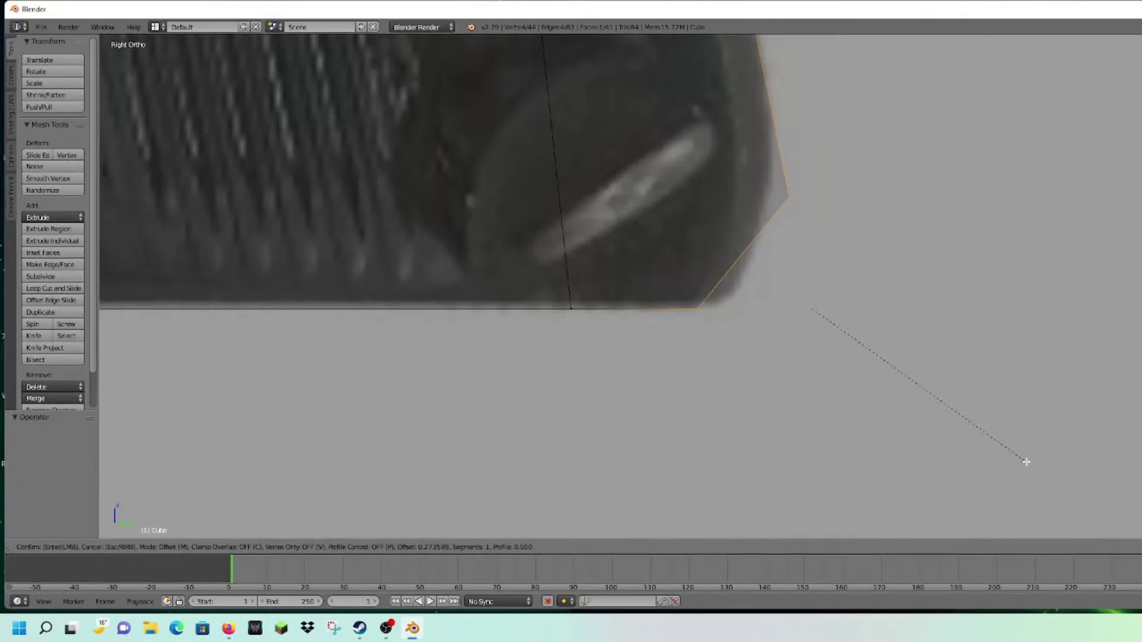
pyautogui.scroll(1, 1026, 461)
pyautogui.scroll(1, 1026, 462)
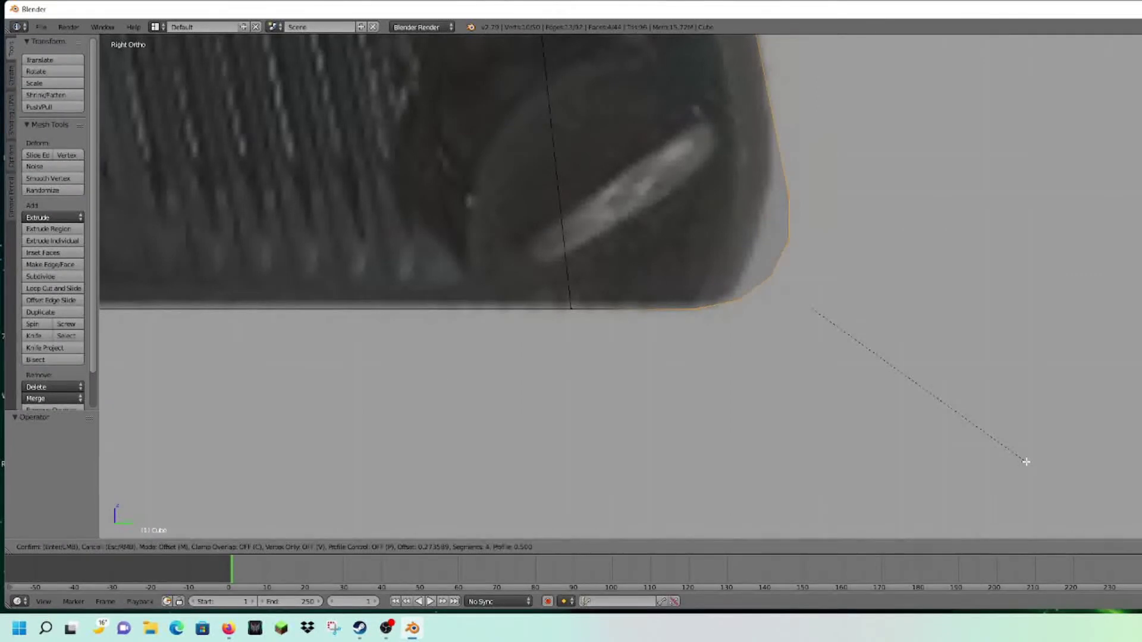
pyautogui.scroll(-2, 1025, 461)
pyautogui.write('4')
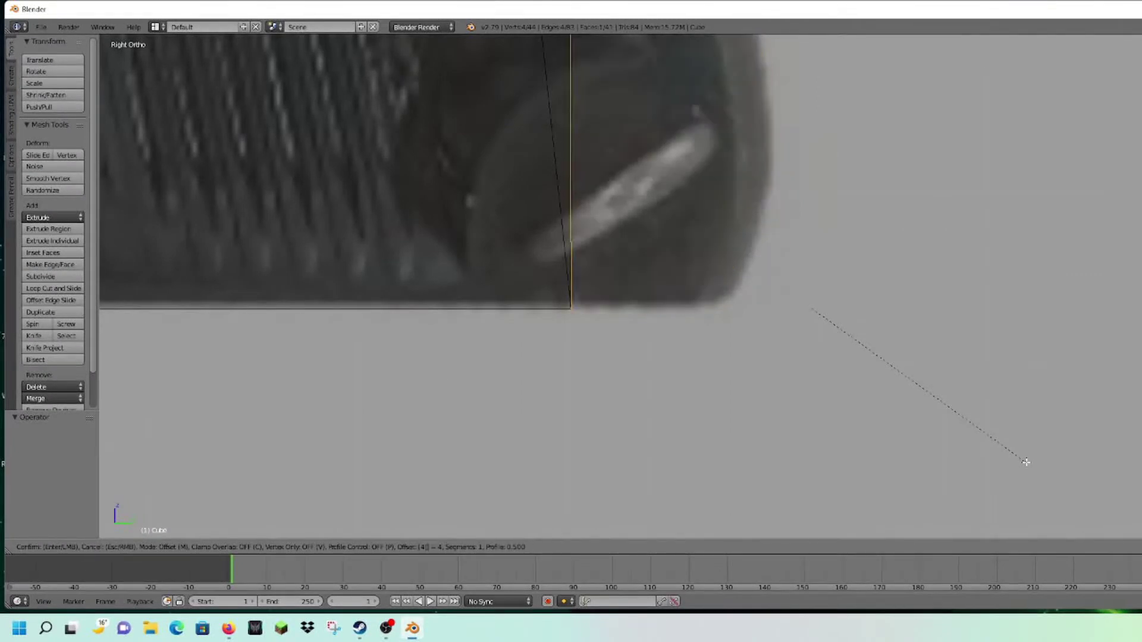
pyautogui.press('Escape')
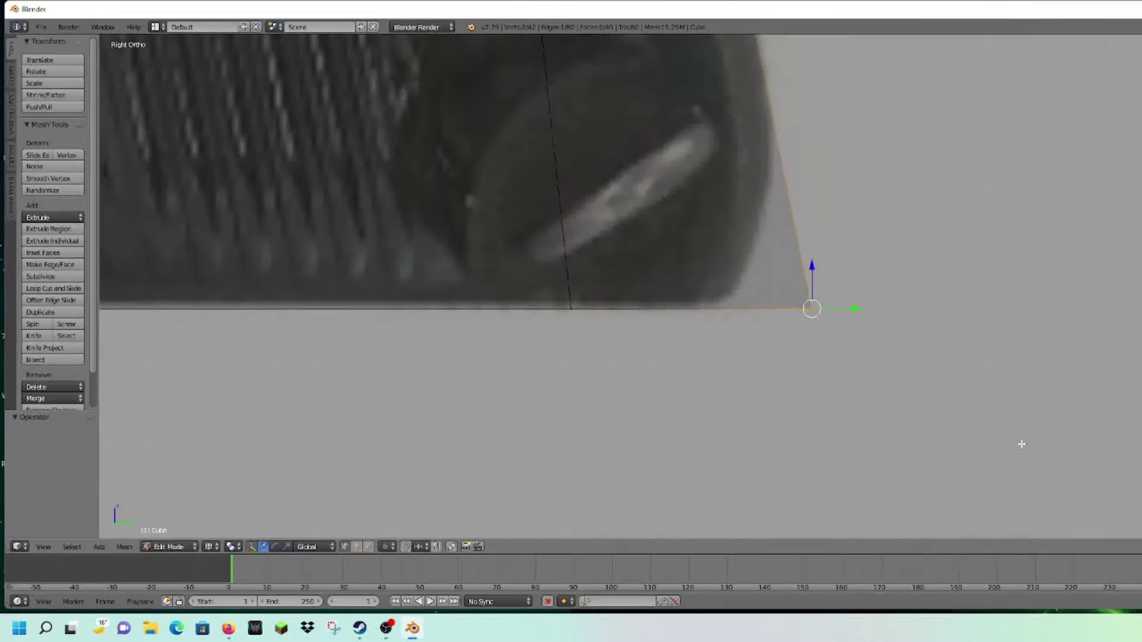
# Bevel the grip's bottom rear corner edge with a single segment, cutting the corner close to the reference outline
pyautogui.hotkey('ctrl', 'b')
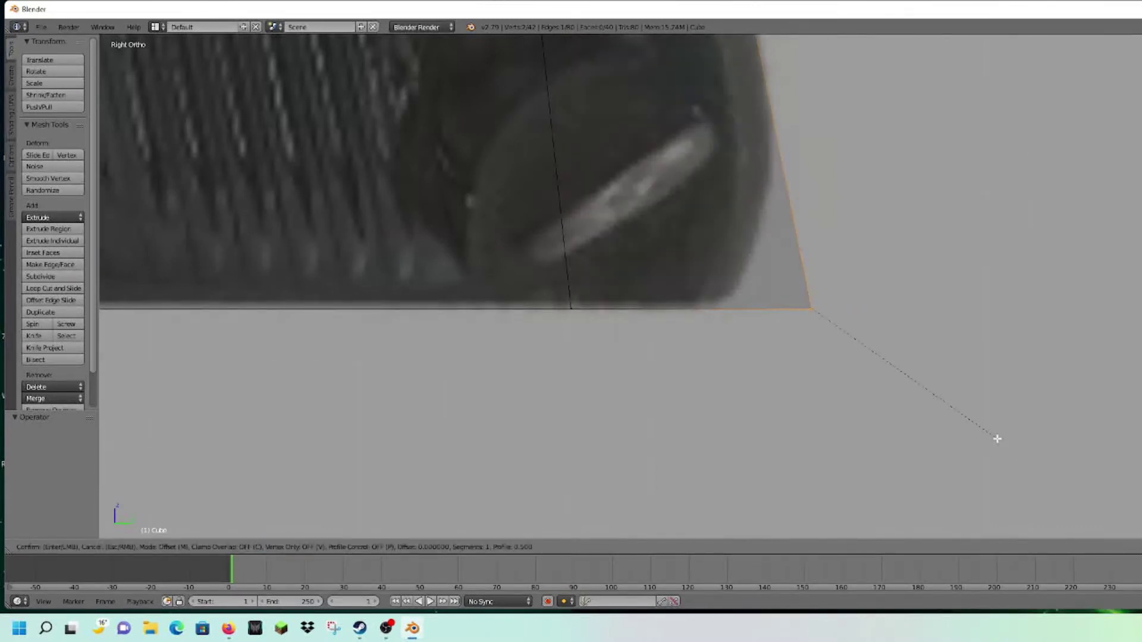
pyautogui.click(1090, 498)
pyautogui.press('a')
pyautogui.moveTo(866, 332); pyautogui.dragTo(900, 311, button='middle')
pyautogui.press('KP_3')
# Select the bevelled bottom rear corner, rotate it by -14.1° and raise it about 0.02 along Z to match the reference
pyautogui.press('z')
pyautogui.press('c')
pyautogui.moveTo(744, 326); pyautogui.dragTo(785, 220)
pyautogui.press('Escape')
pyautogui.press('z')
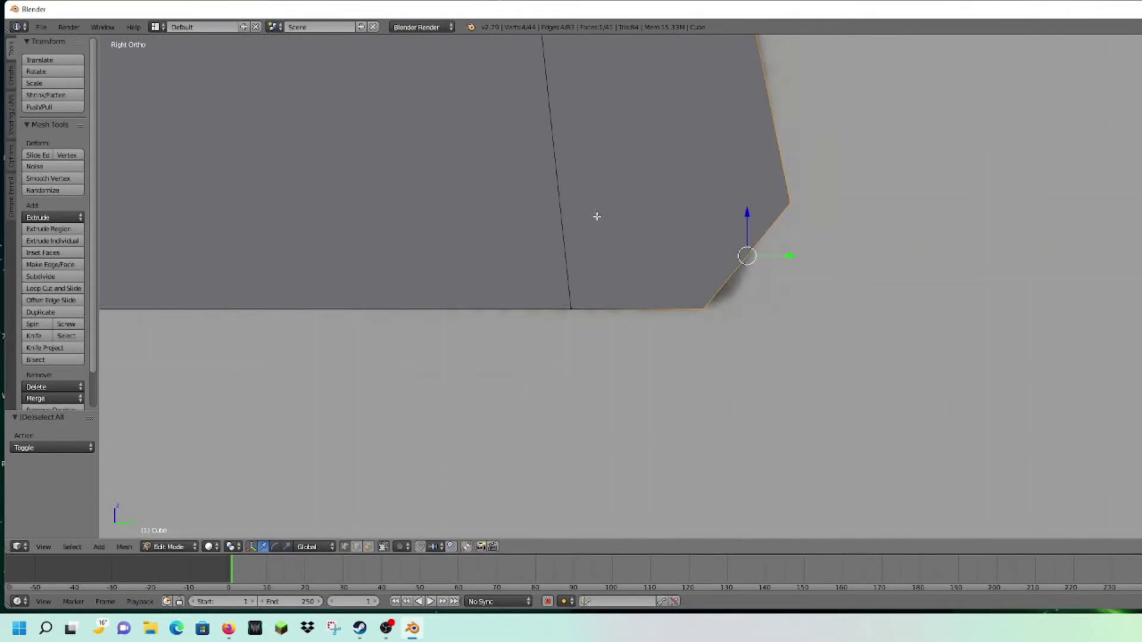
pyautogui.press('z')
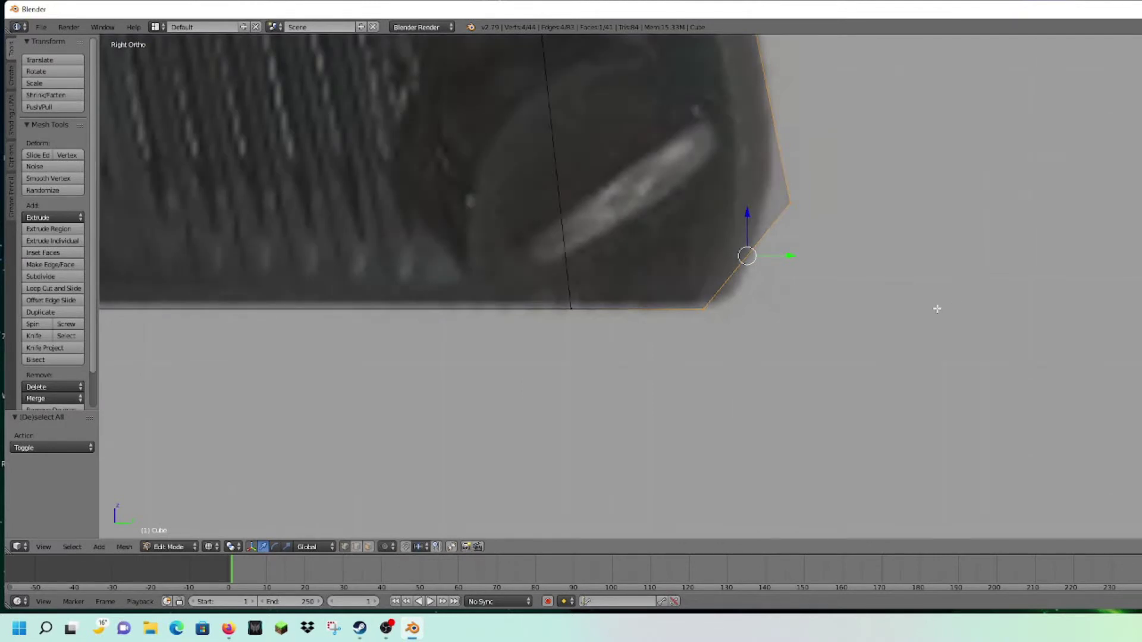
pyautogui.press('r')
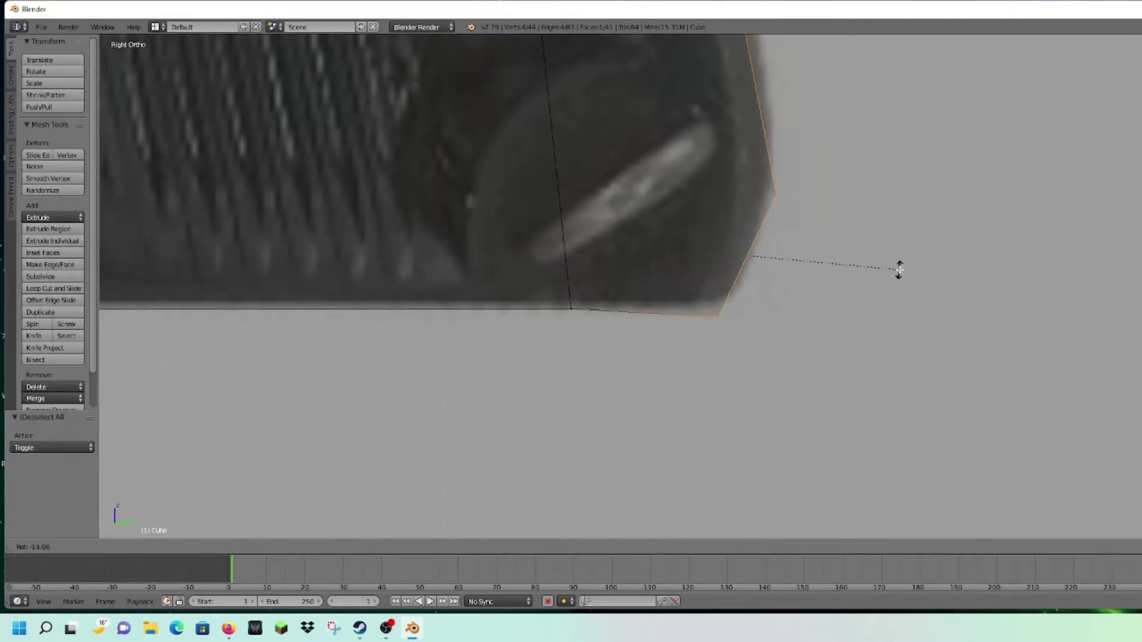
pyautogui.click(897, 269)
pyautogui.press('g')
pyautogui.press('z')
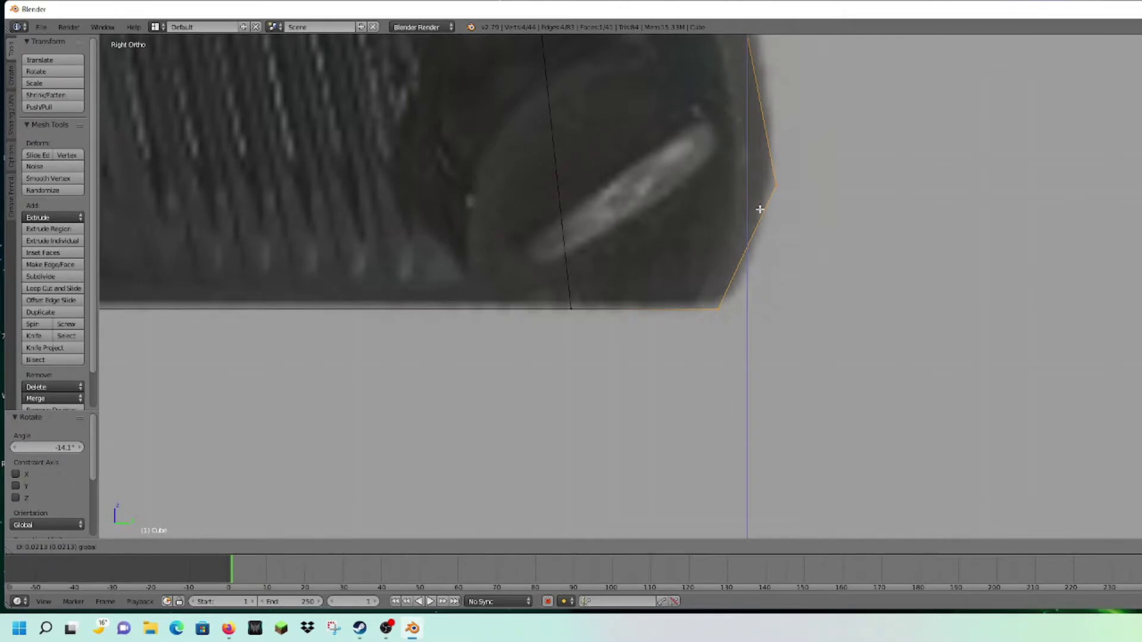
pyautogui.click(759, 209)
pyautogui.press('a')
# Move the grip's bottom front corner edge backward along Y to the front of the grip in the reference image
pyautogui.scroll(-4, 833, 240)
pyautogui.press('z')
pyautogui.press('a')
pyautogui.press('a')
pyautogui.scroll(4, 855, 257)
pyautogui.scroll(-8, 673, 379)
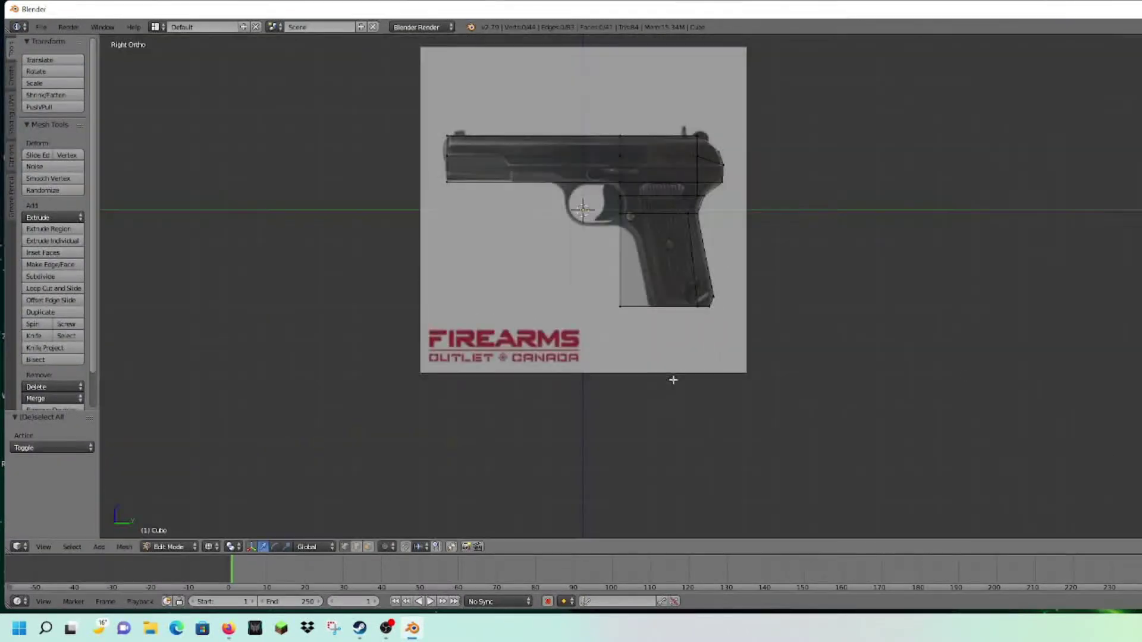
pyautogui.scroll(5, 635, 284)
pyautogui.press('c')
pyautogui.click(641, 335)
pyautogui.rightClick(641, 335)
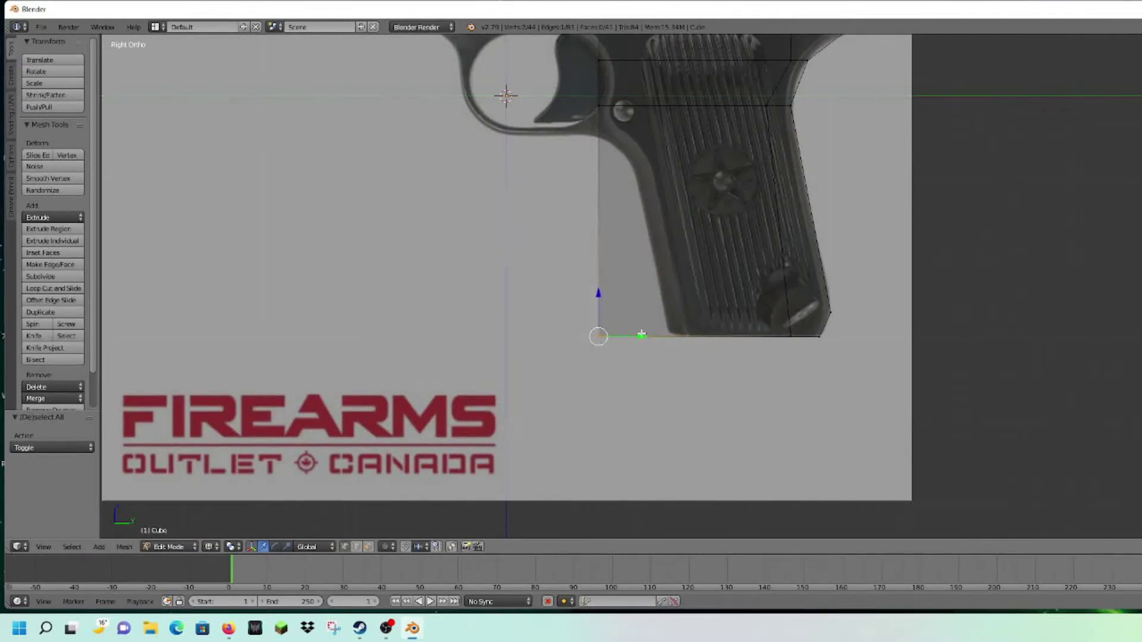
pyautogui.press('g')
pyautogui.press('y')
pyautogui.click(712, 334)
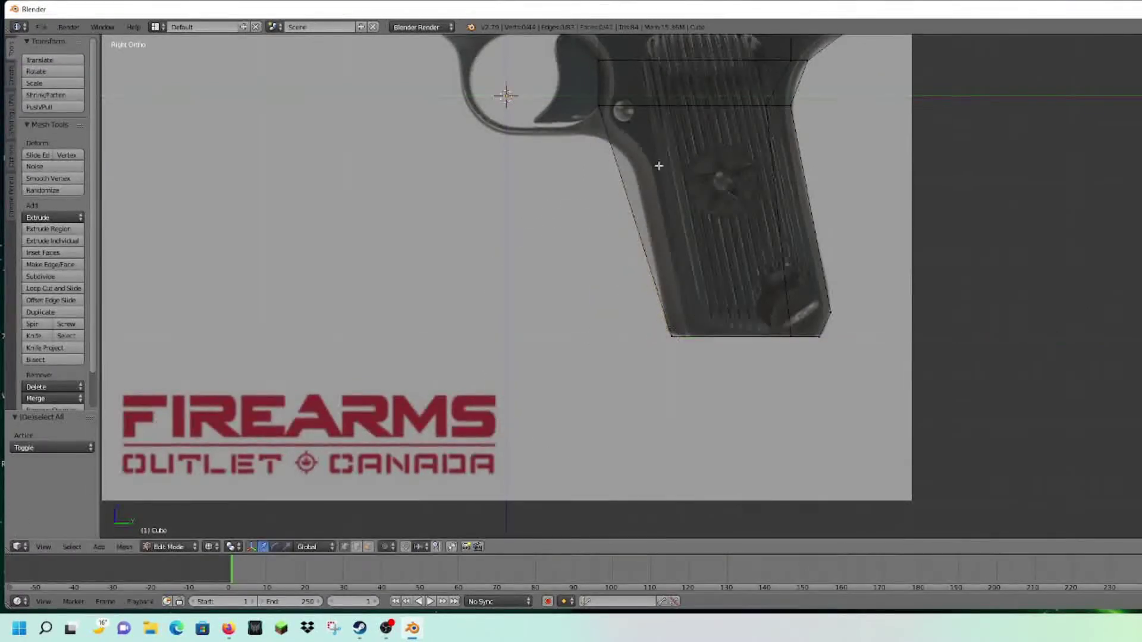
# Move the front edge of the grip's lower loop by -0.714 along Z and backward along Y onto the grip's front outline
pyautogui.scroll(-3, 654, 262)
pyautogui.scroll(5, 642, 250)
pyautogui.press('c')
pyautogui.click(581, 228)
pyautogui.rightClick(582, 228)
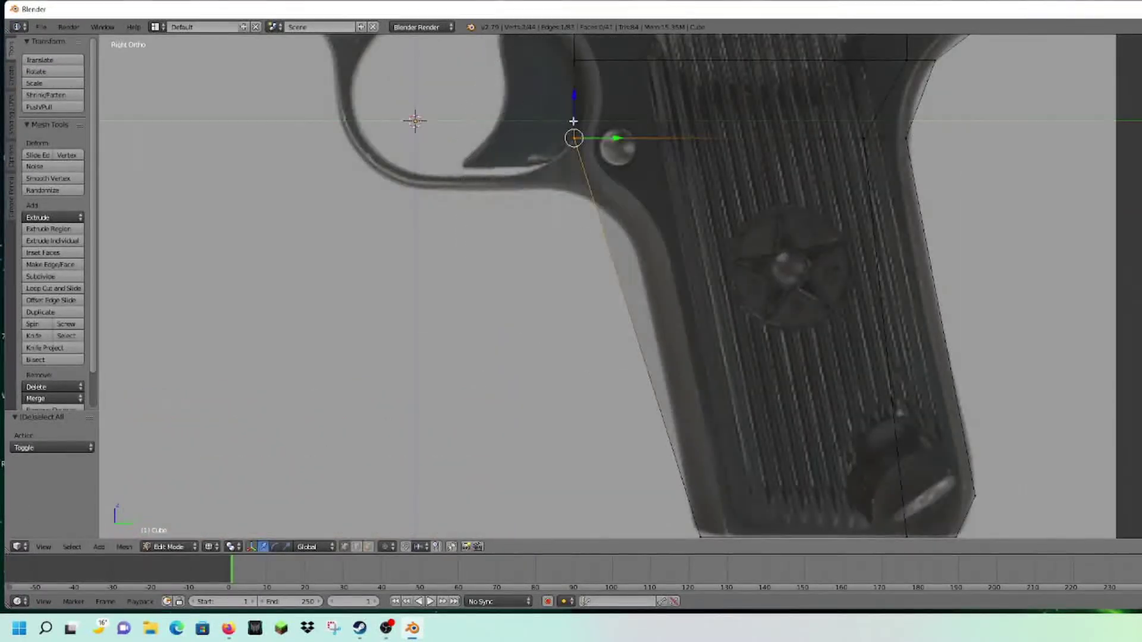
pyautogui.press('g')
pyautogui.press('z')
pyautogui.click(621, 204)
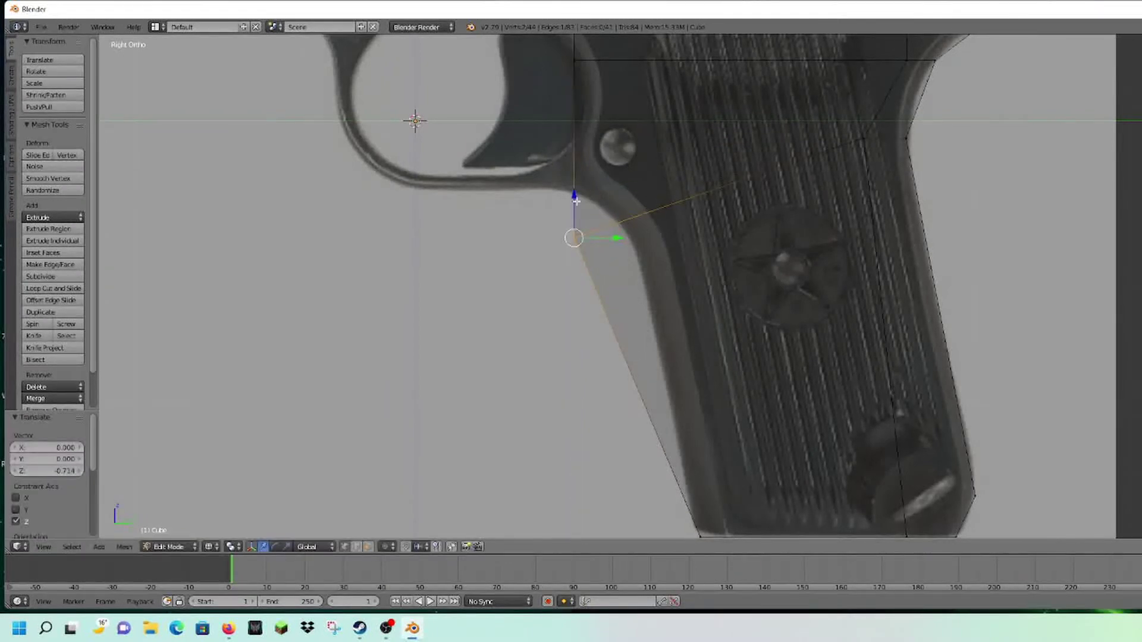
pyautogui.press('g')
pyautogui.press('y')
pyautogui.click(678, 250)
pyautogui.press('a')
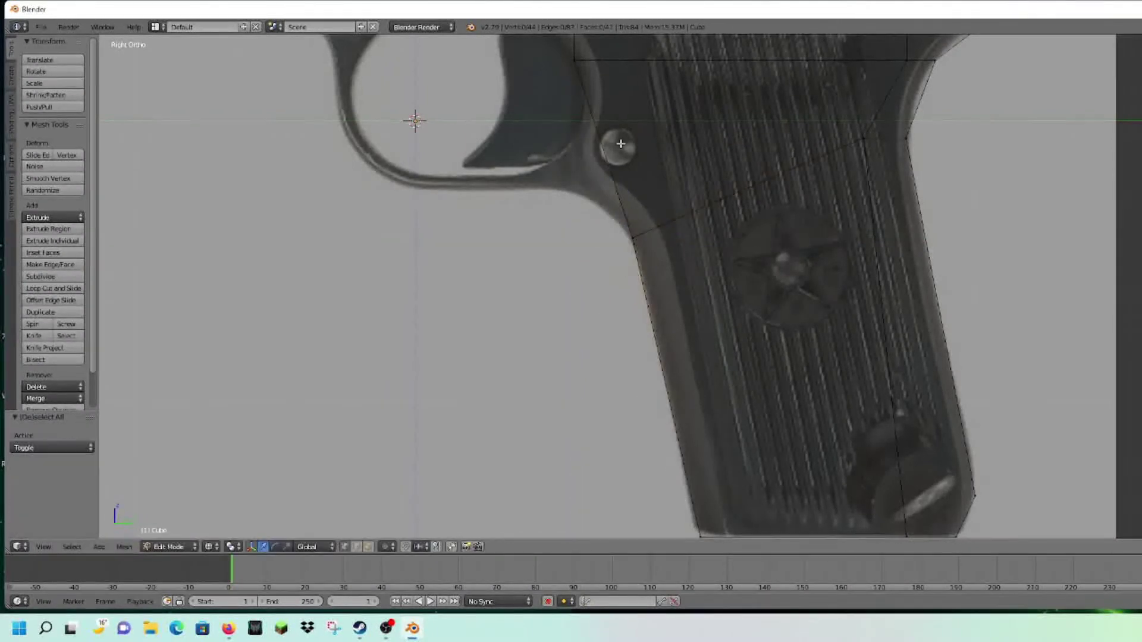
# Lower the front edge of the grip's upper loop along Z to the trigger guard's rear base and check the shape in solid shading
pyautogui.keyDown('ctrl'); pyautogui.scroll(5, 630, 249); pyautogui.keyUp('ctrl')
pyautogui.press('c')
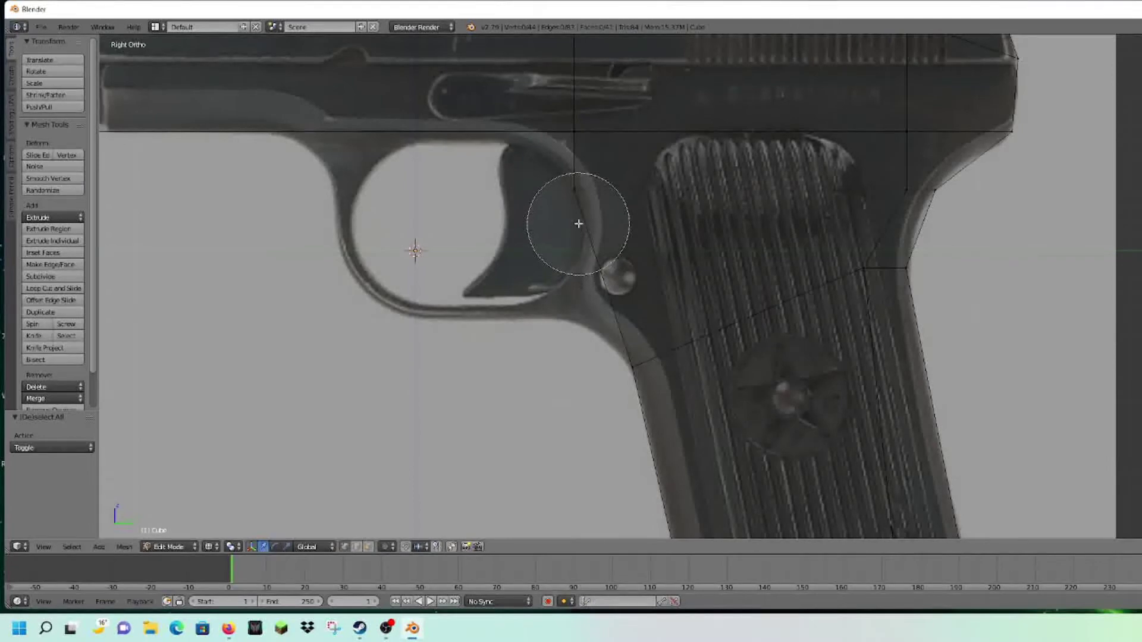
pyautogui.press('g')
pyautogui.press('z')
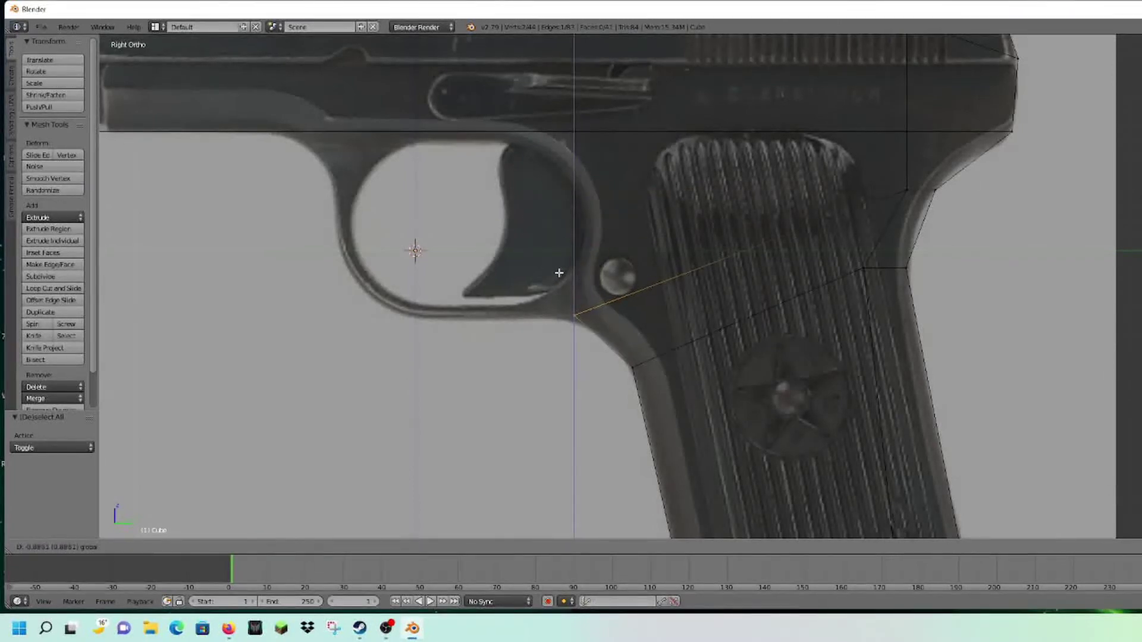
pyautogui.click(554, 276)
pyautogui.press('a')
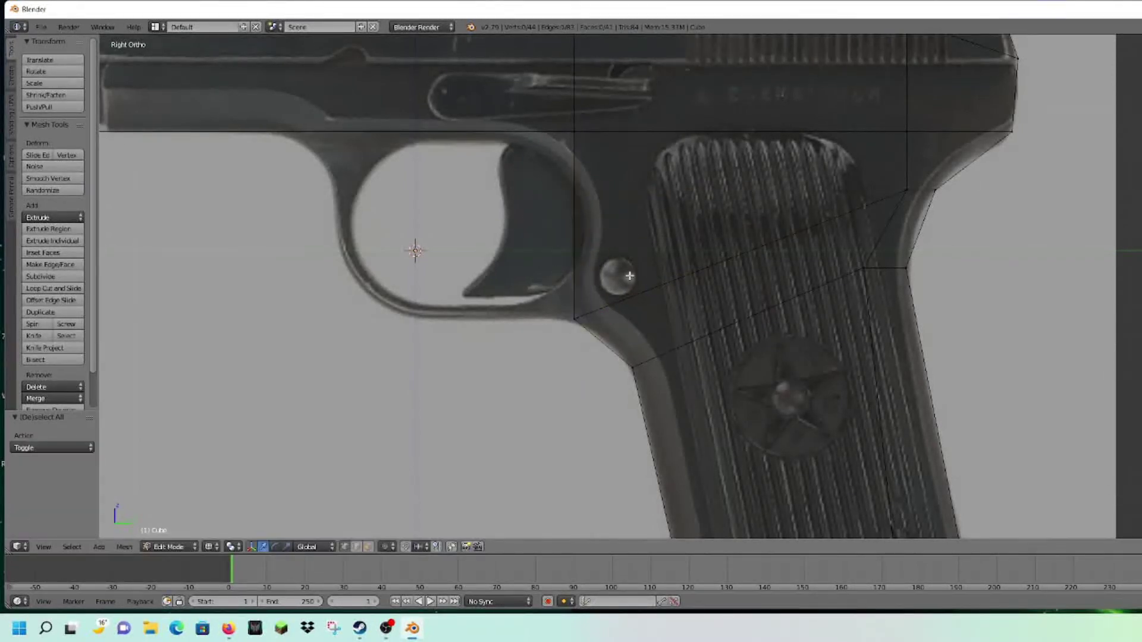
pyautogui.scroll(-5, 630, 276)
pyautogui.press('z')
pyautogui.moveTo(723, 275); pyautogui.dragTo(630, 298, button='middle')
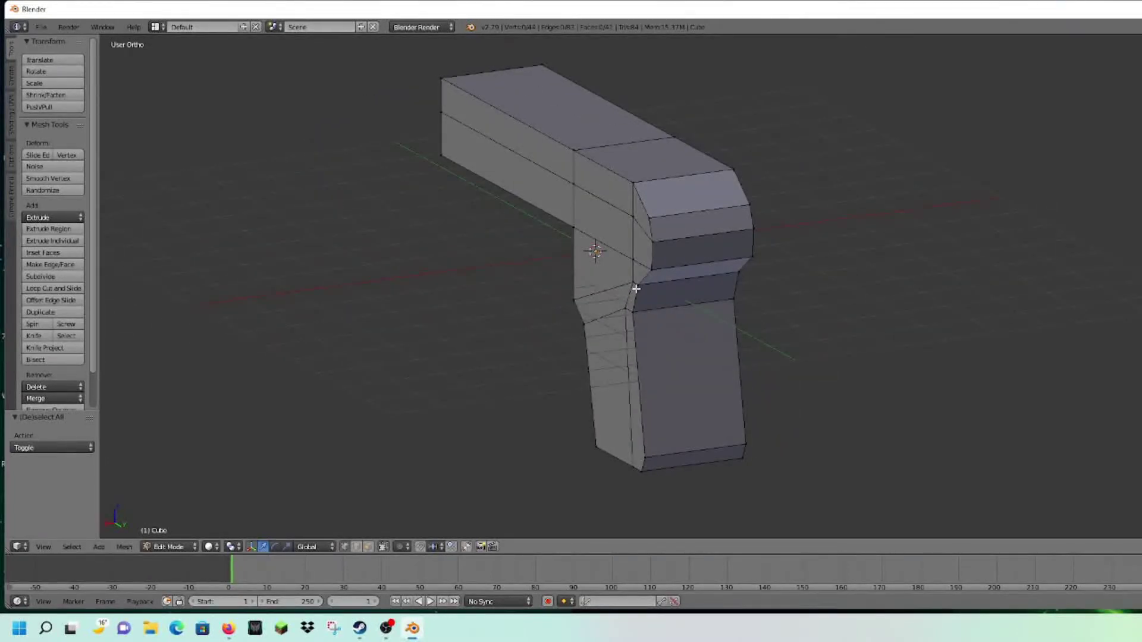
# Switch to face selection and select all faces of the pistol mesh
pyautogui.press('KP_3')
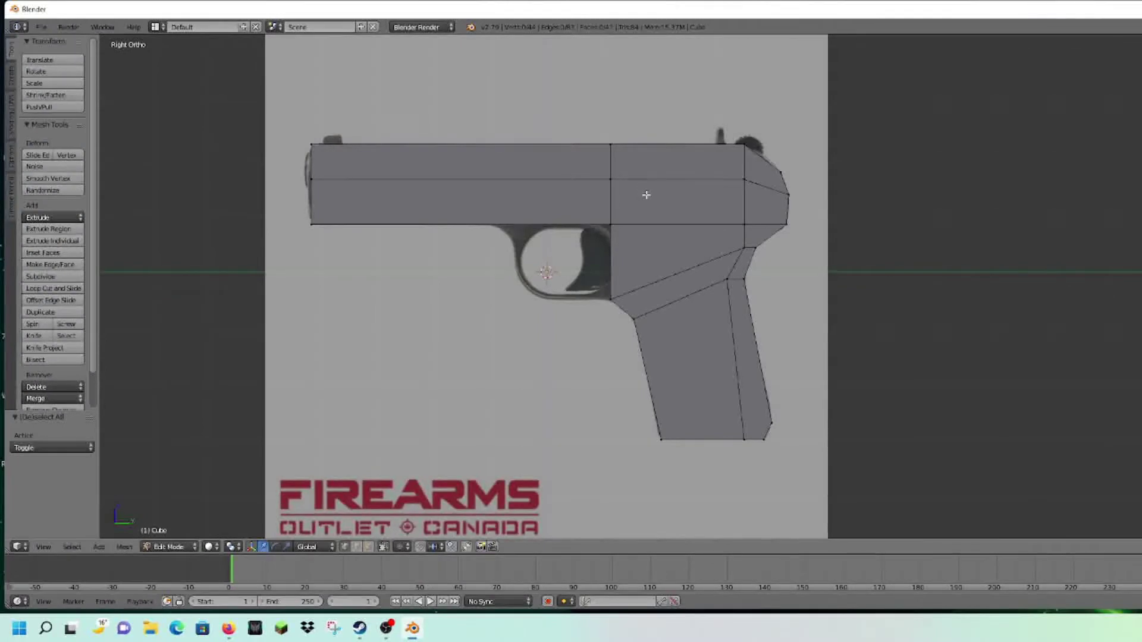
pyautogui.press('a')
pyautogui.press('a')
pyautogui.click(368, 546)
pyautogui.press('c')
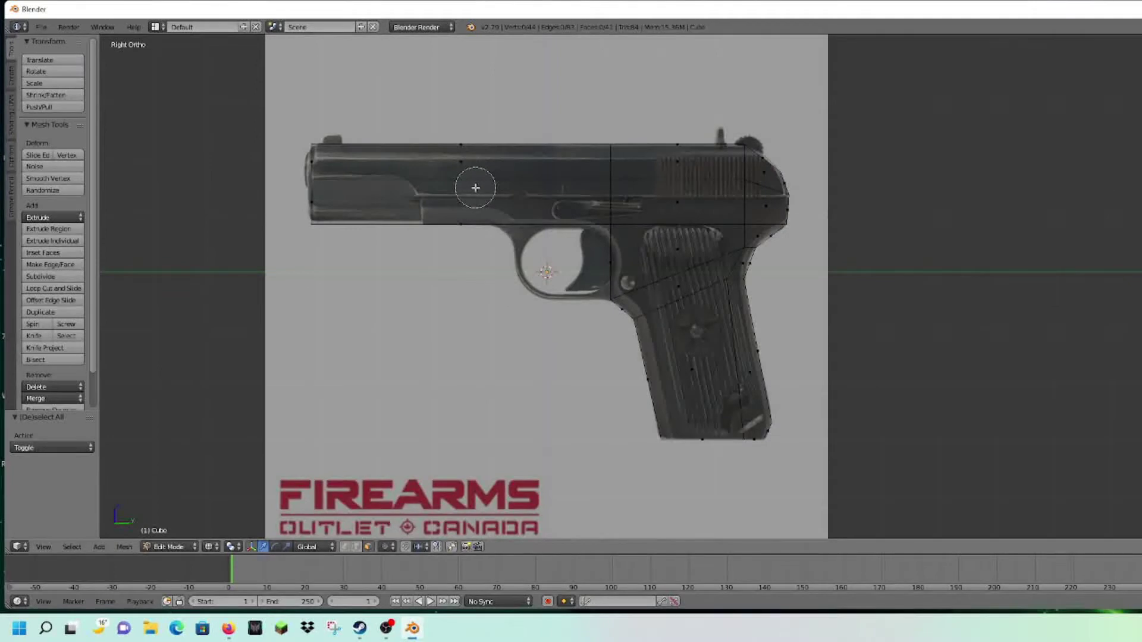
pyautogui.click(462, 188)
pyautogui.moveTo(460, 188); pyautogui.dragTo(462, 170)
pyautogui.scroll(3, 689, 191)
pyautogui.moveTo(676, 165)
pyautogui.mouseDown()
pyautogui.moveTo(692, 387)
pyautogui.moveTo(711, 369)
pyautogui.moveTo(741, 372)
pyautogui.mouseUp()
pyautogui.moveTo(734, 262); pyautogui.dragTo(737, 259)
pyautogui.moveTo(758, 199); pyautogui.dragTo(765, 176)
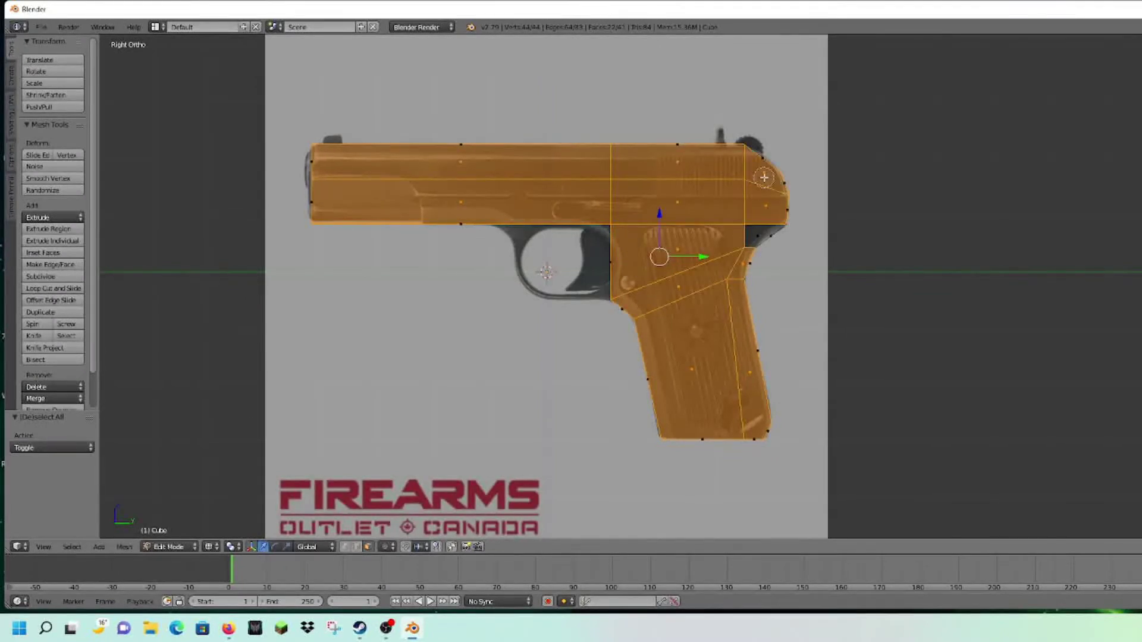
pyautogui.click(757, 232)
pyautogui.press('Escape')
pyautogui.press('z')
pyautogui.moveTo(678, 226)
pyautogui.mouseDown(button='middle')
pyautogui.moveTo(723, 257)
pyautogui.moveTo(871, 265)
pyautogui.moveTo(721, 242)
pyautogui.mouseUp(button='middle')
pyautogui.press('a')
pyautogui.press('a')
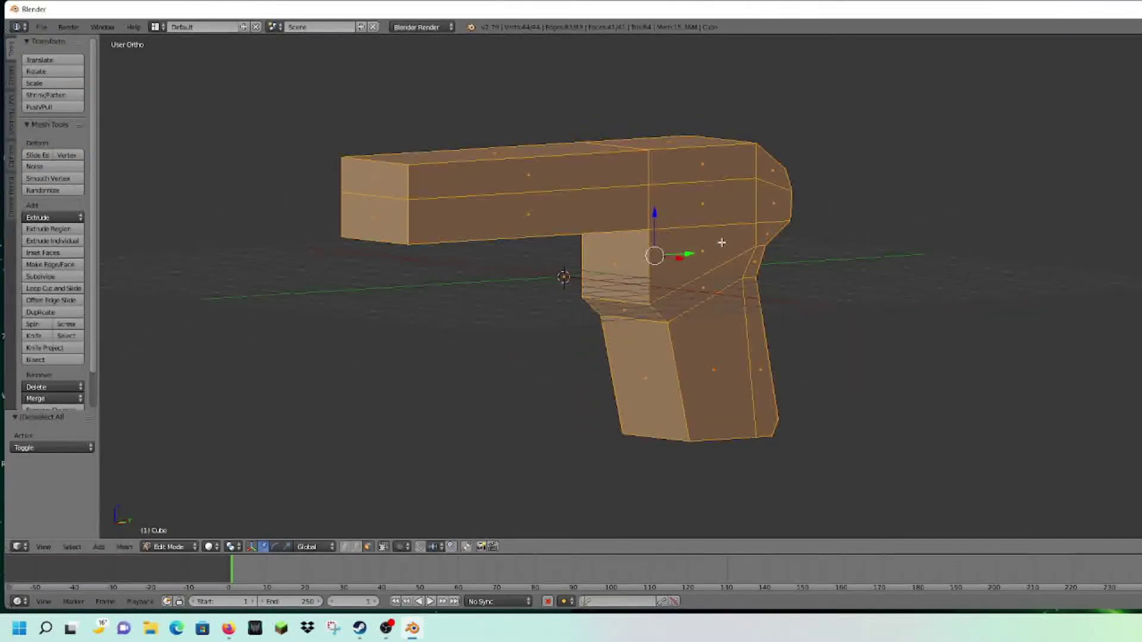
# Turn the view from the pistol's side to its front end and examine the body's width
pyautogui.press('KP_3')
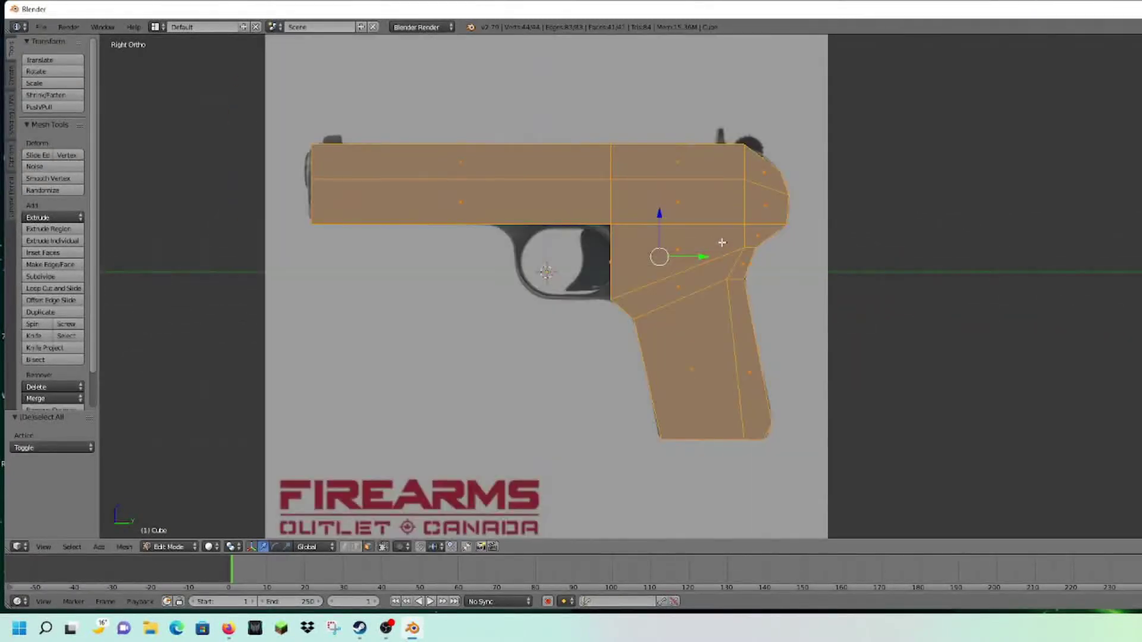
pyautogui.press('KP_6')
pyautogui.press('KP_6')
pyautogui.press('KP_6')
pyautogui.press('KP_6')
pyautogui.press('KP_6')
pyautogui.press('KP_6')
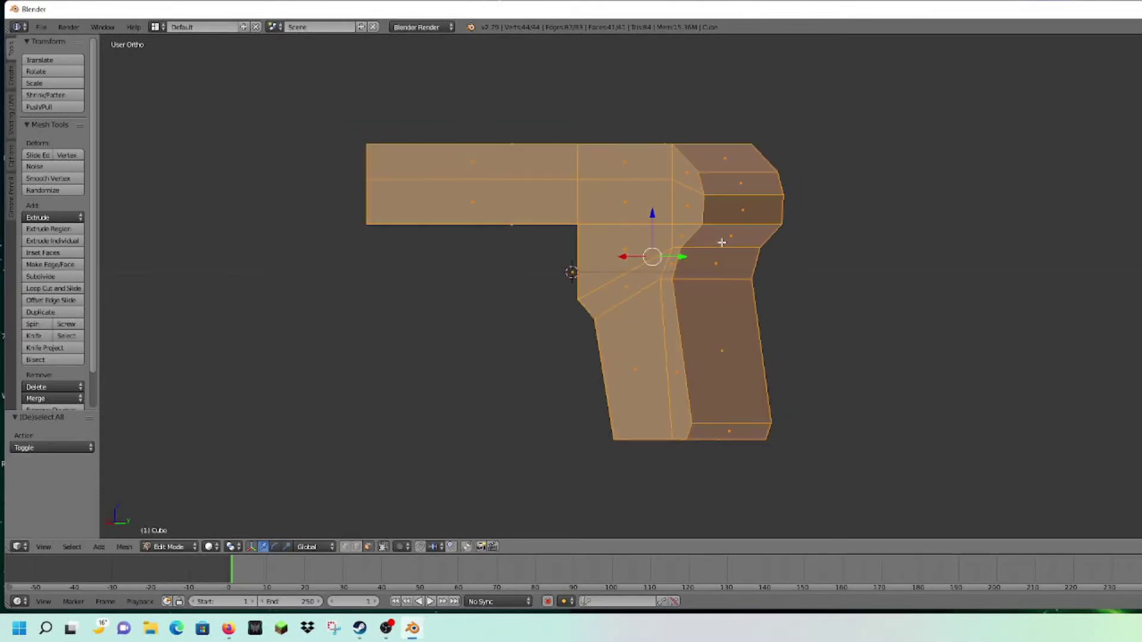
pyautogui.press('KP_6')
pyautogui.press('KP_6')
pyautogui.press('KP_6')
pyautogui.press('KP_6')
pyautogui.press('KP_6')
pyautogui.press('KP_6')
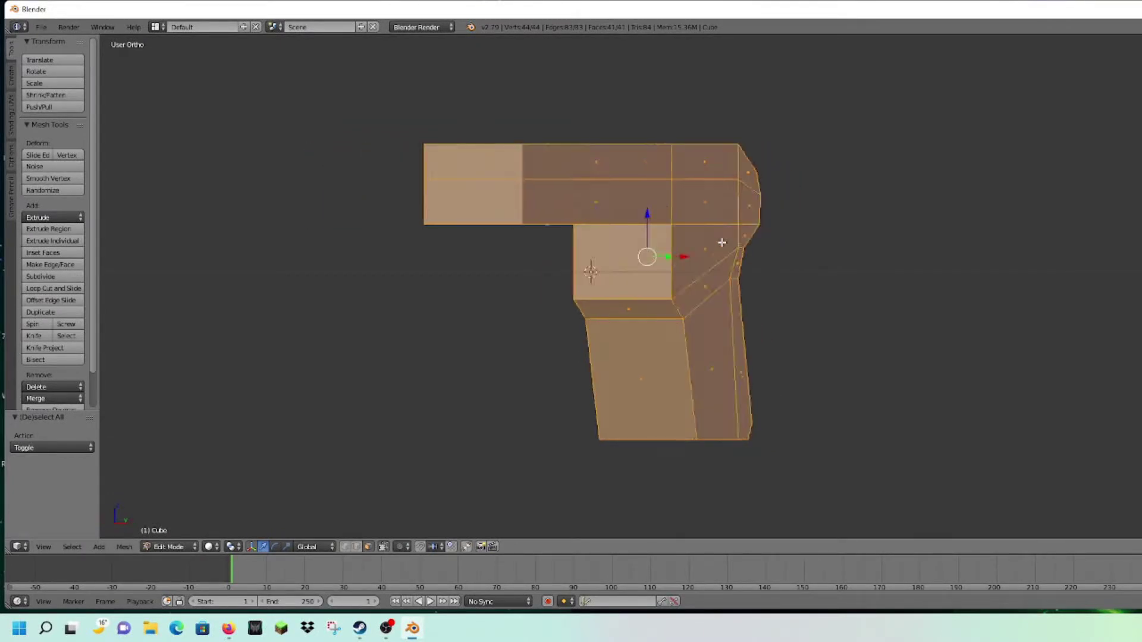
pyautogui.press('KP_6')
pyautogui.press('KP_6')
pyautogui.press('KP_6')
pyautogui.press('KP_6')
pyautogui.press('KP_6')
pyautogui.press('KP_6')
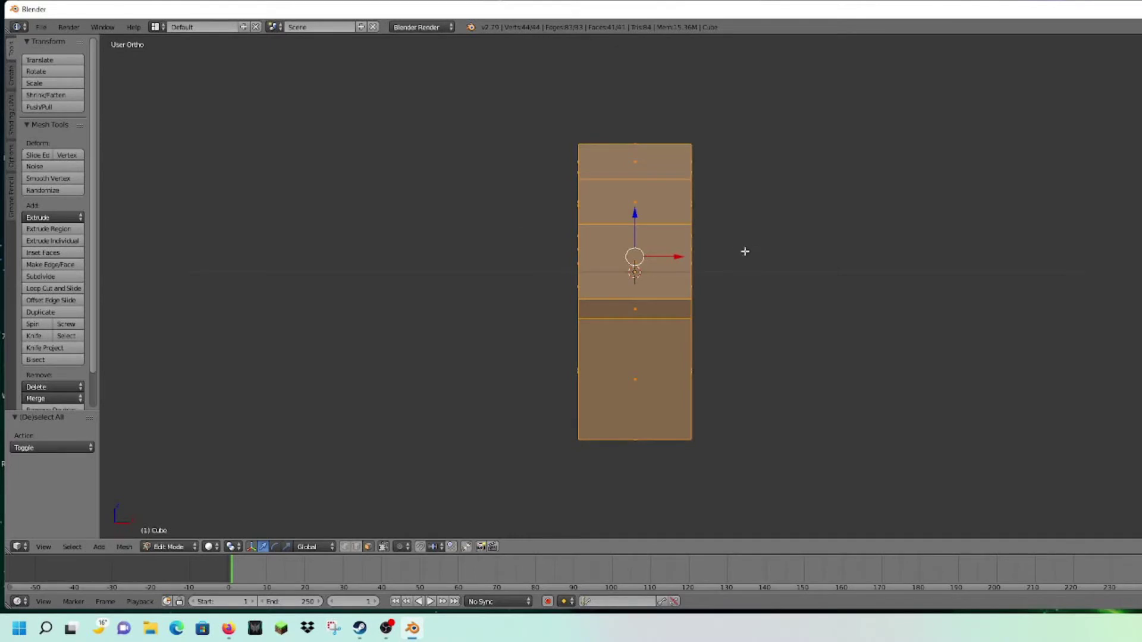
pyautogui.scroll(4, 773, 241)
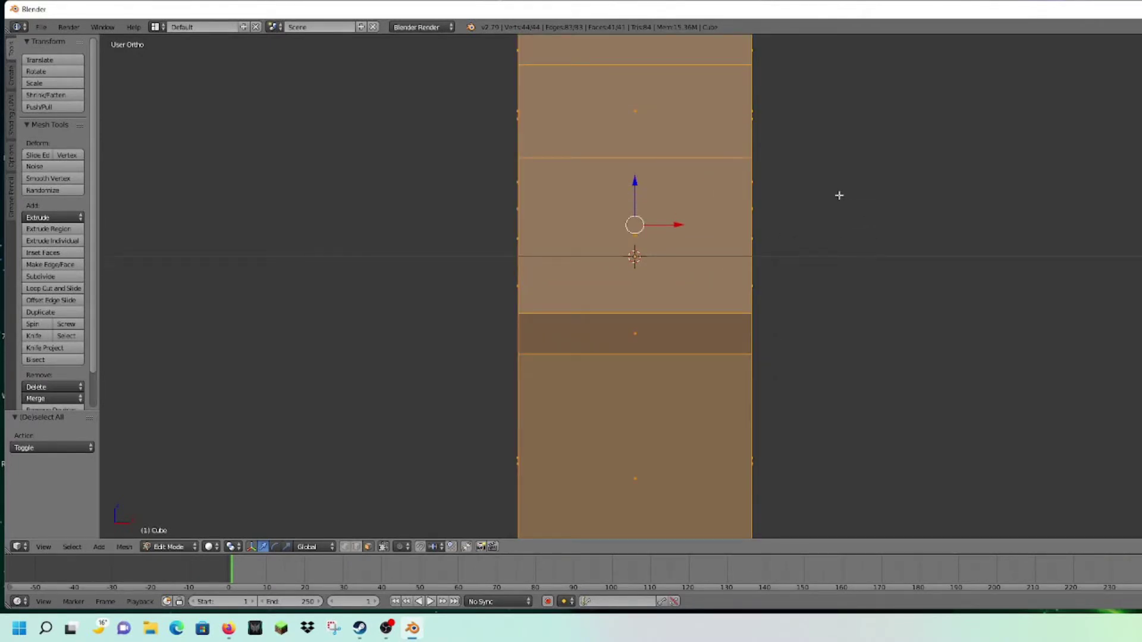
pyautogui.scroll(-4, 839, 195)
pyautogui.keyDown('shift'); pyautogui.moveTo(793, 217); pyautogui.dragTo(875, 236, button='middle'); pyautogui.keyUp('shift')
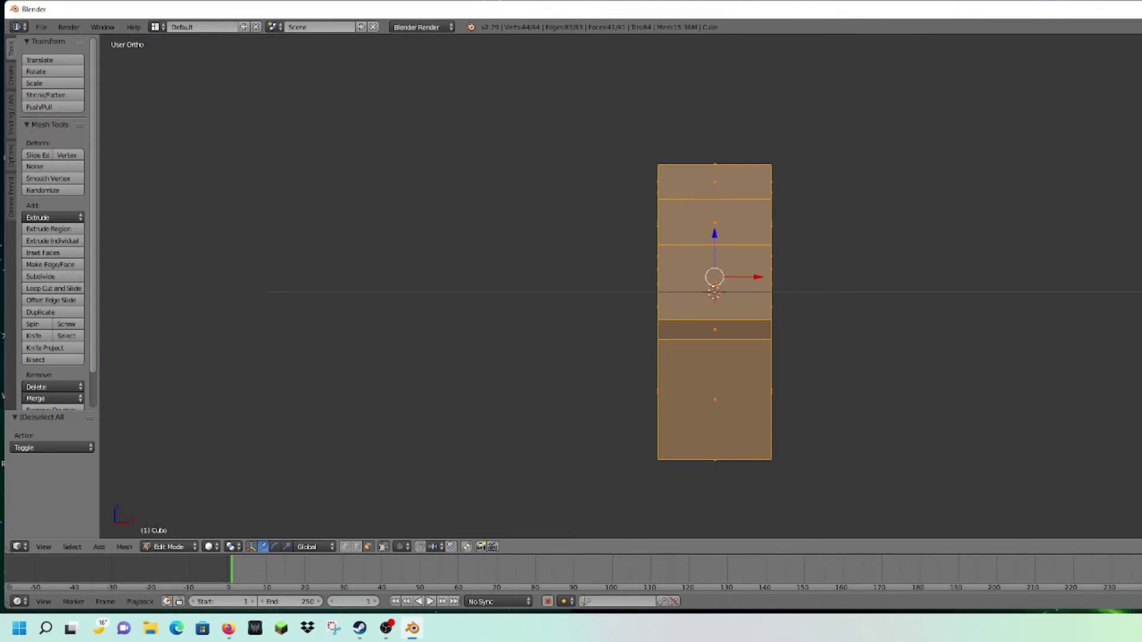
# Scale the whole pistol mesh by 0.505 along X to thin it, and return to the right side view
pyautogui.press('s')
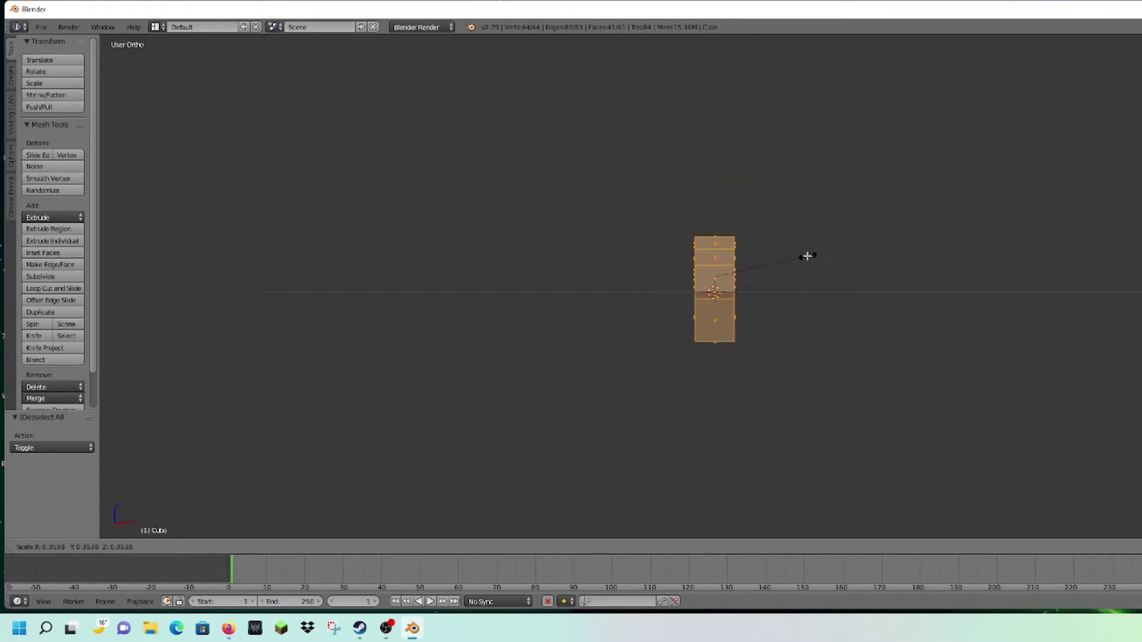
pyautogui.press('Escape')
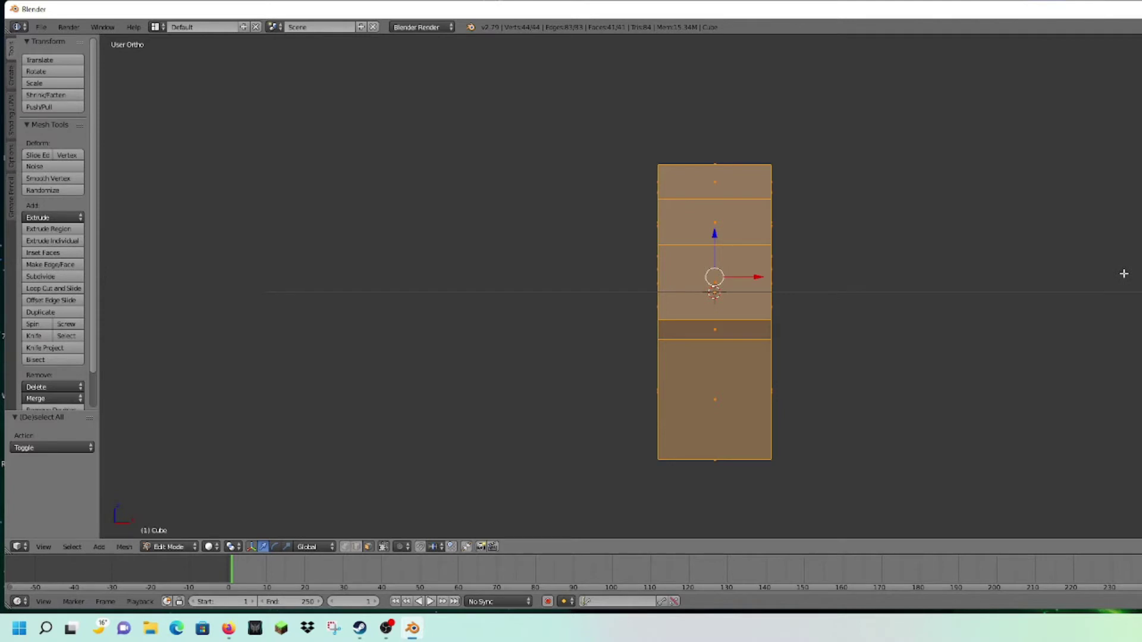
pyautogui.press('s')
pyautogui.press('x')
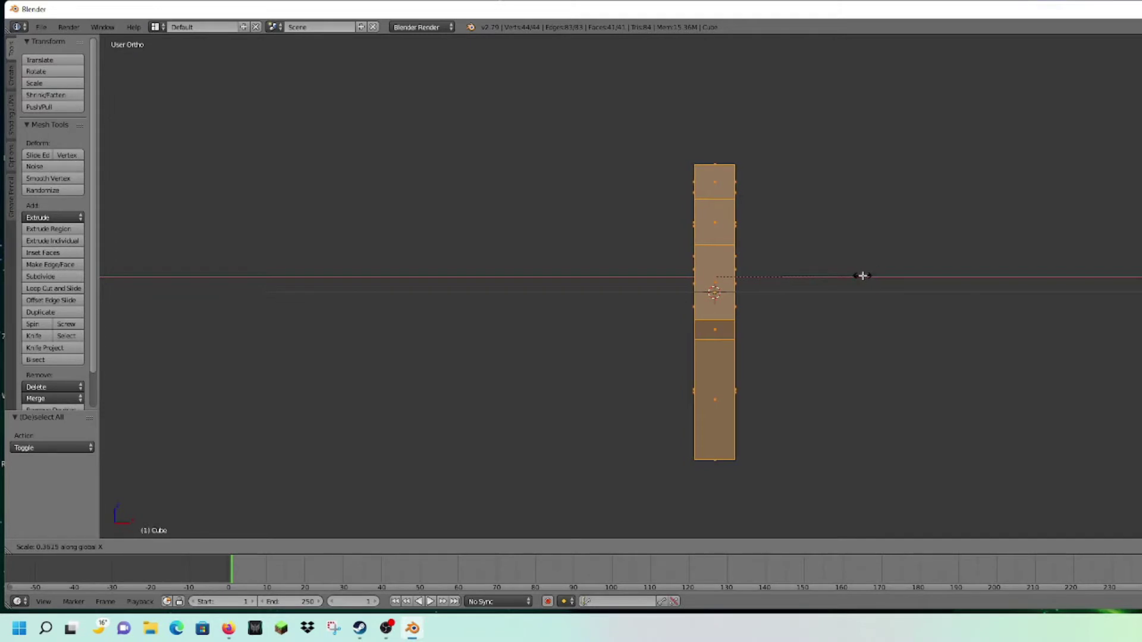
pyautogui.click(920, 285)
pyautogui.moveTo(1085, 243); pyautogui.dragTo(870, 280, button='middle')
pyautogui.press('KP_5')
pyautogui.press('KP_3')
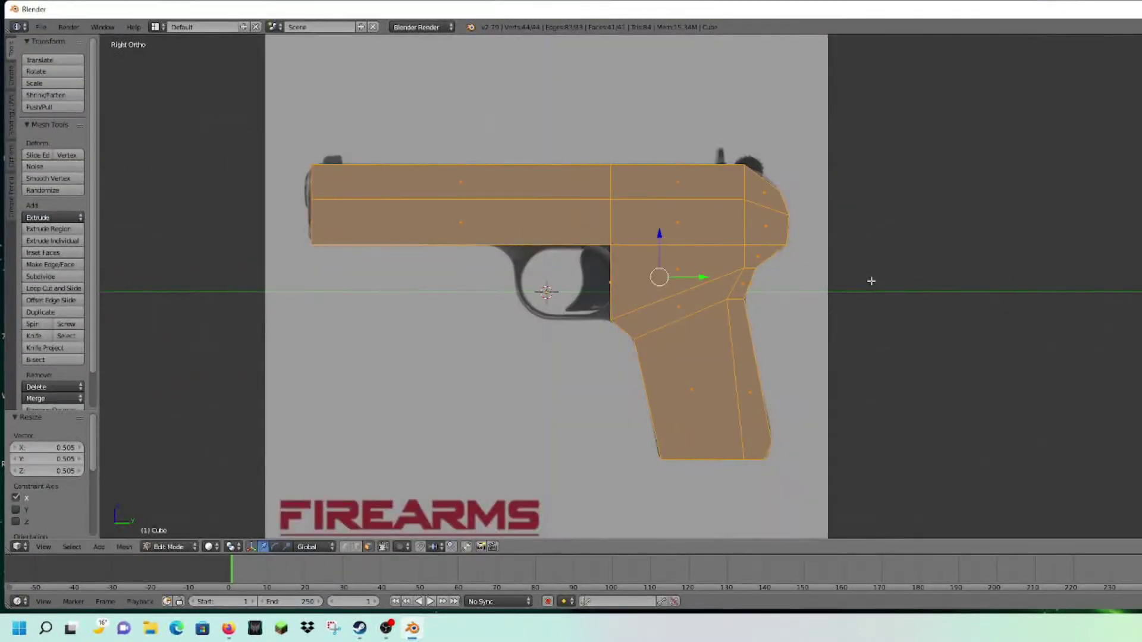
# Deselect the mesh and examine the slide, trigger area and grip against the reference image from the right side
pyautogui.press('a')
pyautogui.scroll(3, 622, 221)
pyautogui.keyDown('shift'); pyautogui.moveTo(838, 154); pyautogui.dragTo(1019, 99, button='middle'); pyautogui.keyUp('shift')
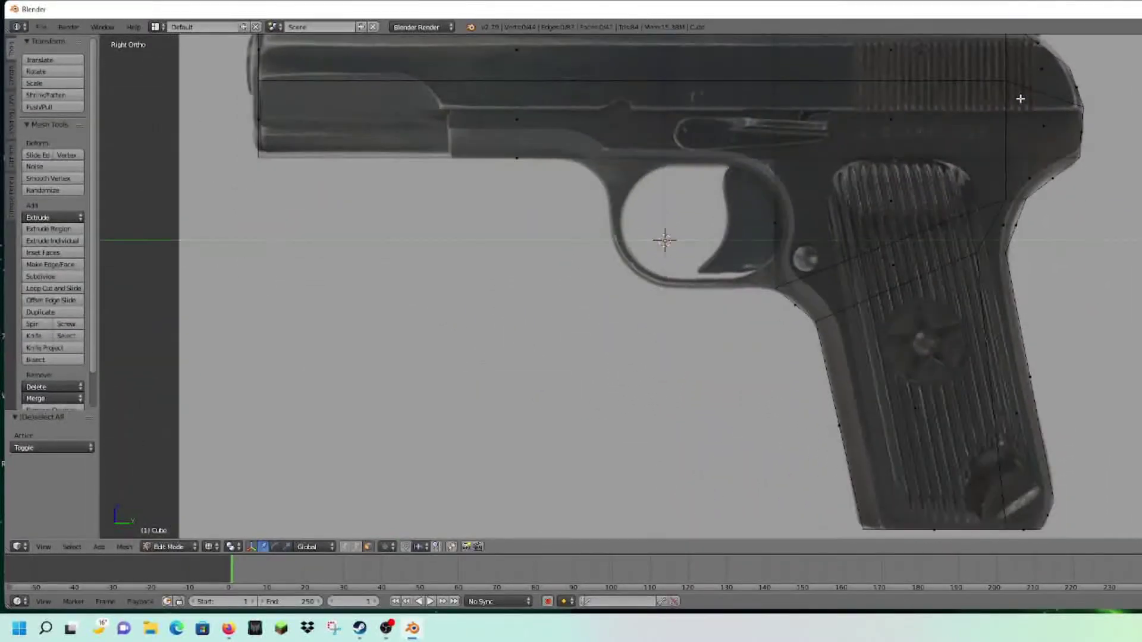
pyautogui.scroll(-3, 1019, 98)
pyautogui.moveTo(999, 140); pyautogui.dragTo(442, 139, button='middle')
pyautogui.press('KP_3')
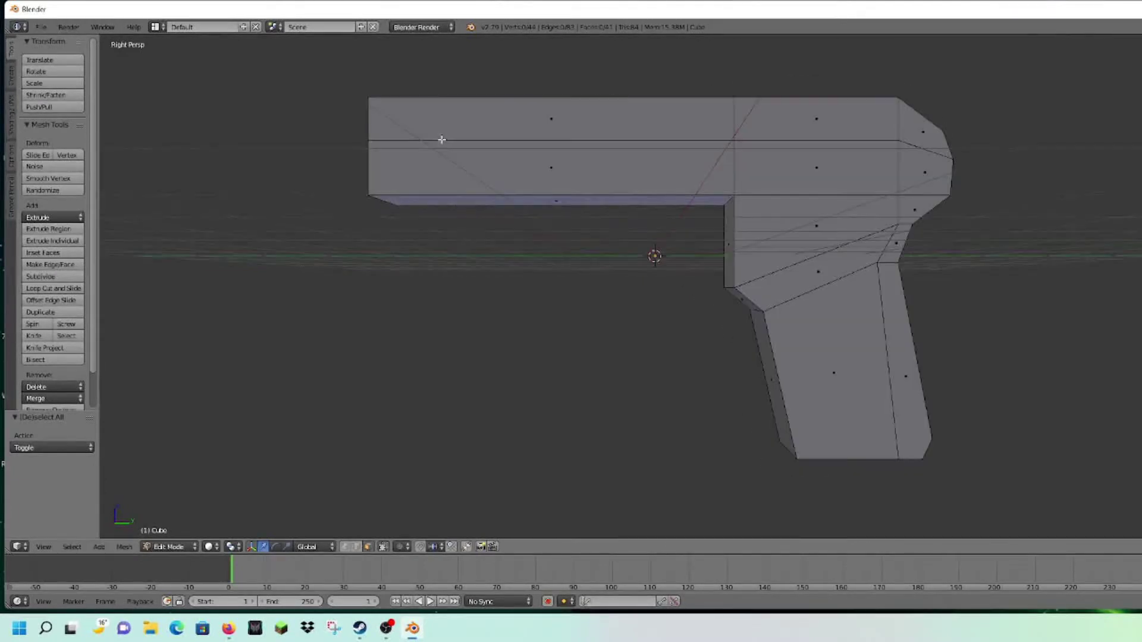
pyautogui.scroll(4, 468, 152)
pyautogui.keyDown('shift'); pyautogui.moveTo(575, 138); pyautogui.dragTo(579, 346, button='middle'); pyautogui.keyUp('shift')
pyautogui.keyDown('shift'); pyautogui.moveTo(887, 303); pyautogui.dragTo(627, 266, button='middle'); pyautogui.keyUp('shift')
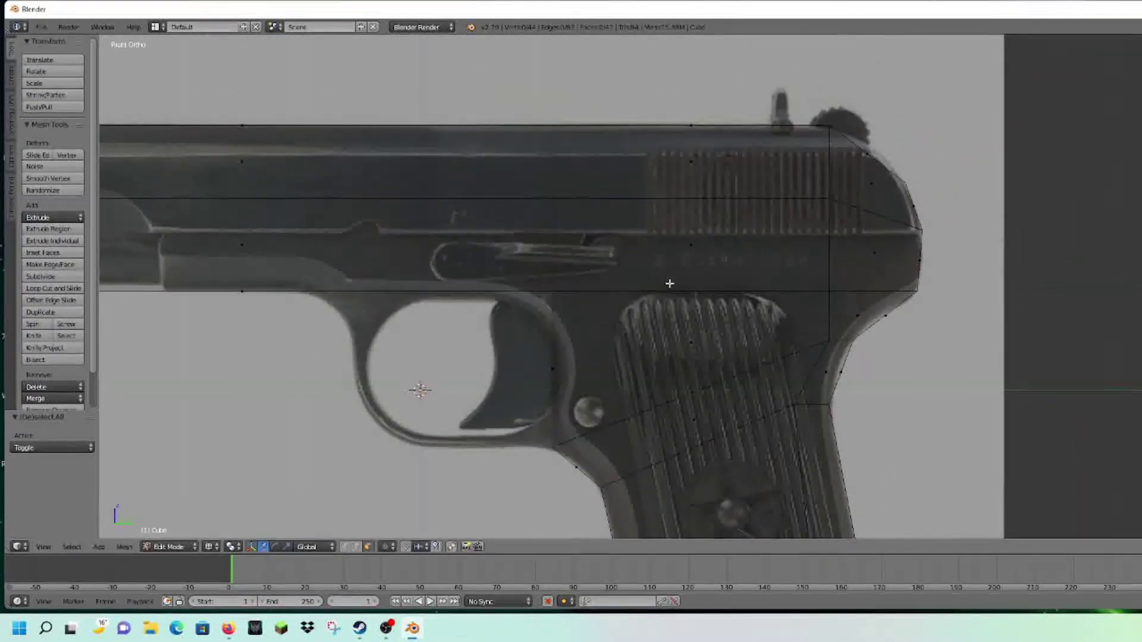
pyautogui.scroll(-6, 670, 283)
pyautogui.scroll(2, 670, 280)
pyautogui.keyDown('shift'); pyautogui.moveTo(670, 272); pyautogui.dragTo(881, 260, button='middle'); pyautogui.keyUp('shift')
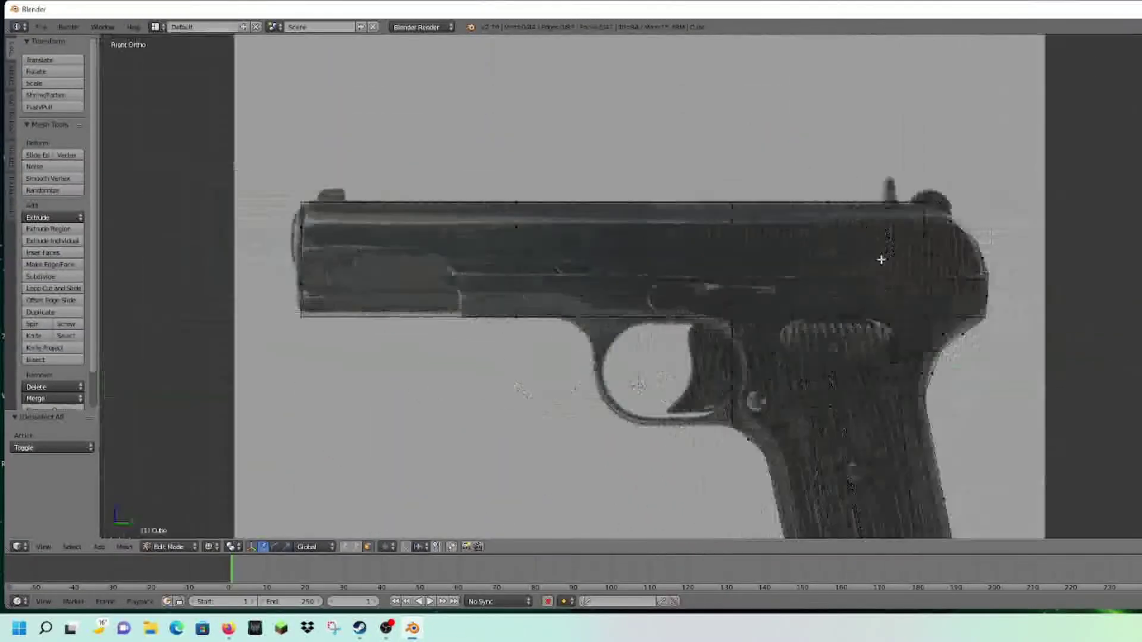
pyautogui.scroll(1, 880, 259)
pyautogui.keyDown('shift'); pyautogui.moveTo(823, 346); pyautogui.dragTo(670, 316, button='middle'); pyautogui.keyUp('shift')
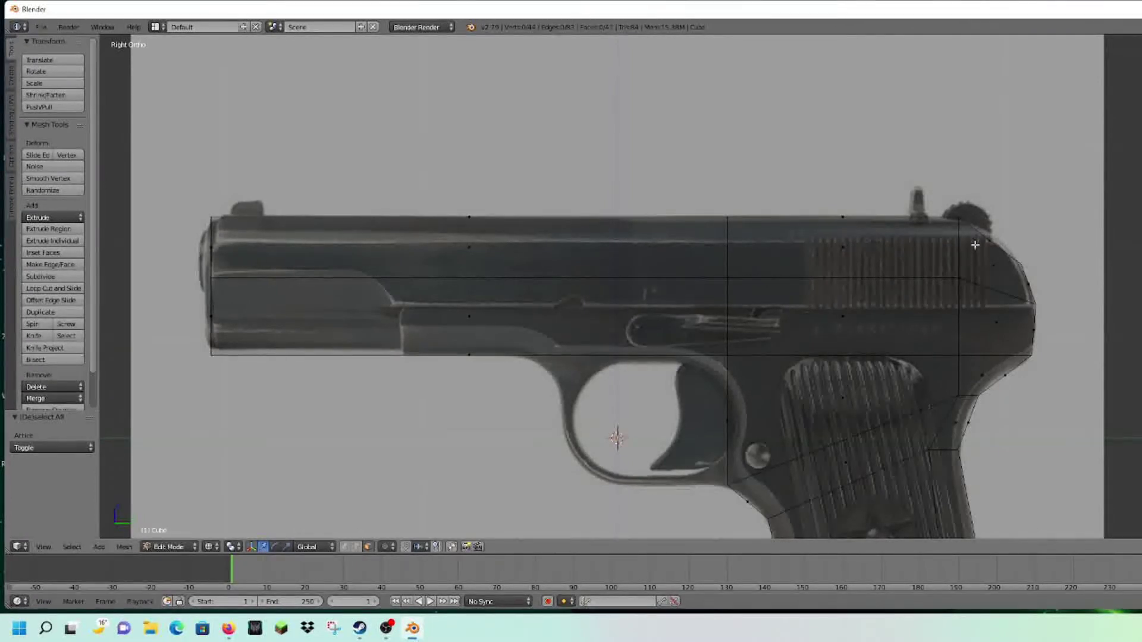
# Add a lengthwise loop cut around the upper slide and slide it to the reference's bevel line below the top edge
pyautogui.hotkey('ctrl', 'r')
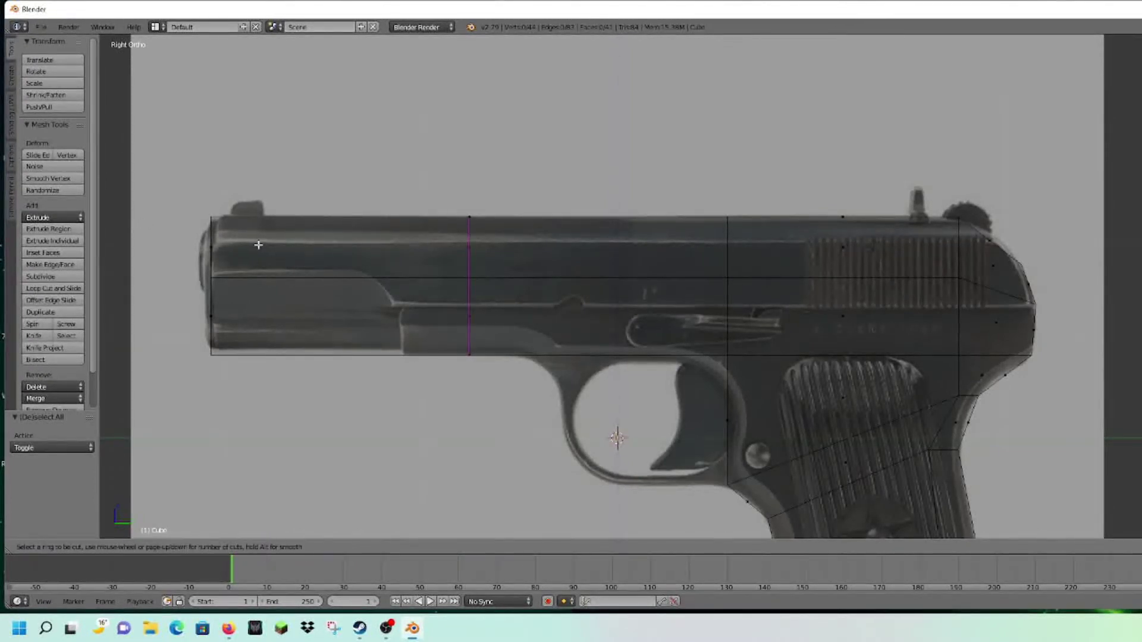
pyautogui.click(219, 243)
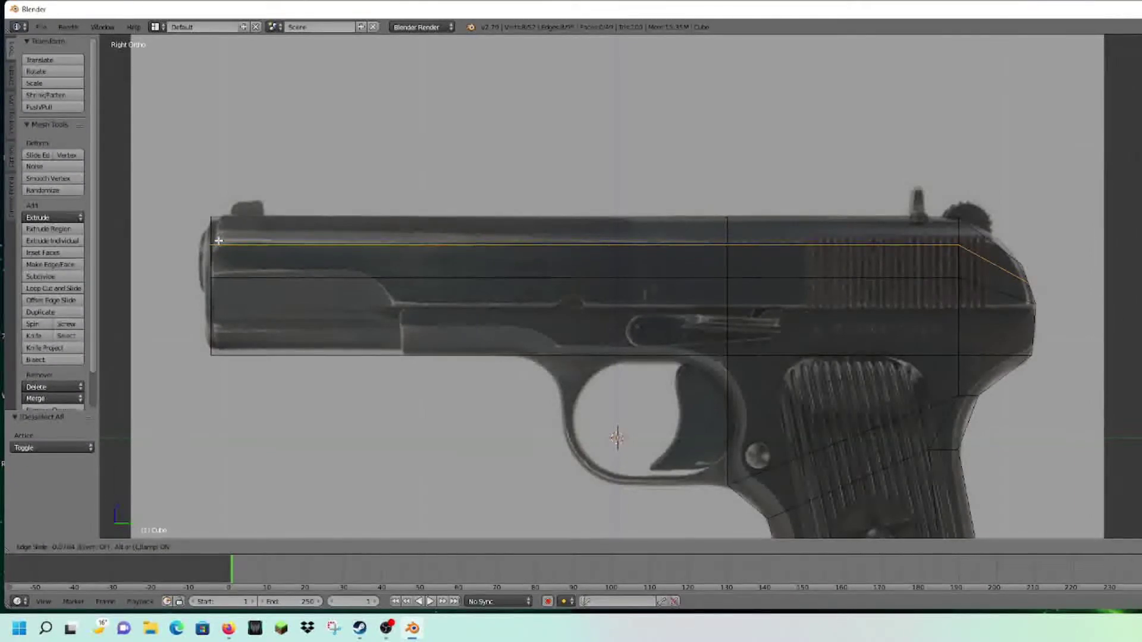
pyautogui.click(224, 235)
pyautogui.scroll(6, 599, 257)
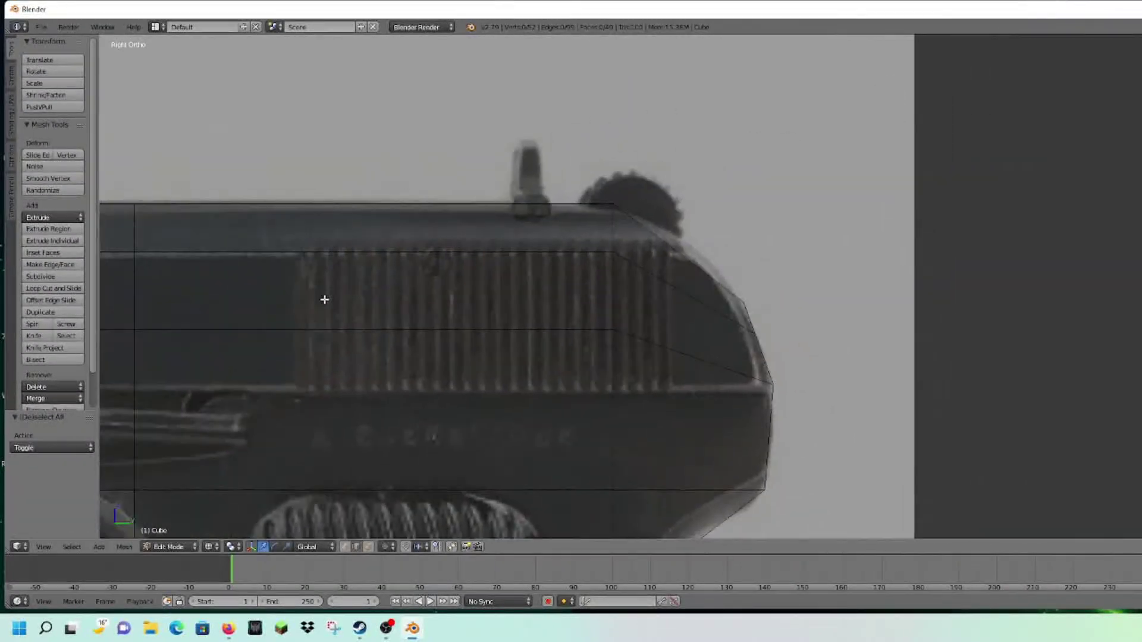
pyautogui.keyDown('shift'); pyautogui.moveTo(324, 299); pyautogui.dragTo(633, 310, button='middle'); pyautogui.keyUp('shift')
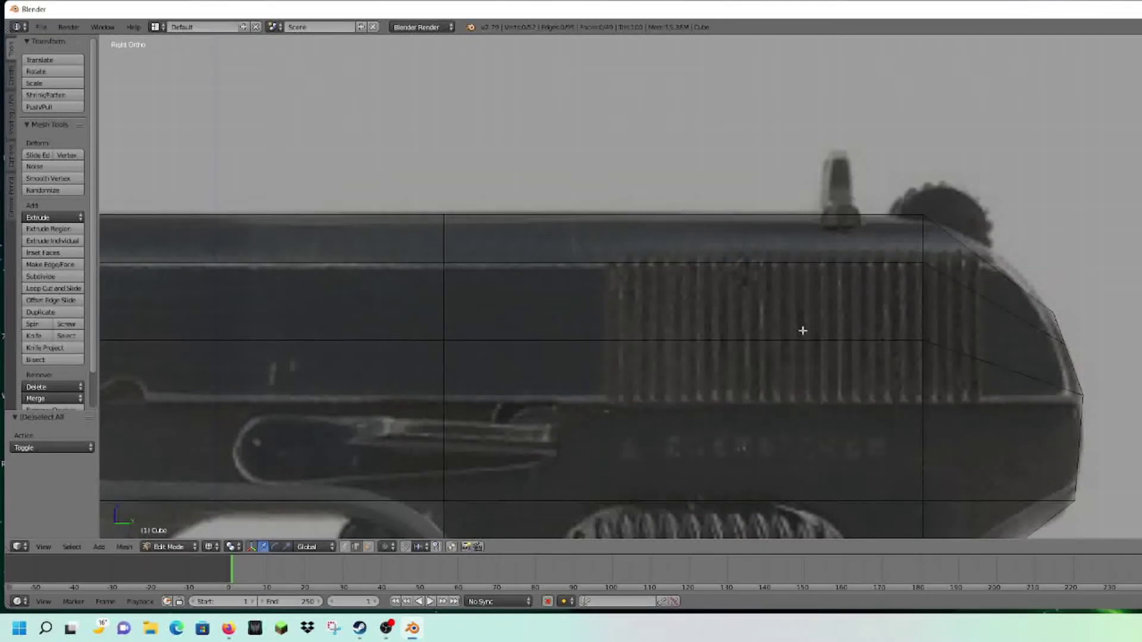
pyautogui.press('a')
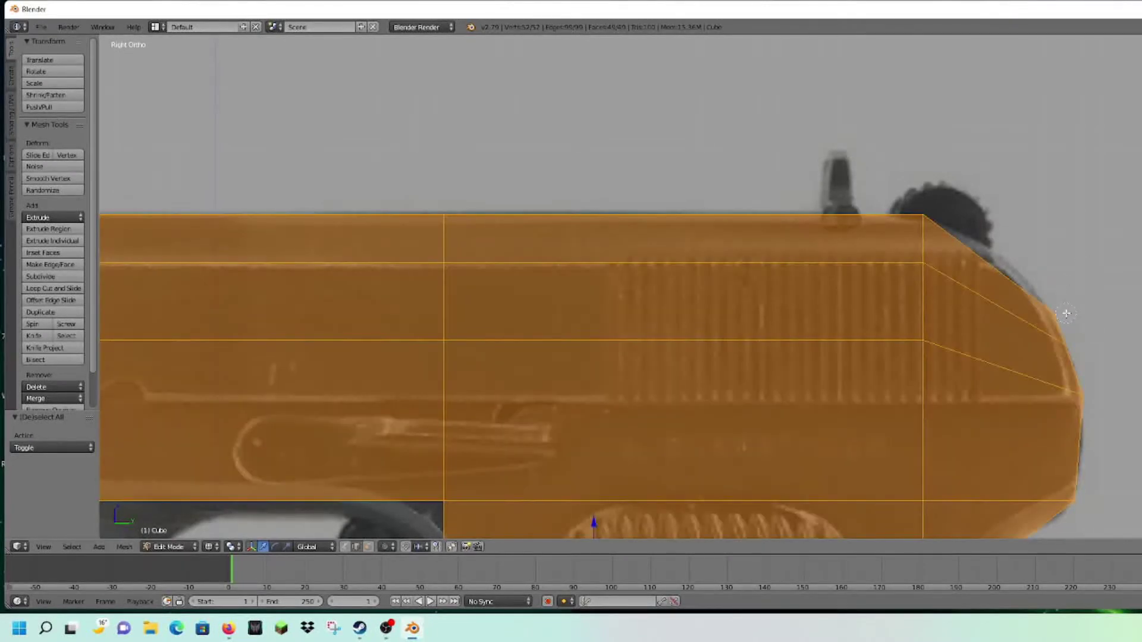
pyautogui.press('a')
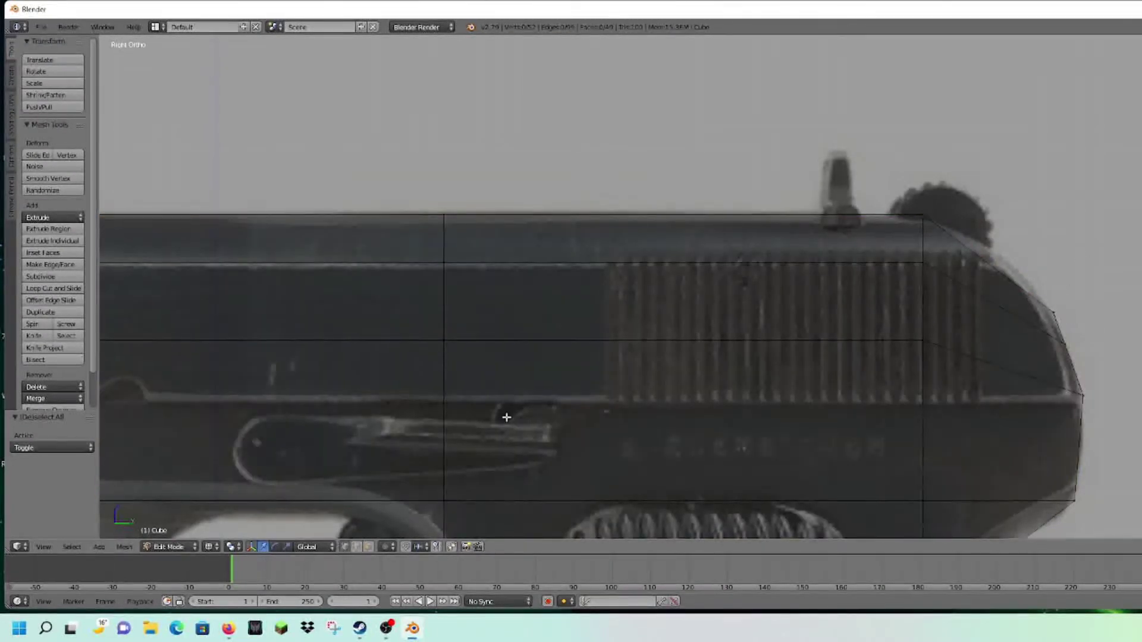
pyautogui.press('a')
pyautogui.press('a')
pyautogui.keyDown('shift'); pyautogui.moveTo(954, 264); pyautogui.dragTo(712, 223, button='middle'); pyautogui.keyUp('shift')
pyautogui.scroll(1, 712, 223)
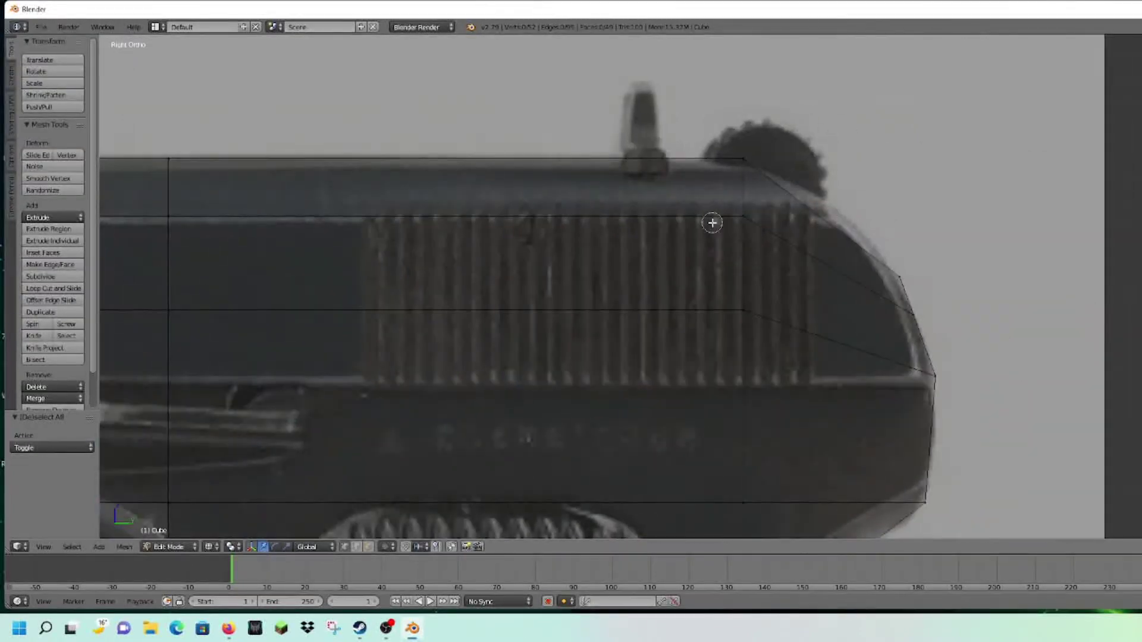
pyautogui.rightClick(750, 217)
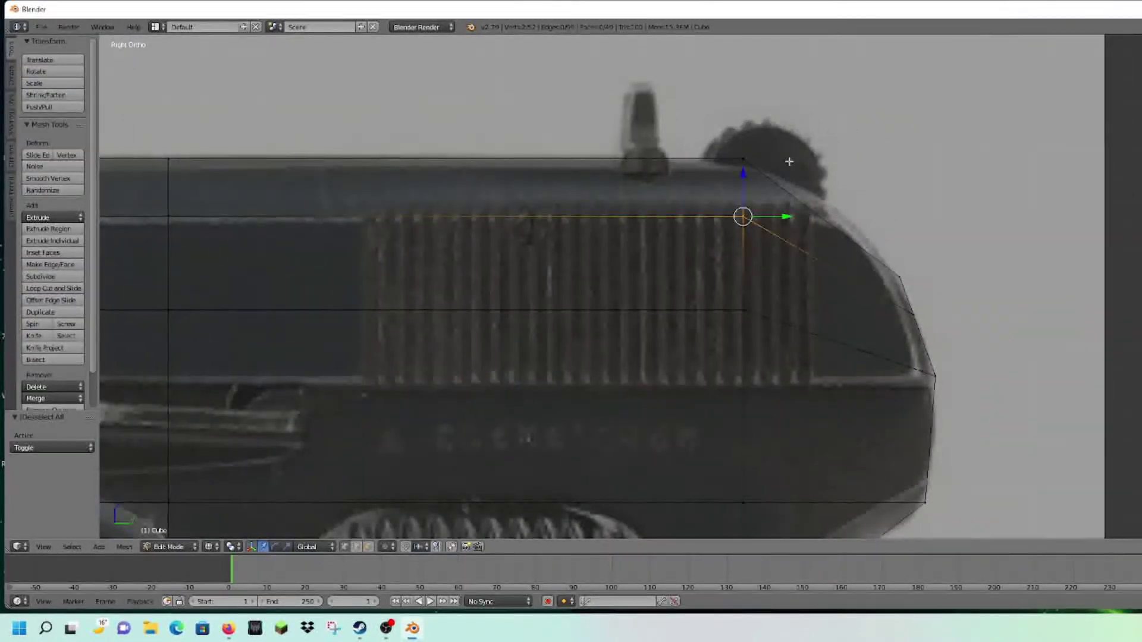
pyautogui.moveTo(746, 170); pyautogui.dragTo(748, 167)
pyautogui.hotkey('ctrl', 'z')
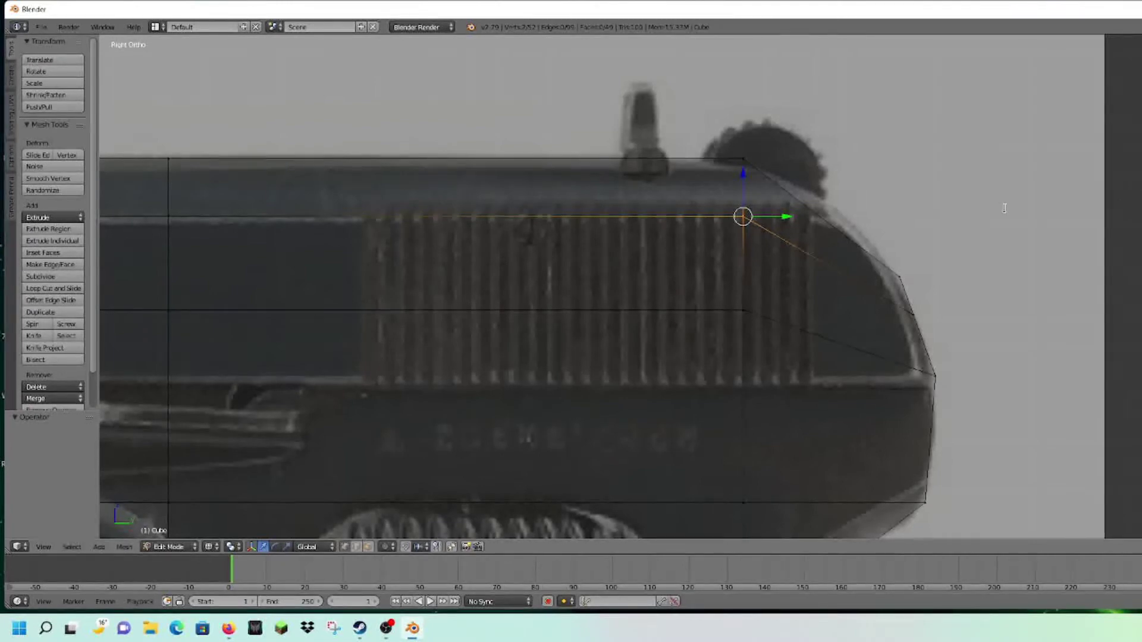
pyautogui.press('Tab')
pyautogui.press('Tab')
pyautogui.press('a')
# Move the slide's upper rear corner edge up along Z and forward along Y onto the start of the reference's rear curve
pyautogui.rightClick(902, 274)
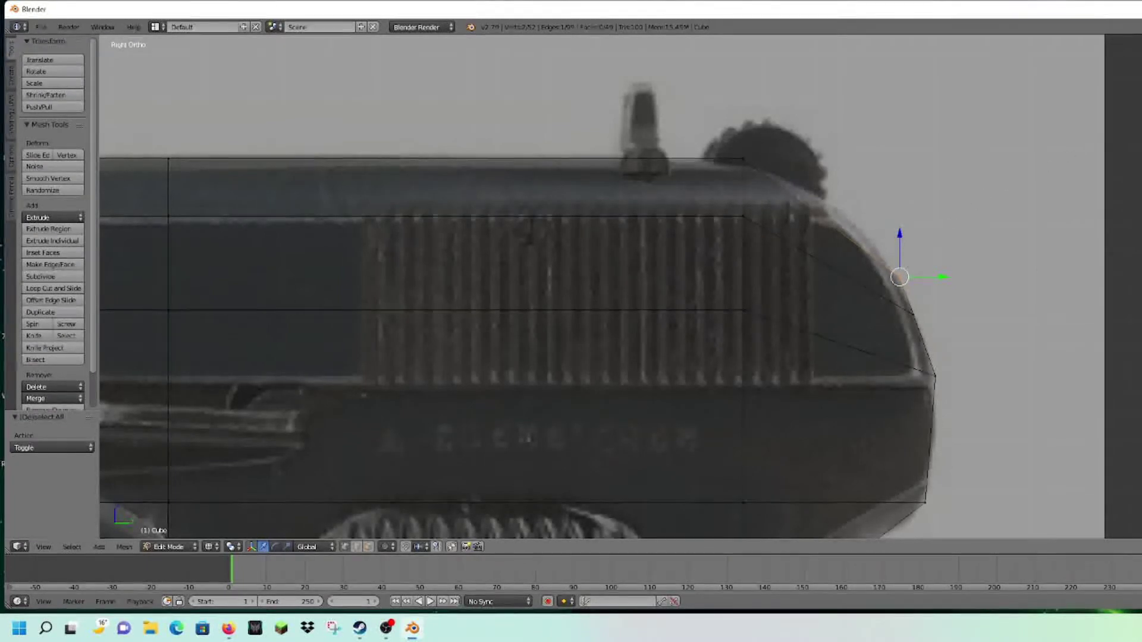
pyautogui.moveTo(899, 256); pyautogui.dragTo(899, 195)
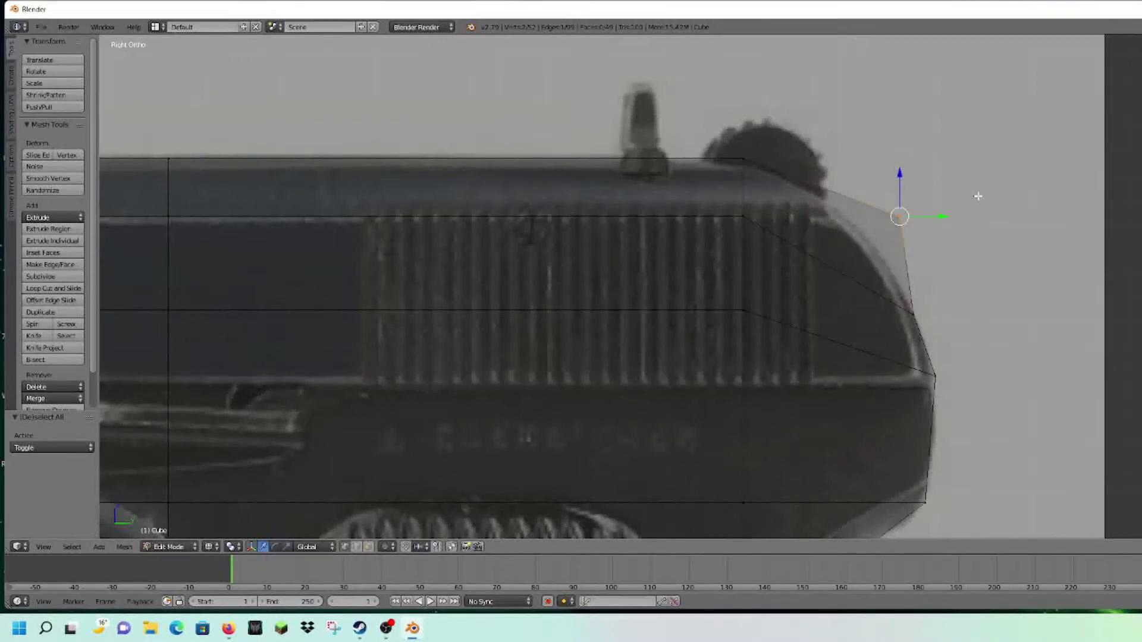
pyautogui.press('a')
pyautogui.rightClick(900, 216)
pyautogui.press('g')
pyautogui.press('y')
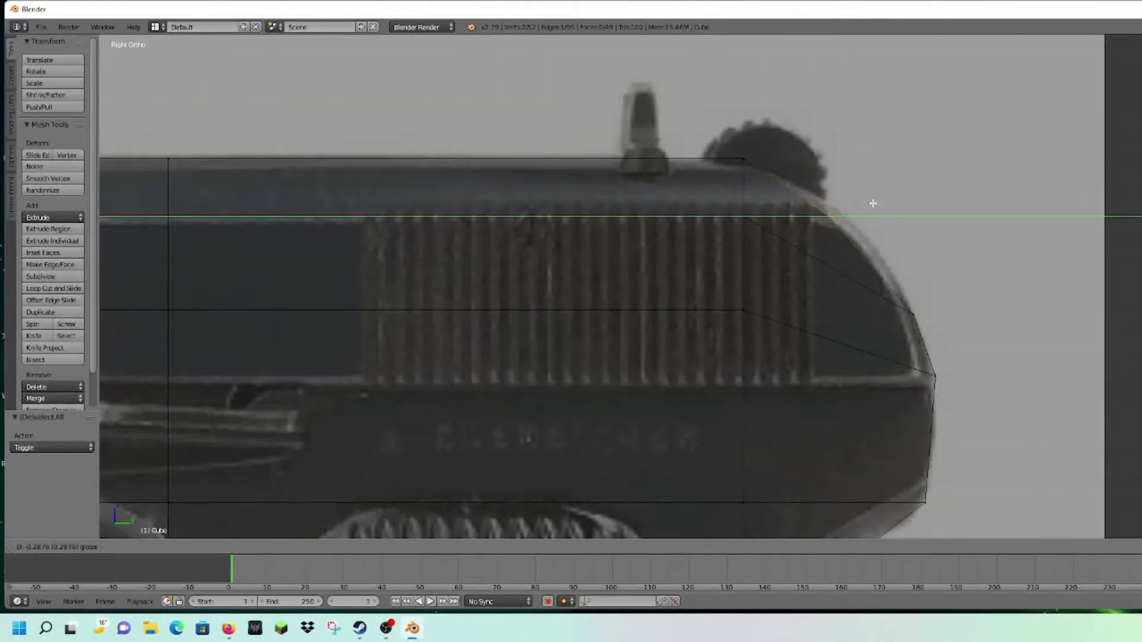
pyautogui.click(872, 203)
# Select the rear edge of the new slide loop and raise it along Z above the reference's rear curve
pyautogui.press('a')
pyautogui.press('c')
pyautogui.click(907, 297)
pyautogui.press('Escape')
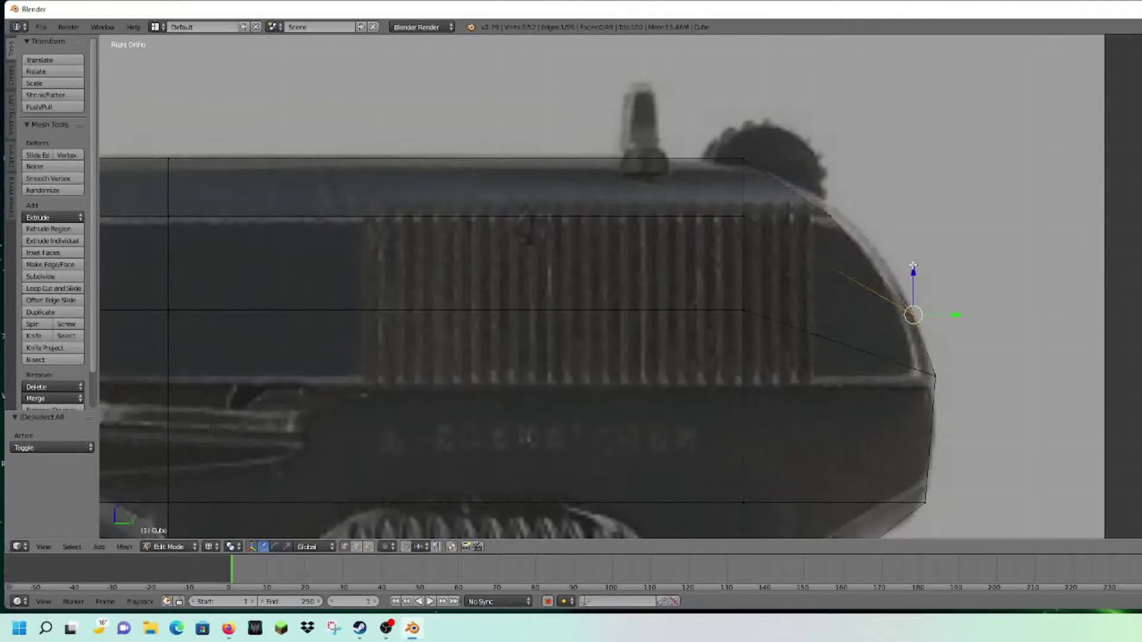
pyautogui.press('g')
pyautogui.press('z')
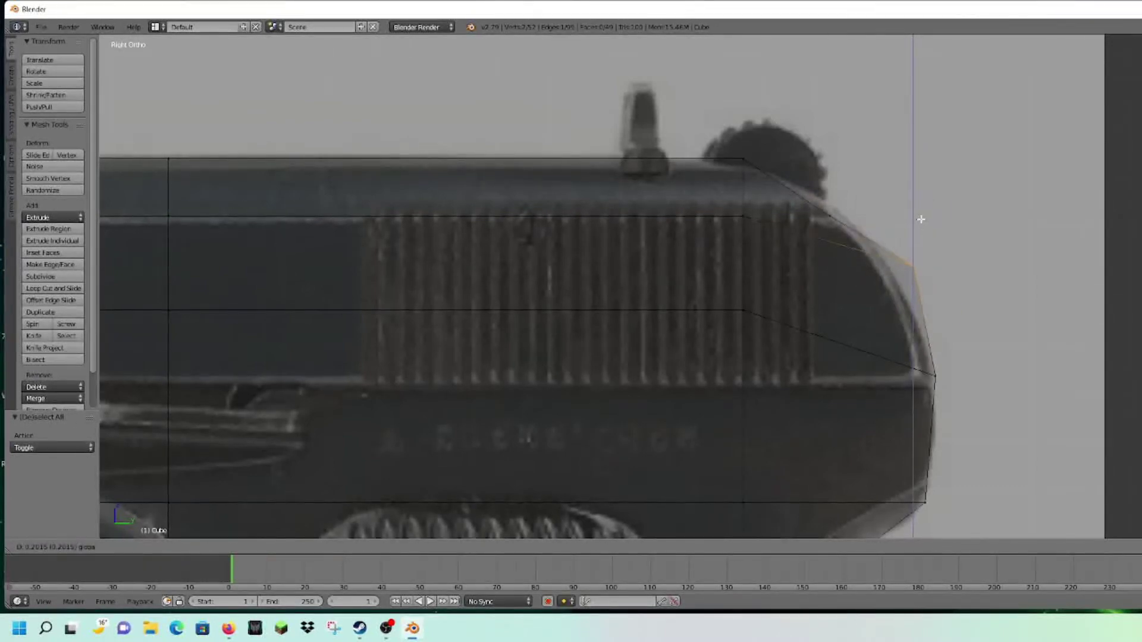
pyautogui.click(921, 237)
# Shift the loop's rear edge -0.125 along Y, adjust it 0.008 along Z, and shift it another -0.042 along Y onto the reference curve
pyautogui.press('g')
pyautogui.press('y')
pyautogui.click(922, 273)
pyautogui.press('g')
pyautogui.press('z')
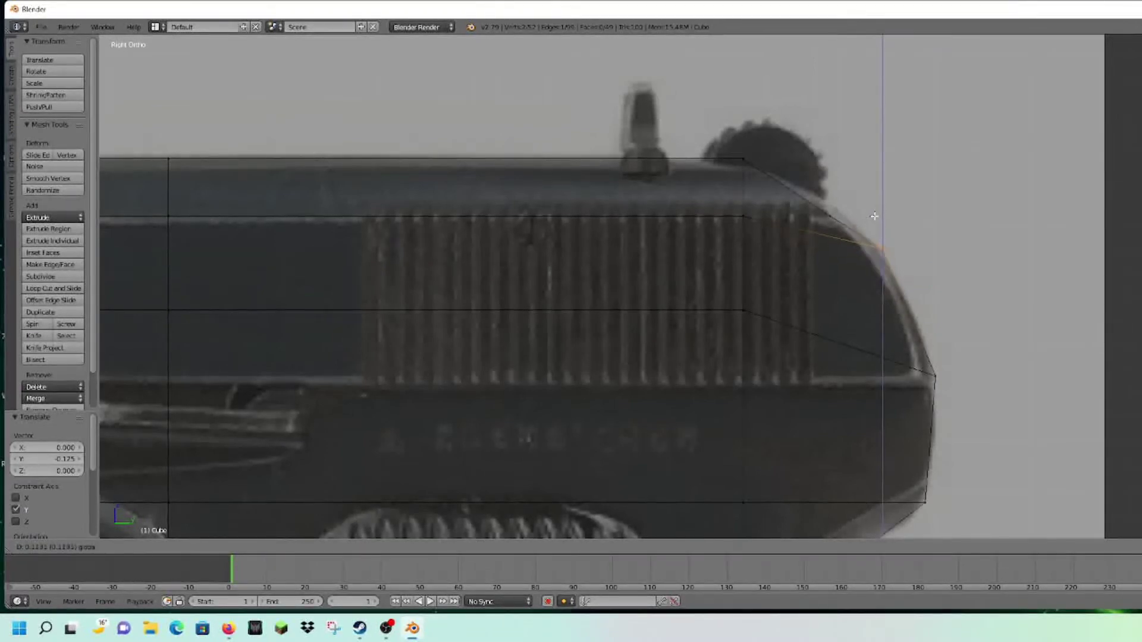
pyautogui.click(863, 222)
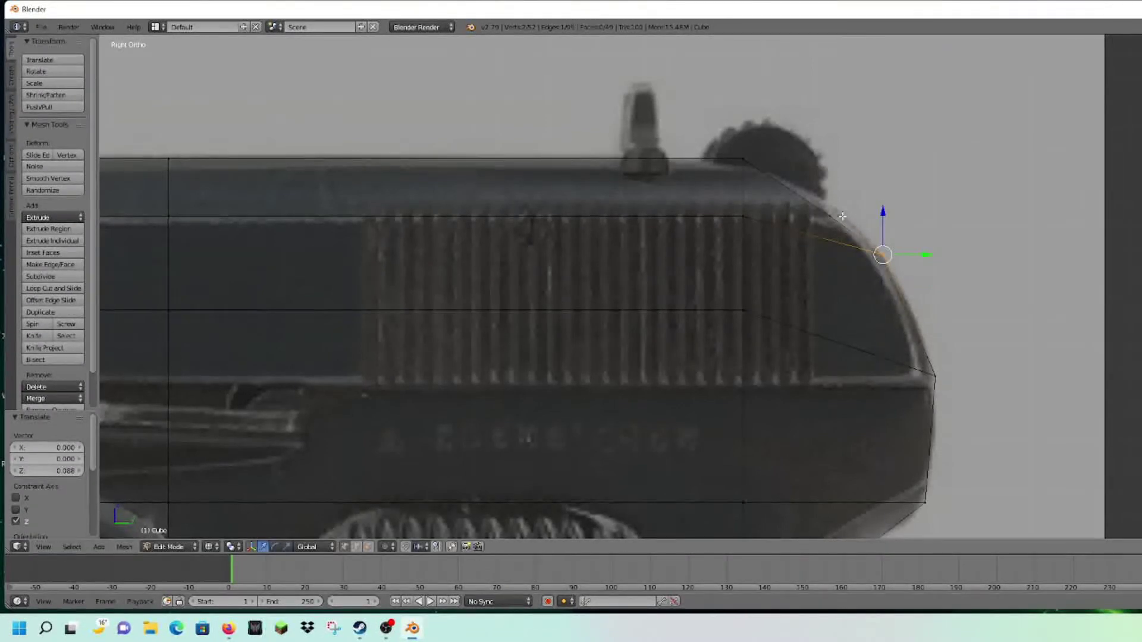
pyautogui.press('a')
pyautogui.hotkey('ctrl', 'z')
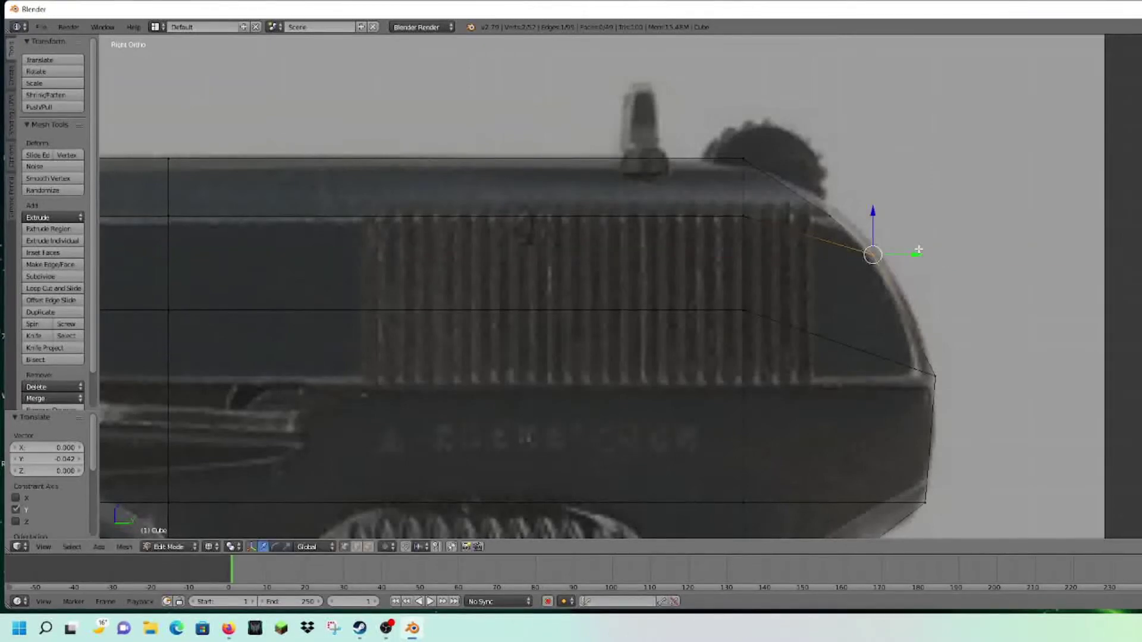
# Examine the reshaped rear of the slide in solid shading, and compare the slide with the reference image in wireframe
pyautogui.press('a')
pyautogui.press('z')
pyautogui.scroll(-4, 905, 256)
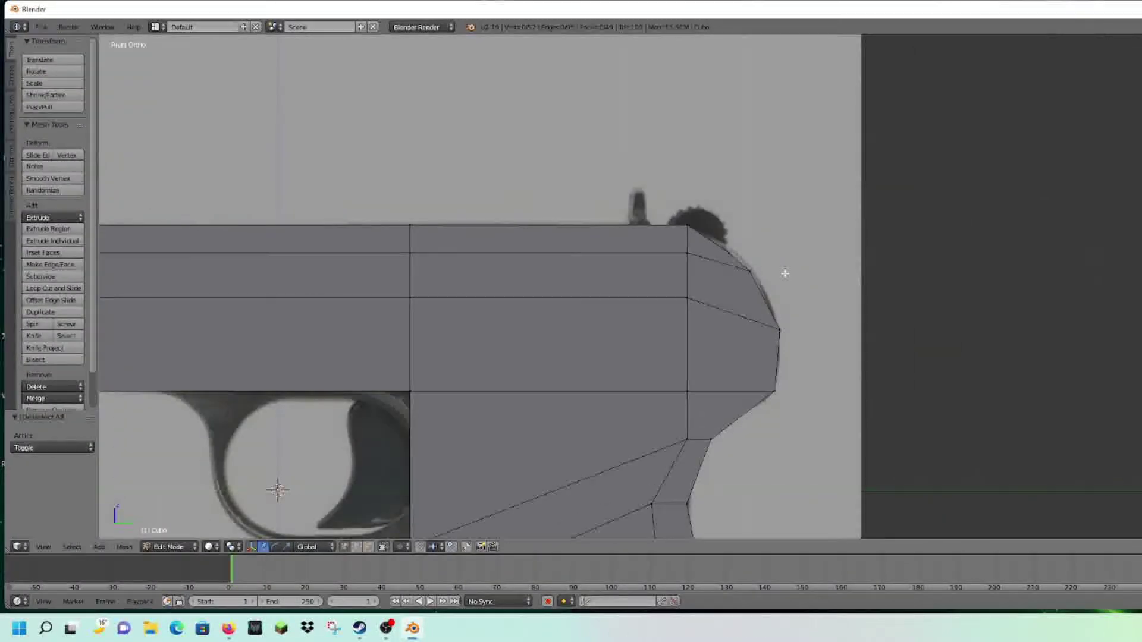
pyautogui.moveTo(785, 273); pyautogui.dragTo(657, 273, button='middle')
pyautogui.press('3')
pyautogui.scroll(6, 654, 274)
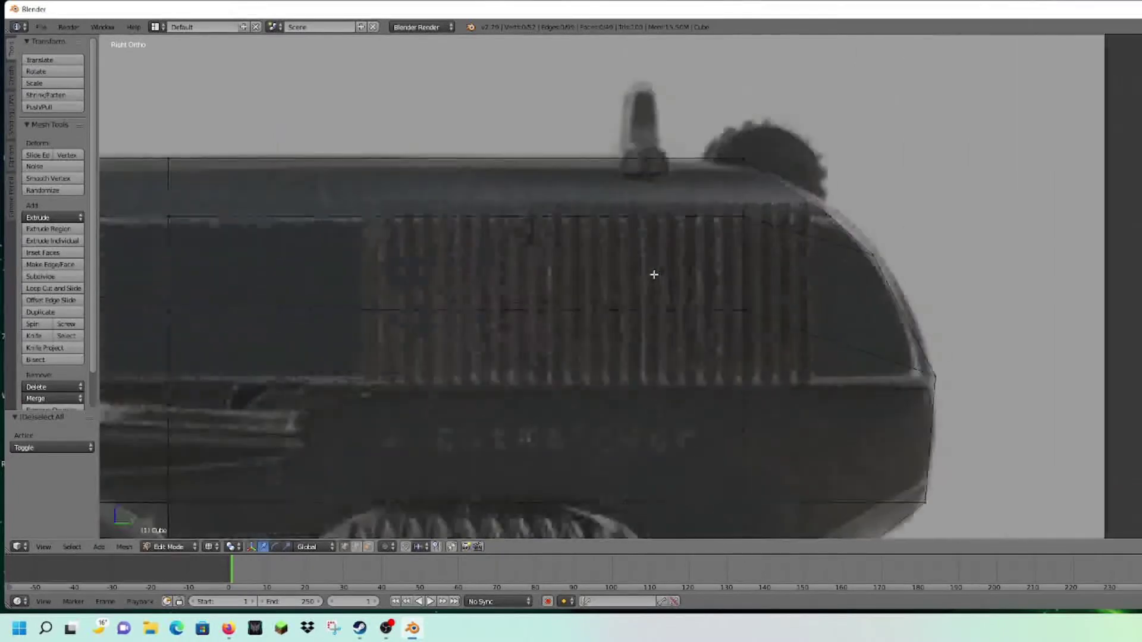
pyautogui.keyDown('shift'); pyautogui.moveTo(654, 274); pyautogui.dragTo(837, 309, button='middle'); pyautogui.keyUp('shift')
pyautogui.scroll(-6, 833, 303)
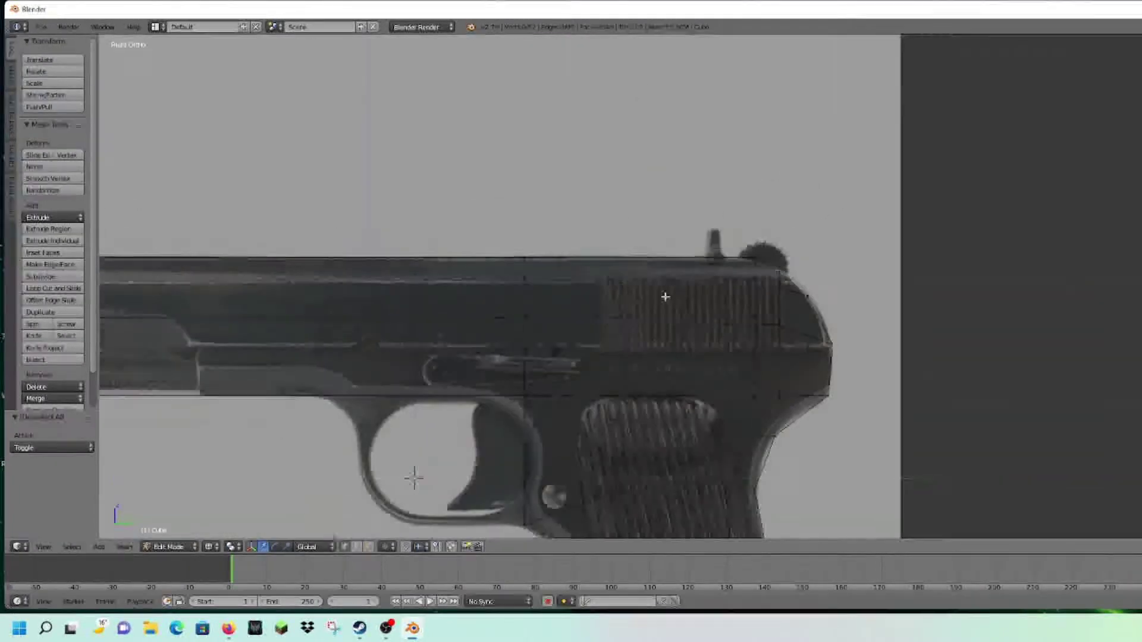
pyautogui.keyDown('shift'); pyautogui.moveTo(456, 377); pyautogui.dragTo(963, 377, button='middle'); pyautogui.keyUp('shift')
# Try to narrow the slide's two top faces by scaling them along X
pyautogui.rightClick(508, 252)
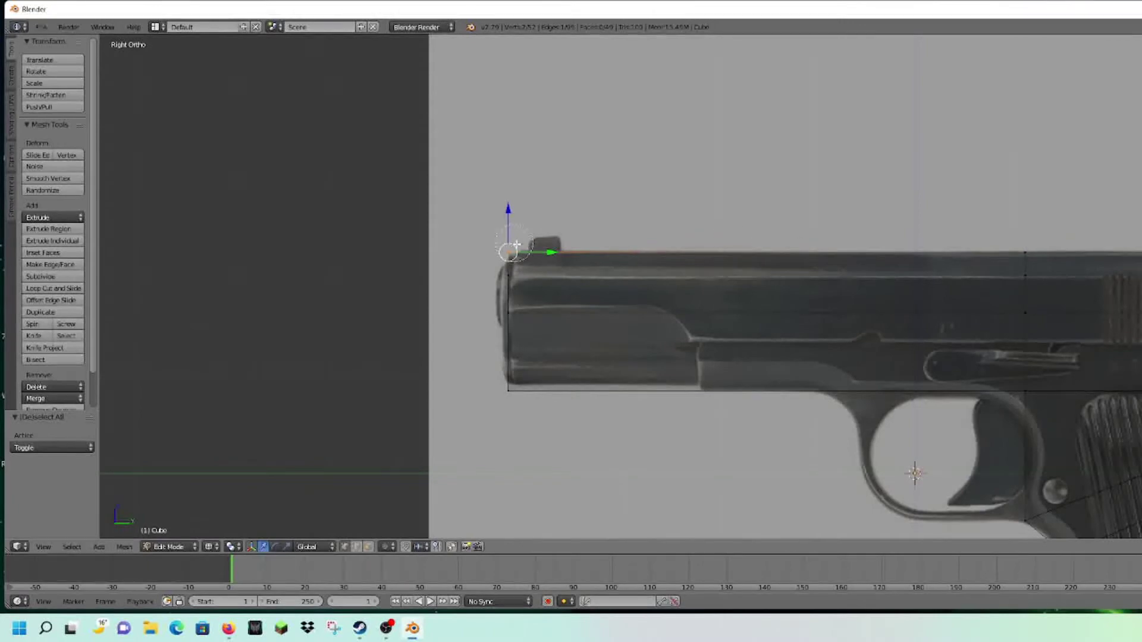
pyautogui.keyDown('ctrl'); pyautogui.scroll(-5, 508, 240); pyautogui.keyUp('ctrl')
pyautogui.keyDown('shift'); pyautogui.rightClick(606, 241); pyautogui.keyUp('shift')
pyautogui.keyDown('shift'); pyautogui.rightClick(837, 240); pyautogui.keyUp('shift')
pyautogui.moveTo(891, 225); pyautogui.dragTo(759, 238, button='middle')
pyautogui.press('s')
pyautogui.press('x')
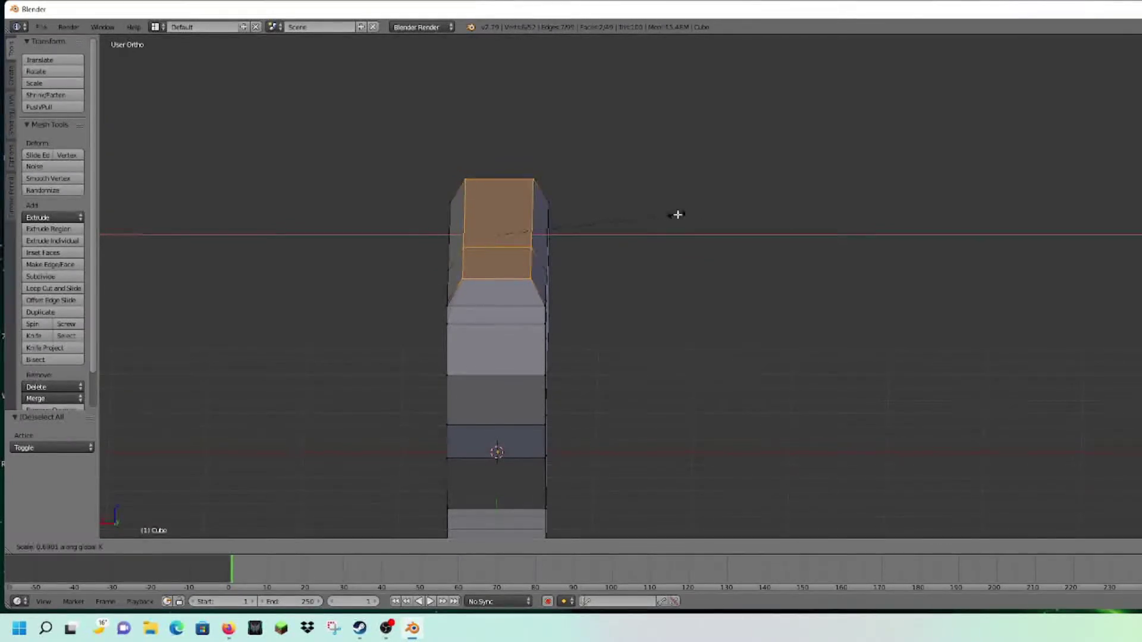
pyautogui.click(674, 215)
pyautogui.moveTo(674, 214); pyautogui.dragTo(936, 284, button='middle')
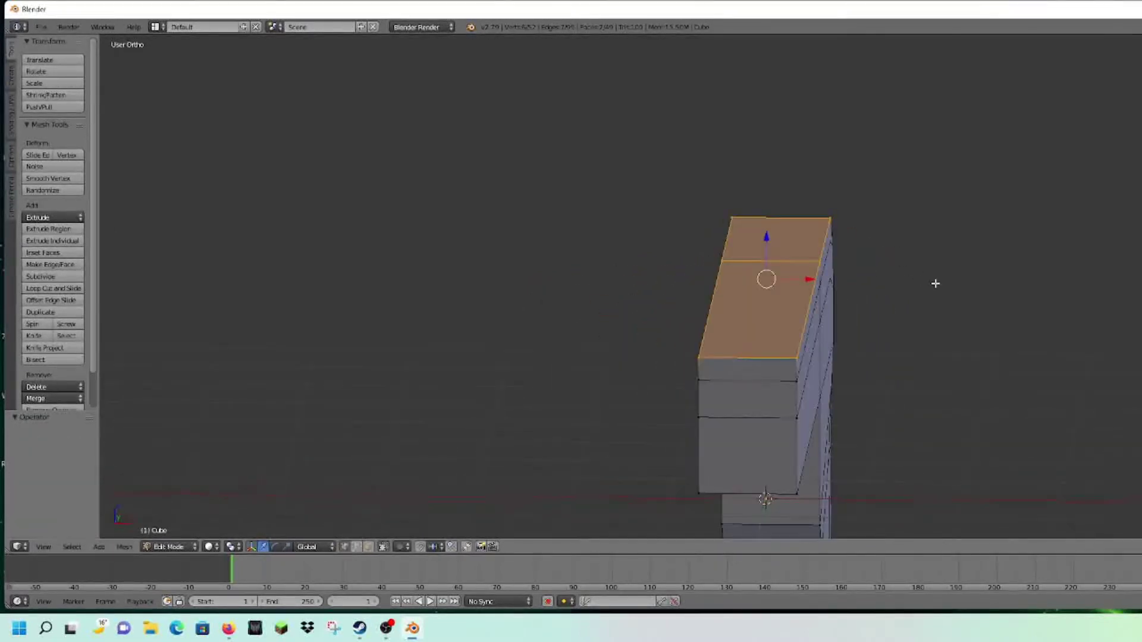
pyautogui.moveTo(925, 332); pyautogui.dragTo(844, 323, button='middle')
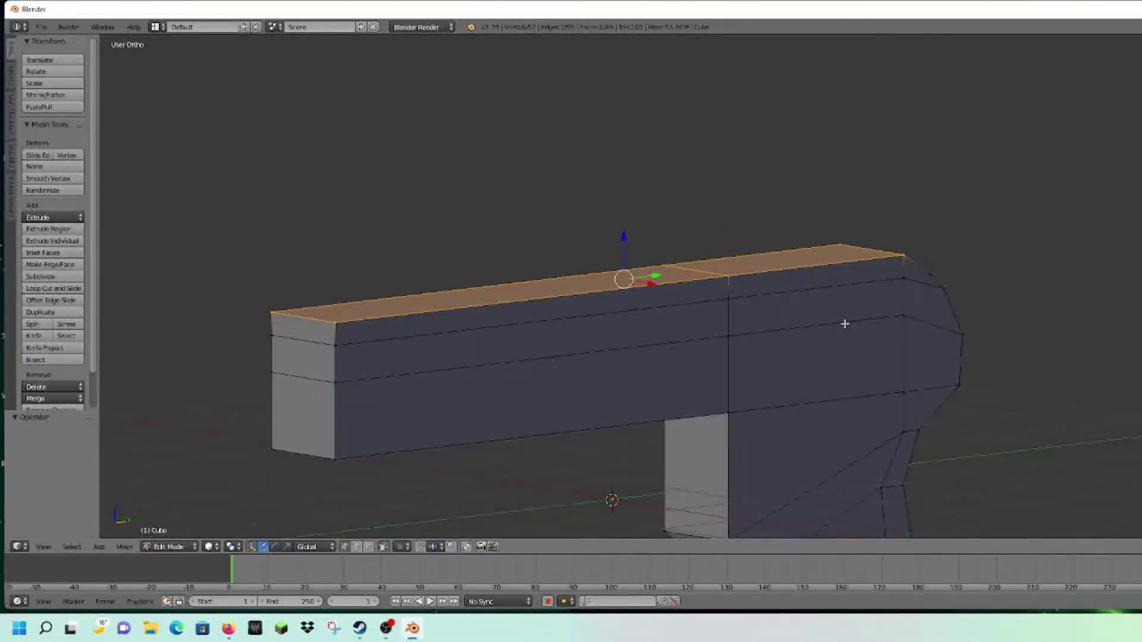
# Return to the right side view in wireframe and select the long top edges on both sides of the slide
pyautogui.press('KP_3')
pyautogui.press('a')
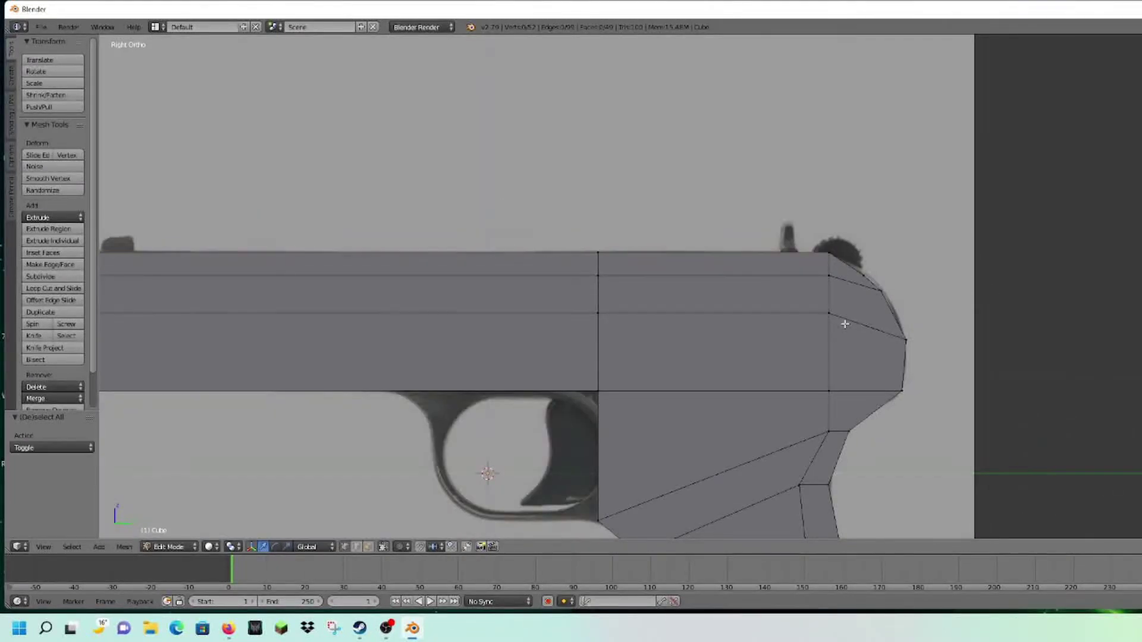
pyautogui.press('z')
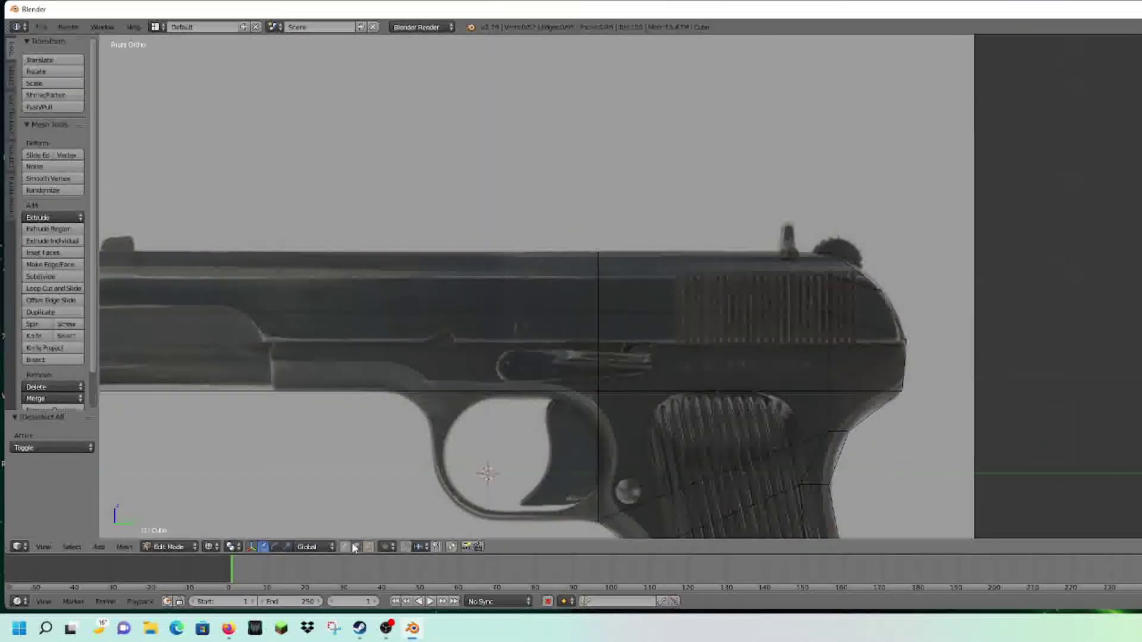
pyautogui.scroll(-5, 319, 264)
pyautogui.scroll(5, 362, 237)
pyautogui.press('c')
pyautogui.click(413, 241)
pyautogui.moveTo(413, 241); pyautogui.dragTo(854, 234)
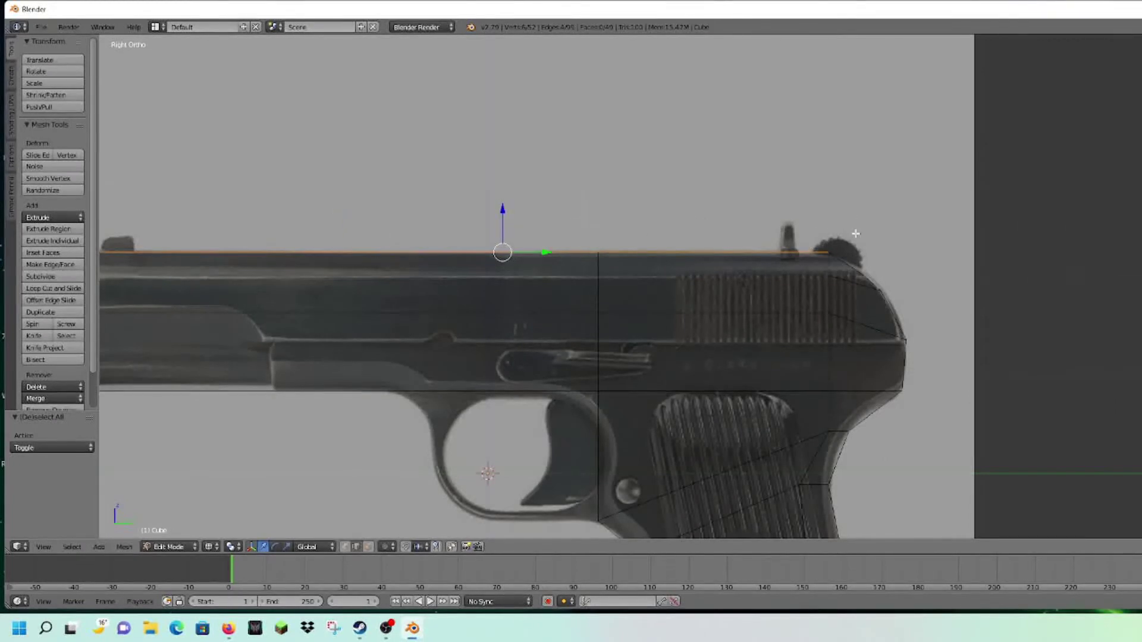
pyautogui.press('Escape')
# Extend the selection over the upper rear curve on both sides and bevel the slide's top edges with 2 segments
pyautogui.scroll(3, 984, 232)
pyautogui.keyDown('shift'); pyautogui.moveTo(983, 231); pyautogui.dragTo(770, 247, button='middle'); pyautogui.keyUp('shift')
pyautogui.press('c')
pyautogui.click(783, 247)
pyautogui.press('Escape')
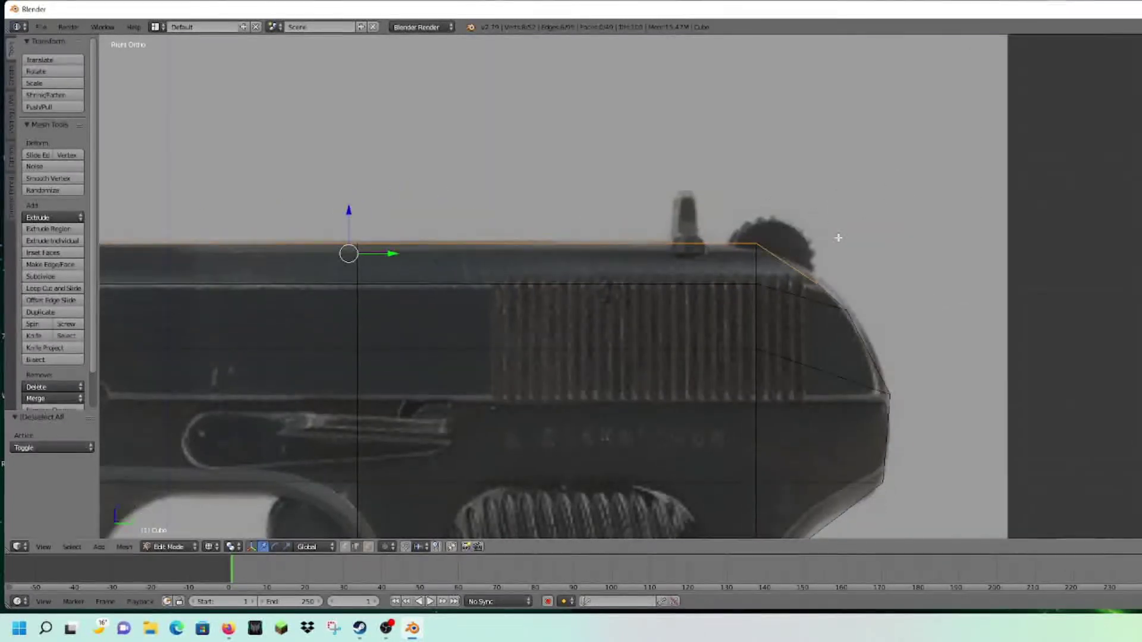
pyautogui.press('z')
pyautogui.moveTo(841, 235); pyautogui.dragTo(715, 245, button='middle')
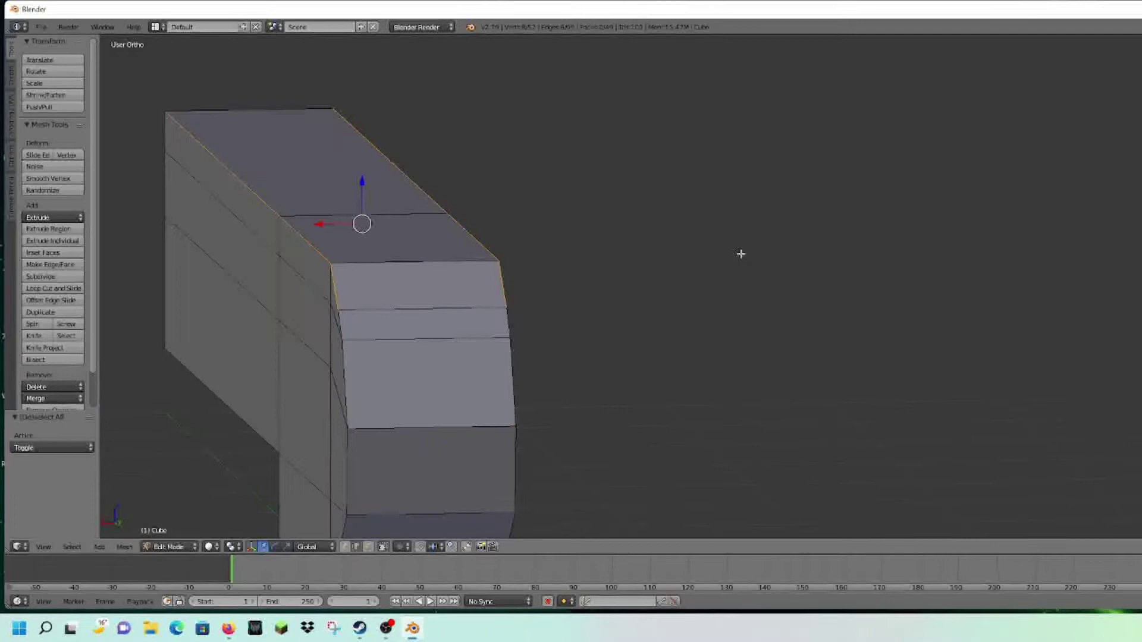
pyautogui.hotkey('ctrl', 'b')
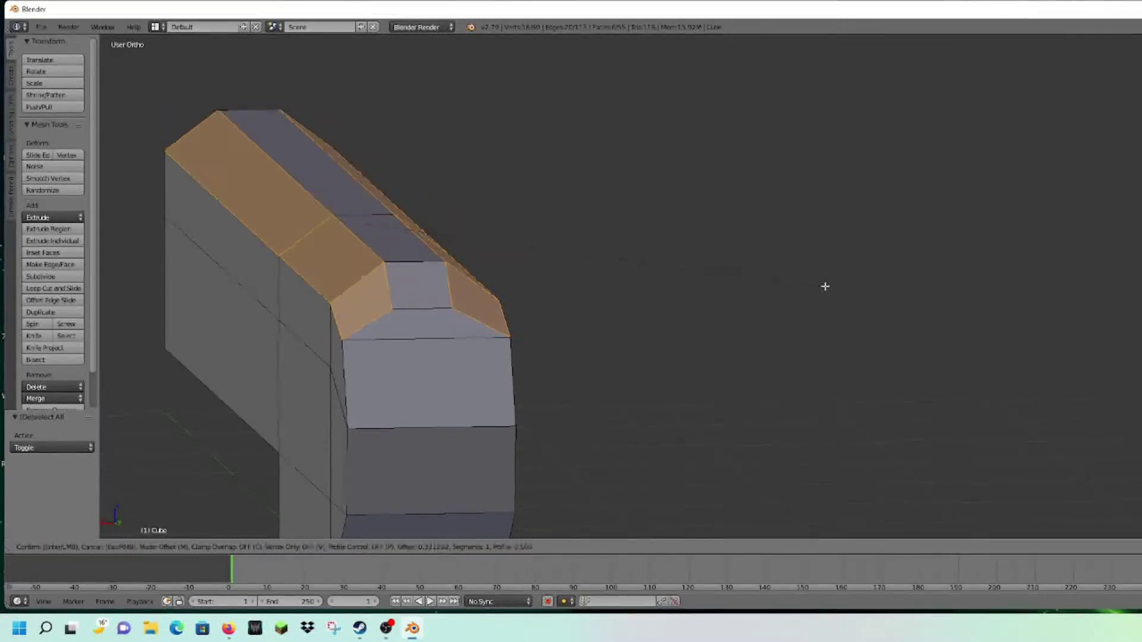
pyautogui.scroll(1, 822, 286)
pyautogui.click(828, 291)
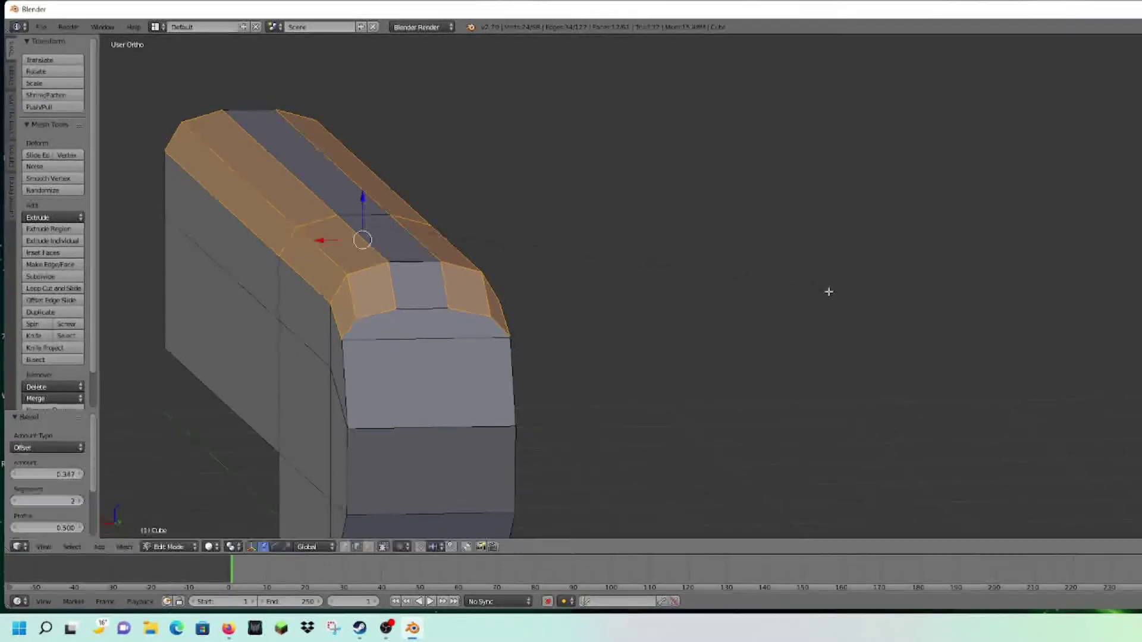
# Examine the beveled slide in solid shading and compare its profile with the reference image from the right side
pyautogui.moveTo(810, 296); pyautogui.dragTo(461, 305, button='middle')
pyautogui.press('Tab')
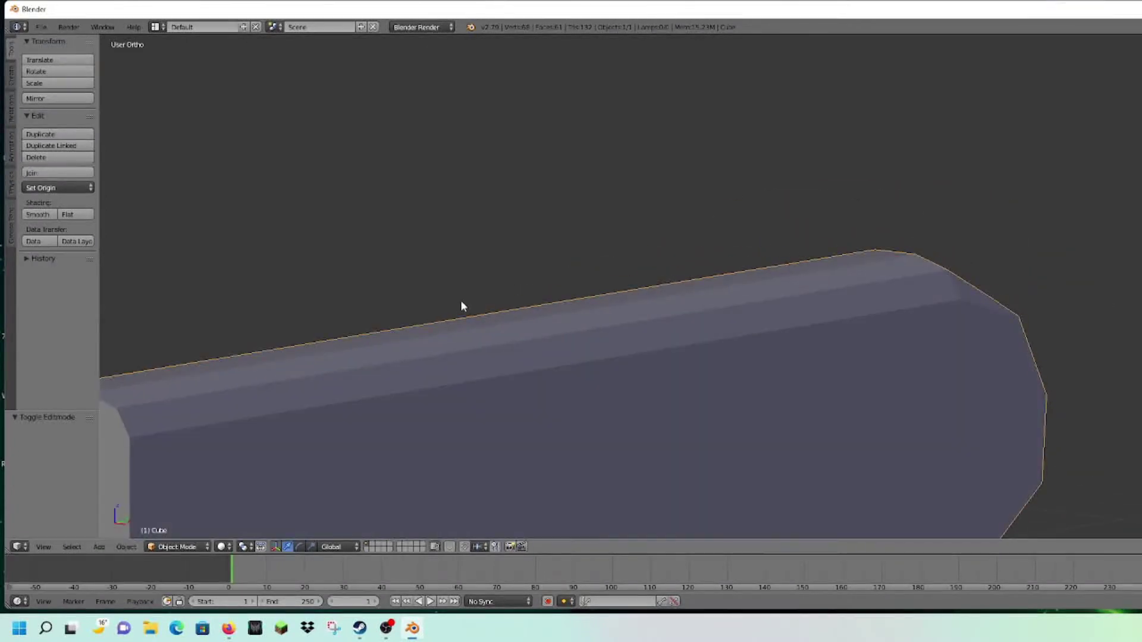
pyautogui.press('KP_3')
pyautogui.press('Tab')
pyautogui.press('z')
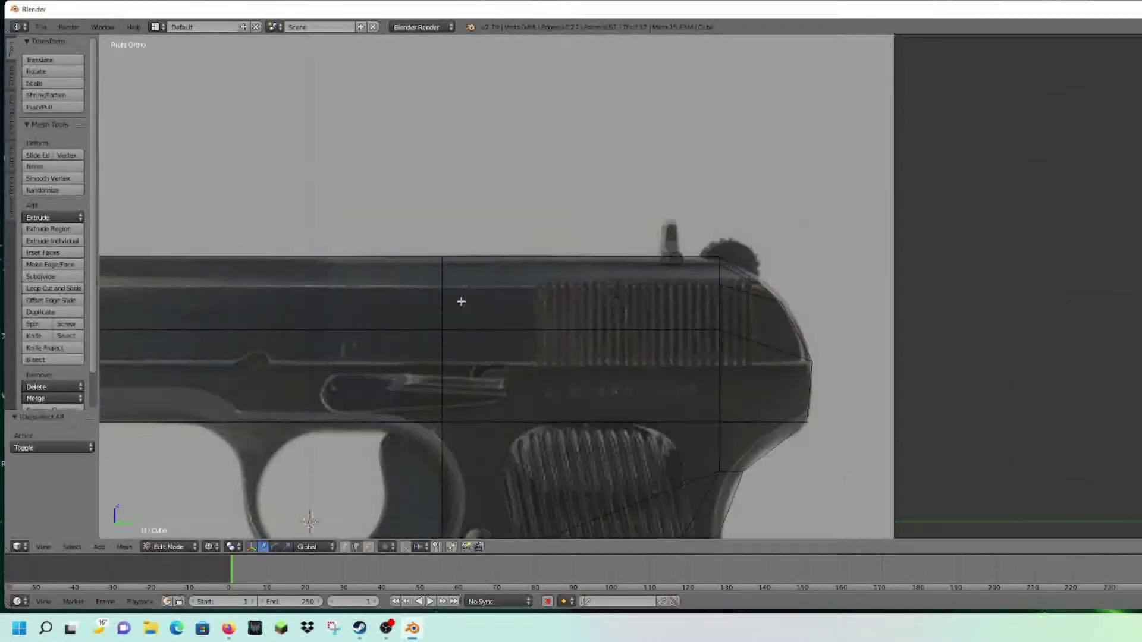
pyautogui.scroll(3, 1090, 164)
pyautogui.keyDown('shift'); pyautogui.moveTo(1089, 164); pyautogui.dragTo(1093, 238, button='middle'); pyautogui.keyUp('shift')
pyautogui.keyDown('shift'); pyautogui.moveTo(629, 304); pyautogui.dragTo(589, 320, button='middle'); pyautogui.keyUp('shift')
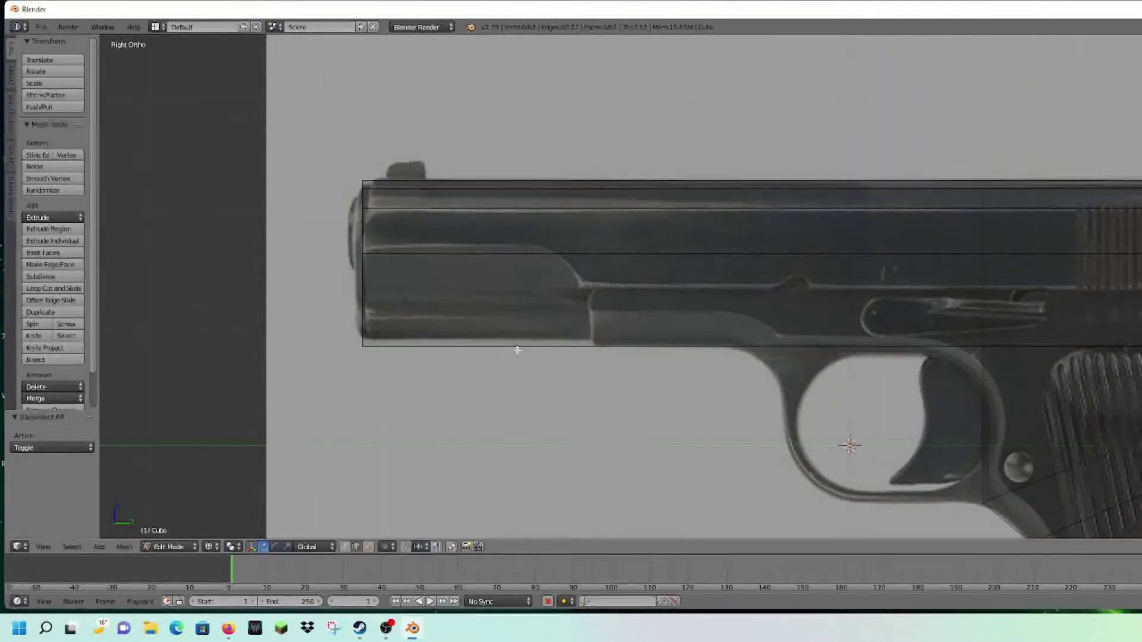
pyautogui.scroll(-5, 609, 351)
pyautogui.moveTo(652, 351)
pyautogui.mouseDown(button='middle')
pyautogui.moveTo(857, 351)
pyautogui.moveTo(673, 355)
pyautogui.mouseUp(button='middle')
pyautogui.press('KP_3')
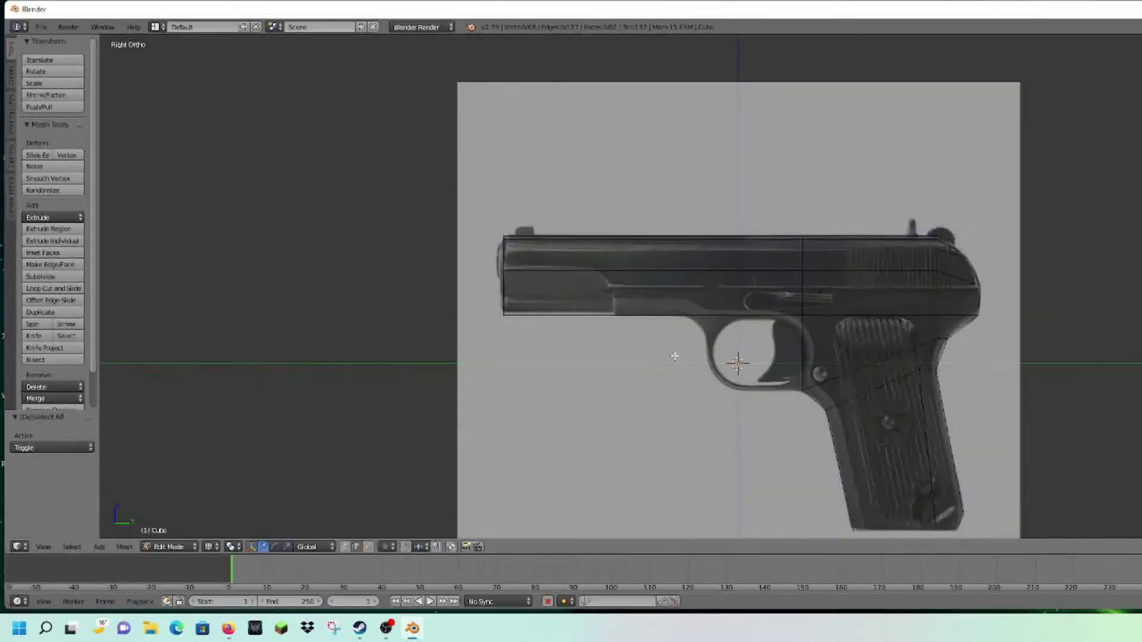
# Clear the selection and add a cylinder with 6 vertices to the pistol mesh
pyautogui.scroll(2, 674, 356)
pyautogui.press('a')
pyautogui.press('a')
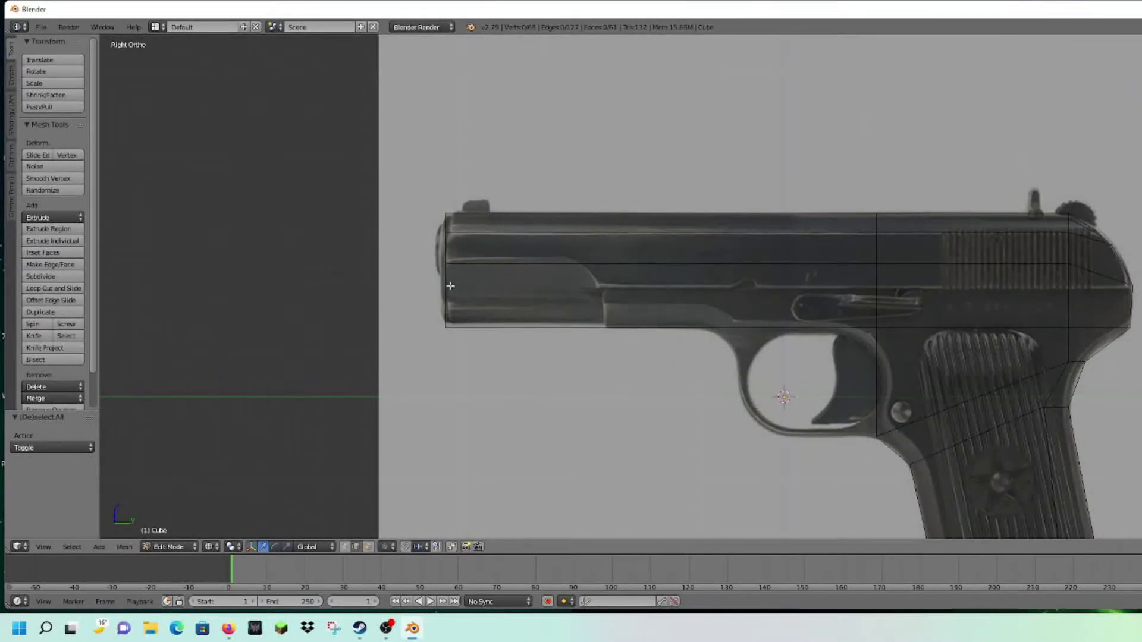
pyautogui.keyDown('shift'); pyautogui.moveTo(729, 316); pyautogui.dragTo(911, 388, button='middle'); pyautogui.keyUp('shift')
pyautogui.scroll(4, 729, 377)
pyautogui.keyDown('shift'); pyautogui.moveTo(729, 377); pyautogui.dragTo(721, 235, button='middle'); pyautogui.keyUp('shift')
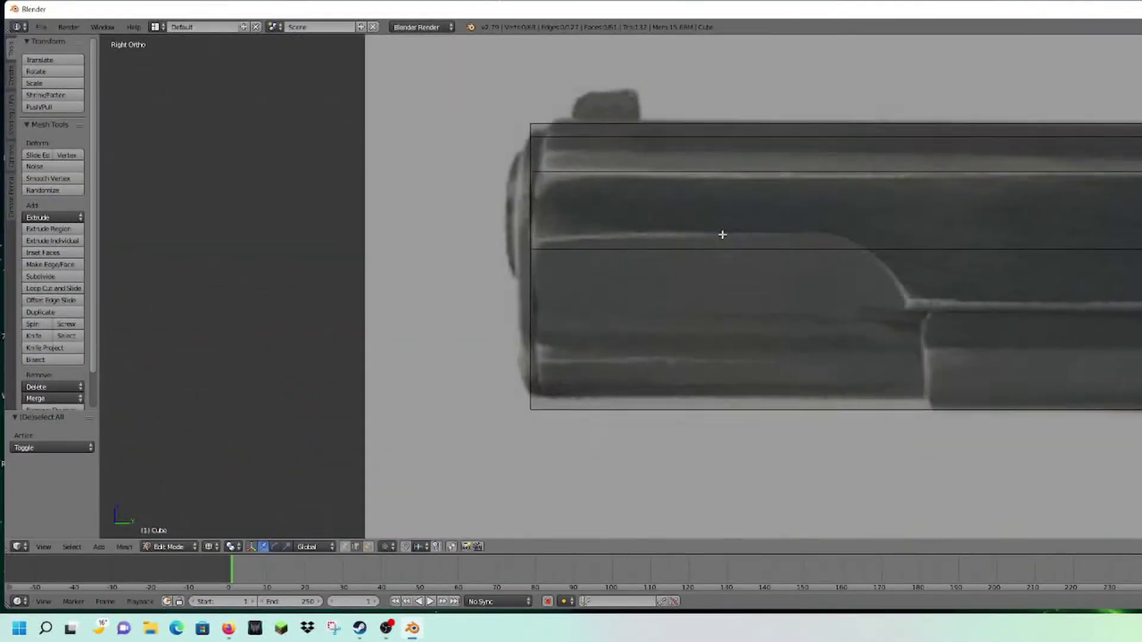
pyautogui.click(99, 546)
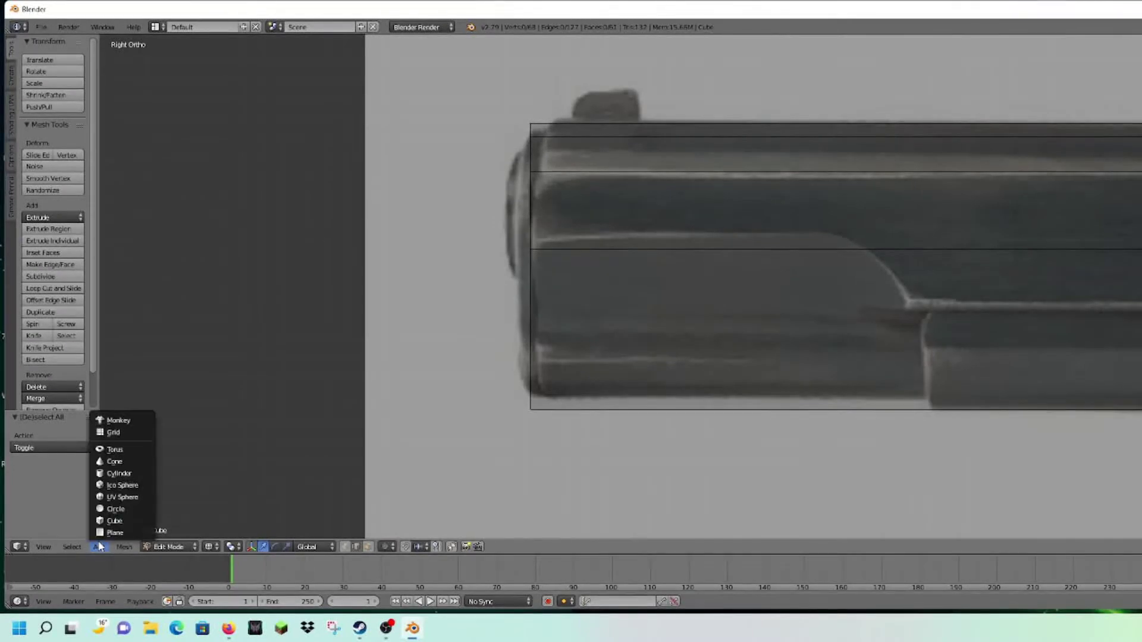
pyautogui.click(113, 472)
pyautogui.scroll(-5, 585, 240)
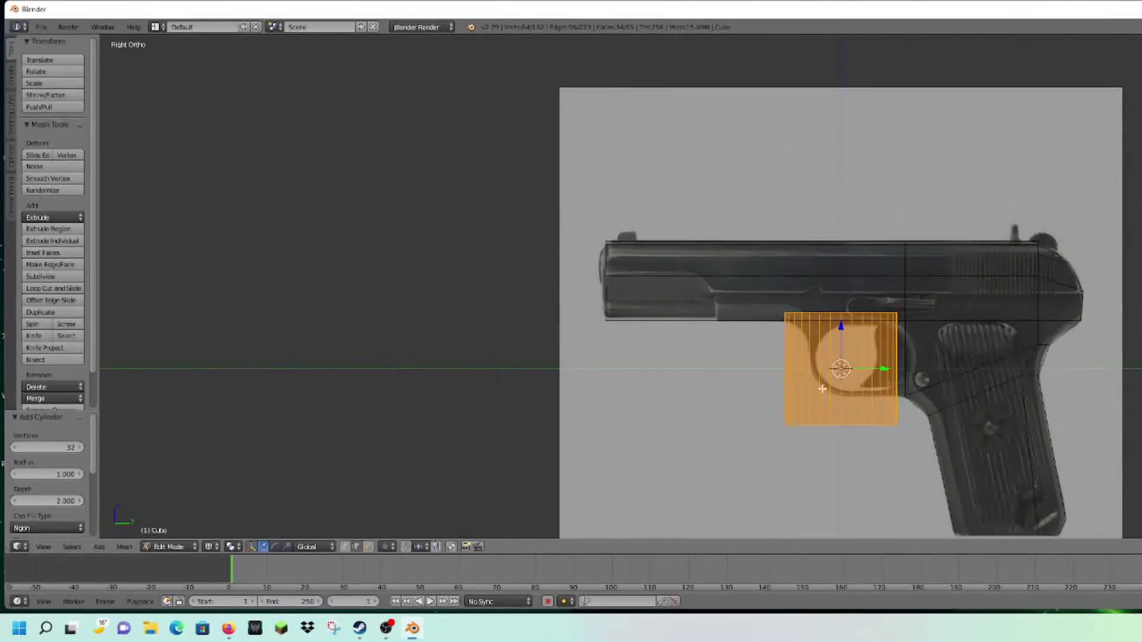
pyautogui.keyDown('shift'); pyautogui.moveTo(878, 355); pyautogui.dragTo(825, 278, button='middle'); pyautogui.keyUp('shift')
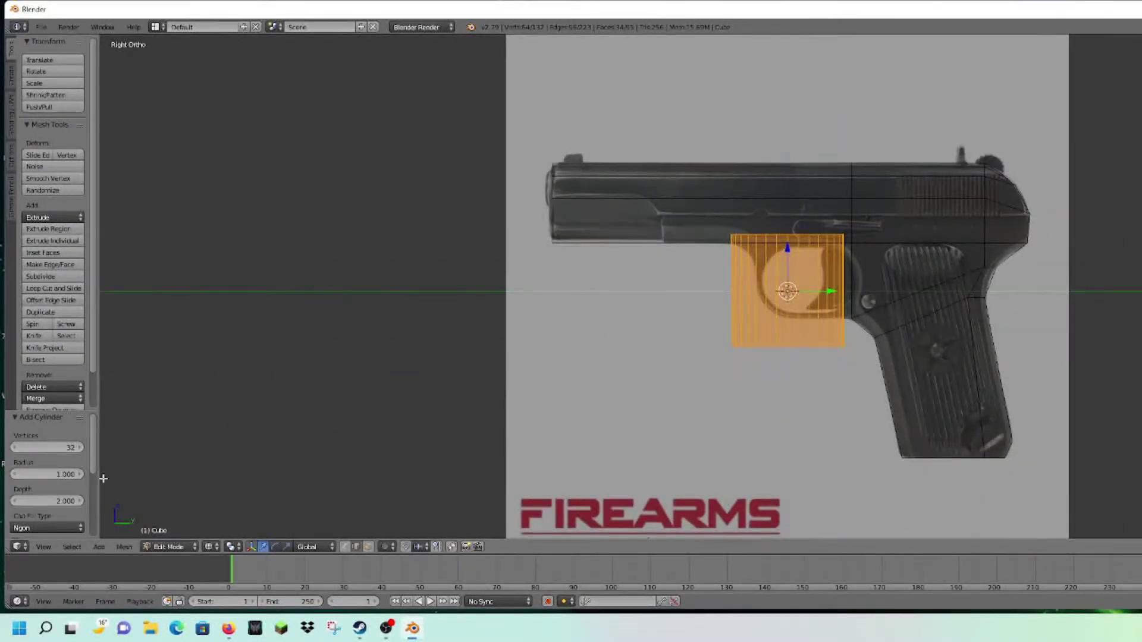
pyautogui.click(62, 448)
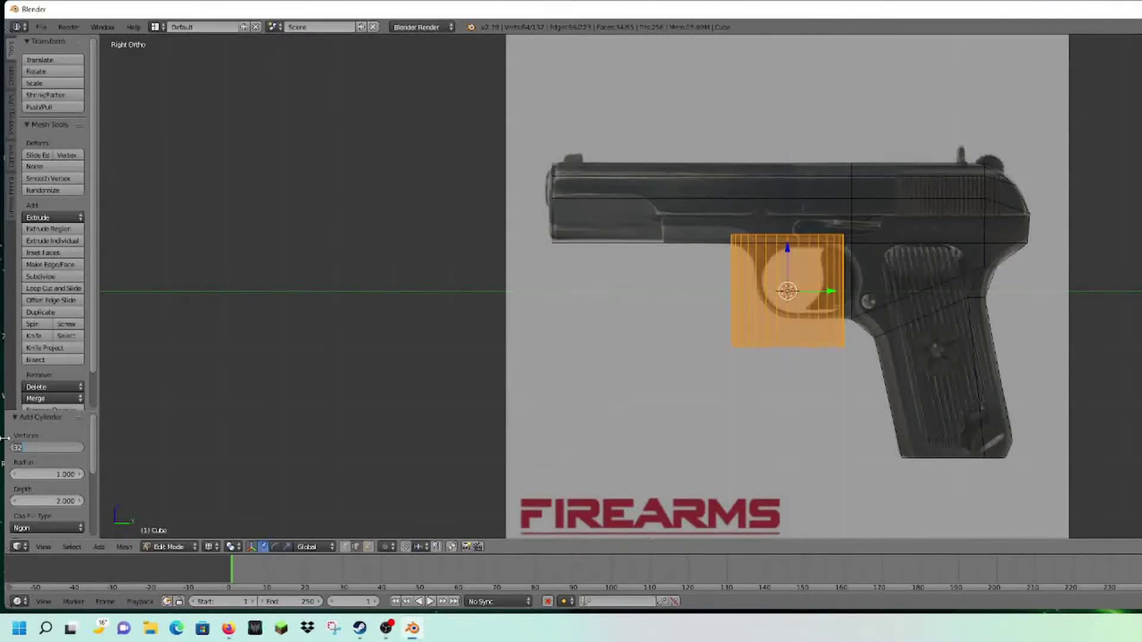
pyautogui.press('Return')
# Rotate the six-sided cylinder 90° in the right side view and scale it down to about a third
pyautogui.moveTo(716, 282); pyautogui.dragTo(712, 357, button='middle')
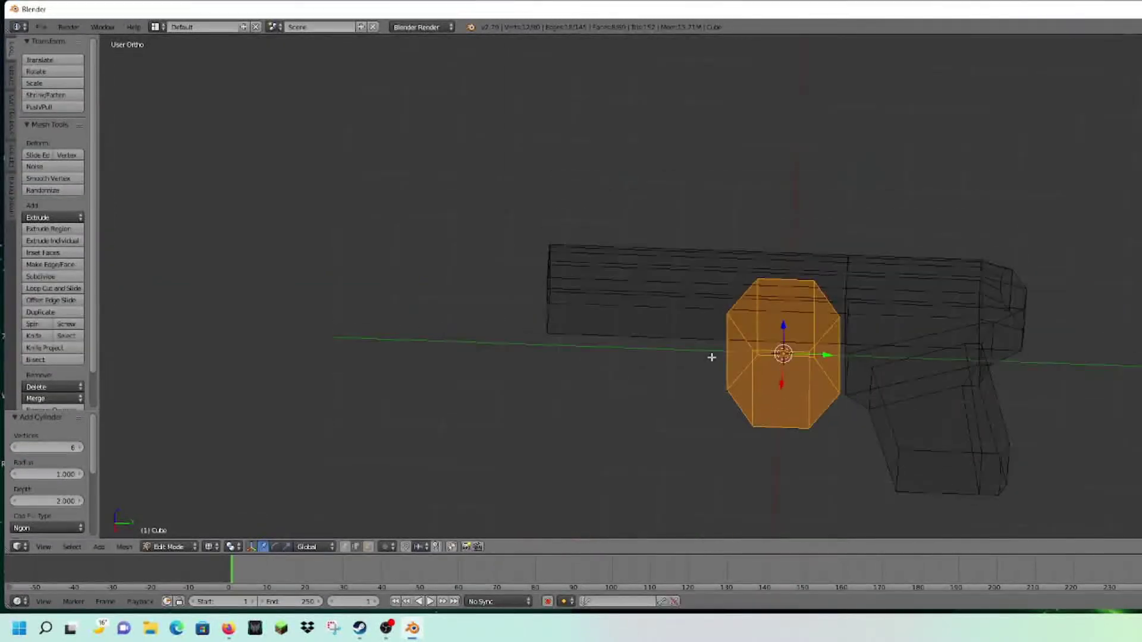
pyautogui.press('KP_5')
pyautogui.press('KP_5')
pyautogui.press('KP_3')
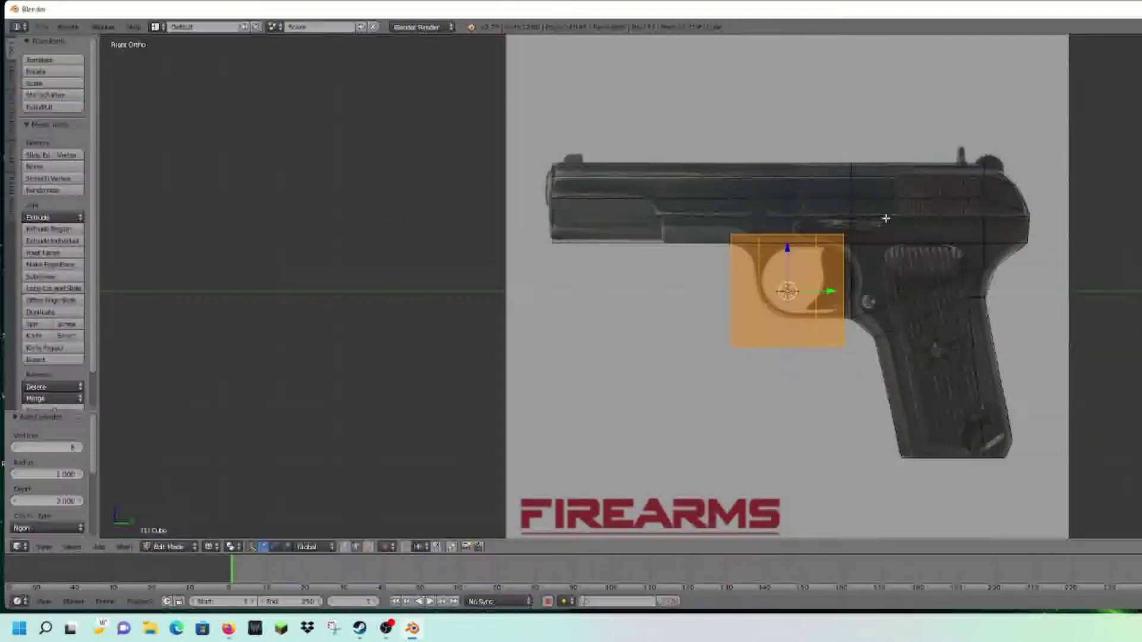
pyautogui.keyDown('shift'); pyautogui.moveTo(894, 213); pyautogui.dragTo(756, 231, button='middle'); pyautogui.keyUp('shift')
pyautogui.write('r90')
pyautogui.press('Return')
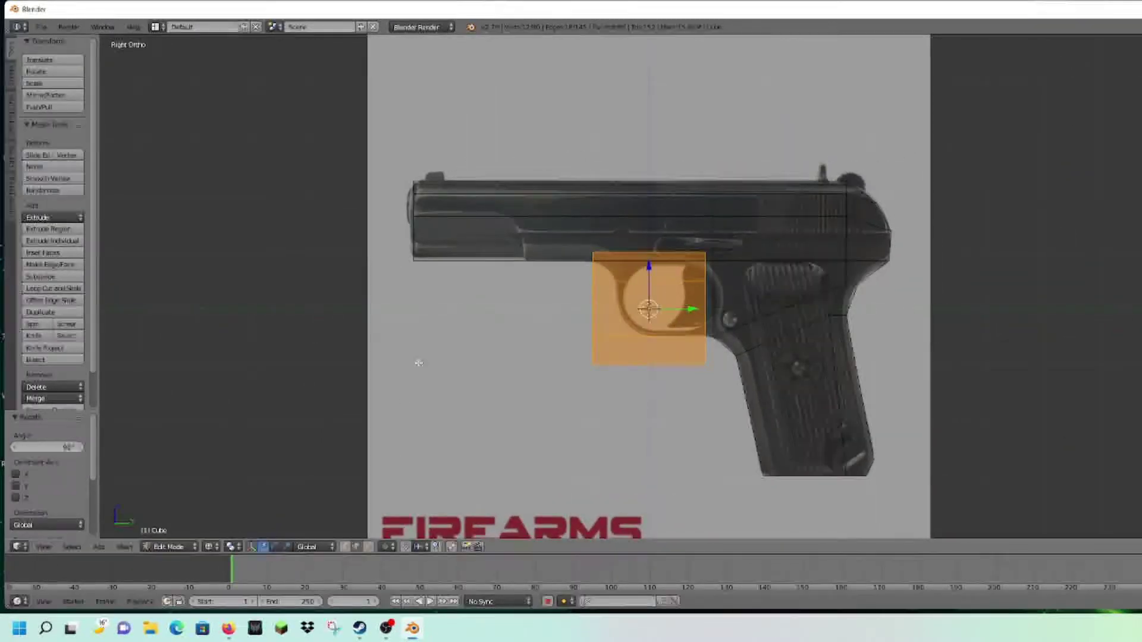
pyautogui.press('s')
pyautogui.click(727, 370)
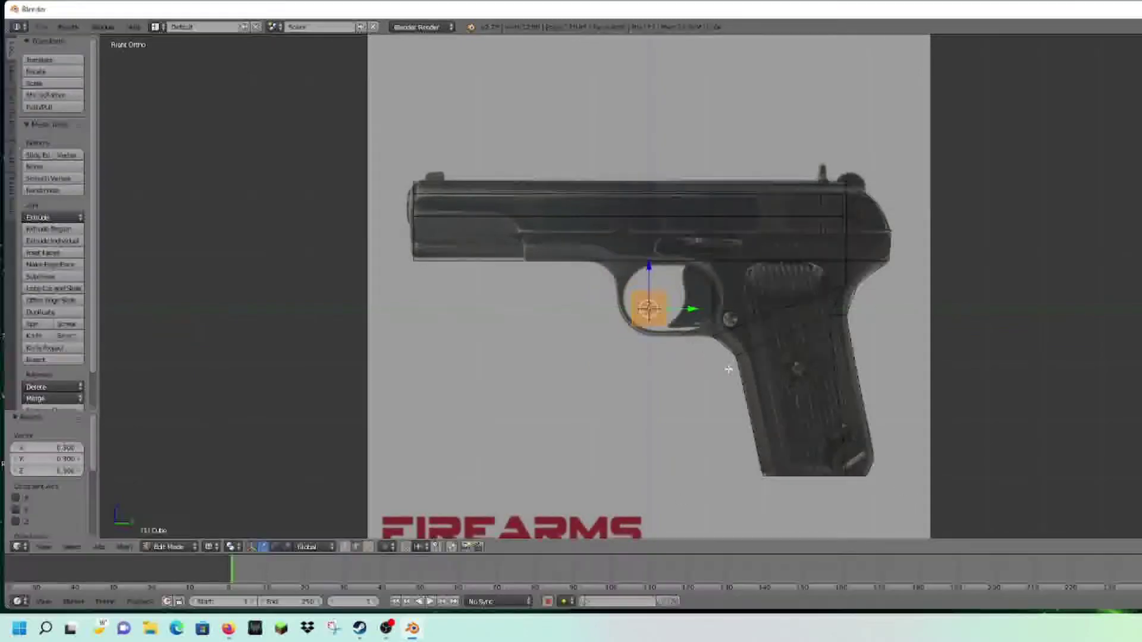
# Move the cylinder up and forward so it protrudes slightly from the slide's muzzle end, matching the barrel in the reference
pyautogui.scroll(1, 722, 359)
pyautogui.keyDown('shift'); pyautogui.moveTo(687, 287); pyautogui.dragTo(838, 374, button='middle'); pyautogui.keyUp('shift')
pyautogui.moveTo(792, 357); pyautogui.dragTo(794, 240)
pyautogui.moveTo(841, 276); pyautogui.dragTo(569, 268)
pyautogui.scroll(4, 569, 269)
pyautogui.moveTo(498, 250); pyautogui.dragTo(497, 236)
pyautogui.moveTo(497, 238); pyautogui.dragTo(782, 298, button='middle')
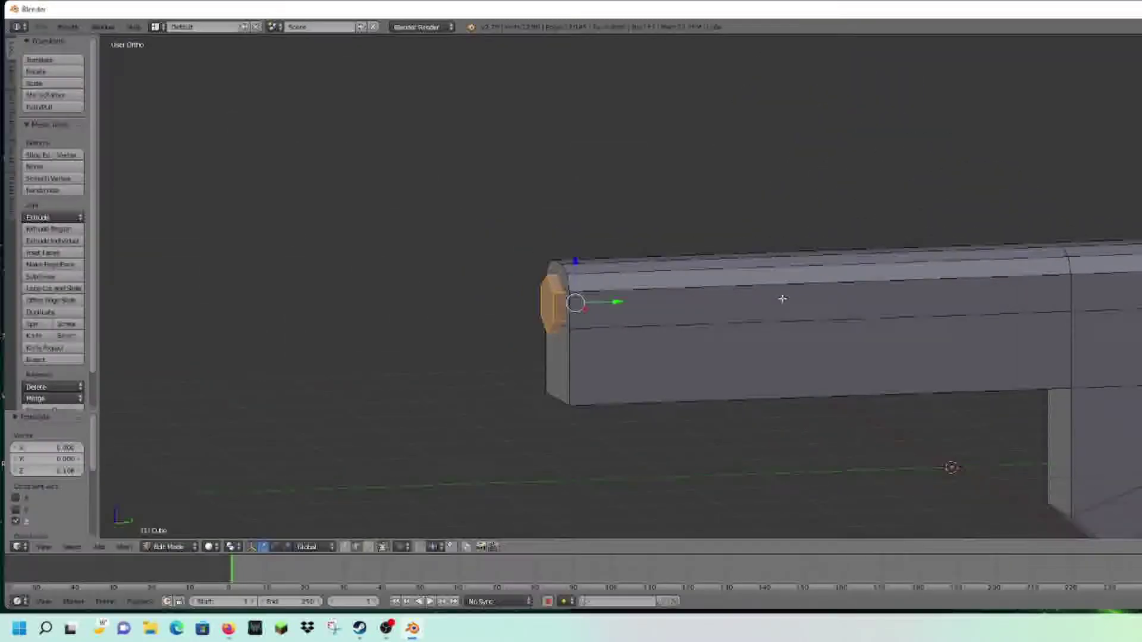
# Return to the right side view in wireframe and add a cube to the pistol mesh
pyautogui.press('KP_3')
pyautogui.press('z')
pyautogui.press('a')
pyautogui.scroll(2, 773, 273)
pyautogui.press('b')
pyautogui.moveTo(439, 230); pyautogui.dragTo(537, 335)
pyautogui.keyDown('shift'); pyautogui.moveTo(537, 335); pyautogui.dragTo(581, 336, button='middle'); pyautogui.keyUp('shift')
pyautogui.click(98, 546)
pyautogui.click(107, 521)
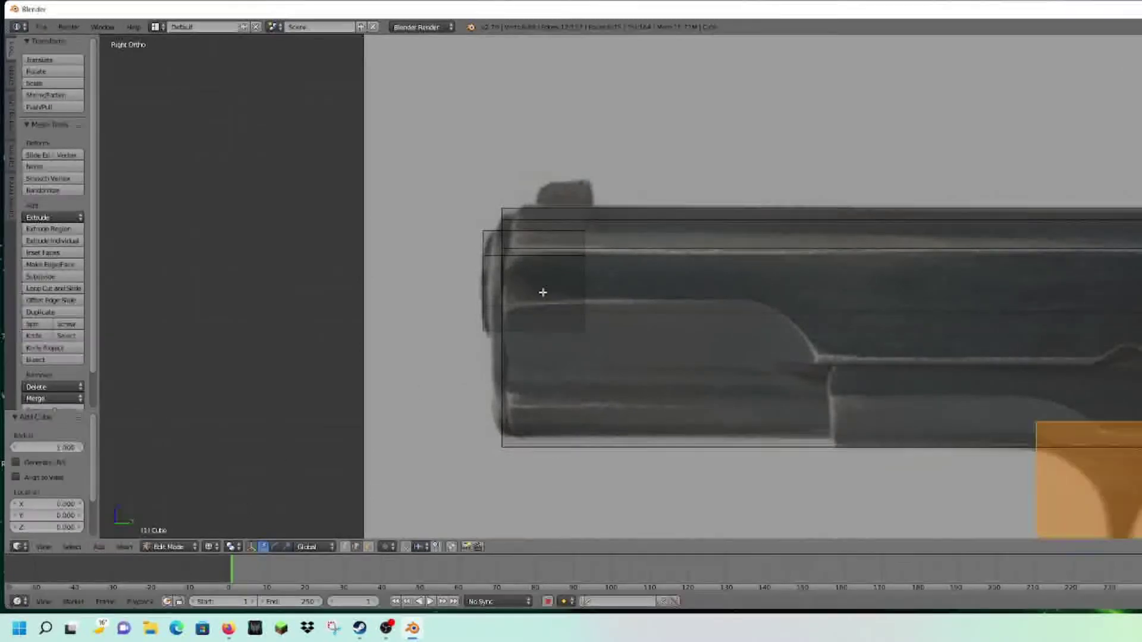
# Clear the selection and switch the mesh to face selection mode
pyautogui.scroll(-4, 443, 326)
pyautogui.press('a')
pyautogui.scroll(3, 568, 370)
pyautogui.press('Tab')
pyautogui.press('Tab')
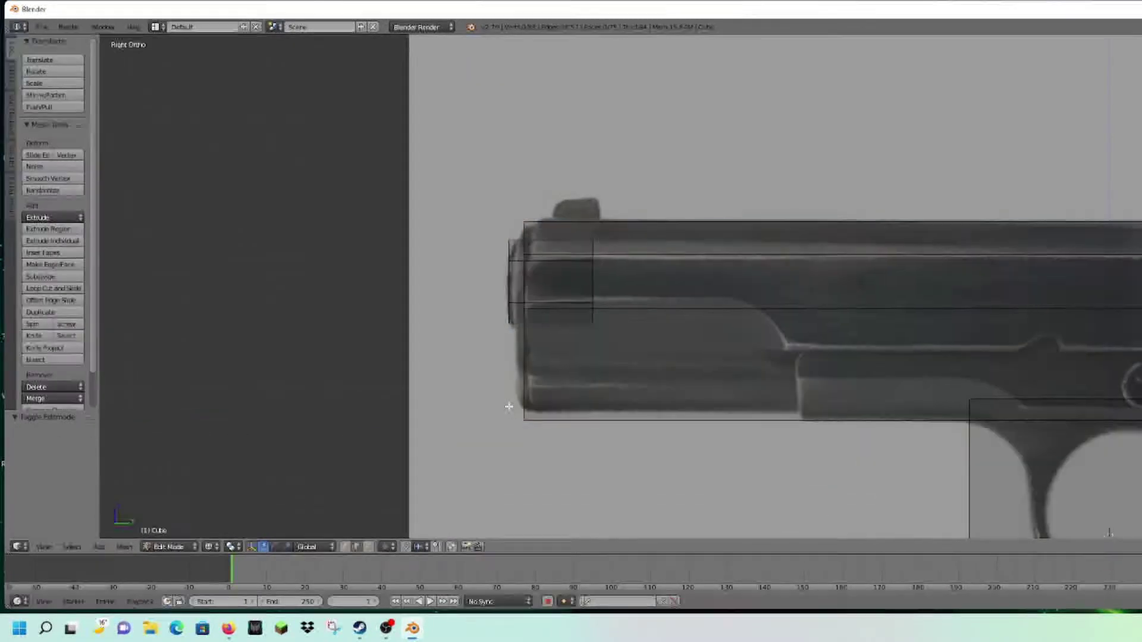
pyautogui.press('a')
pyautogui.press('a')
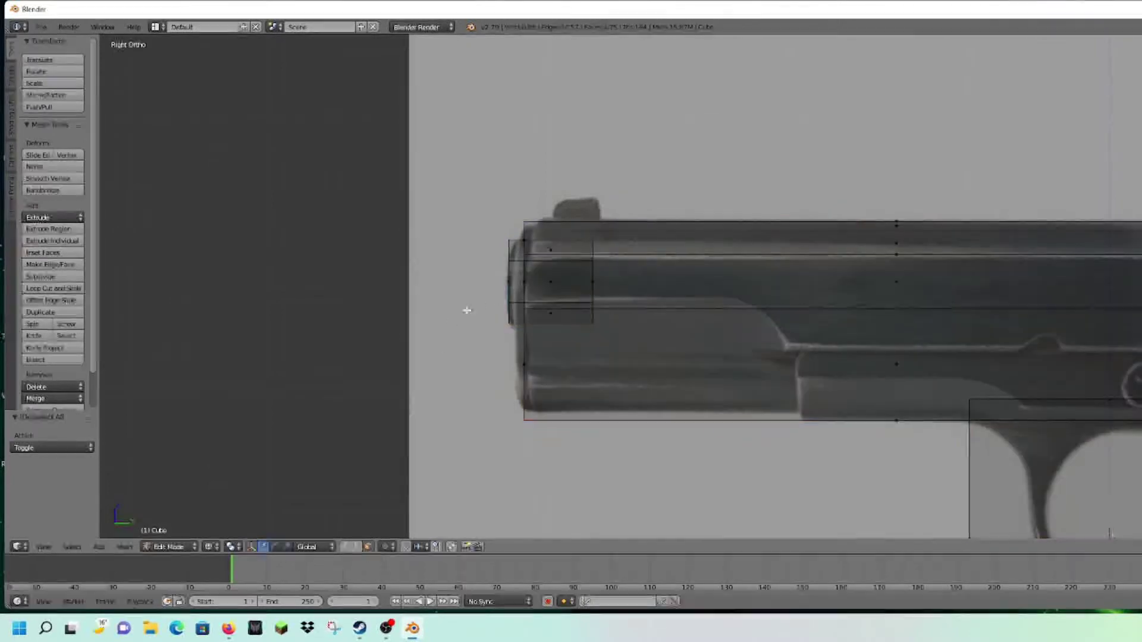
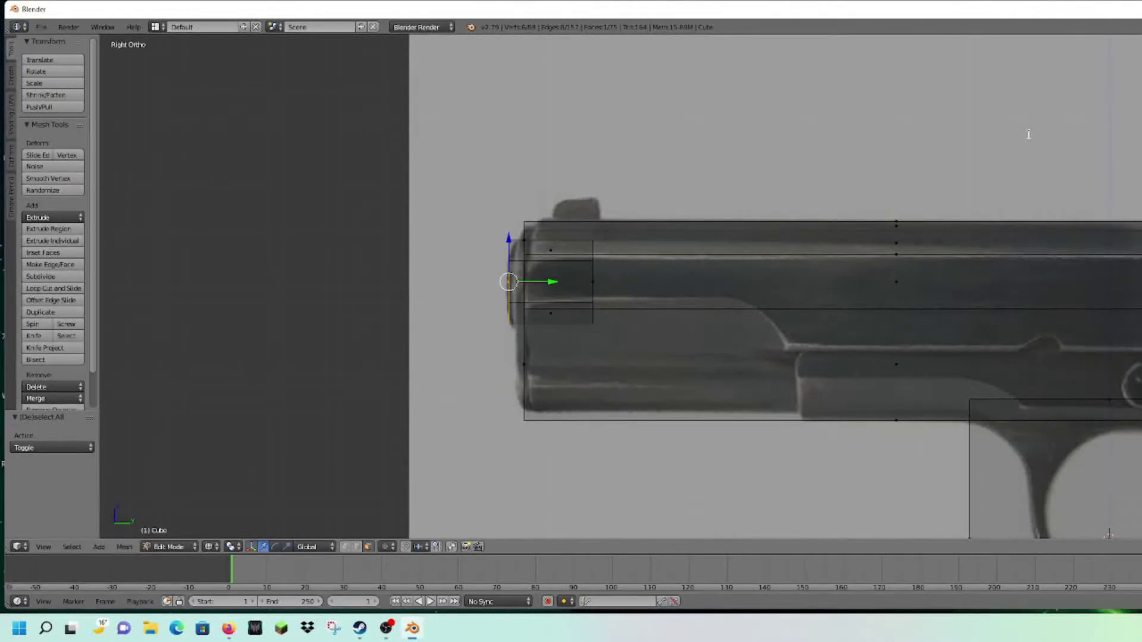
# Select all linked faces of the new cube and raise it along Z to the muzzle cylinder's height
pyautogui.keyDown('shift'); pyautogui.moveTo(982, 301); pyautogui.dragTo(802, 170, button='middle'); pyautogui.keyUp('shift')
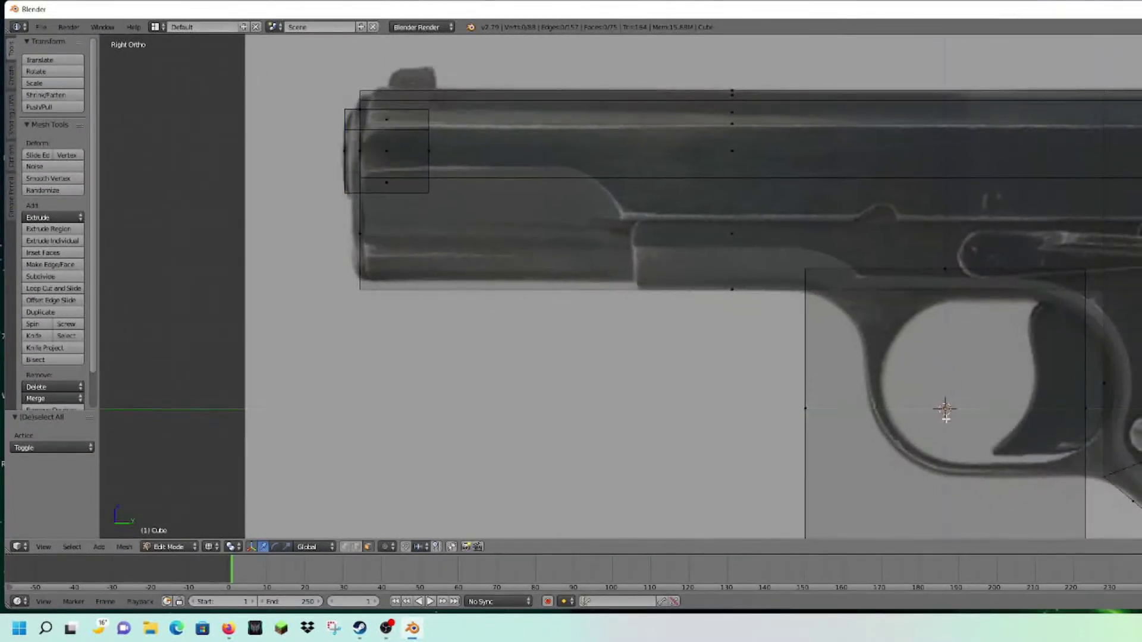
pyautogui.scroll(-2, 802, 408)
pyautogui.keyDown('shift'); pyautogui.moveTo(906, 371); pyautogui.dragTo(790, 315, button='middle'); pyautogui.keyUp('shift')
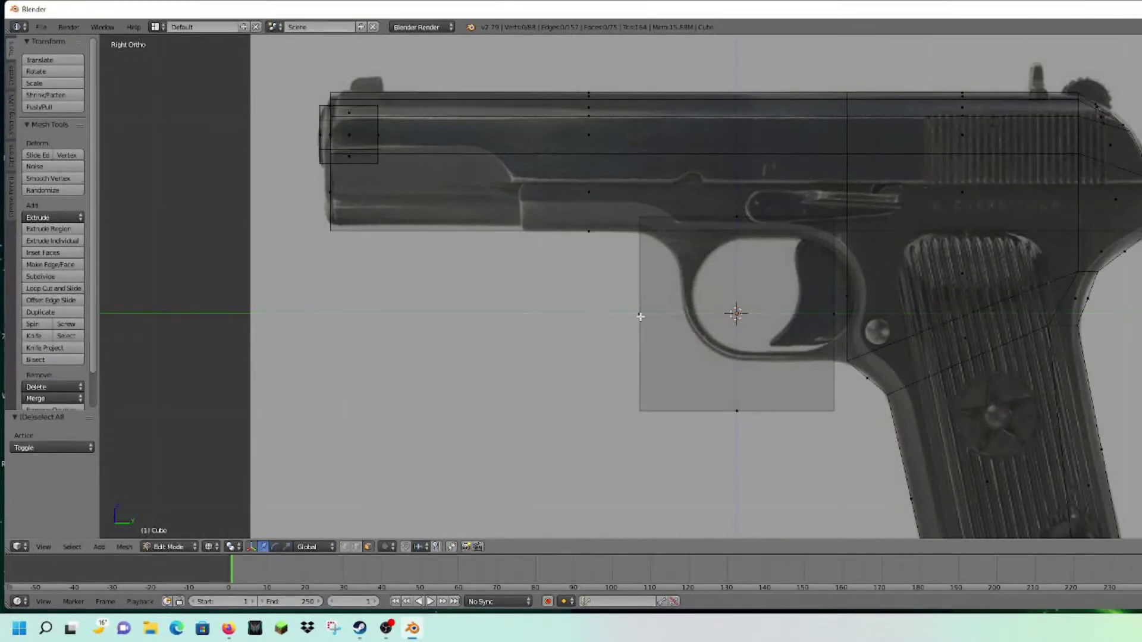
pyautogui.press('l')
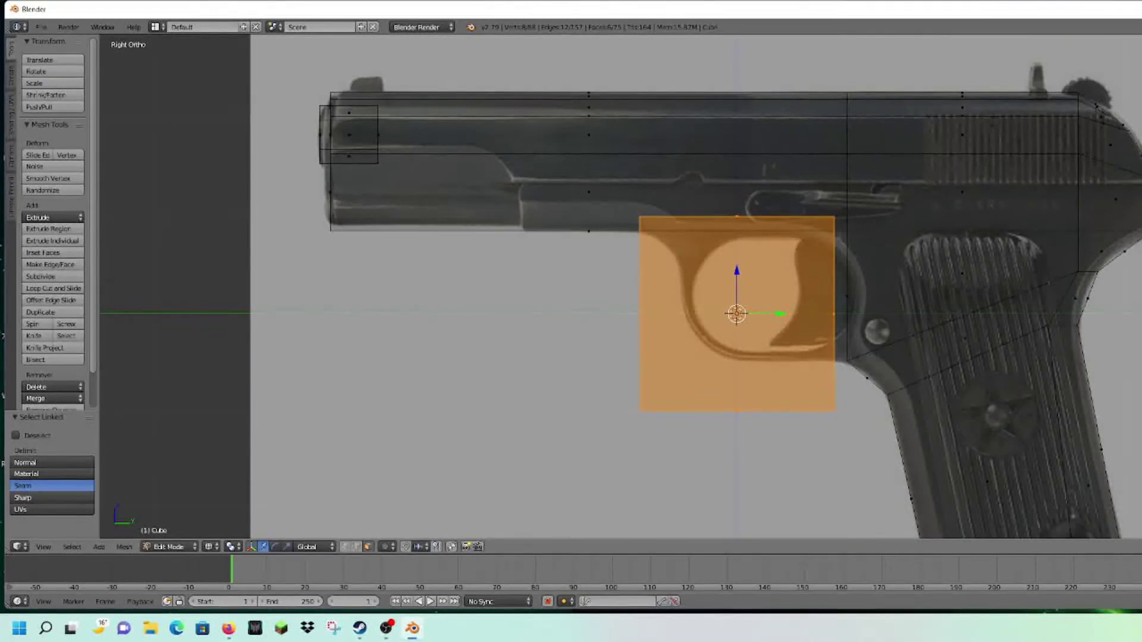
pyautogui.hotkey('ctrl', 'z')
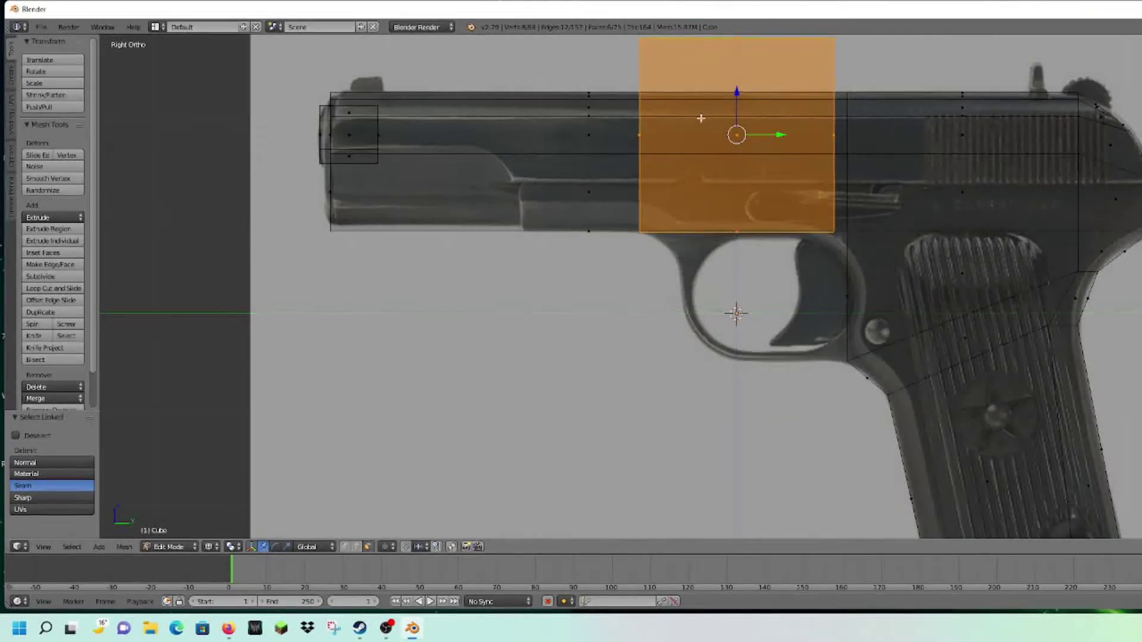
# Scale the cube down to about a tenth and move it about -4.07 along Y inside the muzzle cylinder
pyautogui.keyDown('shift'); pyautogui.moveTo(706, 113); pyautogui.dragTo(717, 260, button='middle'); pyautogui.keyUp('shift')
pyautogui.press('s')
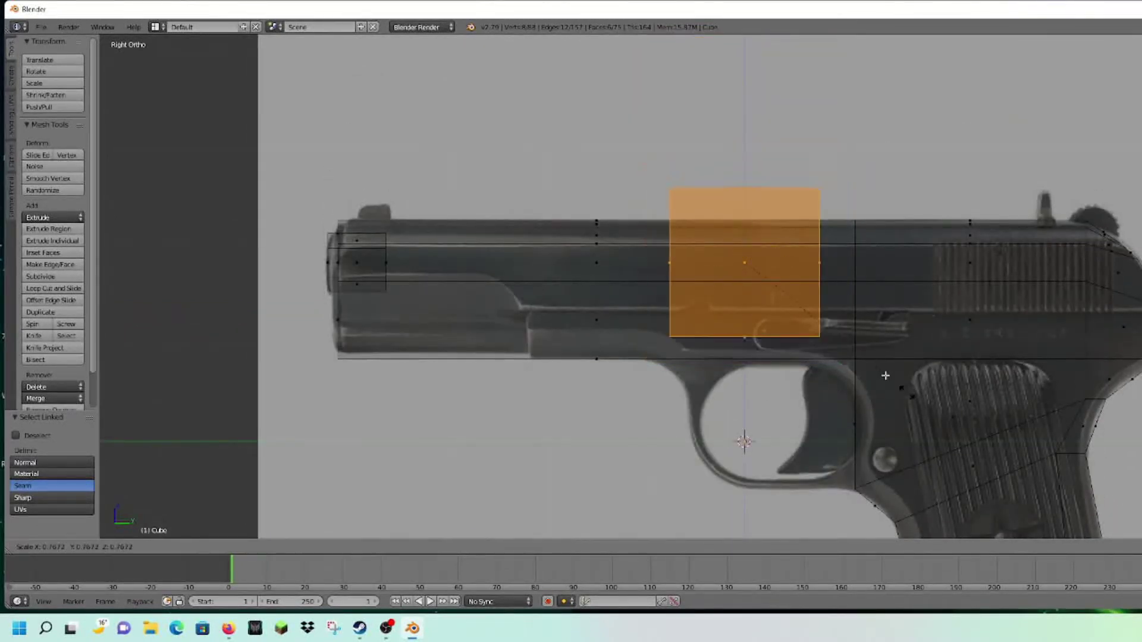
pyautogui.click(772, 265)
pyautogui.press('g')
pyautogui.press('y')
pyautogui.click(411, 245)
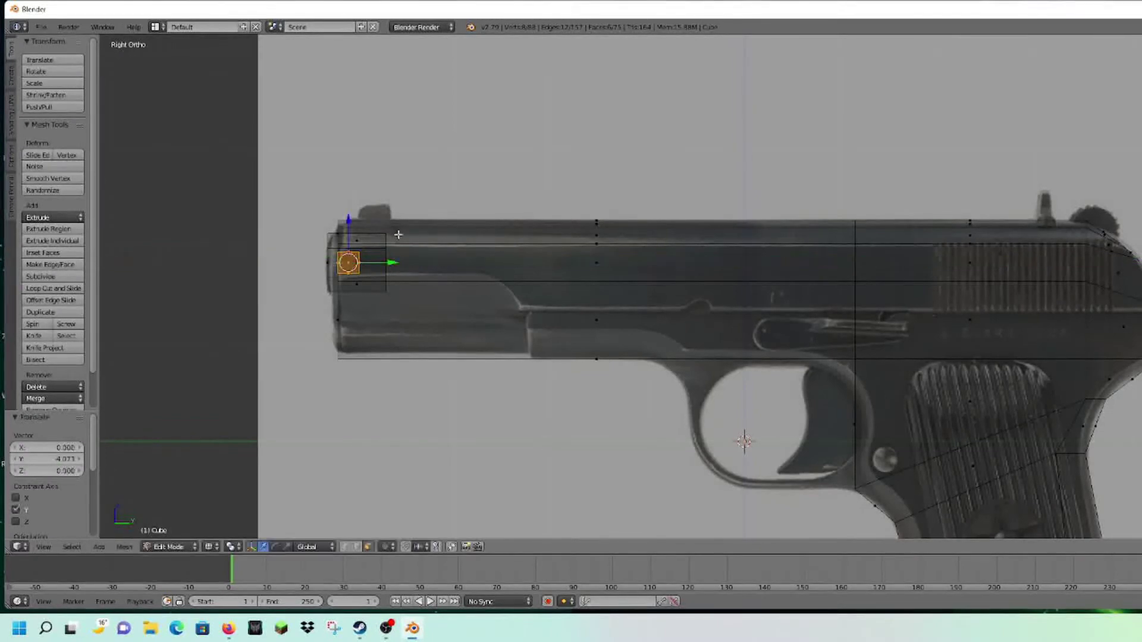
# Examine the muzzle end with its cylinder and small cube in solid shading, and return to the right side wireframe
pyautogui.press('a')
pyautogui.moveTo(433, 250); pyautogui.dragTo(478, 269, button='middle')
pyautogui.press('z')
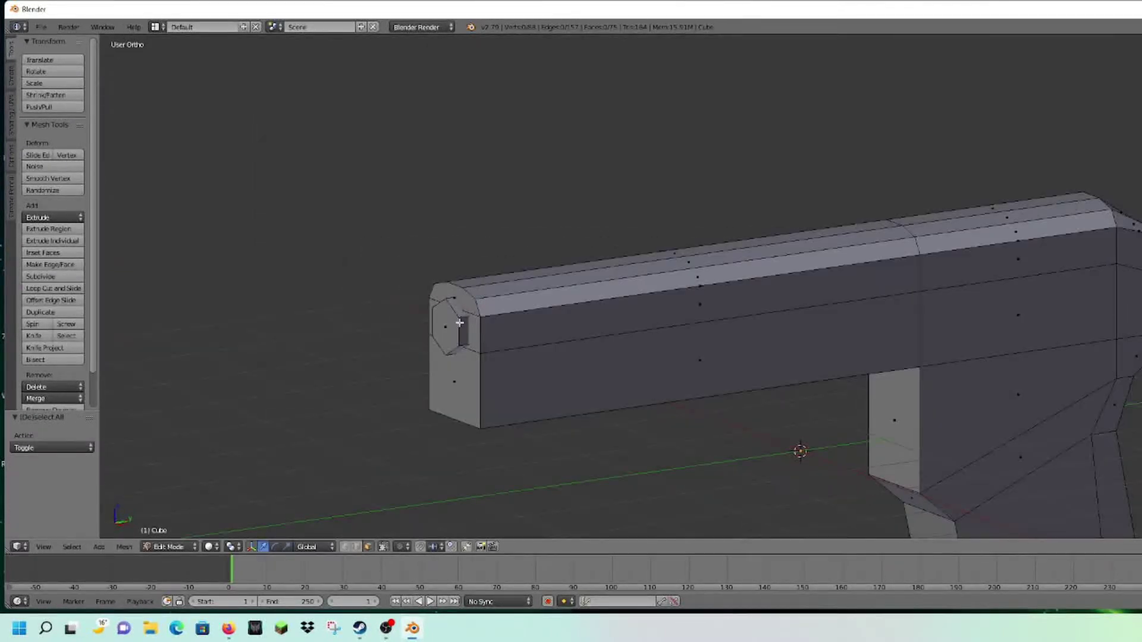
pyautogui.scroll(1, 459, 323)
pyautogui.moveTo(480, 347); pyautogui.dragTo(502, 329, button='middle')
pyautogui.press('KP_3')
pyautogui.press('z')
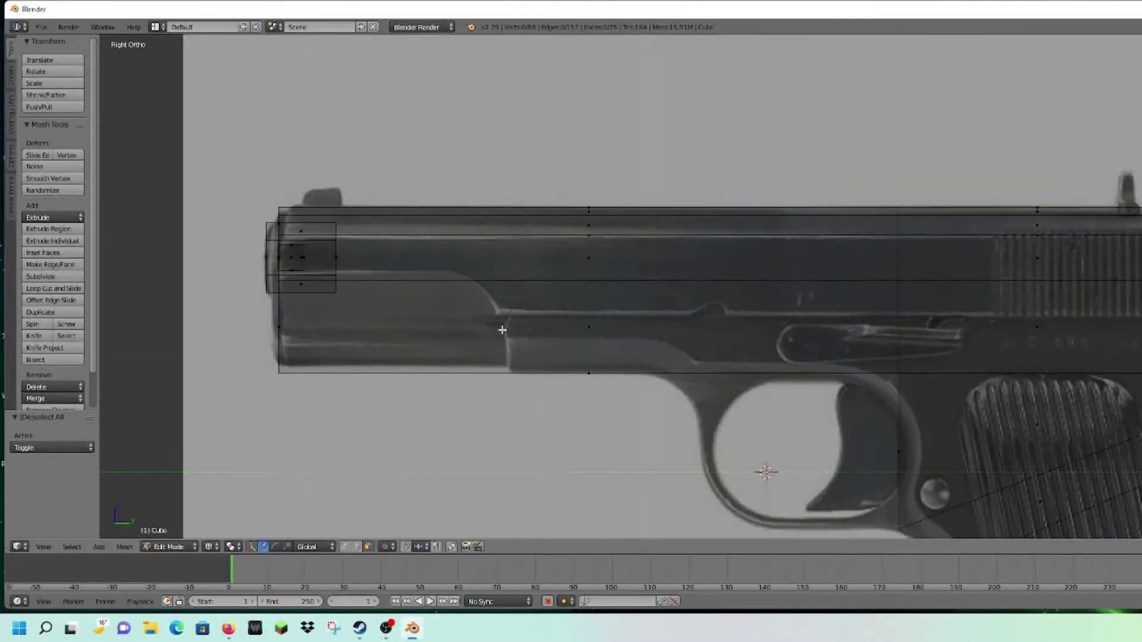
# Inspect the trigger guard area and the whole body in wireframe and solid shading, and examine the front sight on the reference
pyautogui.keyDown('shift'); pyautogui.moveTo(618, 341); pyautogui.dragTo(680, 239, button='middle'); pyautogui.keyUp('shift')
pyautogui.scroll(2, 680, 239)
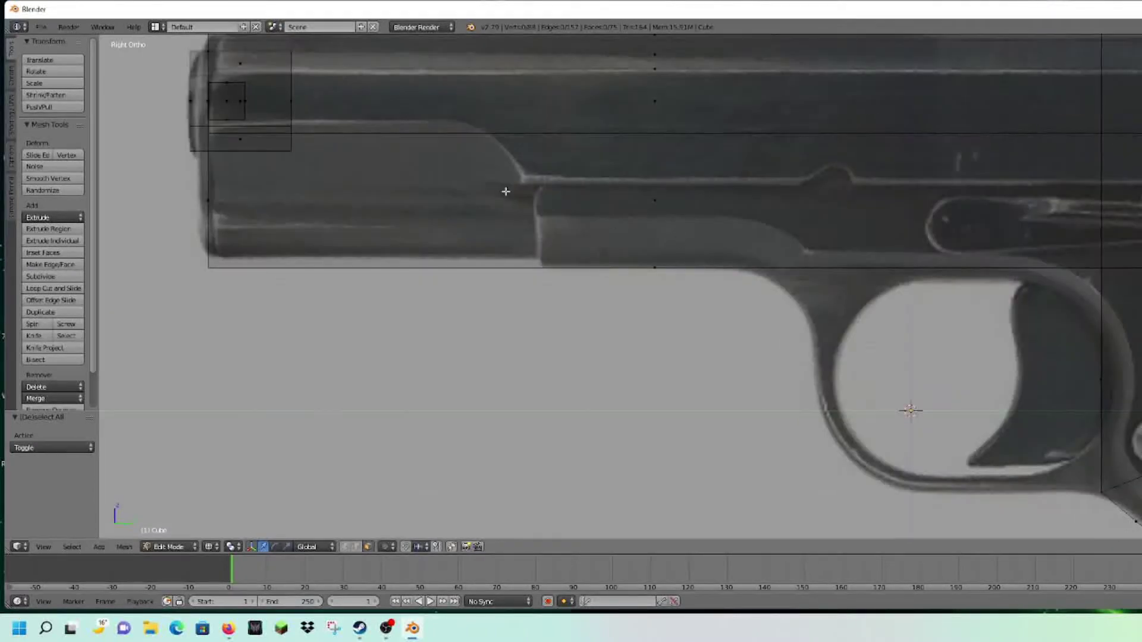
pyautogui.keyDown('shift'); pyautogui.moveTo(506, 191); pyautogui.dragTo(666, 362, button='middle'); pyautogui.keyUp('shift')
pyautogui.scroll(-6, 665, 362)
pyautogui.keyDown('shift'); pyautogui.moveTo(885, 353); pyautogui.dragTo(833, 285, button='middle'); pyautogui.keyUp('shift')
pyautogui.scroll(1, 836, 286)
pyautogui.scroll(-1, 836, 286)
pyautogui.scroll(-1, 836, 286)
pyautogui.press('z')
pyautogui.moveTo(637, 197)
pyautogui.mouseDown(button='middle')
pyautogui.moveTo(634, 245)
pyautogui.moveTo(596, 276)
pyautogui.moveTo(438, 254)
pyautogui.mouseUp(button='middle')
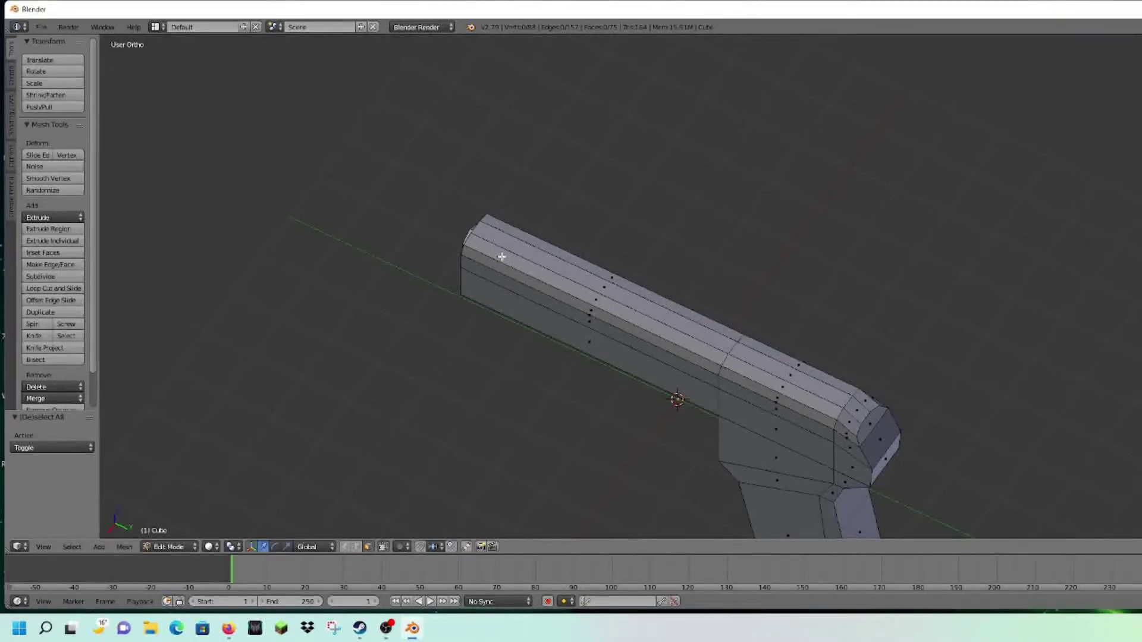
pyautogui.press('KP_3')
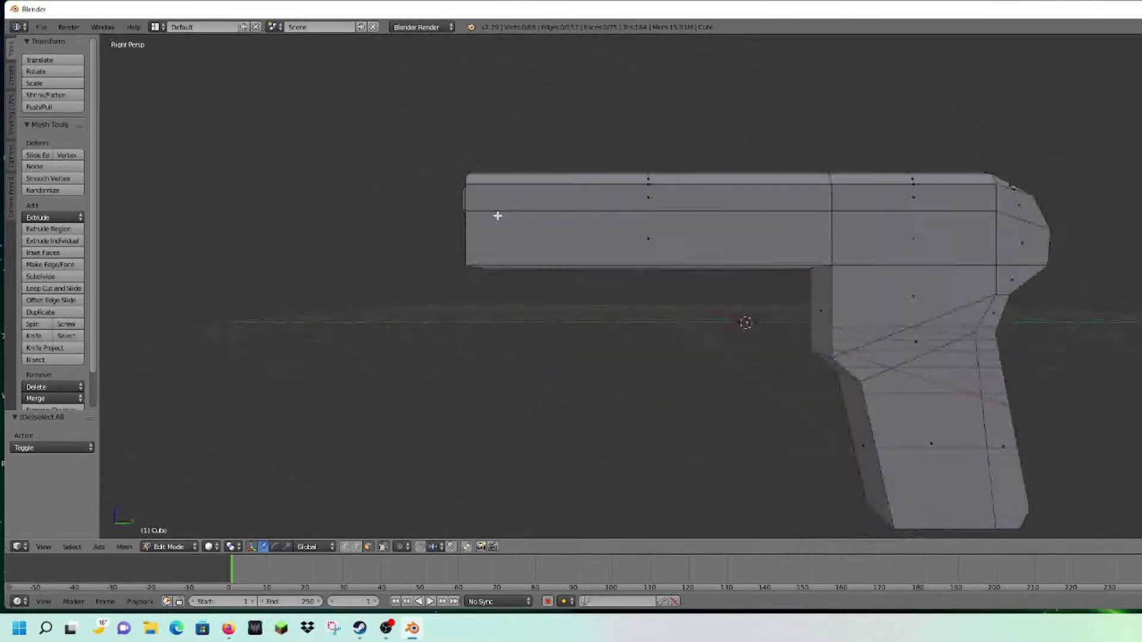
pyautogui.scroll(4, 497, 217)
pyautogui.keyDown('shift'); pyautogui.moveTo(528, 176); pyautogui.dragTo(619, 270, button='middle'); pyautogui.keyUp('shift')
pyautogui.scroll(2, 611, 357)
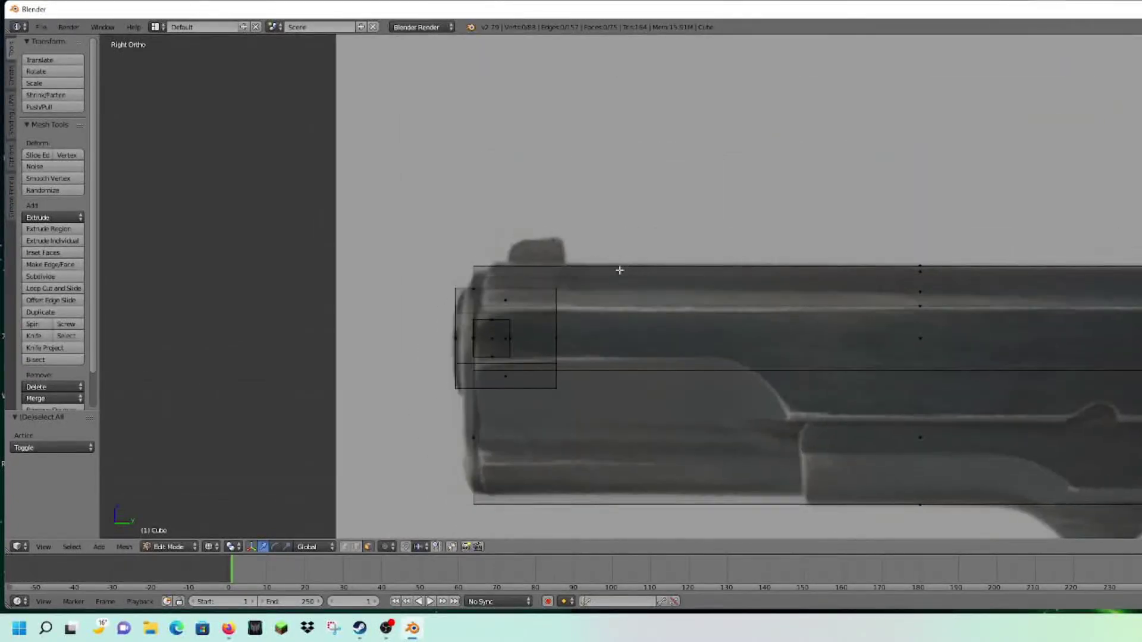
# Add two vertical loop cuts around the slide's muzzle end, aligned with the front and rear edges of the reference front sight
pyautogui.hotkey('ctrl', 'r')
pyautogui.click(563, 286)
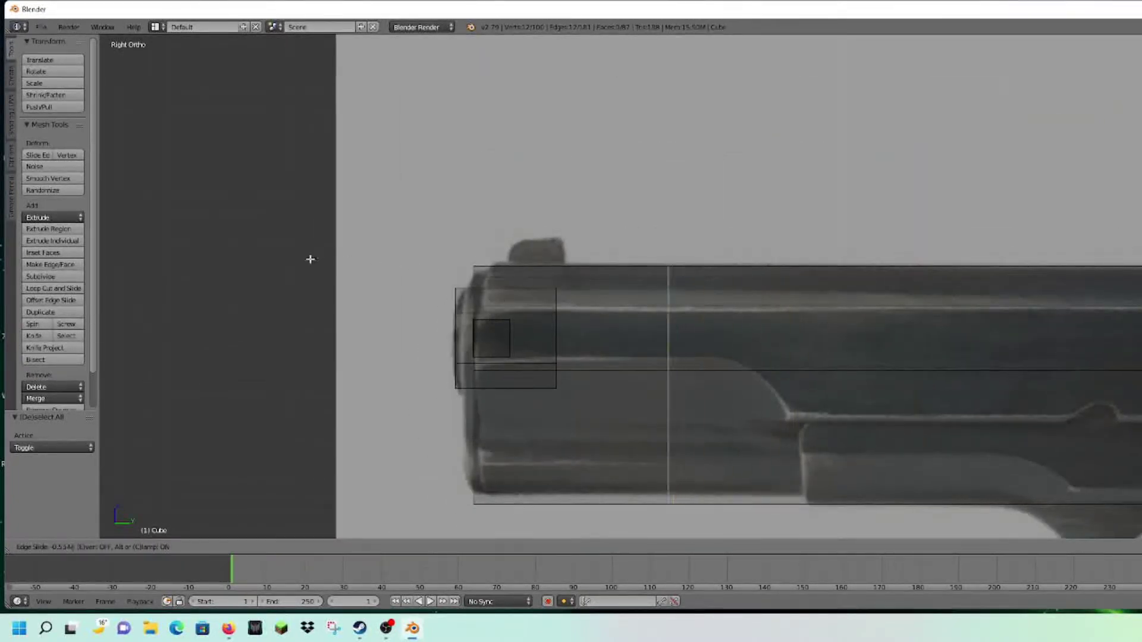
pyautogui.click(213, 240)
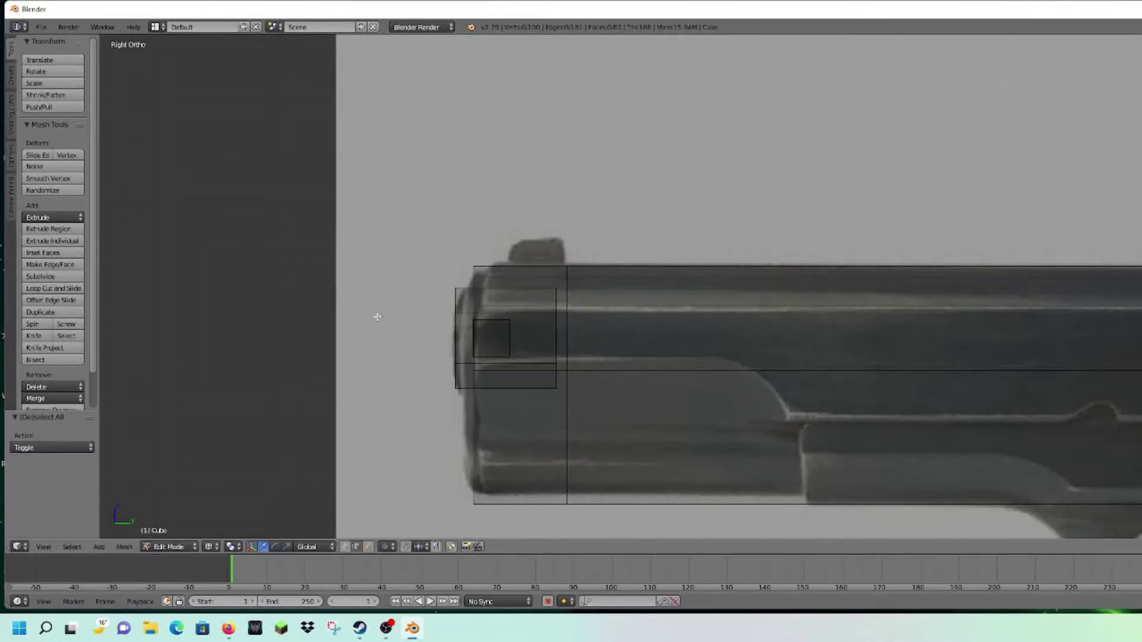
pyautogui.hotkey('ctrl', 'r')
pyautogui.click(500, 276)
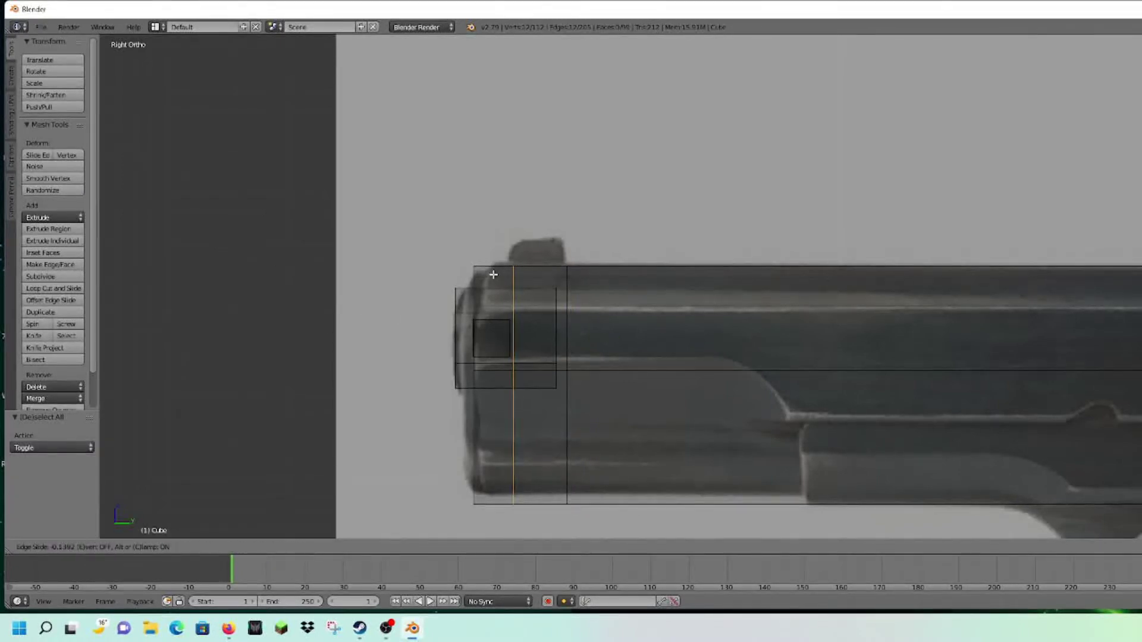
pyautogui.click(493, 274)
pyautogui.press('a')
# Extrude the slide's middle top face between the two front cuts in place and scale it to about 0.32 along X
pyautogui.moveTo(632, 295); pyautogui.dragTo(547, 333, button='middle')
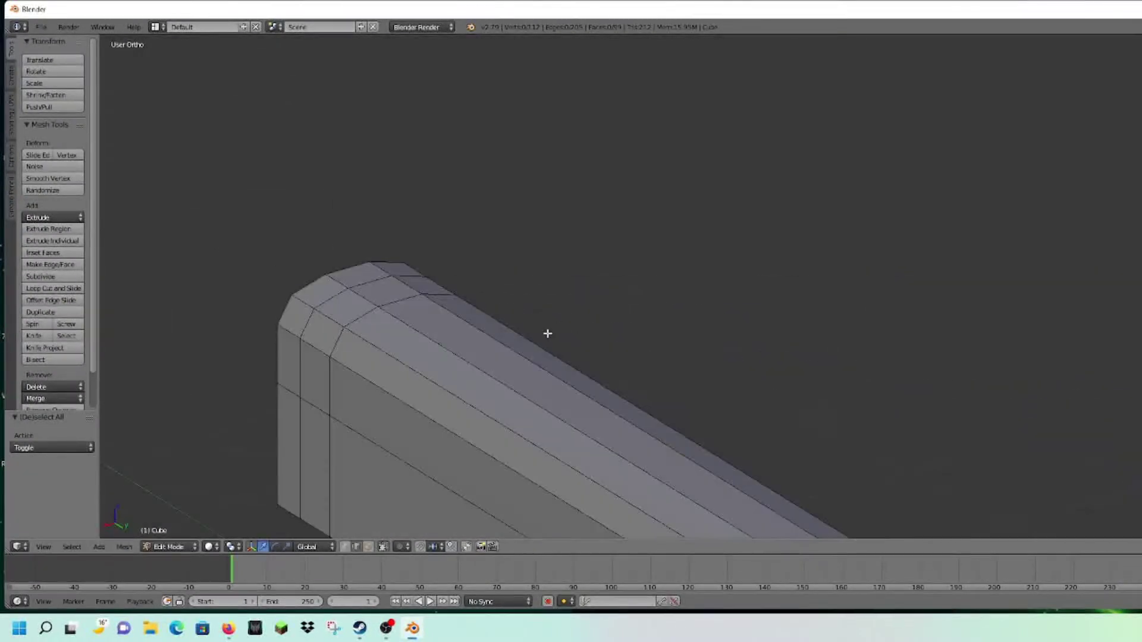
pyautogui.moveTo(442, 203); pyautogui.dragTo(640, 179, button='middle')
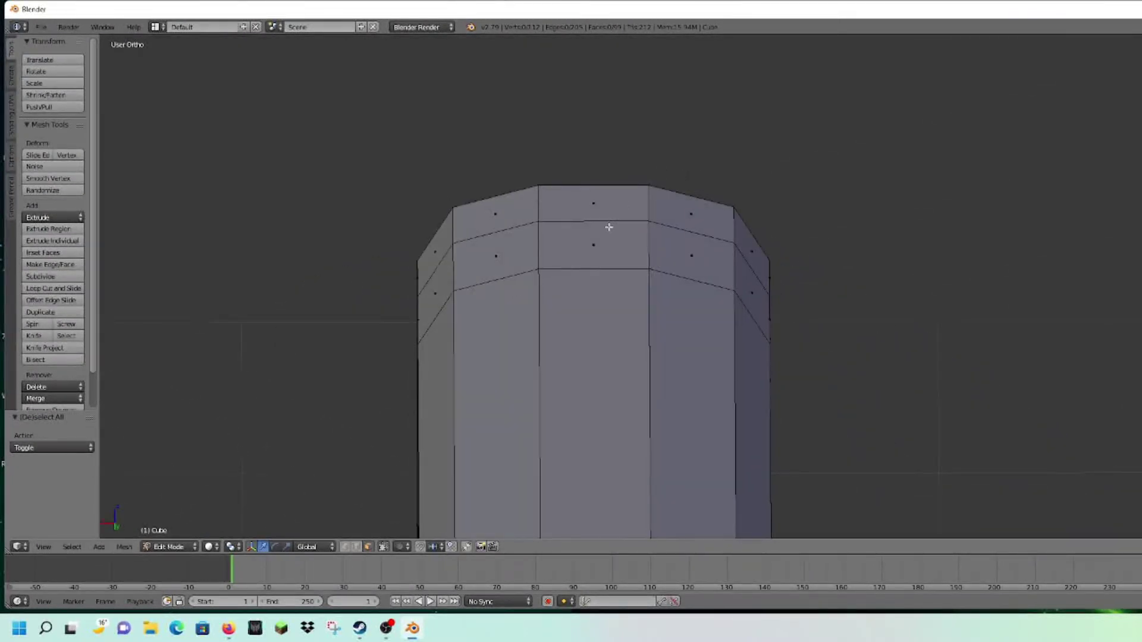
pyautogui.scroll(2, 609, 228)
pyautogui.press('c')
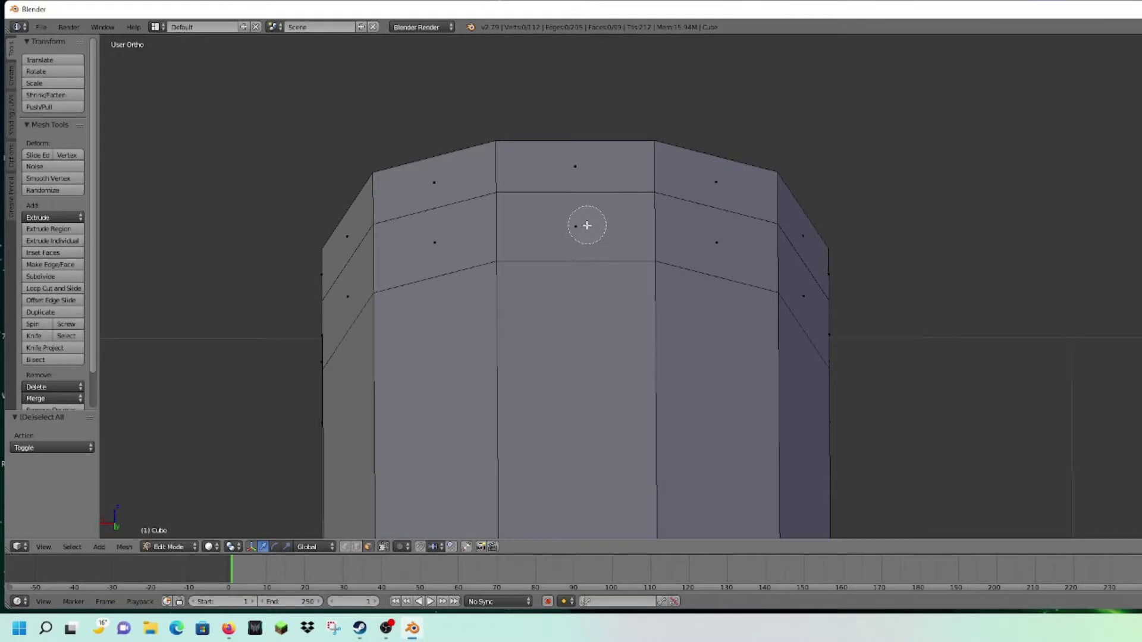
pyautogui.click(587, 226)
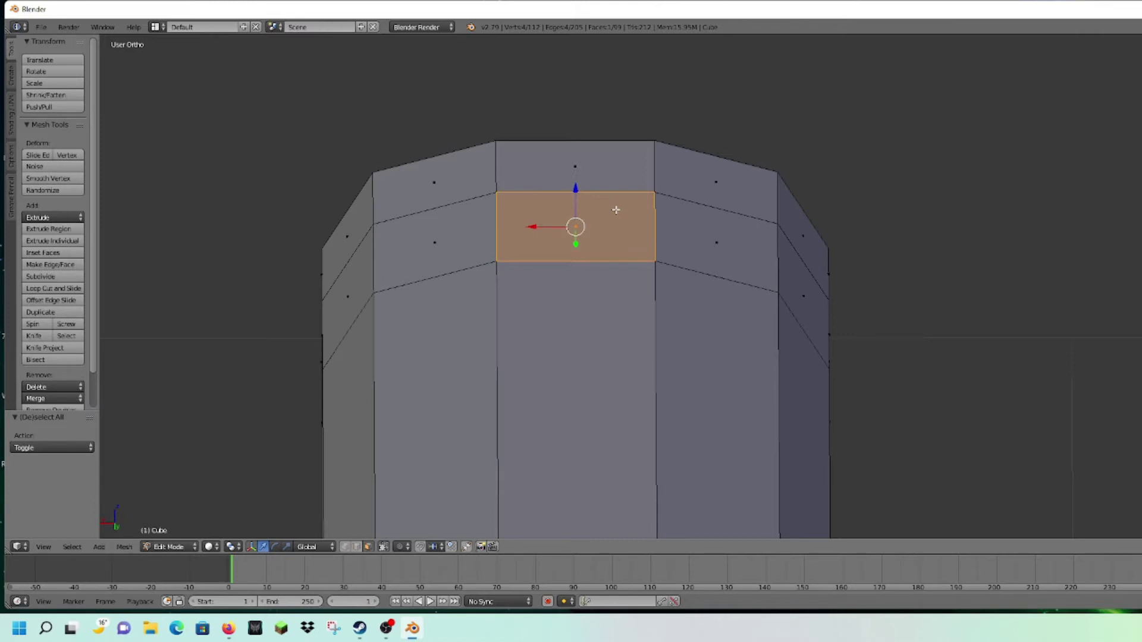
pyautogui.press('e')
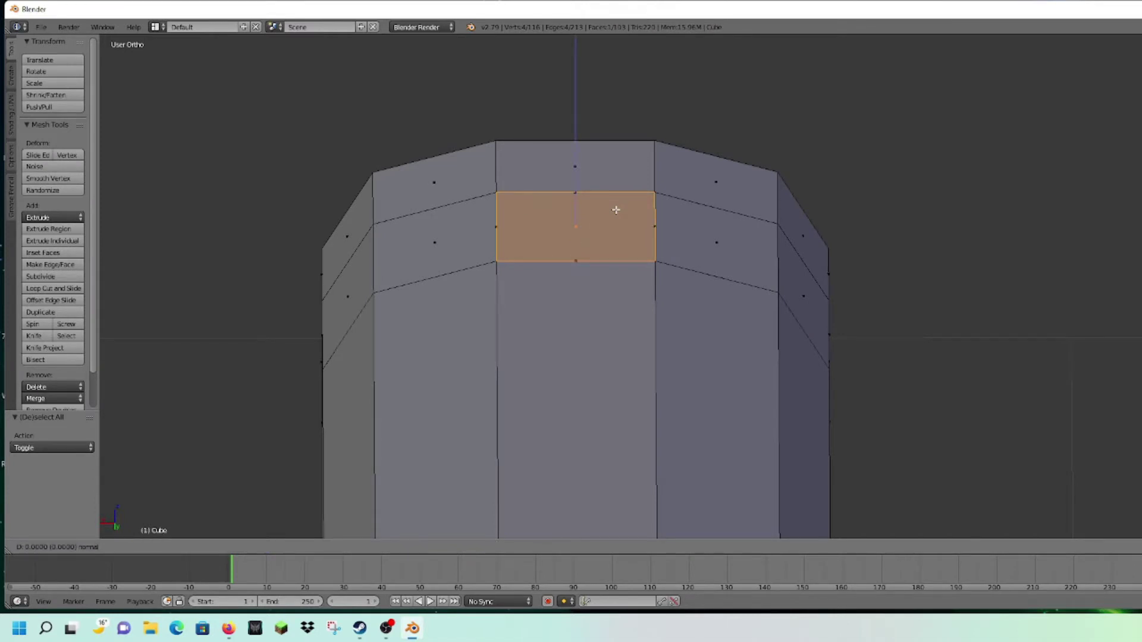
pyautogui.press('s')
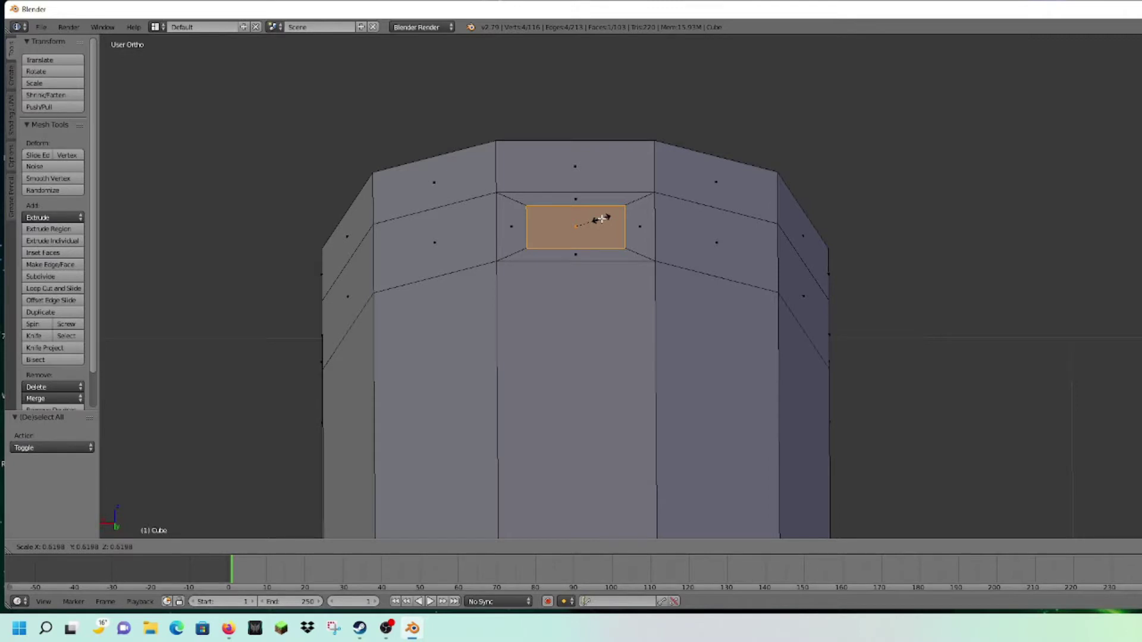
pyautogui.press('x')
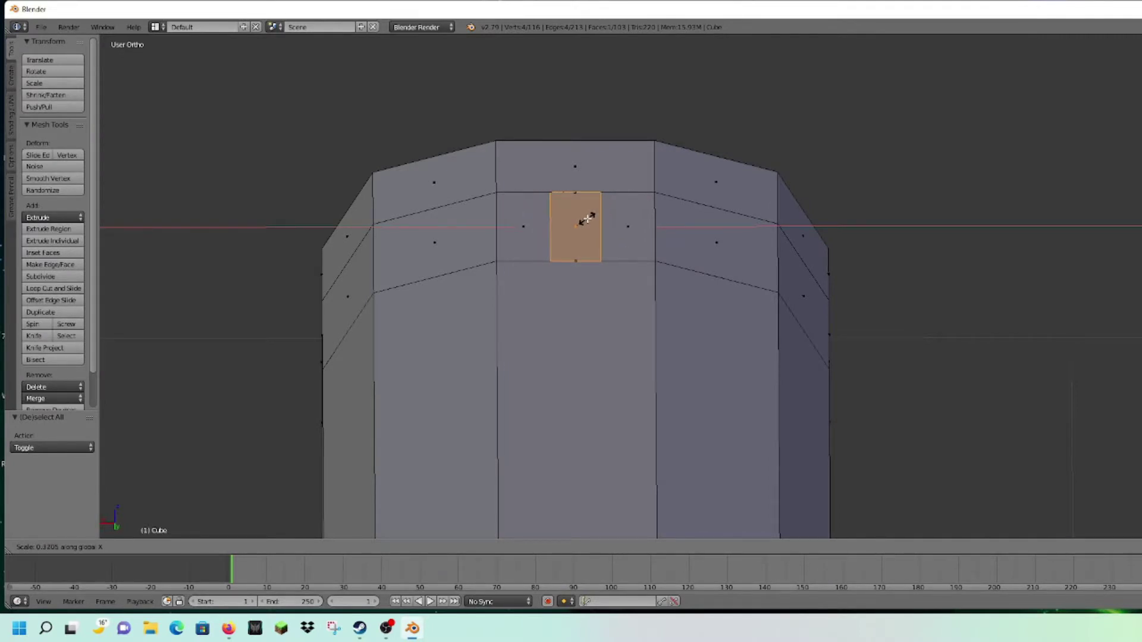
pyautogui.click(586, 219)
# Extrude the narrowed face upward about 0.16 to the height of the reference front sight
pyautogui.moveTo(587, 219); pyautogui.dragTo(758, 212, button='middle')
pyautogui.press('KP_5')
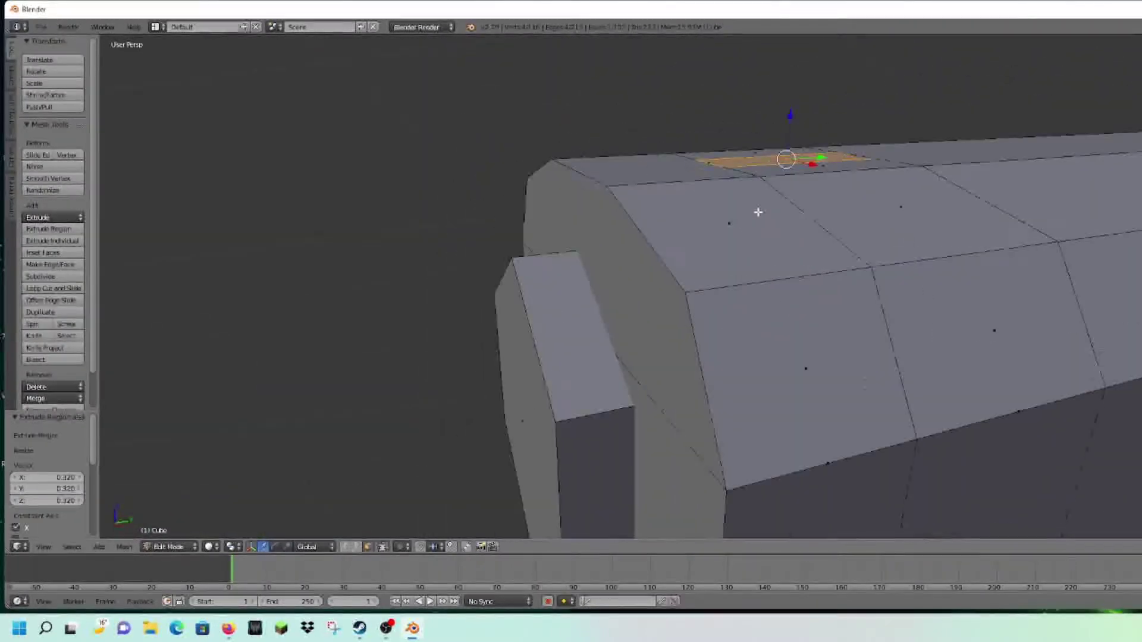
pyautogui.press('KP_3')
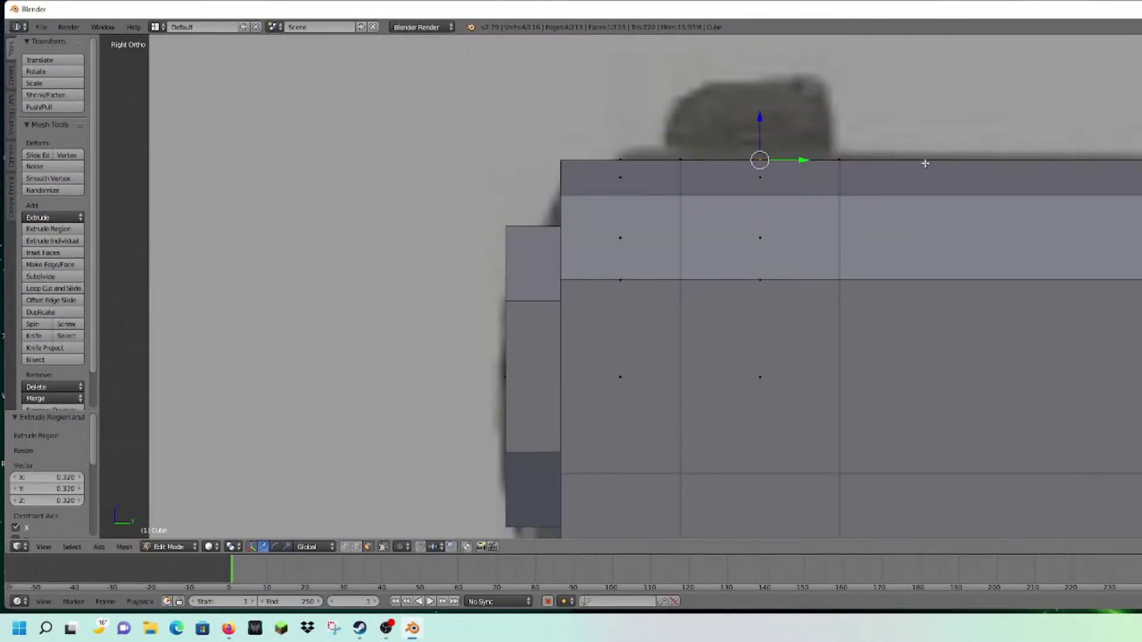
pyautogui.keyDown('shift'); pyautogui.moveTo(926, 171); pyautogui.dragTo(793, 240, button='middle'); pyautogui.keyUp('shift')
pyautogui.press('e')
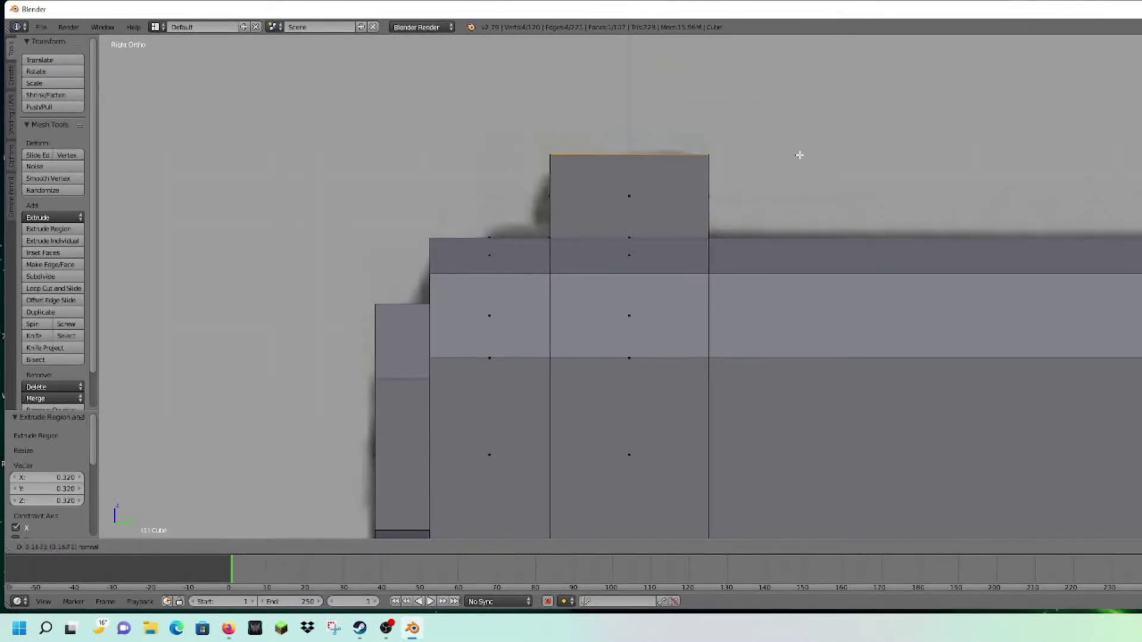
pyautogui.click(799, 154)
pyautogui.press('a')
# Move the vertices at the front sight's lower front corner along Y toward the muzzle to match the reference
pyautogui.press('z')
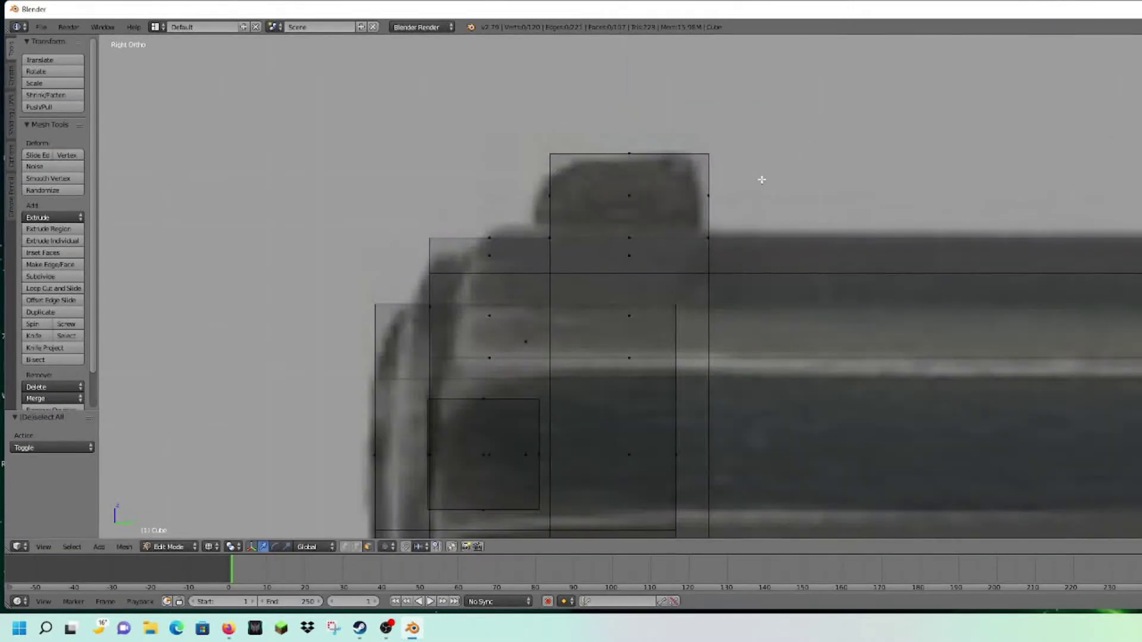
pyautogui.keyDown('shift'); pyautogui.moveTo(751, 180); pyautogui.dragTo(714, 185, button='middle'); pyautogui.keyUp('shift')
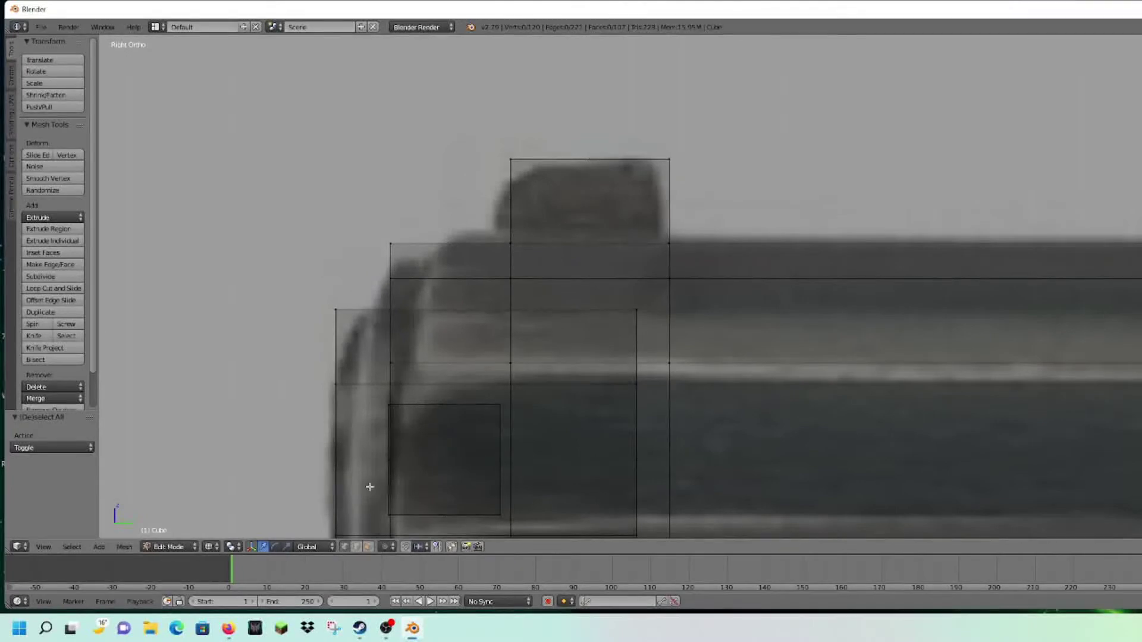
pyautogui.scroll(2, 581, 289)
pyautogui.press('c')
pyautogui.scroll(-3, 474, 219)
pyautogui.click(471, 224)
pyautogui.rightClick(470, 224)
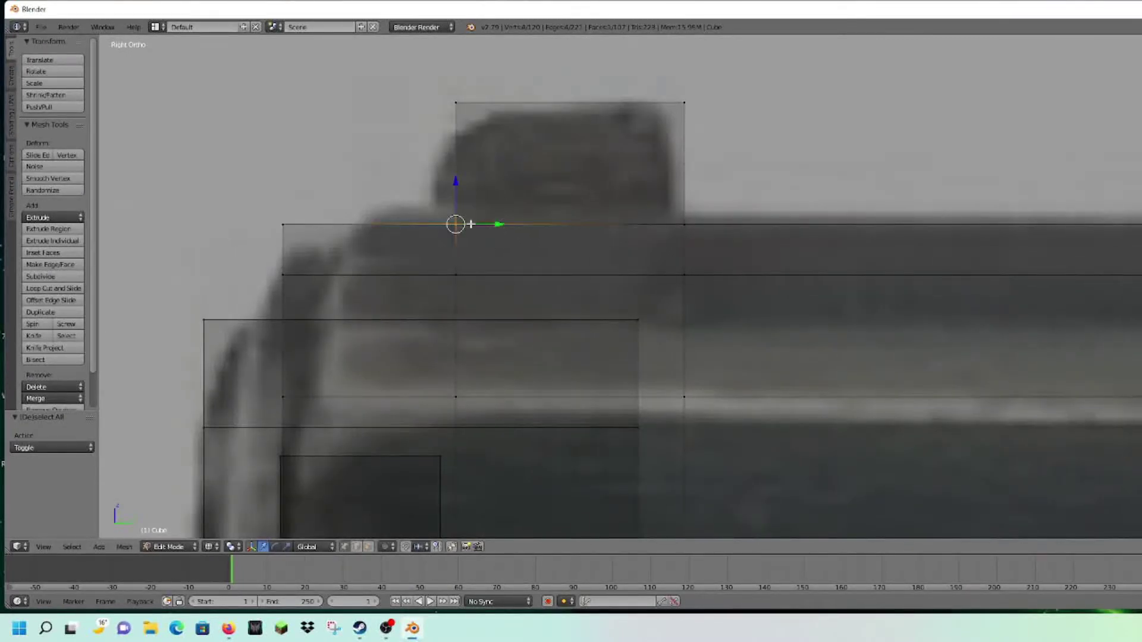
pyautogui.moveTo(500, 224); pyautogui.dragTo(483, 221)
# Shift the front sight's top rear corner along Y toward the muzzle so its back slopes like the reference
pyautogui.press('a')
pyautogui.rightClick(713, 102)
pyautogui.moveTo(723, 102); pyautogui.dragTo(715, 104)
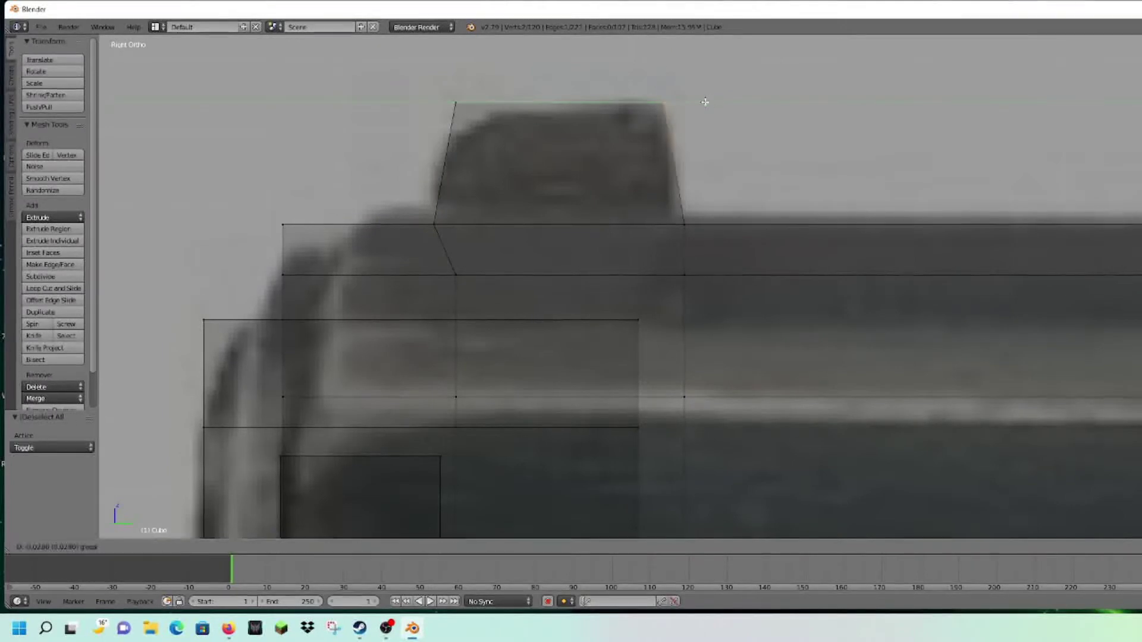
pyautogui.click(705, 102)
# Bevel the front sight's top front edge with one segment to follow the reference outline
pyautogui.rightClick(456, 104)
pyautogui.hotkey('ctrl', 'b')
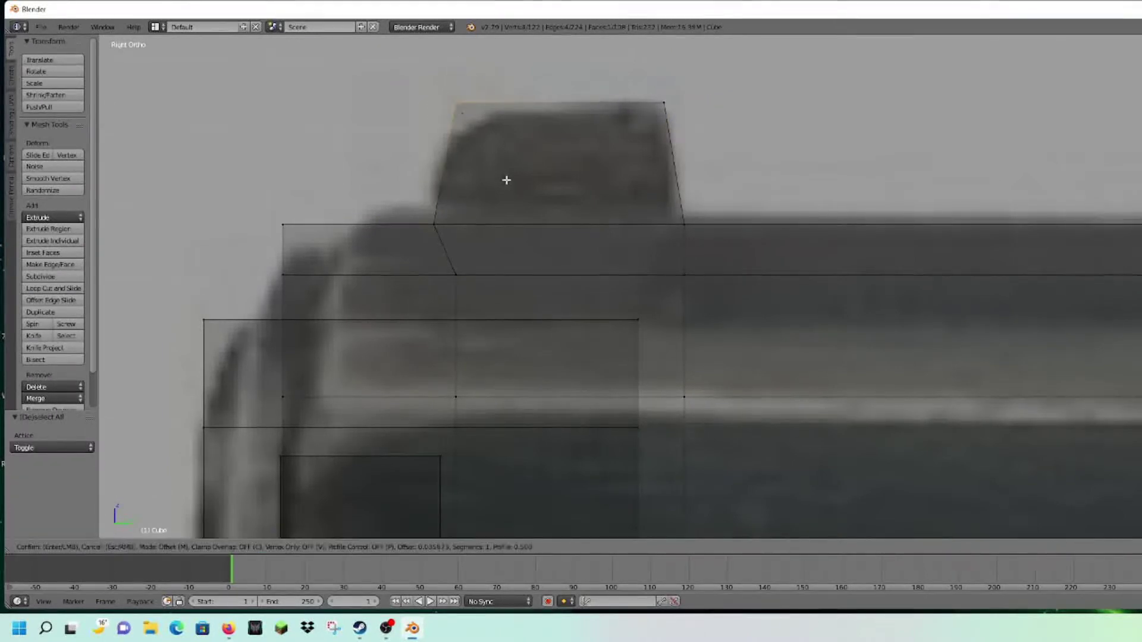
pyautogui.click(534, 210)
pyautogui.press('a')
pyautogui.press('z')
# Examine the finished front sight on the whole pistol, and inspect the rear sight and hammer on the reference
pyautogui.moveTo(726, 151)
pyautogui.mouseDown(button='middle')
pyautogui.moveTo(619, 178)
pyautogui.moveTo(698, 204)
pyautogui.moveTo(922, 171)
pyautogui.moveTo(716, 222)
pyautogui.moveTo(953, 288)
pyautogui.moveTo(535, 200)
pyautogui.mouseUp(button='middle')
pyautogui.press('Tab')
pyautogui.press('KP_3')
pyautogui.press('KP_5')
pyautogui.press('KP_5')
pyautogui.press('z')
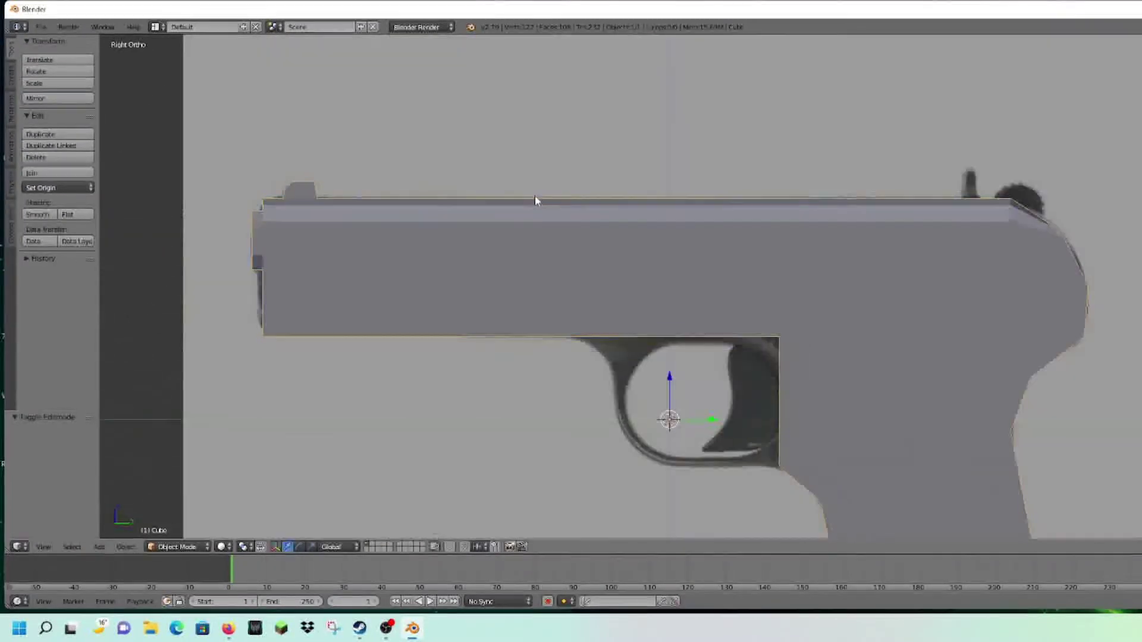
pyautogui.press('a')
pyautogui.keyDown('shift'); pyautogui.moveTo(975, 194); pyautogui.dragTo(552, 202, button='middle'); pyautogui.keyUp('shift')
pyautogui.scroll(1, 552, 202)
pyautogui.scroll(2, 553, 202)
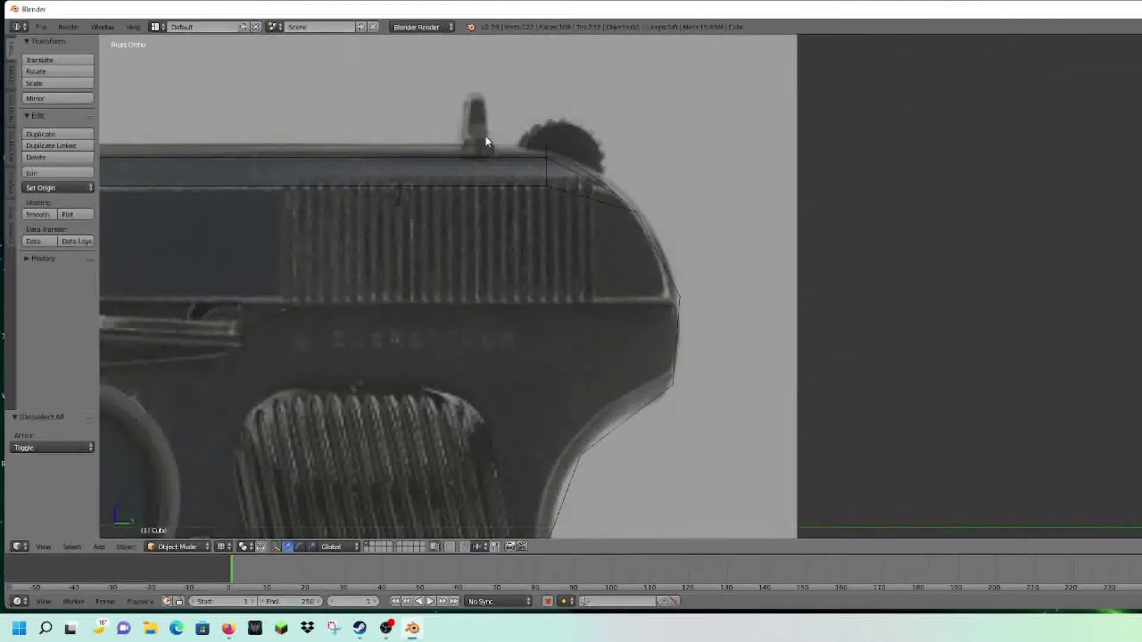
pyautogui.keyDown('shift'); pyautogui.moveTo(488, 143); pyautogui.dragTo(656, 288, button='middle'); pyautogui.keyUp('shift')
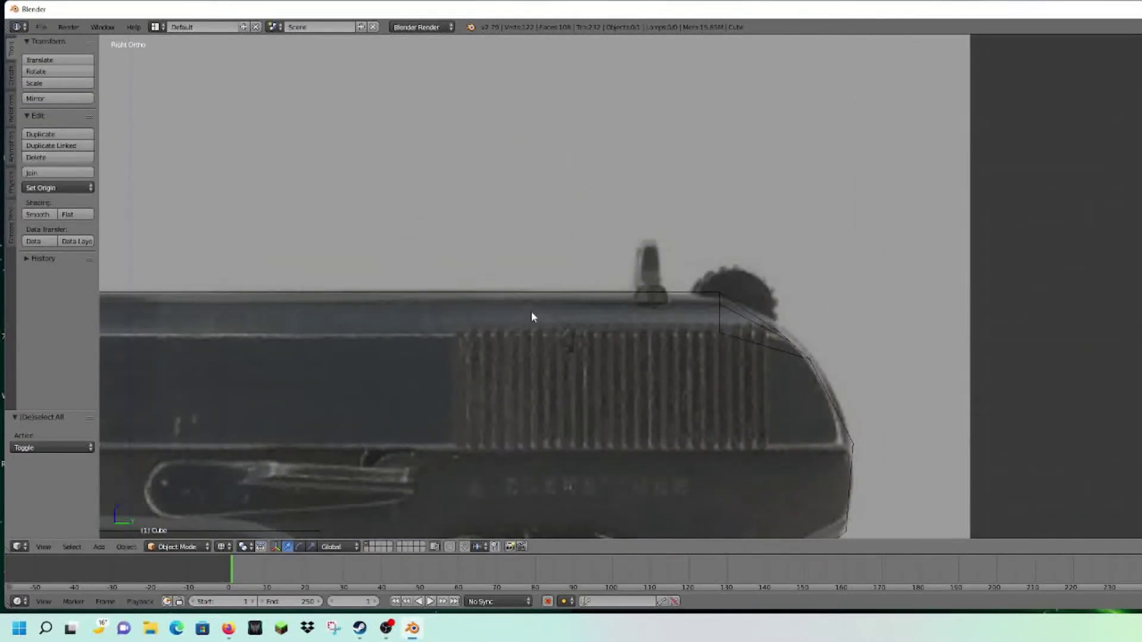
pyautogui.scroll(-5, 553, 305)
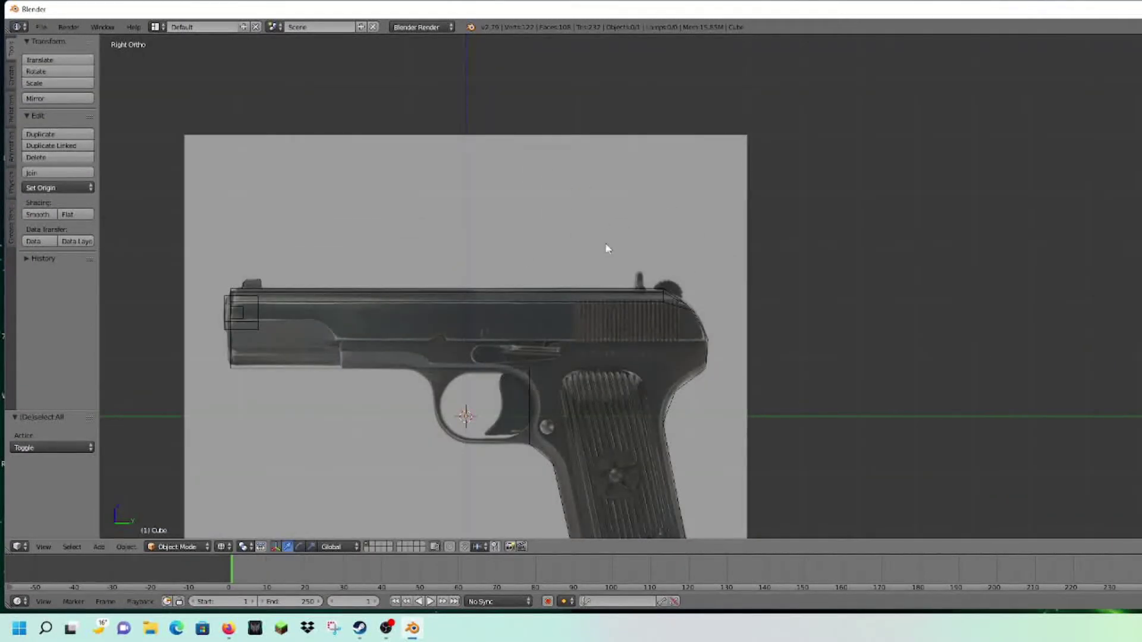
# Add two vertical loop cuts around the rear of the slide, aligned with both sides of the reference rear sight's base
pyautogui.press('Tab')
pyautogui.scroll(5, 612, 306)
pyautogui.hotkey('ctrl', 'r')
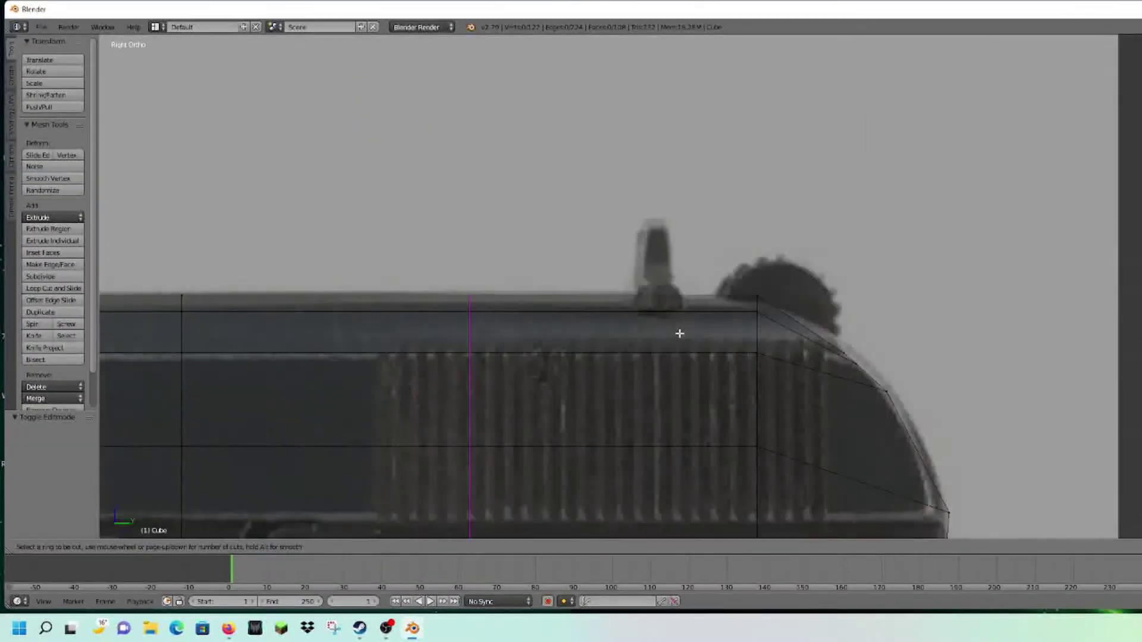
pyautogui.click(672, 354)
pyautogui.click(885, 357)
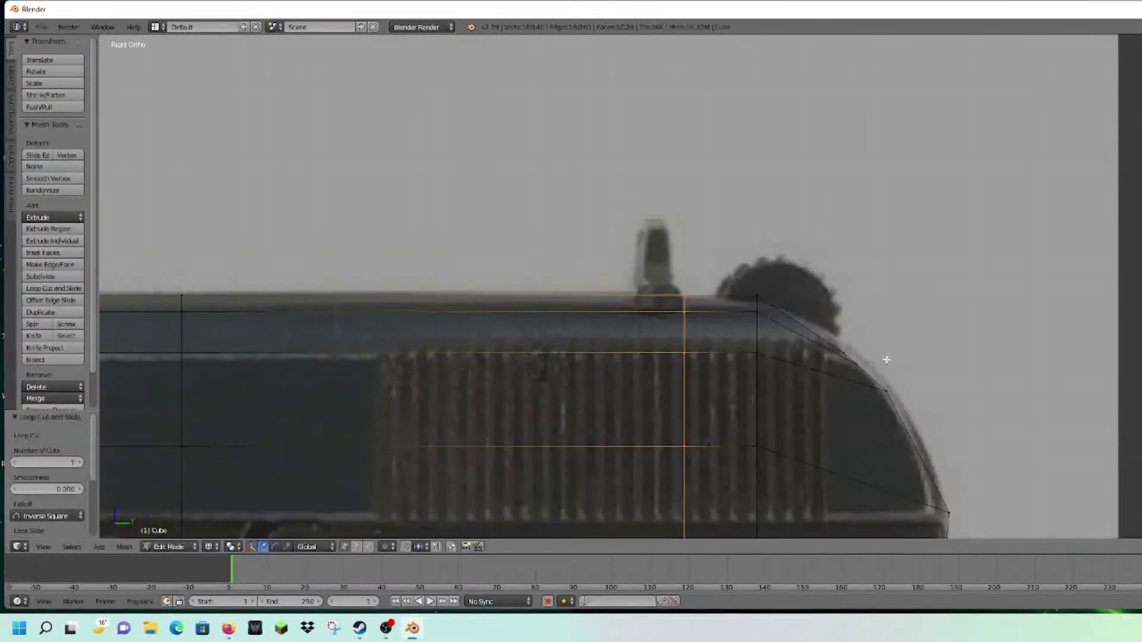
pyautogui.press('a')
pyautogui.hotkey('ctrl', 'r')
pyautogui.click(647, 354)
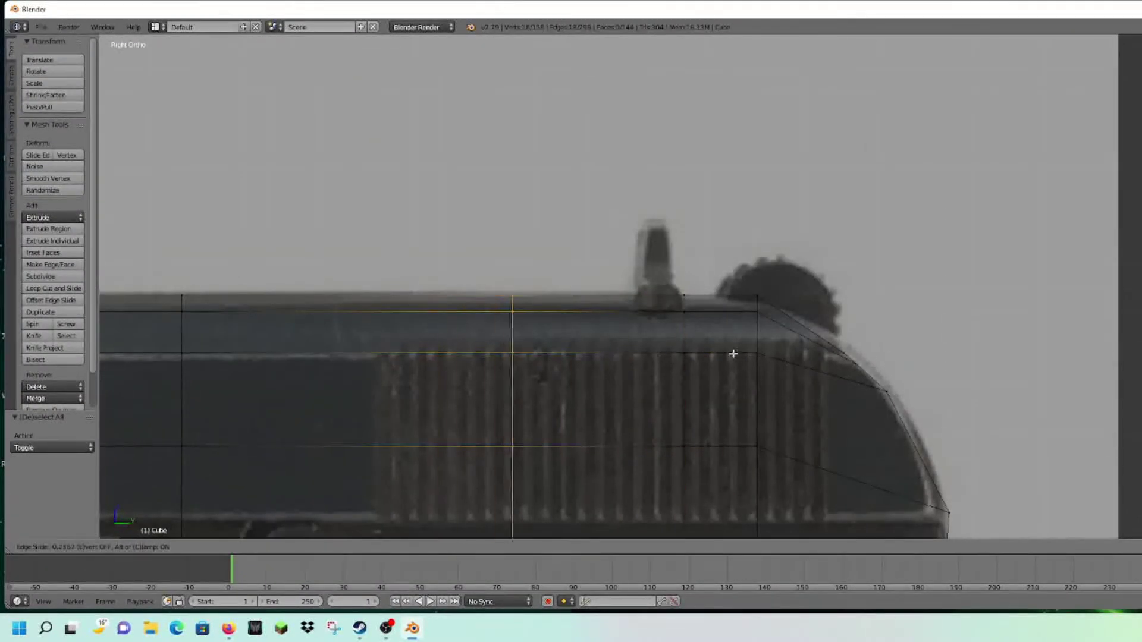
pyautogui.click(854, 357)
pyautogui.press('a')
pyautogui.scroll(4, 708, 305)
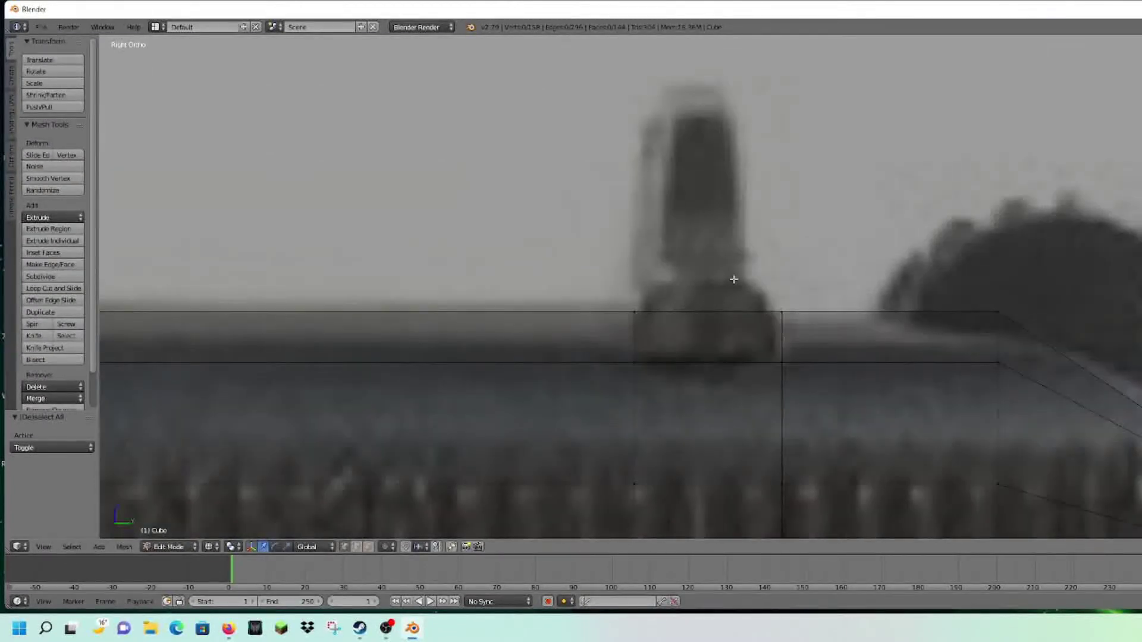
pyautogui.moveTo(717, 284); pyautogui.dragTo(617, 306, button='middle')
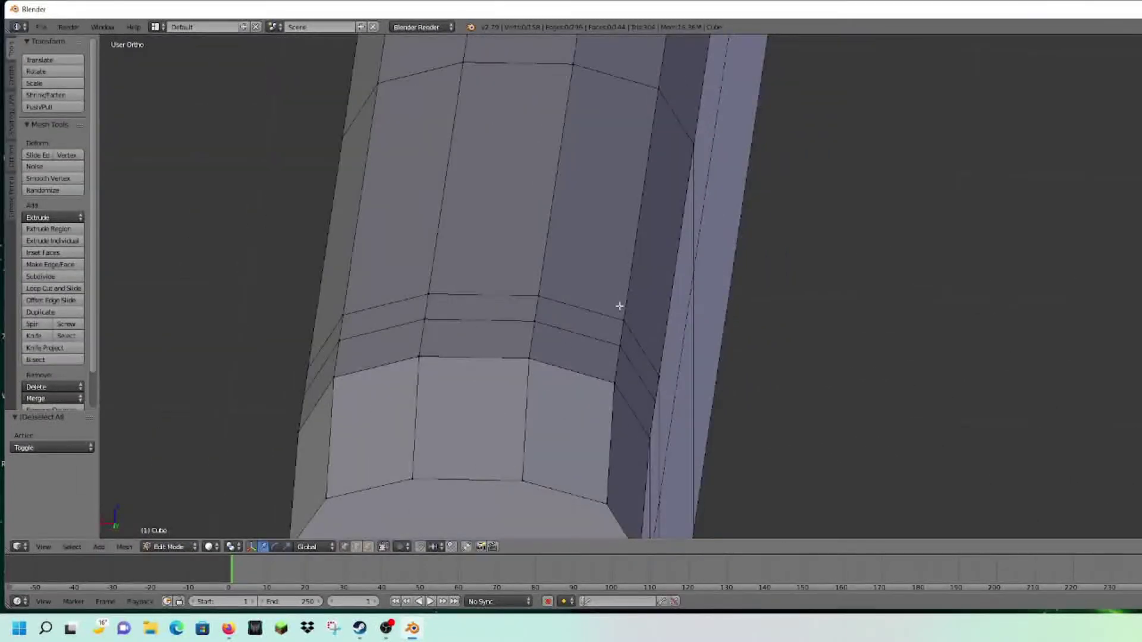
pyautogui.scroll(8, 489, 303)
pyautogui.click(487, 306)
pyautogui.rightClick(488, 306)
# Select both side faces of the front sight and scale them closer together along X to make the sight narrower
pyautogui.moveTo(512, 299)
pyautogui.mouseDown(button='middle')
pyautogui.moveTo(516, 259)
pyautogui.moveTo(514, 274)
pyautogui.moveTo(621, 273)
pyautogui.mouseUp(button='middle')
pyautogui.scroll(-3, 515, 275)
pyautogui.keyDown('shift'); pyautogui.moveTo(369, 283); pyautogui.dragTo(849, 298, button='middle'); pyautogui.keyUp('shift')
pyautogui.scroll(7, 849, 298)
pyautogui.scroll(4, 932, 350)
pyautogui.keyDown('shift'); pyautogui.moveTo(931, 350); pyautogui.dragTo(547, 102, button='middle'); pyautogui.keyUp('shift')
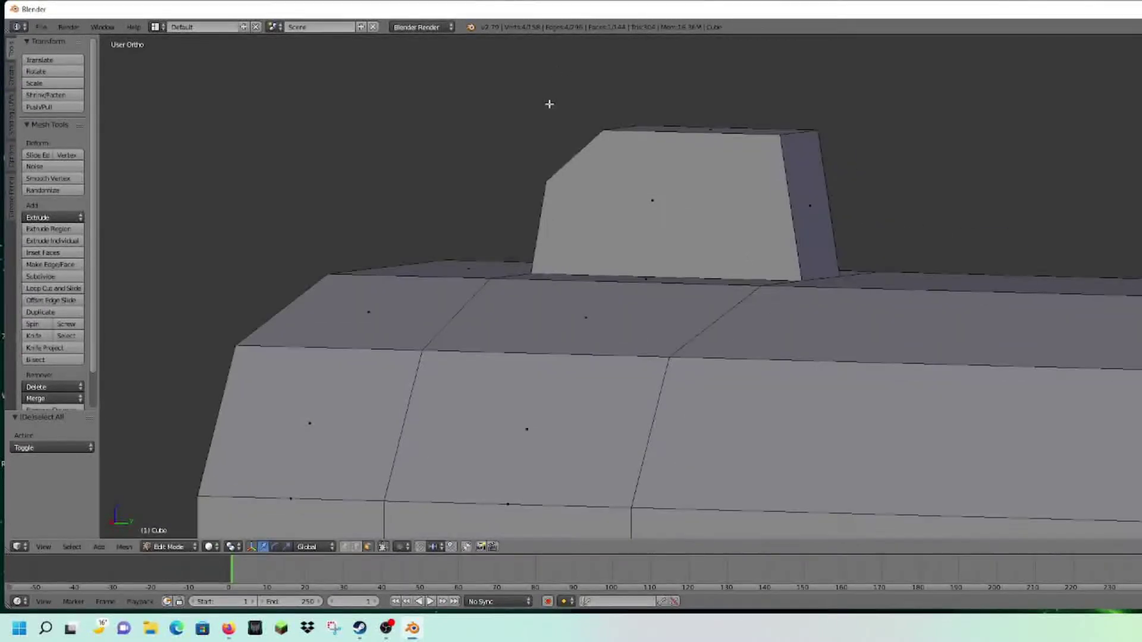
pyautogui.scroll(4, 593, 145)
pyautogui.moveTo(502, 133)
pyautogui.keyDown('shift'); pyautogui.mouseDown(button='middle')
pyautogui.moveTo(759, 224)
pyautogui.moveTo(915, 262)
pyautogui.mouseUp(button='middle'); pyautogui.keyUp('shift')
pyautogui.press('z')
pyautogui.press('c')
pyautogui.click(572, 244)
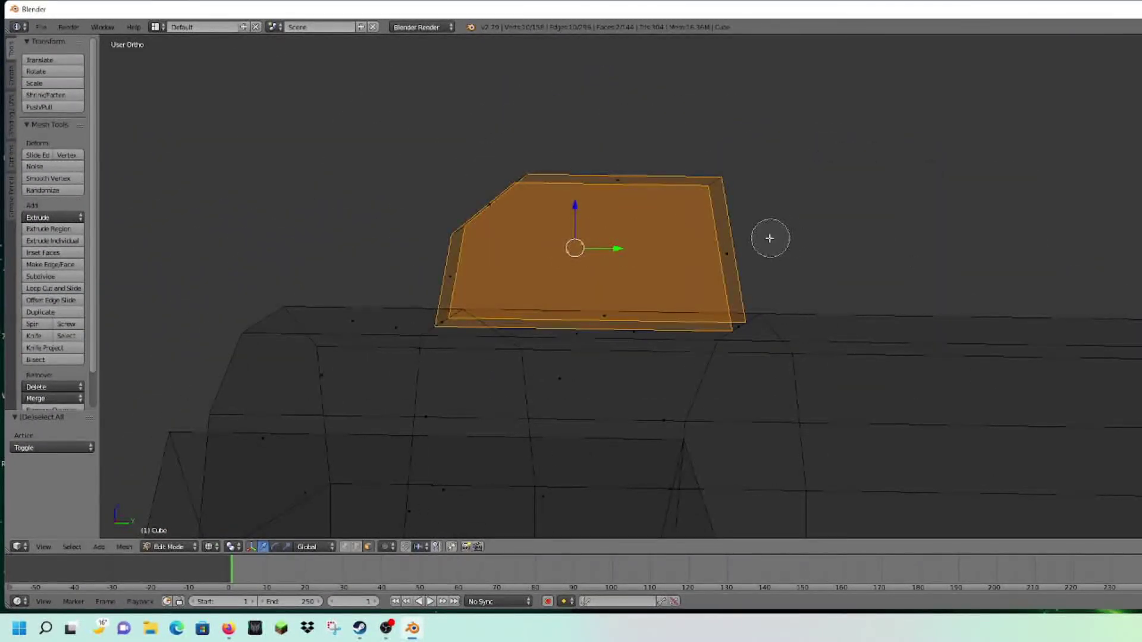
pyautogui.press('Escape')
pyautogui.press('z')
pyautogui.moveTo(860, 227); pyautogui.dragTo(817, 227, button='middle')
pyautogui.moveTo(898, 287); pyautogui.dragTo(694, 257, button='middle')
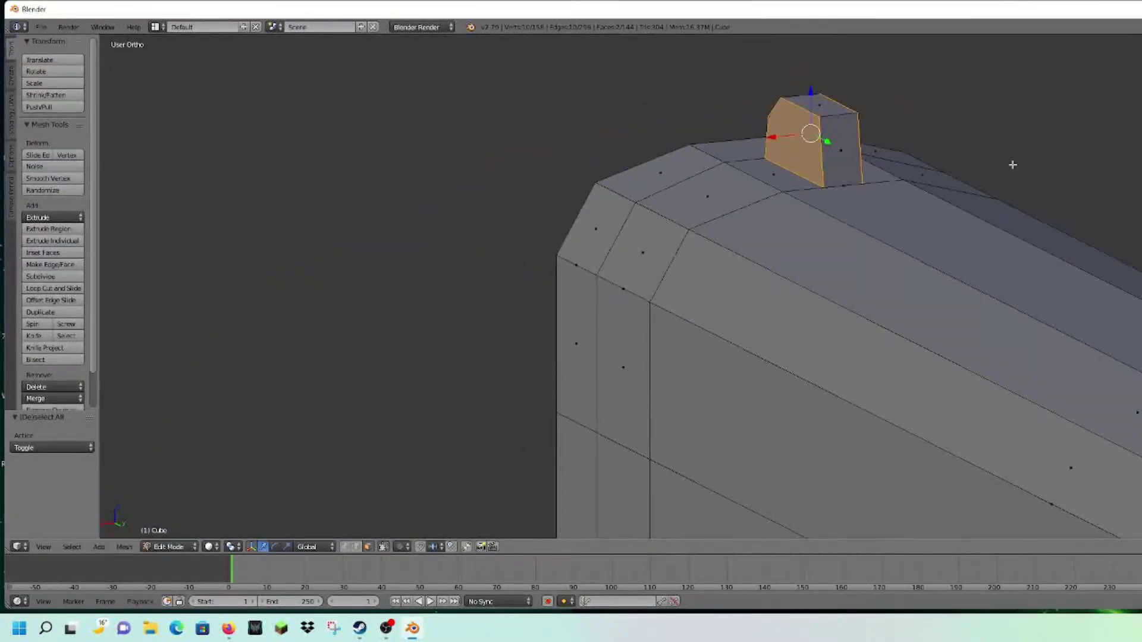
pyautogui.press('s')
pyautogui.press('x')
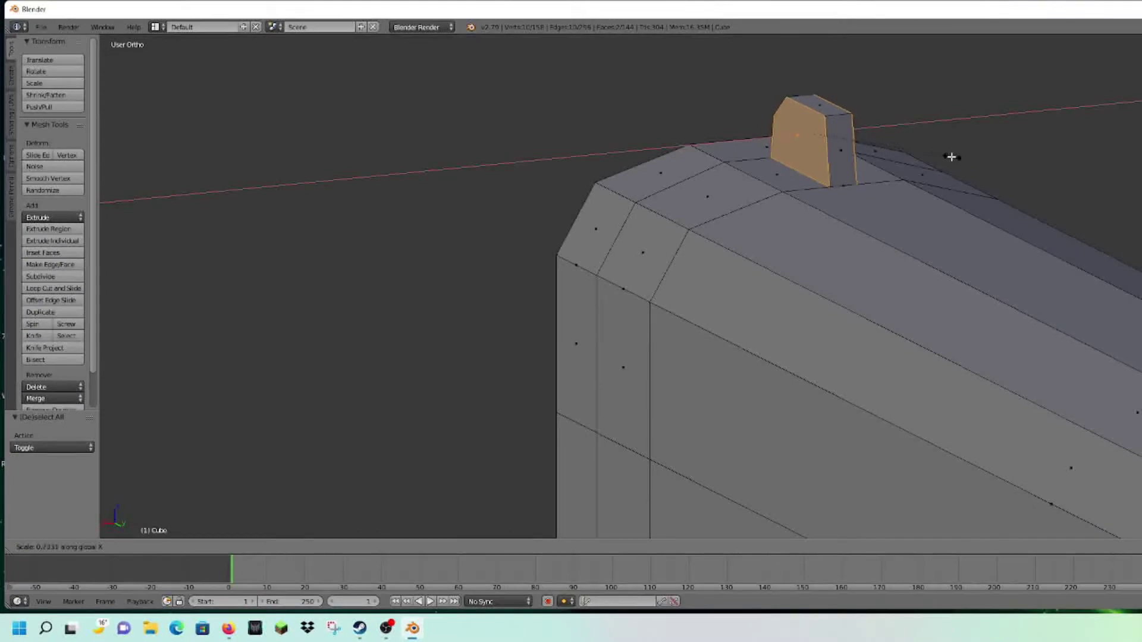
pyautogui.click(934, 152)
# Check the narrowed front sight on the whole pistol, compare it with the reference from the right side, and clear the selection
pyautogui.scroll(-5, 939, 158)
pyautogui.scroll(-4, 938, 157)
pyautogui.moveTo(933, 176); pyautogui.dragTo(984, 181, button='middle')
pyautogui.press('Tab')
pyautogui.press('KP_5')
pyautogui.press('KP_3')
pyautogui.press('KP_5')
pyautogui.press('Tab')
pyautogui.press('a')
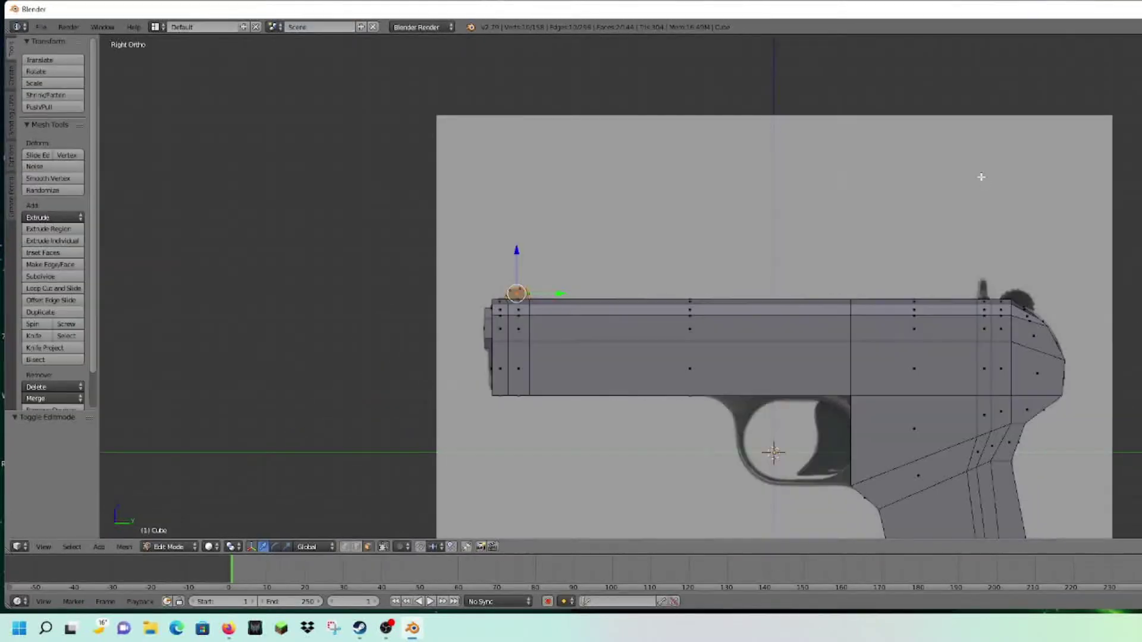
# Select the centre face on top of the slide between the two rear loop cuts
pyautogui.keyDown('shift'); pyautogui.moveTo(936, 245); pyautogui.dragTo(831, 189, button='middle'); pyautogui.keyUp('shift')
pyautogui.scroll(2, 831, 192)
pyautogui.moveTo(831, 193); pyautogui.dragTo(715, 255, button='middle')
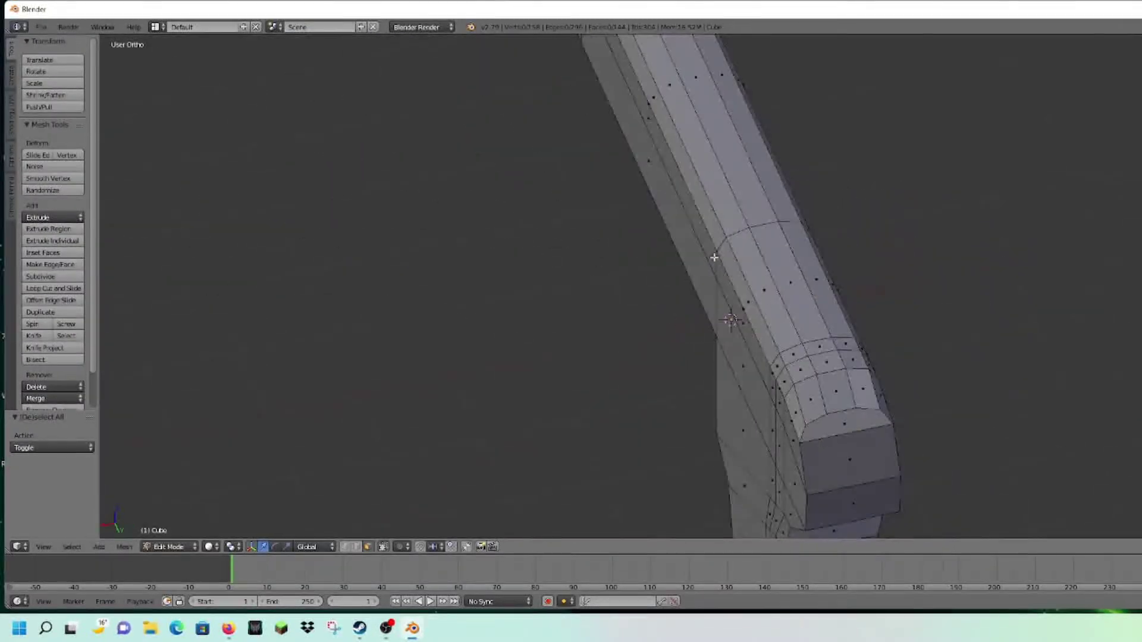
pyautogui.scroll(1, 767, 304)
pyautogui.press('c')
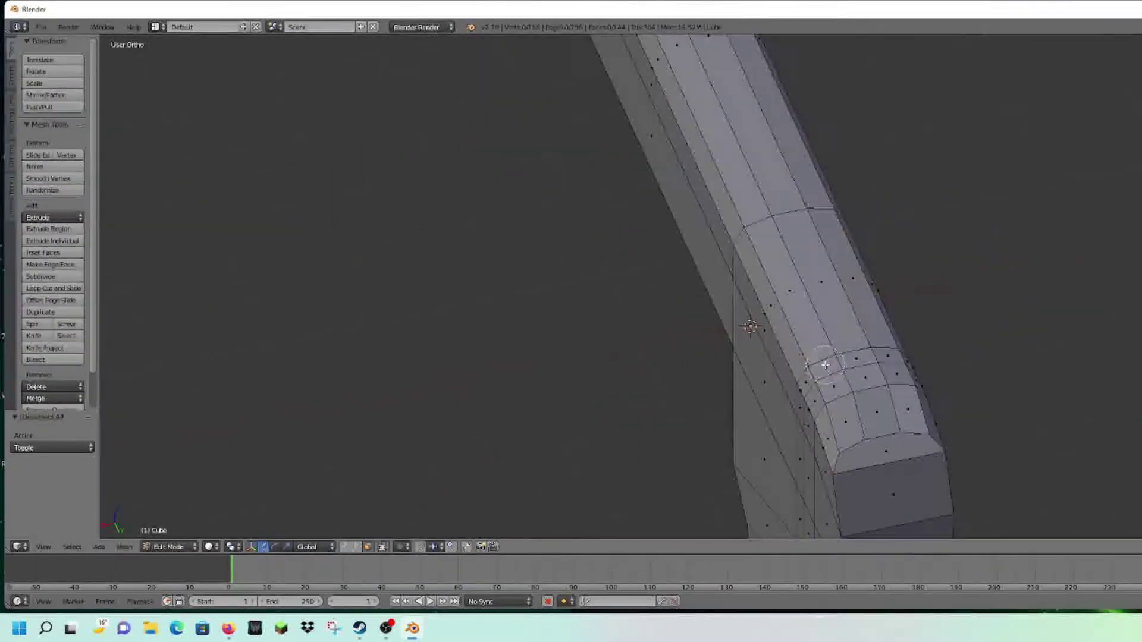
pyautogui.rightClick(856, 356)
pyautogui.rightClick(857, 359)
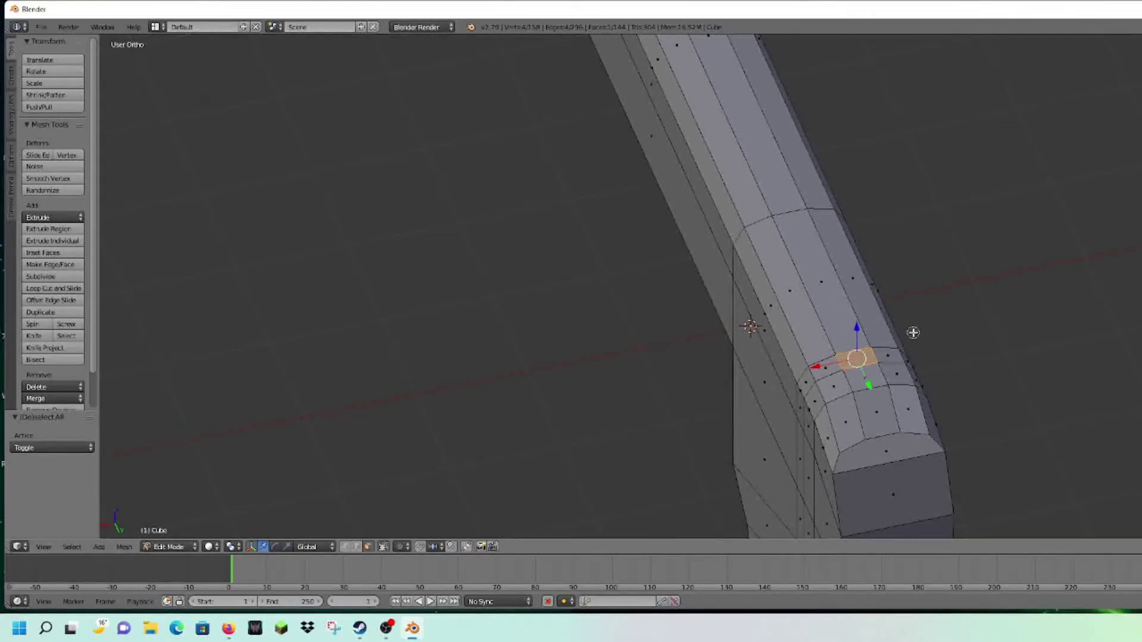
pyautogui.press('c')
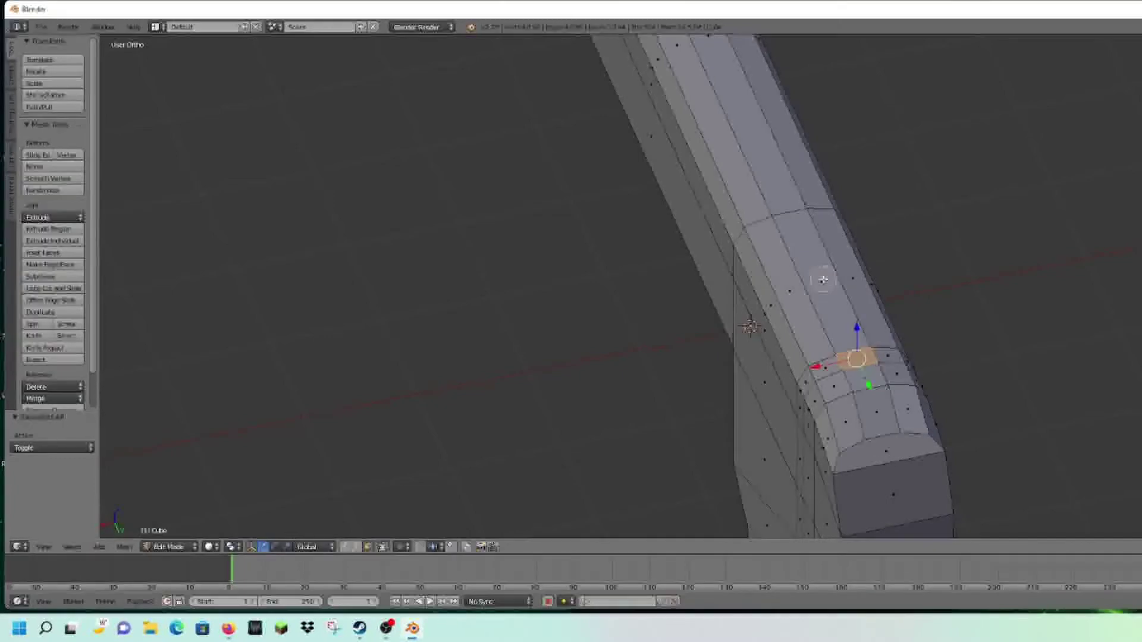
pyautogui.click(823, 280)
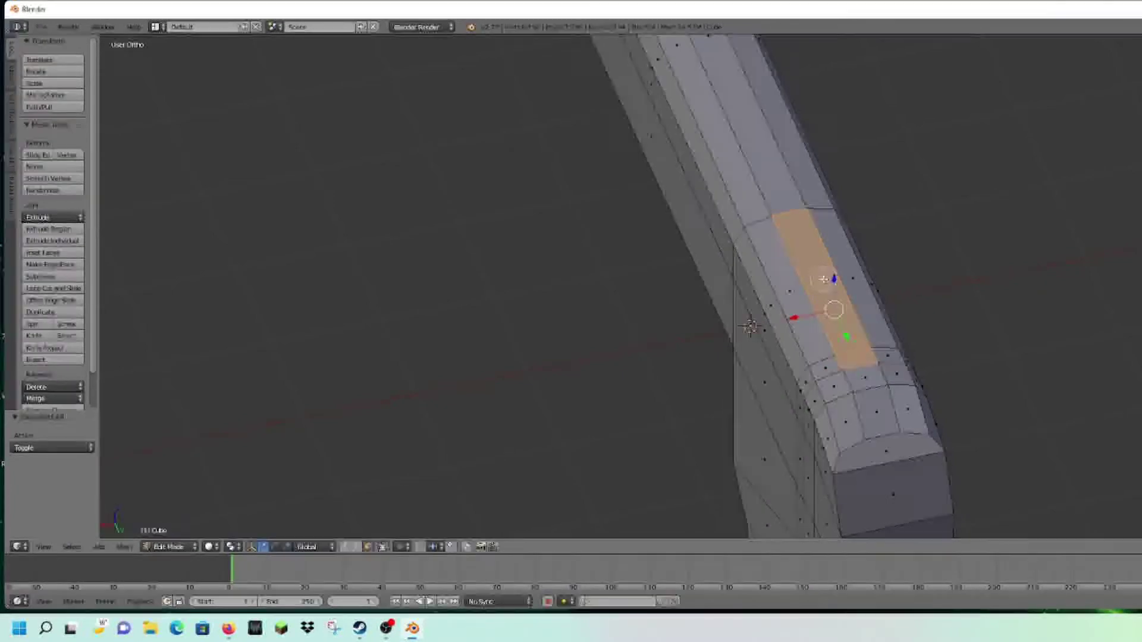
pyautogui.middleClick(821, 285)
pyautogui.press('Escape')
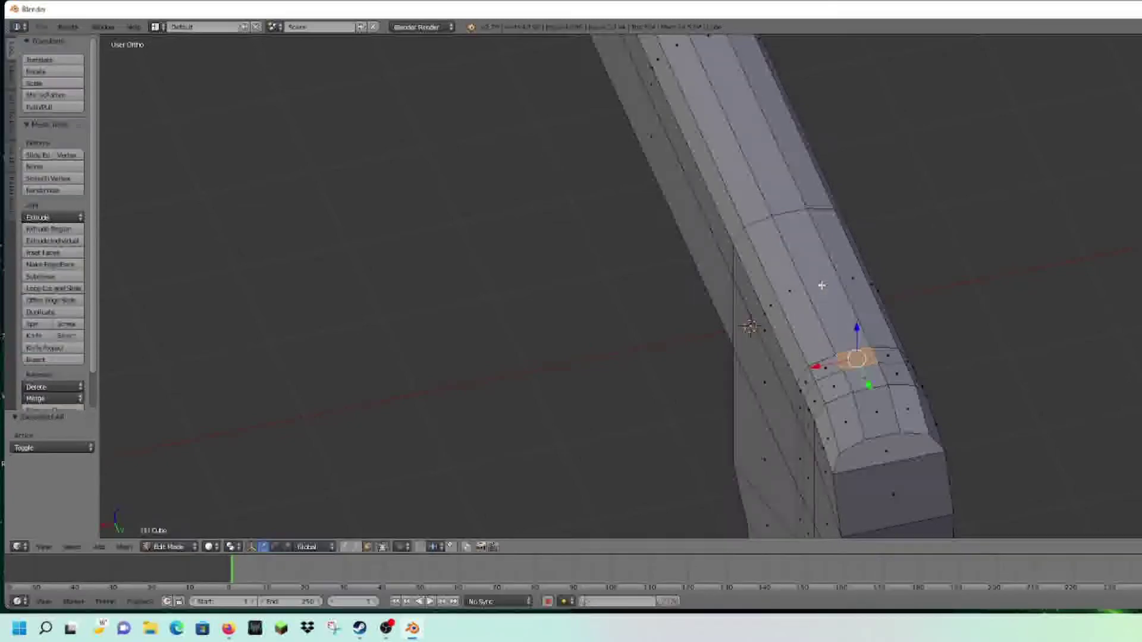
pyautogui.moveTo(904, 328)
pyautogui.mouseDown(button='middle')
pyautogui.moveTo(922, 311)
pyautogui.moveTo(871, 226)
pyautogui.mouseUp(button='middle')
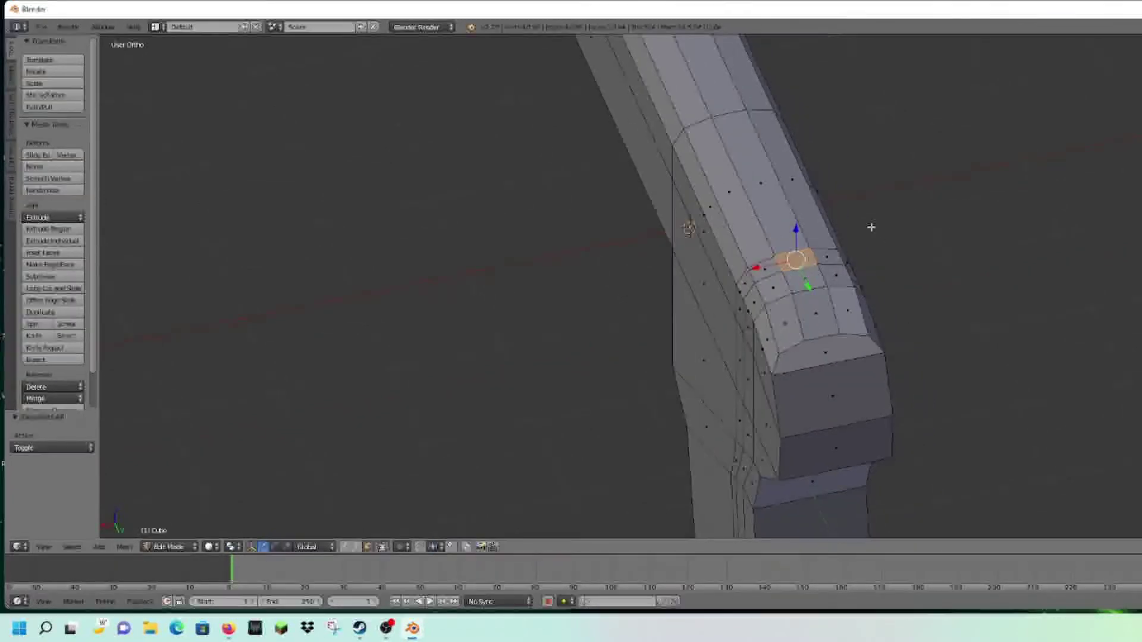
# Try to extrude the selected face upward over the reference rear sight, inspect the block in solid view, and undo it
pyautogui.press('KP_3')
pyautogui.press('KP_6')
pyautogui.press('KP_5')
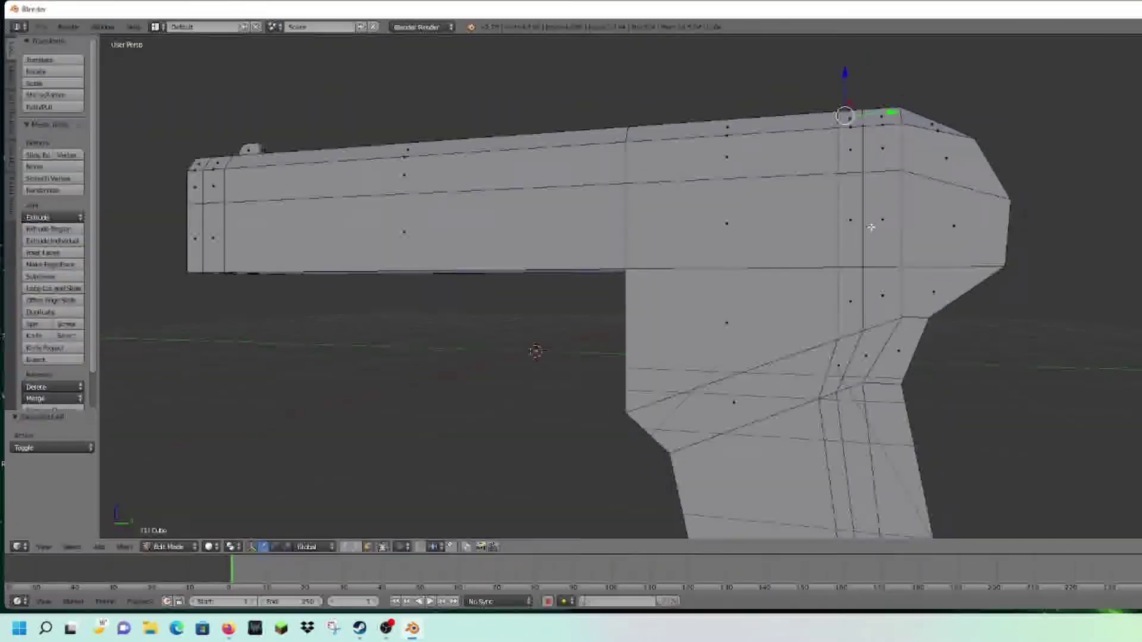
pyautogui.press('KP_3')
pyautogui.press('KP_5')
pyautogui.press('z')
pyautogui.scroll(-1, 871, 226)
pyautogui.scroll(5, 773, 356)
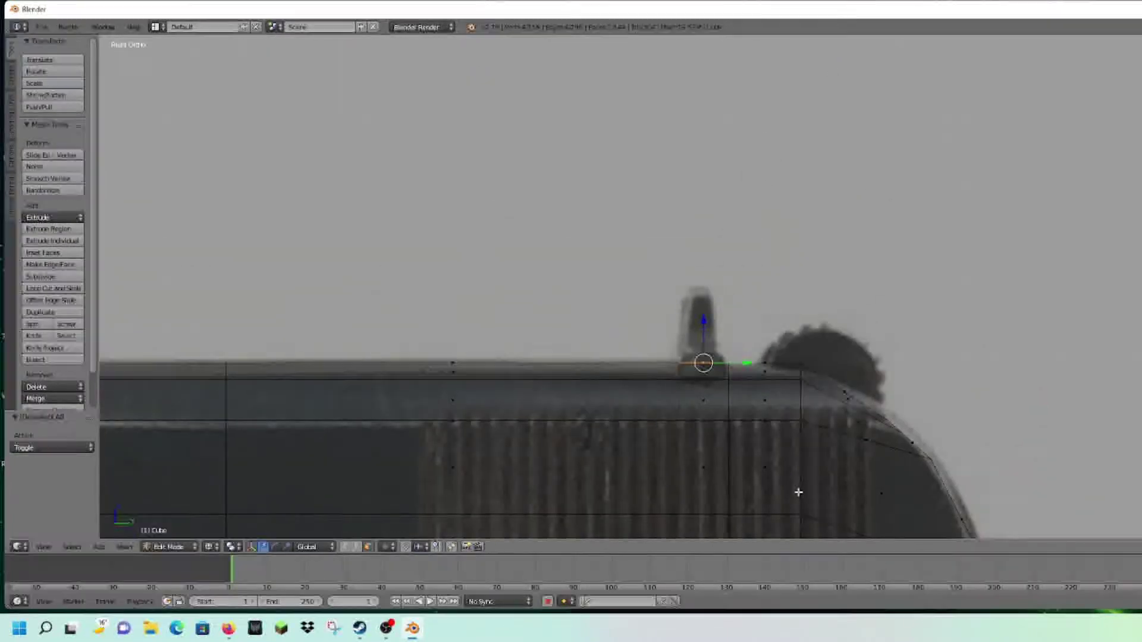
pyautogui.press('e')
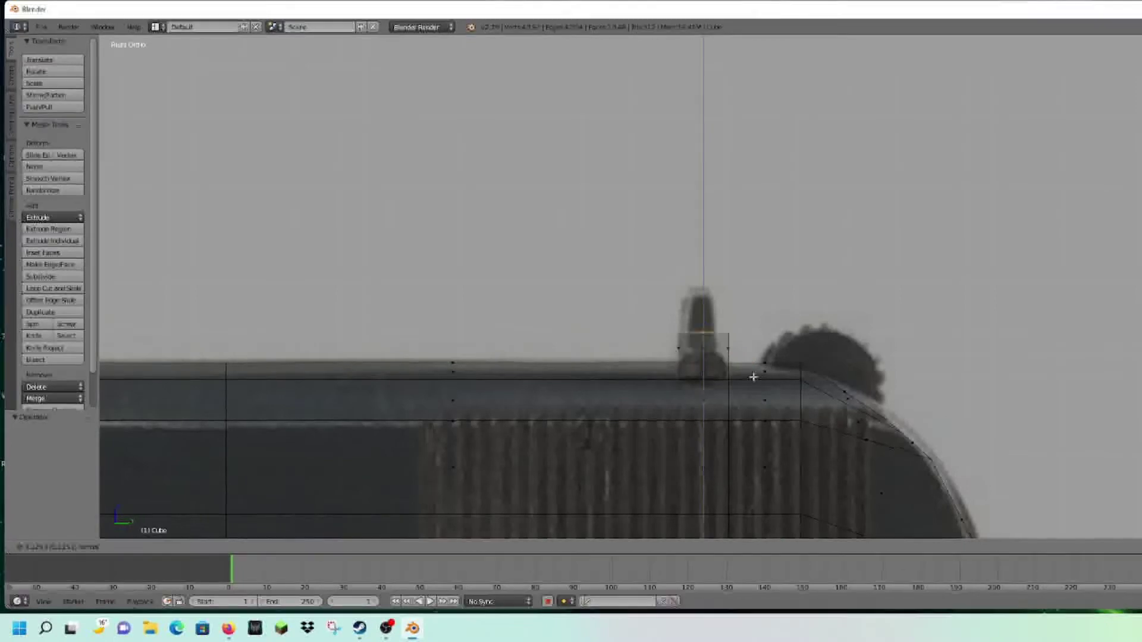
pyautogui.click(751, 334)
pyautogui.press('a')
pyautogui.press('z')
pyautogui.moveTo(747, 326)
pyautogui.mouseDown(button='middle')
pyautogui.moveTo(758, 326)
pyautogui.moveTo(728, 344)
pyautogui.moveTo(481, 341)
pyautogui.moveTo(803, 339)
pyautogui.moveTo(752, 349)
pyautogui.moveTo(773, 351)
pyautogui.moveTo(746, 361)
pyautogui.mouseUp(button='middle')
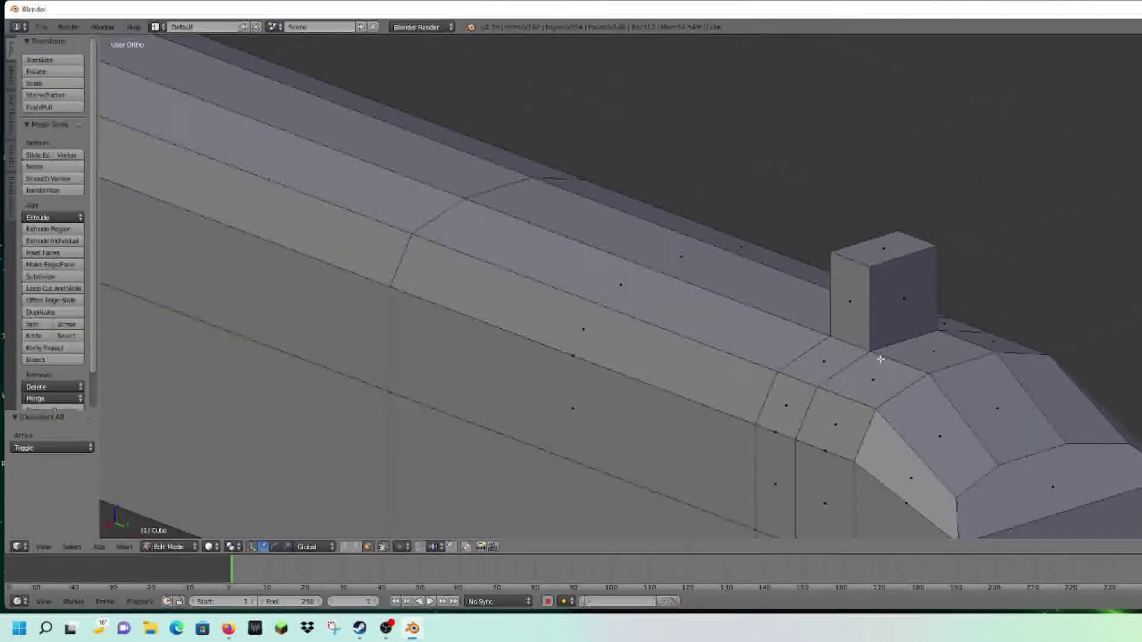
pyautogui.hotkey('ctrl', 'z')
pyautogui.hotkey('ctrl', 'z')
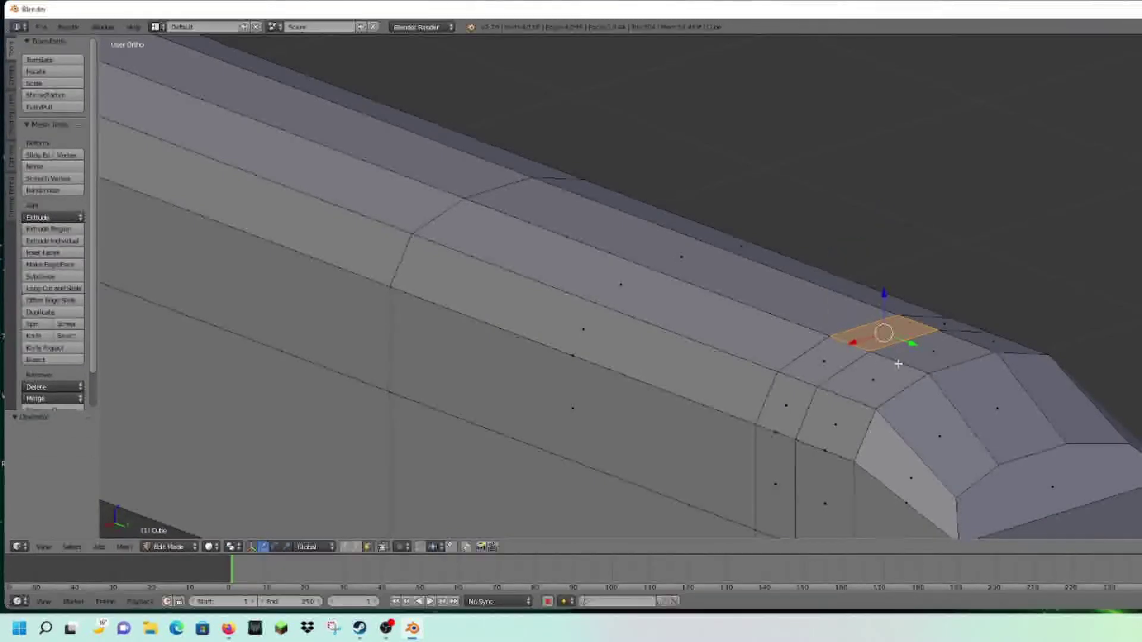
# Extrude the selected face straight up and raise its top to the tip of the reference rear sight
pyautogui.moveTo(885, 302); pyautogui.dragTo(888, 298)
pyautogui.hotkey('ctrl', 'z')
pyautogui.press('e')
pyautogui.rightClick(900, 327)
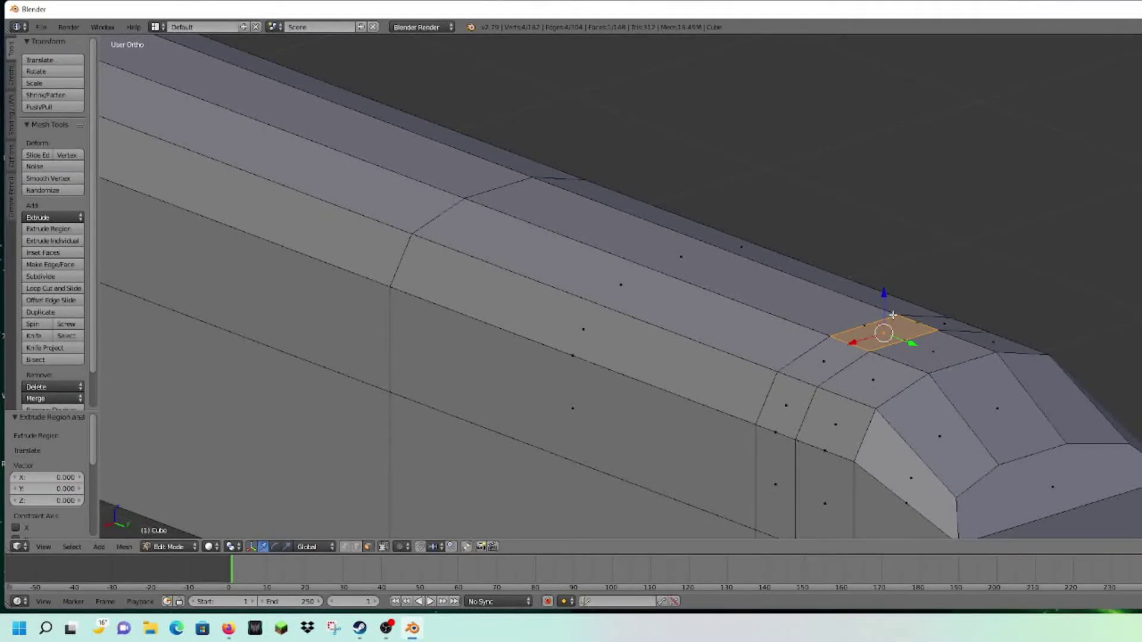
pyautogui.press('e')
pyautogui.click(896, 269)
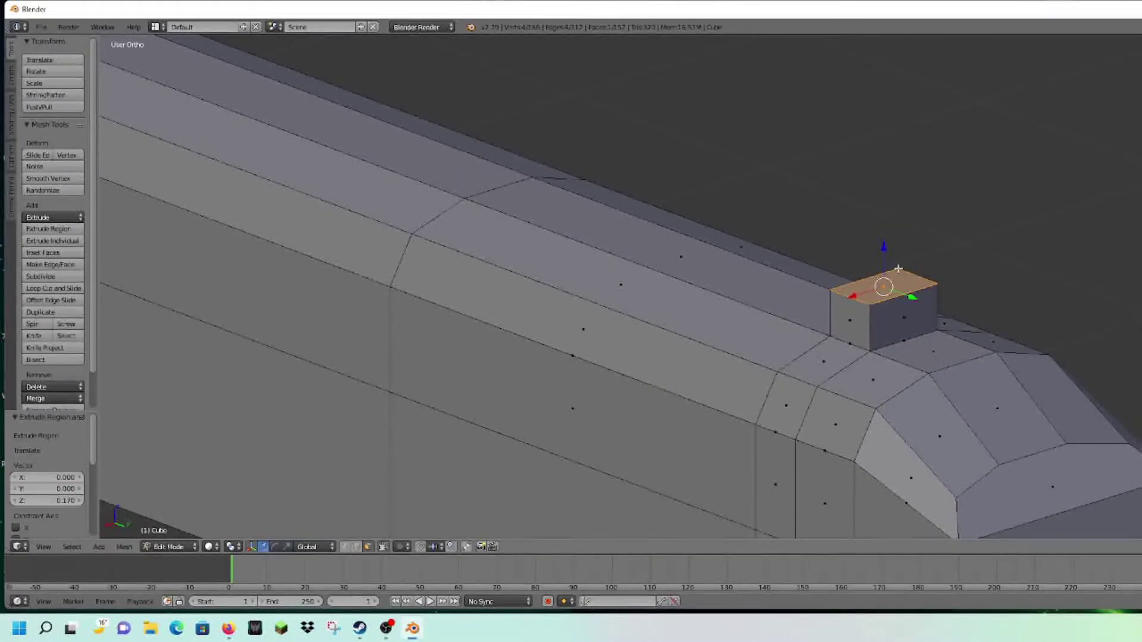
pyautogui.press('KP_3')
pyautogui.moveTo(717, 291); pyautogui.dragTo(741, 249)
pyautogui.press('a')
pyautogui.scroll(4, 892, 323)
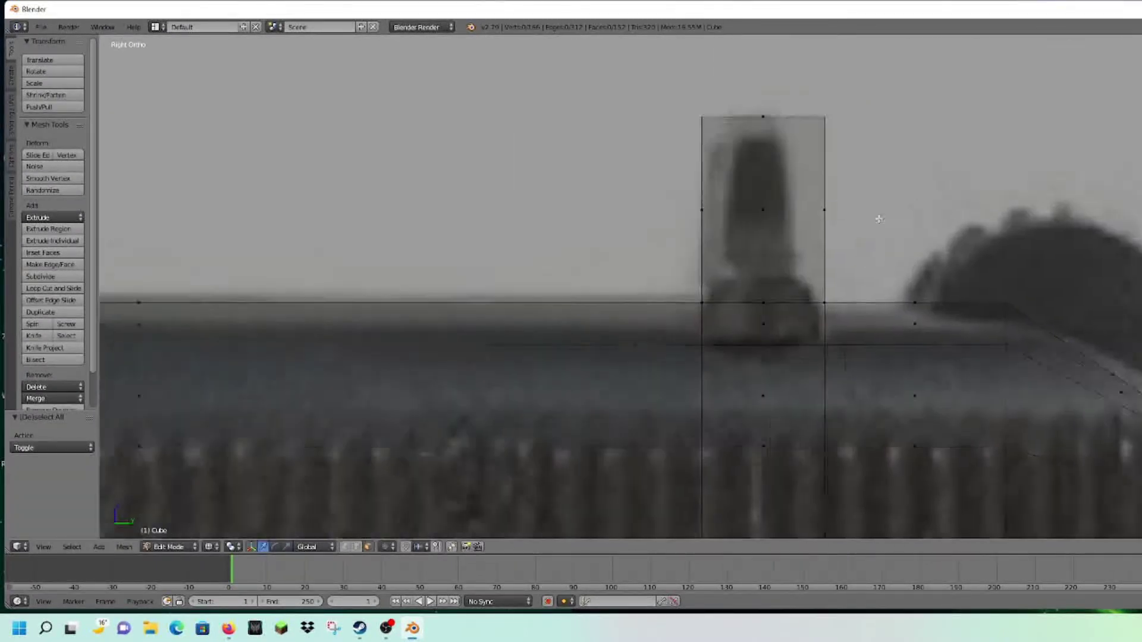
# Move the rear face of the rear sight block forward to fit the reference sight's thickness, and adjust its front face slightly
pyautogui.keyDown('shift'); pyautogui.moveTo(879, 219); pyautogui.dragTo(825, 243, button='middle'); pyautogui.keyUp('shift')
pyautogui.press('c')
pyautogui.click(792, 230)
pyautogui.rightClick(796, 231)
pyautogui.moveTo(809, 233); pyautogui.dragTo(766, 223)
pyautogui.press('a')
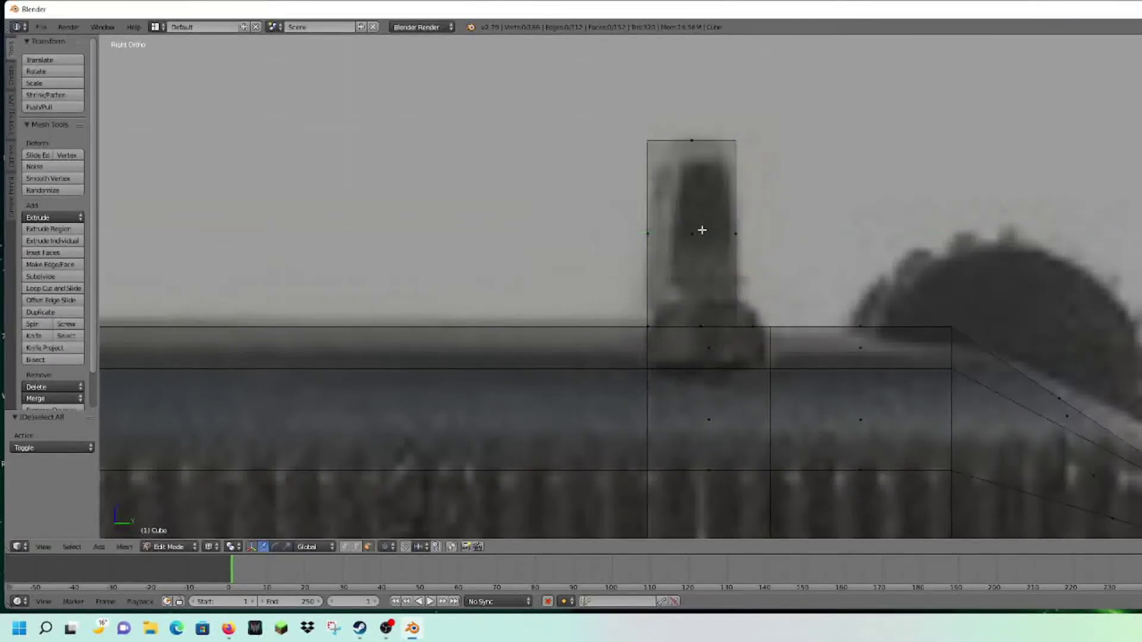
pyautogui.rightClick(646, 234)
pyautogui.moveTo(681, 234); pyautogui.dragTo(684, 236)
pyautogui.press('a')
# Examine the rear sight block from several angles, against the side reference and close up from directly behind the pistol
pyautogui.moveTo(842, 227); pyautogui.dragTo(894, 231, button='middle')
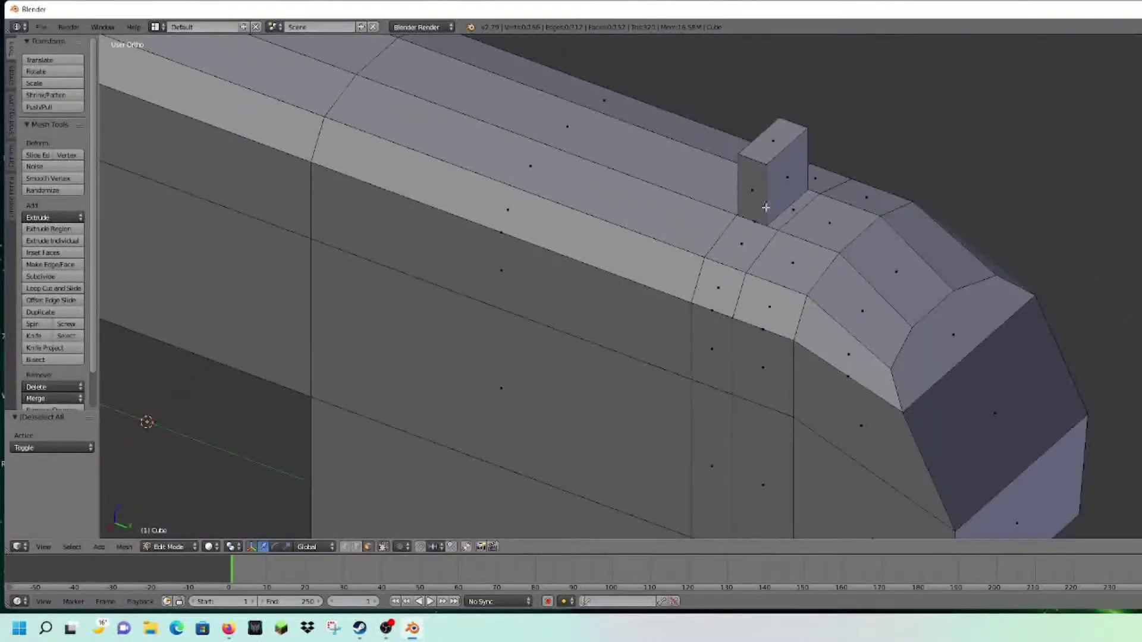
pyautogui.moveTo(793, 217); pyautogui.dragTo(946, 218, button='middle')
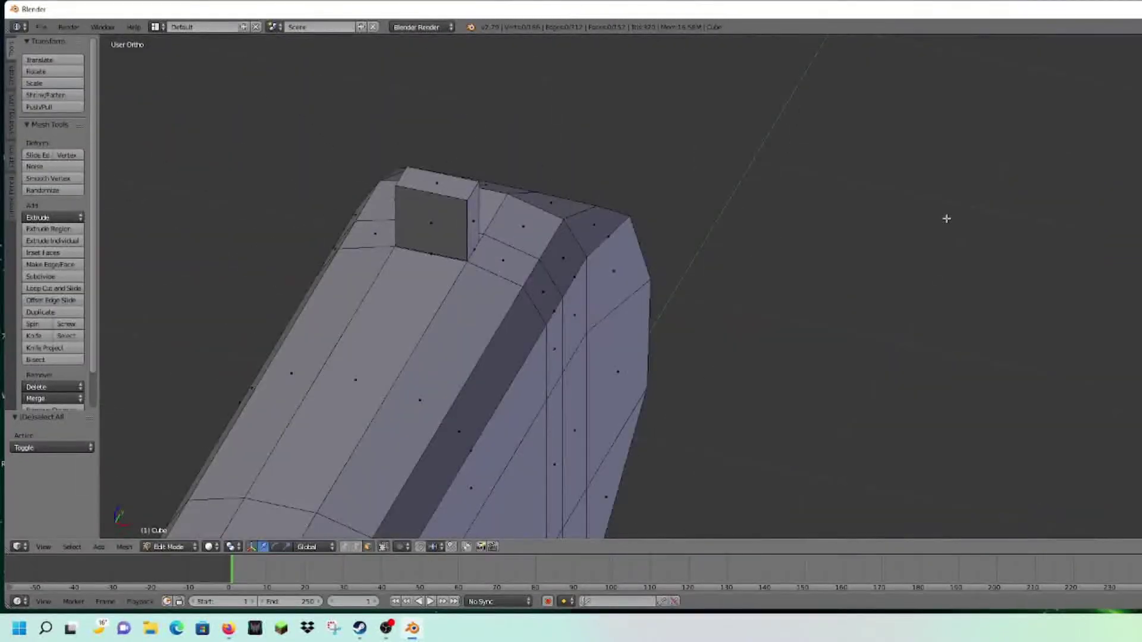
pyautogui.press('KP_3')
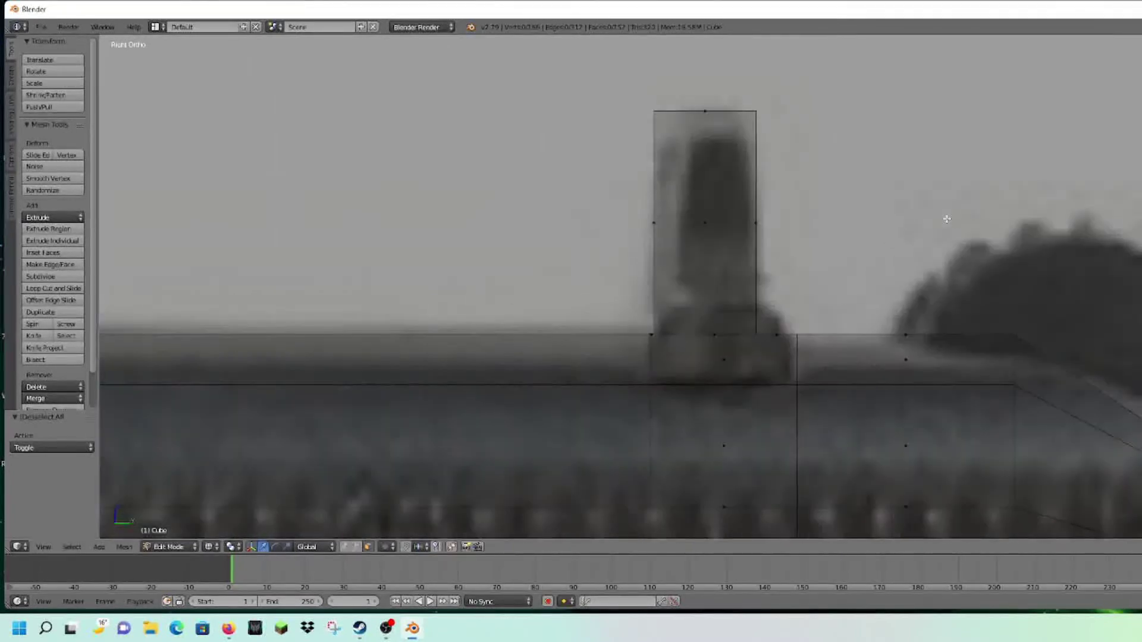
pyautogui.keyDown('shift'); pyautogui.moveTo(674, 279); pyautogui.dragTo(825, 275, button='middle'); pyautogui.keyUp('shift')
pyautogui.scroll(-10, 851, 301)
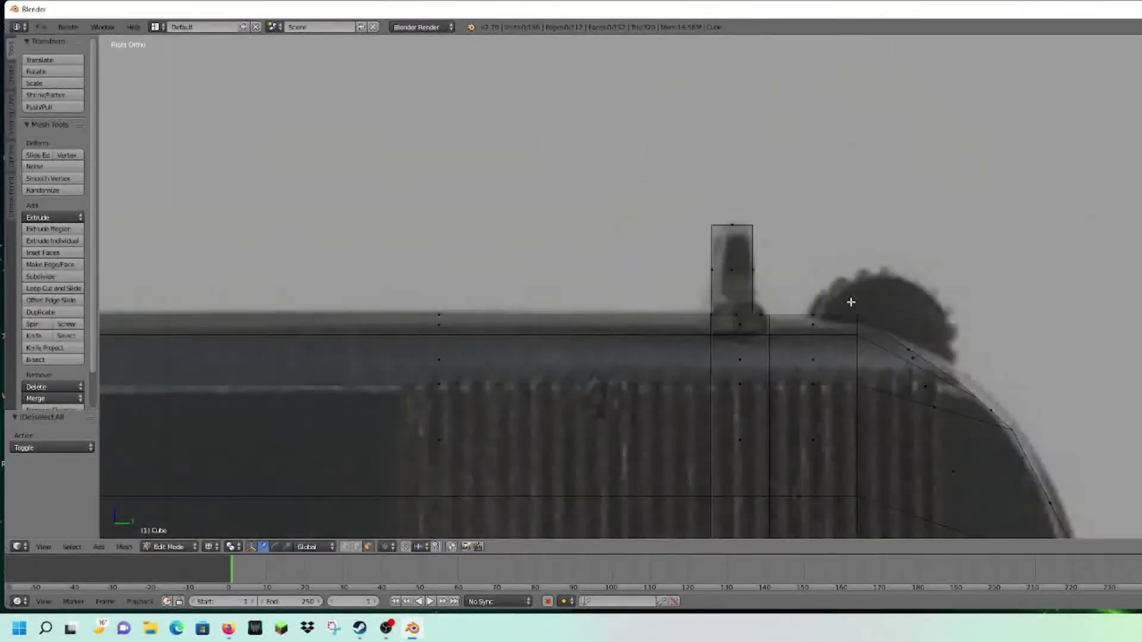
pyautogui.press('KP_5')
pyautogui.press('KP_5')
pyautogui.press('KP_6')
pyautogui.press('KP_6')
pyautogui.press('KP_6')
pyautogui.press('KP_6')
pyautogui.press('KP_6')
pyautogui.press('KP_6')
pyautogui.press('KP_6')
pyautogui.press('KP_4')
pyautogui.press('z')
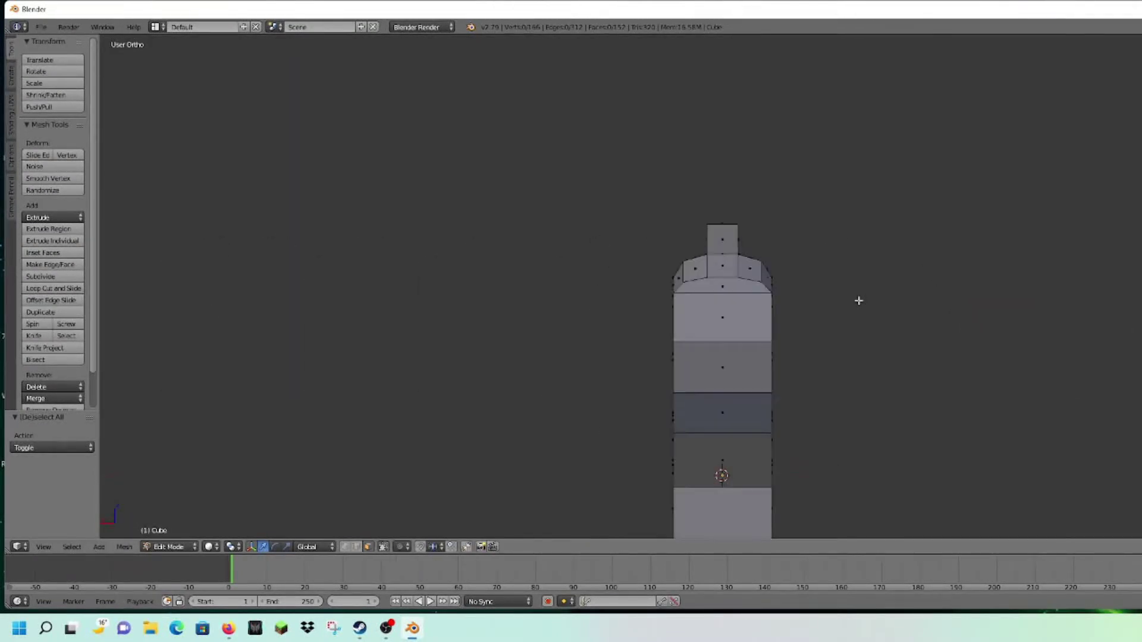
pyautogui.scroll(10, 858, 300)
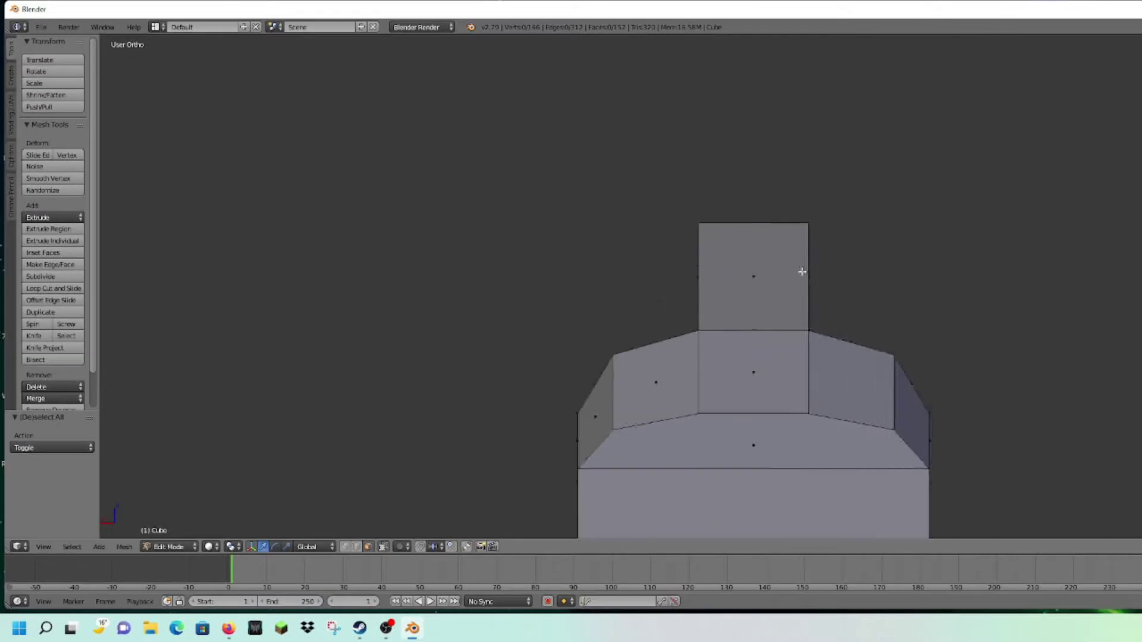
pyautogui.scroll(5, 821, 234)
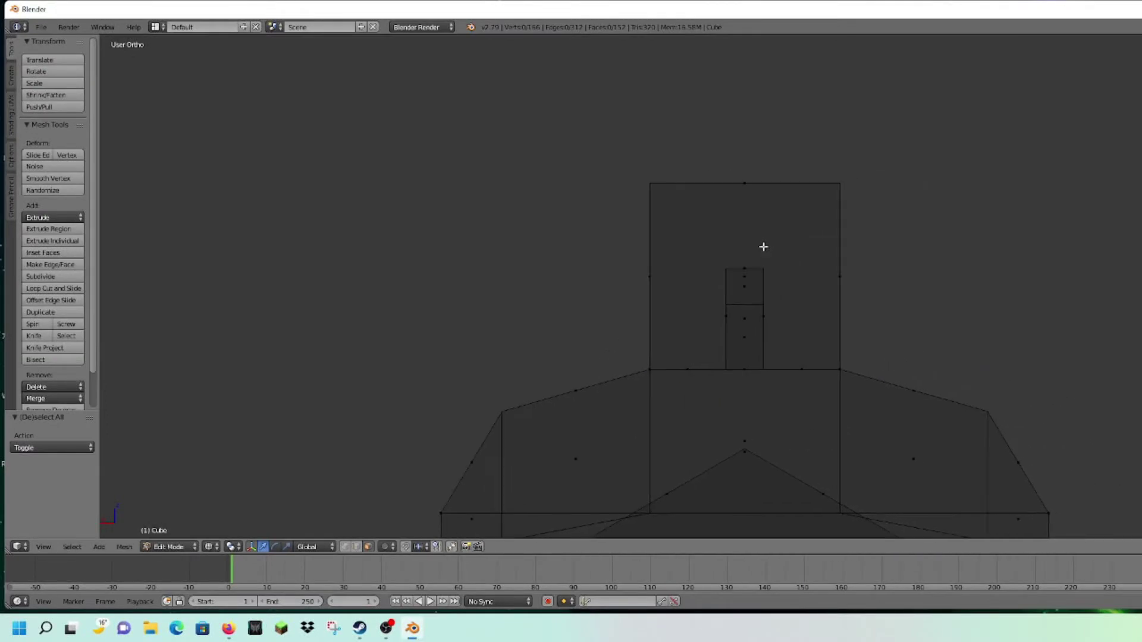
# Lower the top face of the rear sight block until it is level with the front sight's top, viewed from behind
pyautogui.press('c')
pyautogui.scroll(4, 903, 230)
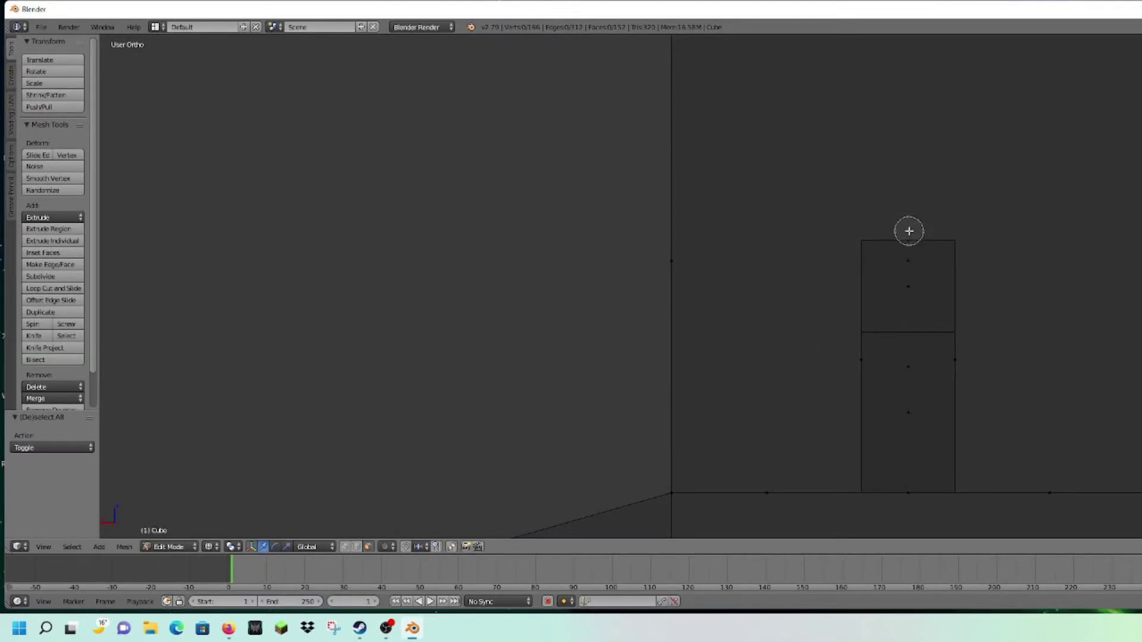
pyautogui.keyDown('shift'); pyautogui.moveTo(993, 218); pyautogui.dragTo(805, 158, button='middle'); pyautogui.keyUp('shift')
pyautogui.press('c')
pyautogui.moveTo(729, 170); pyautogui.dragTo(726, 147)
pyautogui.press('Escape')
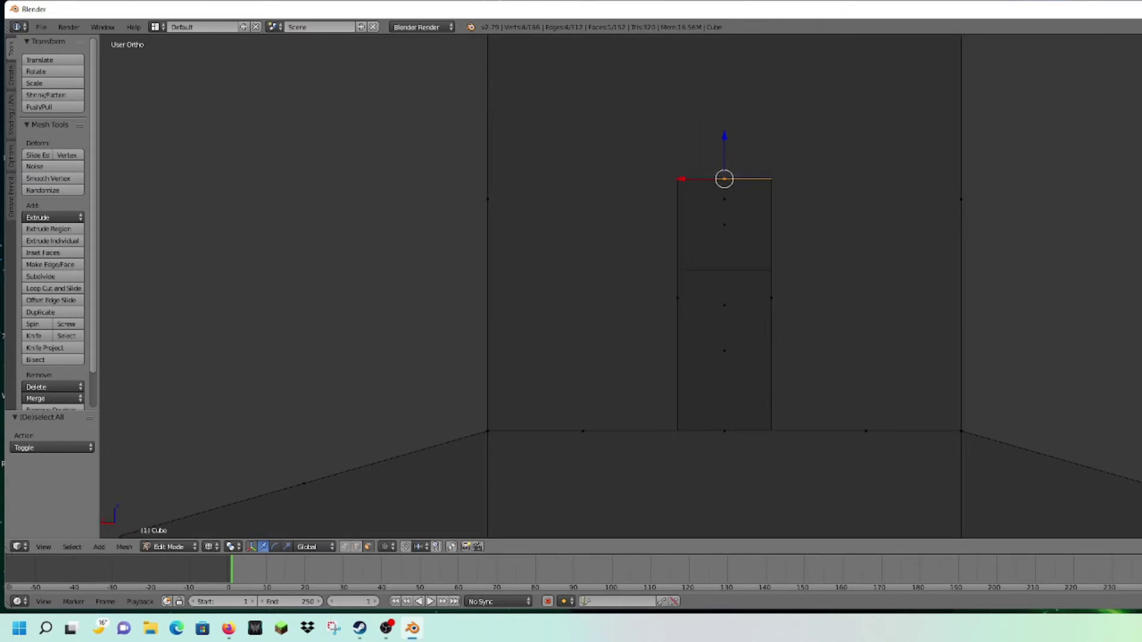
pyautogui.scroll(-4, 718, 166)
pyautogui.rightClick(690, 136)
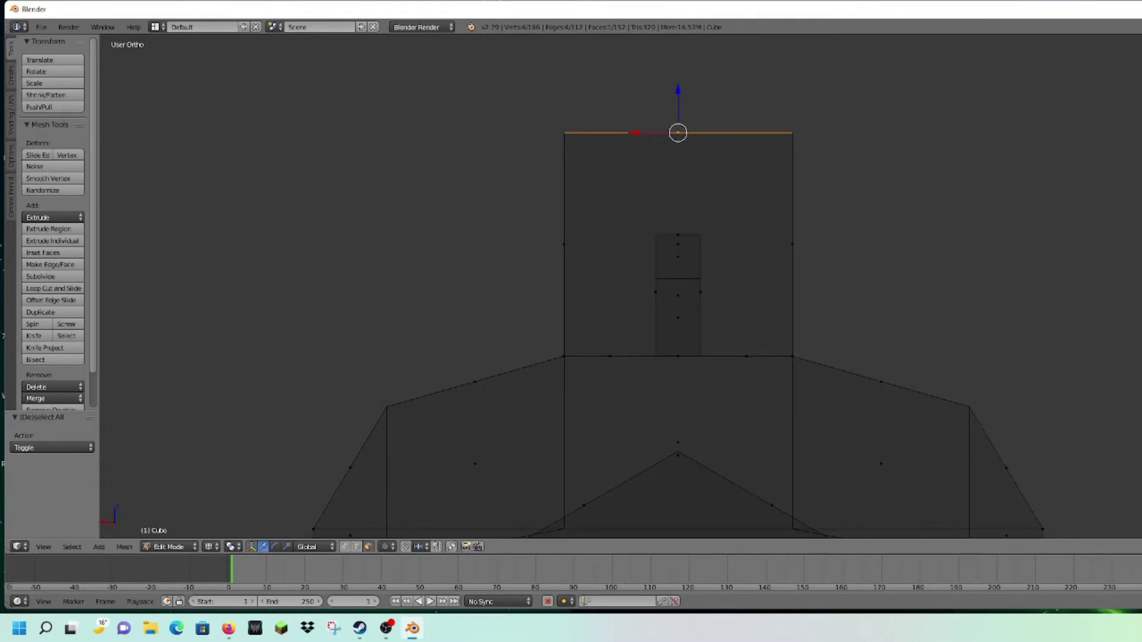
pyautogui.moveTo(678, 107); pyautogui.dragTo(677, 209)
# Check the lowered rear sight on the whole pistol in Object Mode and compare it with the reference from the right side
pyautogui.scroll(-3, 864, 220)
pyautogui.moveTo(864, 220); pyautogui.dragTo(968, 201, button='middle')
pyautogui.scroll(-3, 827, 235)
pyautogui.moveTo(827, 234); pyautogui.dragTo(747, 273, button='middle')
pyautogui.press('Tab')
pyautogui.press('KP_3')
pyautogui.press('z')
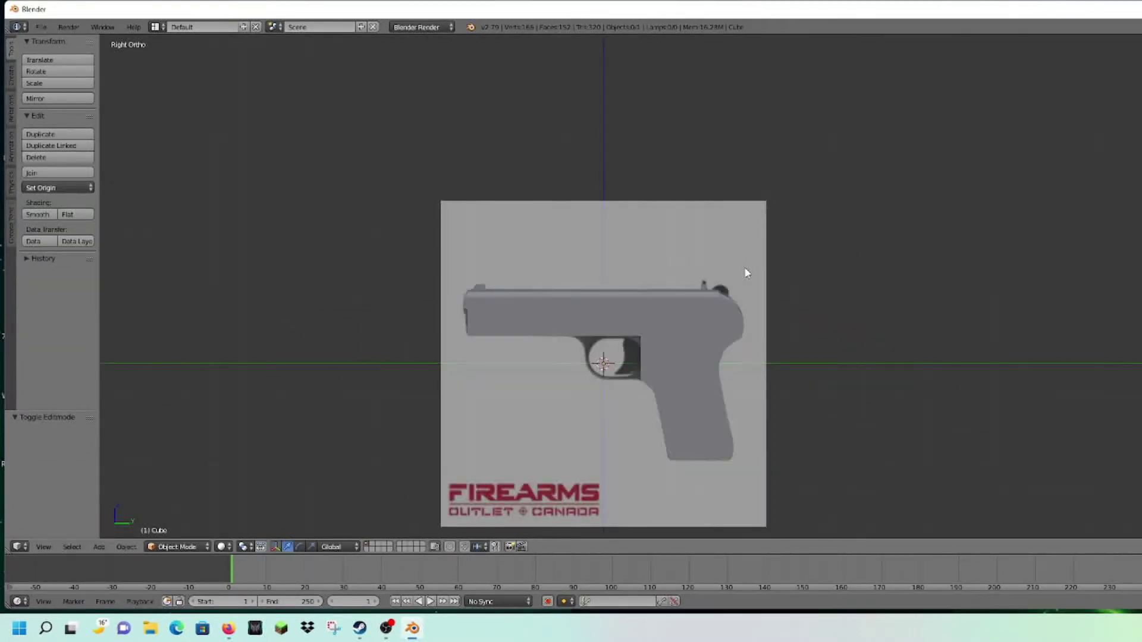
# Examine the rear sight from directly behind, returning to Edit Mode in solid view with nothing selected
pyautogui.press('KP_6')
pyautogui.press('KP_6')
pyautogui.press('KP_6')
pyautogui.press('KP_6')
pyautogui.press('KP_6')
pyautogui.press('KP_6')
pyautogui.press('KP_6')
pyautogui.press('z')
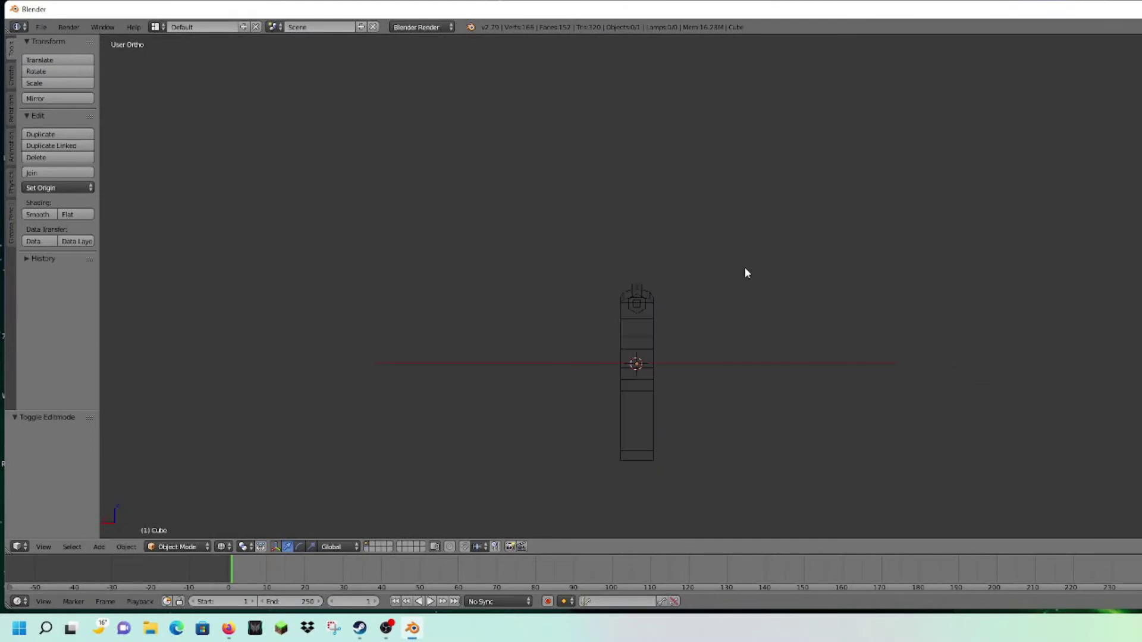
pyautogui.press('Tab')
pyautogui.press('z')
pyautogui.press('a')
pyautogui.scroll(10, 745, 268)
pyautogui.press('a')
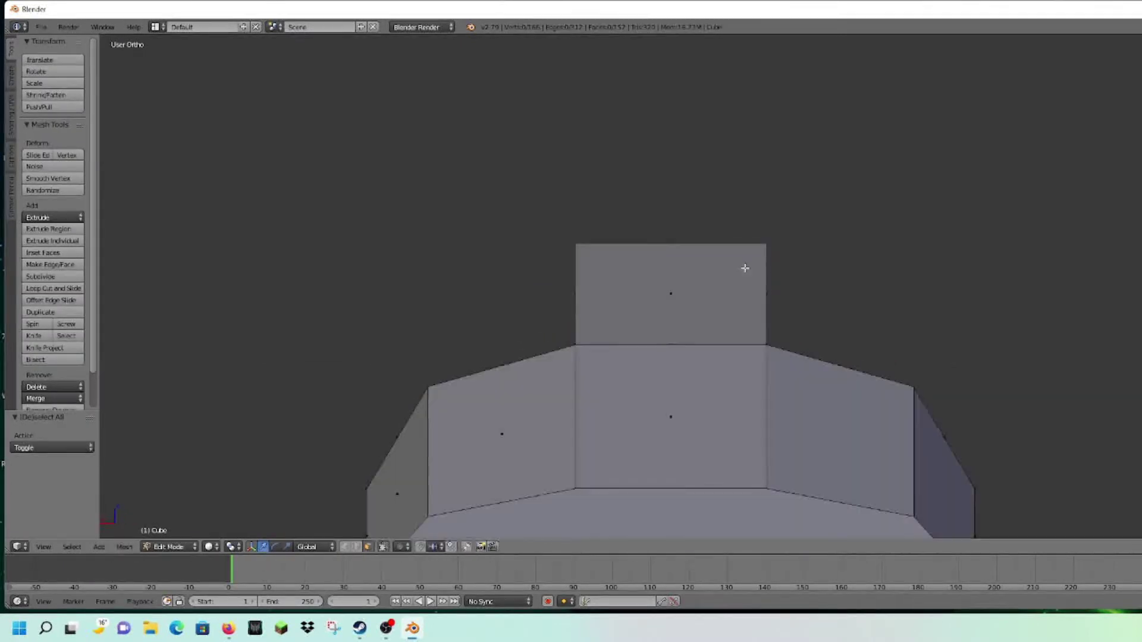
pyautogui.keyDown('shift'); pyautogui.moveTo(734, 248); pyautogui.dragTo(727, 243, button='middle'); pyautogui.keyUp('shift')
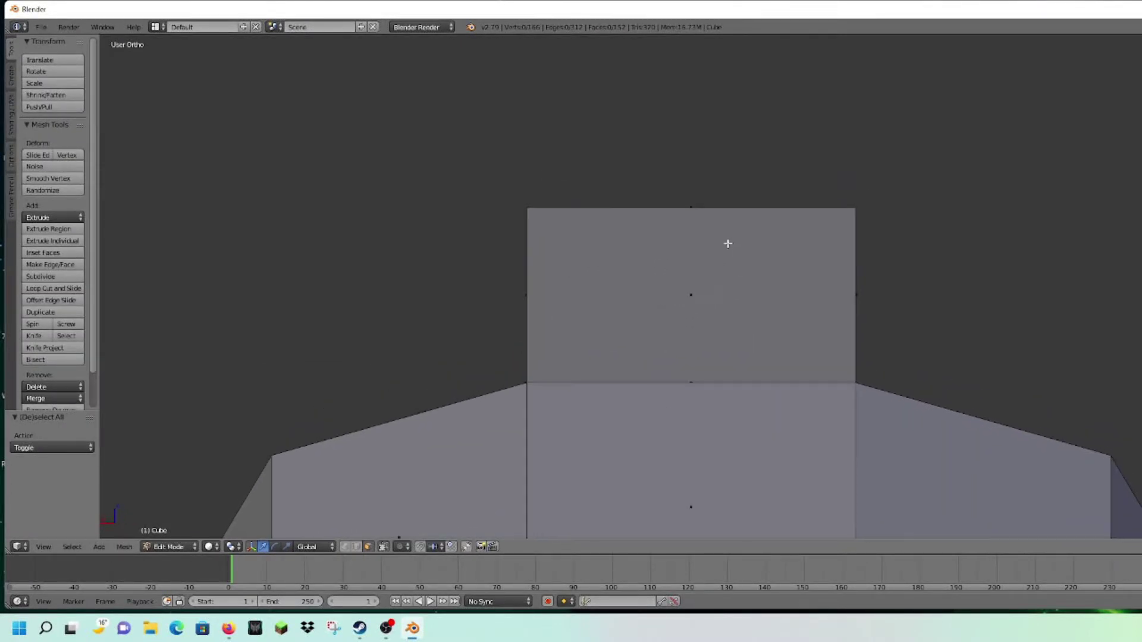
pyautogui.hotkey('ctrl', 'r')
pyautogui.scroll(1, 698, 223)
pyautogui.scroll(-1, 699, 223)
pyautogui.rightClick(698, 223)
pyautogui.keyDown('shift'); pyautogui.moveTo(699, 223); pyautogui.dragTo(665, 155, button='middle'); pyautogui.keyUp('shift')
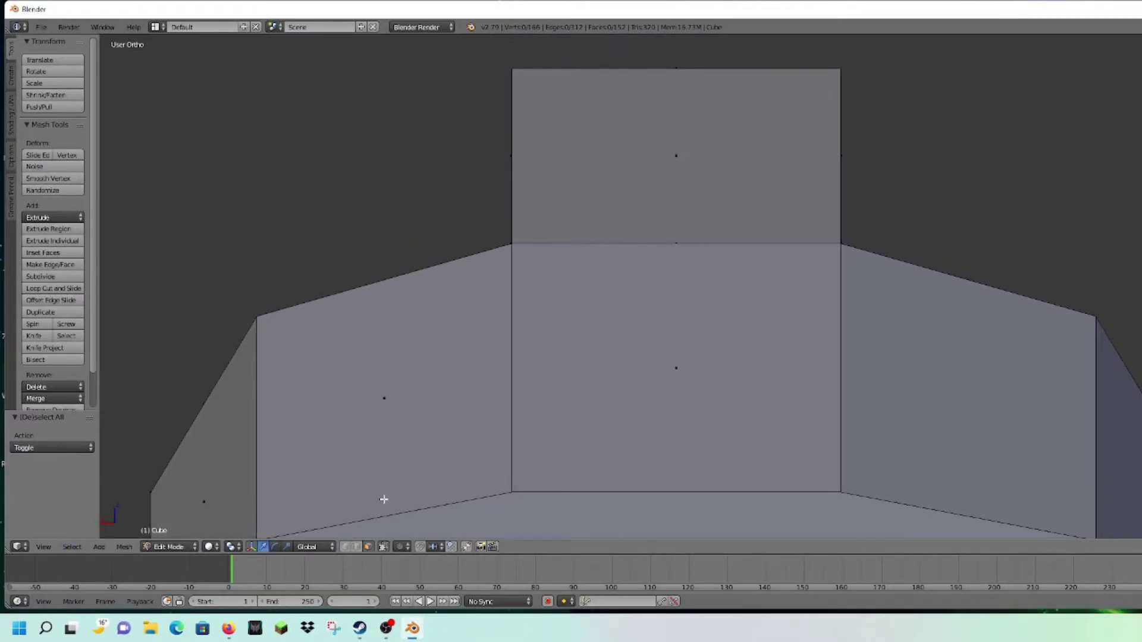
# Bring the whole pistol back into view from the right side over the reference image
pyautogui.press('KP_3')
pyautogui.scroll(-2, 718, 379)
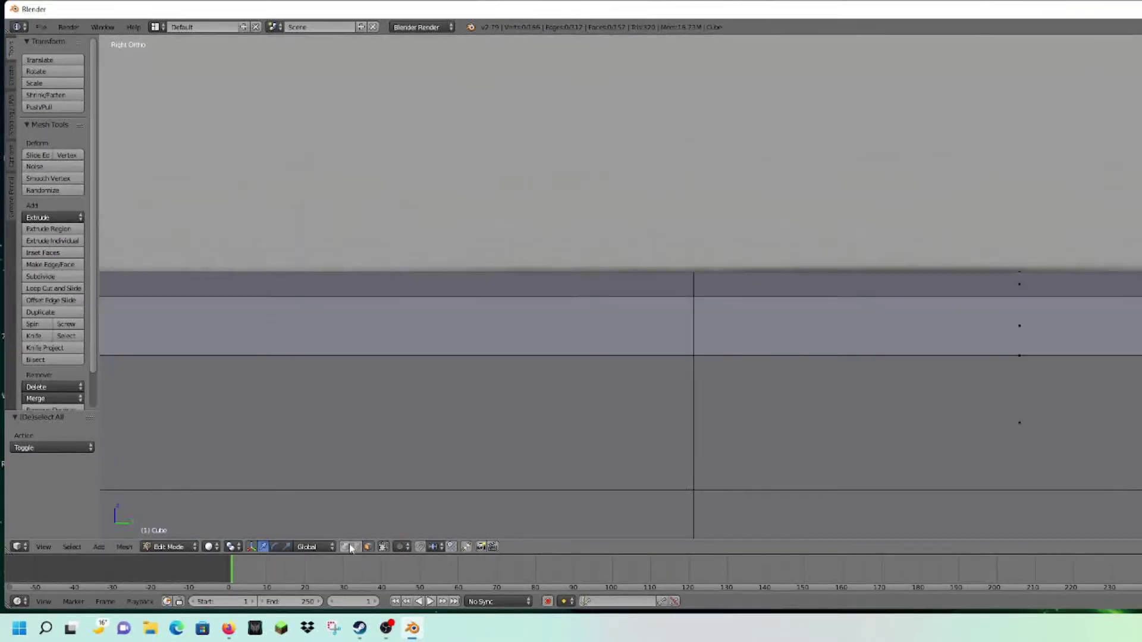
pyautogui.scroll(-5, 717, 378)
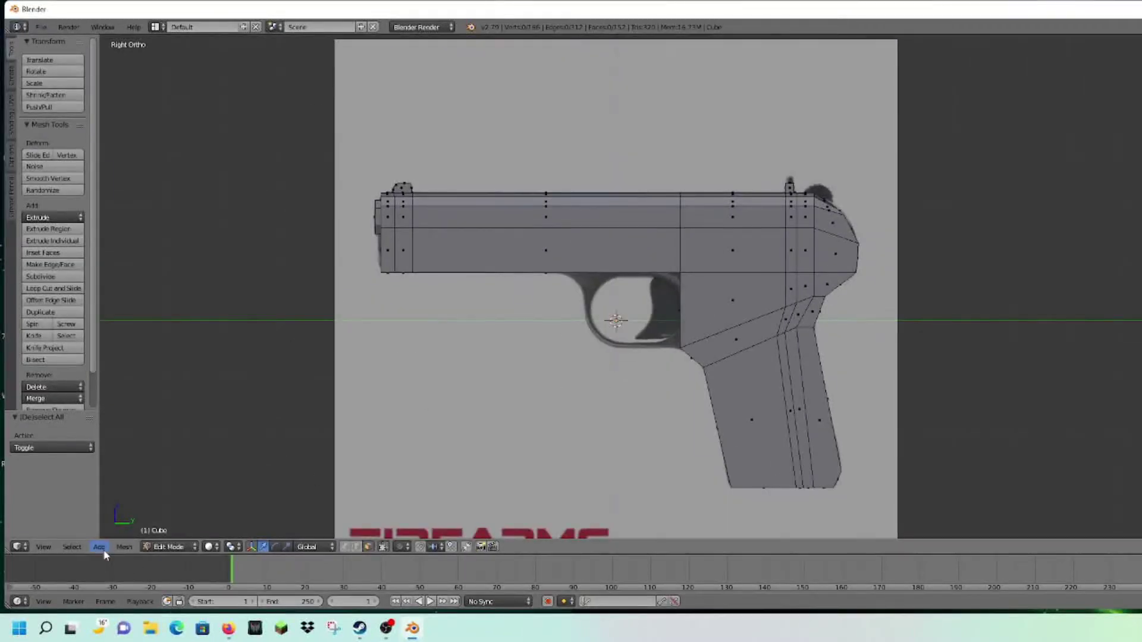
# Add a cube primitive to the pistol mesh at the world origin
pyautogui.click(102, 551)
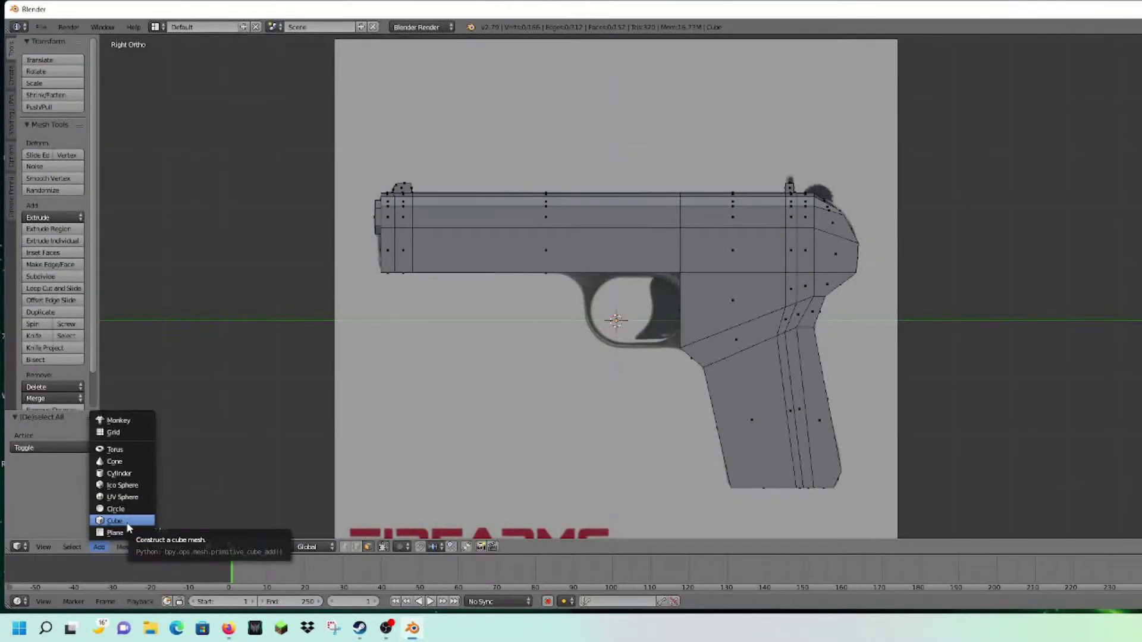
pyautogui.click(127, 523)
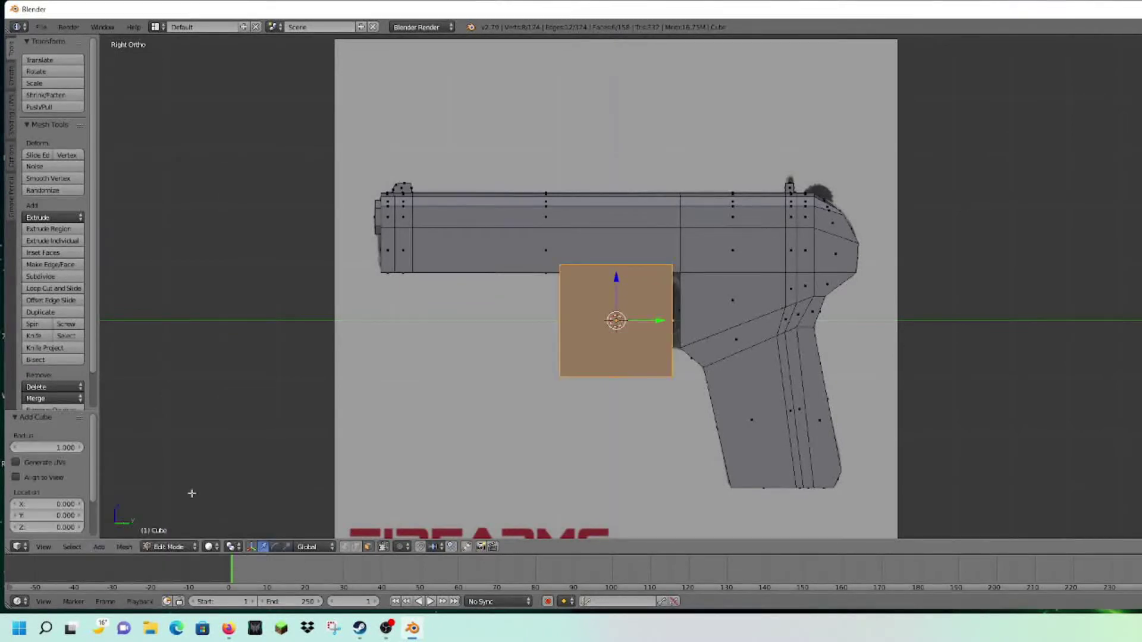
pyautogui.scroll(6, 657, 392)
pyautogui.keyDown('shift'); pyautogui.moveTo(660, 392); pyautogui.dragTo(767, 217, button='middle'); pyautogui.keyUp('shift')
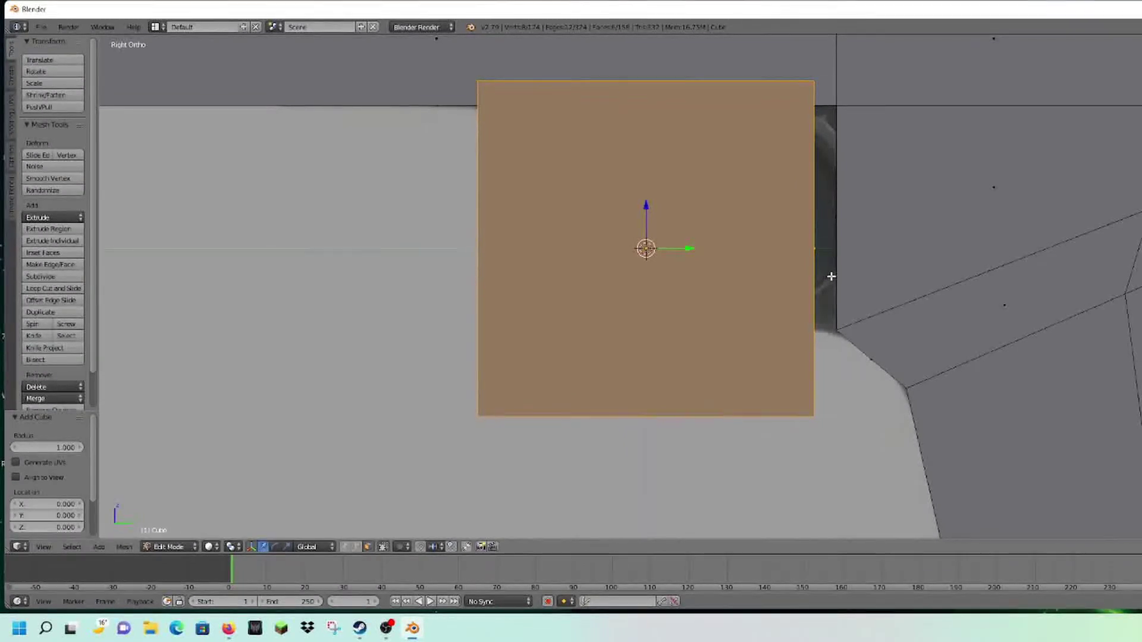
pyautogui.scroll(-5, 830, 276)
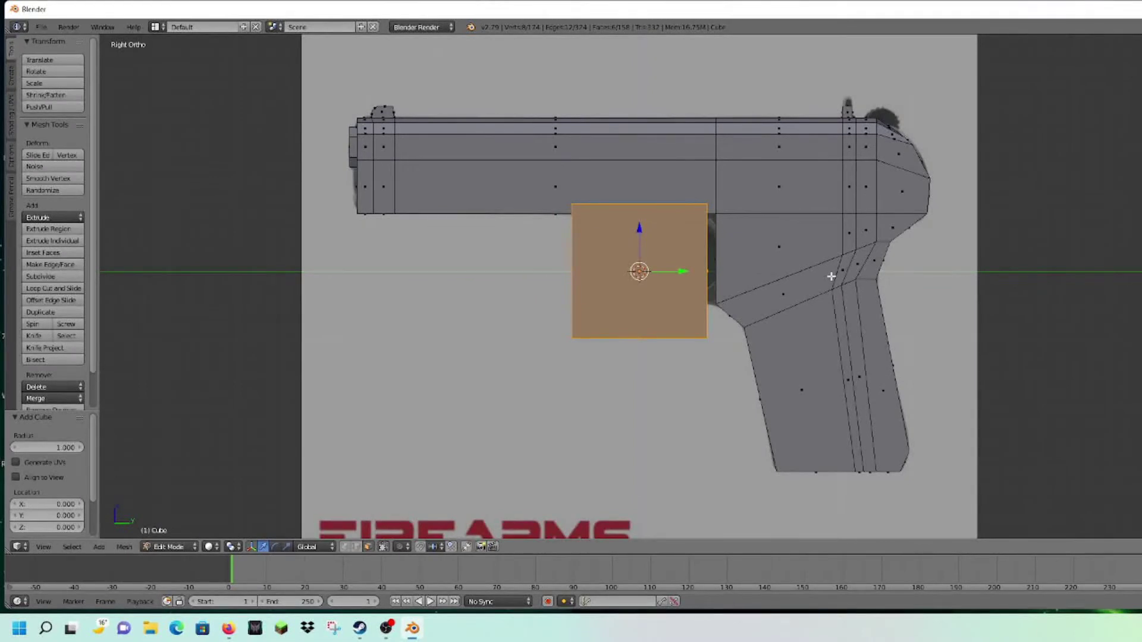
# Rotate the new cube 45° about the global Y axis
pyautogui.press('r')
pyautogui.press('y')
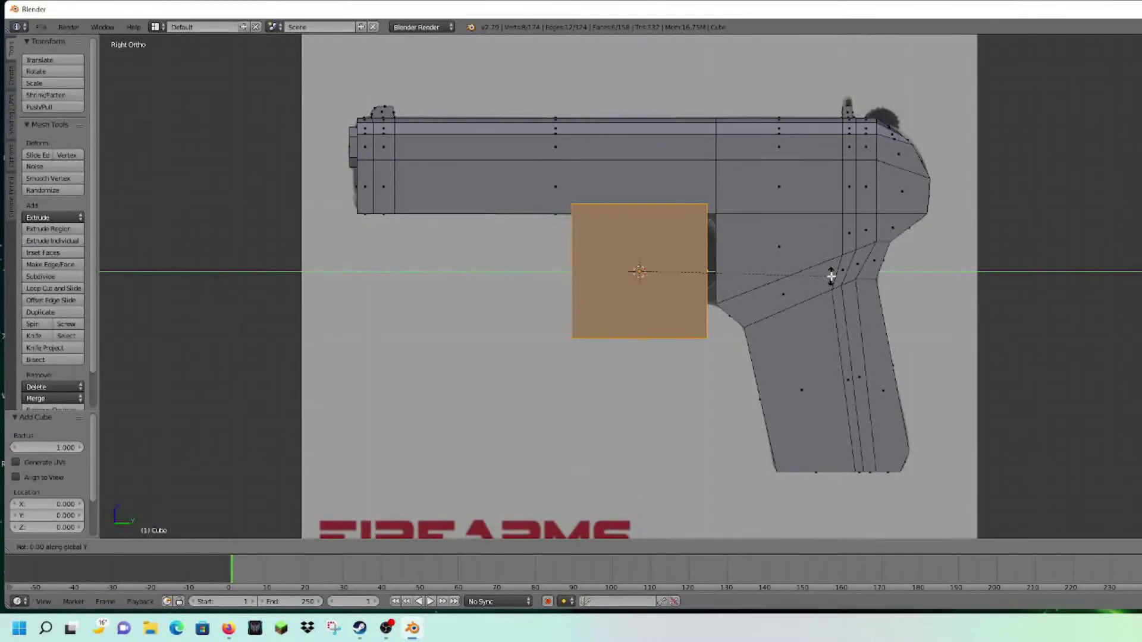
pyautogui.write('90')
pyautogui.press('BackSpace')
pyautogui.press('BackSpace')
pyautogui.write('4')
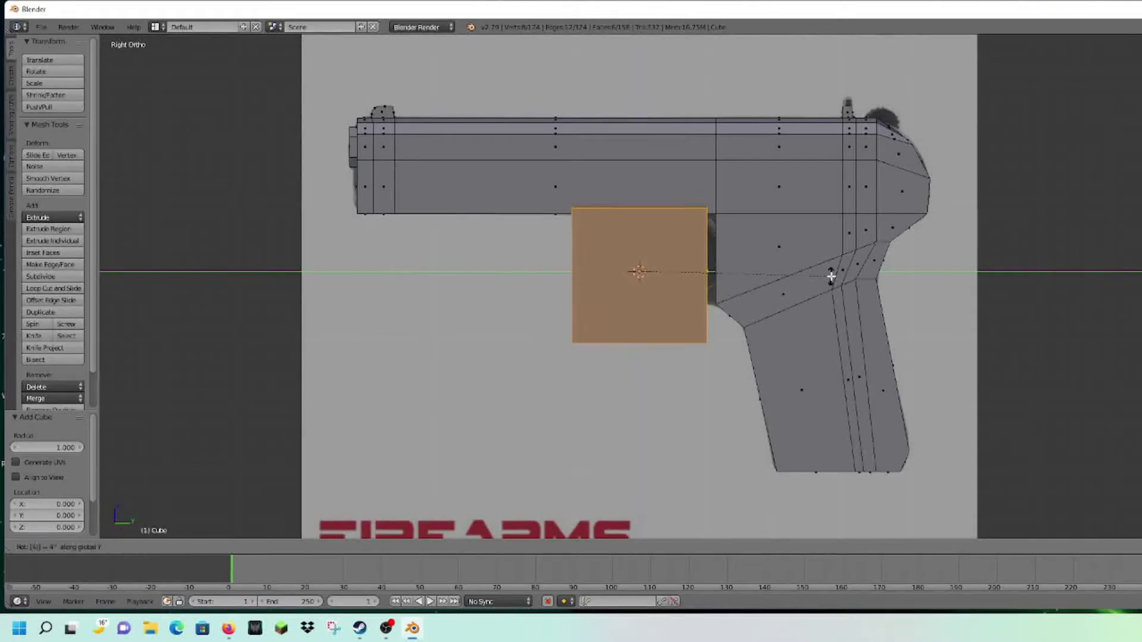
pyautogui.write('5')
pyautogui.press('Return')
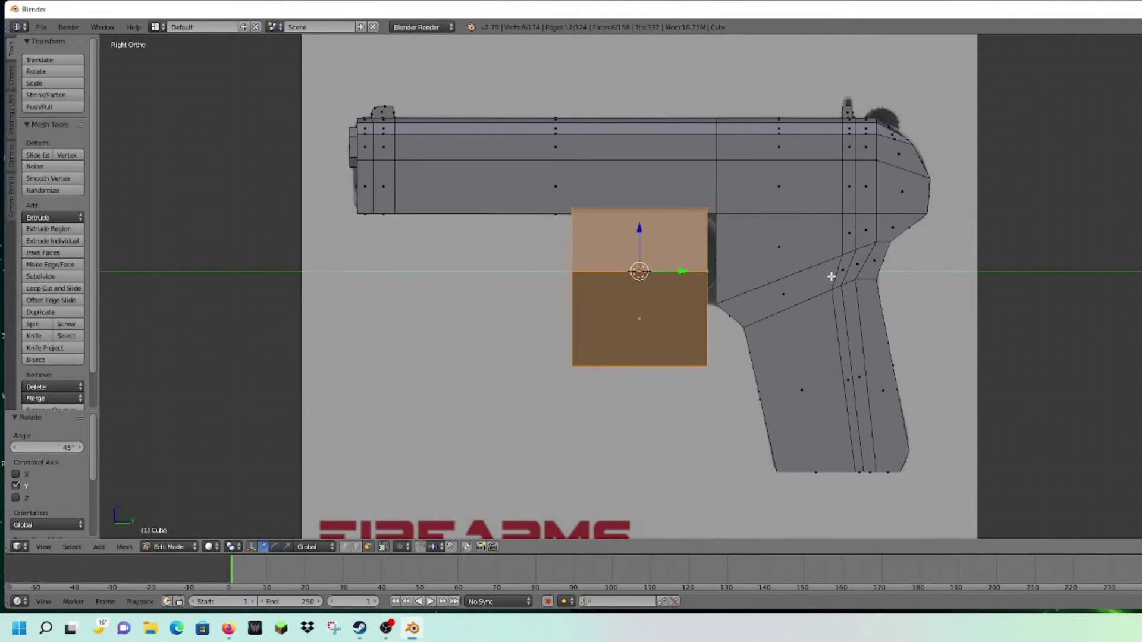
# Scale the rotated cube to about 0.3 of its size with the mesh displayed in wireframe
pyautogui.moveTo(831, 276); pyautogui.dragTo(888, 274, button='middle')
pyautogui.press('KP_3')
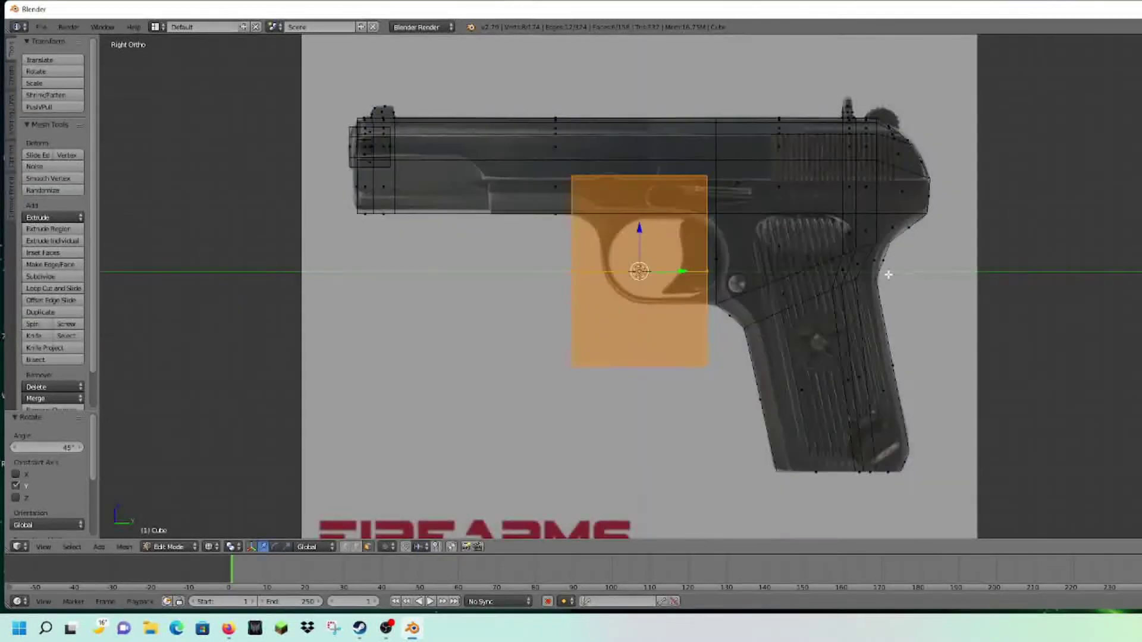
pyautogui.keyDown('shift'); pyautogui.moveTo(873, 186); pyautogui.dragTo(852, 240, button='middle'); pyautogui.keyUp('shift')
pyautogui.press('s')
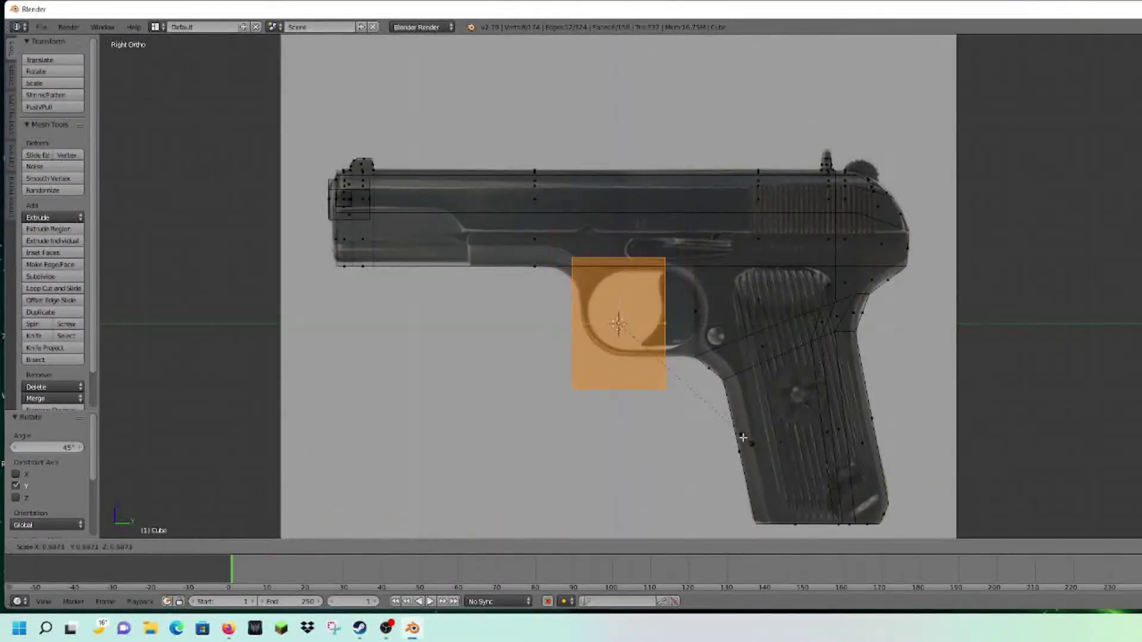
pyautogui.click(666, 381)
# Move the small cube up and back along Y until it sits directly above the rear sight
pyautogui.scroll(3, 668, 380)
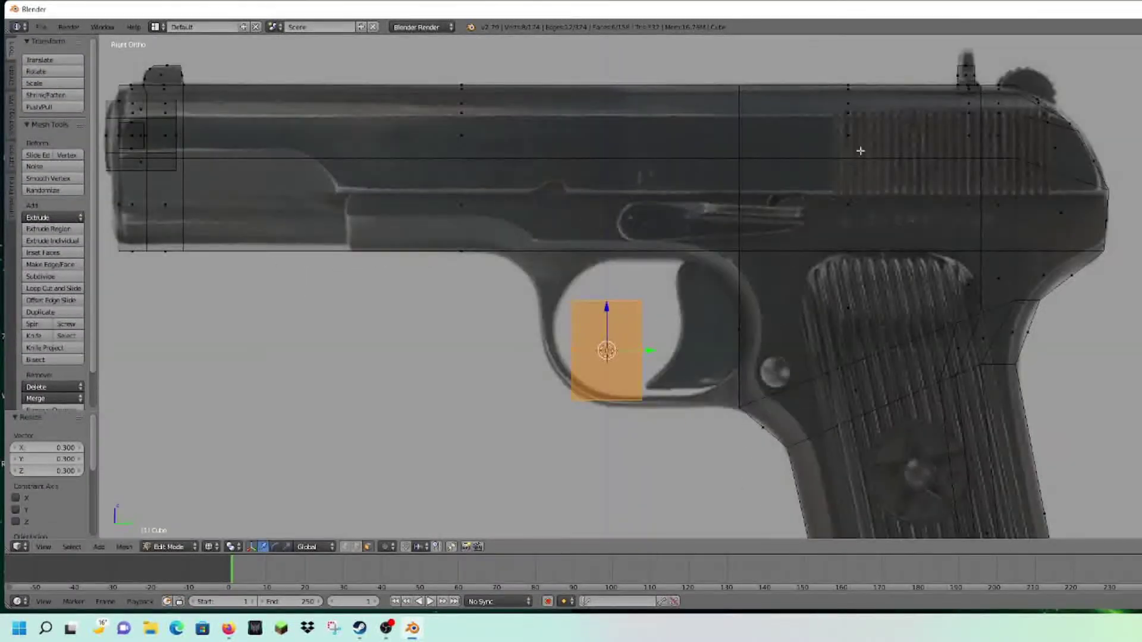
pyautogui.keyDown('shift'); pyautogui.moveTo(859, 150); pyautogui.dragTo(808, 224, button='middle'); pyautogui.keyUp('shift')
pyautogui.moveTo(557, 379); pyautogui.dragTo(562, 42)
pyautogui.press('g')
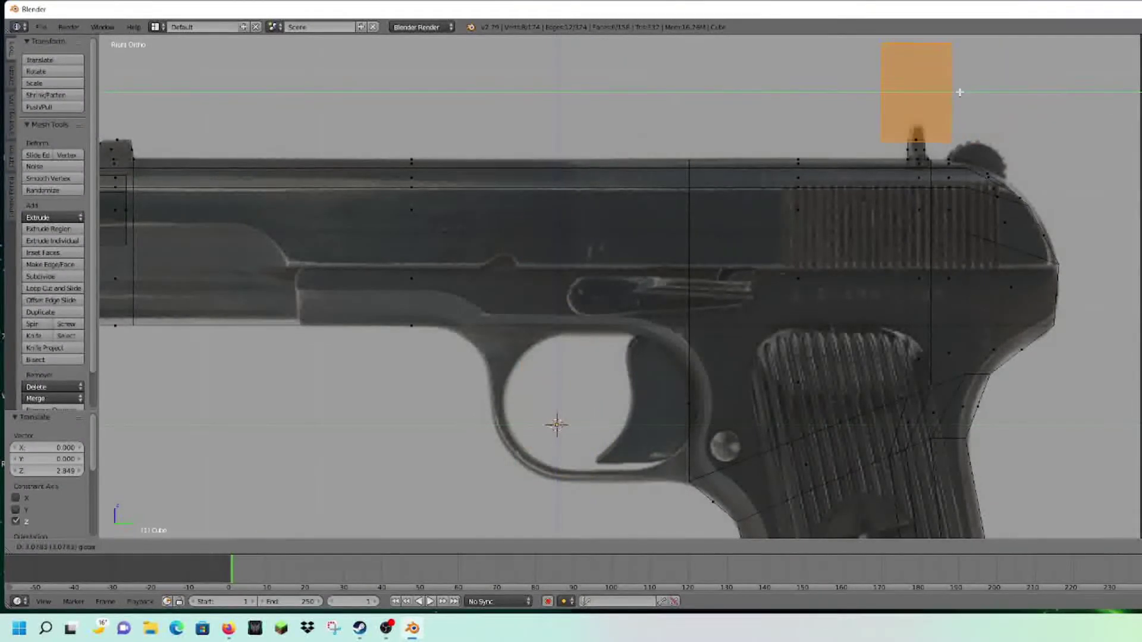
pyautogui.click(960, 92)
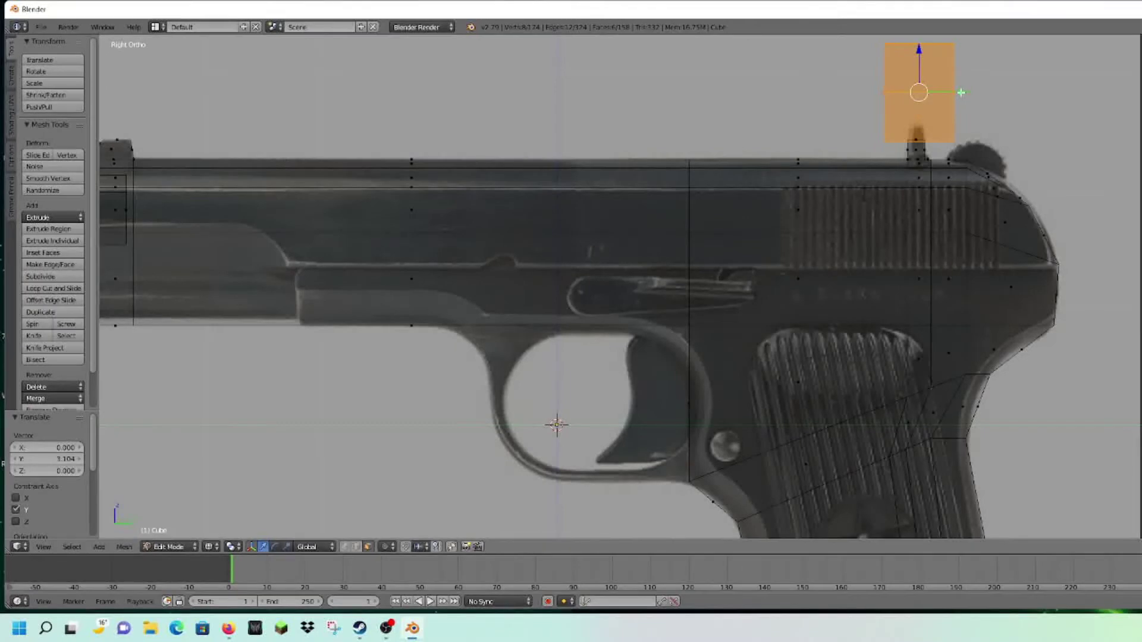
# Viewing the pistol from behind, lower the cube so its bottom corner overlaps the top middle of the rear sight
pyautogui.press('KP_6')
pyautogui.press('KP_6')
pyautogui.press('KP_6')
pyautogui.press('KP_6')
pyautogui.press('KP_6')
pyautogui.press('KP_6')
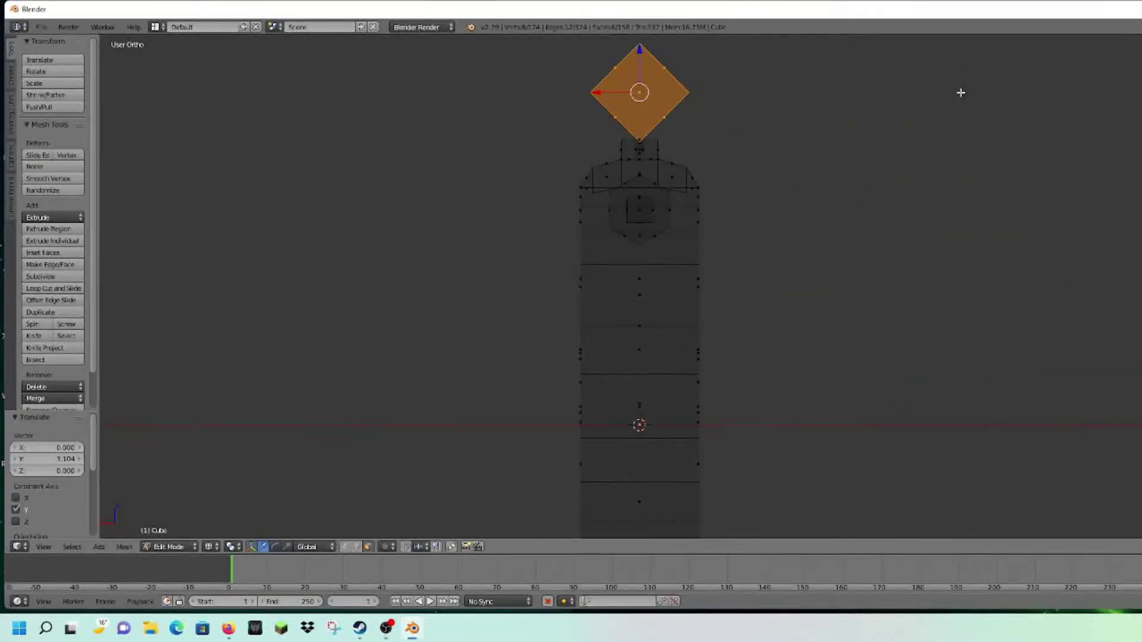
pyautogui.keyDown('shift'); pyautogui.moveTo(627, 157); pyautogui.dragTo(645, 308, button='middle'); pyautogui.keyUp('shift')
pyautogui.scroll(5, 648, 318)
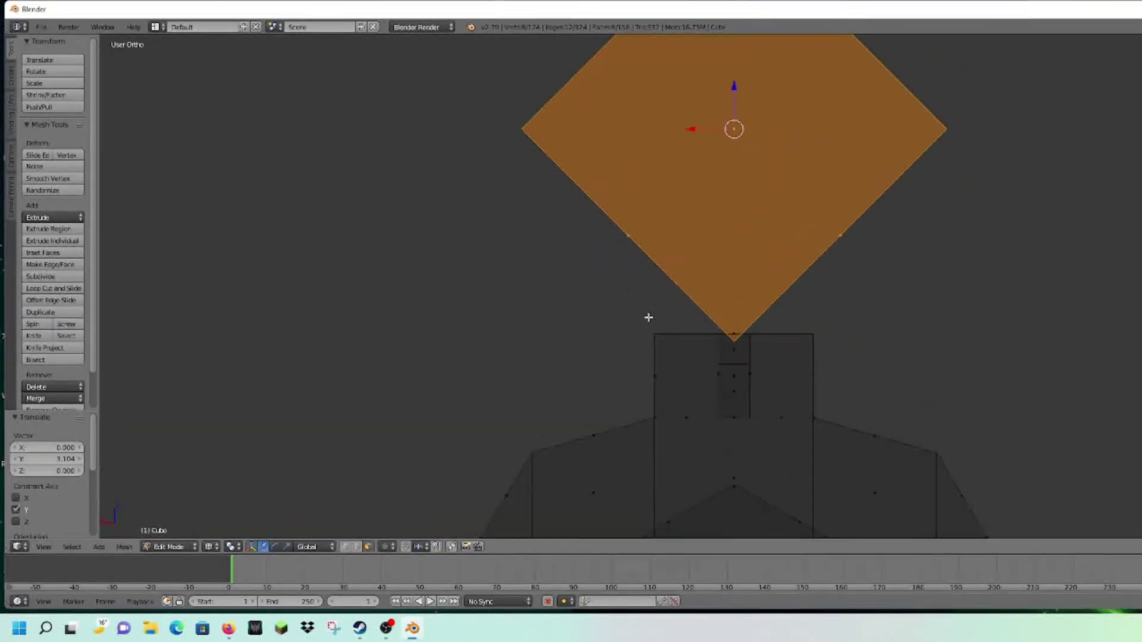
pyautogui.keyDown('shift'); pyautogui.moveTo(832, 320); pyautogui.dragTo(743, 324, button='middle'); pyautogui.keyUp('shift')
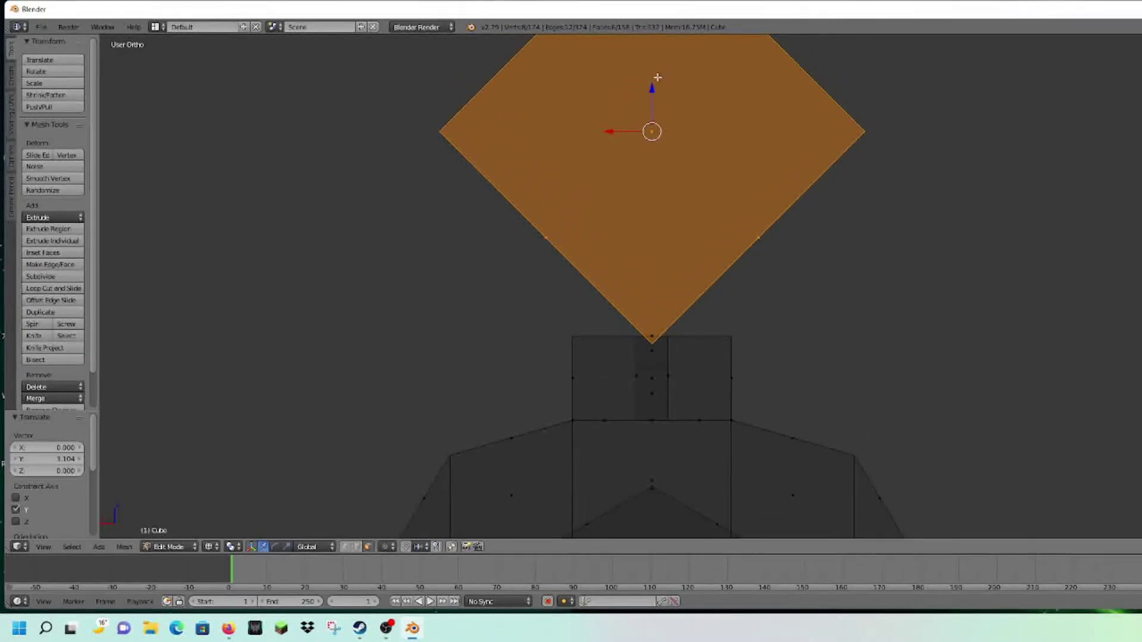
pyautogui.moveTo(651, 87); pyautogui.dragTo(654, 132)
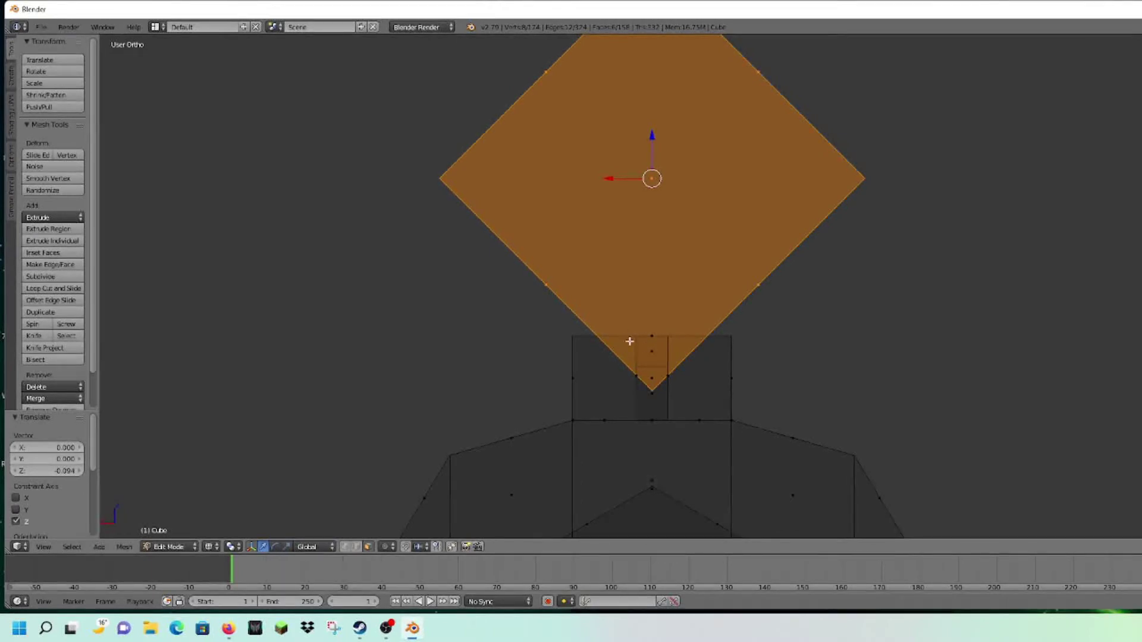
pyautogui.moveTo(654, 166); pyautogui.dragTo(657, 127)
# Cut a V notch into the rear sight with Intersect (Boolean) using the Difference operation and the selected cube
pyautogui.press('z')
pyautogui.moveTo(658, 127)
pyautogui.mouseDown(button='middle')
pyautogui.moveTo(685, 179)
pyautogui.moveTo(752, 186)
pyautogui.moveTo(841, 252)
pyautogui.moveTo(553, 102)
pyautogui.mouseUp(button='middle')
pyautogui.scroll(-5, 841, 253)
pyautogui.moveTo(770, 152); pyautogui.dragTo(807, 209, button='middle')
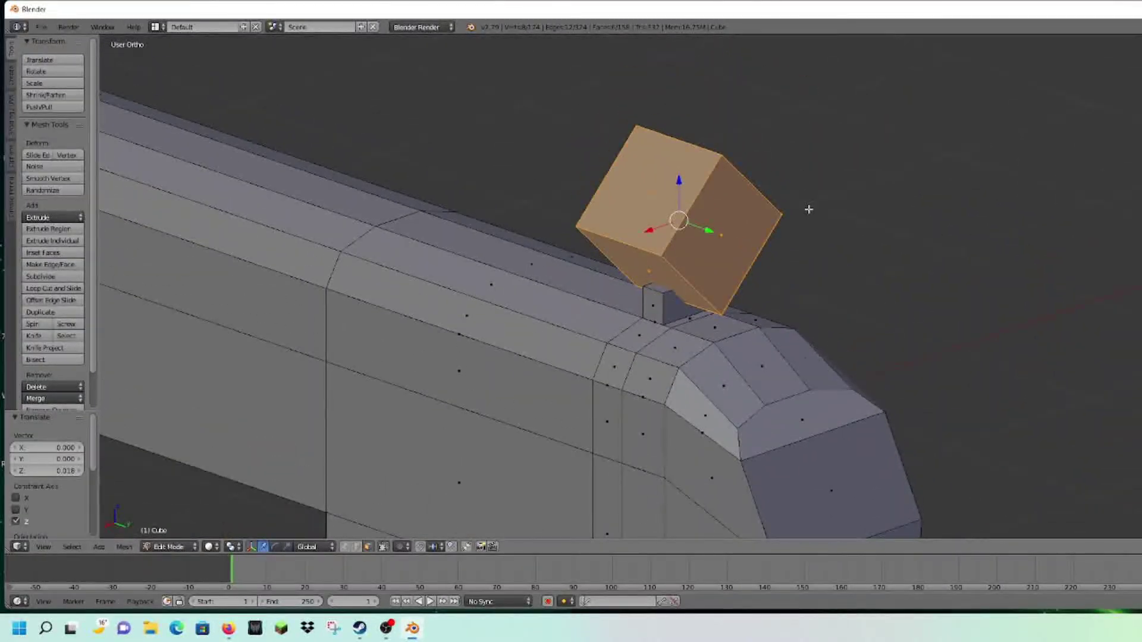
pyautogui.press('space')
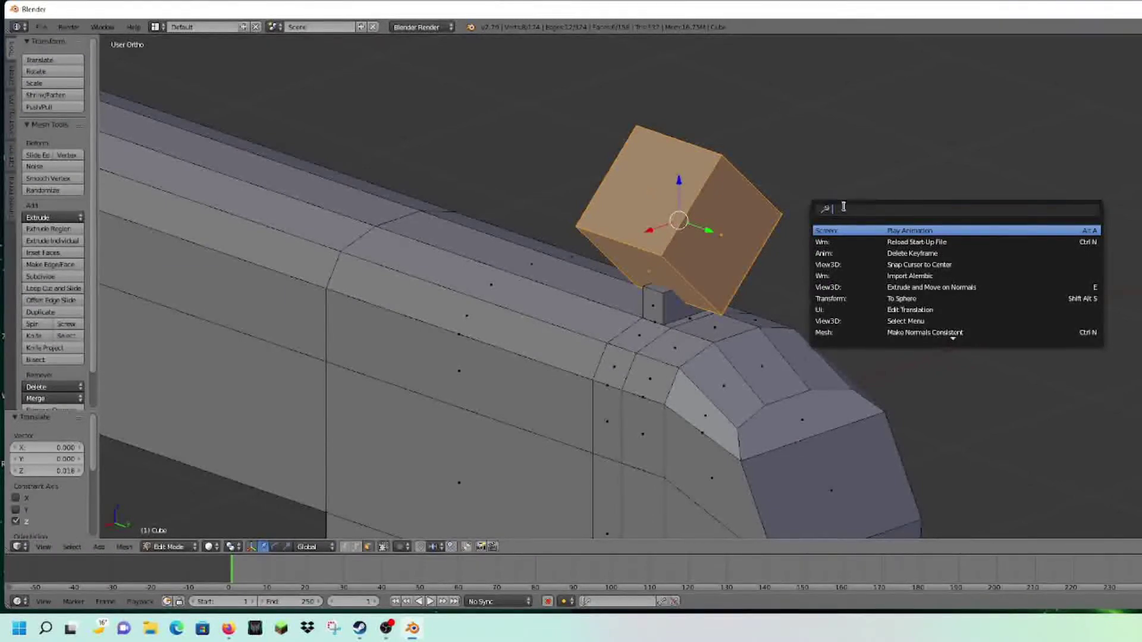
pyautogui.write('boo')
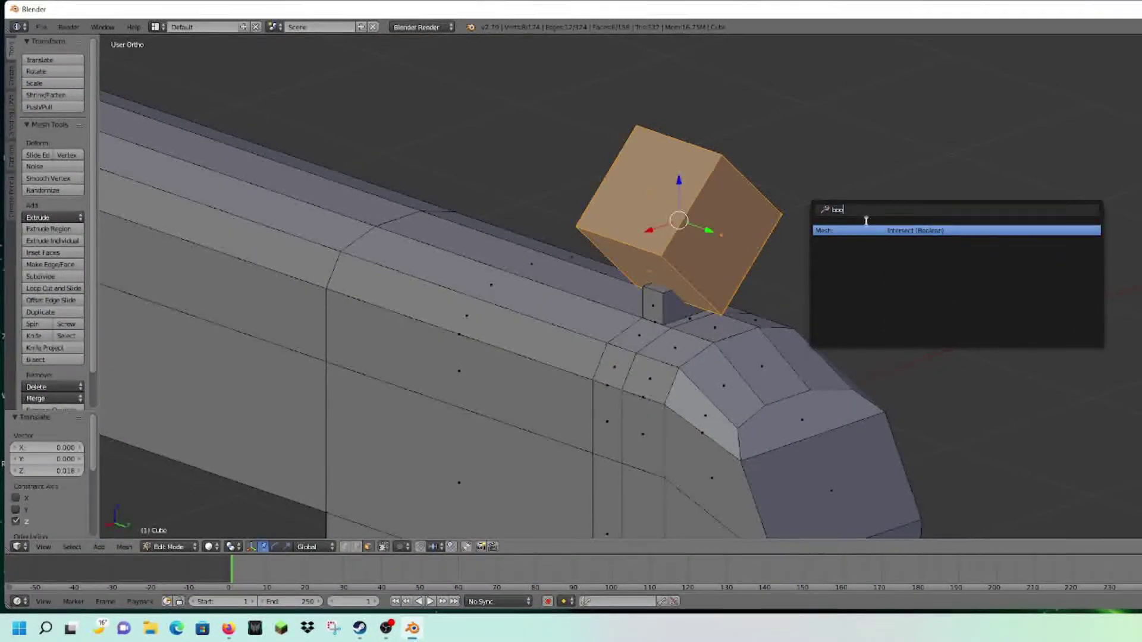
pyautogui.click(887, 230)
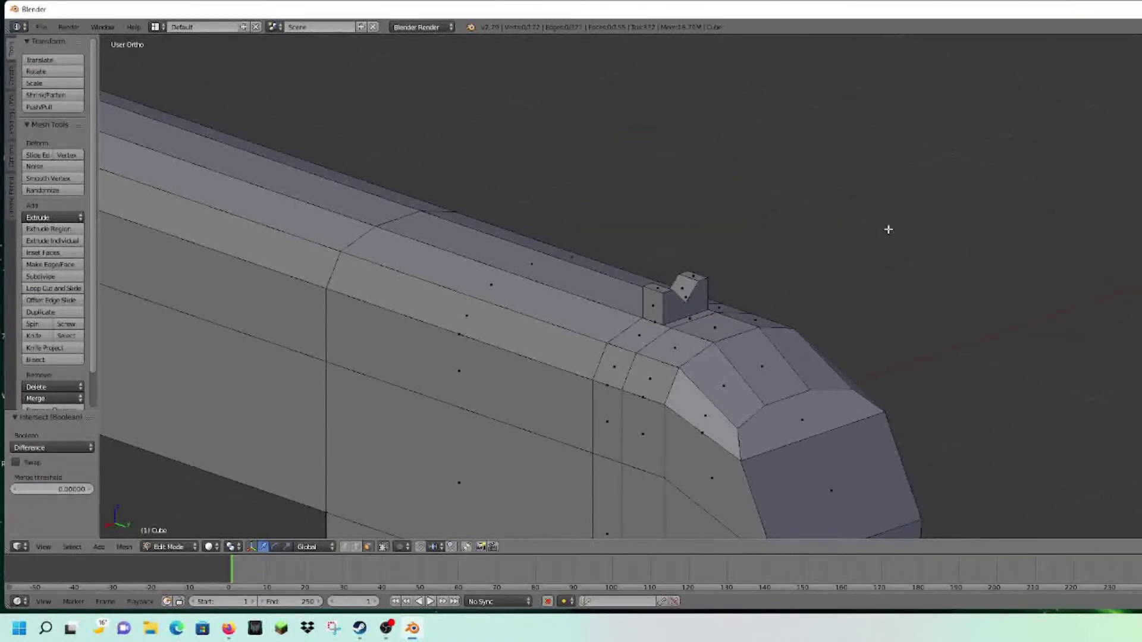
# Examine the notched rear sight from behind and the whole pistol in Object Mode
pyautogui.moveTo(854, 236); pyautogui.dragTo(722, 211, button='middle')
pyautogui.press('KP_3')
pyautogui.press('KP_5')
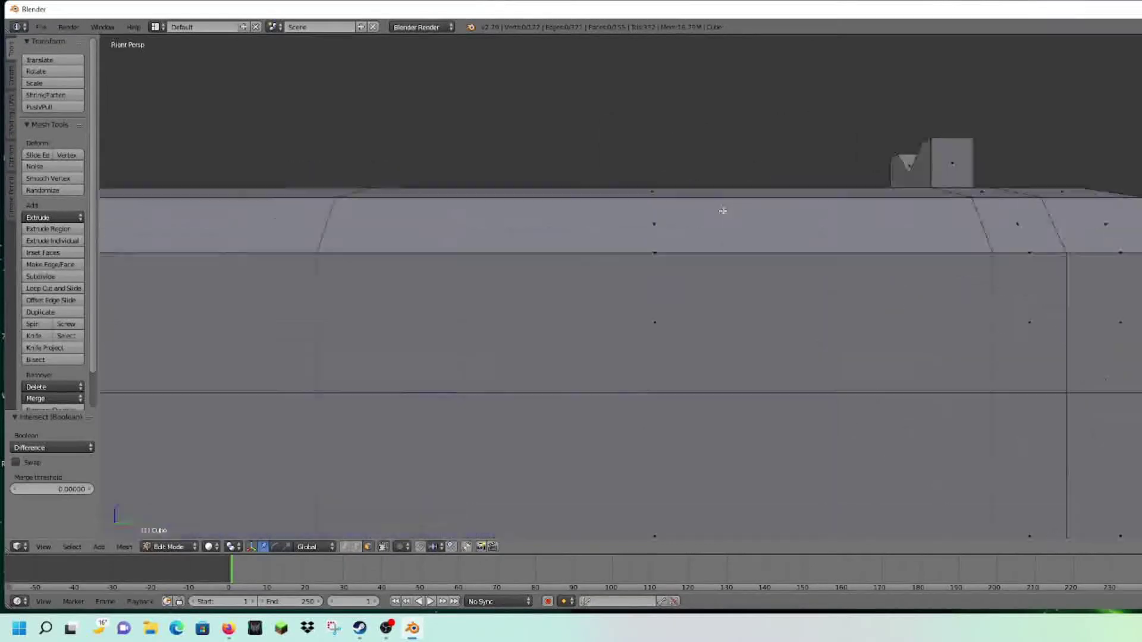
pyautogui.press('KP_5')
pyautogui.press('KP_6')
pyautogui.press('KP_6')
pyautogui.press('KP_6')
pyautogui.press('KP_6')
pyautogui.press('KP_6')
pyautogui.press('KP_6')
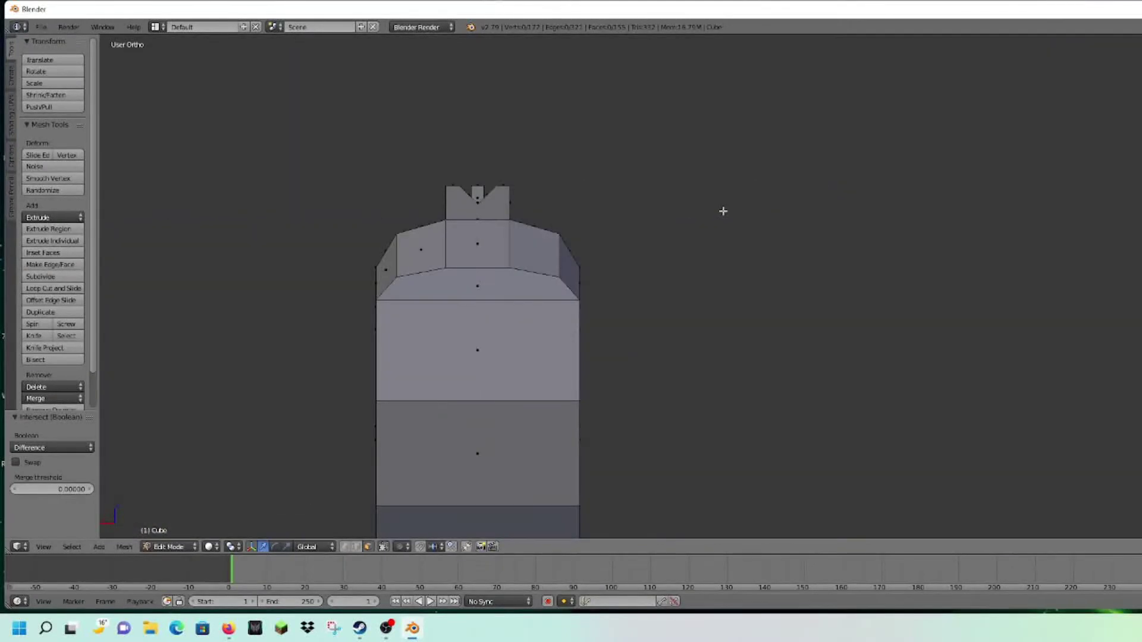
pyautogui.scroll(6, 556, 176)
pyautogui.keyDown('shift'); pyautogui.moveTo(555, 176); pyautogui.dragTo(836, 470, button='middle'); pyautogui.keyUp('shift')
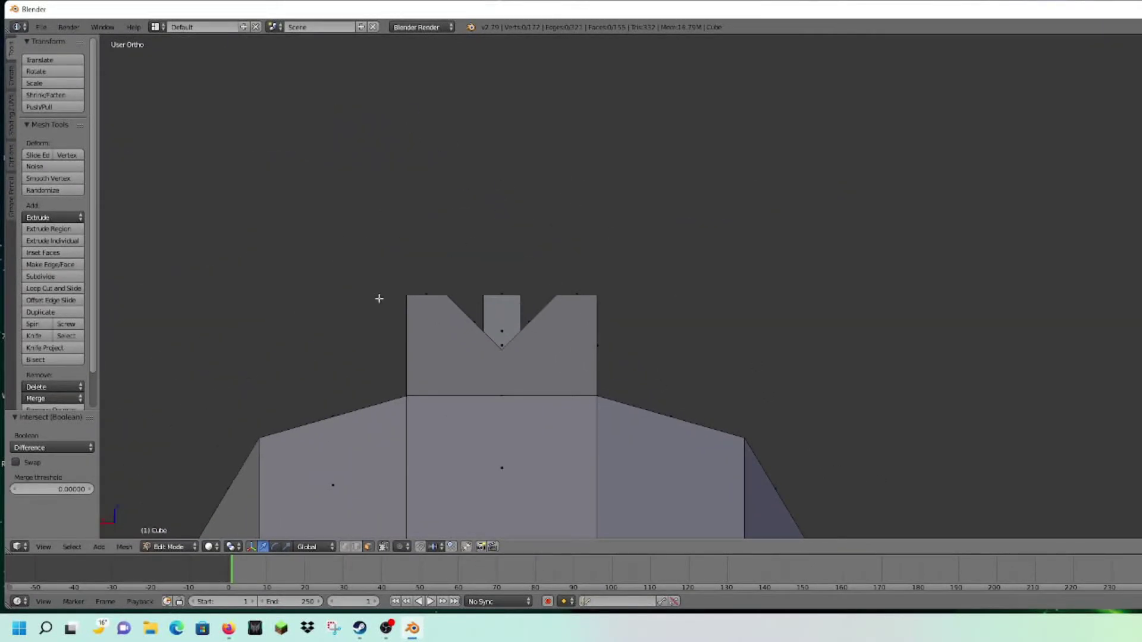
pyautogui.moveTo(379, 299); pyautogui.dragTo(652, 341, button='middle')
pyautogui.scroll(-7, 652, 341)
pyautogui.press('z')
pyautogui.press('z')
pyautogui.press('Tab')
pyautogui.moveTo(838, 377); pyautogui.dragTo(715, 387, button='middle')
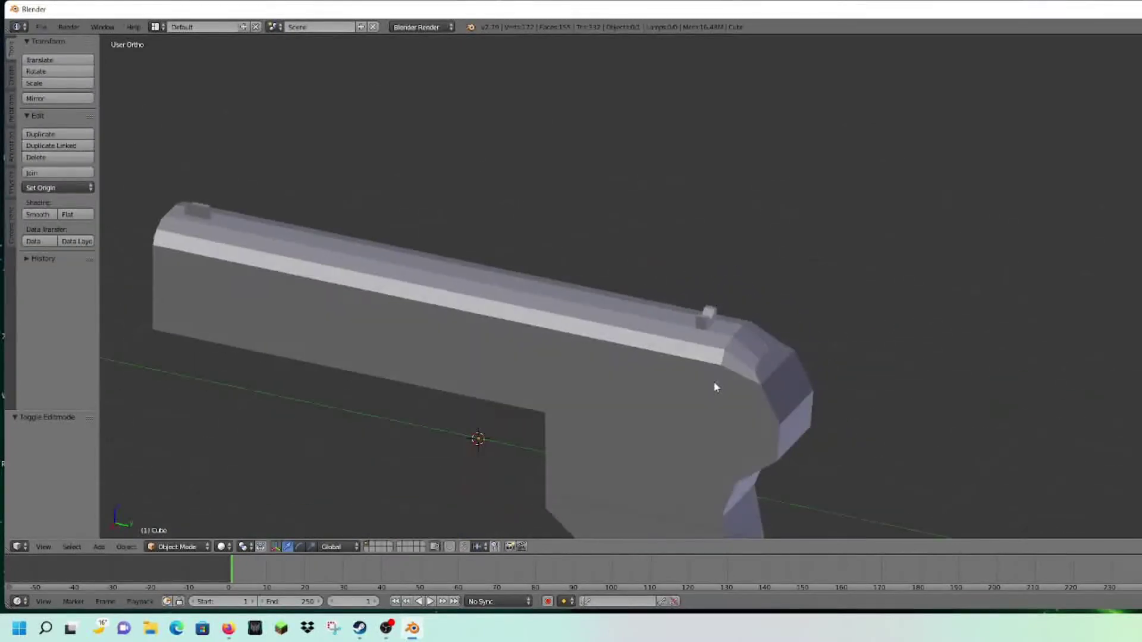
# Return to Edit Mode in the right side view with nothing selected and add another cube for the hammer
pyautogui.press('KP_3')
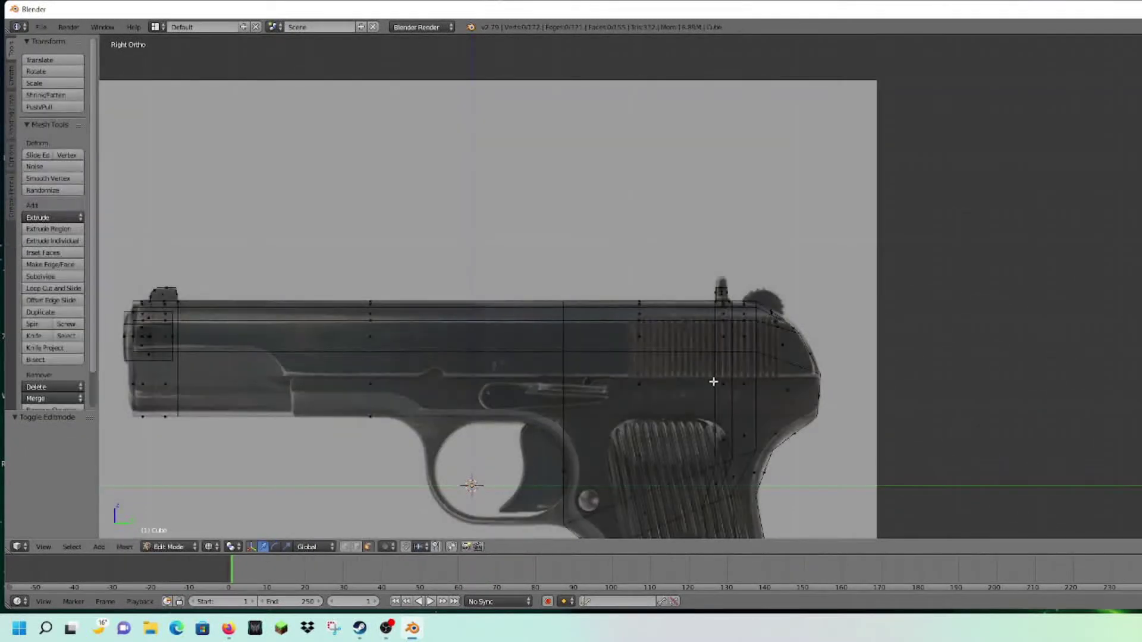
pyautogui.press('Tab')
pyautogui.scroll(4, 785, 365)
pyautogui.press('a')
pyautogui.press('a')
pyautogui.keyDown('shift'); pyautogui.moveTo(940, 358); pyautogui.dragTo(745, 258, button='middle'); pyautogui.keyUp('shift')
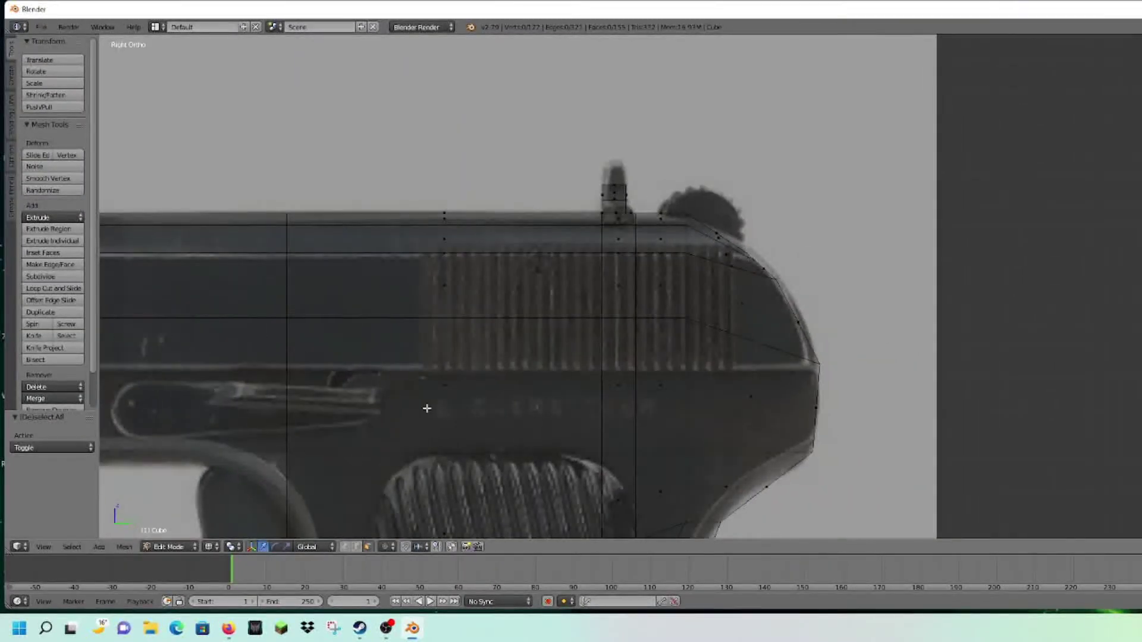
pyautogui.click(100, 547)
pyautogui.click(174, 516)
pyautogui.scroll(-5, 475, 363)
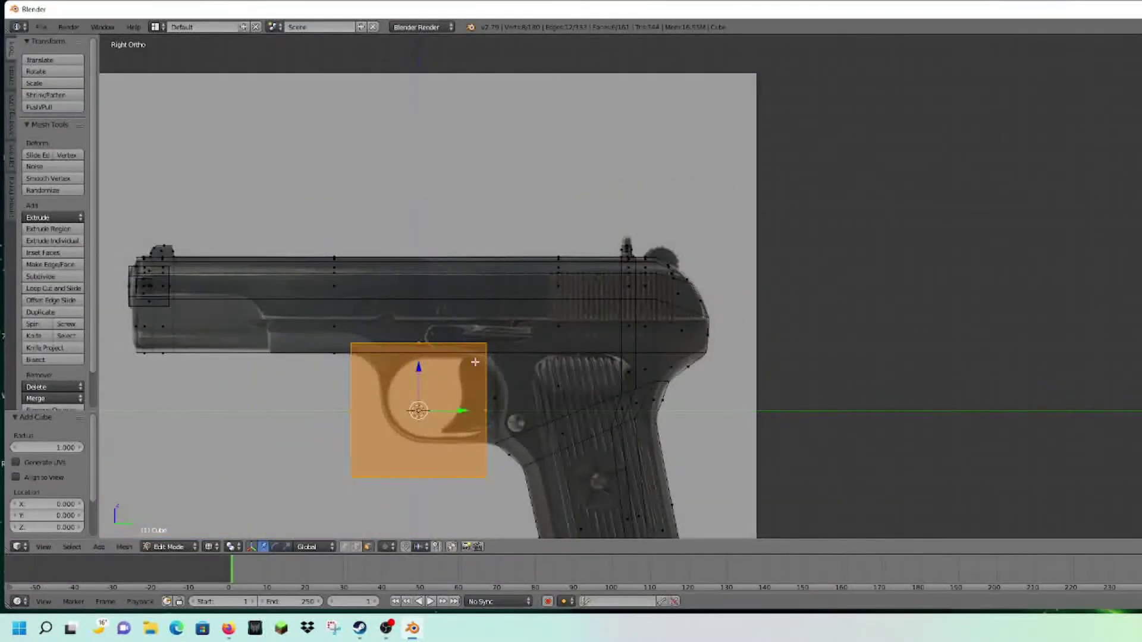
# Move the new cube to the rear of the slide by the hammer and scale it to about 0.29
pyautogui.moveTo(421, 376); pyautogui.dragTo(420, 242)
pyautogui.moveTo(467, 274); pyautogui.dragTo(719, 268)
pyautogui.press('s')
pyautogui.click(696, 290)
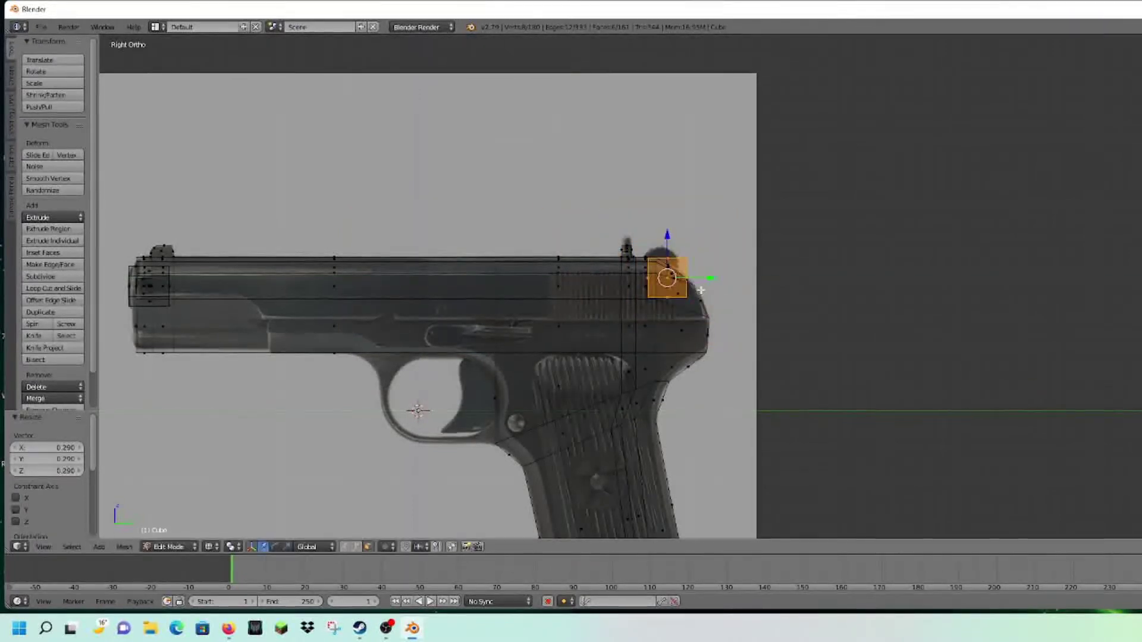
# Tilt the hammer cube about 39.4° in side view and shrink it closer to the hammer's size
pyautogui.scroll(7, 701, 291)
pyautogui.press('r')
pyautogui.click(862, 313)
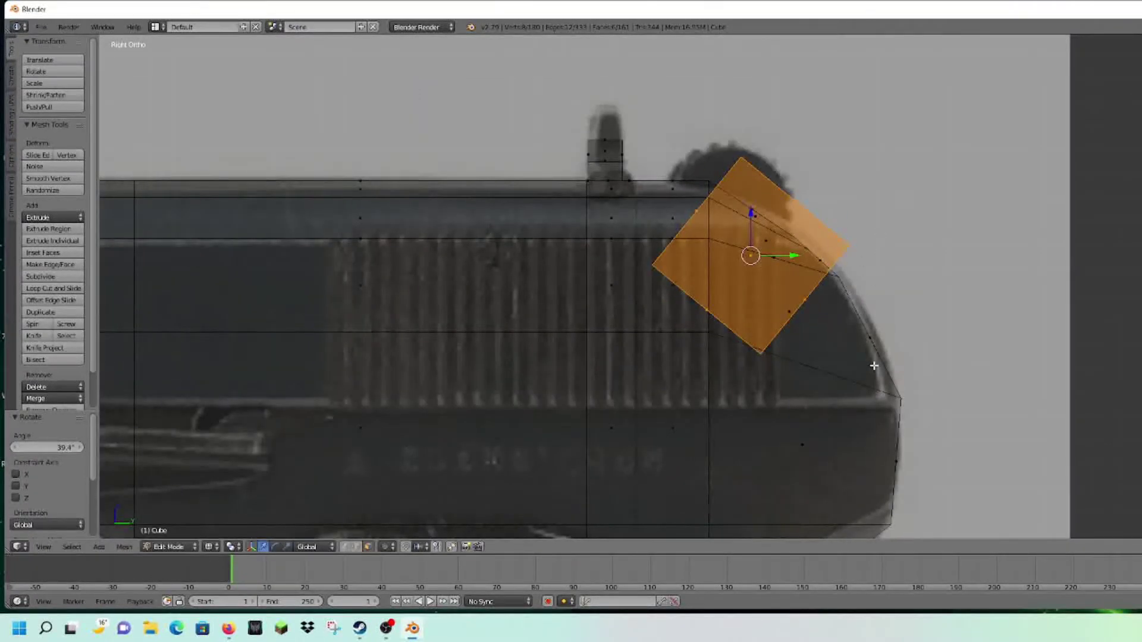
pyautogui.press('s')
pyautogui.click(828, 338)
# Shift the hammer cube up and forward onto the reference hammer and fine-tune its tilt and position
pyautogui.moveTo(751, 211); pyautogui.dragTo(753, 160)
pyautogui.moveTo(796, 206); pyautogui.dragTo(768, 201)
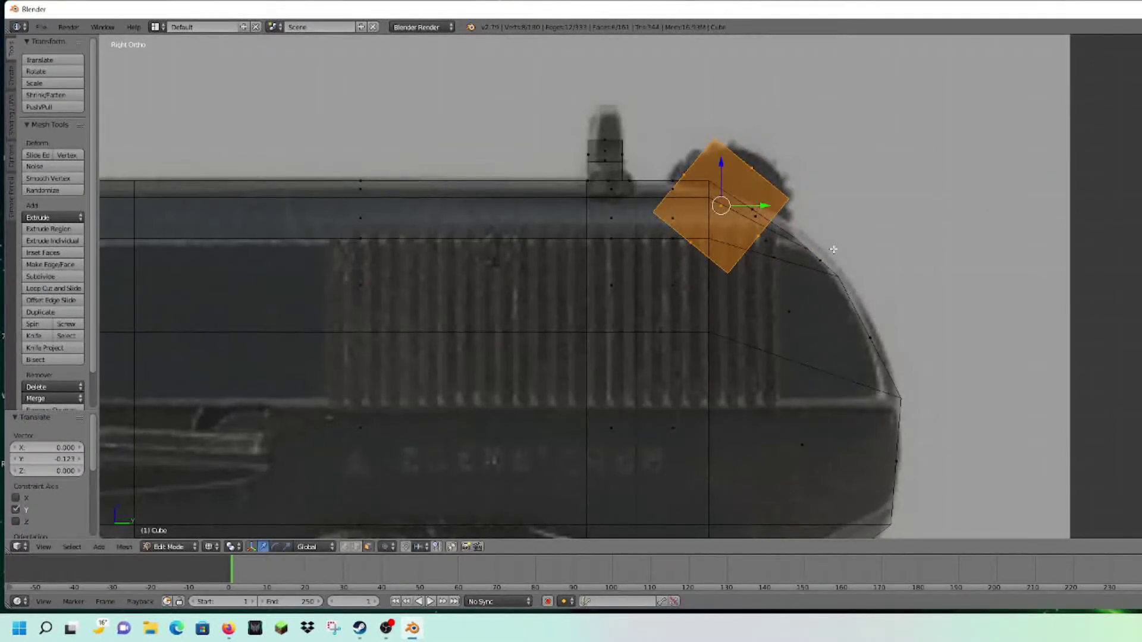
pyautogui.press('r')
pyautogui.click(849, 204)
pyautogui.scroll(2, 794, 227)
pyautogui.keyDown('shift'); pyautogui.moveTo(834, 159); pyautogui.dragTo(736, 255, button='middle'); pyautogui.keyUp('shift')
pyautogui.moveTo(666, 223); pyautogui.dragTo(668, 229)
# Select the linked geometry of the hammer block and scale it along the X axis only
pyautogui.press('Tab')
pyautogui.press('z')
pyautogui.moveTo(703, 250)
pyautogui.mouseDown(button='middle')
pyautogui.moveTo(726, 262)
pyautogui.moveTo(589, 286)
pyautogui.mouseUp(button='middle')
pyautogui.press('Tab')
pyautogui.scroll(2, 606, 283)
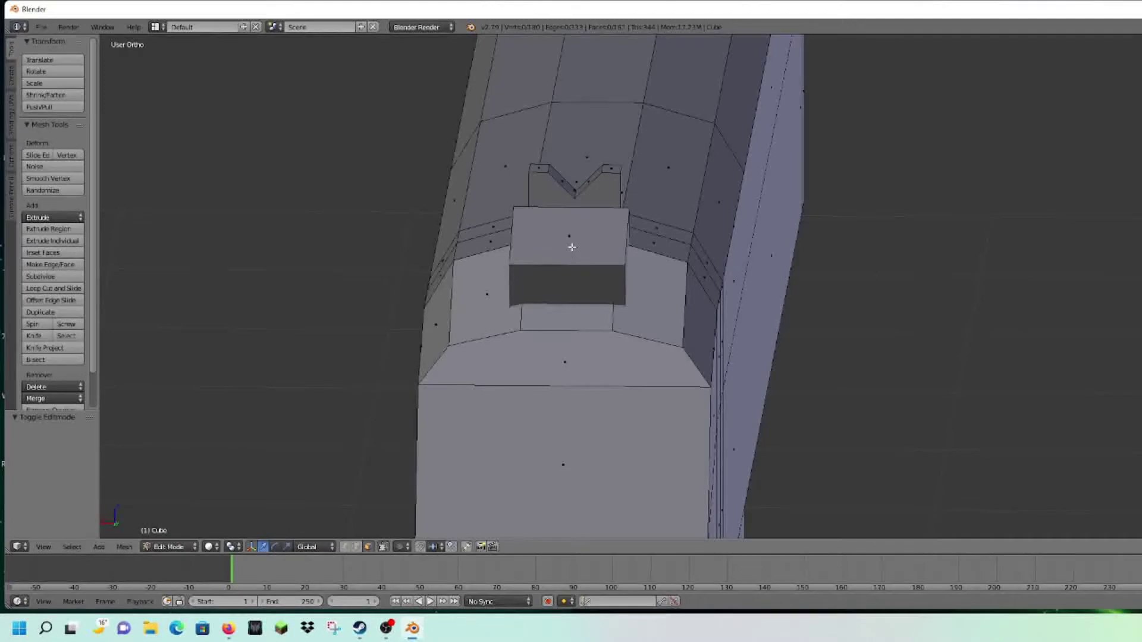
pyautogui.press('l')
pyautogui.press('s')
pyautogui.press('x')
pyautogui.click(748, 263)
pyautogui.moveTo(612, 276); pyautogui.dragTo(797, 301, button='middle')
pyautogui.press('Tab')
pyautogui.scroll(-5, 851, 290)
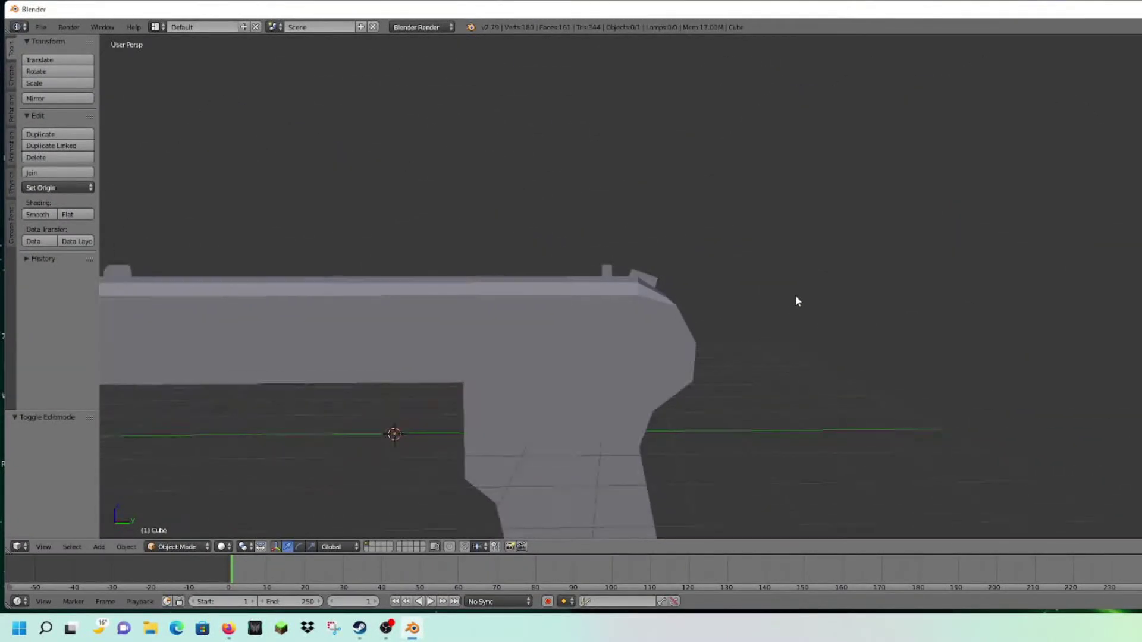
# Add a vertical edge loop around the slide where the front of the reference trigger guard meets the frame
pyautogui.press('KP_3')
pyautogui.press('Tab')
pyautogui.scroll(5, 795, 295)
pyautogui.press('a')
pyautogui.scroll(-7, 795, 296)
pyautogui.keyDown('shift'); pyautogui.moveTo(559, 381); pyautogui.dragTo(896, 165, button='middle'); pyautogui.keyUp('shift')
pyautogui.keyDown('shift'); pyautogui.moveTo(494, 239); pyautogui.dragTo(472, 321, button='middle'); pyautogui.keyUp('shift')
pyautogui.keyDown('shift'); pyautogui.moveTo(895, 384); pyautogui.dragTo(816, 314, button='middle'); pyautogui.keyUp('shift')
pyautogui.scroll(-1, 739, 299)
pyautogui.press('z')
pyautogui.scroll(2, 740, 298)
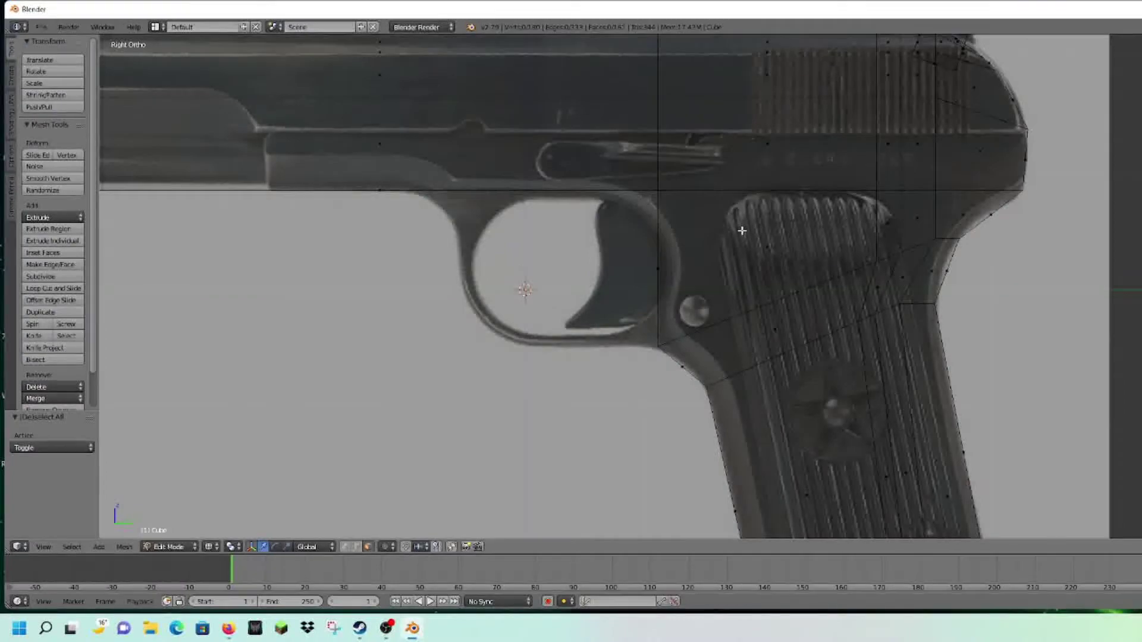
pyautogui.keyDown('shift'); pyautogui.moveTo(481, 405); pyautogui.dragTo(499, 462, button='middle'); pyautogui.keyUp('shift')
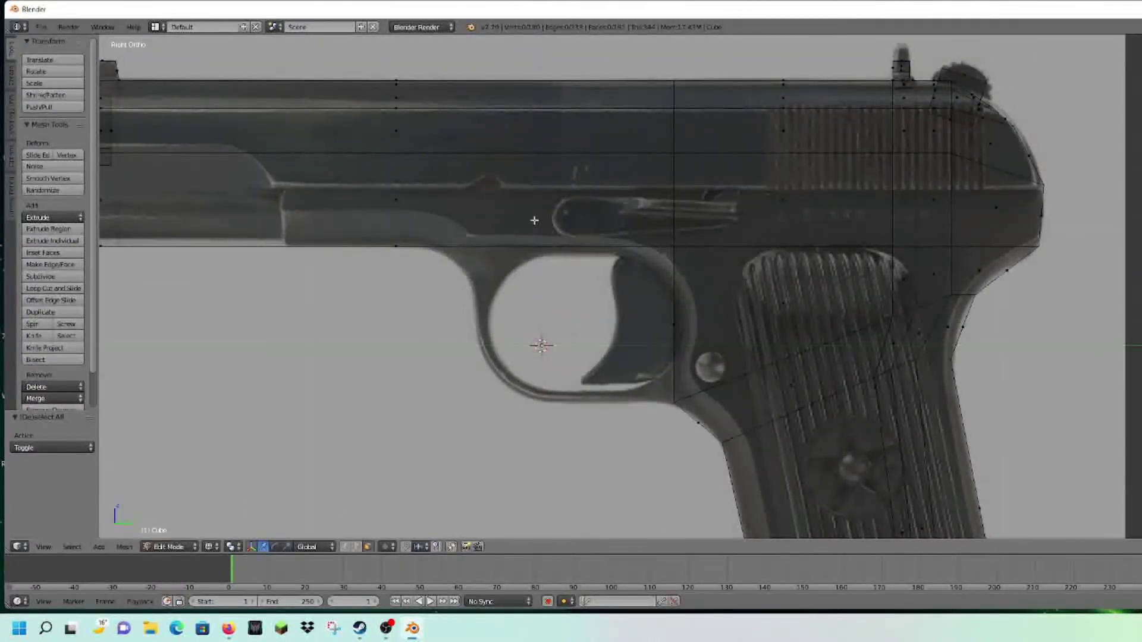
pyautogui.hotkey('ctrl', 'r')
pyautogui.click(535, 239)
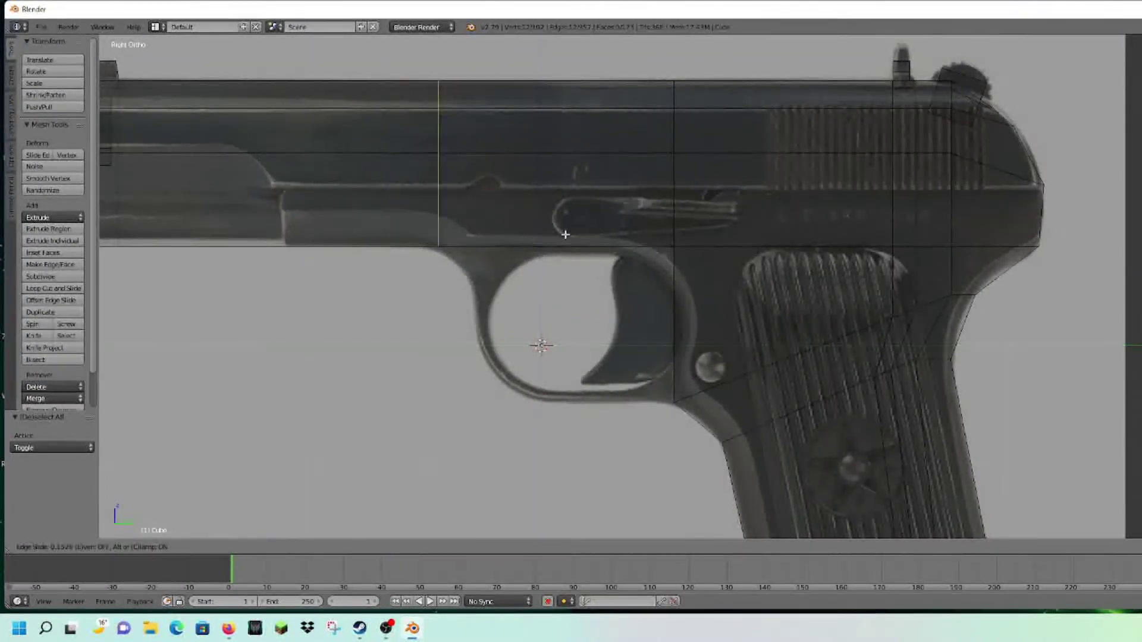
pyautogui.click(567, 234)
# Add a second vertical edge loop behind it to bound the root of the trigger guard's front strut
pyautogui.hotkey('ctrl', 'r')
pyautogui.click(543, 230)
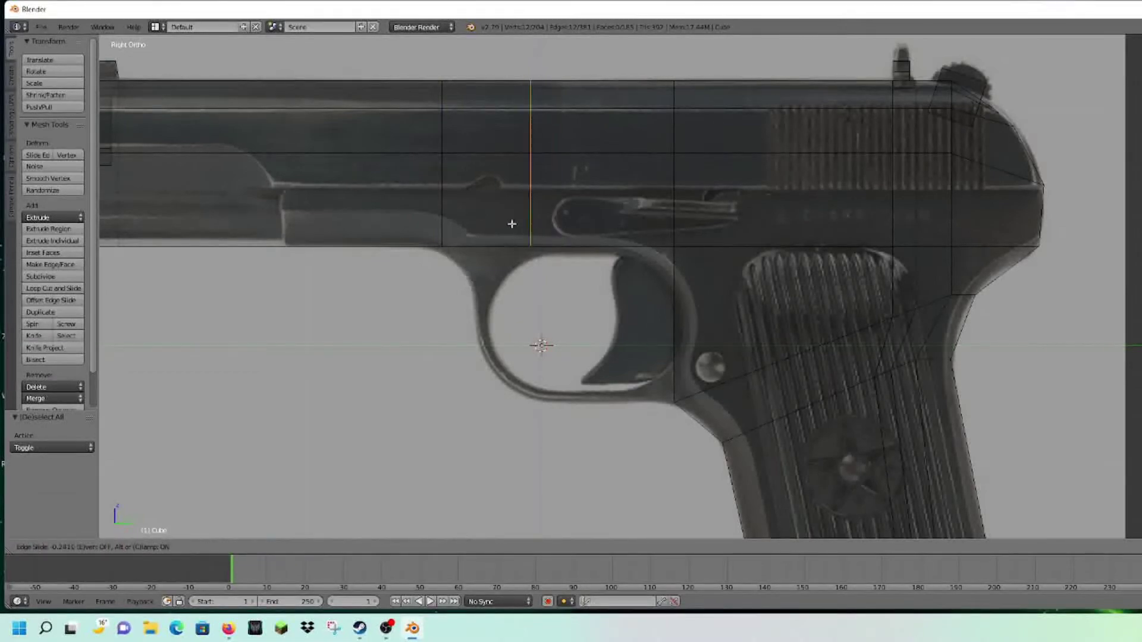
pyautogui.click(509, 216)
pyautogui.press('a')
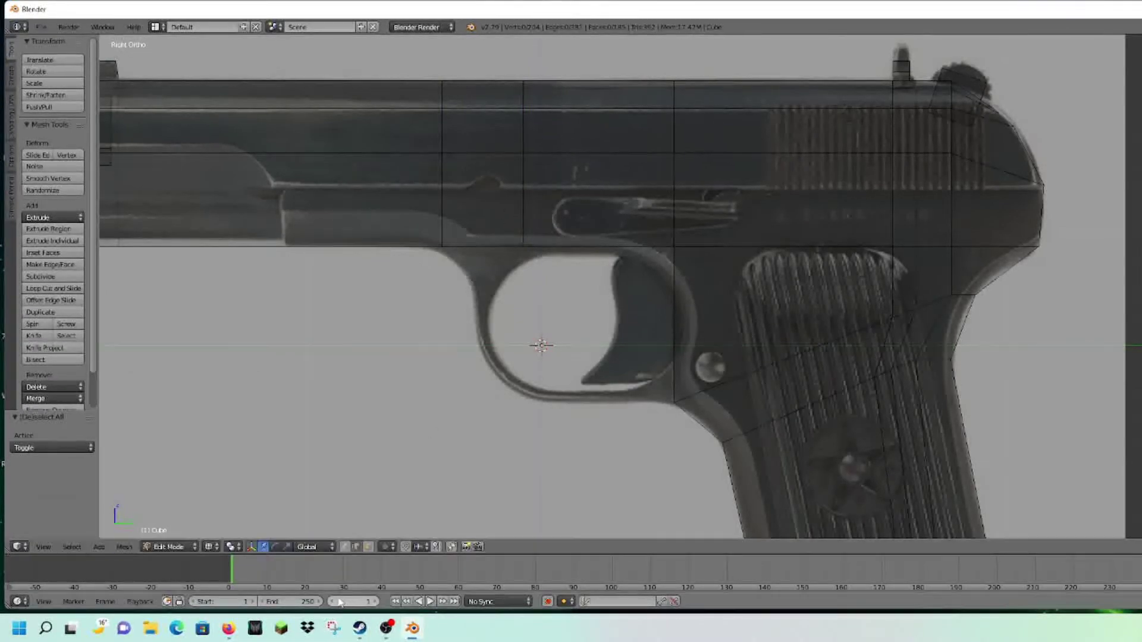
# Select the underside face of the frame between the two new edge loops
pyautogui.scroll(3, 439, 334)
pyautogui.press('c')
pyautogui.click(551, 317)
pyautogui.rightClick(552, 318)
pyautogui.scroll(-5, 551, 318)
# Try to extrude the selected underside face downward at its full width
pyautogui.press('e')
pyautogui.click(595, 436)
pyautogui.press('z')
pyautogui.moveTo(646, 436)
pyautogui.mouseDown(button='middle')
pyautogui.moveTo(731, 408)
pyautogui.moveTo(731, 435)
pyautogui.moveTo(749, 446)
pyautogui.moveTo(638, 448)
pyautogui.mouseUp(button='middle')
pyautogui.hotkey('ctrl', 'z')
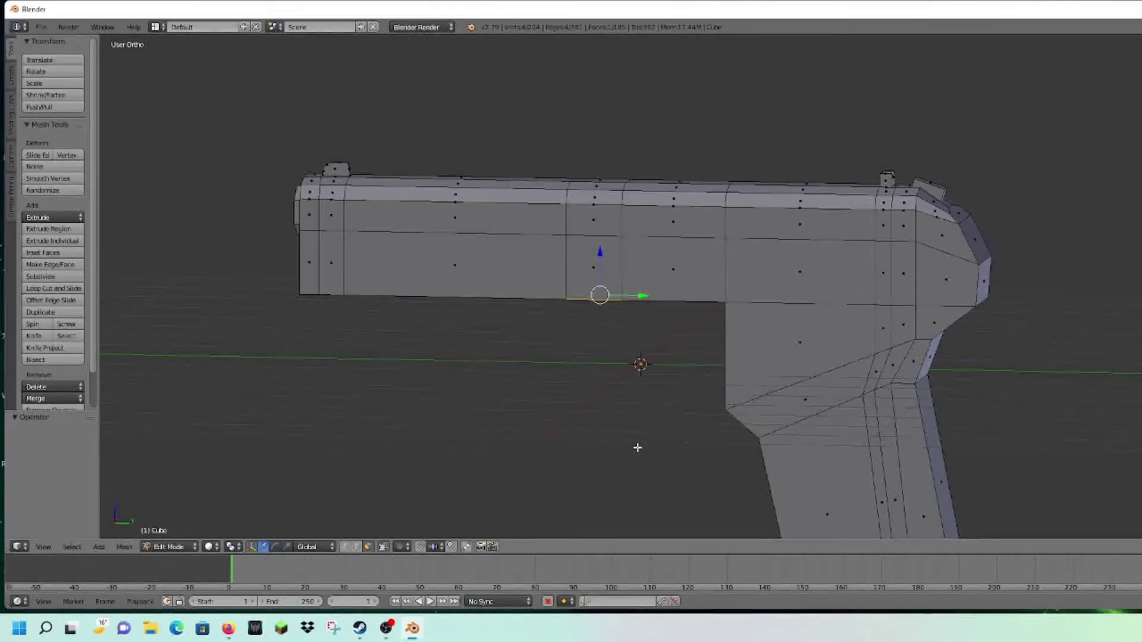
# Extrude the underside face in place and scale it to about 0.476 along the X axis
pyautogui.press('z')
pyautogui.press('z')
pyautogui.moveTo(699, 445); pyautogui.dragTo(769, 385, button='middle')
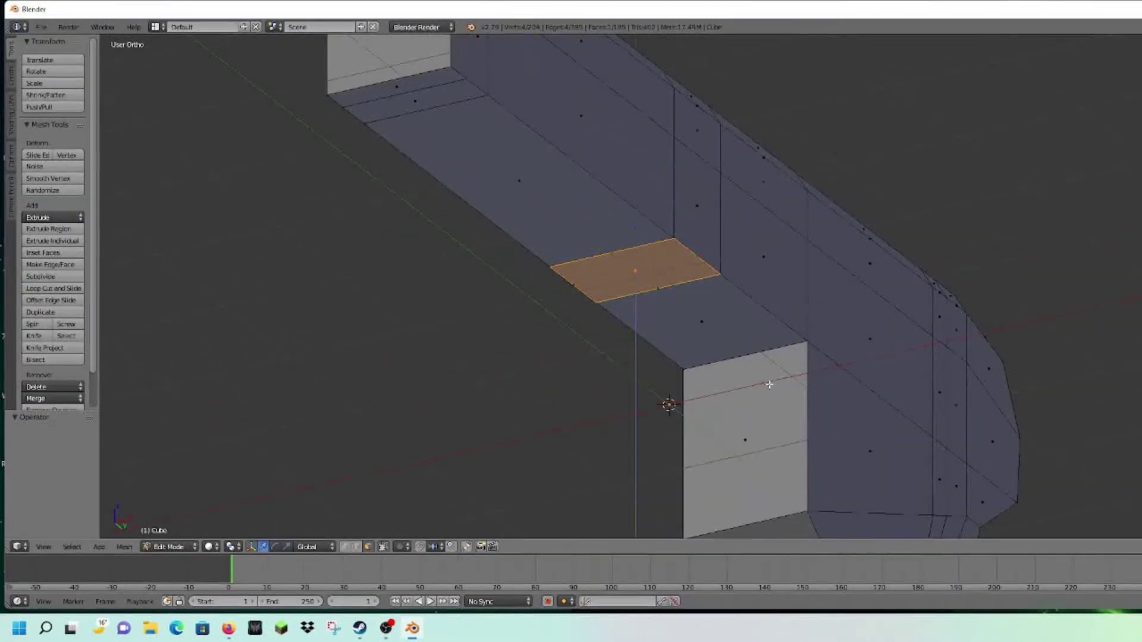
pyautogui.press('e')
pyautogui.press('Escape')
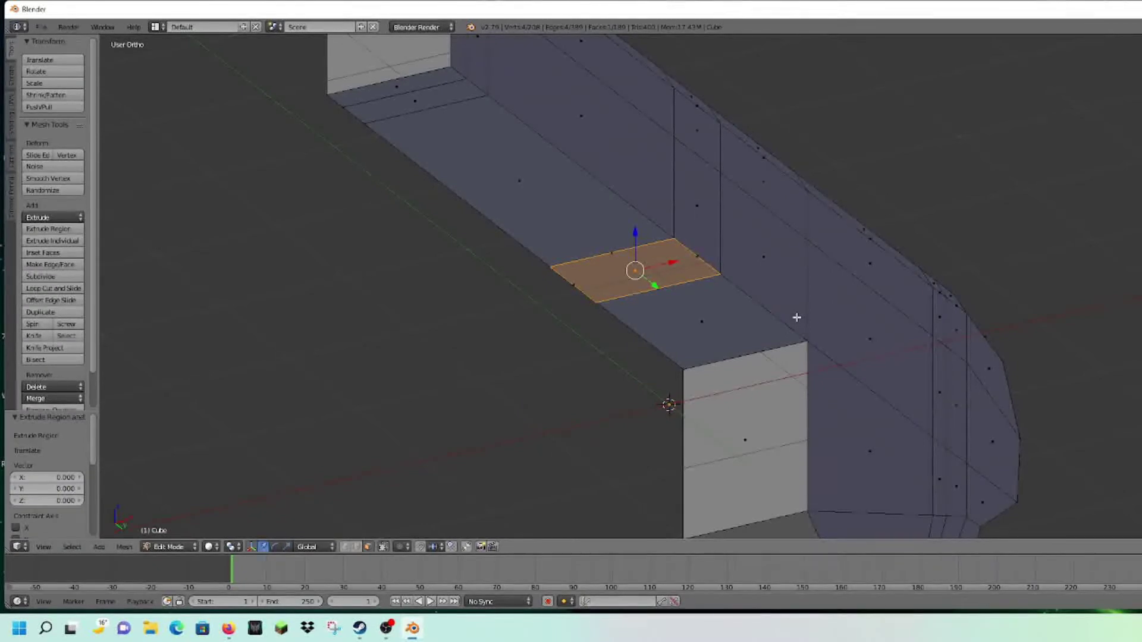
pyautogui.press('s')
pyautogui.press('x')
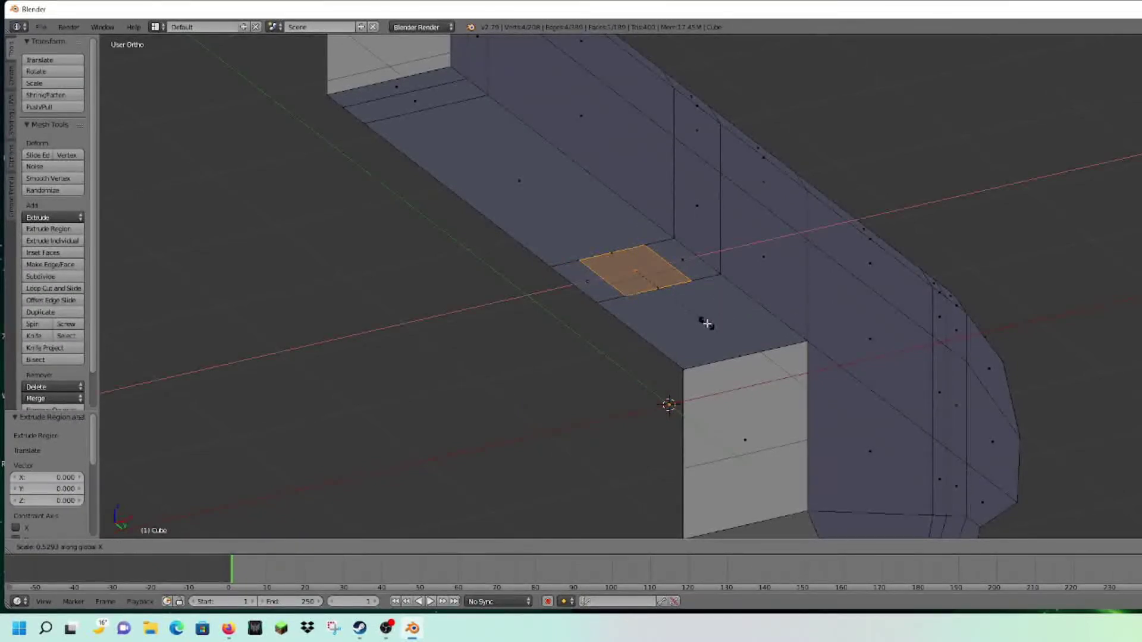
pyautogui.click(695, 324)
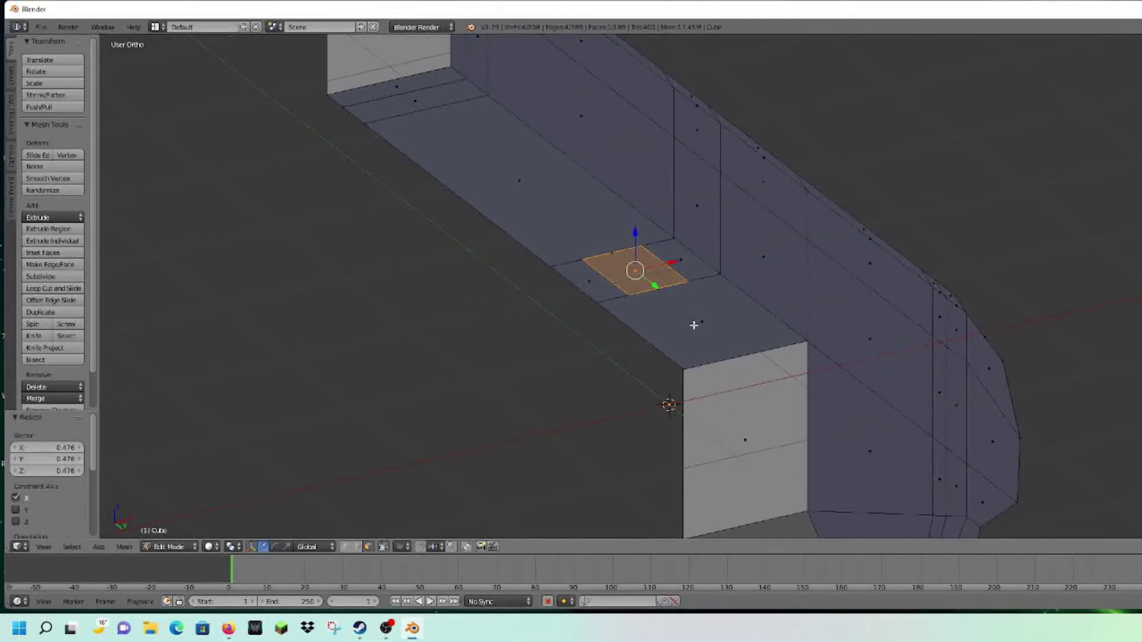
# Extrude the narrowed face down about 0.454 and taper its end along Y to the reference guard strut's width
pyautogui.press('KP_3')
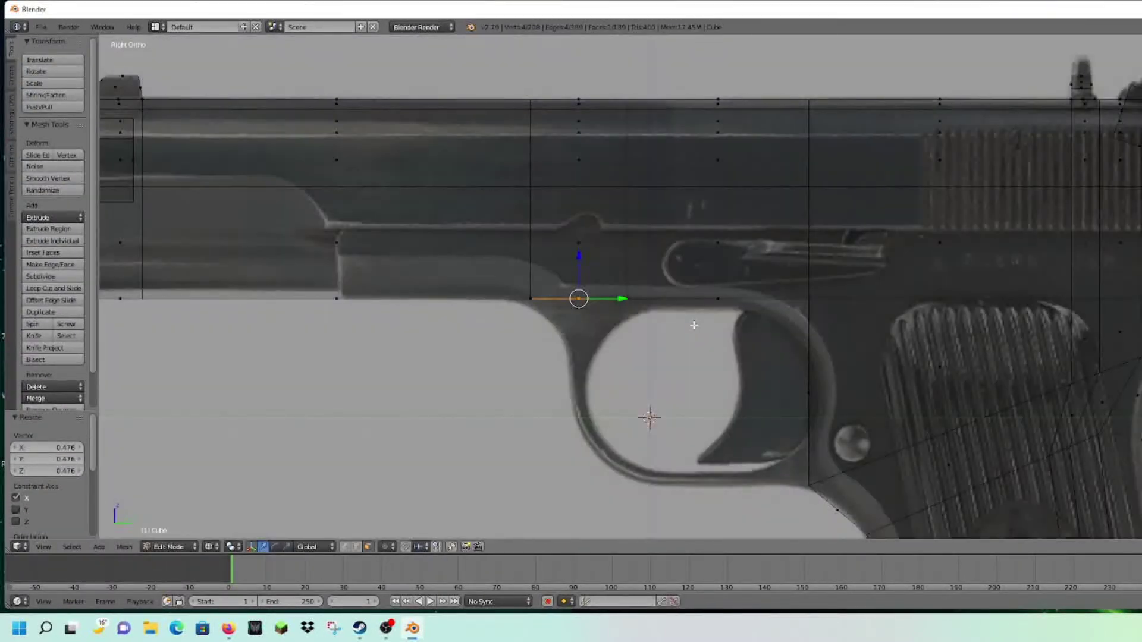
pyautogui.press('e')
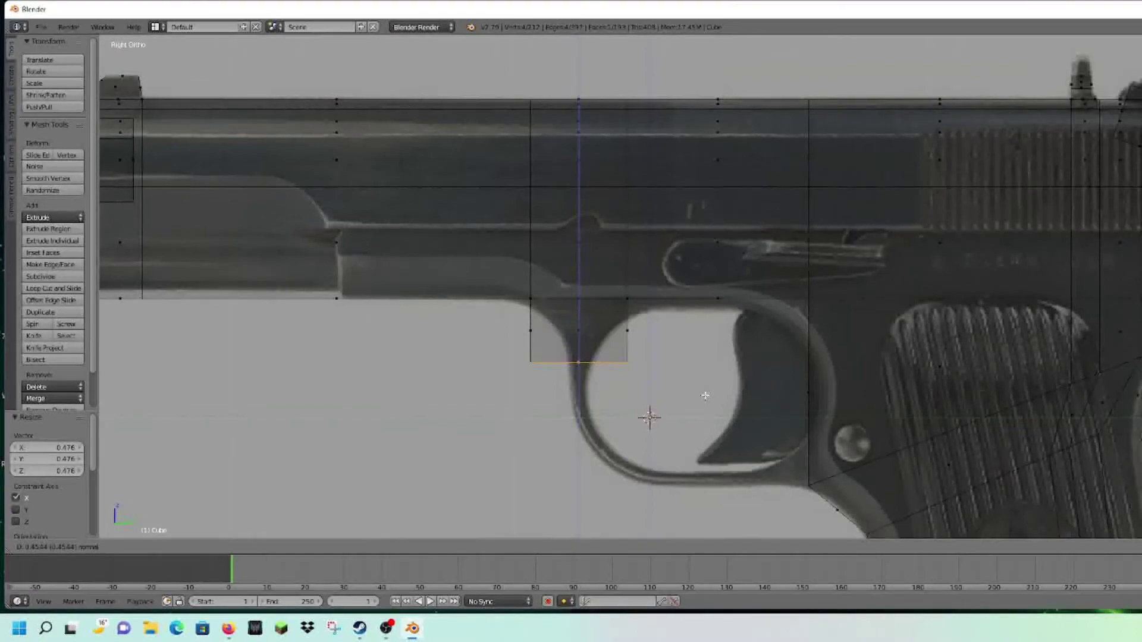
pyautogui.click(704, 395)
pyautogui.scroll(3, 698, 422)
pyautogui.keyDown('shift'); pyautogui.moveTo(695, 438); pyautogui.dragTo(764, 326, button='middle'); pyautogui.keyUp('shift')
pyautogui.press('s')
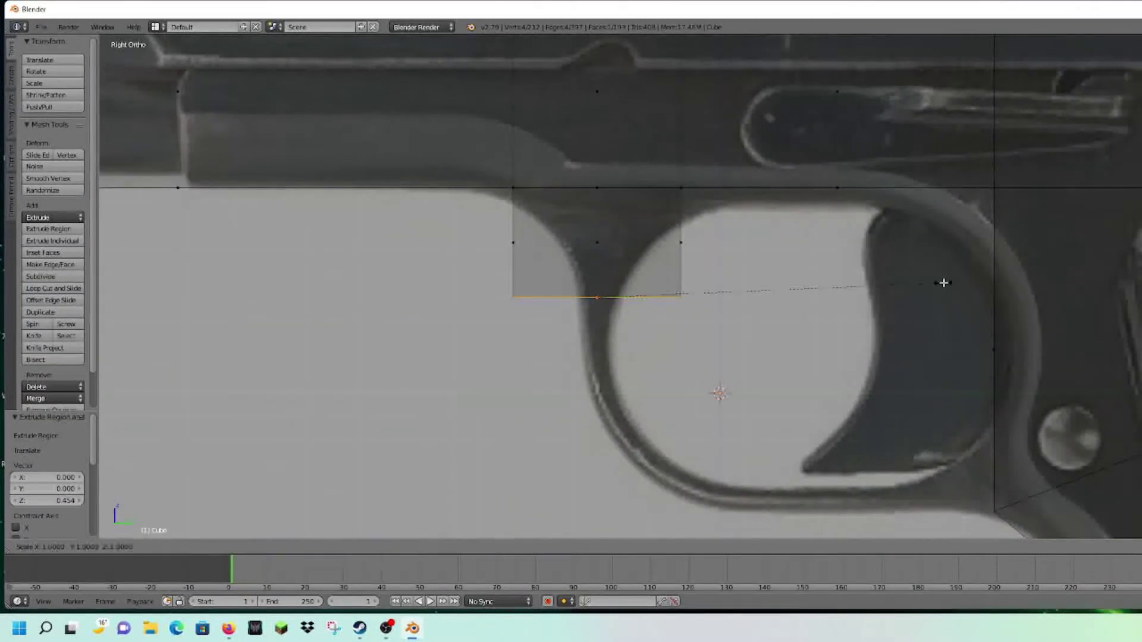
pyautogui.press('y')
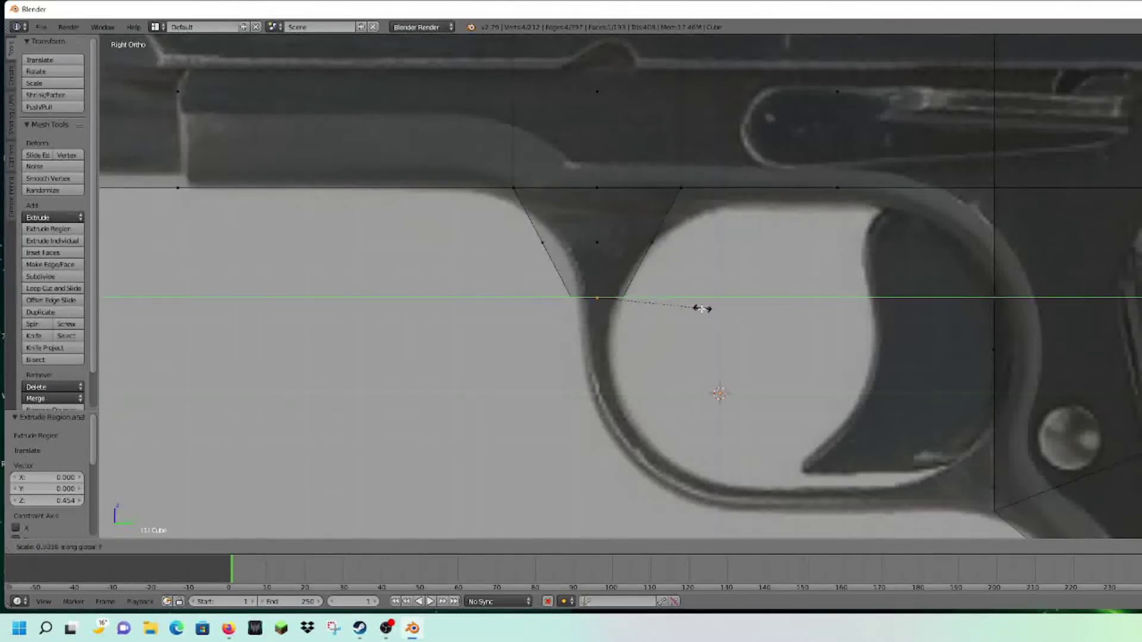
pyautogui.click(699, 309)
# Extrude the strut's lower end face further down and adjust its height to where the reference guard starts curving
pyautogui.press('a')
pyautogui.moveTo(681, 316); pyautogui.dragTo(715, 272, button='middle')
pyautogui.press('KP_3')
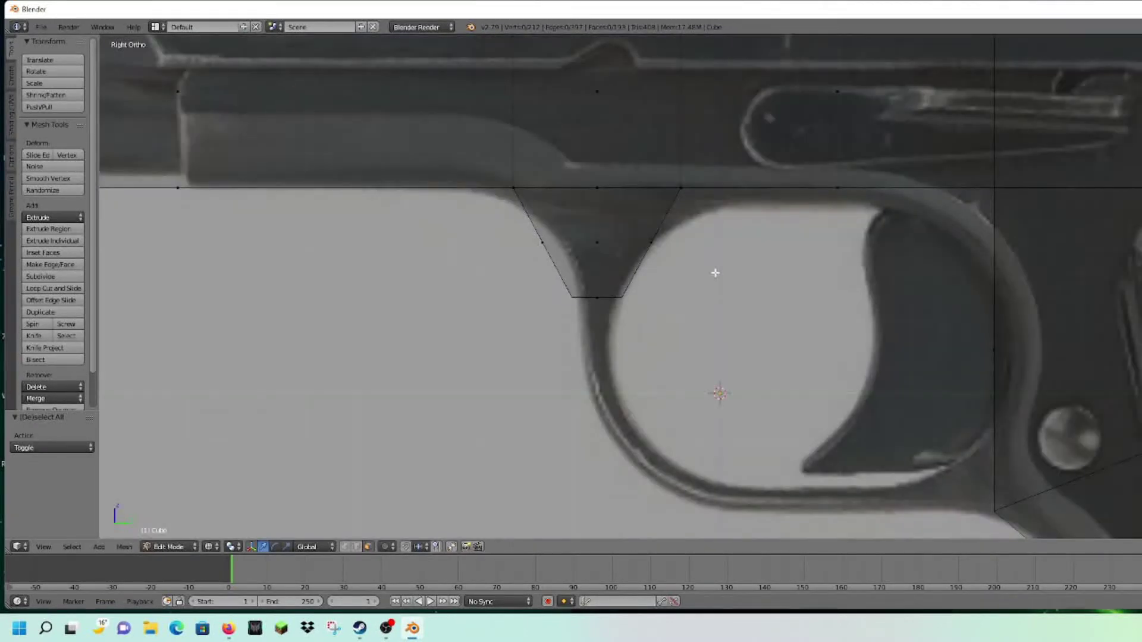
pyautogui.press('c')
pyautogui.keyDown('shift'); pyautogui.moveTo(670, 369); pyautogui.dragTo(634, 251, button='middle'); pyautogui.keyUp('shift')
pyautogui.press('e')
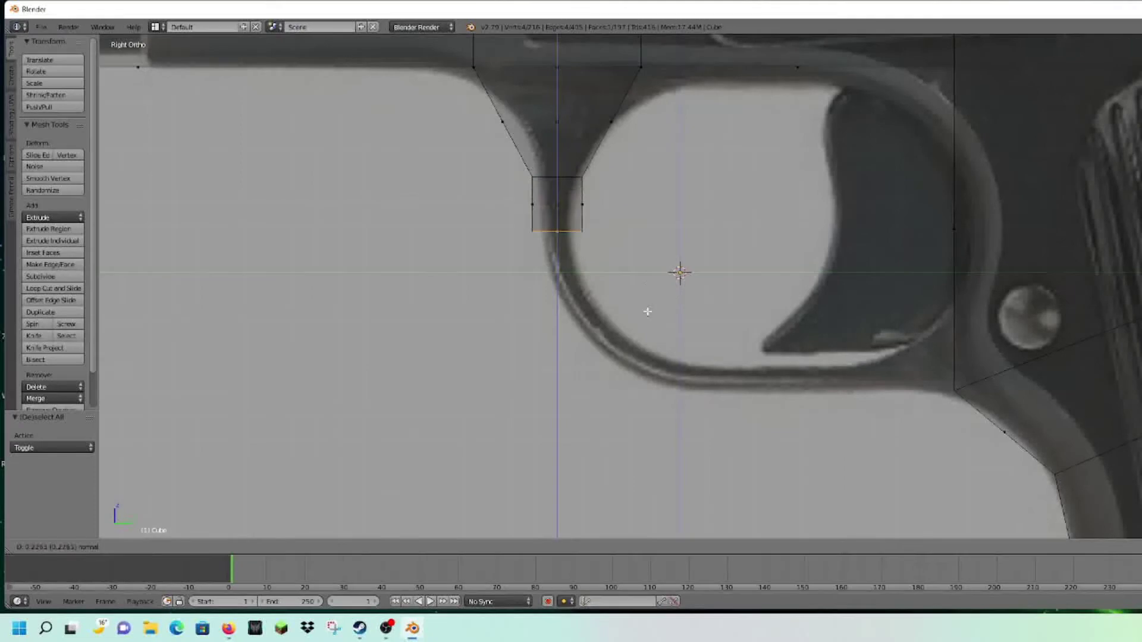
pyautogui.click(664, 392)
pyautogui.moveTo(556, 278); pyautogui.dragTo(590, 350)
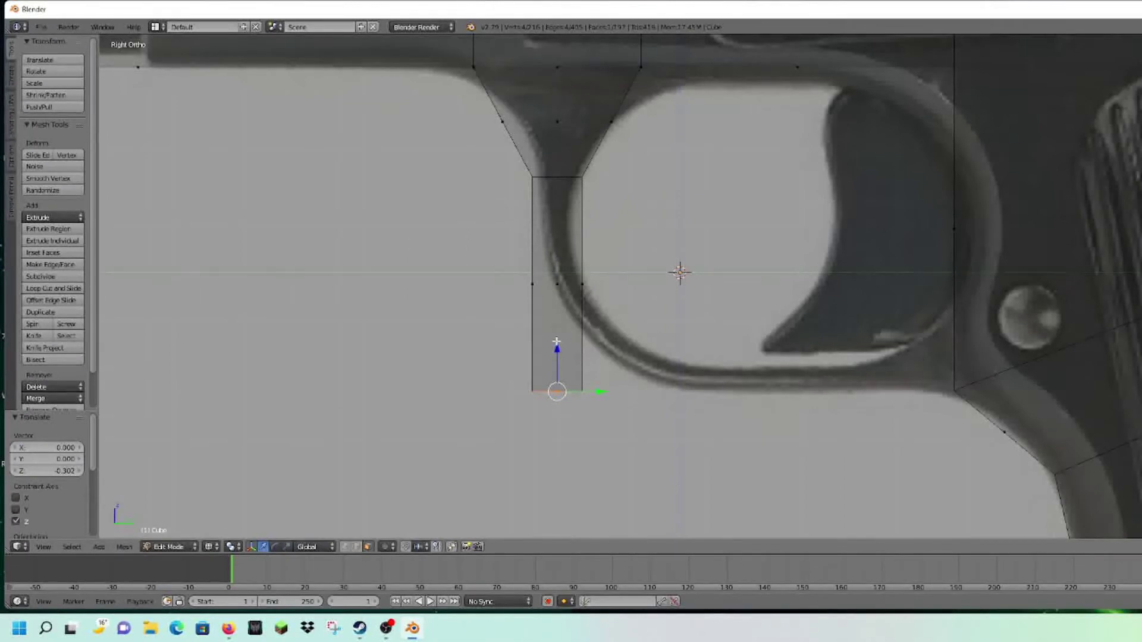
pyautogui.hotkey('ctrl', 'z')
pyautogui.moveTo(555, 279); pyautogui.dragTo(573, 241)
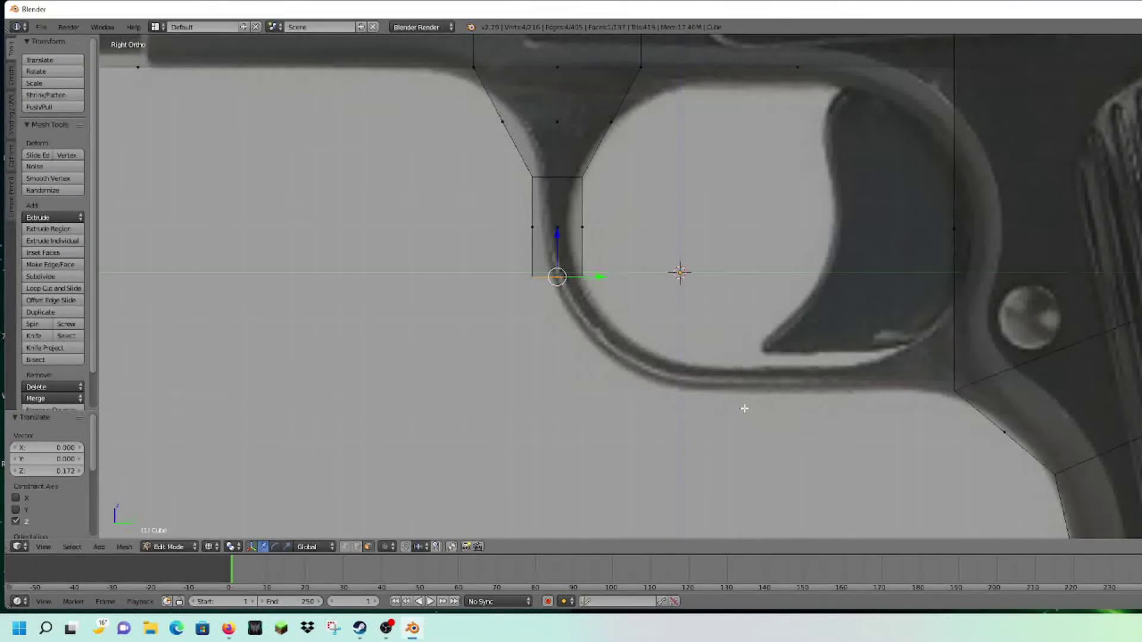
# Rotate the strut's end face to follow the guard's curve and shift it about 0.054 along Y
pyautogui.press('r')
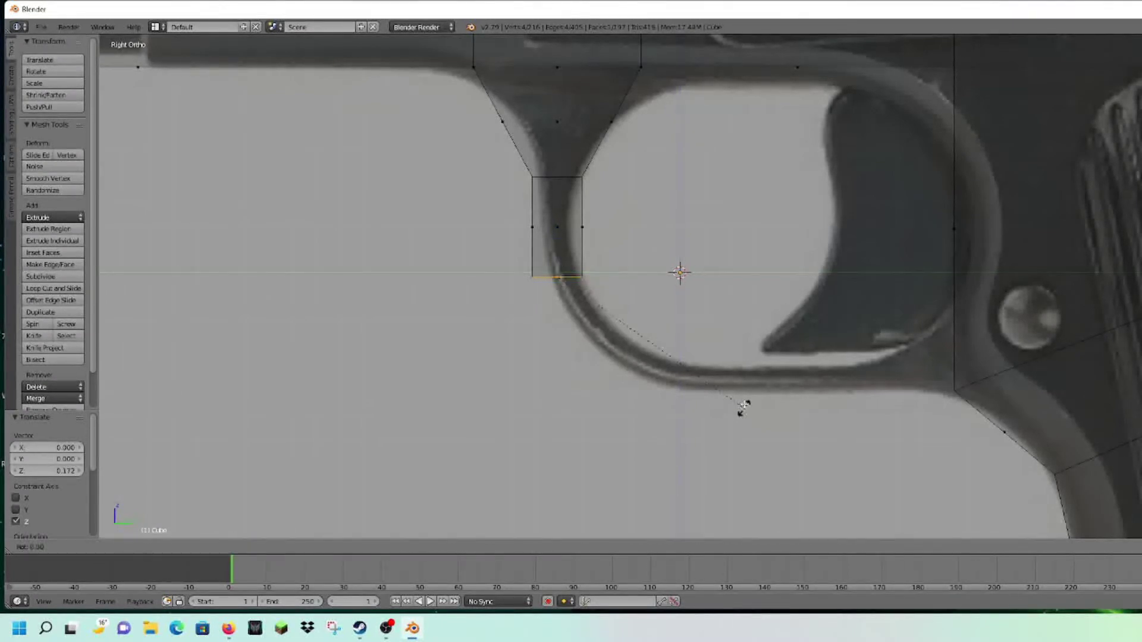
pyautogui.click(677, 280)
pyautogui.moveTo(607, 277); pyautogui.dragTo(621, 277)
# Extrude the end face about 0.455 along the guard's curve, then rotate and reposition it on the reference
pyautogui.press('e')
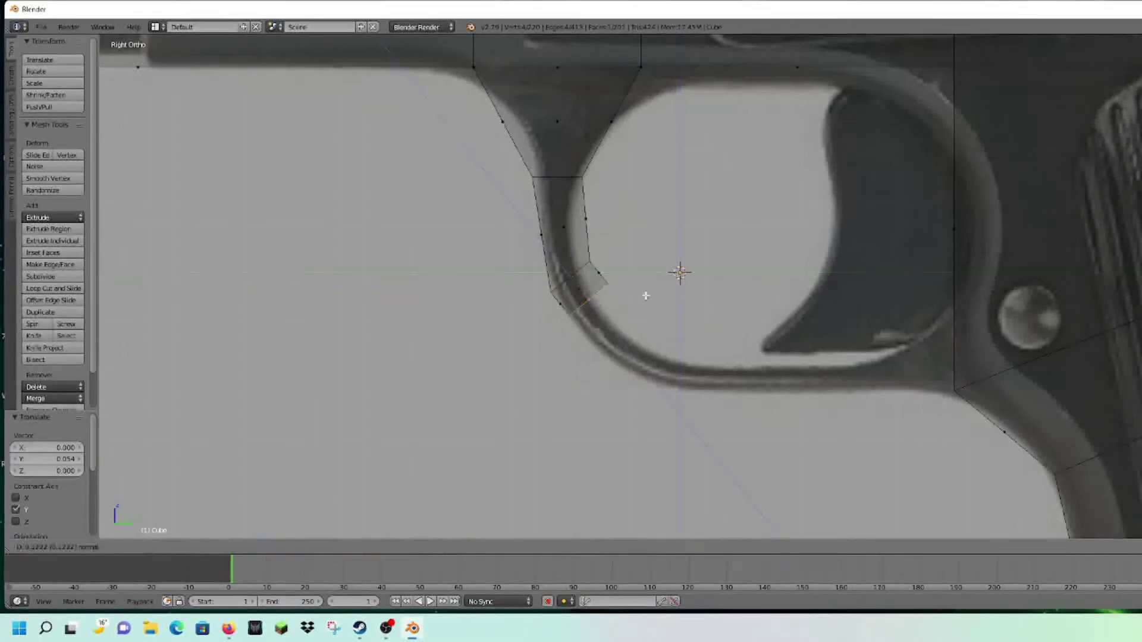
pyautogui.click(724, 333)
pyautogui.press('r')
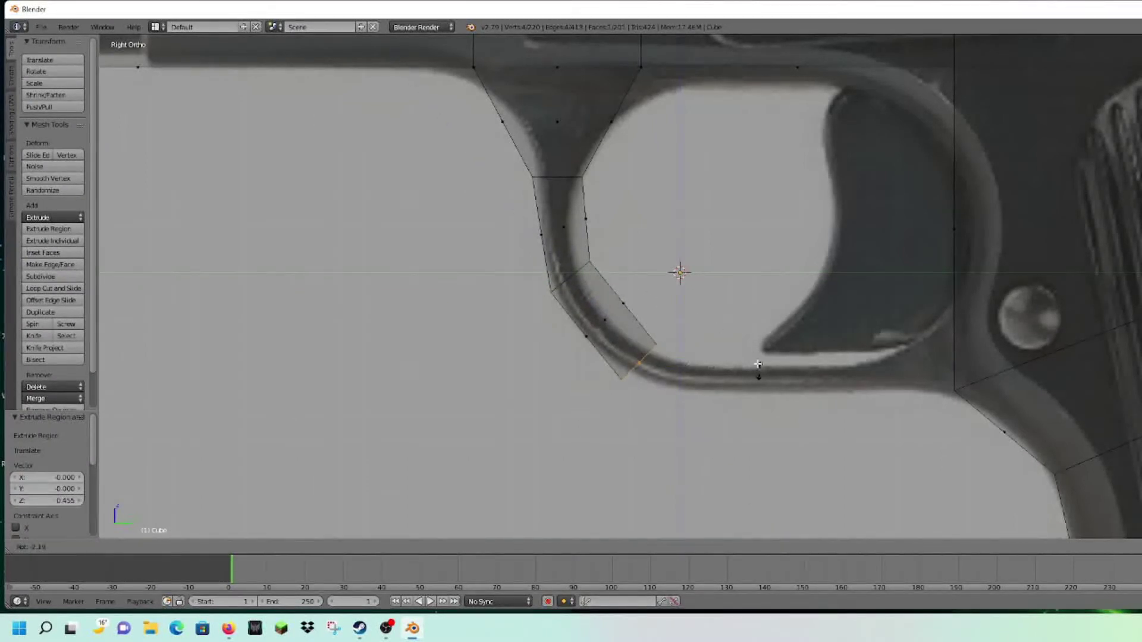
pyautogui.click(733, 323)
pyautogui.moveTo(645, 328); pyautogui.dragTo(644, 313)
# Extrude the guard's end face about 0.586 rearward, rotate it about -18.8° to vertical and raise it onto the reference
pyautogui.press('e')
pyautogui.click(826, 328)
pyautogui.press('r')
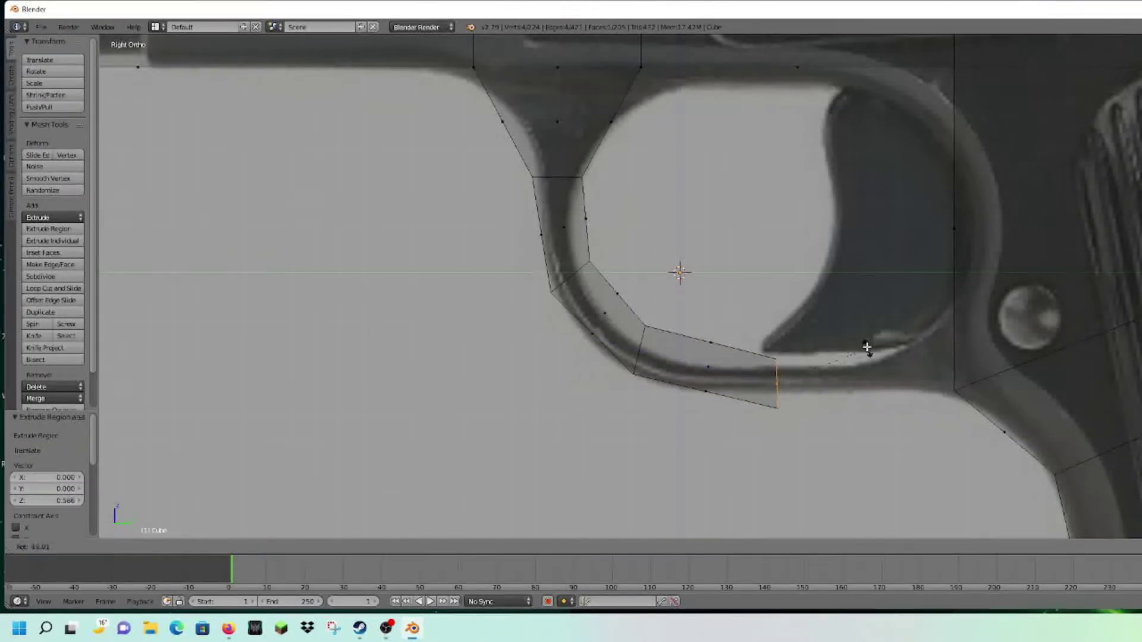
pyautogui.click(864, 345)
pyautogui.press('r')
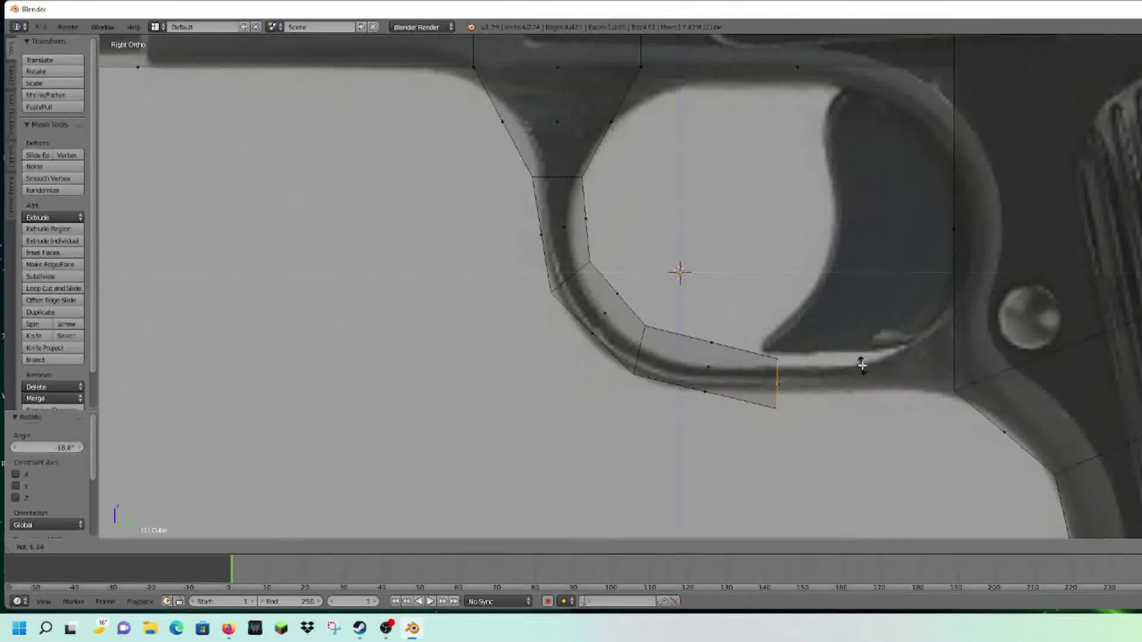
pyautogui.rightClick(858, 364)
pyautogui.moveTo(778, 352); pyautogui.dragTo(783, 337)
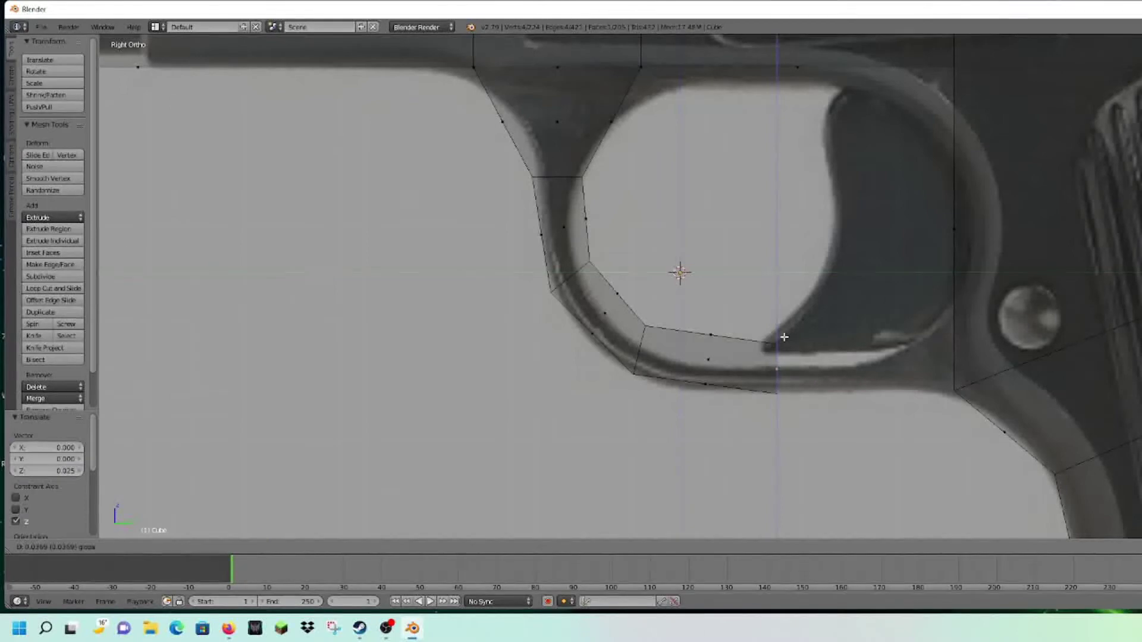
pyautogui.click(786, 335)
# Extrude the guard's last segment back into the grip by about 0.78 and check the closed trigger guard in object mode
pyautogui.press('e')
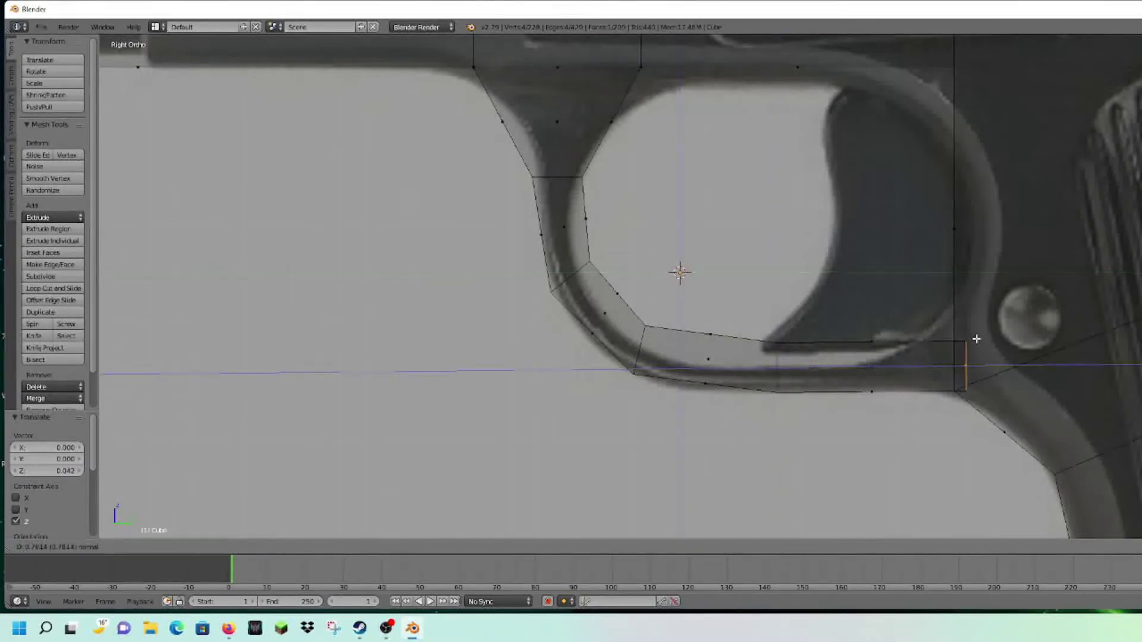
pyautogui.click(977, 338)
pyautogui.moveTo(976, 333); pyautogui.dragTo(910, 373, button='middle')
pyautogui.press('Tab')
pyautogui.scroll(-5, 907, 377)
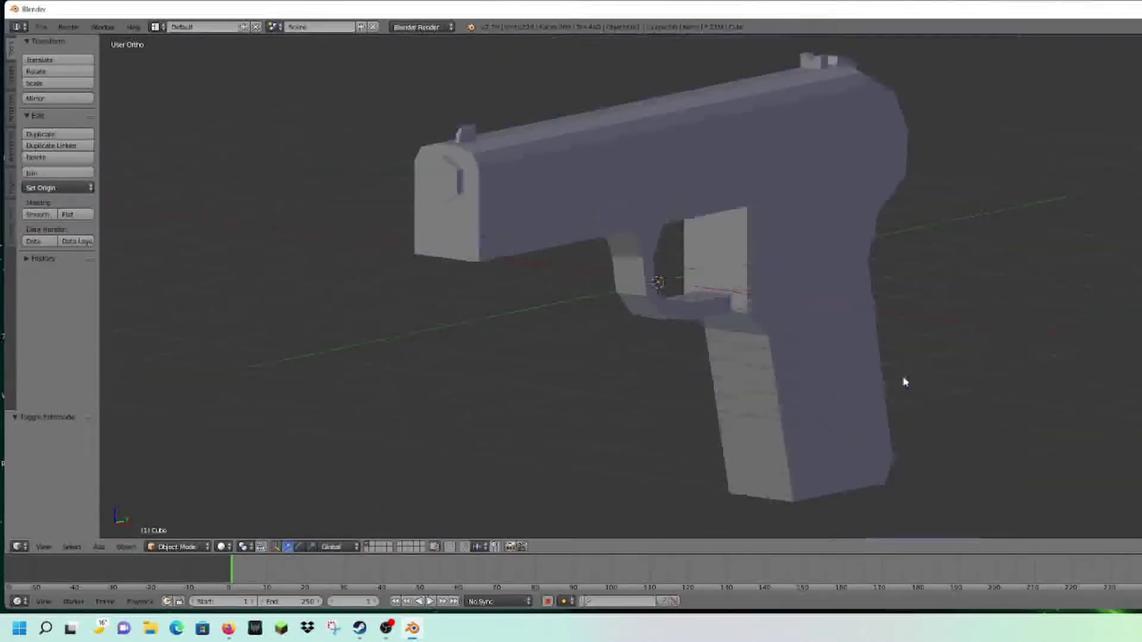
pyautogui.scroll(-5, 905, 381)
pyautogui.moveTo(836, 377); pyautogui.dragTo(729, 377, button='middle')
pyautogui.scroll(1, 730, 378)
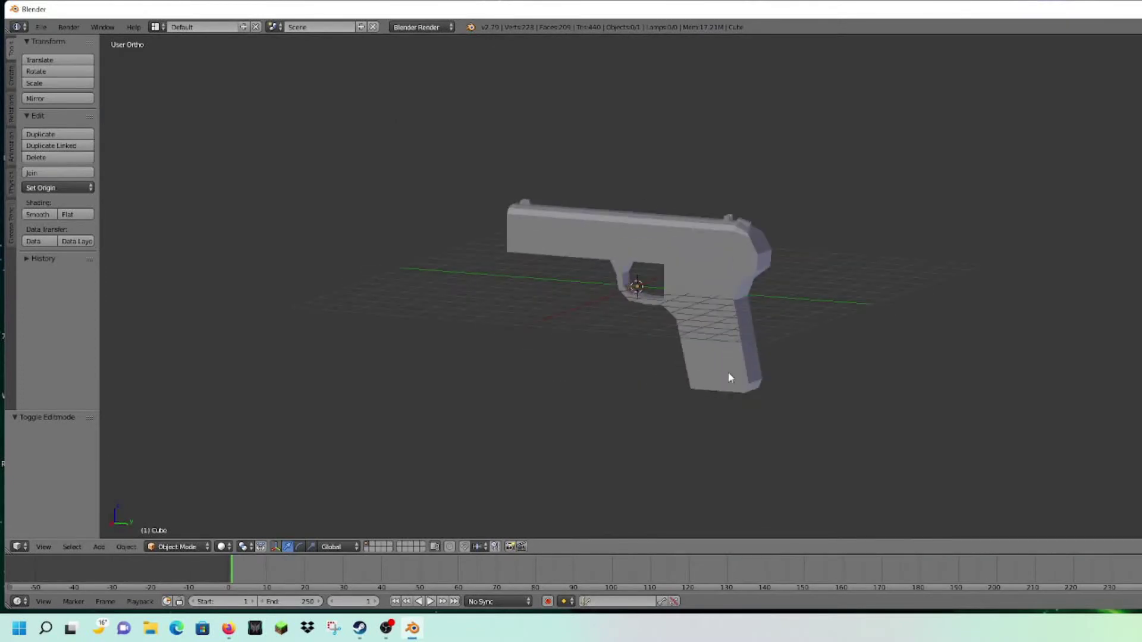
# Extrude the top face of the guard's rearmost segment in place and scale it to about 0.42 along X
pyautogui.press('KP_3')
pyautogui.press('Tab')
pyautogui.scroll(8, 729, 374)
pyautogui.press('a')
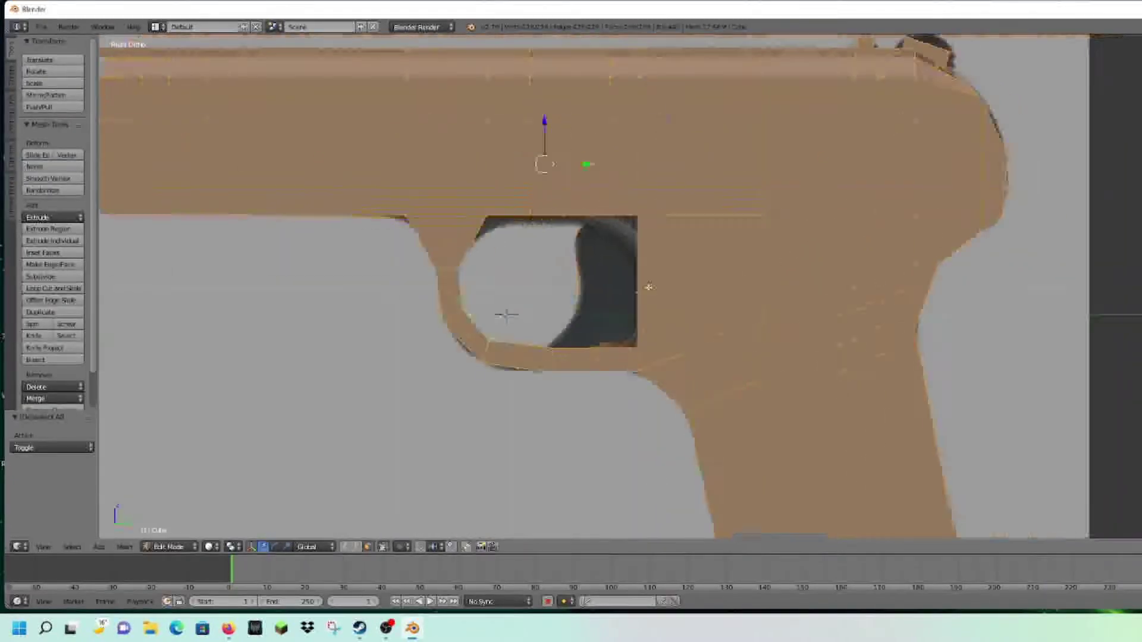
pyautogui.press('a')
pyautogui.scroll(3, 648, 287)
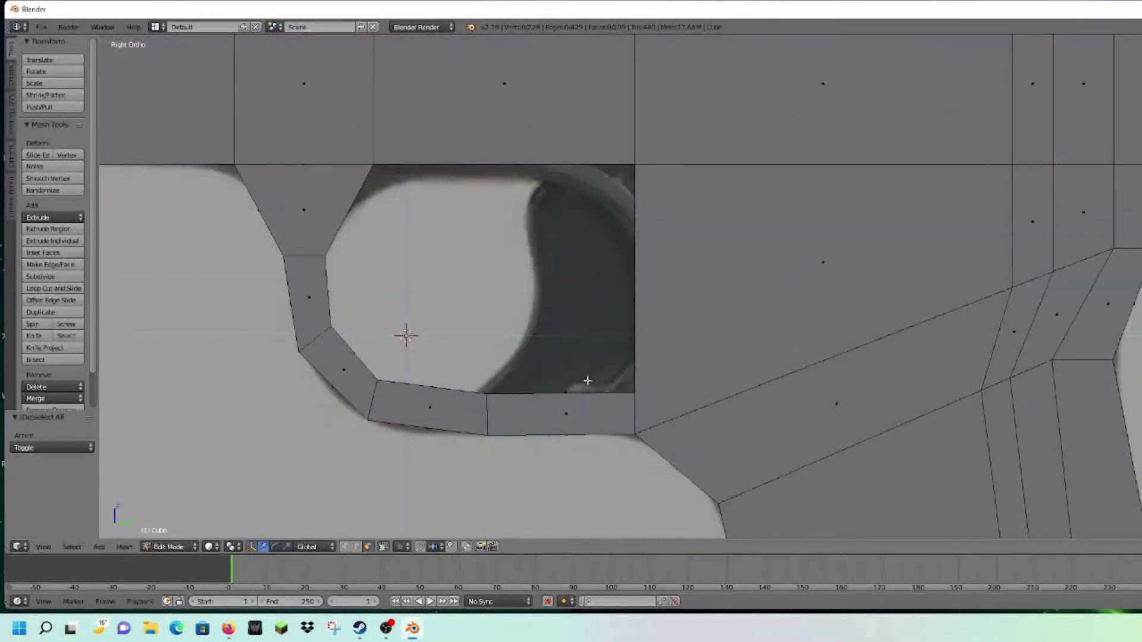
pyautogui.moveTo(583, 382); pyautogui.dragTo(602, 412, button='middle')
pyautogui.press('c')
pyautogui.click(601, 394)
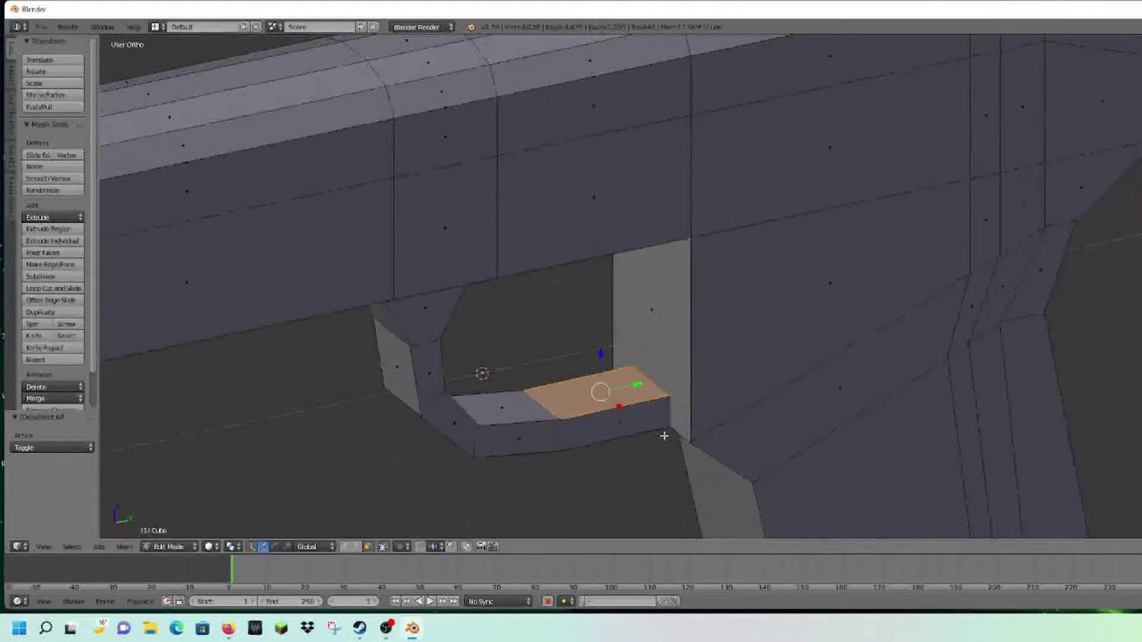
pyautogui.moveTo(660, 436); pyautogui.dragTo(664, 434, button='middle')
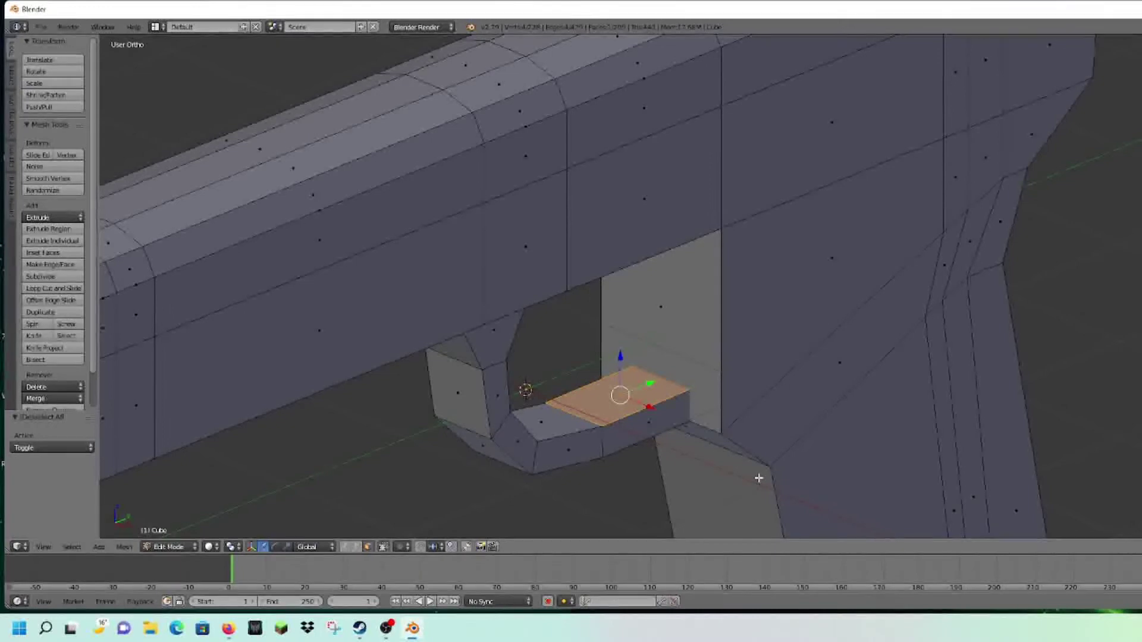
pyautogui.press('e')
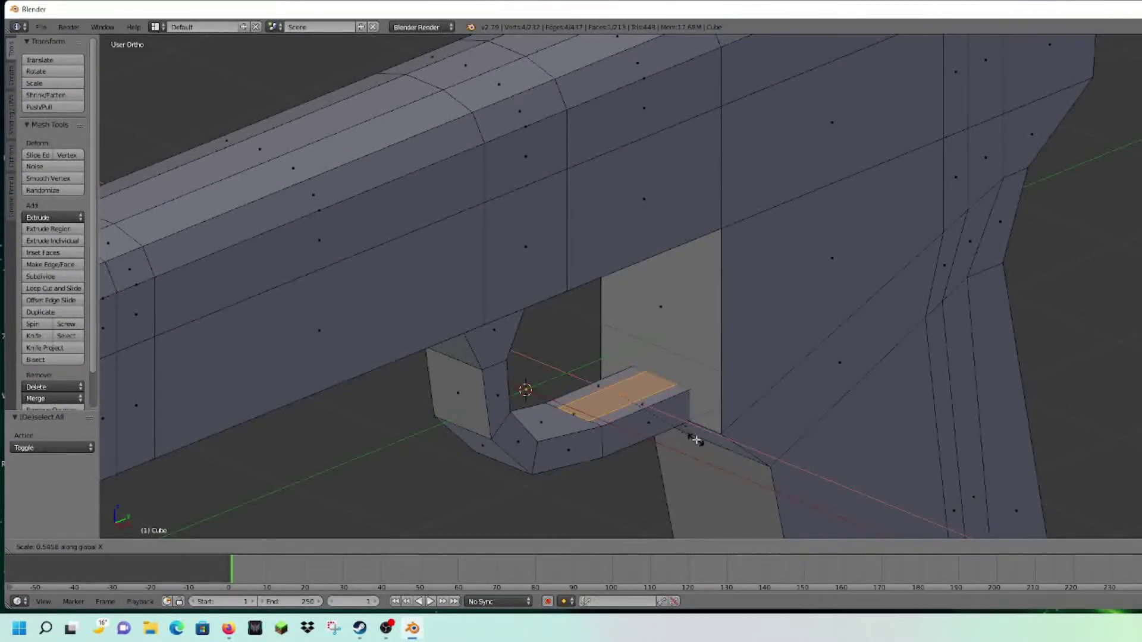
pyautogui.click(678, 430)
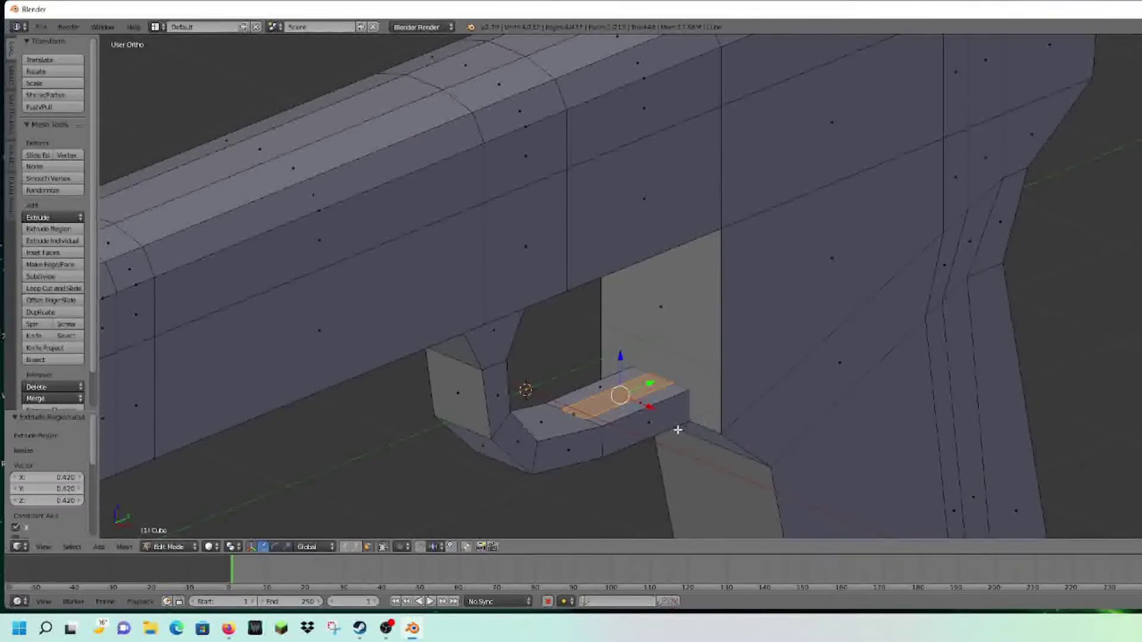
# Extrude the narrowed face on the guard about 1.191 upward into the frame to form the trigger block
pyautogui.scroll(4, 678, 429)
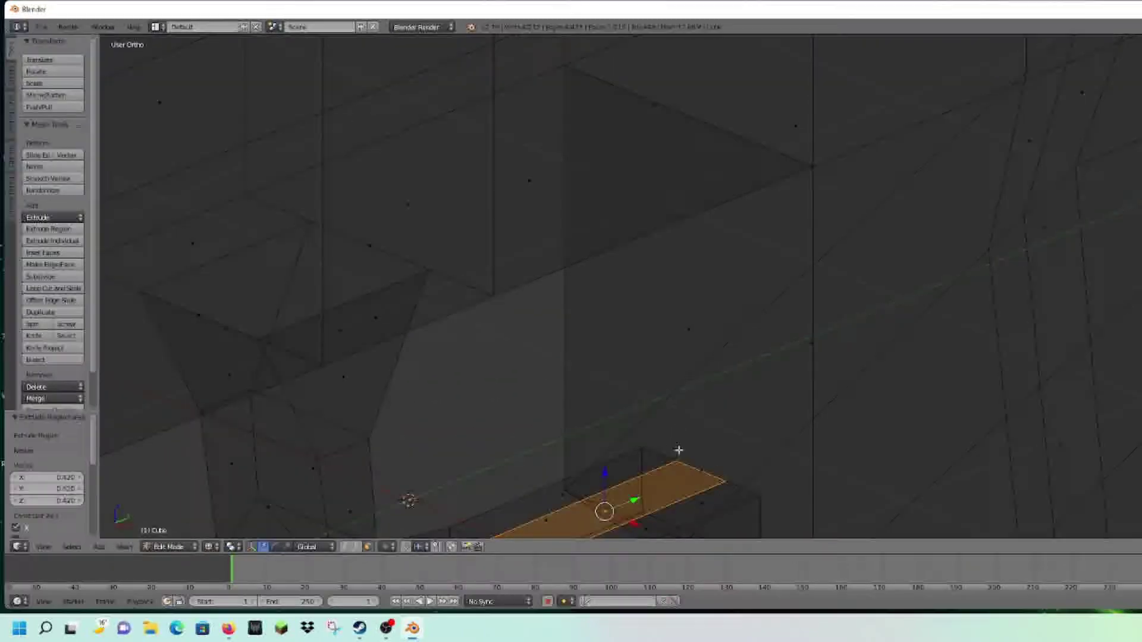
pyautogui.press('z')
pyautogui.moveTo(726, 454)
pyautogui.keyDown('shift'); pyautogui.mouseDown(button='middle')
pyautogui.moveTo(766, 288)
pyautogui.moveTo(721, 291)
pyautogui.mouseUp(button='middle'); pyautogui.keyUp('shift')
pyautogui.press('KP_5')
pyautogui.press('KP_3')
pyautogui.press('KP_5')
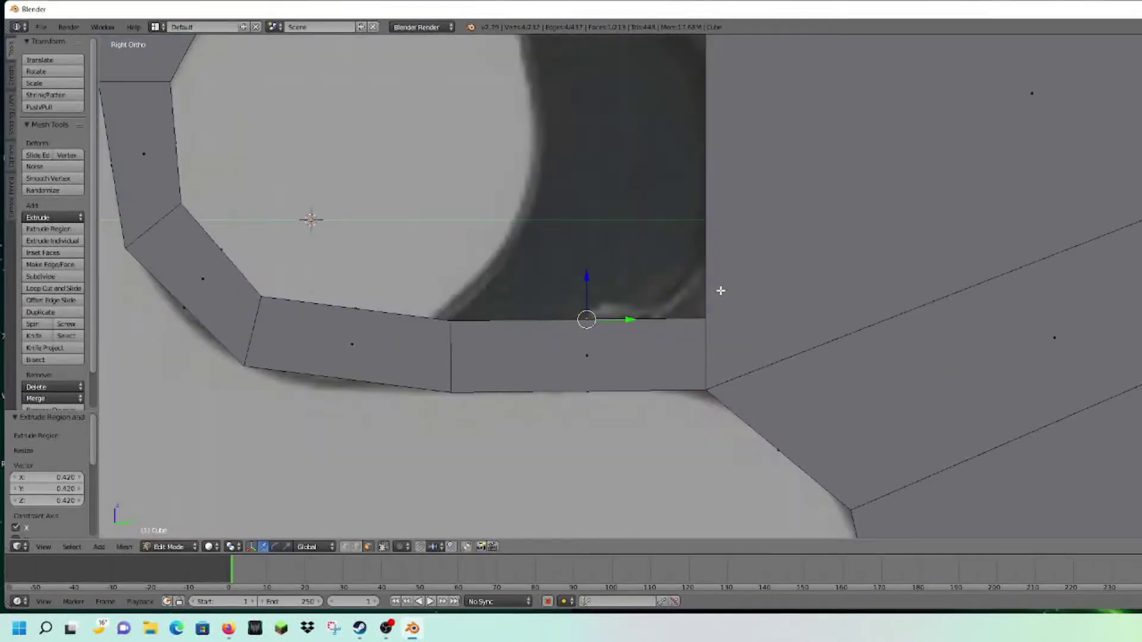
pyautogui.press('z')
pyautogui.scroll(-5, 721, 290)
pyautogui.scroll(2, 732, 318)
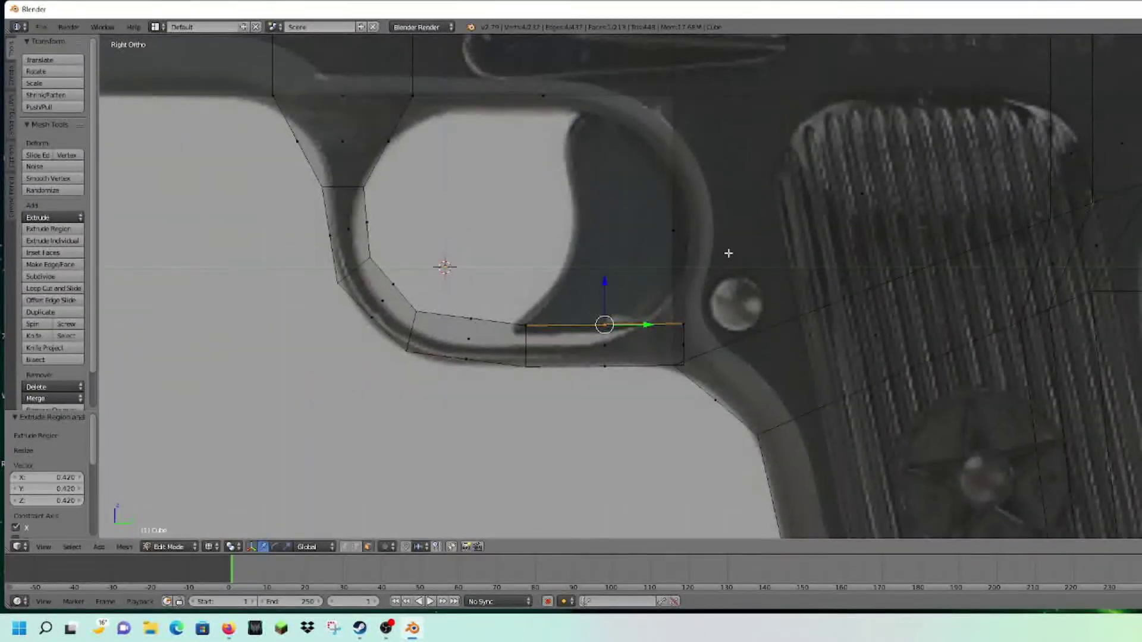
pyautogui.keyDown('shift'); pyautogui.moveTo(728, 254); pyautogui.dragTo(742, 358, button='middle'); pyautogui.keyUp('shift')
pyautogui.press('e')
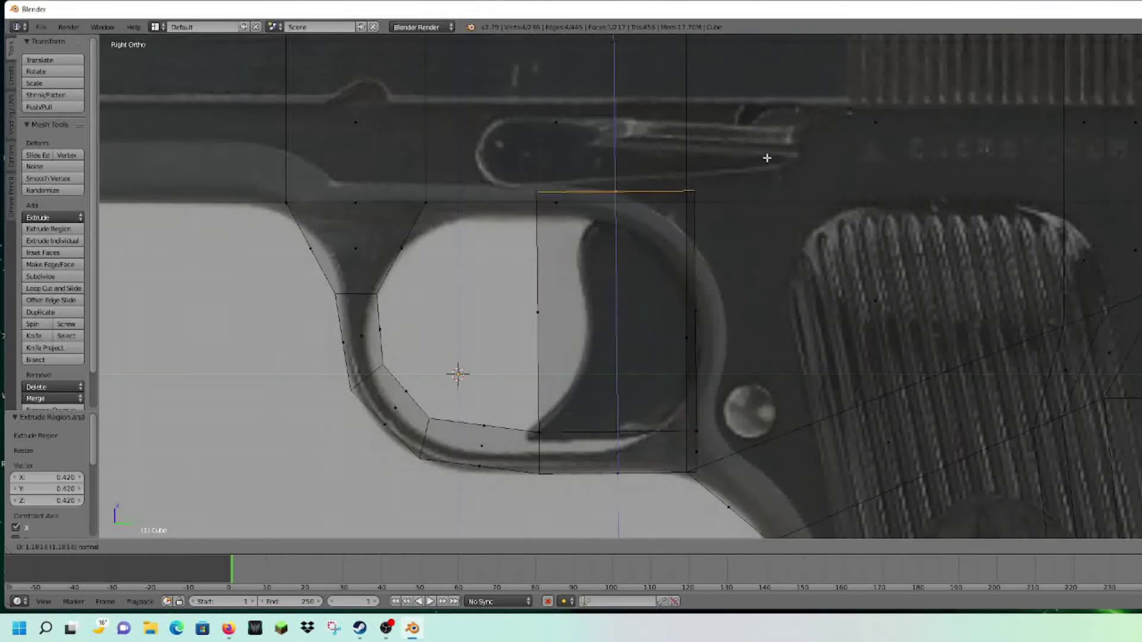
pyautogui.click(767, 158)
pyautogui.scroll(-3, 728, 275)
pyautogui.moveTo(729, 275); pyautogui.dragTo(750, 287, button='middle')
pyautogui.press('KP_3')
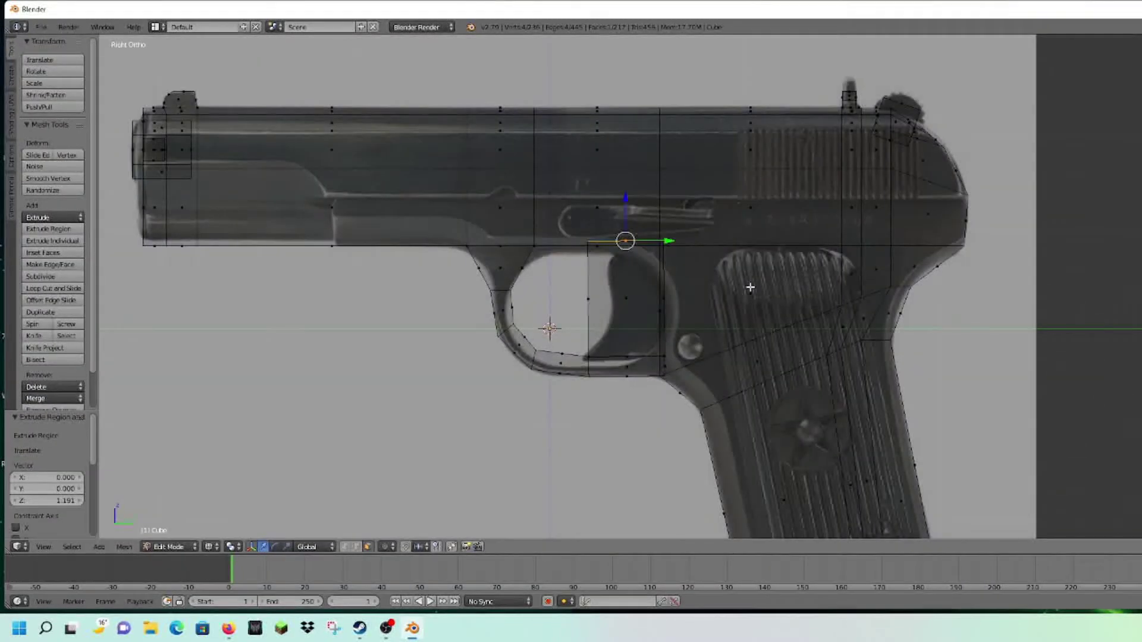
# Add two horizontal loop cuts to the trigger block and shift them slightly upward
pyautogui.press('a')
pyautogui.scroll(3, 749, 287)
pyautogui.hotkey('ctrl', 'r')
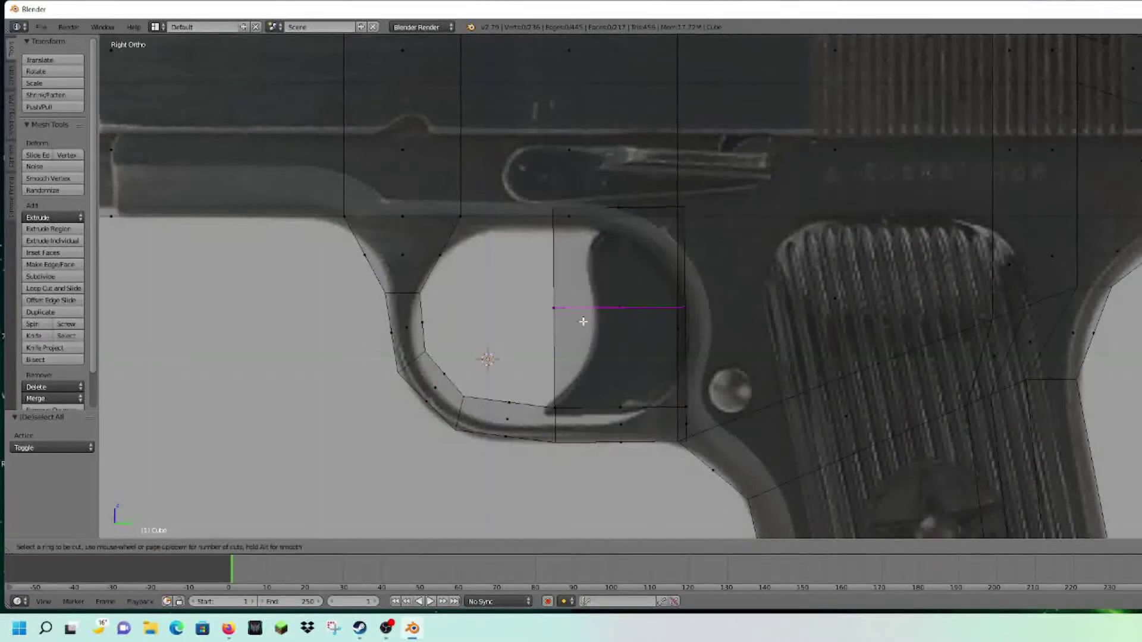
pyautogui.scroll(1, 583, 321)
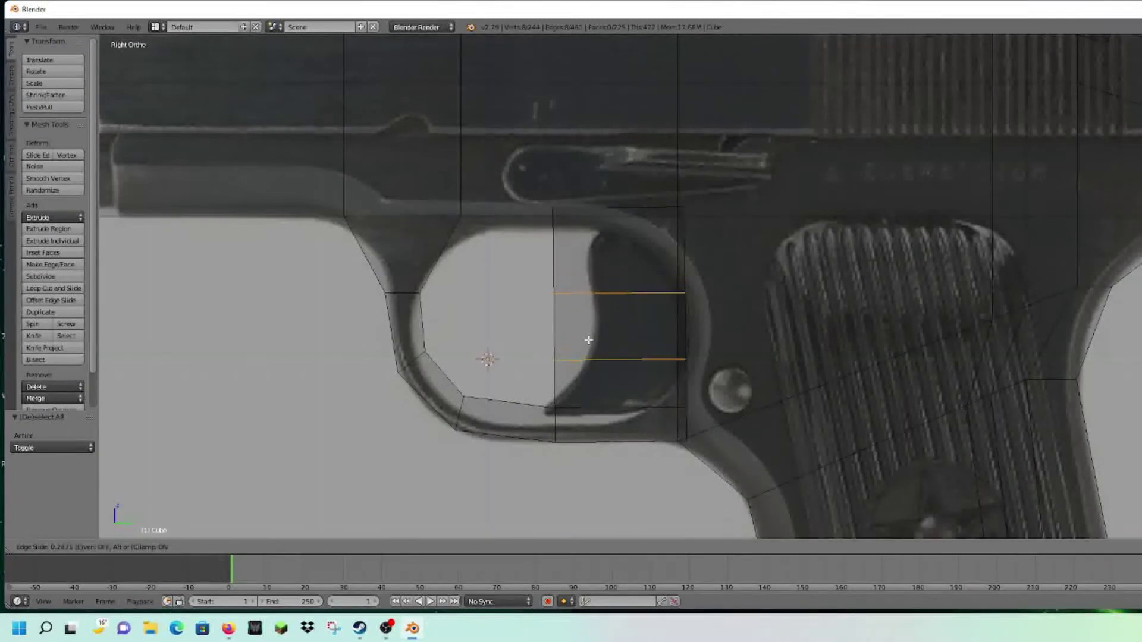
pyautogui.click(588, 340)
pyautogui.moveTo(619, 283); pyautogui.dragTo(621, 272)
pyautogui.press('a')
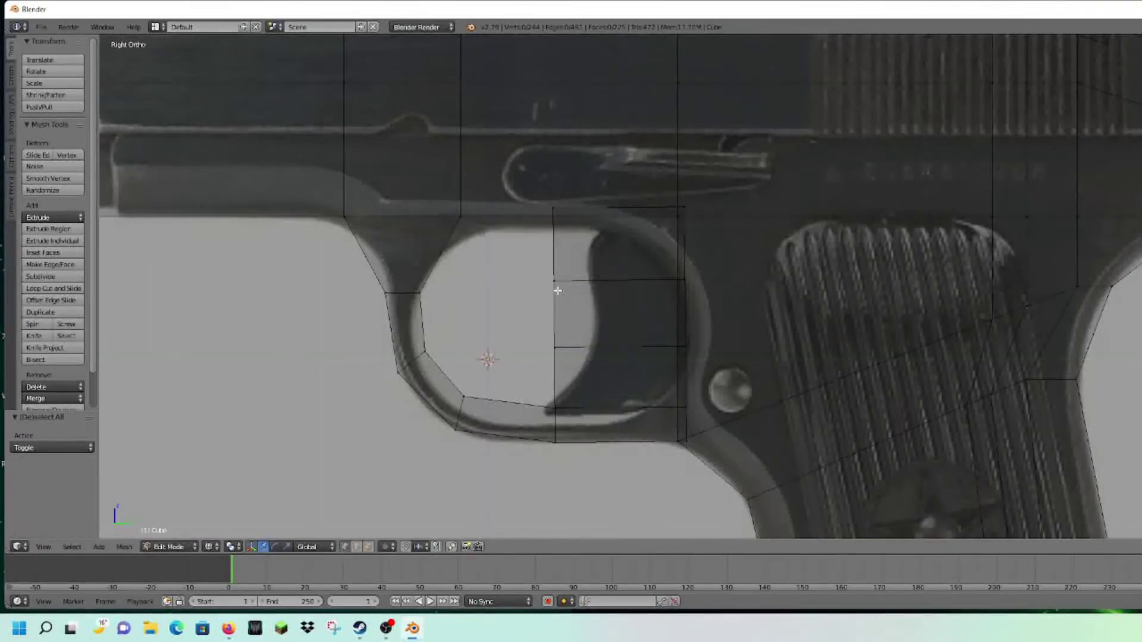
# Select all the trigger block's top vertices and move them rearward along Y
pyautogui.scroll(1, 557, 290)
pyautogui.click(546, 193)
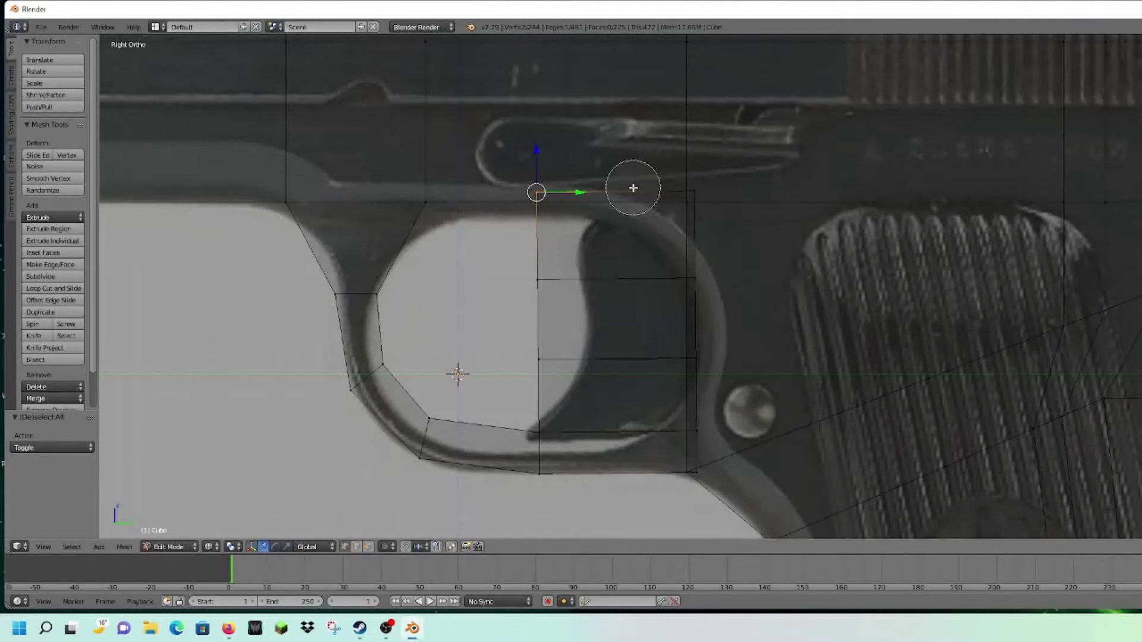
pyautogui.click(710, 181)
pyautogui.rightClick(670, 192)
pyautogui.moveTo(669, 193); pyautogui.dragTo(752, 184)
pyautogui.press('a')
# Move the trigger block's top front vertices forward along Y to the trigger outline in the reference
pyautogui.click(541, 275)
pyautogui.rightClick(609, 280)
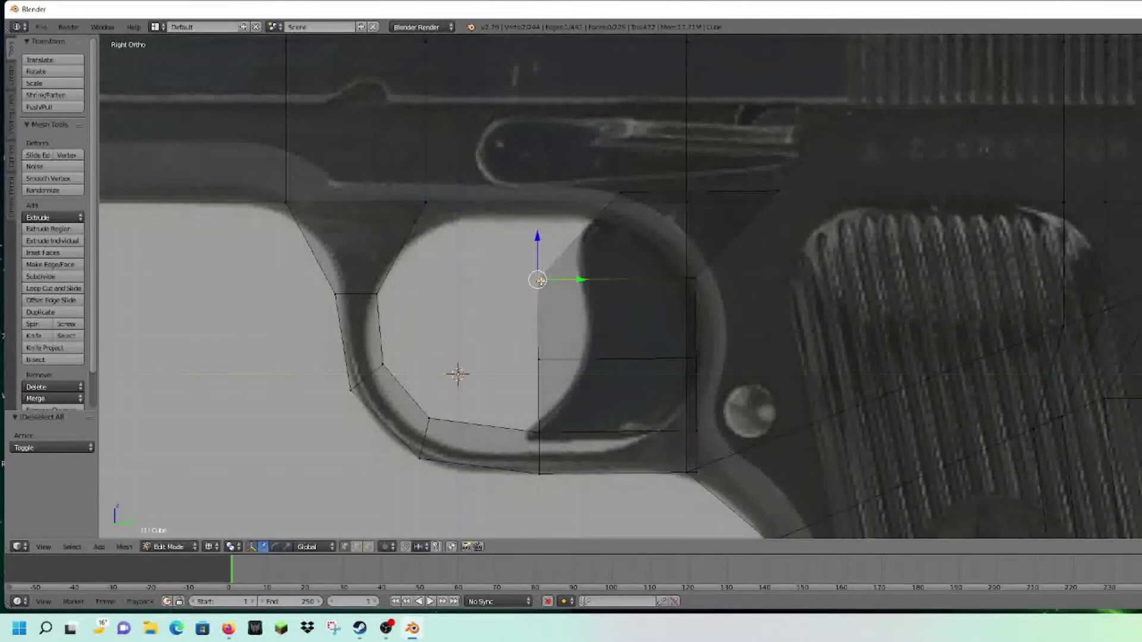
pyautogui.press('c')
pyautogui.click(622, 197)
pyautogui.rightClick(622, 196)
pyautogui.moveTo(653, 191); pyautogui.dragTo(613, 182)
pyautogui.press('a')
# Move the front vertices of the upper and lower loops rearward along Y onto the trigger's front edge
pyautogui.press('c')
pyautogui.click(537, 280)
pyautogui.rightClick(538, 280)
pyautogui.moveTo(574, 280); pyautogui.dragTo(623, 281)
pyautogui.press('a')
pyautogui.press('c')
pyautogui.click(539, 358)
pyautogui.rightClick(540, 358)
pyautogui.moveTo(587, 359); pyautogui.dragTo(627, 366)
pyautogui.press('a')
# Add a loop cut across the trigger's lowest section and shift it along Y to fit the reference curve
pyautogui.keyDown('shift'); pyautogui.moveTo(598, 400); pyautogui.dragTo(614, 334, button='middle'); pyautogui.keyUp('shift')
pyautogui.hotkey('ctrl', 'r')
pyautogui.click(594, 334)
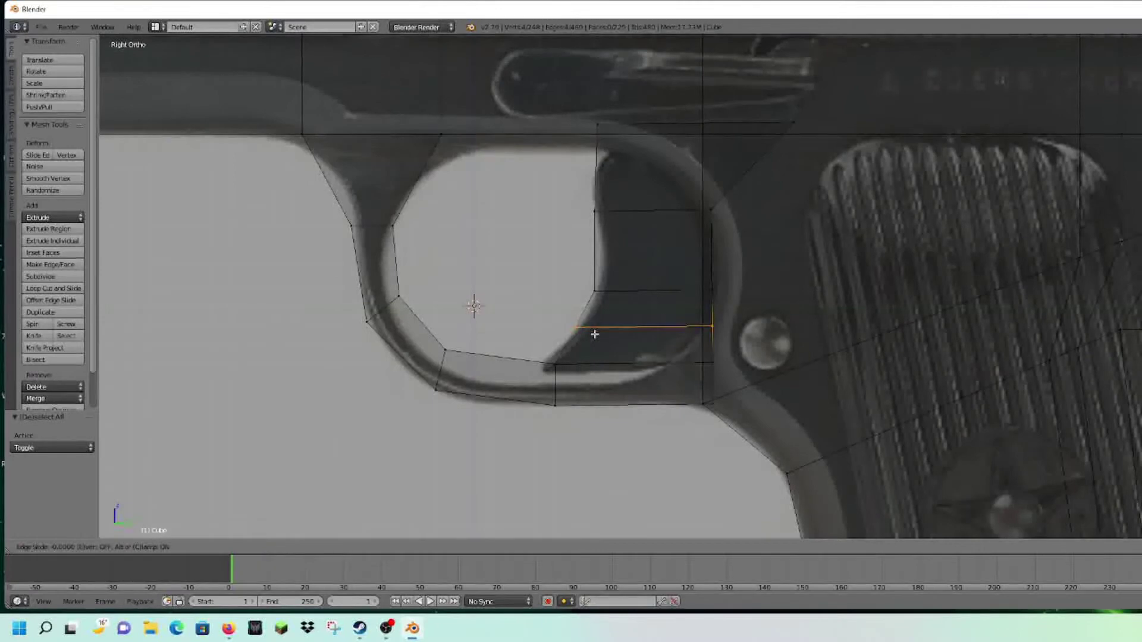
pyautogui.click(594, 334)
pyautogui.moveTo(608, 324); pyautogui.dragTo(603, 320)
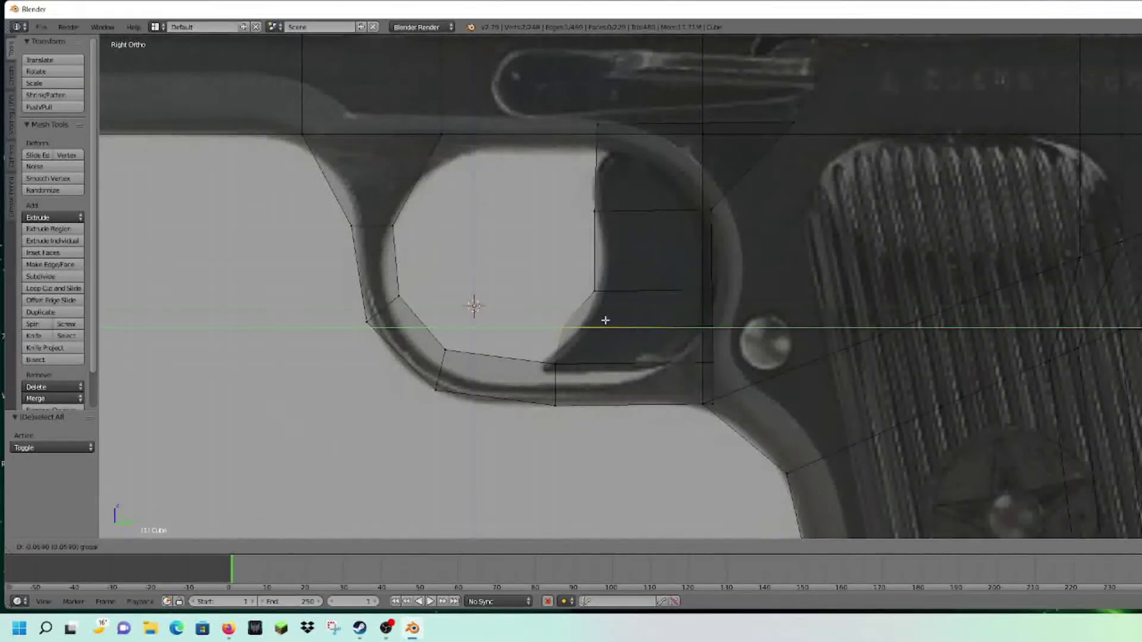
pyautogui.press('a')
# Move the middle loop's front vertices up and slightly rearward to follow the trigger's concave front
pyautogui.moveTo(627, 330); pyautogui.dragTo(610, 227)
pyautogui.press('b')
pyautogui.moveTo(635, 267); pyautogui.dragTo(604, 265)
pyautogui.press('a')
# Add a loop cut across the trigger's top section and move the topmost front vertices rearward along Y
pyautogui.scroll(3, 634, 216)
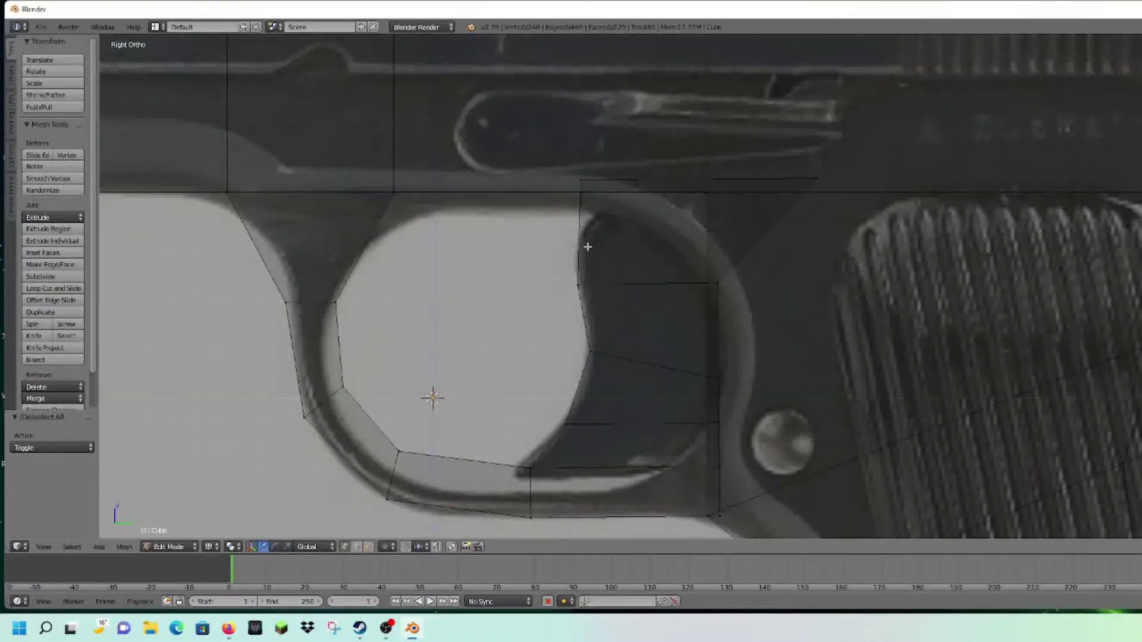
pyautogui.hotkey('ctrl', 'r')
pyautogui.click(593, 253)
pyautogui.click(603, 262)
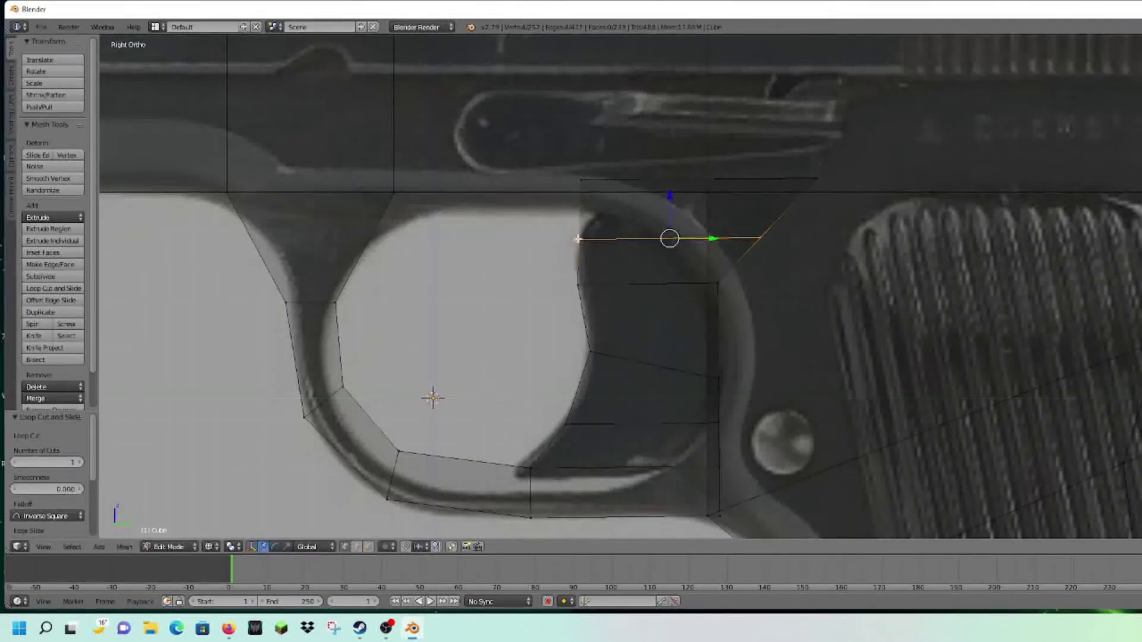
pyautogui.press('a')
pyautogui.moveTo(621, 177); pyautogui.dragTo(659, 188)
pyautogui.press('a')
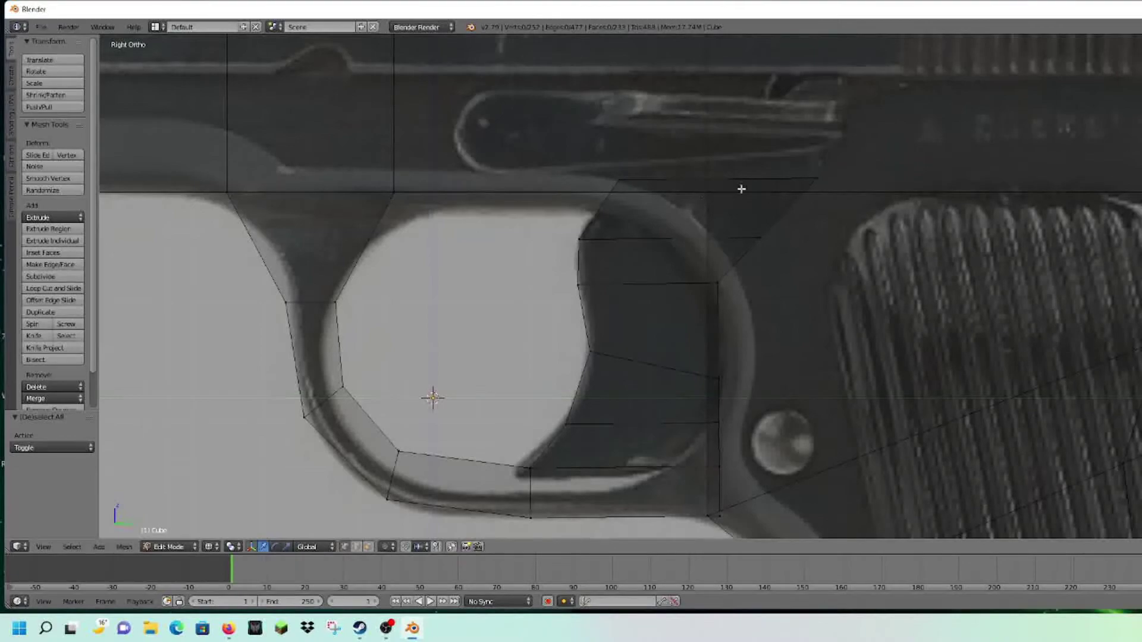
# Inspect the shaped trigger and the whole pistol in solid shading and object mode from several angles
pyautogui.press('z')
pyautogui.scroll(-4, 702, 265)
pyautogui.moveTo(686, 273)
pyautogui.mouseDown(button='middle')
pyautogui.moveTo(723, 296)
pyautogui.moveTo(756, 294)
pyautogui.mouseUp(button='middle')
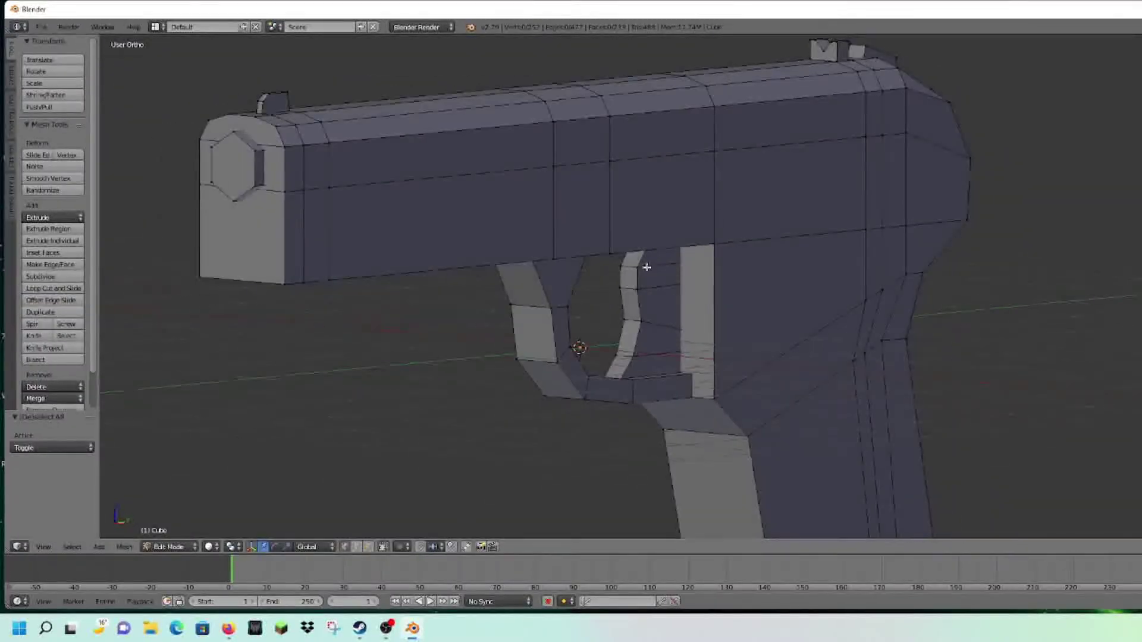
pyautogui.moveTo(656, 289); pyautogui.dragTo(602, 322, button='middle')
pyautogui.press('Tab')
pyautogui.scroll(-5, 446, 338)
pyautogui.moveTo(410, 331); pyautogui.dragTo(501, 334, button='middle')
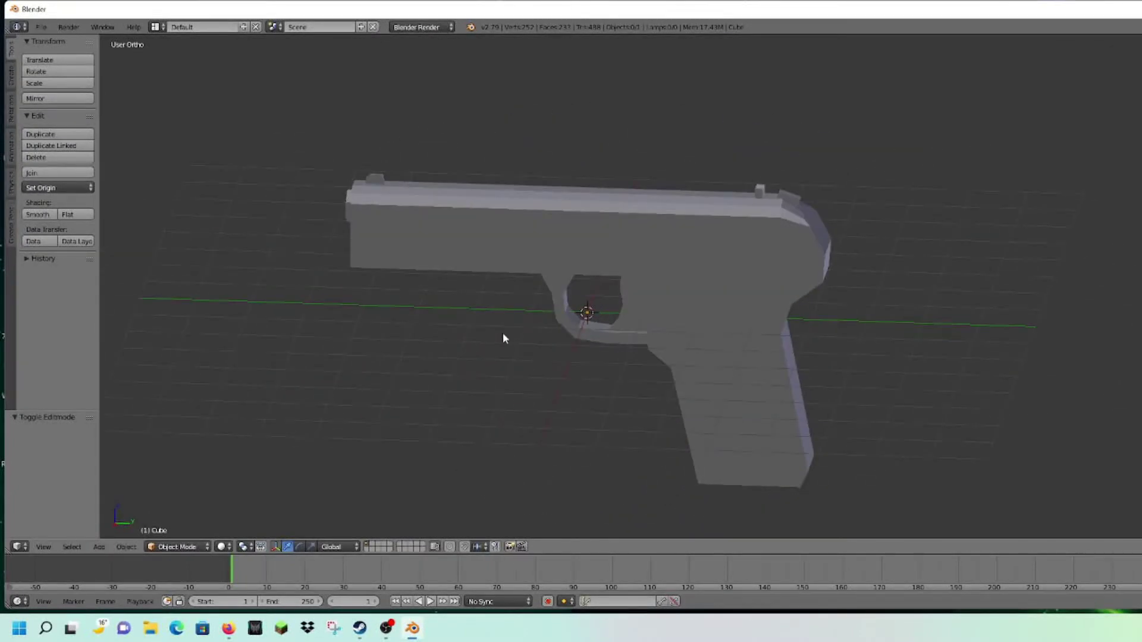
pyautogui.press('KP_3')
pyautogui.press('KP_5')
pyautogui.press('KP_5')
# Add a cube of radius 1 to the pistol mesh and move it about 2.62 along Y onto the grip
pyautogui.press('Tab')
pyautogui.press('a')
pyautogui.press('z')
pyautogui.scroll(5, 808, 299)
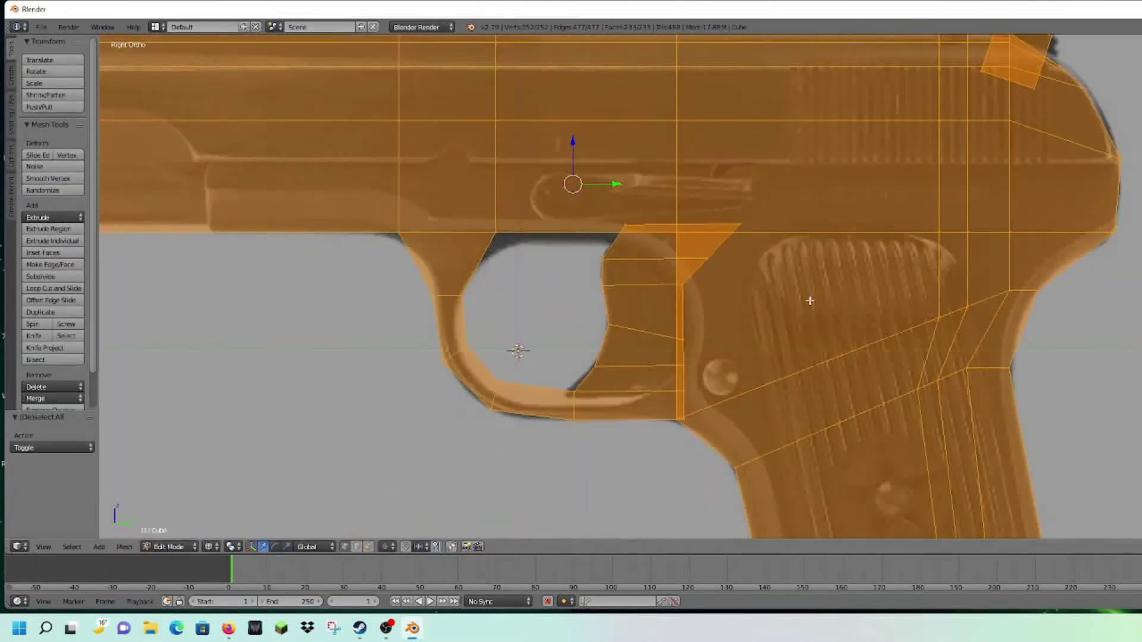
pyautogui.press('a')
pyautogui.scroll(-3, 813, 313)
pyautogui.keyDown('shift'); pyautogui.moveTo(813, 313); pyautogui.dragTo(705, 186, button='middle'); pyautogui.keyUp('shift')
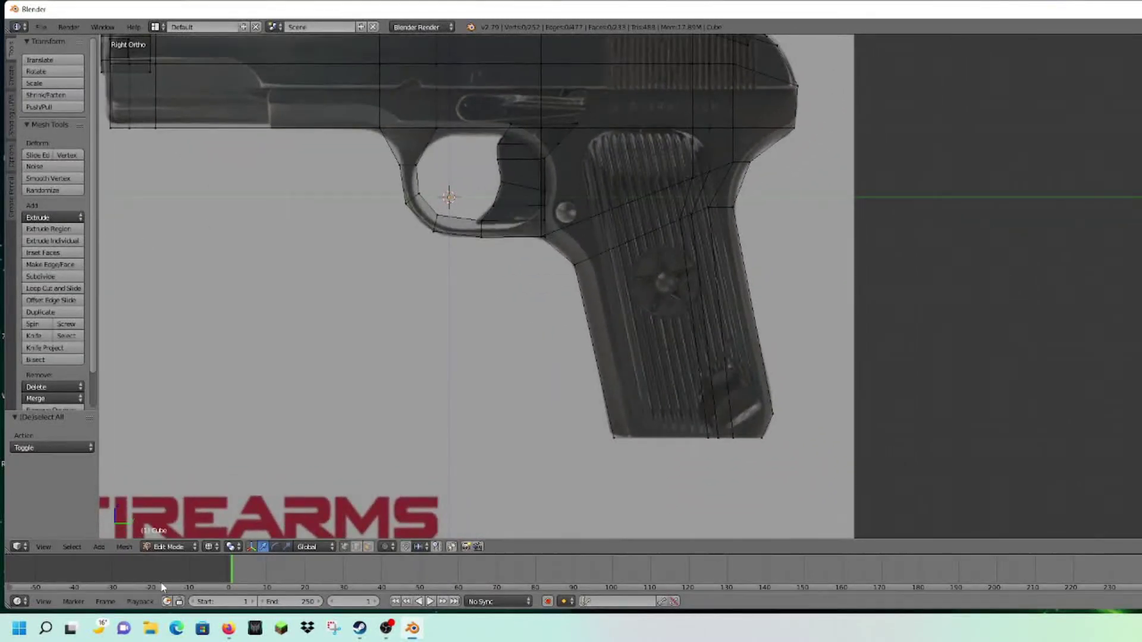
pyautogui.click(98, 547)
pyautogui.click(110, 518)
pyautogui.scroll(-3, 586, 332)
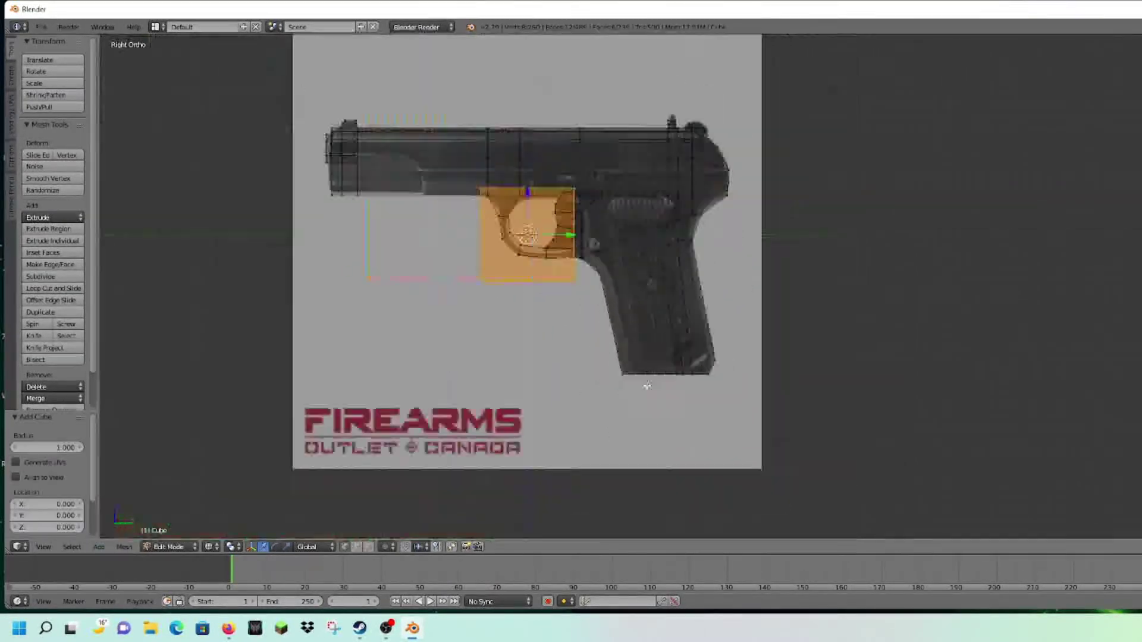
pyautogui.scroll(2, 586, 331)
pyautogui.moveTo(528, 212); pyautogui.dragTo(705, 239)
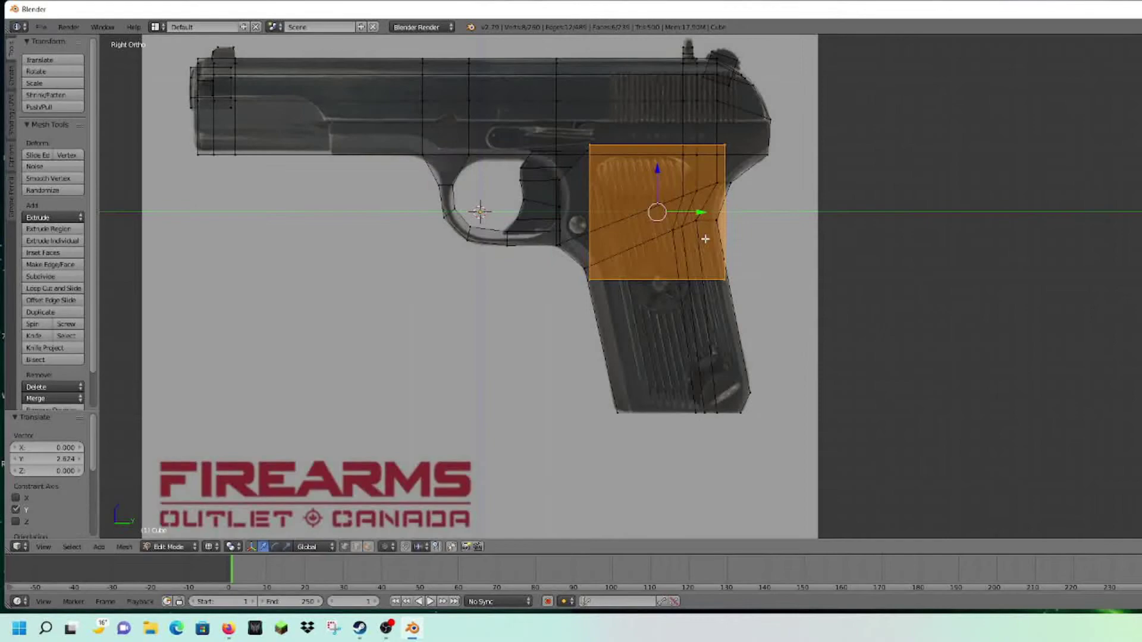
# Scale the new cube uniformly to about 0.802 to match the width of the grip panel
pyautogui.press('Tab')
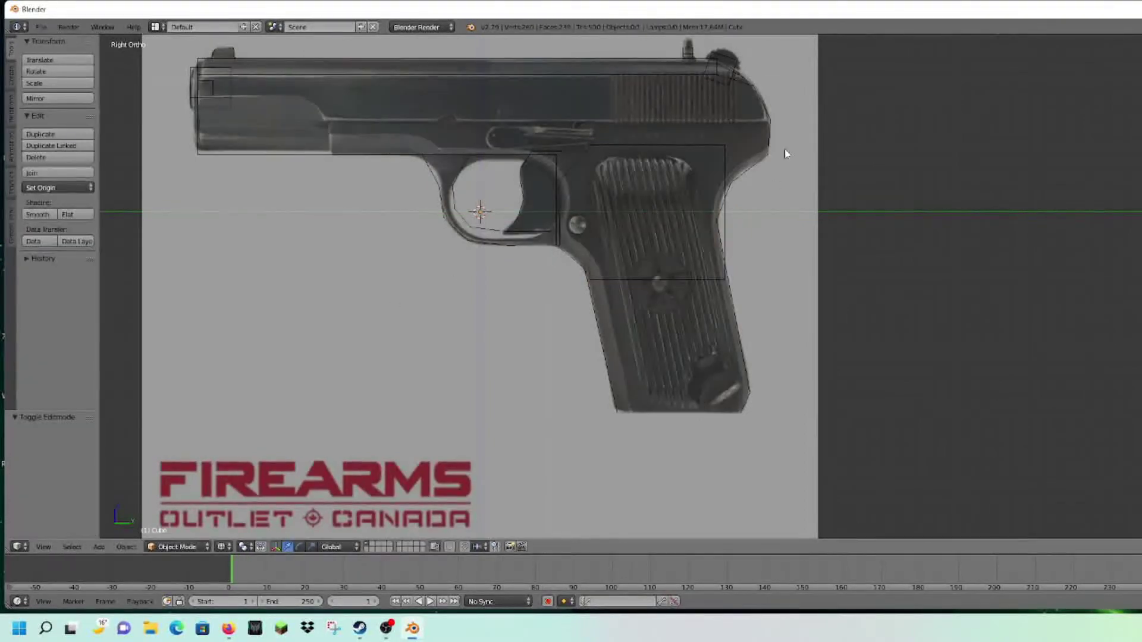
pyautogui.press('Tab')
pyautogui.scroll(5, 676, 154)
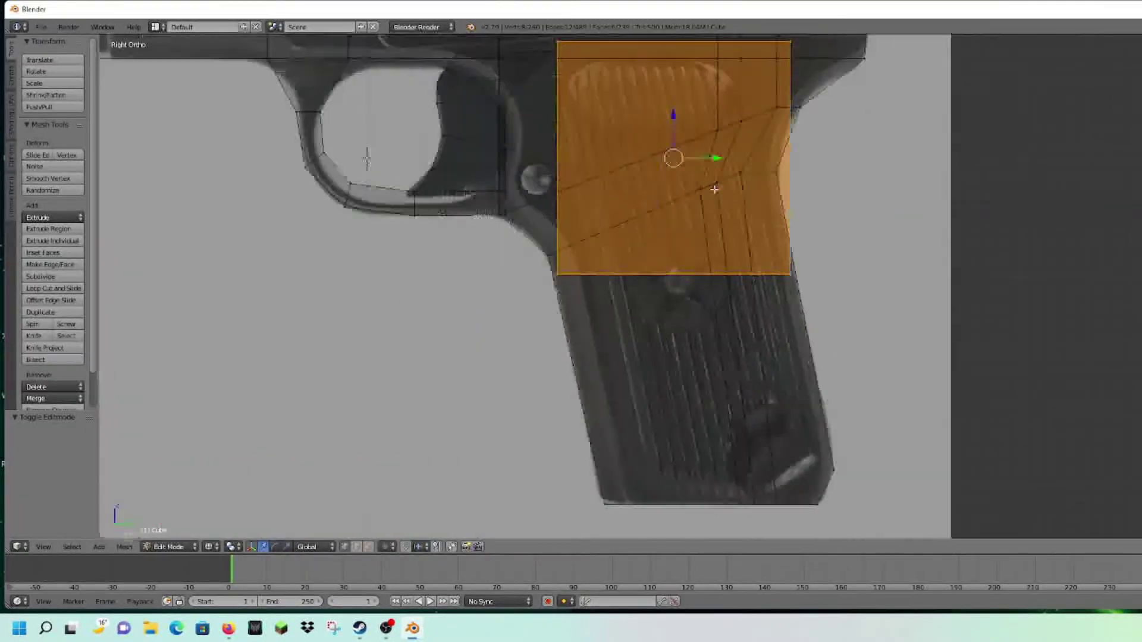
pyautogui.keyDown('shift'); pyautogui.moveTo(737, 219); pyautogui.dragTo(732, 261, button='middle'); pyautogui.keyUp('shift')
pyautogui.press('s')
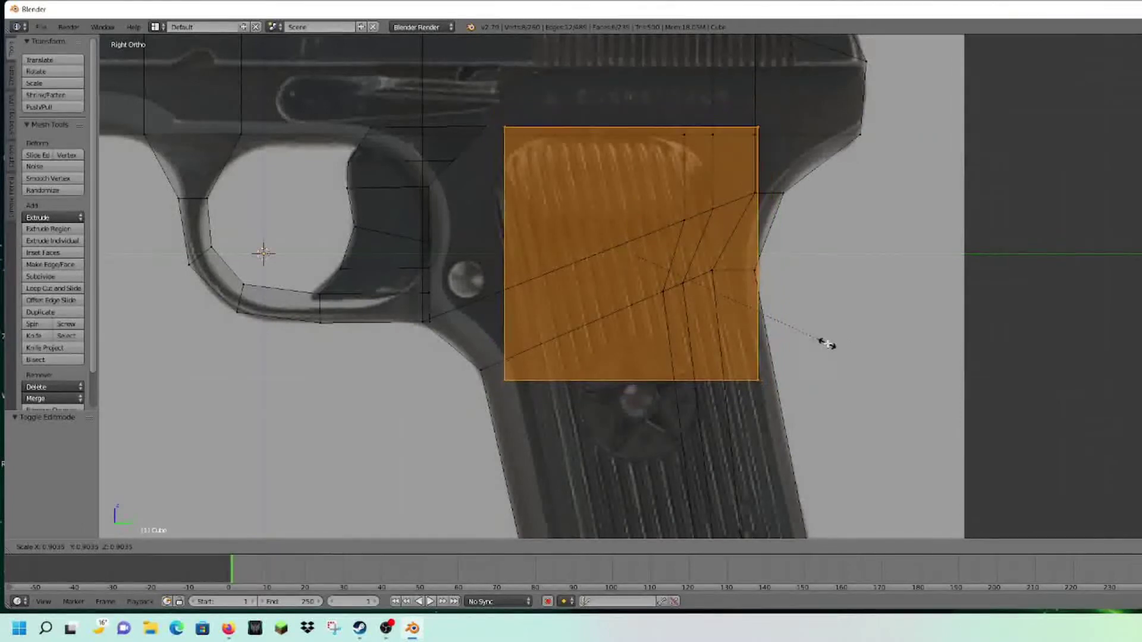
pyautogui.click(806, 332)
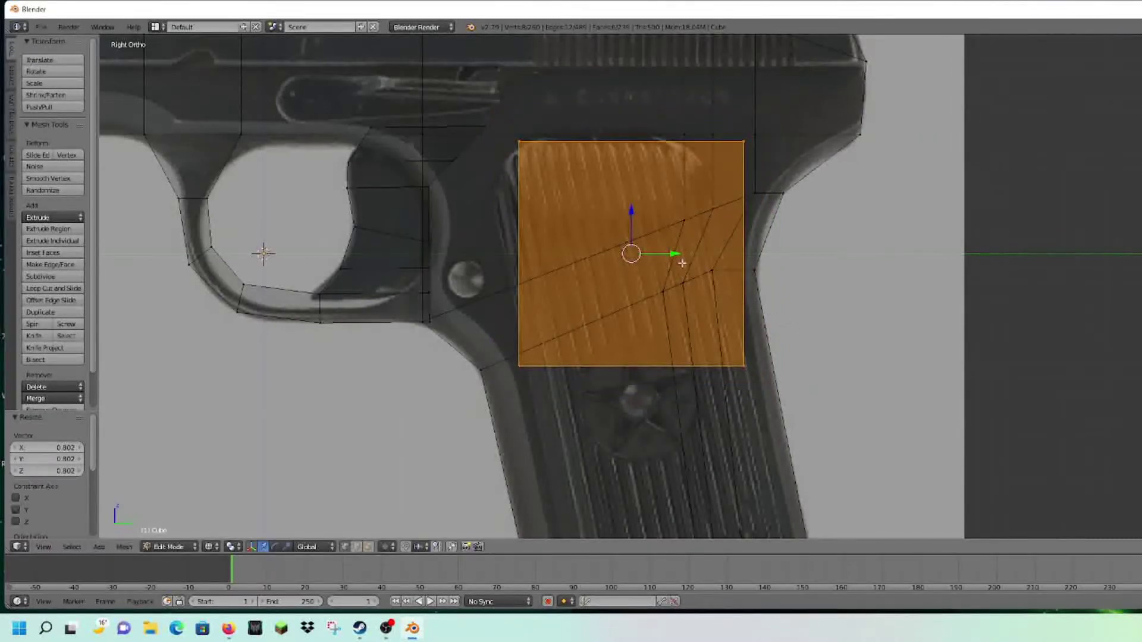
# Stretch the cube along Z to the grip panel's length and move it down about 1.049 over the grip
pyautogui.scroll(-3, 810, 267)
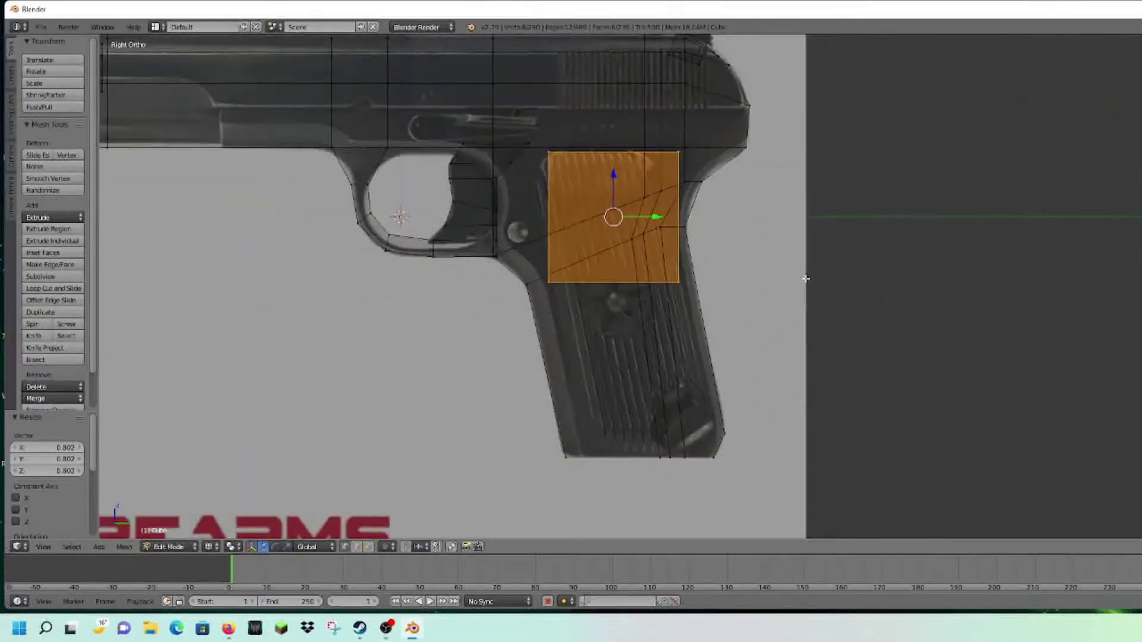
pyautogui.press('s')
pyautogui.press('z')
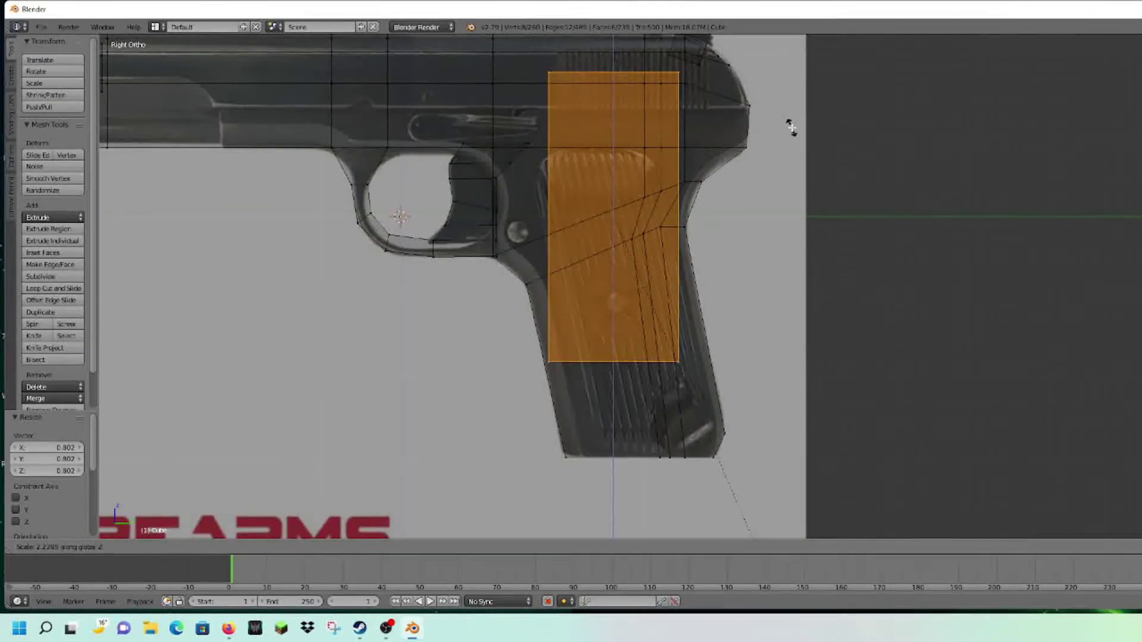
pyautogui.click(797, 143)
pyautogui.moveTo(620, 172); pyautogui.dragTo(623, 257)
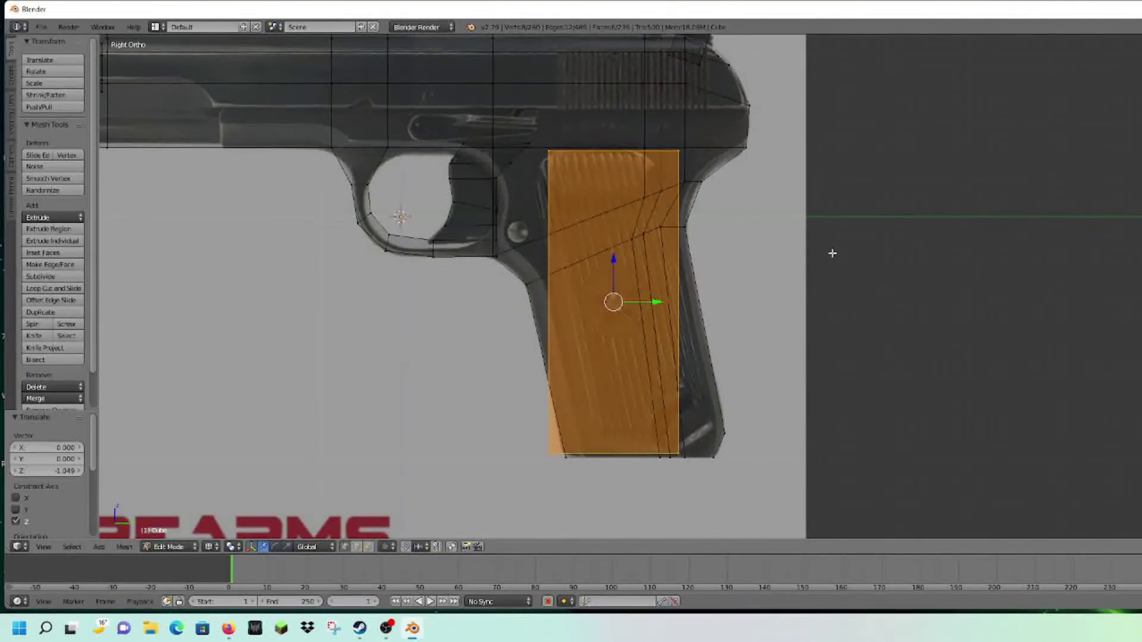
# Select the grip block's top vertices and move them forward along Y about 0.8 to match the grip's slant
pyautogui.press('a')
pyautogui.press('c')
pyautogui.moveTo(562, 156); pyautogui.dragTo(657, 145)
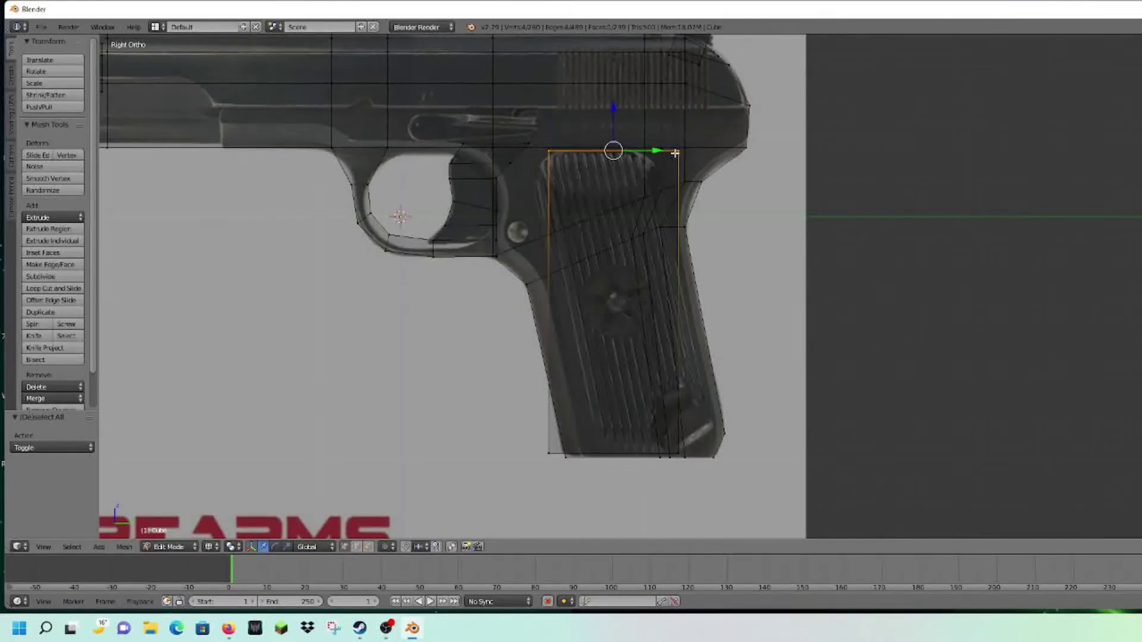
pyautogui.moveTo(659, 150); pyautogui.dragTo(597, 131)
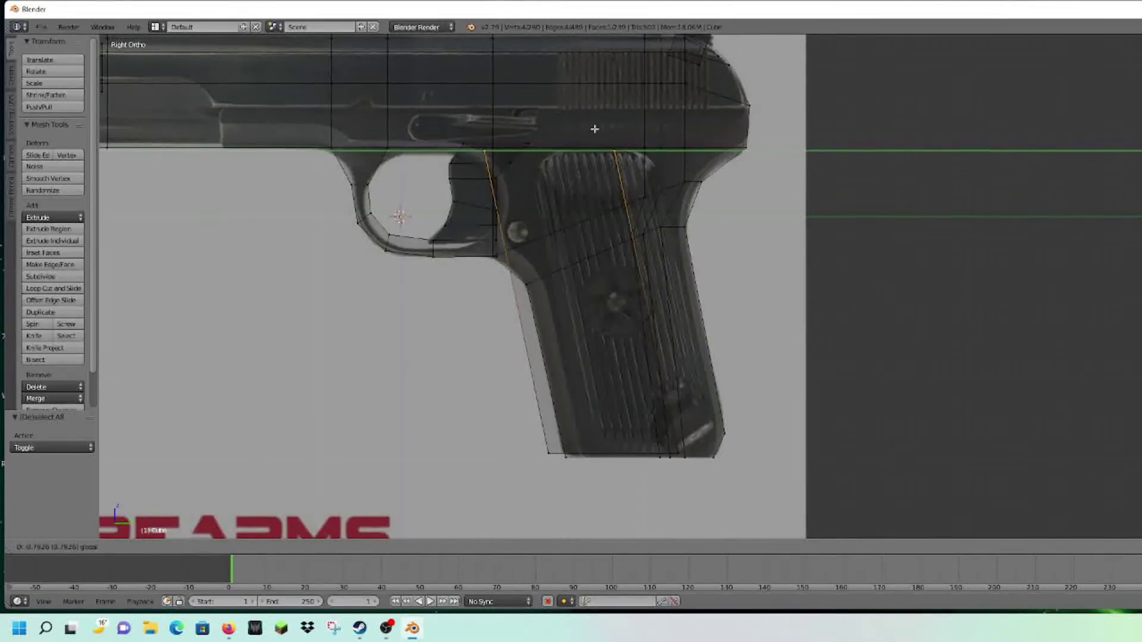
pyautogui.moveTo(592, 128); pyautogui.dragTo(591, 128)
# Select the whole linked grip block and scale it to about 0.805 along X
pyautogui.moveTo(547, 274); pyautogui.dragTo(661, 234, button='middle')
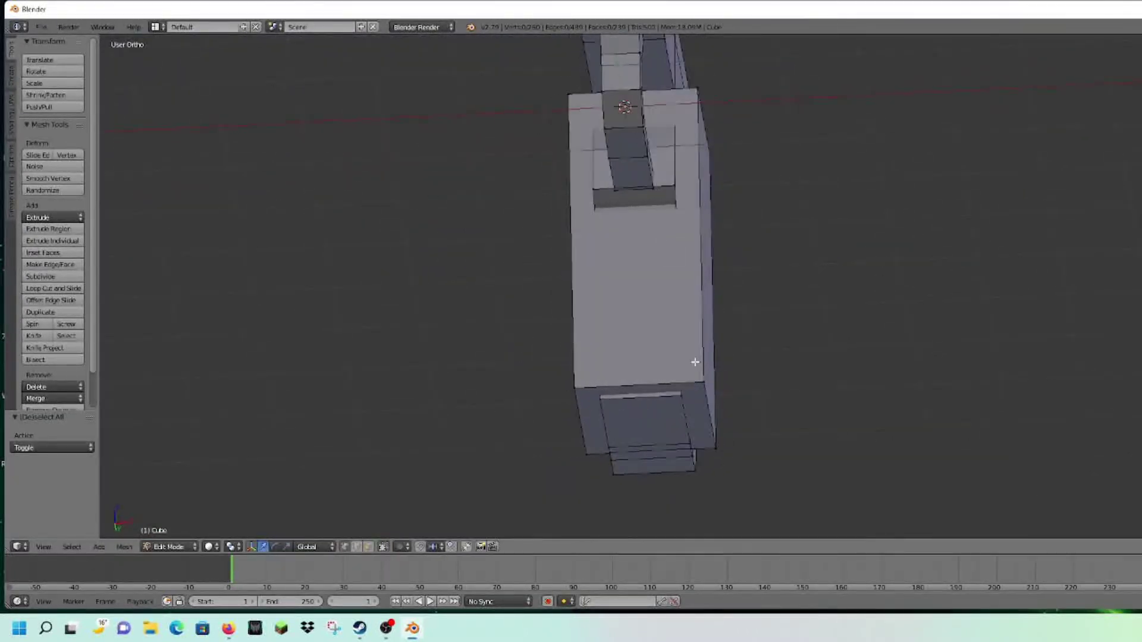
pyautogui.press('l')
pyautogui.moveTo(706, 371); pyautogui.dragTo(748, 269, button='middle')
pyautogui.press('s')
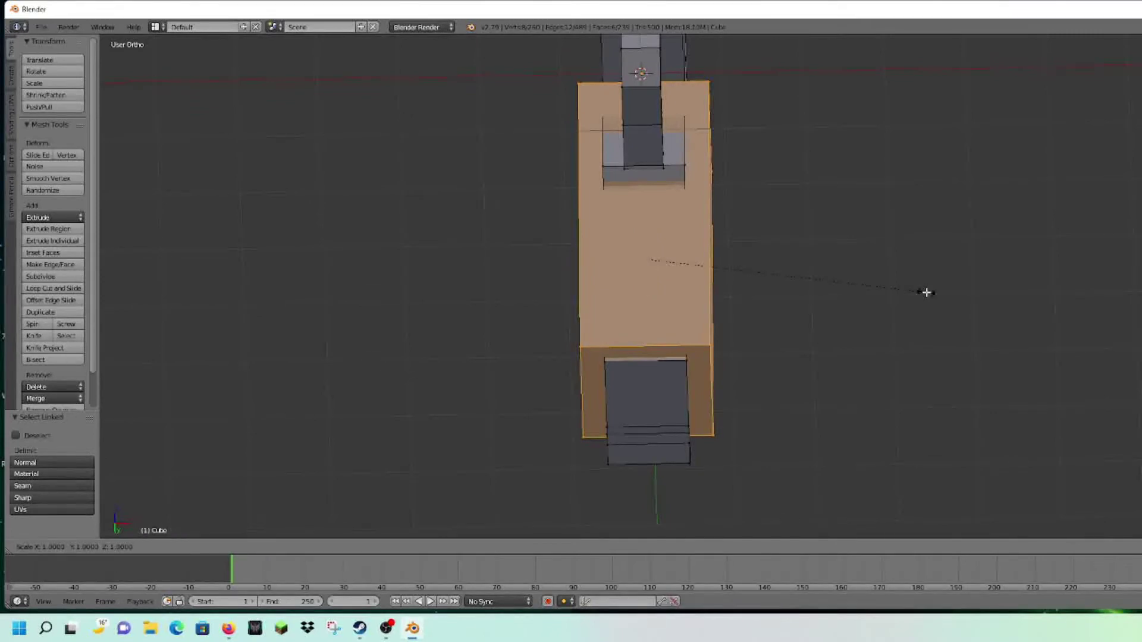
pyautogui.press('x')
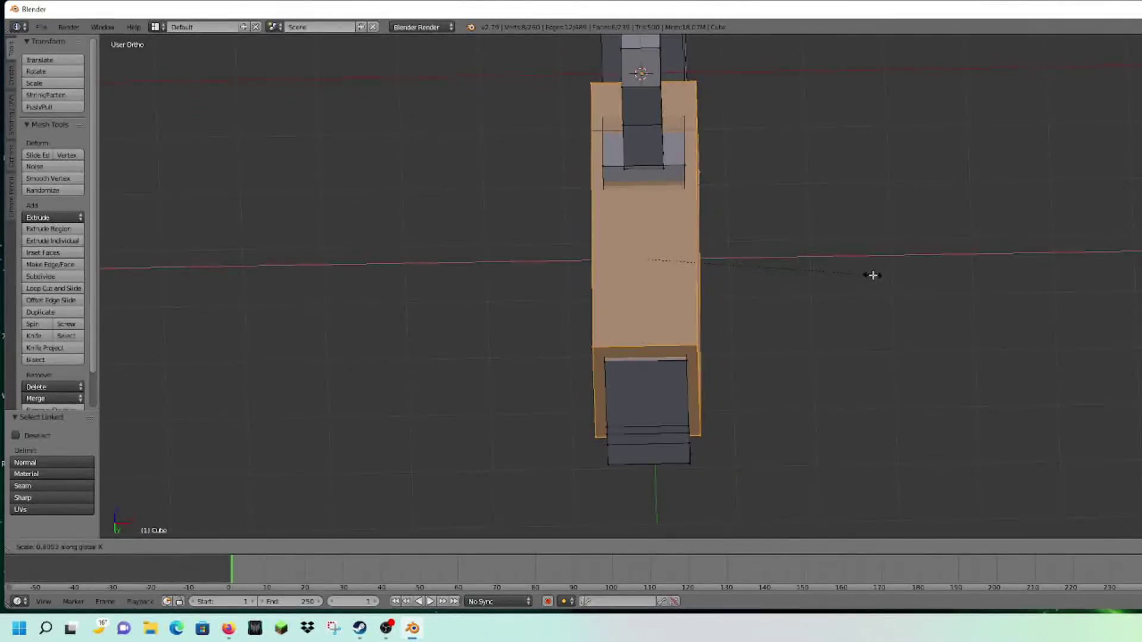
pyautogui.click(872, 277)
# Move the slanted grip block rearward along Y onto the grip panel in the side-view reference
pyautogui.moveTo(919, 279); pyautogui.dragTo(816, 304, button='middle')
pyautogui.press('KP_3')
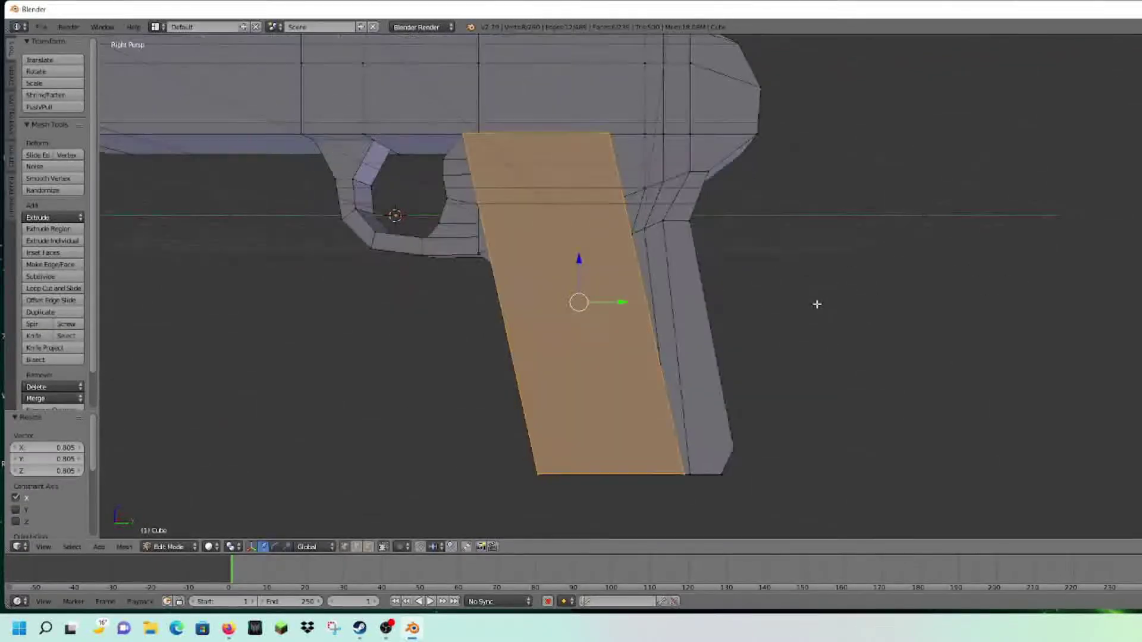
pyautogui.hotkey('alt', 'z')
pyautogui.moveTo(620, 301); pyautogui.dragTo(658, 303)
pyautogui.scroll(5, 656, 304)
pyautogui.press('a')
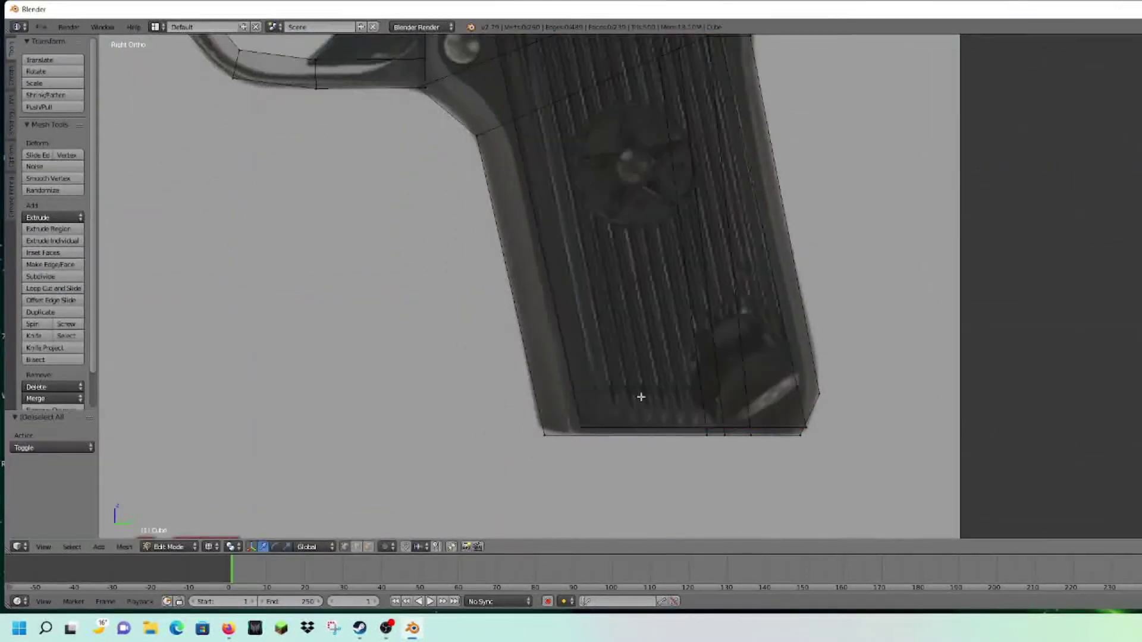
# Select the grip block's bottom corners and raise them slightly along Z above the pistol's base edge
pyautogui.rightClick(582, 426)
pyautogui.keyDown('shift'); pyautogui.rightClick(800, 428); pyautogui.keyUp('shift')
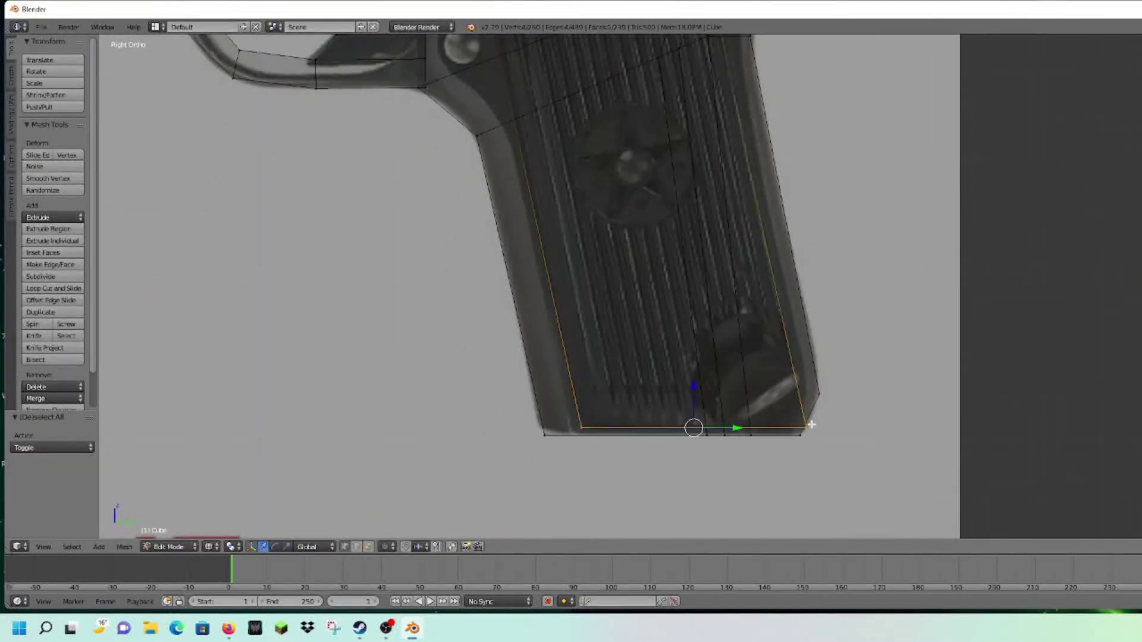
pyautogui.moveTo(694, 385); pyautogui.dragTo(697, 368)
pyautogui.scroll(-2, 735, 411)
pyautogui.press('a')
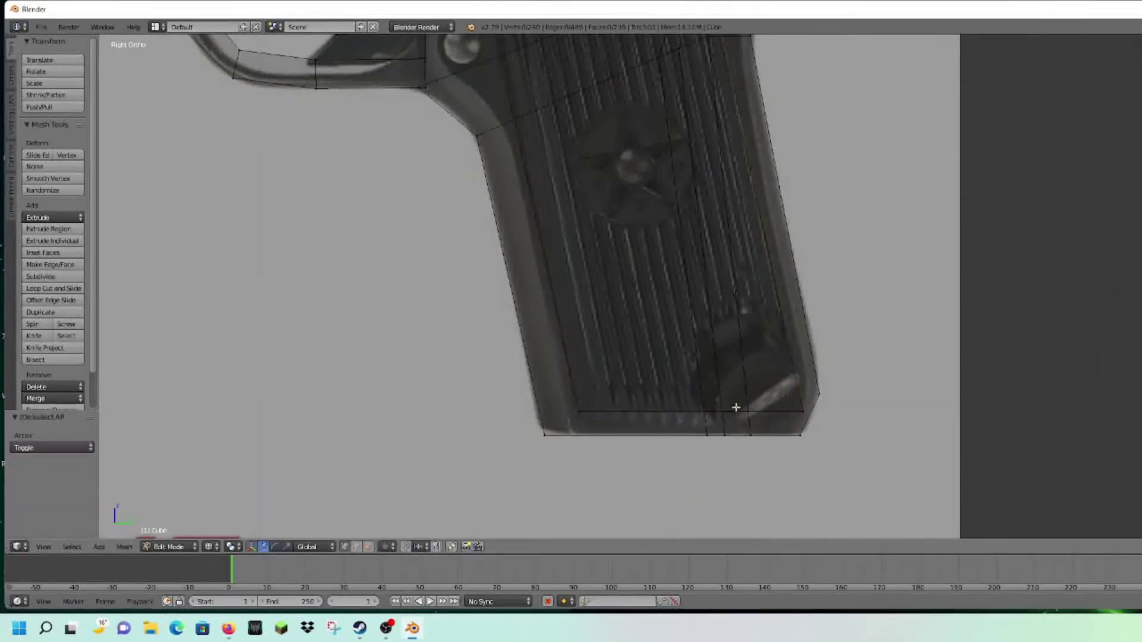
# Bevel the grip block's top front corner edge by about 0.373 with one segment to match the reference panel
pyautogui.scroll(-4, 729, 380)
pyautogui.moveTo(729, 380); pyautogui.dragTo(716, 343, button='middle')
pyautogui.press('Tab')
pyautogui.press('KP_3')
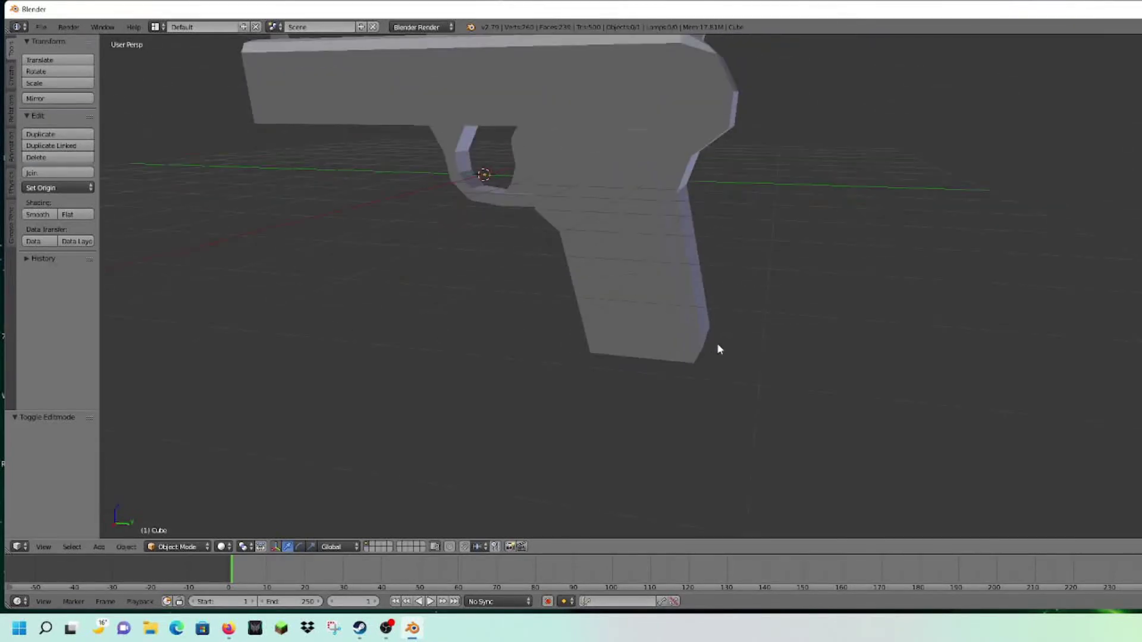
pyautogui.press('Tab')
pyautogui.scroll(4, 719, 344)
pyautogui.keyDown('shift'); pyautogui.moveTo(680, 214); pyautogui.dragTo(729, 421, button='middle'); pyautogui.keyUp('shift')
pyautogui.scroll(-1, 729, 420)
pyautogui.rightClick(609, 311)
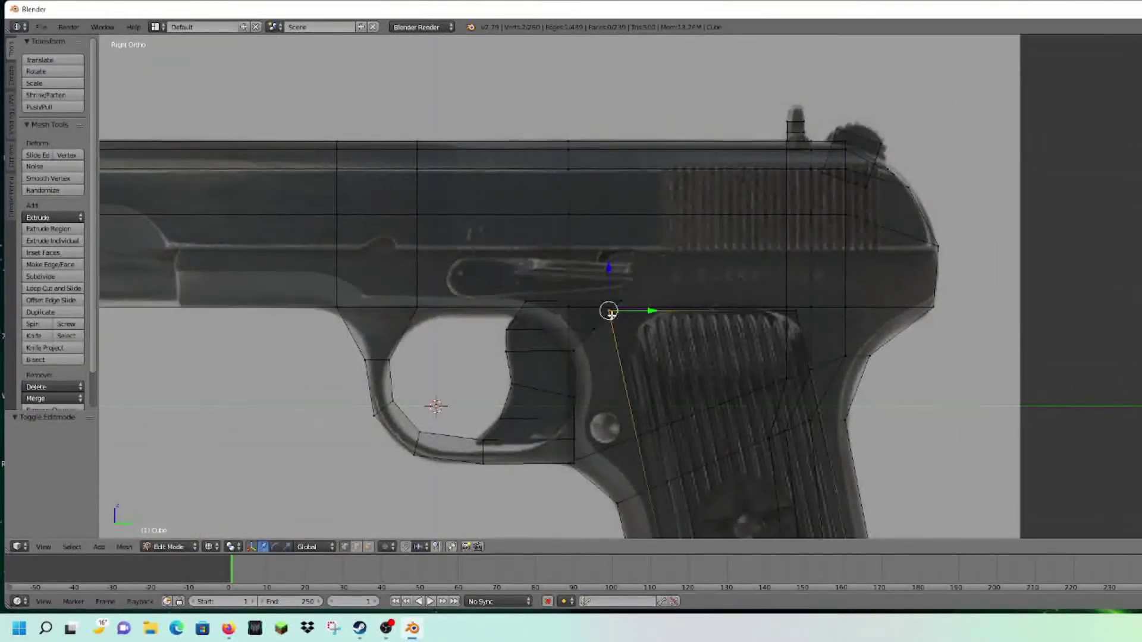
pyautogui.hotkey('ctrl', 'b')
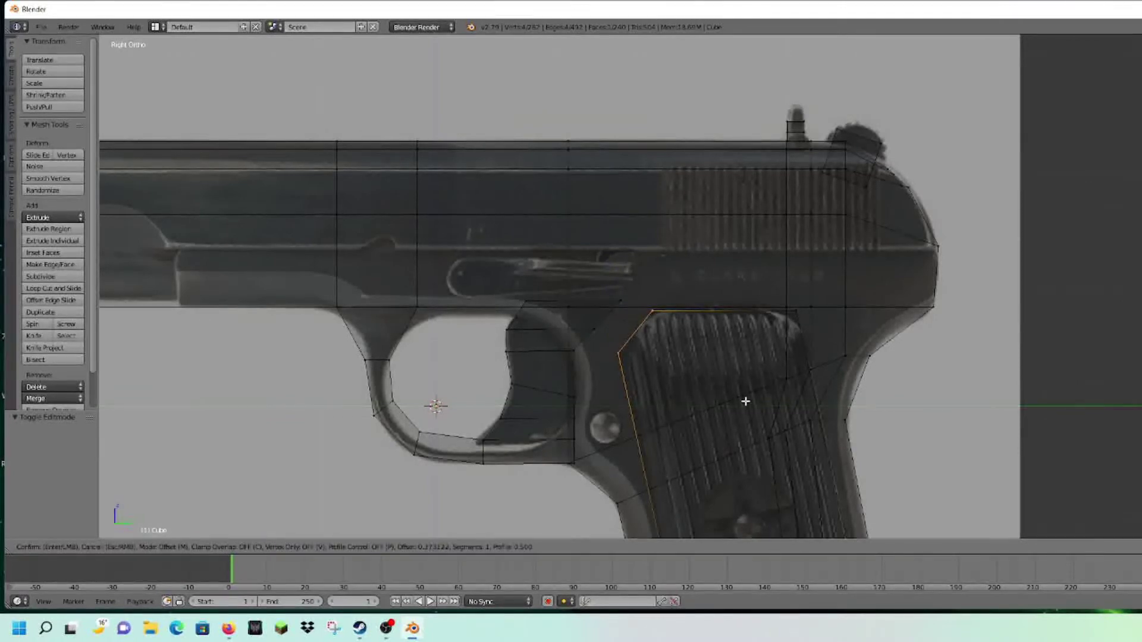
pyautogui.click(745, 401)
pyautogui.press('a')
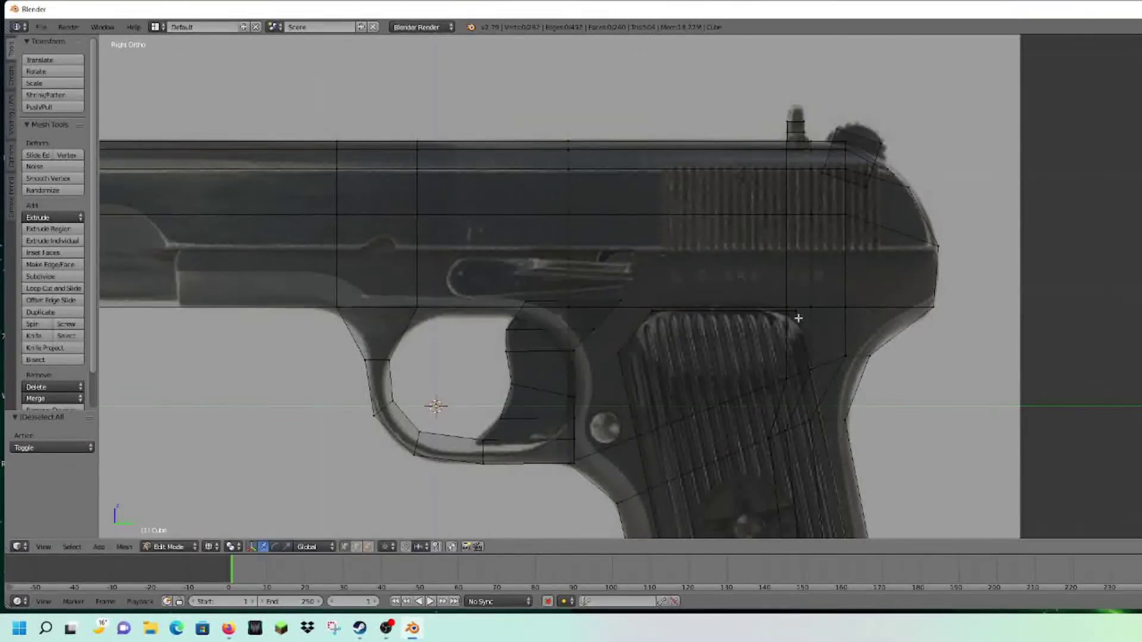
# Examine the grip block, trigger and frame outlines against the side-view reference image
pyautogui.keyDown('shift'); pyautogui.moveTo(803, 387); pyautogui.dragTo(710, 168, button='middle'); pyautogui.keyUp('shift')
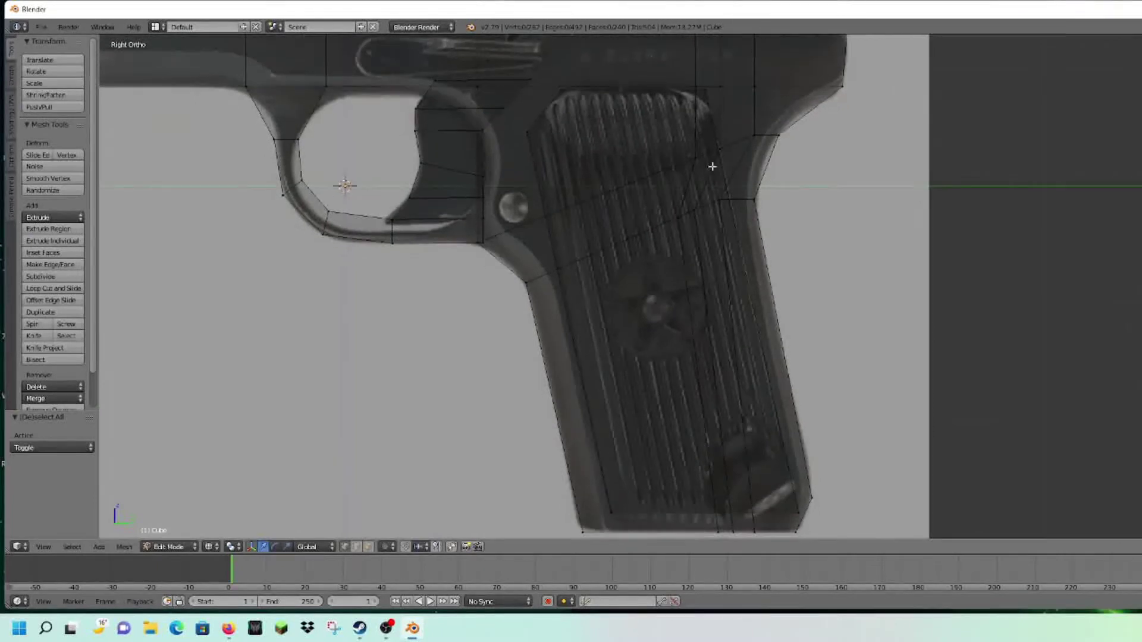
pyautogui.scroll(-7, 773, 494)
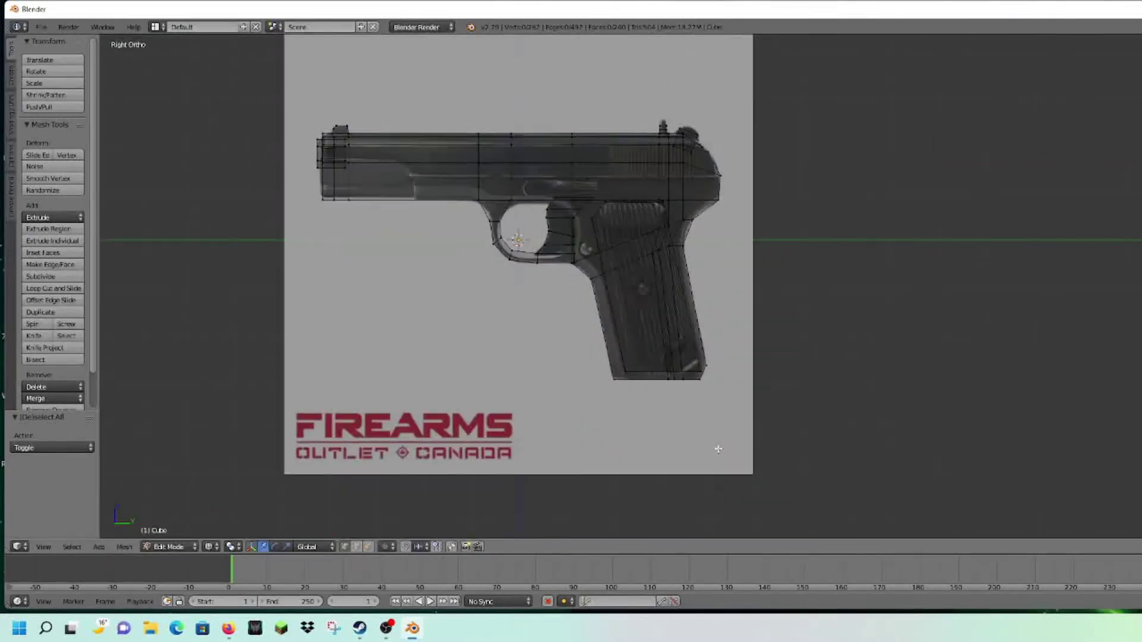
pyautogui.scroll(8, 718, 448)
pyautogui.keyDown('shift'); pyautogui.moveTo(769, 306); pyautogui.dragTo(764, 256, button='middle'); pyautogui.keyUp('shift')
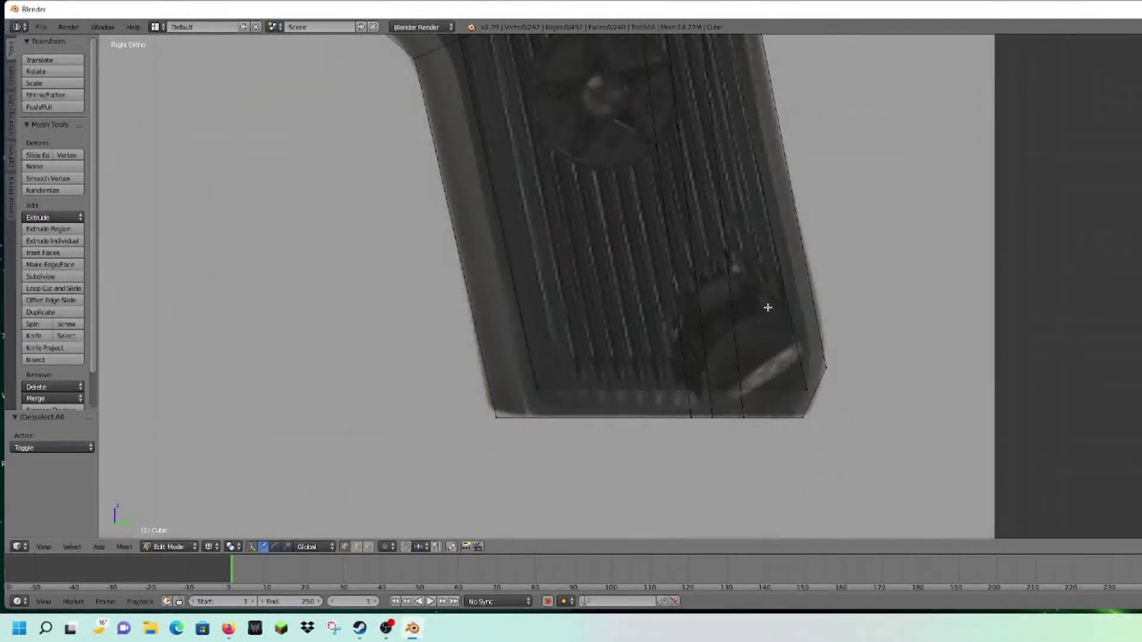
pyautogui.scroll(-5, 747, 315)
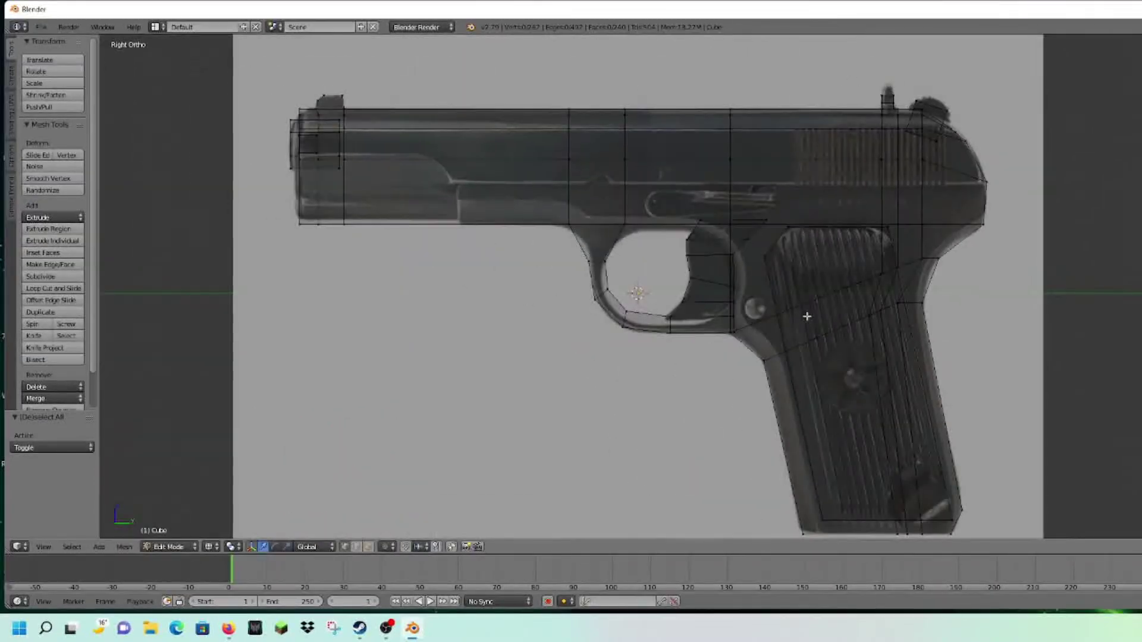
pyautogui.press('z')
pyautogui.press('z')
pyautogui.scroll(3, 806, 316)
pyautogui.keyDown('shift'); pyautogui.moveTo(737, 235); pyautogui.dragTo(677, 212, button='middle'); pyautogui.keyUp('shift')
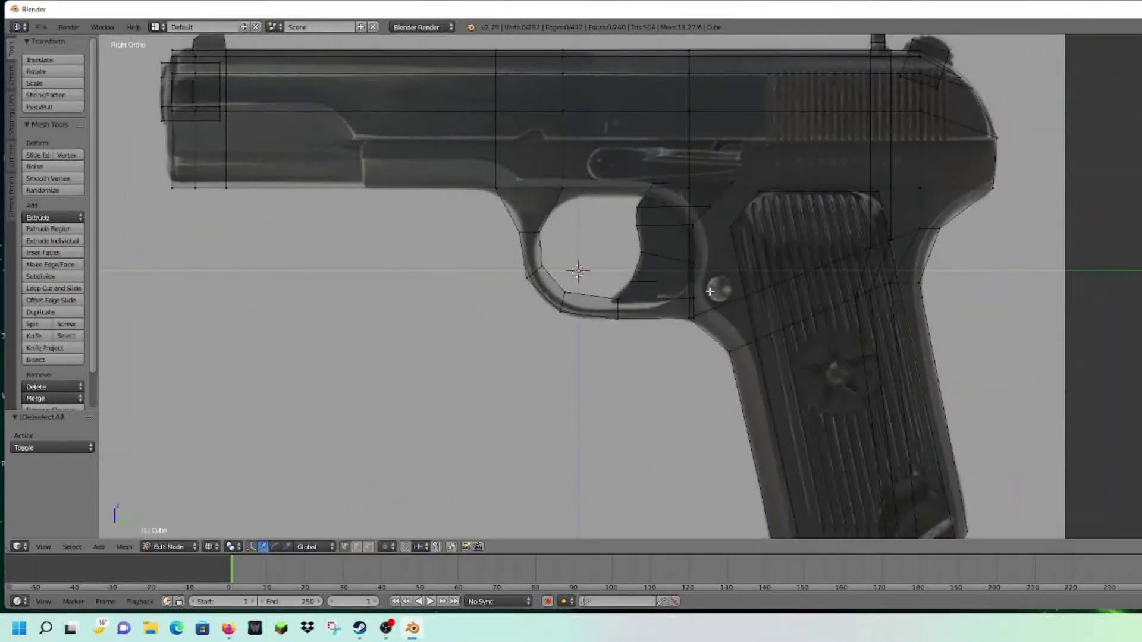
pyautogui.keyDown('shift'); pyautogui.moveTo(742, 298); pyautogui.dragTo(720, 251, button='middle'); pyautogui.keyUp('shift')
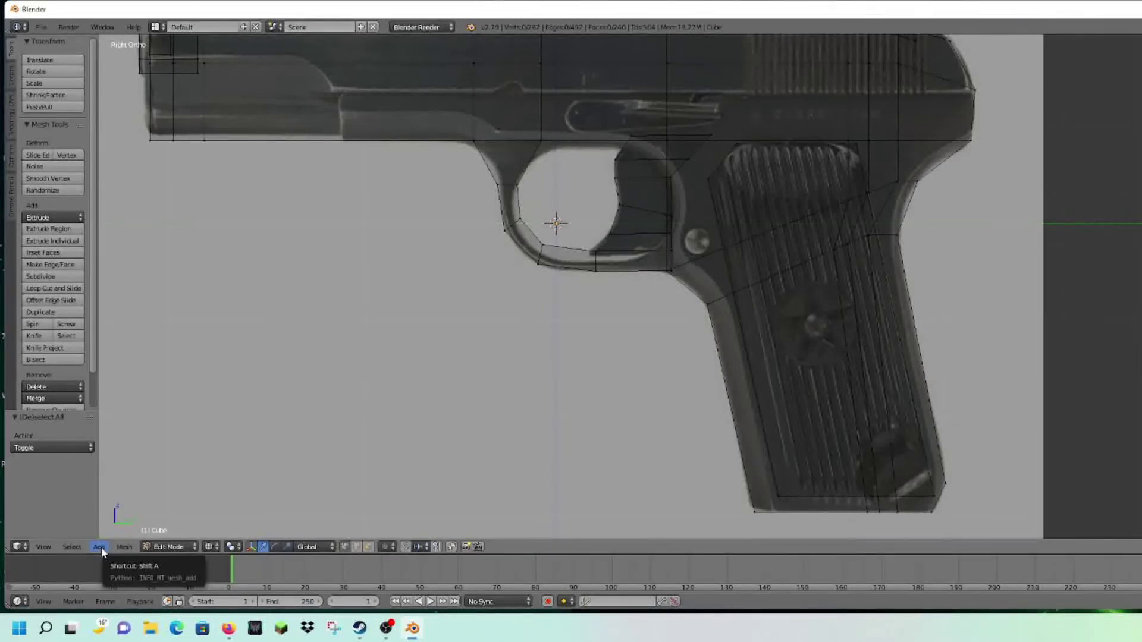
pyautogui.scroll(-4, 560, 387)
pyautogui.scroll(4, 527, 408)
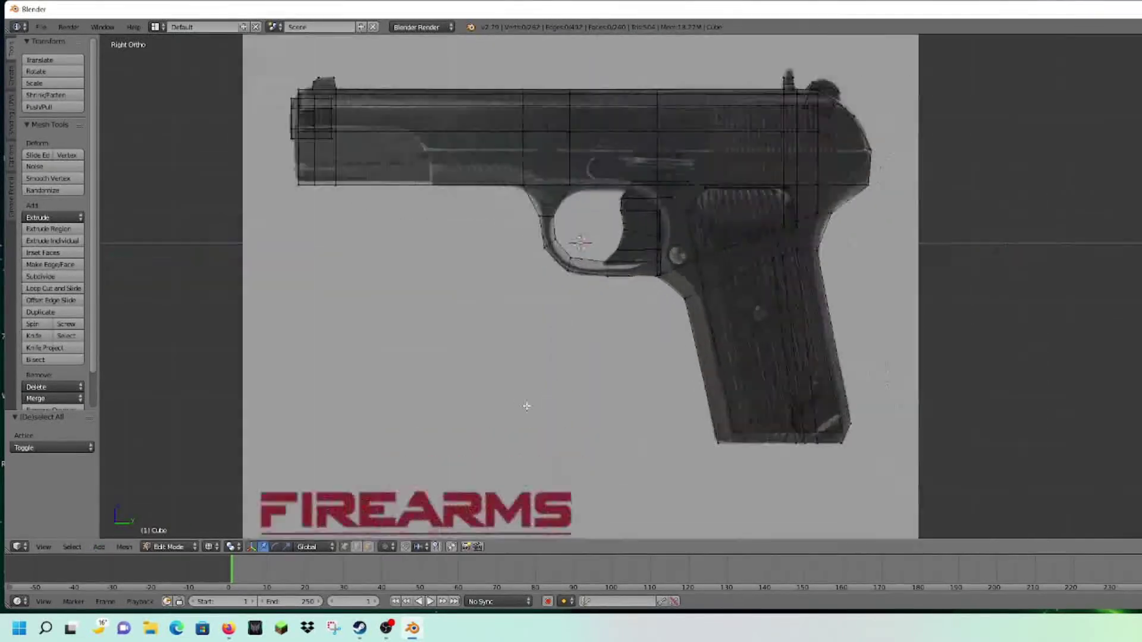
# Add a 6-vertex cylinder and rotate it 90° around the Y axis
pyautogui.click(98, 546)
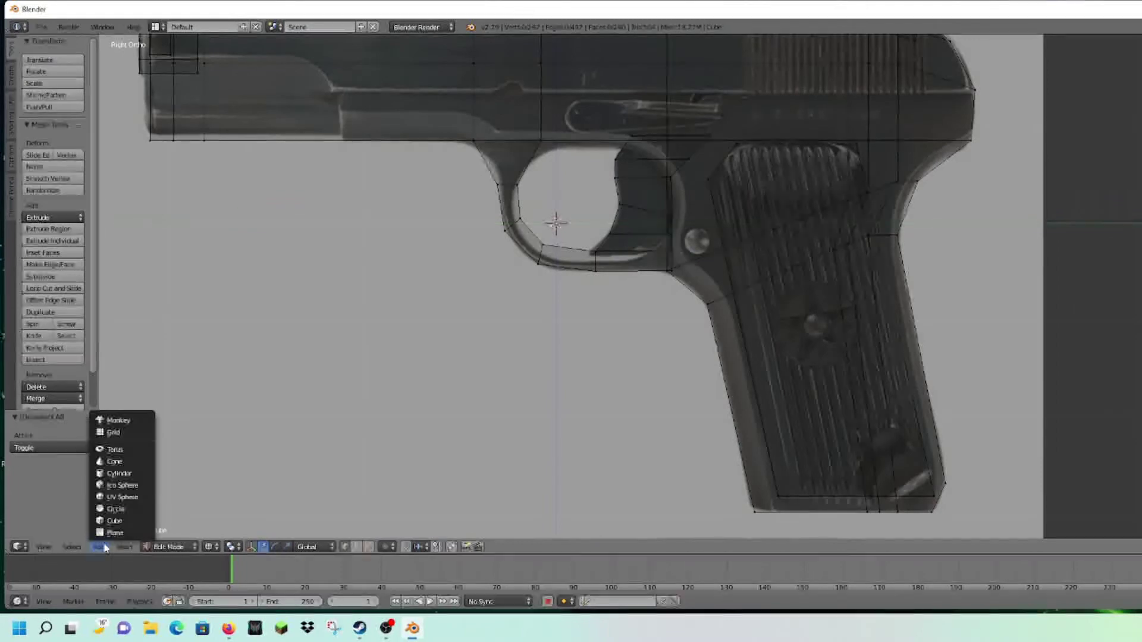
pyautogui.click(116, 473)
pyautogui.scroll(-1, 581, 308)
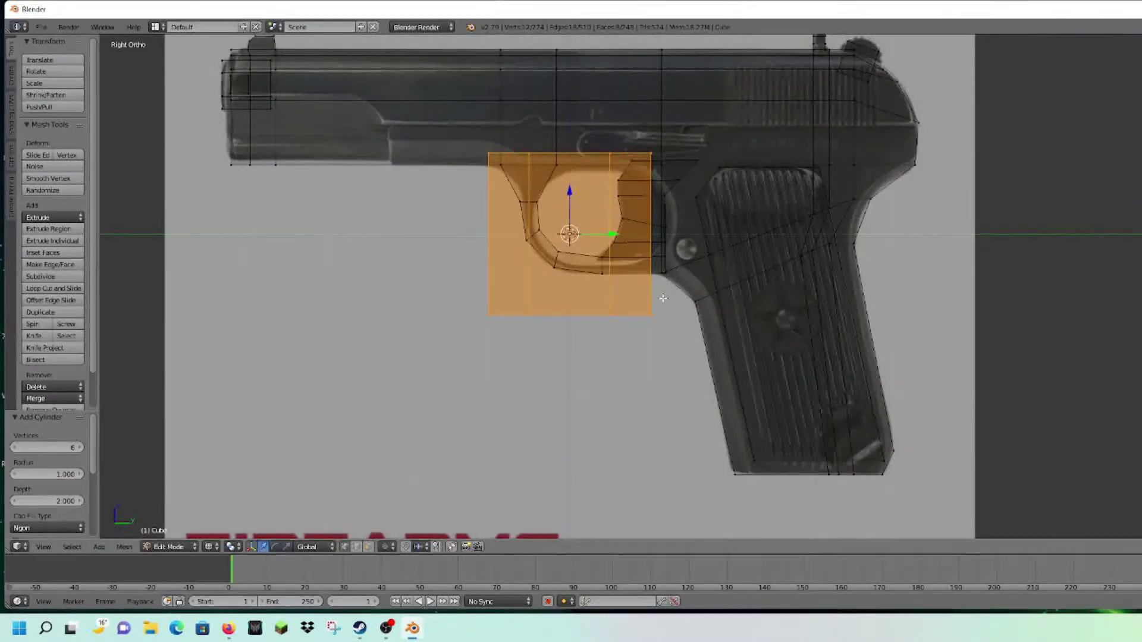
pyautogui.press('s')
pyautogui.press('y')
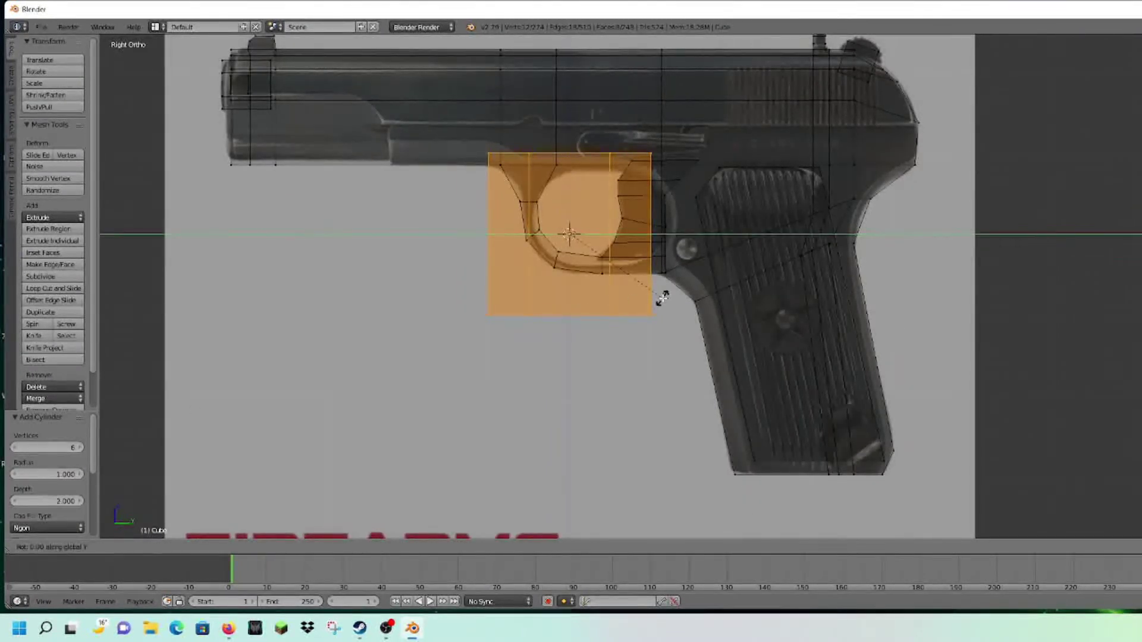
pyautogui.write('90')
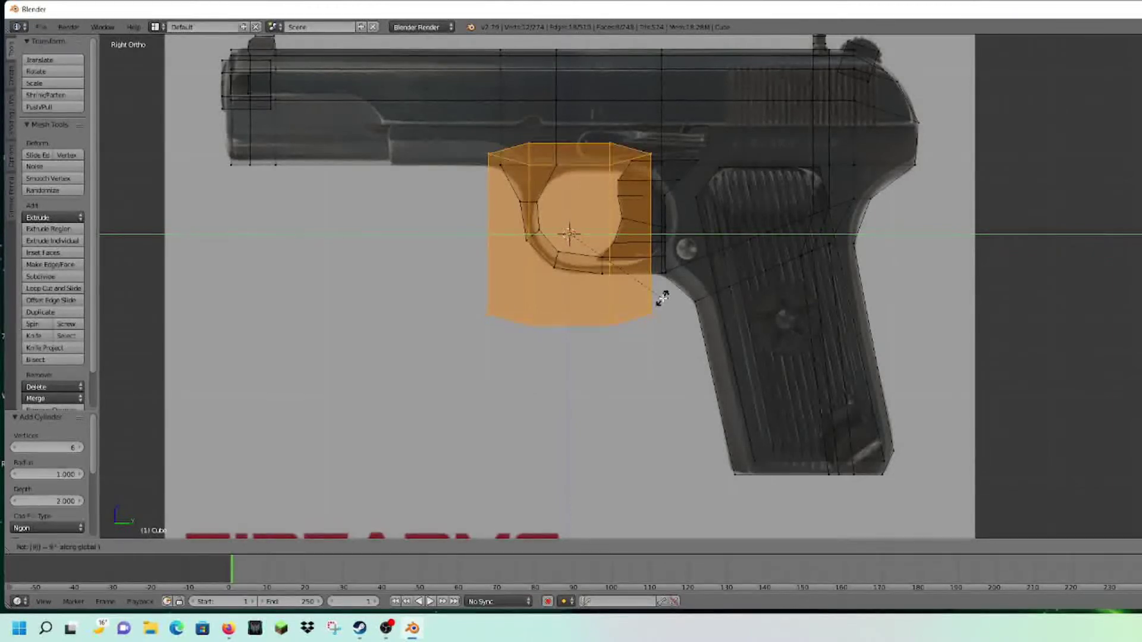
pyautogui.press('Return')
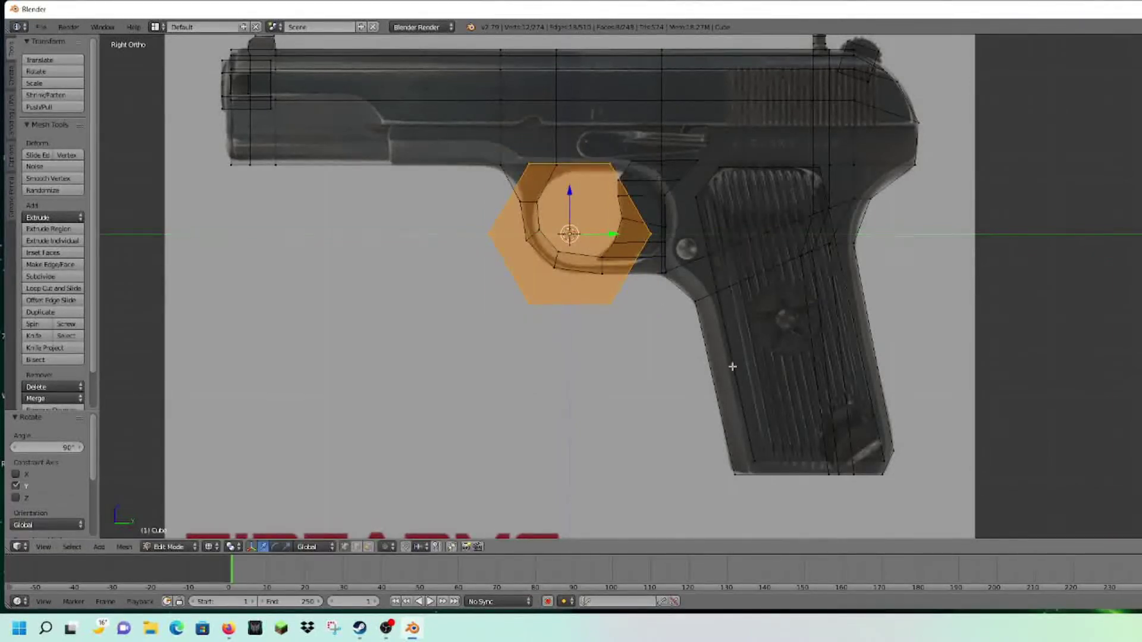
# Scale the cylinder down to about 0.15 and move it onto the round pin behind the trigger guard
pyautogui.press('s')
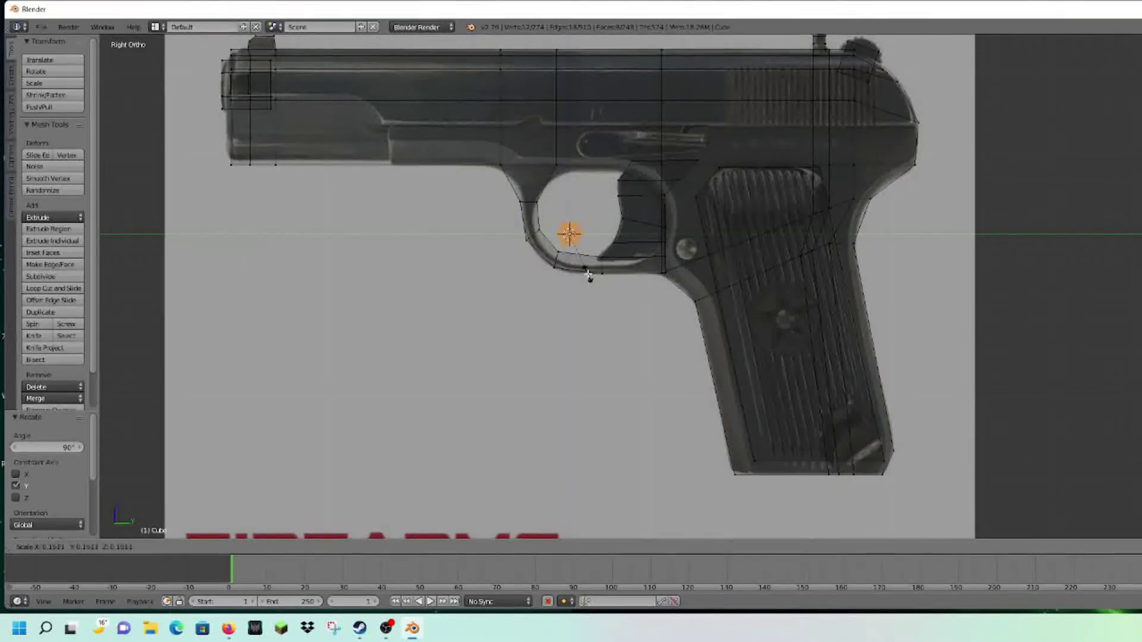
pyautogui.click(589, 274)
pyautogui.scroll(4, 588, 271)
pyautogui.moveTo(540, 171); pyautogui.dragTo(783, 191)
pyautogui.moveTo(742, 140); pyautogui.dragTo(741, 166)
# Stretch the hexagonal pin along X by about 3.926 so it spans the frame's width
pyautogui.press('z')
pyautogui.moveTo(754, 250)
pyautogui.mouseDown(button='middle')
pyautogui.moveTo(868, 204)
pyautogui.moveTo(885, 225)
pyautogui.mouseUp(button='middle')
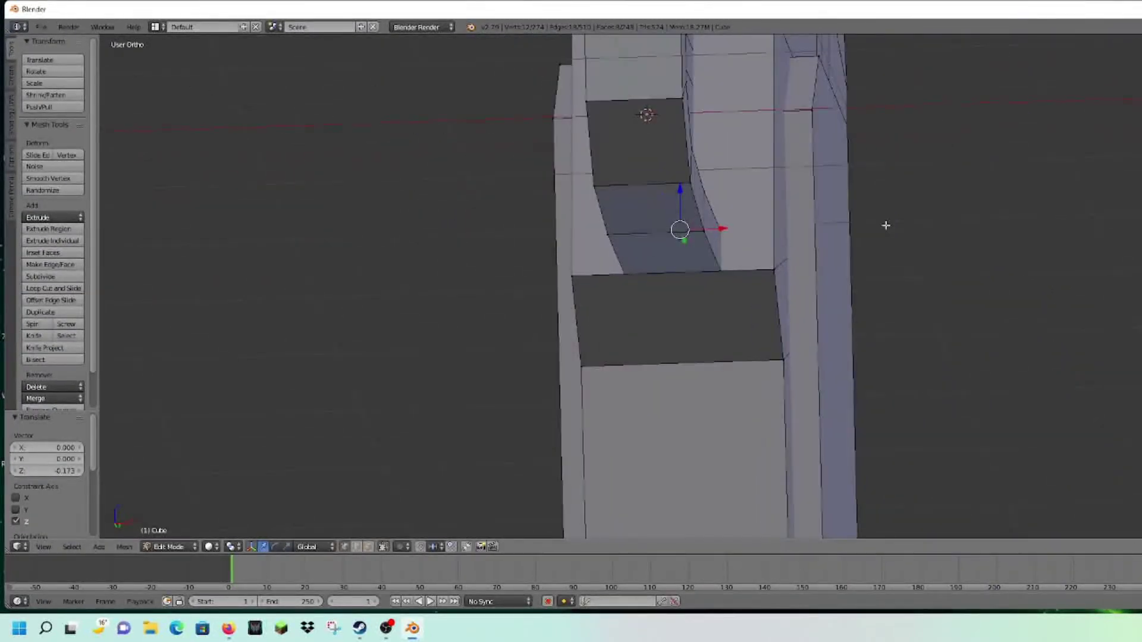
pyautogui.press('s')
pyautogui.press('x')
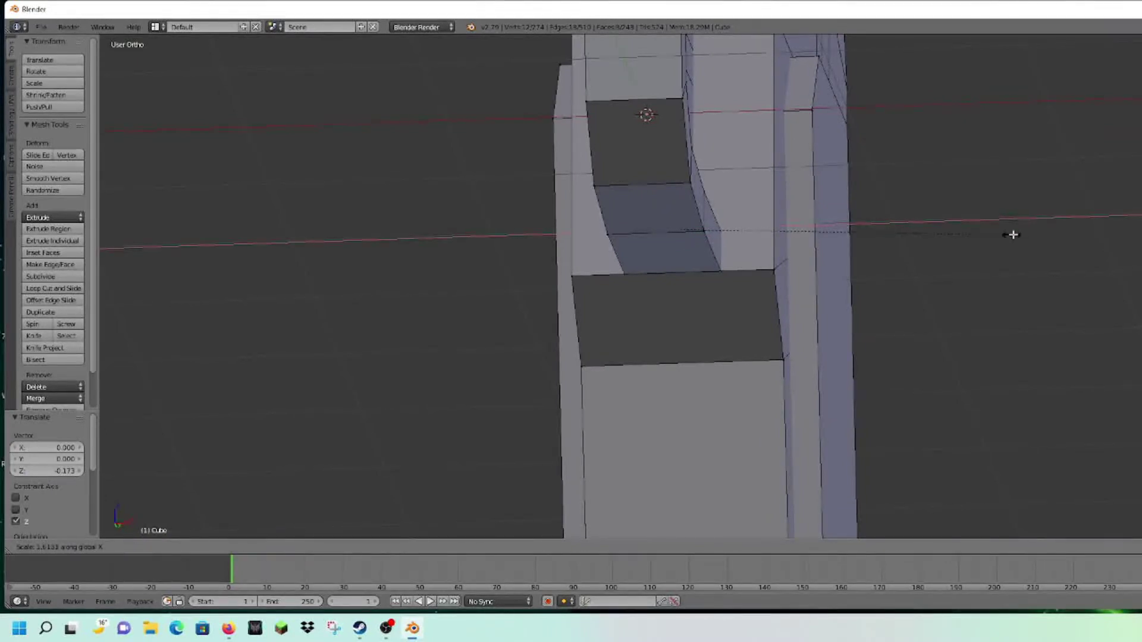
pyautogui.click(419, 324)
# Examine the pistol and its new pin in solid view and against the side-view reference
pyautogui.scroll(-6, 764, 383)
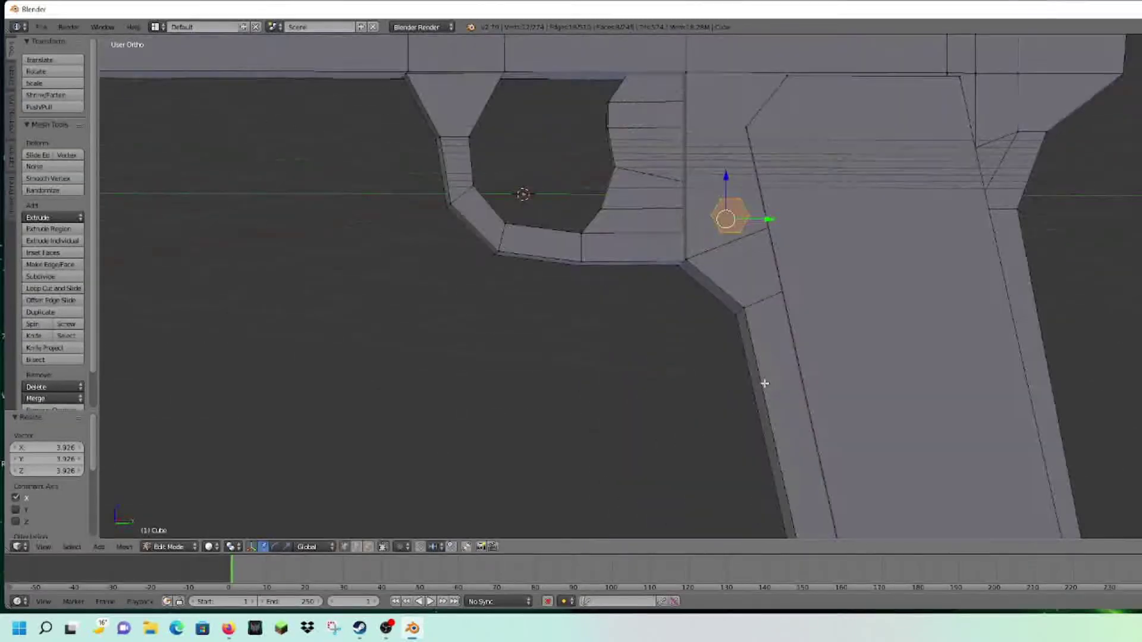
pyautogui.press('Tab')
pyautogui.moveTo(763, 389); pyautogui.dragTo(602, 374, button='middle')
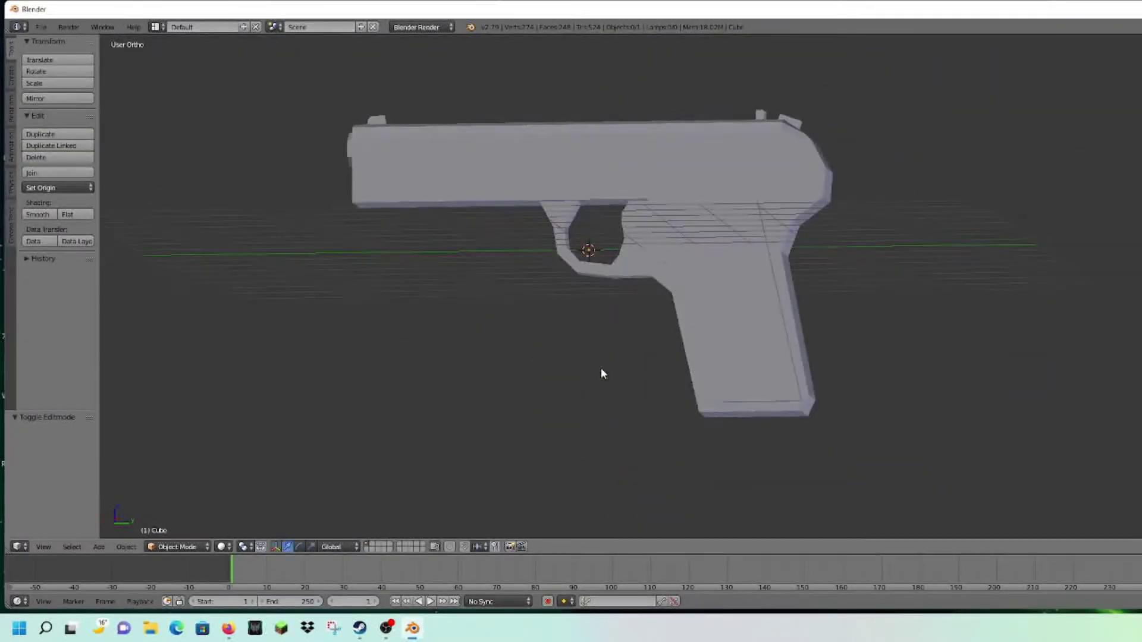
pyautogui.press('KP_5')
pyautogui.press('KP_3')
pyautogui.press('Tab')
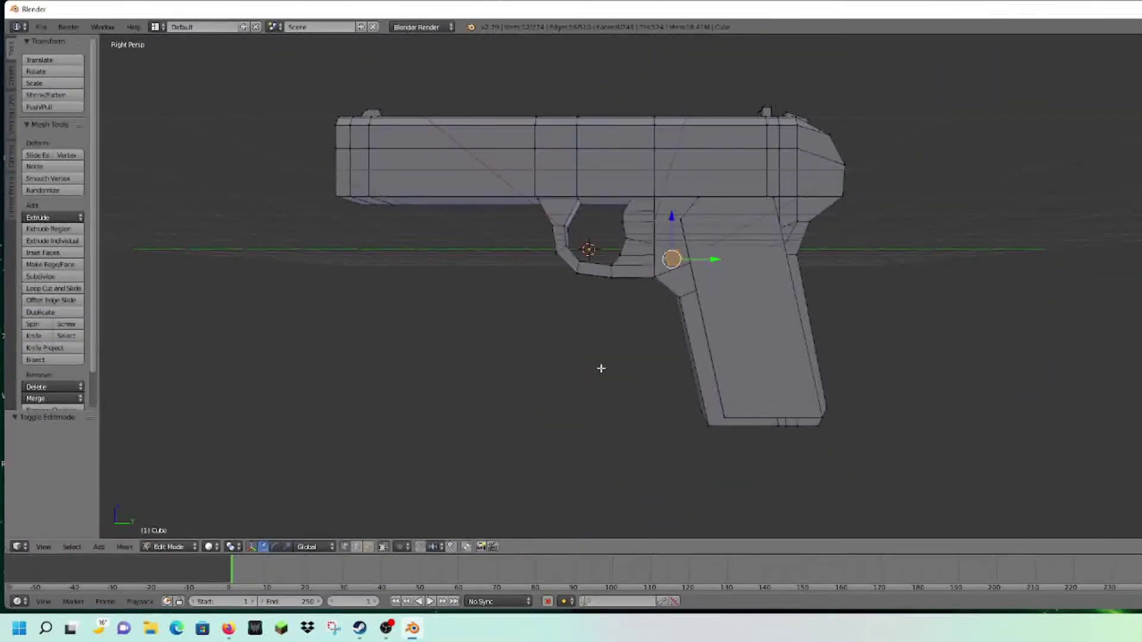
pyautogui.press('KP_5')
pyautogui.press('Tab')
pyautogui.press('z')
pyautogui.press('a')
pyautogui.press('a')
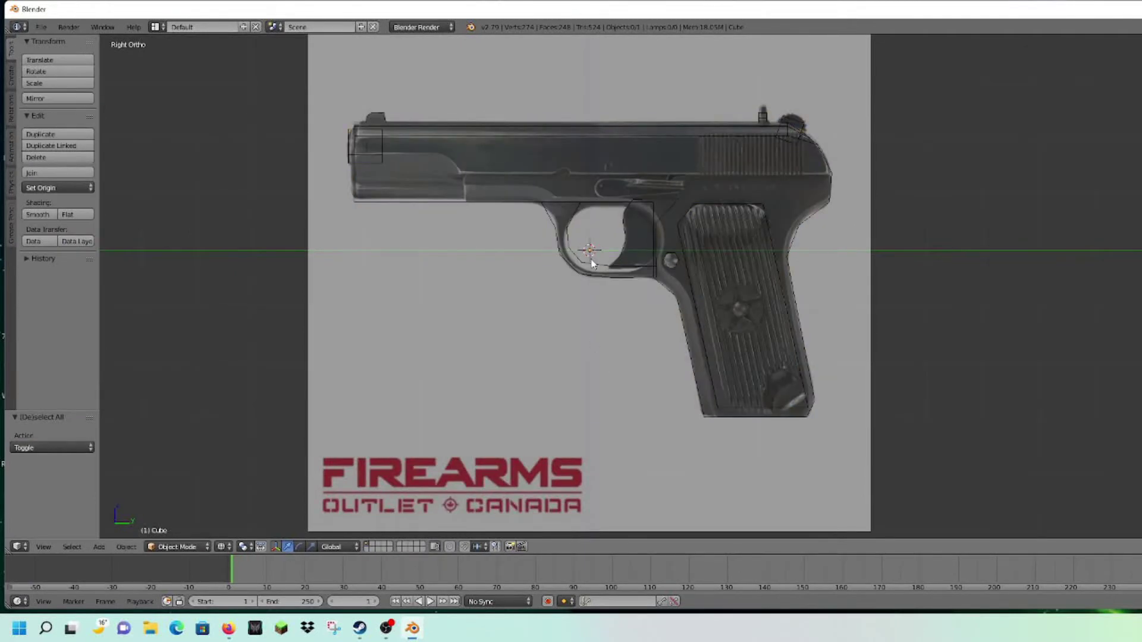
pyautogui.keyDown('shift'); pyautogui.moveTo(594, 261); pyautogui.dragTo(573, 339, button='middle'); pyautogui.keyUp('shift')
pyautogui.scroll(5, 572, 339)
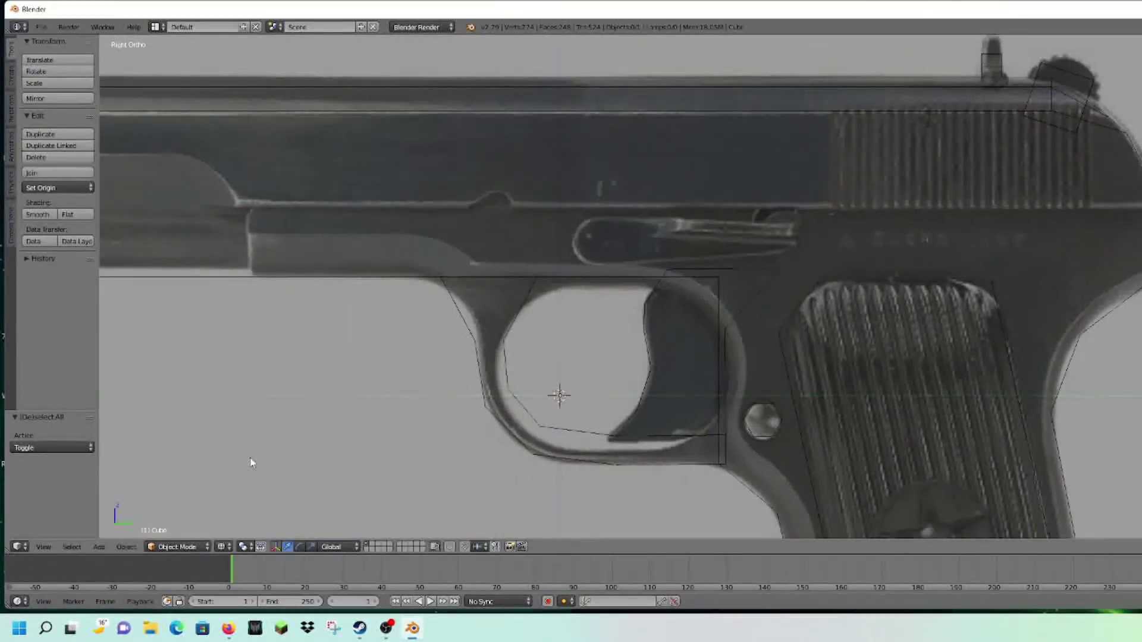
pyautogui.press('Tab')
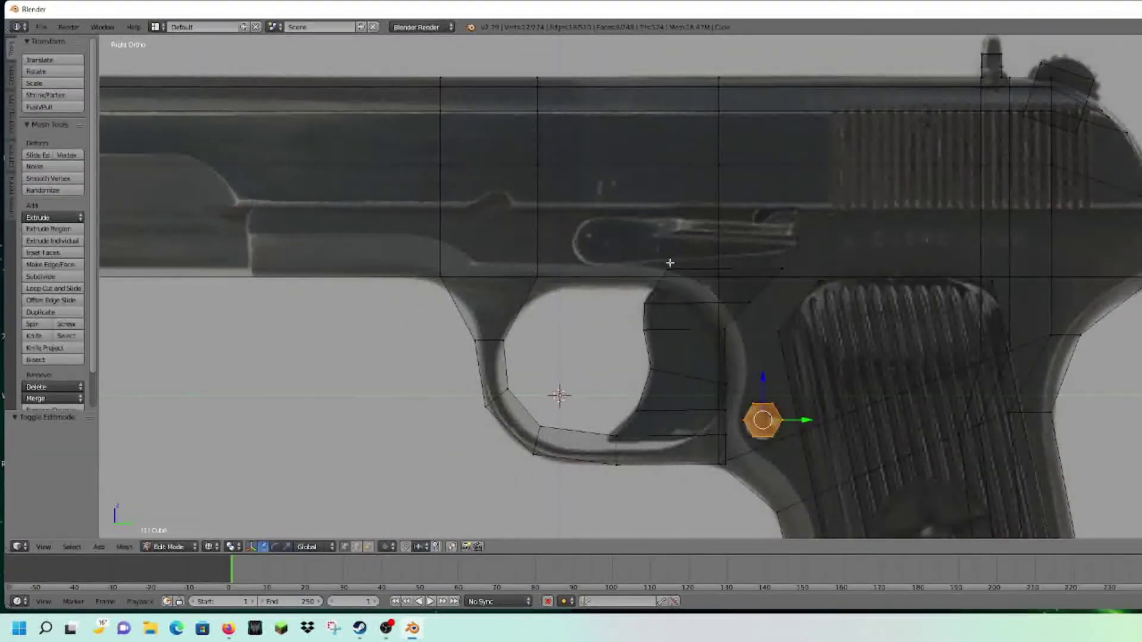
pyautogui.keyDown('shift'); pyautogui.moveTo(769, 256); pyautogui.dragTo(763, 246, button='middle'); pyautogui.keyUp('shift')
pyautogui.scroll(-5, 763, 246)
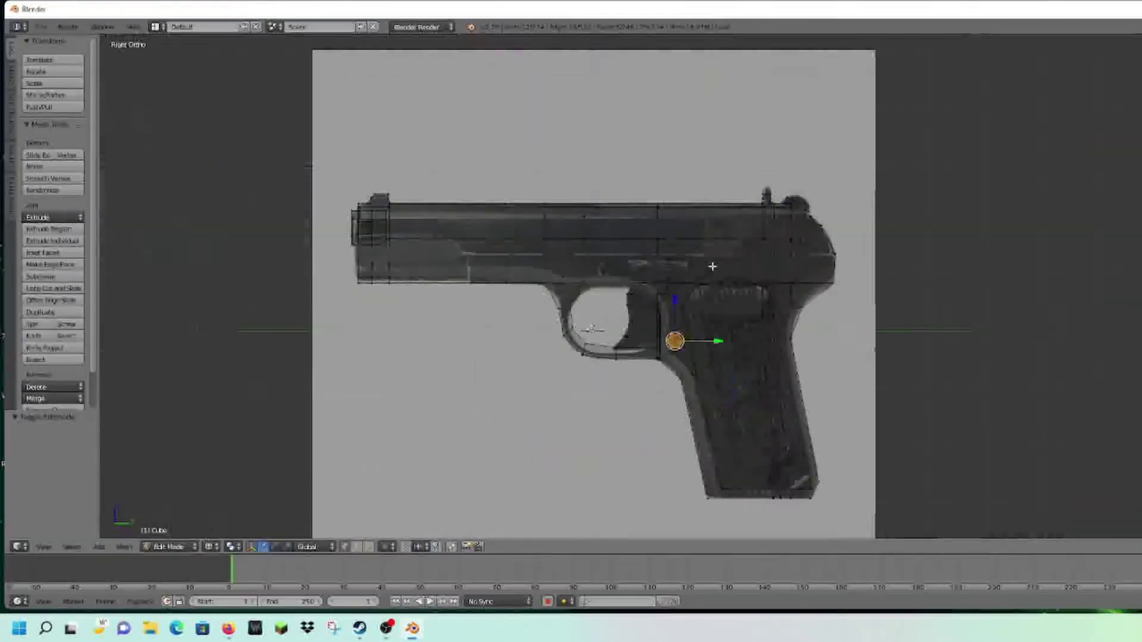
pyautogui.scroll(5, 658, 287)
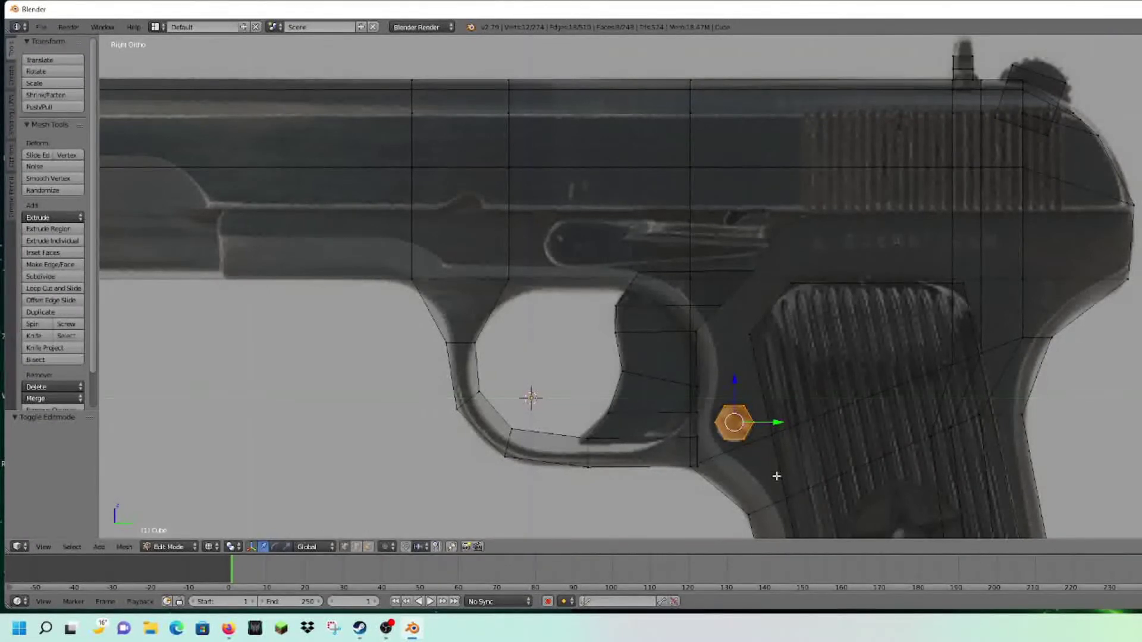
# Duplicate the hexagonal pin and move the copy up and forward onto the slide-stop lever's round pivot
pyautogui.press('g')
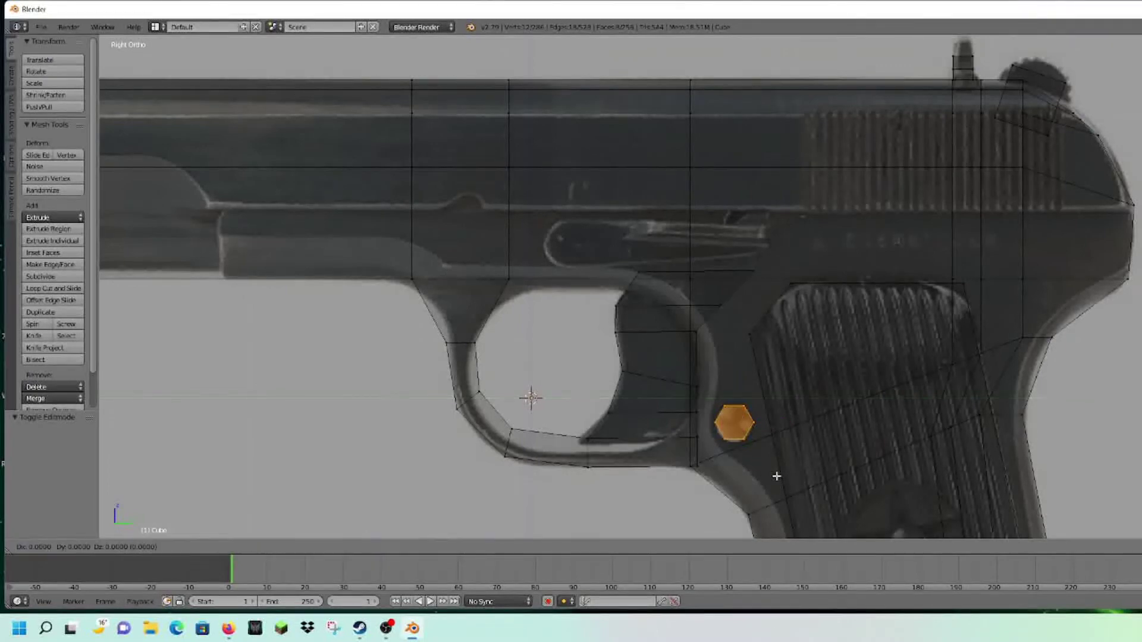
pyautogui.click(776, 477)
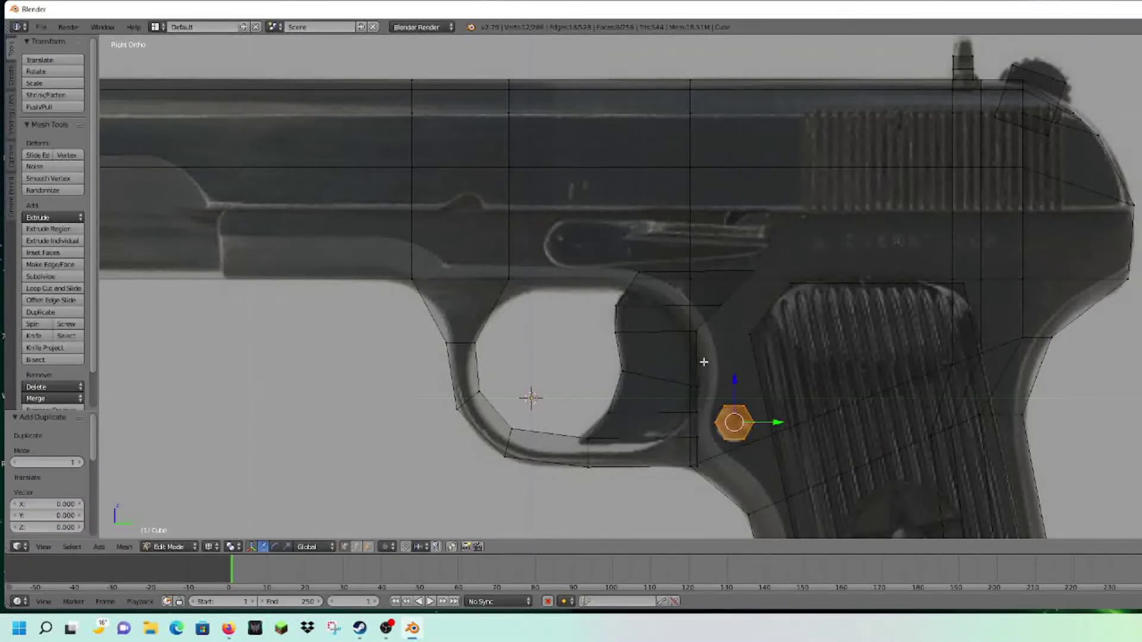
pyautogui.moveTo(733, 382); pyautogui.dragTo(740, 203)
pyautogui.moveTo(772, 244); pyautogui.dragTo(604, 240)
# Select the duplicated pin on the pistol's side and shift it slightly along X
pyautogui.scroll(1, 598, 247)
pyautogui.moveTo(605, 256); pyautogui.dragTo(701, 288, button='middle')
pyautogui.press('a')
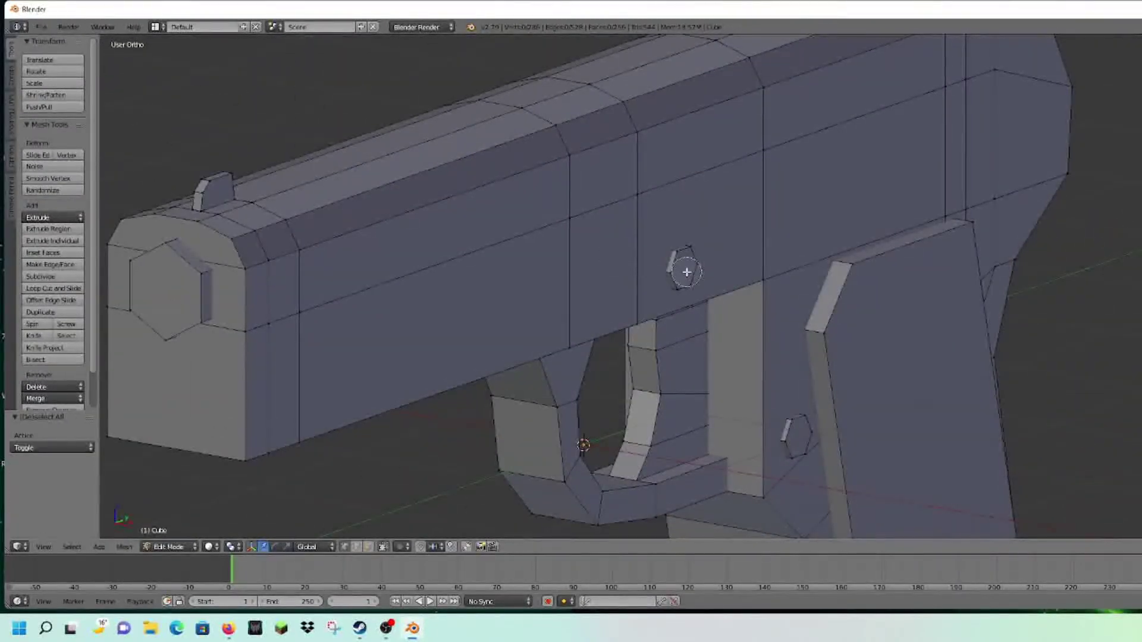
pyautogui.rightClick(687, 268)
pyautogui.moveTo(587, 291); pyautogui.dragTo(695, 285, button='middle')
pyautogui.moveTo(745, 278); pyautogui.dragTo(721, 265)
pyautogui.moveTo(721, 265); pyautogui.dragTo(698, 262, button='middle')
pyautogui.press('KP_3')
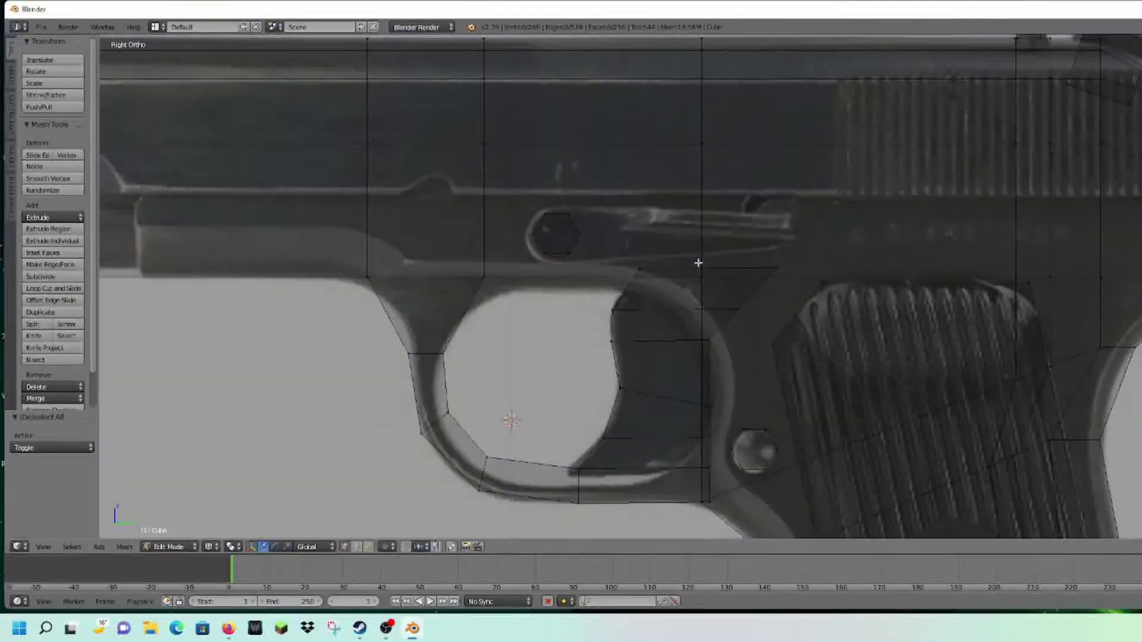
# Add a cube with radius 1.000 at the 3D cursor for the slide-stop lever
pyautogui.scroll(-1, 306, 420)
pyautogui.click(98, 547)
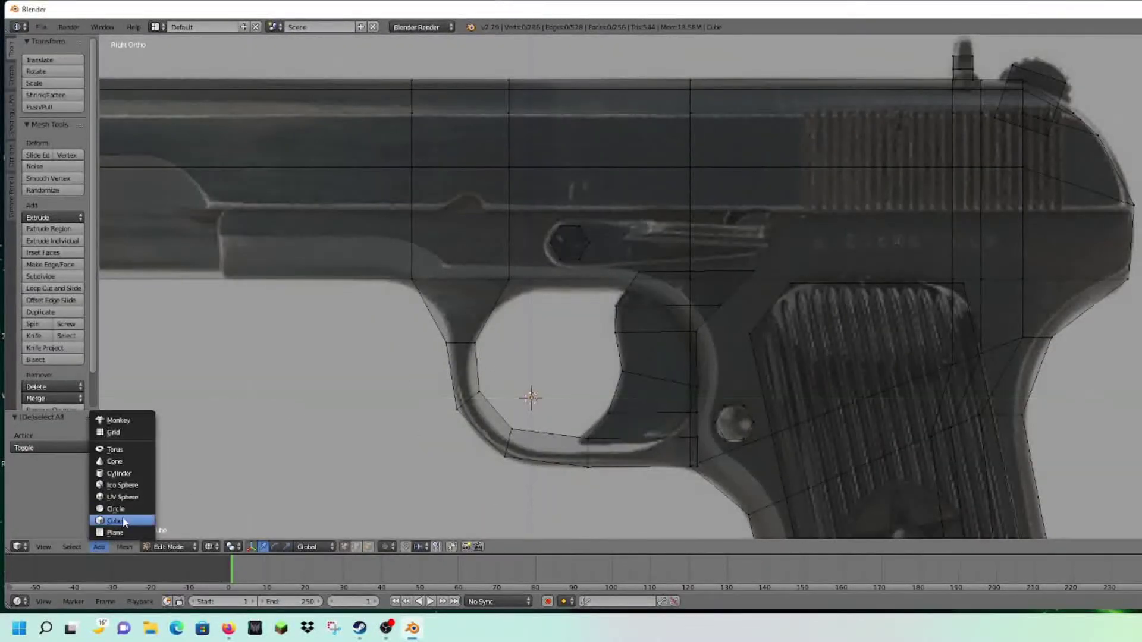
pyautogui.click(116, 523)
pyautogui.scroll(-4, 481, 273)
pyautogui.scroll(3, 646, 351)
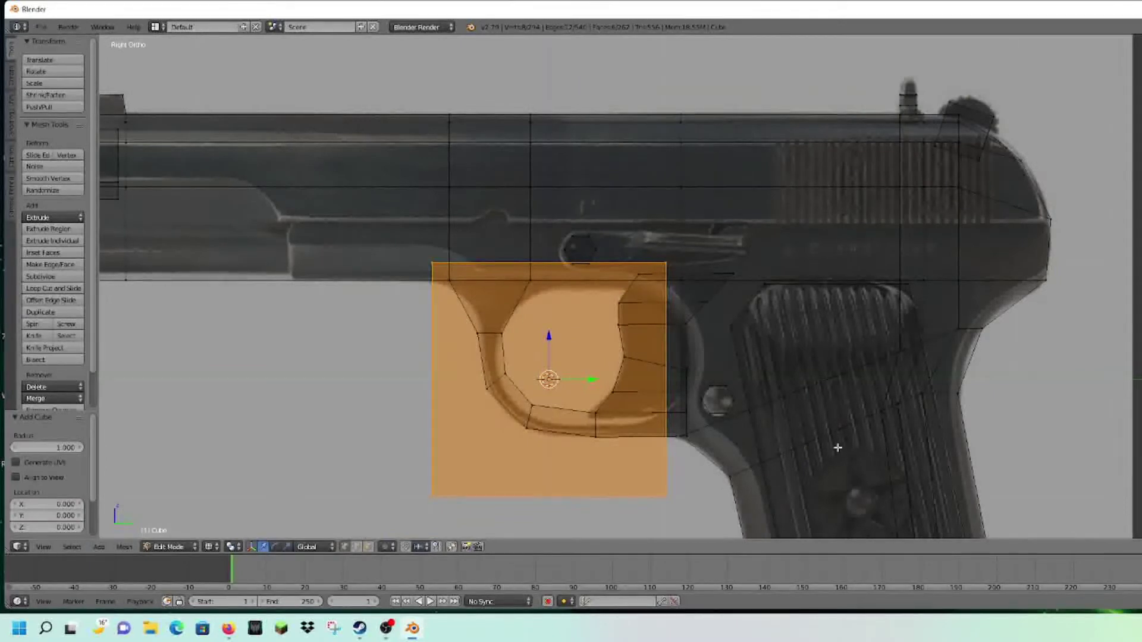
# Scale the new cube by about 0.285 and raise it along Z towards the slide-stop lever
pyautogui.press('s')
pyautogui.click(628, 411)
pyautogui.press('g')
pyautogui.press('z')
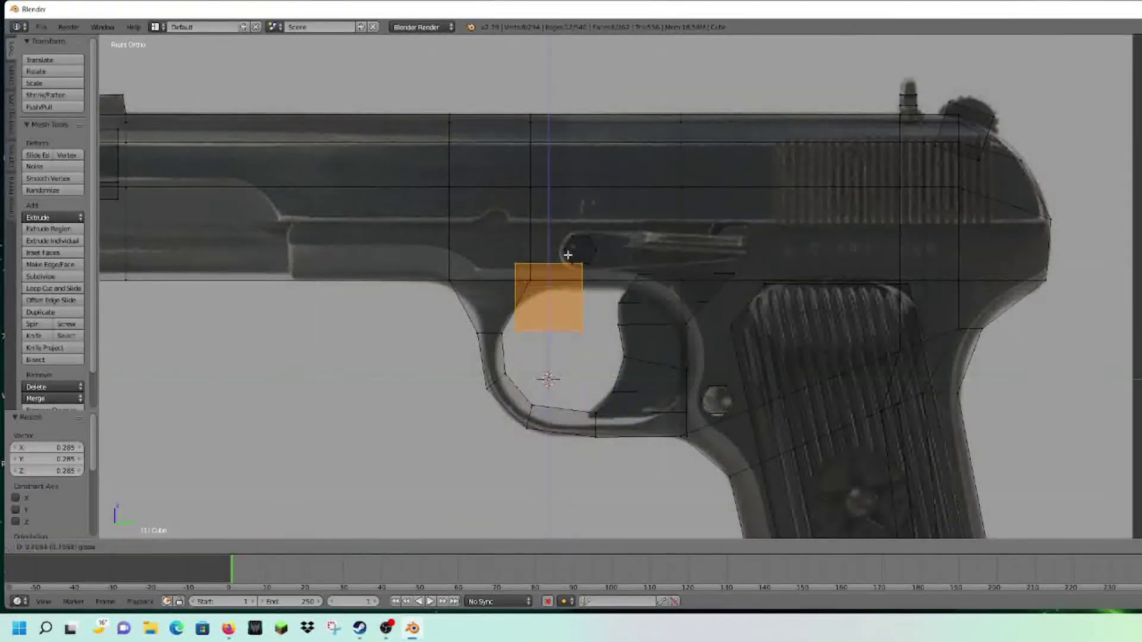
pyautogui.click(584, 209)
# Shrink the cube further and move it along Y and Z so it surrounds the hexagonal pin on the lever's pivot
pyautogui.press('s')
pyautogui.click(586, 292)
pyautogui.moveTo(581, 247); pyautogui.dragTo(614, 246)
pyautogui.moveTo(584, 209); pyautogui.dragTo(580, 214)
pyautogui.press('s')
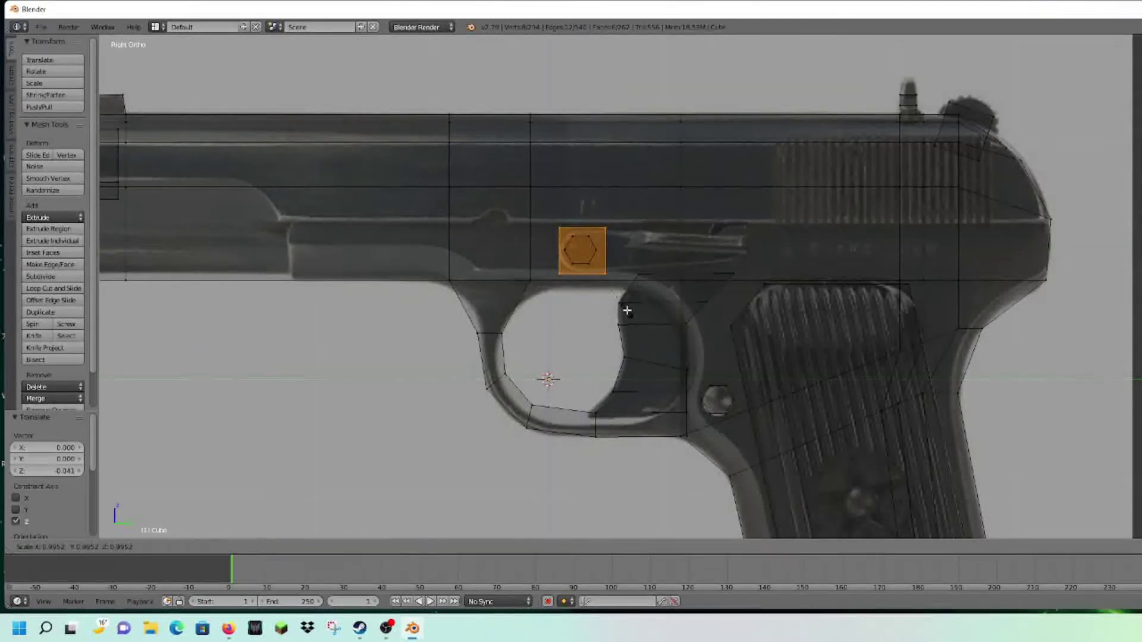
pyautogui.click(621, 307)
# Stretch the cube's rear vertices back along Y to the lever's rear end and raise them 0.044 along Z
pyautogui.press('a')
pyautogui.scroll(3, 619, 304)
pyautogui.press('c')
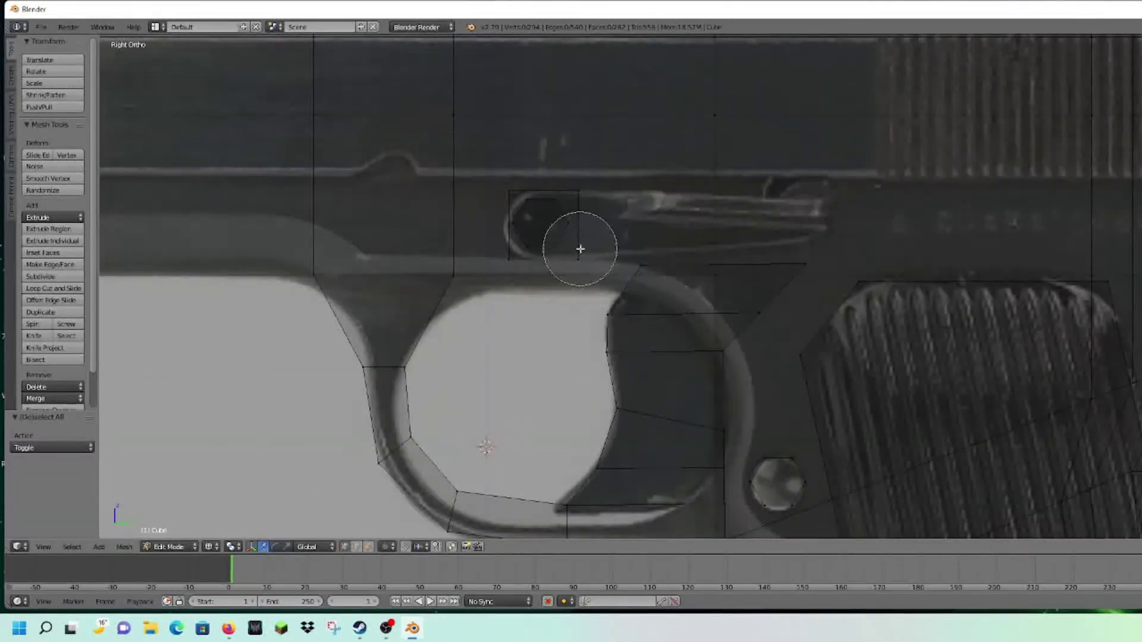
pyautogui.moveTo(595, 250); pyautogui.dragTo(591, 184)
pyautogui.moveTo(619, 226); pyautogui.dragTo(850, 224)
pyautogui.moveTo(869, 220); pyautogui.dragTo(827, 172)
# Scale the lever block's rear end down along Z to match the tapered outline in the reference
pyautogui.press('a')
pyautogui.press('c')
pyautogui.rightClick(823, 183)
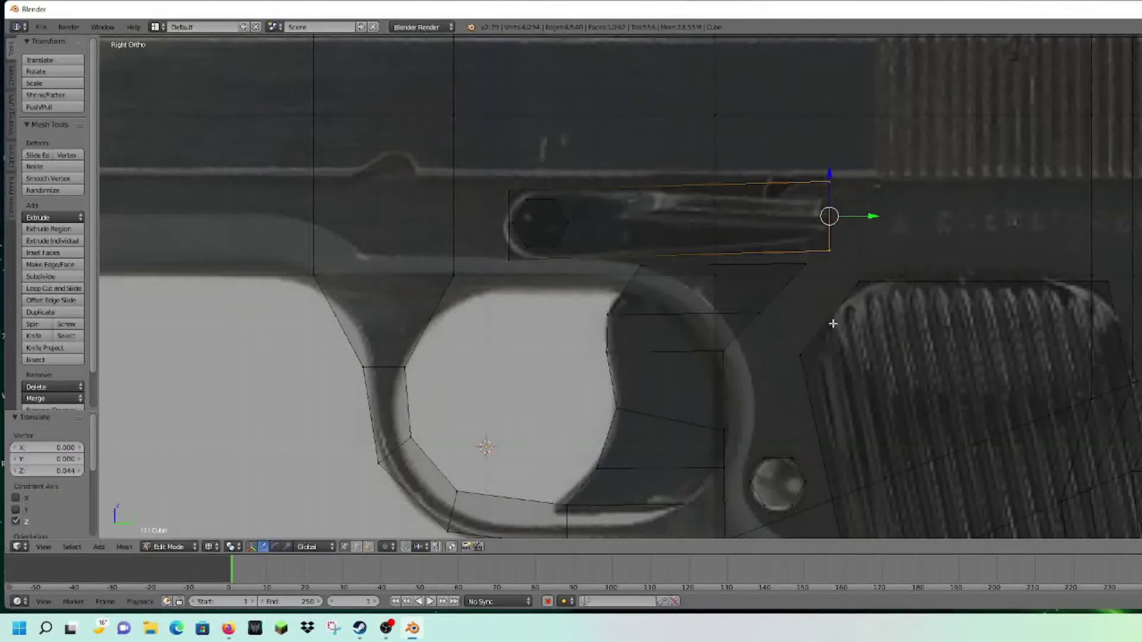
pyautogui.press('s')
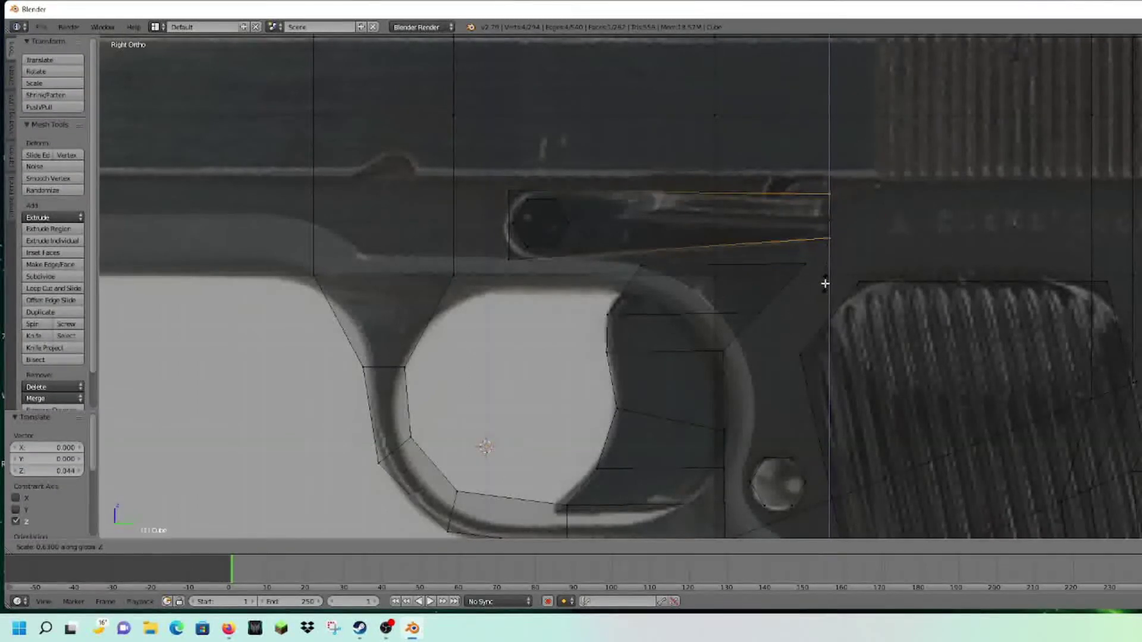
pyautogui.click(797, 285)
pyautogui.press('a')
# Bevel the lever block's upper and lower front edges with one segment to follow the rounded pivot end
pyautogui.press('c')
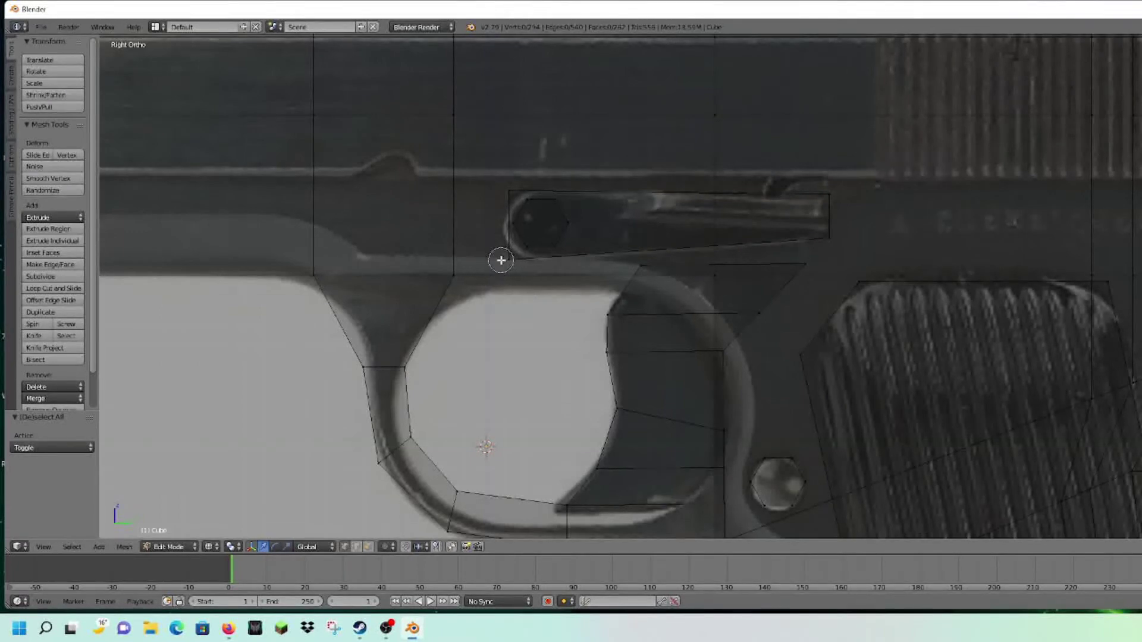
pyautogui.moveTo(441, 387); pyautogui.dragTo(527, 336, button='middle')
pyautogui.scroll(4, 526, 337)
pyautogui.keyDown('shift'); pyautogui.moveTo(531, 261); pyautogui.dragTo(550, 410, button='middle'); pyautogui.keyUp('shift')
pyautogui.keyDown('shift'); pyautogui.moveTo(550, 411); pyautogui.dragTo(611, 436, button='middle'); pyautogui.keyUp('shift')
pyautogui.press('c')
pyautogui.scroll(6, 509, 414)
pyautogui.click(508, 415)
pyautogui.rightClick(509, 410)
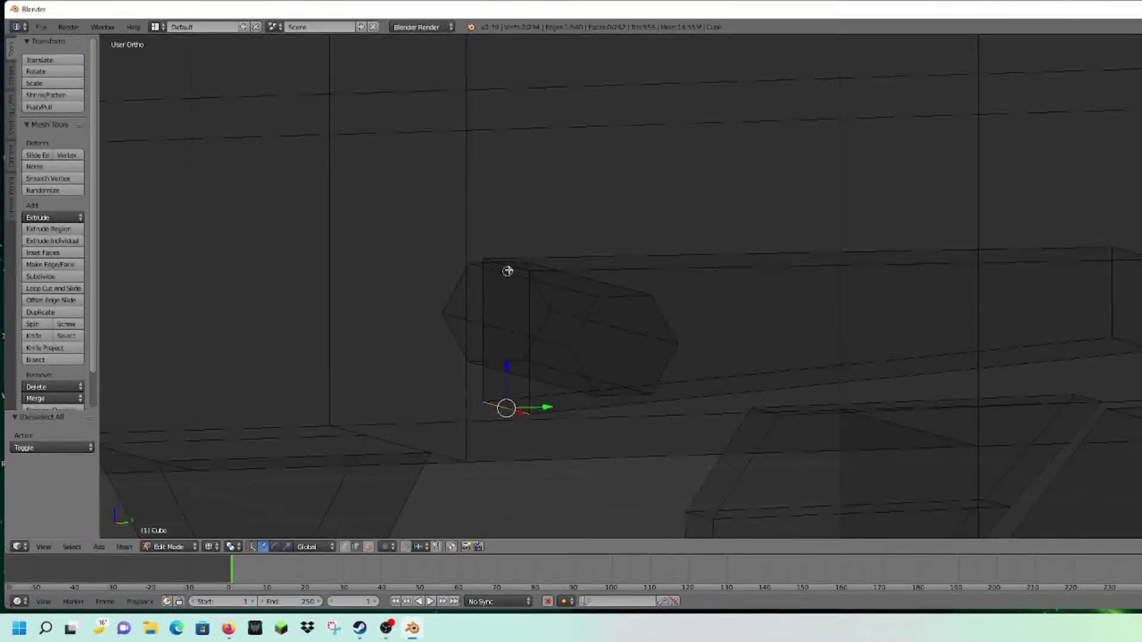
pyautogui.moveTo(553, 247); pyautogui.dragTo(559, 225, button='middle')
pyautogui.press('c')
pyautogui.click(546, 242)
pyautogui.rightClick(551, 245)
pyautogui.press('KP_3')
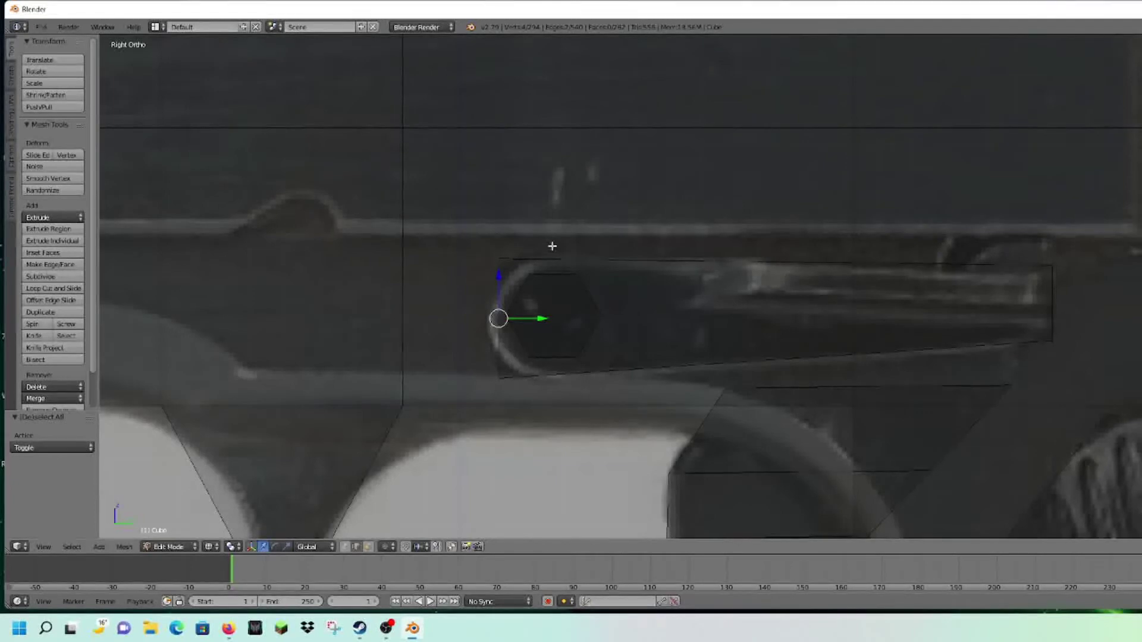
pyautogui.hotkey('ctrl', 'b')
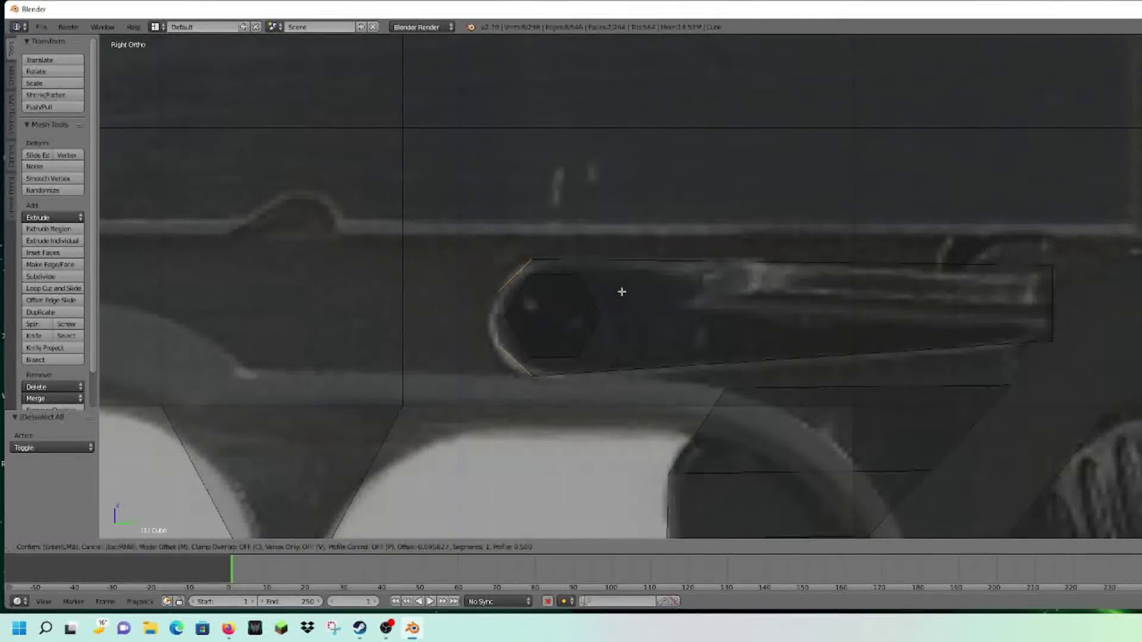
pyautogui.click(620, 291)
pyautogui.moveTo(564, 317); pyautogui.dragTo(555, 313)
pyautogui.press('a')
pyautogui.press('z')
pyautogui.press('z')
pyautogui.keyDown('shift'); pyautogui.moveTo(816, 324); pyautogui.dragTo(660, 275, button='middle'); pyautogui.keyUp('shift')
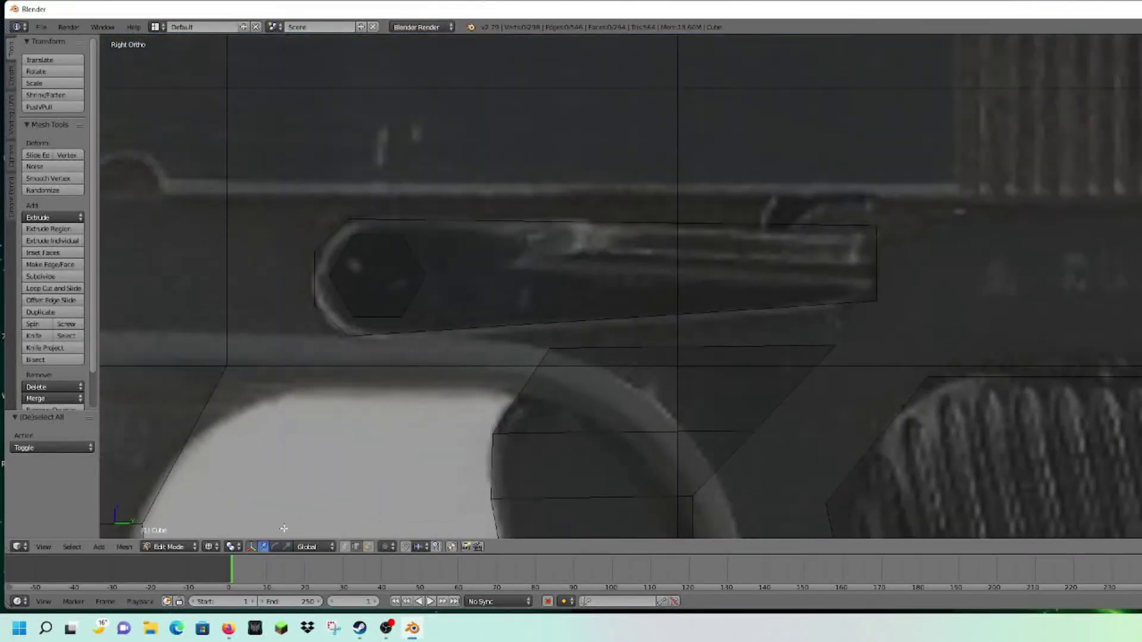
pyautogui.hotkey('ctrl', 'r')
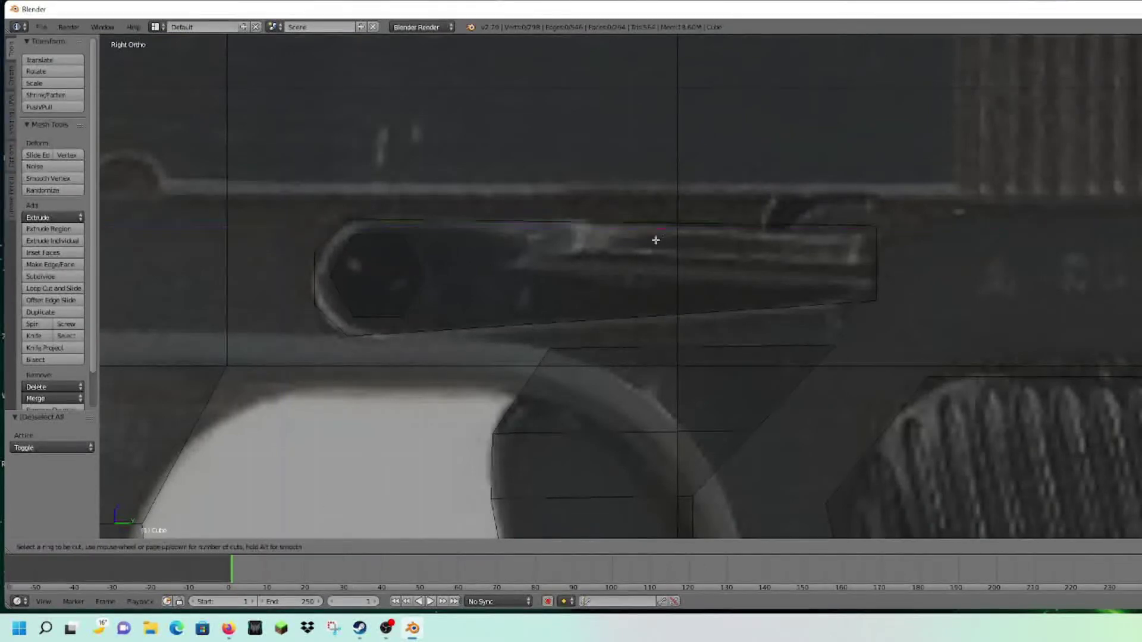
pyautogui.moveTo(599, 336); pyautogui.dragTo(589, 199, button='middle')
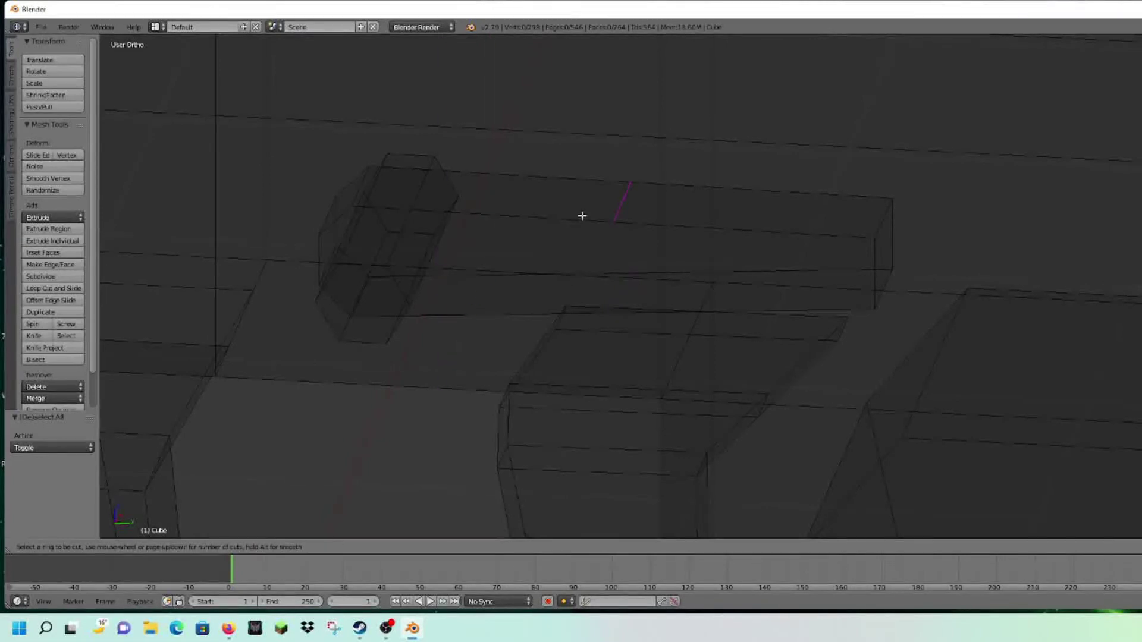
pyautogui.rightClick(619, 165)
# Select the whole linked lever block and move it along X onto the side of the pistol frame
pyautogui.moveTo(676, 208); pyautogui.dragTo(691, 273, button='middle')
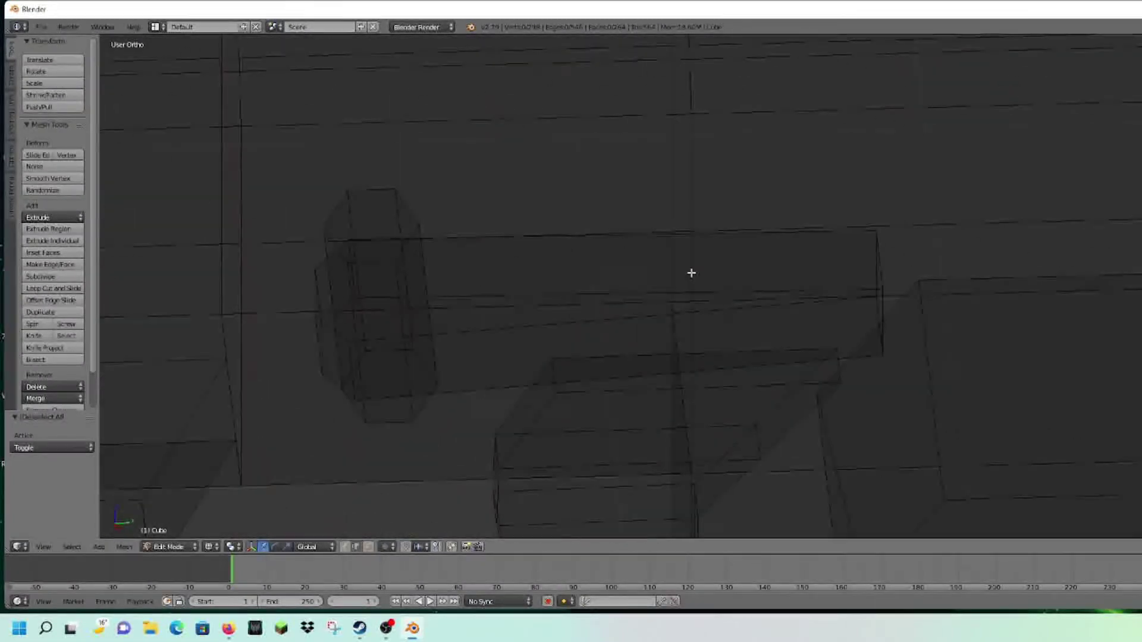
pyautogui.moveTo(810, 306)
pyautogui.mouseDown(button='middle')
pyautogui.moveTo(854, 276)
pyautogui.moveTo(734, 313)
pyautogui.moveTo(802, 293)
pyautogui.moveTo(648, 277)
pyautogui.mouseUp(button='middle')
pyautogui.press('l')
pyautogui.press('z')
pyautogui.moveTo(607, 243); pyautogui.dragTo(600, 242)
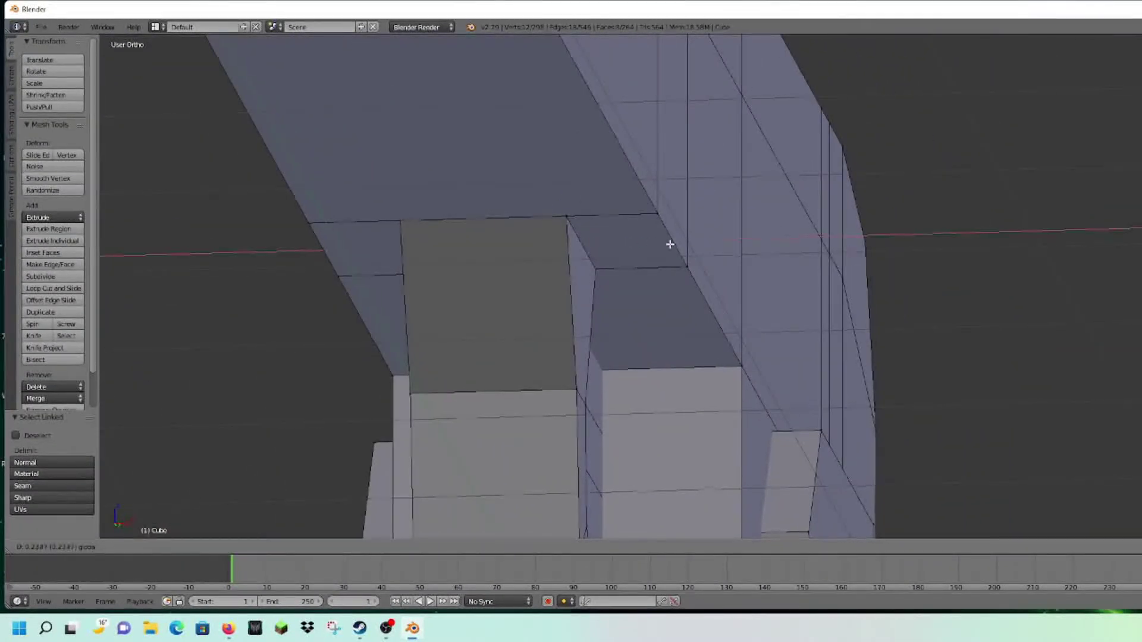
pyautogui.moveTo(694, 245); pyautogui.dragTo(723, 244)
pyautogui.press('a')
pyautogui.moveTo(863, 249); pyautogui.dragTo(739, 301, button='middle')
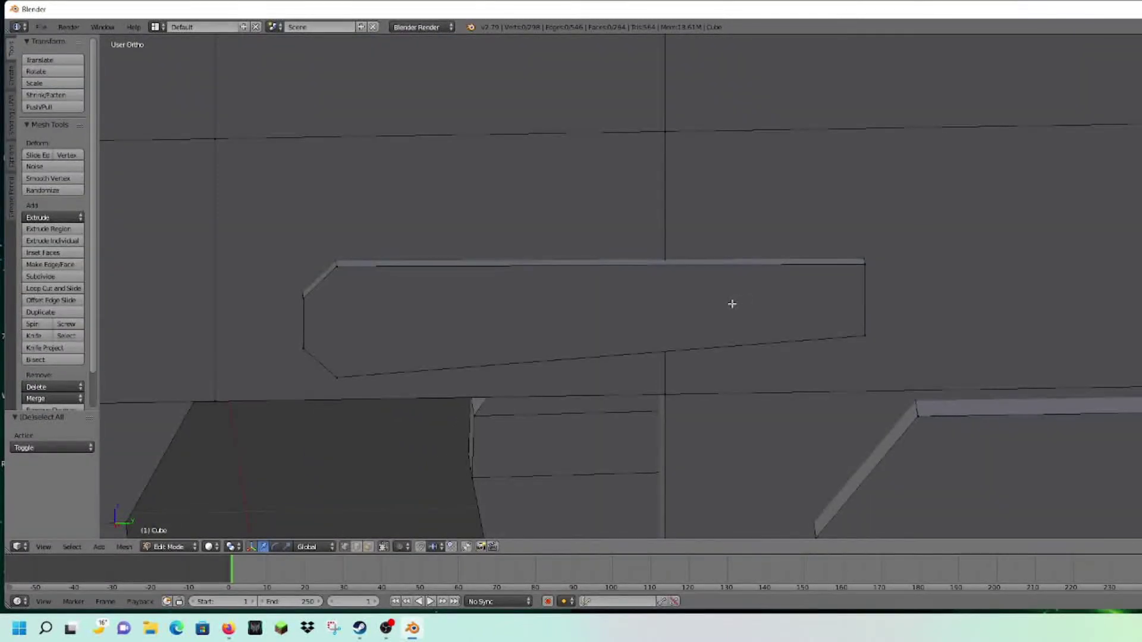
pyautogui.press('KP_3')
pyautogui.hotkey('ctrl', 'r')
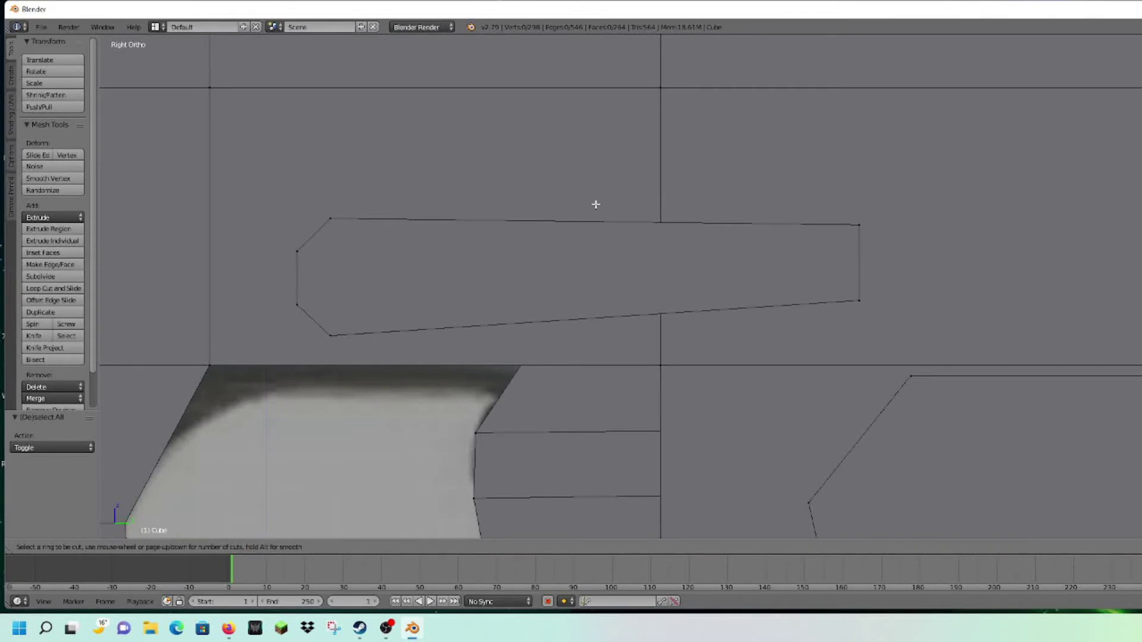
pyautogui.press('Escape')
# Examine the lever block's shape and placement in wireframe and solid view against the reference
pyautogui.moveTo(599, 240); pyautogui.dragTo(545, 281, button='middle')
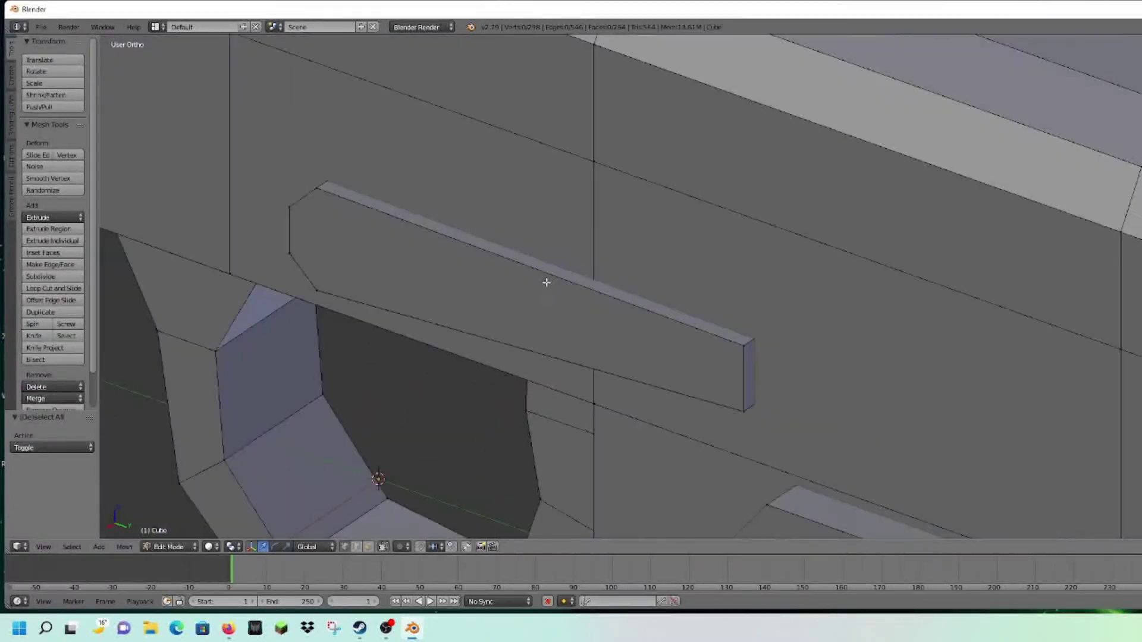
pyautogui.press('z')
pyautogui.moveTo(641, 296); pyautogui.dragTo(601, 297, button='middle')
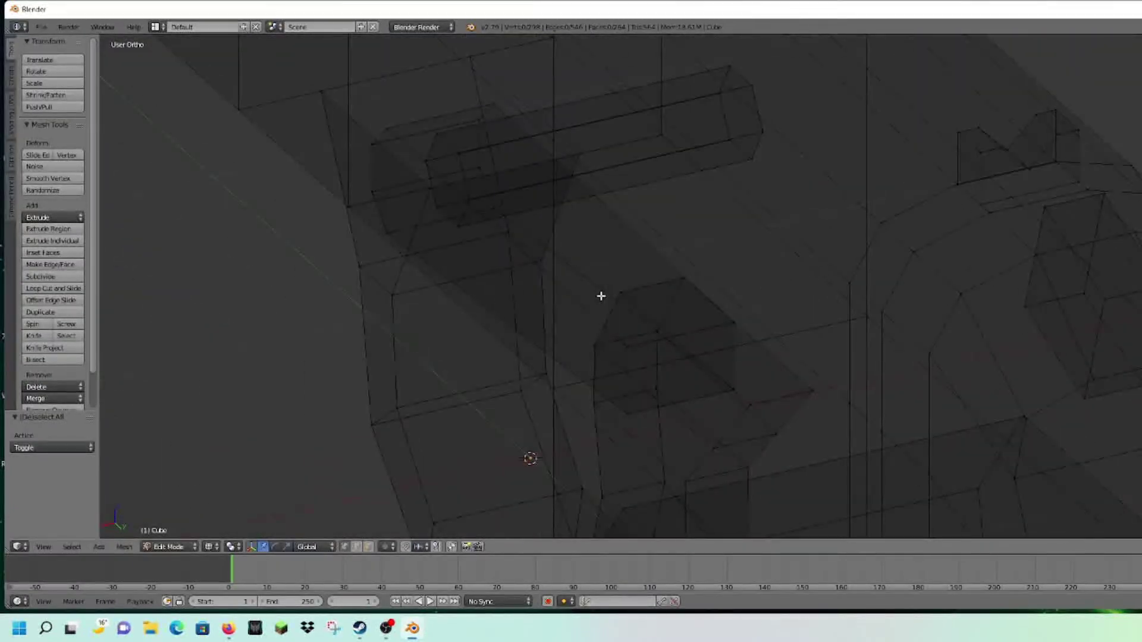
pyautogui.press('KP_3')
pyautogui.press('z')
pyautogui.press('z')
pyautogui.press('a')
pyautogui.scroll(-9, 601, 296)
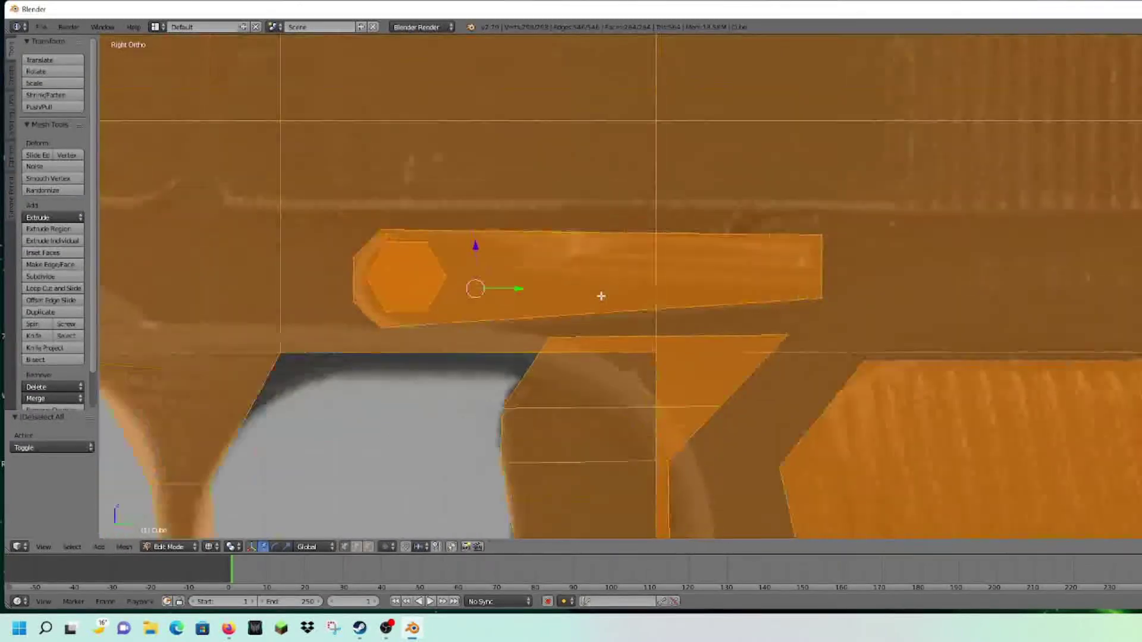
pyautogui.press('a')
pyautogui.press('z')
pyautogui.press('z')
pyautogui.press('z')
# Compare the whole pistol with the side-view reference in Object Mode, in solid and wireframe display
pyautogui.press('Tab')
pyautogui.moveTo(600, 296)
pyautogui.mouseDown(button='middle')
pyautogui.moveTo(765, 324)
pyautogui.moveTo(755, 309)
pyautogui.moveTo(133, 327)
pyautogui.mouseUp(button='middle')
pyautogui.press('KP_3')
pyautogui.press('z')
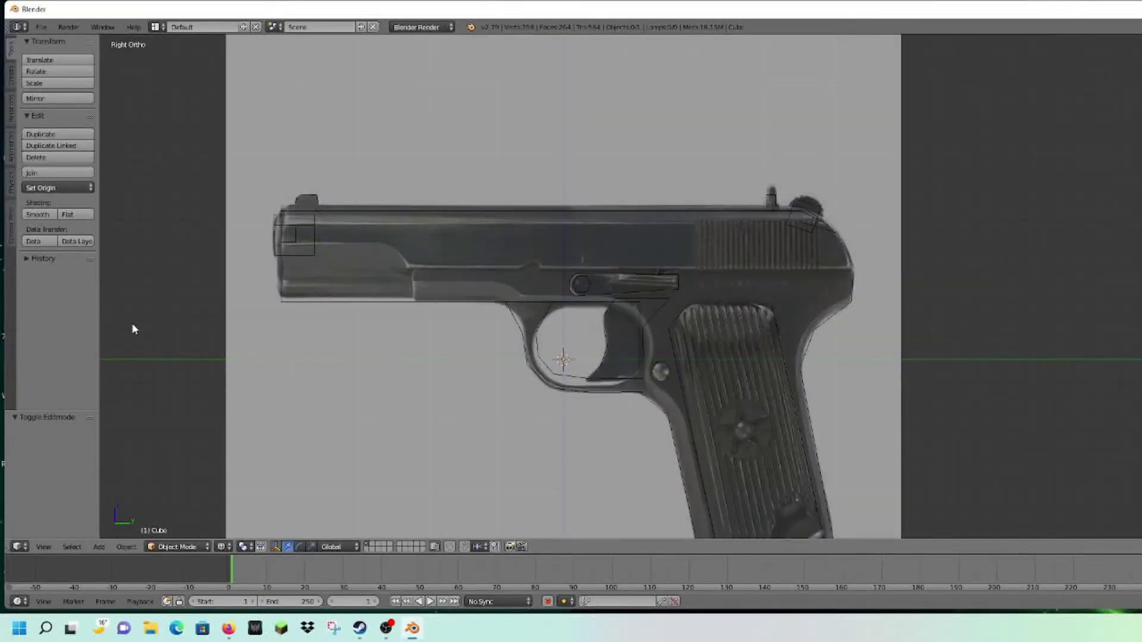
pyautogui.scroll(1, 297, 262)
pyautogui.scroll(2, 296, 263)
pyautogui.keyDown('shift'); pyautogui.moveTo(461, 275); pyautogui.dragTo(526, 201, button='middle'); pyautogui.keyUp('shift')
pyautogui.scroll(-6, 526, 201)
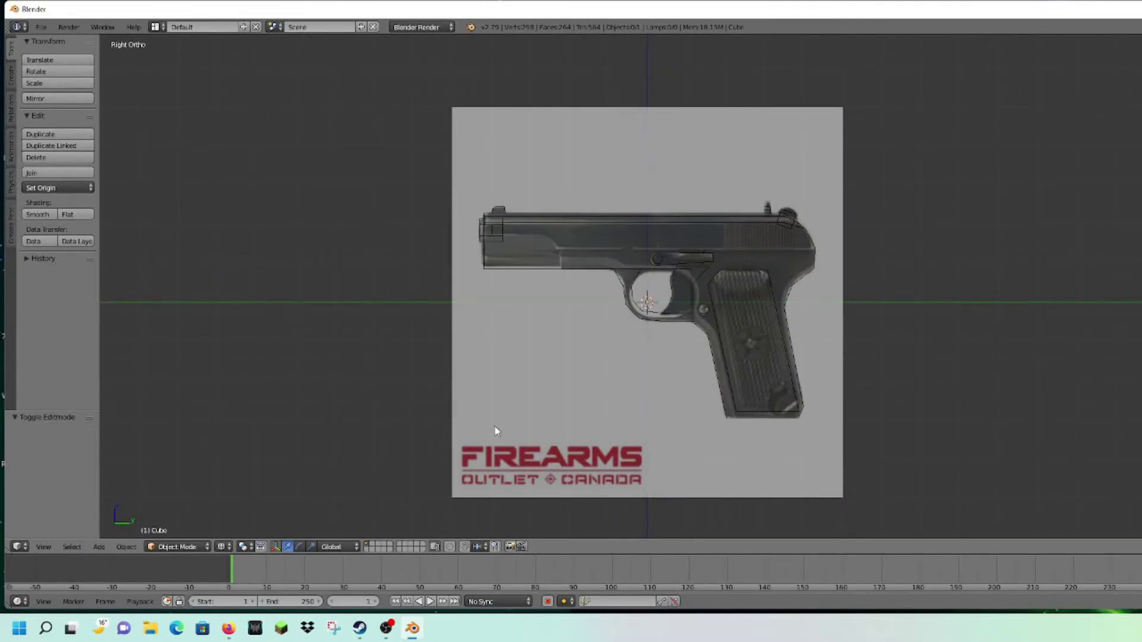
pyautogui.keyDown('shift'); pyautogui.moveTo(632, 248); pyautogui.dragTo(600, 287, button='middle'); pyautogui.keyUp('shift')
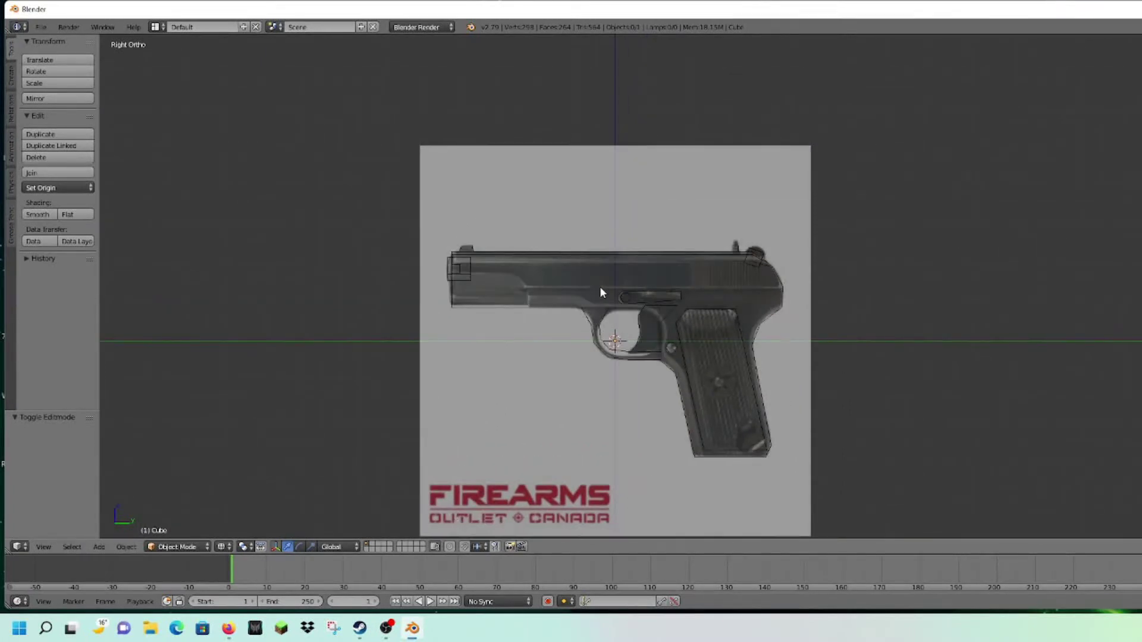
pyautogui.scroll(7, 600, 288)
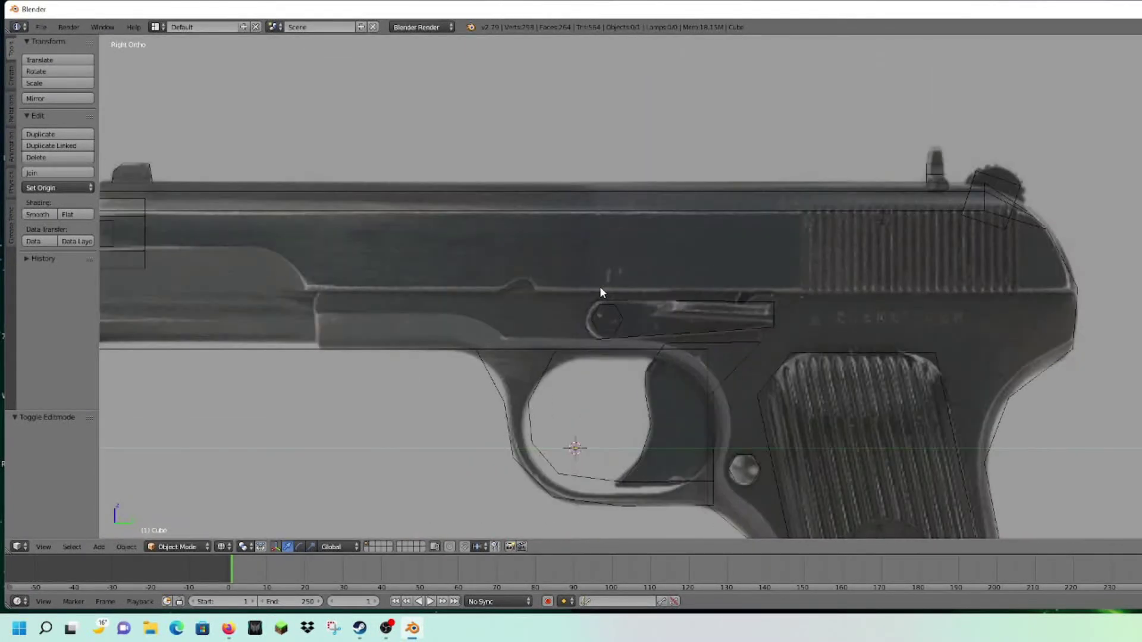
pyautogui.scroll(-6, 600, 286)
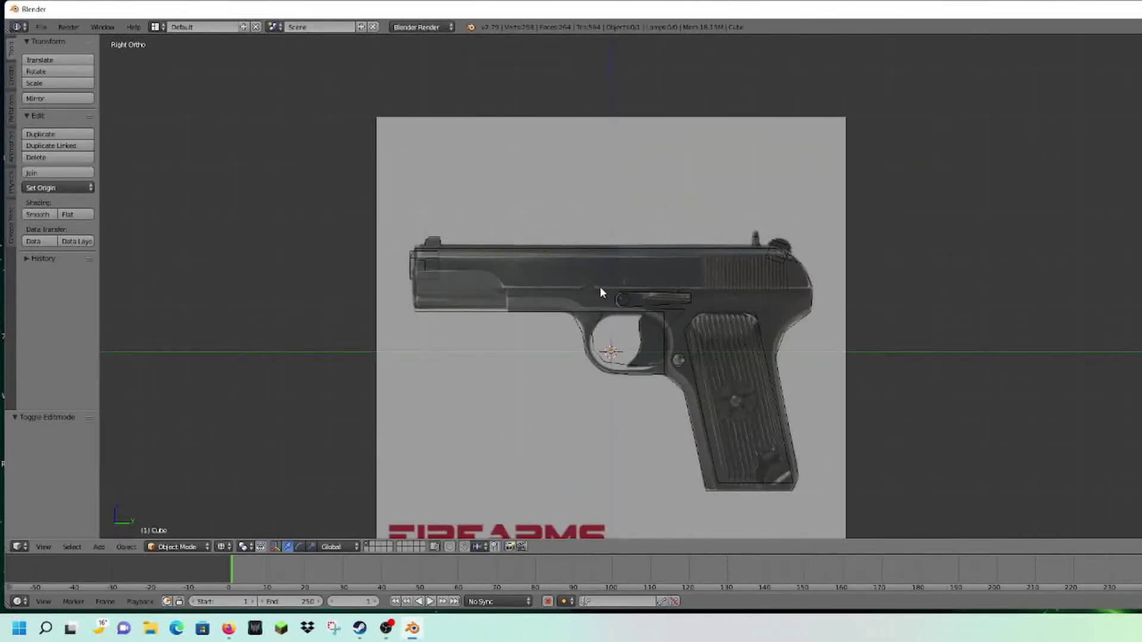
# Examine the grip and its lower end against the reference image
pyautogui.keyDown('shift'); pyautogui.moveTo(814, 421); pyautogui.dragTo(684, 292, button='middle'); pyautogui.keyUp('shift')
pyautogui.scroll(4, 740, 239)
pyautogui.click(100, 547)
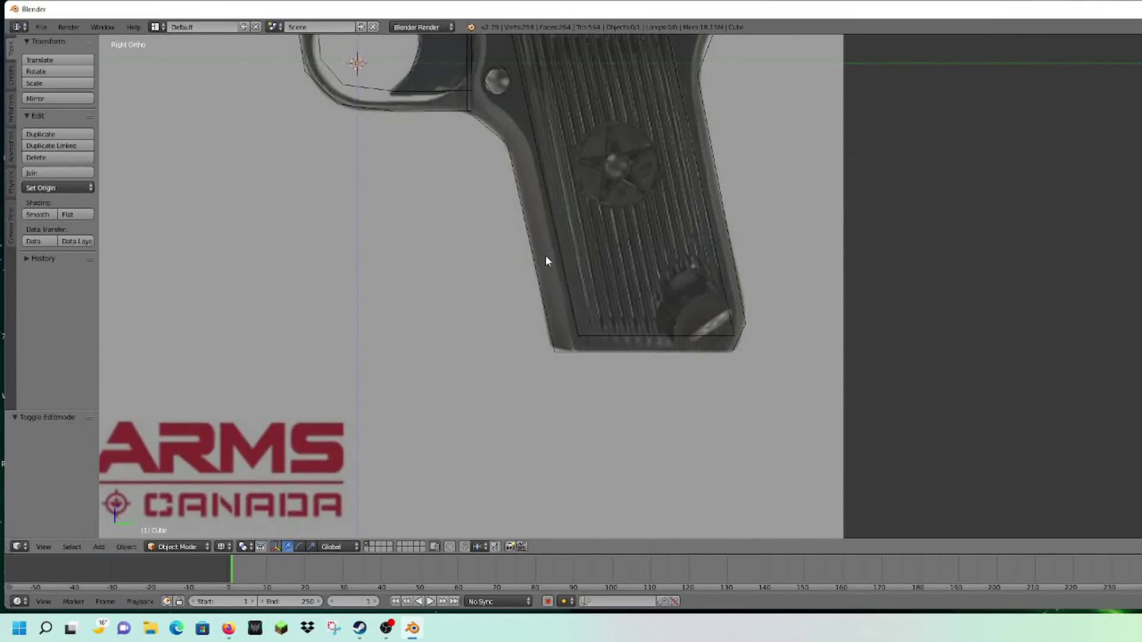
pyautogui.scroll(-5, 552, 261)
pyautogui.press('Tab')
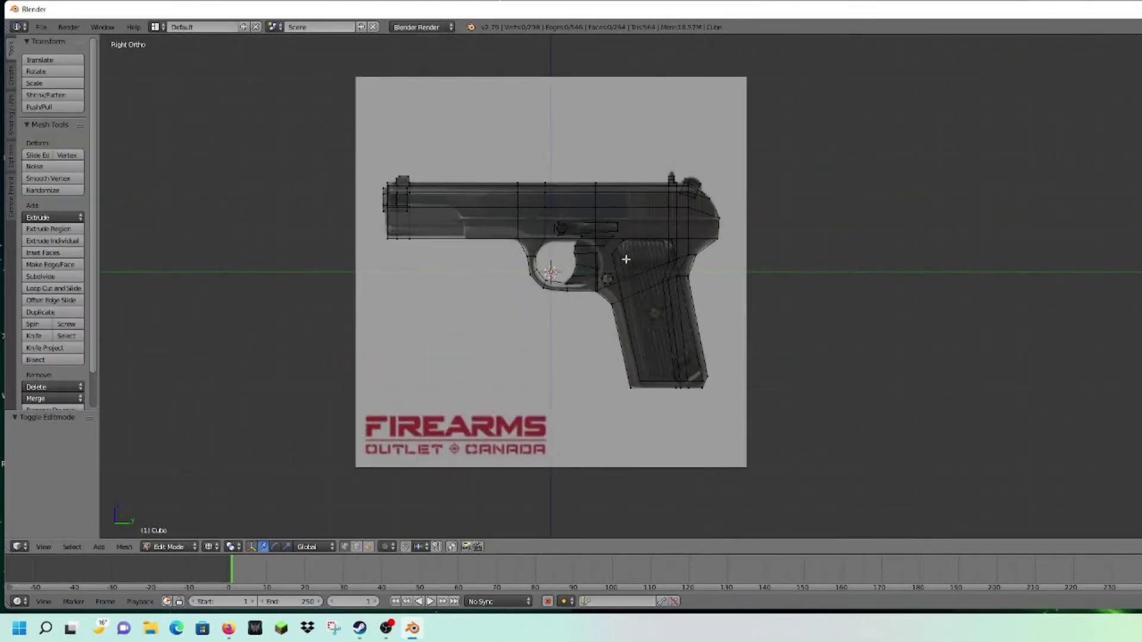
pyautogui.scroll(5, 619, 244)
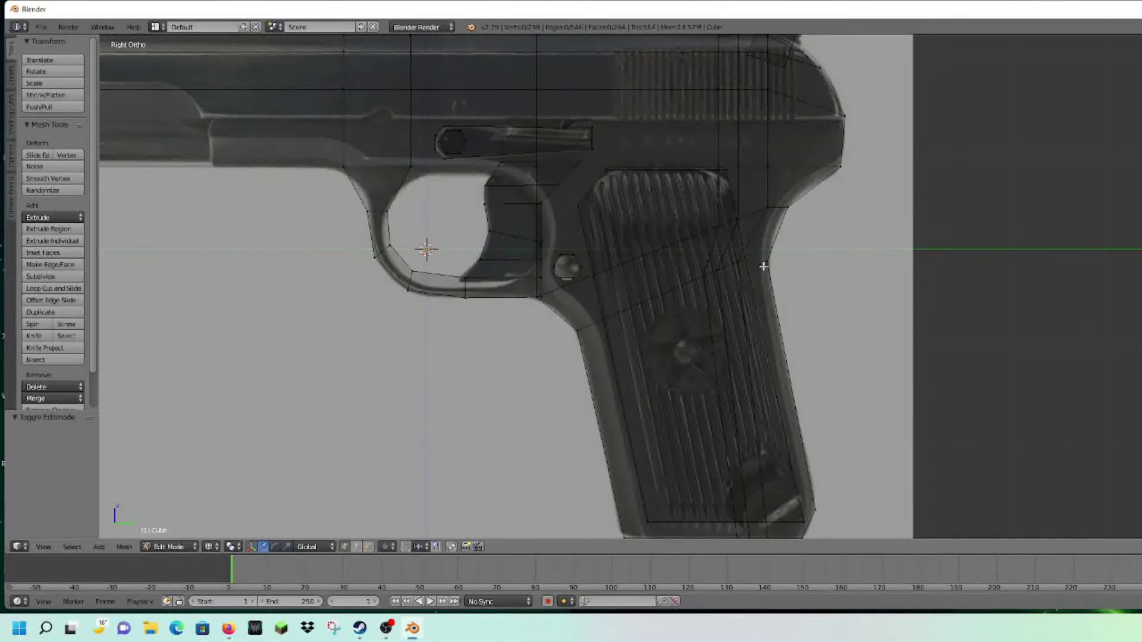
pyautogui.press('Tab')
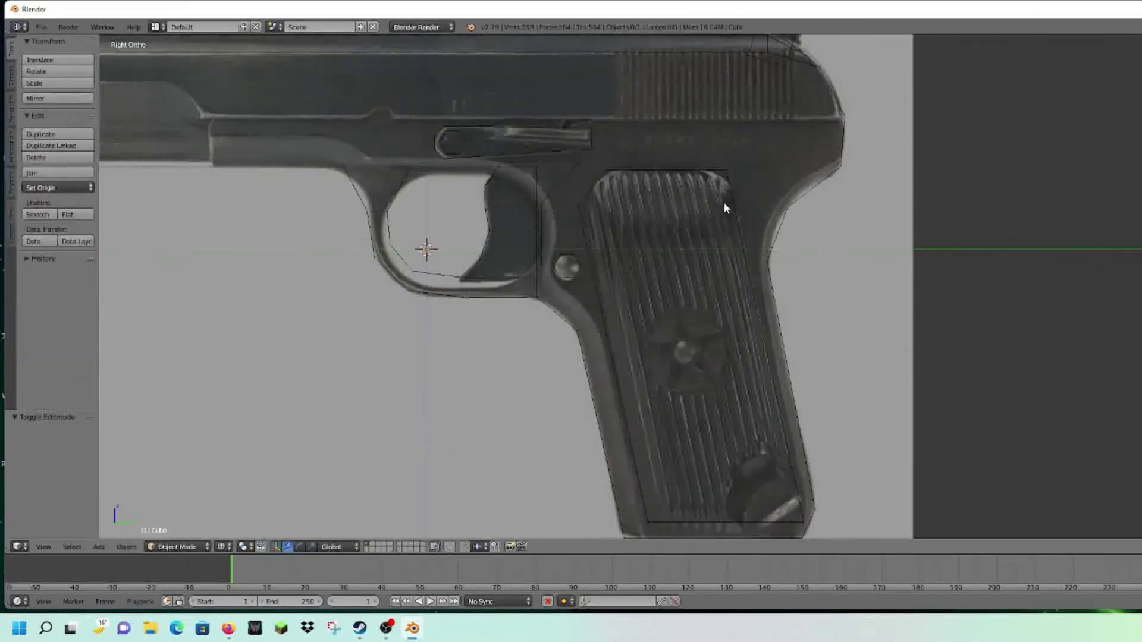
# Add a separate cube in Object Mode and move it down along Z and 2.924 along Y to the grip's base
pyautogui.click(101, 546)
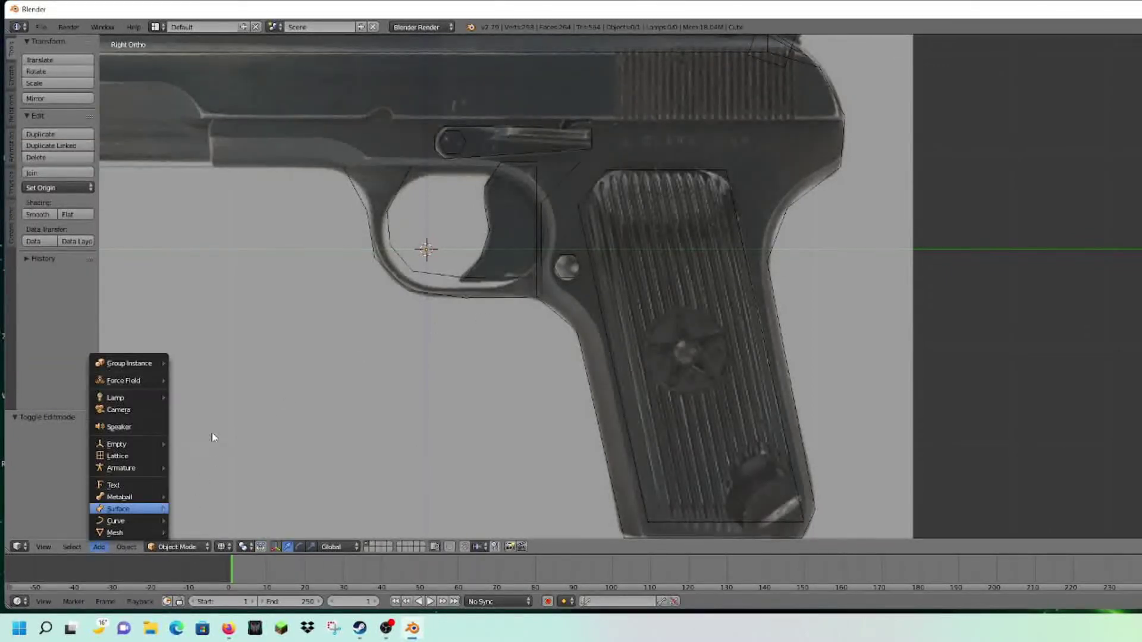
pyautogui.moveTo(111, 534)
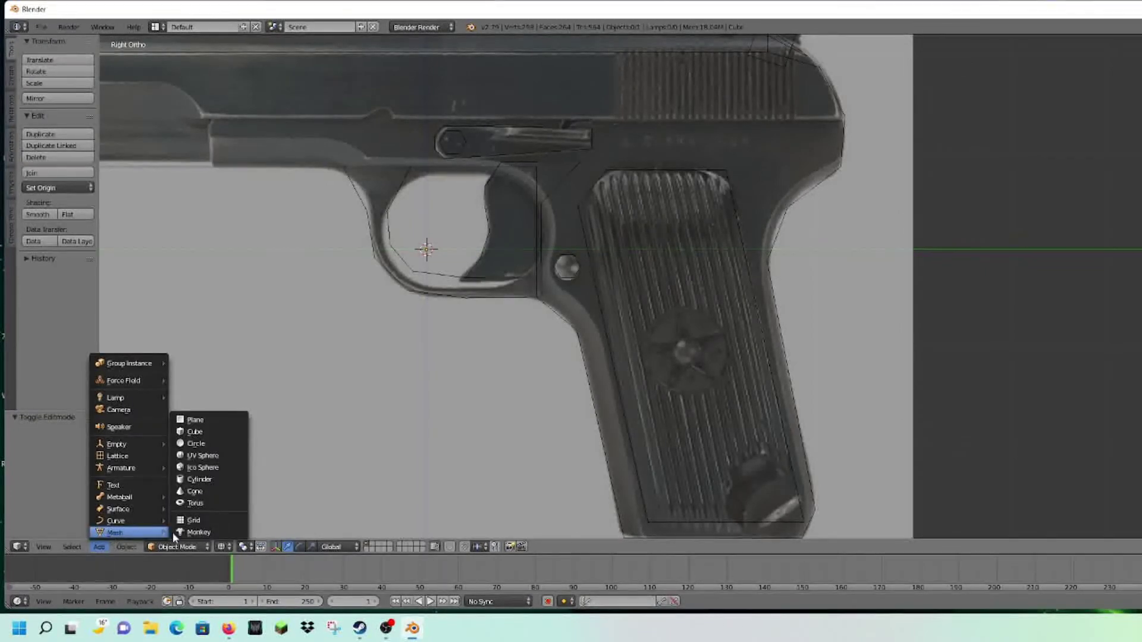
pyautogui.click(194, 431)
pyautogui.scroll(-6, 582, 292)
pyautogui.keyDown('shift'); pyautogui.moveTo(695, 325); pyautogui.dragTo(684, 275, button='middle'); pyautogui.keyUp('shift')
pyautogui.scroll(-1, 684, 275)
pyautogui.moveTo(568, 202); pyautogui.dragTo(570, 281)
pyautogui.scroll(5, 630, 308)
pyautogui.moveTo(514, 379); pyautogui.dragTo(701, 388)
# Scale the separate cube down to roughly the grip's width and raise it into the grip's lower end
pyautogui.press('s')
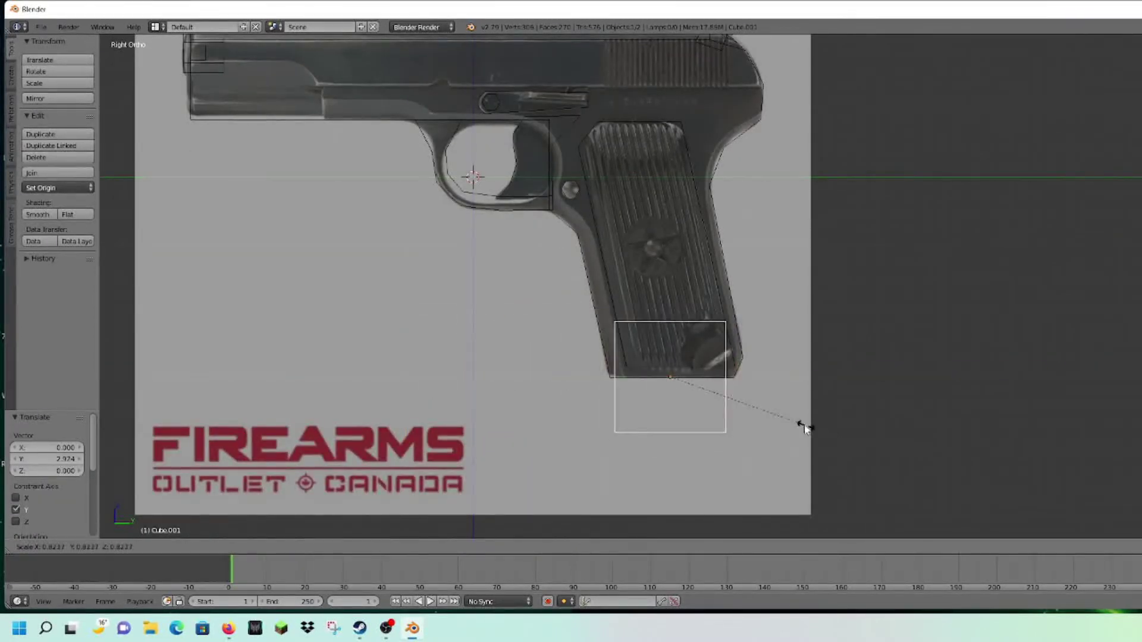
pyautogui.click(791, 422)
pyautogui.moveTo(718, 381); pyautogui.dragTo(724, 382)
pyautogui.moveTo(672, 331); pyautogui.dragTo(695, 288)
# In Edit Mode, select the separate cube's top vertices and raise them 2.752 along Z above the grip panel
pyautogui.press('Tab')
pyautogui.scroll(1, 741, 310)
pyautogui.scroll(2, 740, 309)
pyautogui.press('a')
pyautogui.press('c')
pyautogui.moveTo(617, 285); pyautogui.dragTo(841, 281)
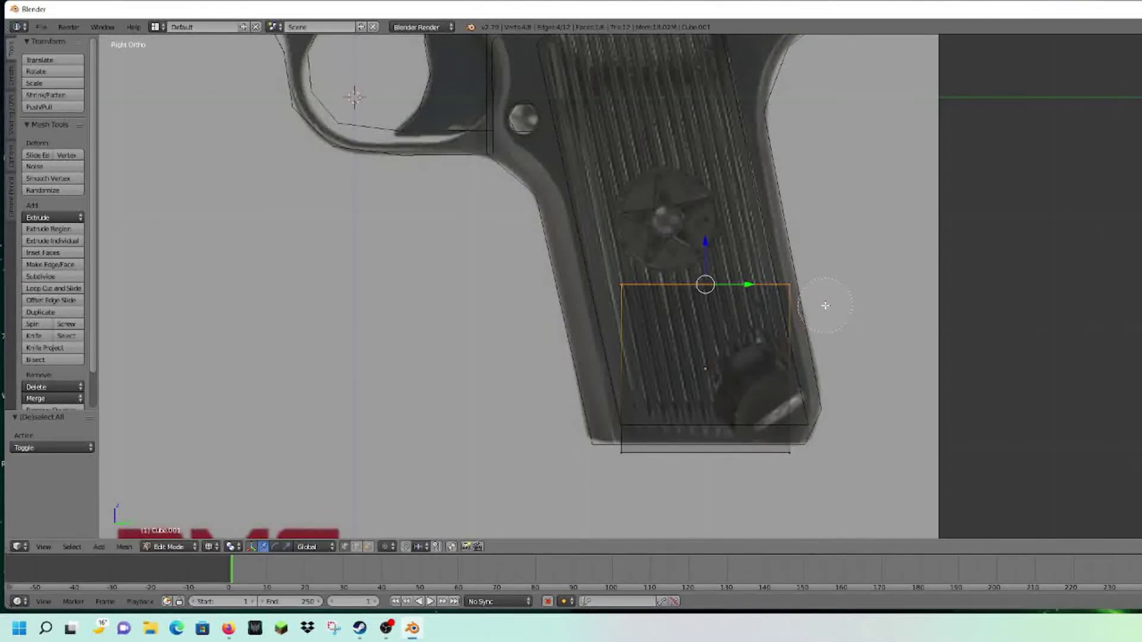
pyautogui.rightClick(826, 305)
pyautogui.keyDown('shift'); pyautogui.moveTo(815, 275); pyautogui.dragTo(831, 416, button='middle'); pyautogui.keyUp('shift')
pyautogui.press('g')
pyautogui.press('z')
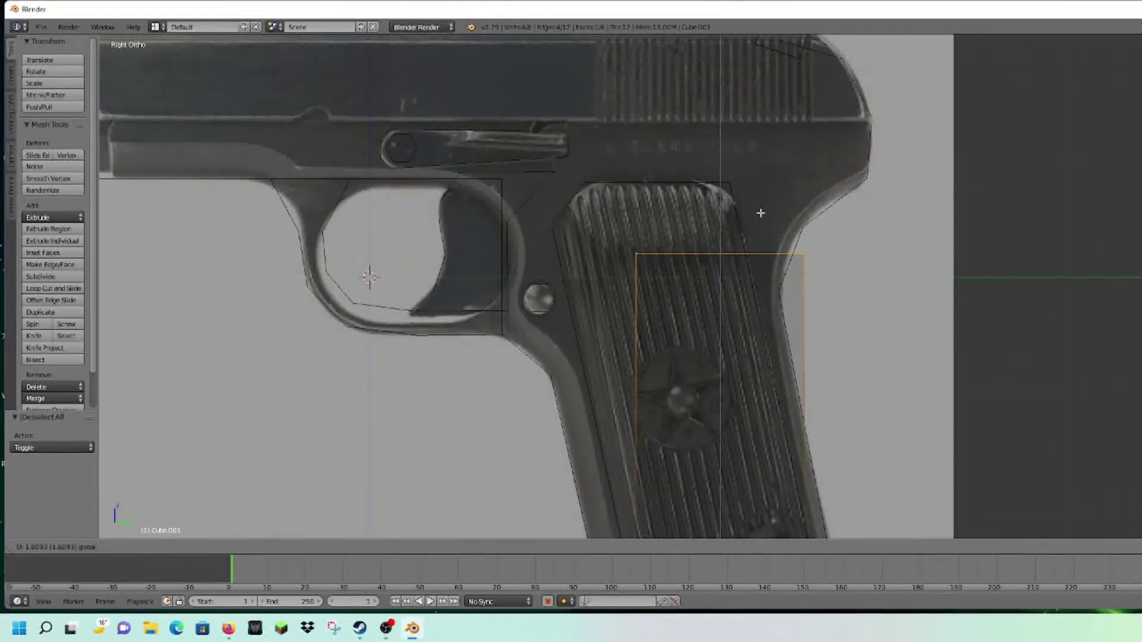
pyautogui.click(756, 104)
# Raise the block's top vertices slightly and shift them -0.951 along Y to follow the grip's slant
pyautogui.scroll(-5, 635, 284)
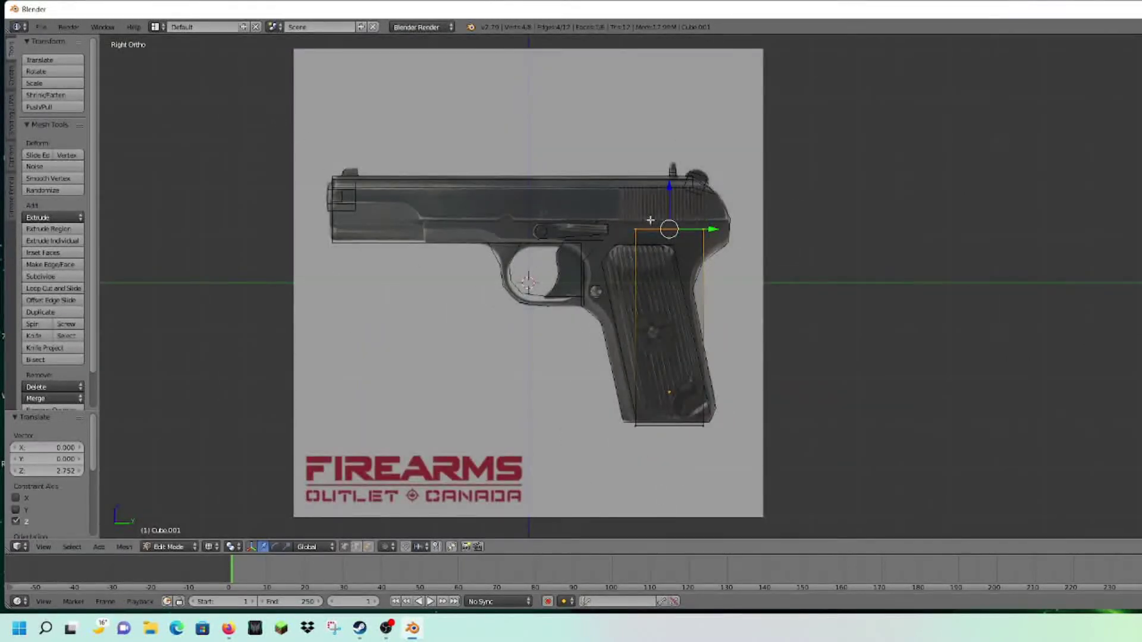
pyautogui.moveTo(666, 199)
pyautogui.mouseDown()
pyautogui.moveTo(665, 188)
pyautogui.moveTo(714, 193)
pyautogui.moveTo(664, 177)
pyautogui.mouseUp()
pyautogui.scroll(2, 735, 208)
pyautogui.moveTo(688, 270); pyautogui.dragTo(807, 217, button='middle')
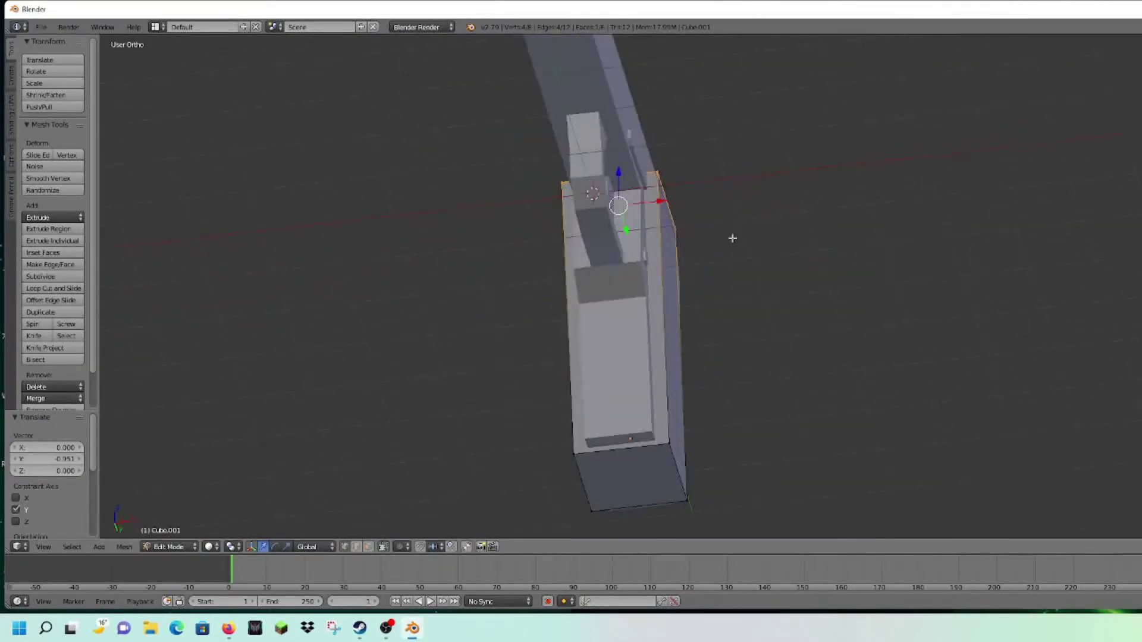
# Select the entire separate block, scale it narrower along X to fit inside the grip, and return to Object Mode with nothing selected
pyautogui.press('a')
pyautogui.press('l')
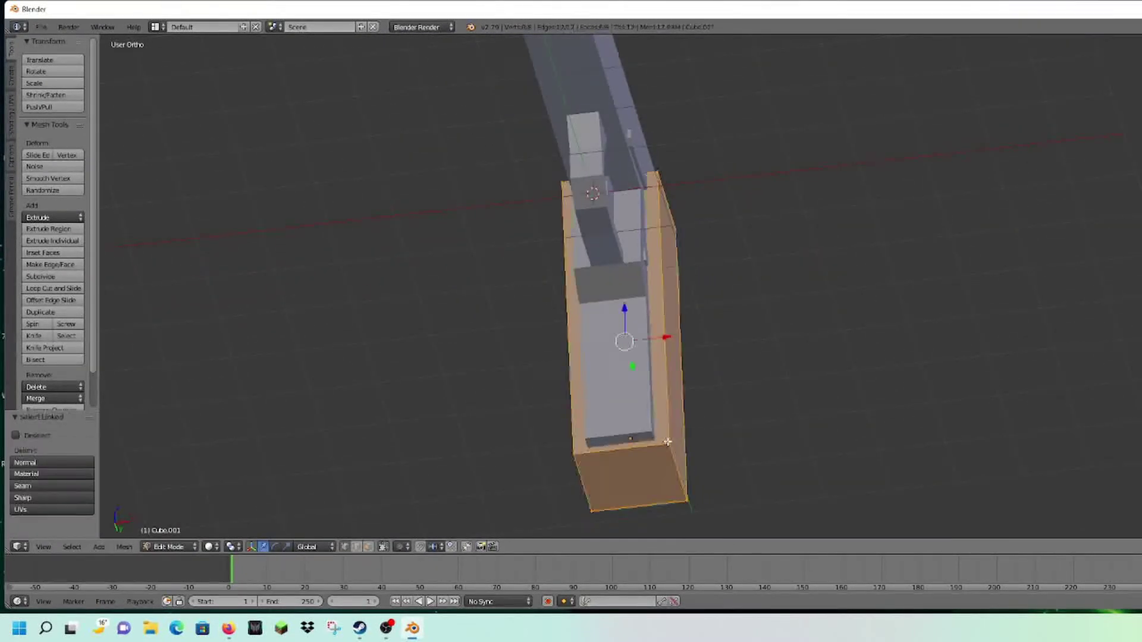
pyautogui.moveTo(761, 354); pyautogui.dragTo(785, 291, button='middle')
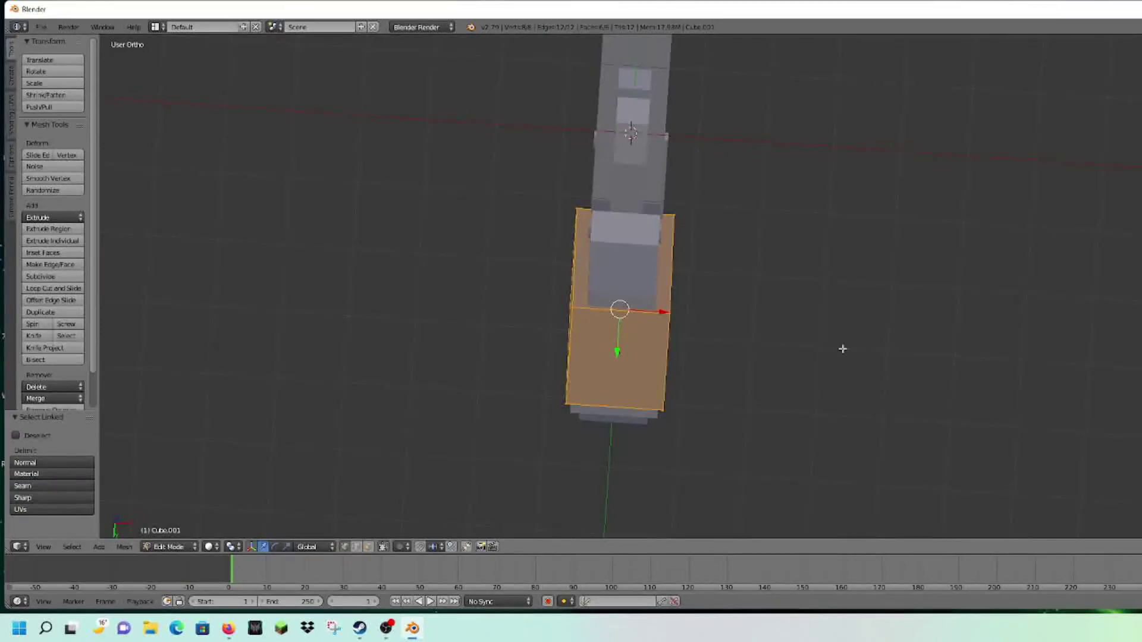
pyautogui.press('s')
pyautogui.press('x')
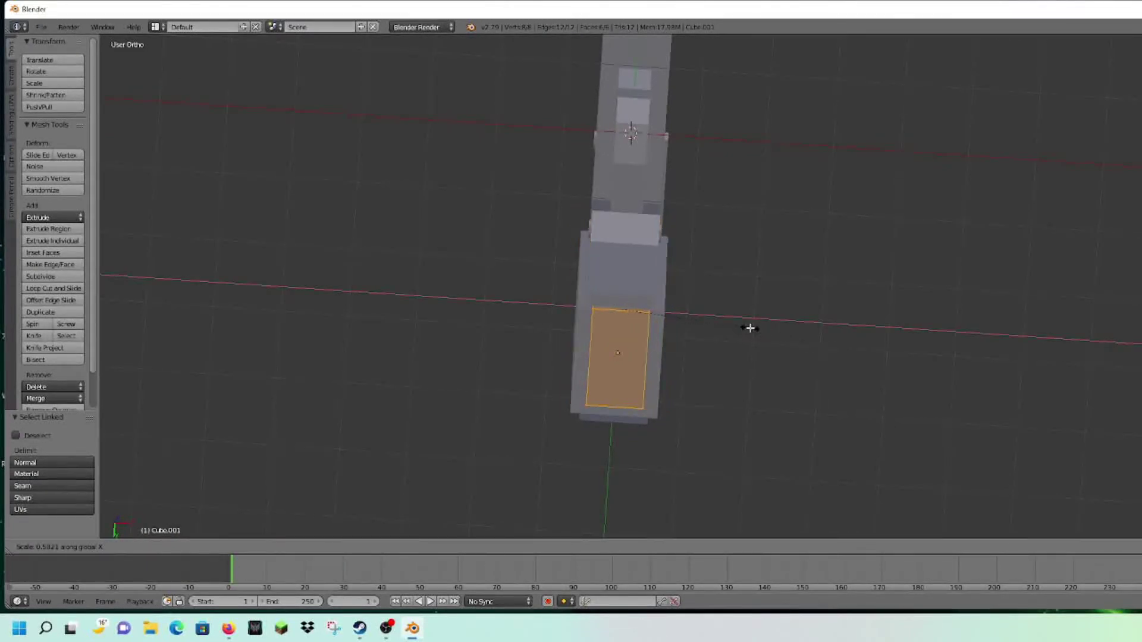
pyautogui.click(715, 317)
pyautogui.moveTo(769, 323); pyautogui.dragTo(1114, 428, button='middle')
pyautogui.press('Tab')
pyautogui.press('Tab')
pyautogui.press('Tab')
pyautogui.press('a')
# Check the grip block and the main pistol body against the side-view reference in the right orthographic view
pyautogui.moveTo(856, 359); pyautogui.dragTo(458, 409, button='middle')
pyautogui.press('KP_3')
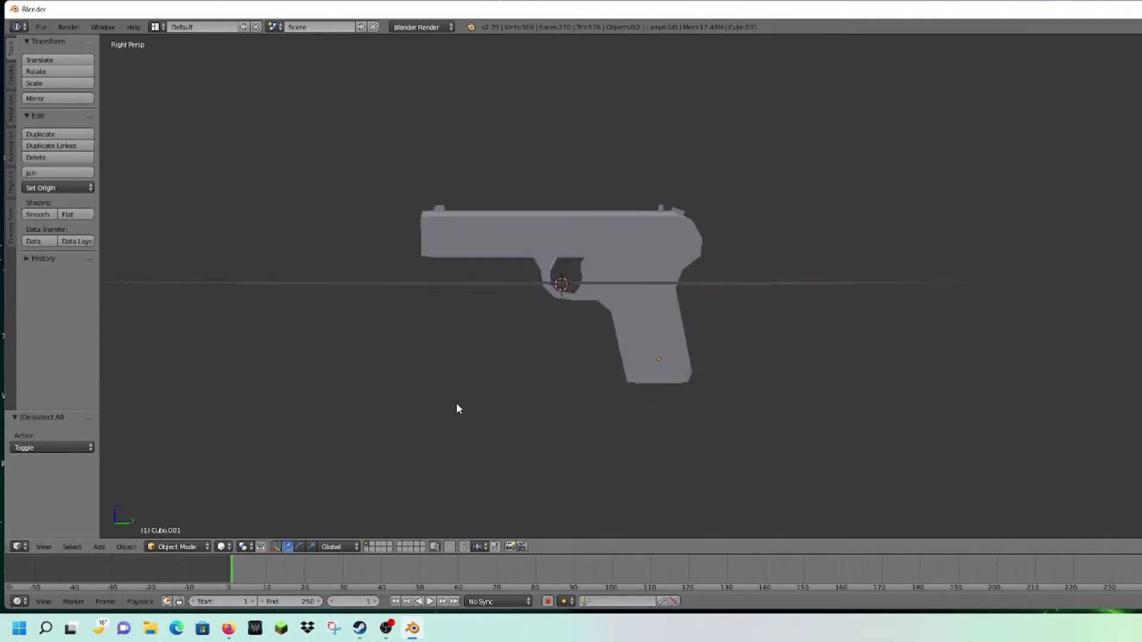
pyautogui.scroll(3, 455, 402)
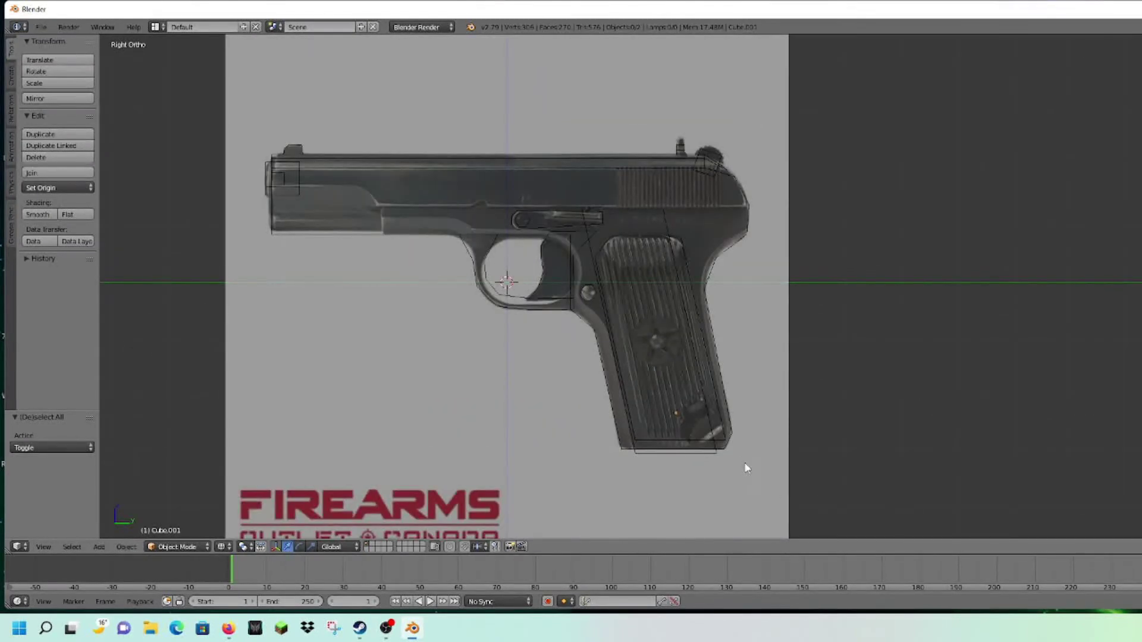
pyautogui.rightClick(716, 454)
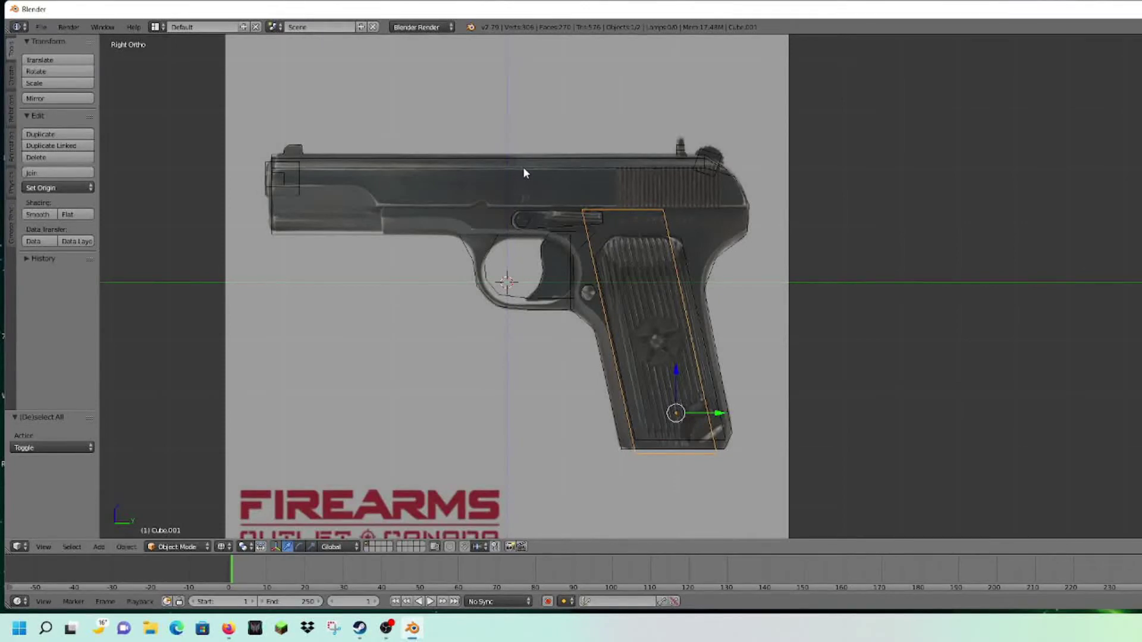
pyautogui.rightClick(544, 162)
pyautogui.scroll(3, 742, 324)
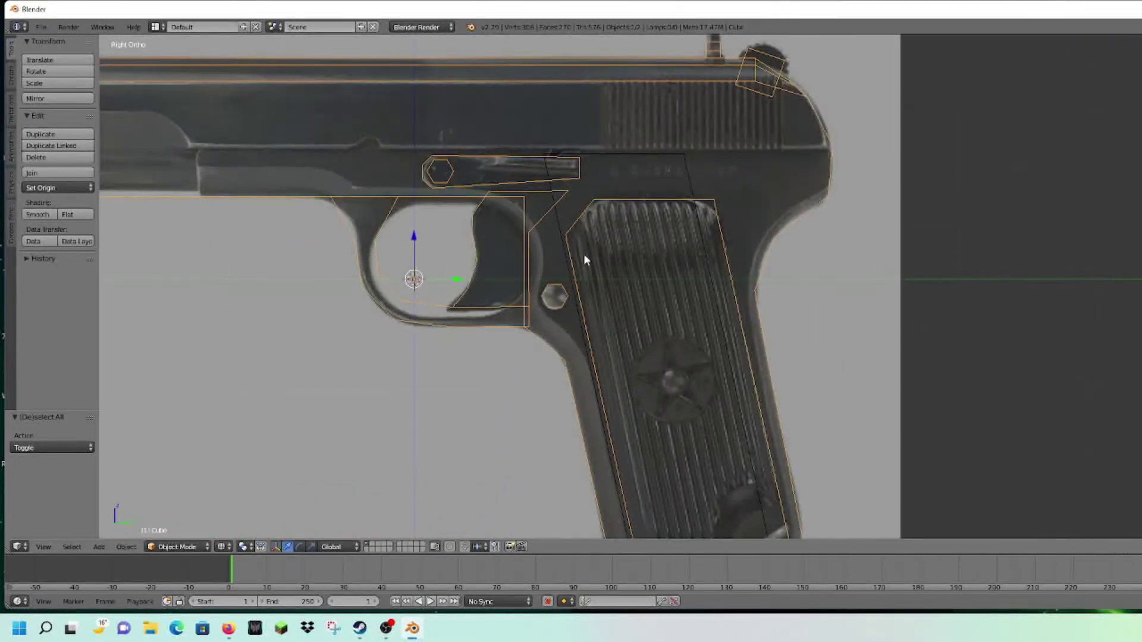
pyautogui.scroll(-2, 752, 321)
pyautogui.keyDown('shift'); pyautogui.moveTo(752, 321); pyautogui.dragTo(781, 310, button='middle'); pyautogui.keyUp('shift')
pyautogui.scroll(-3, 891, 381)
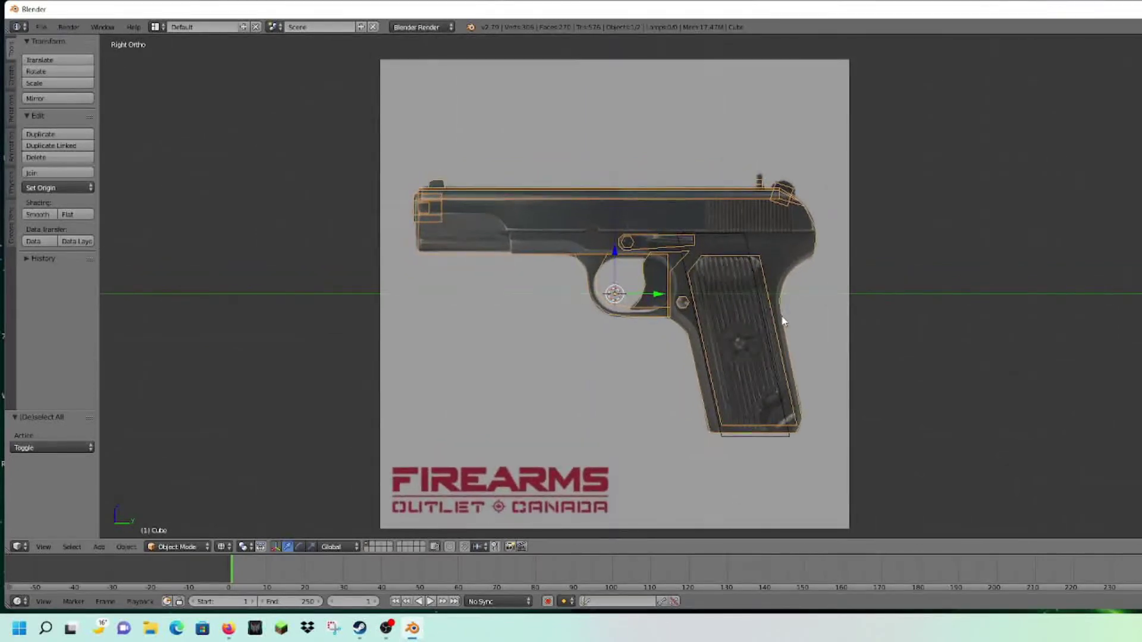
pyautogui.scroll(4, 783, 321)
pyautogui.scroll(-3, 783, 321)
pyautogui.press('Tab')
pyautogui.press('Tab')
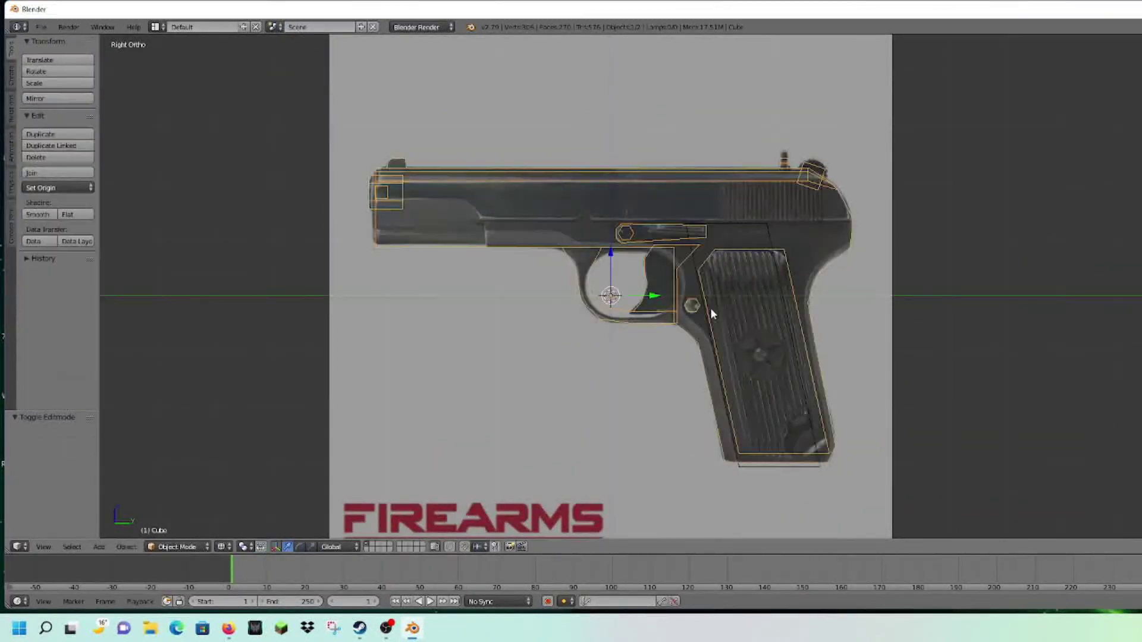
pyautogui.press('a')
pyautogui.keyDown('shift'); pyautogui.moveTo(676, 298); pyautogui.dragTo(673, 339, button='middle'); pyautogui.keyUp('shift')
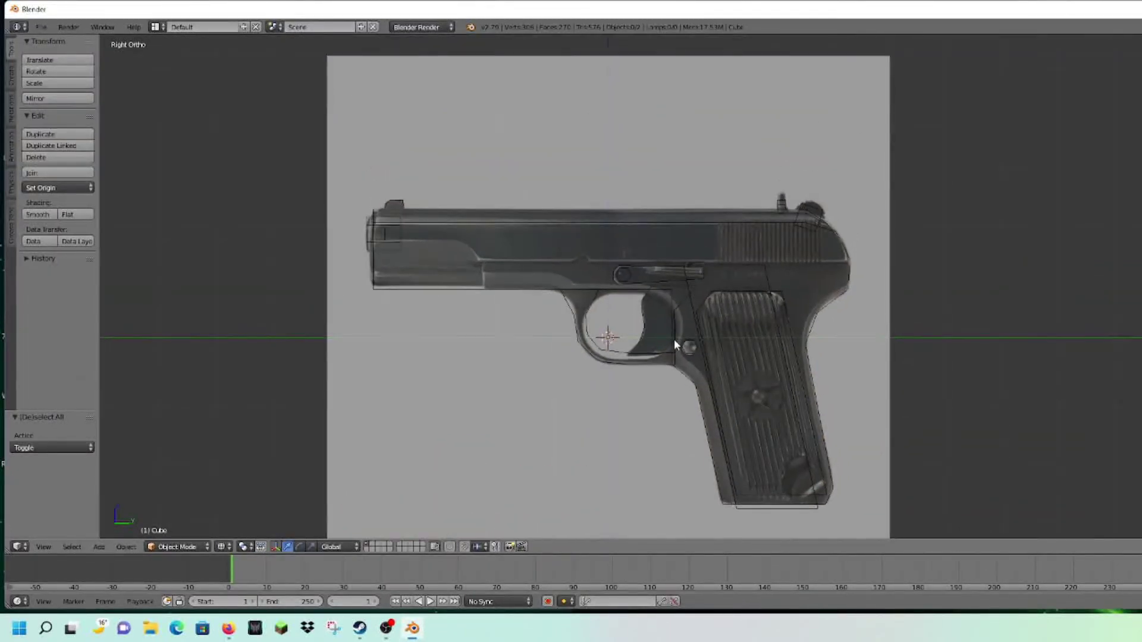
# Switch to Photoshop and create a new document 4 pixels wide and 2 pixels high with a white background
pyautogui.press('super+d')
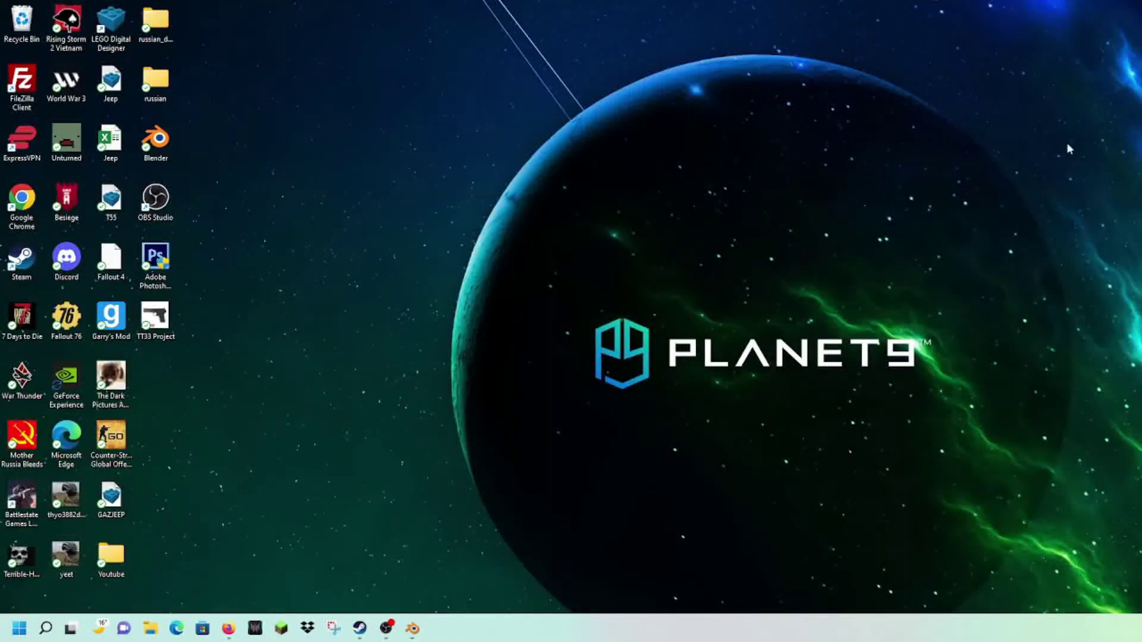
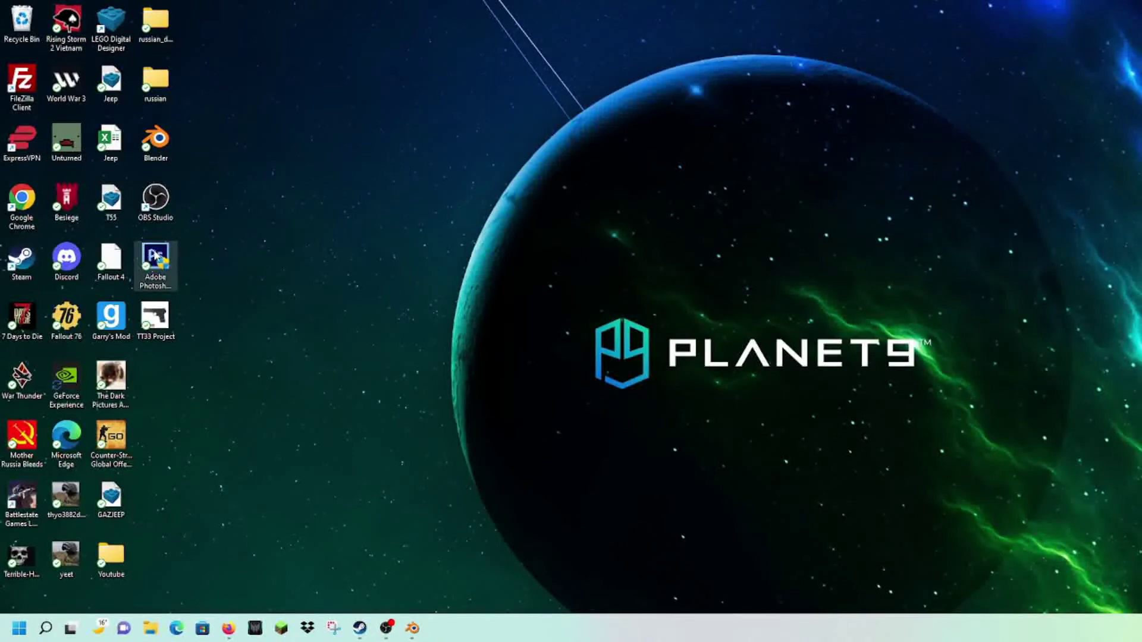
pyautogui.doubleClick(156, 255)
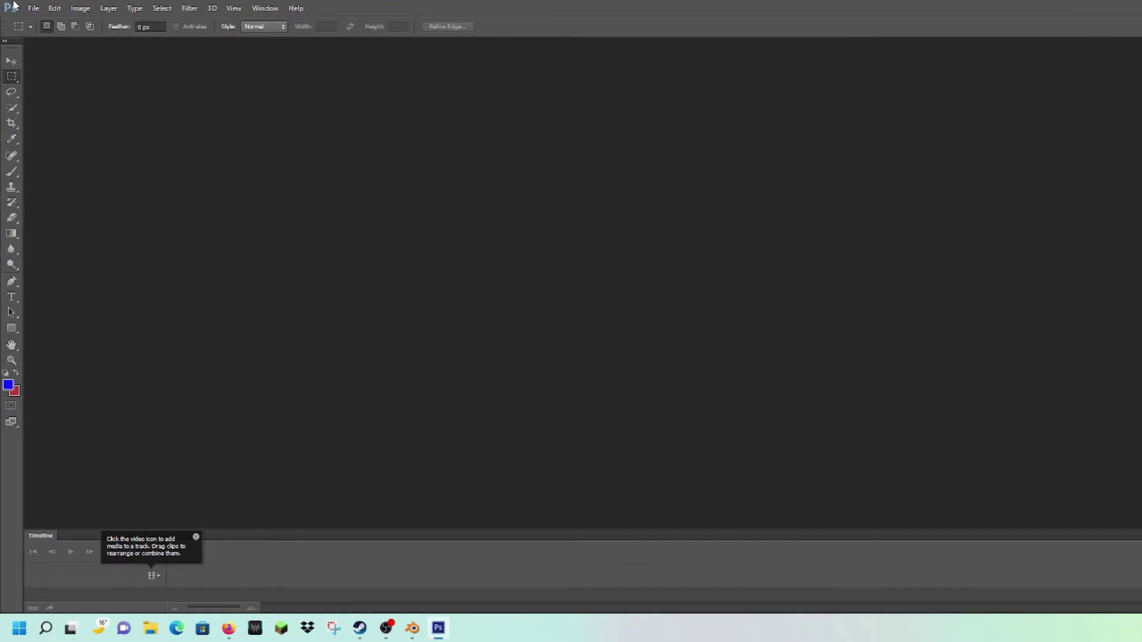
pyautogui.click(34, 8)
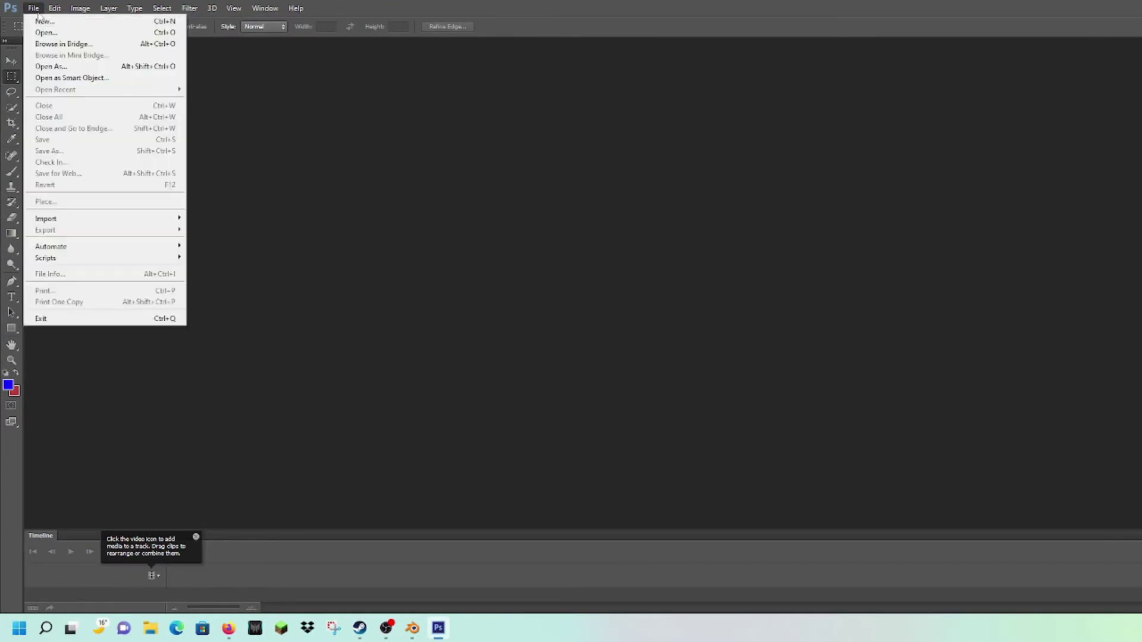
pyautogui.click(46, 21)
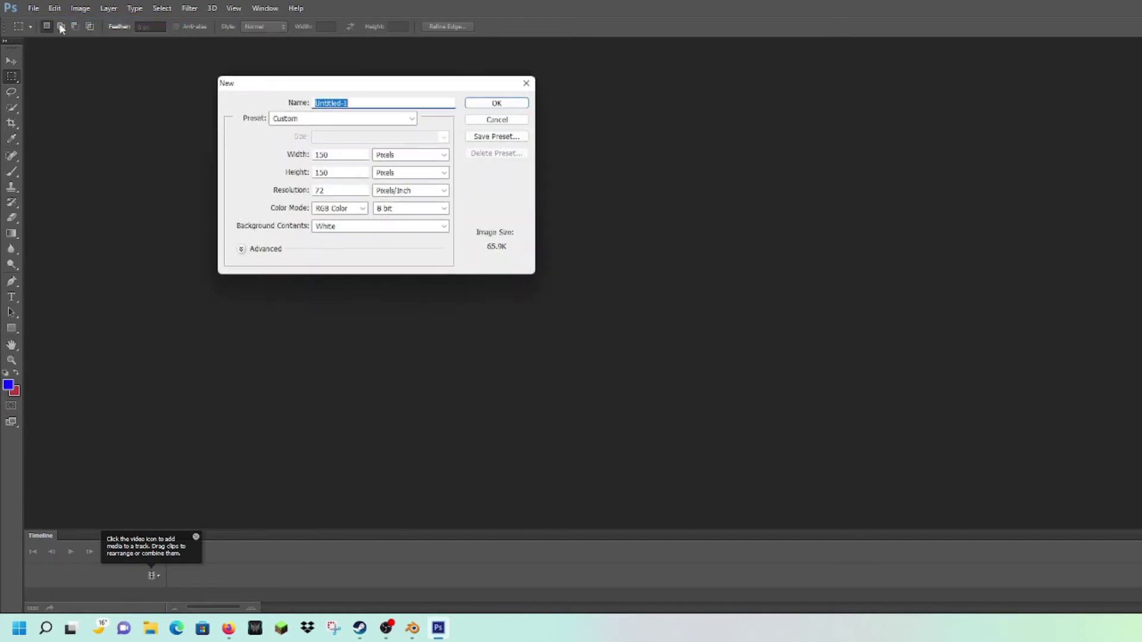
pyautogui.doubleClick(345, 155)
pyautogui.write('4')
pyautogui.doubleClick(335, 174)
pyautogui.write('2')
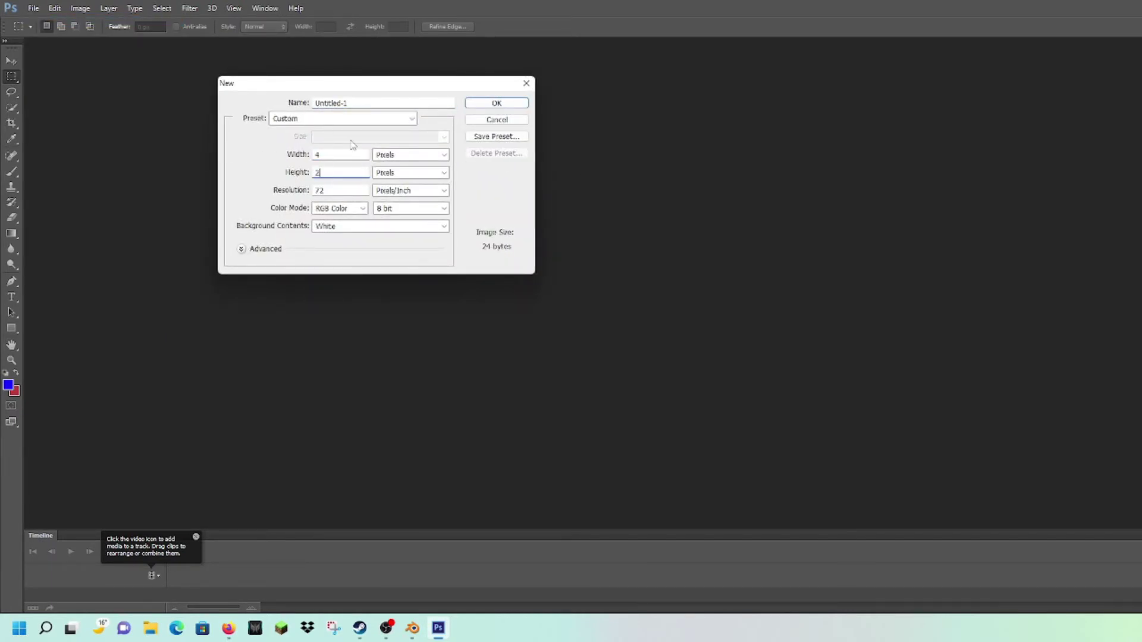
pyautogui.click(483, 107)
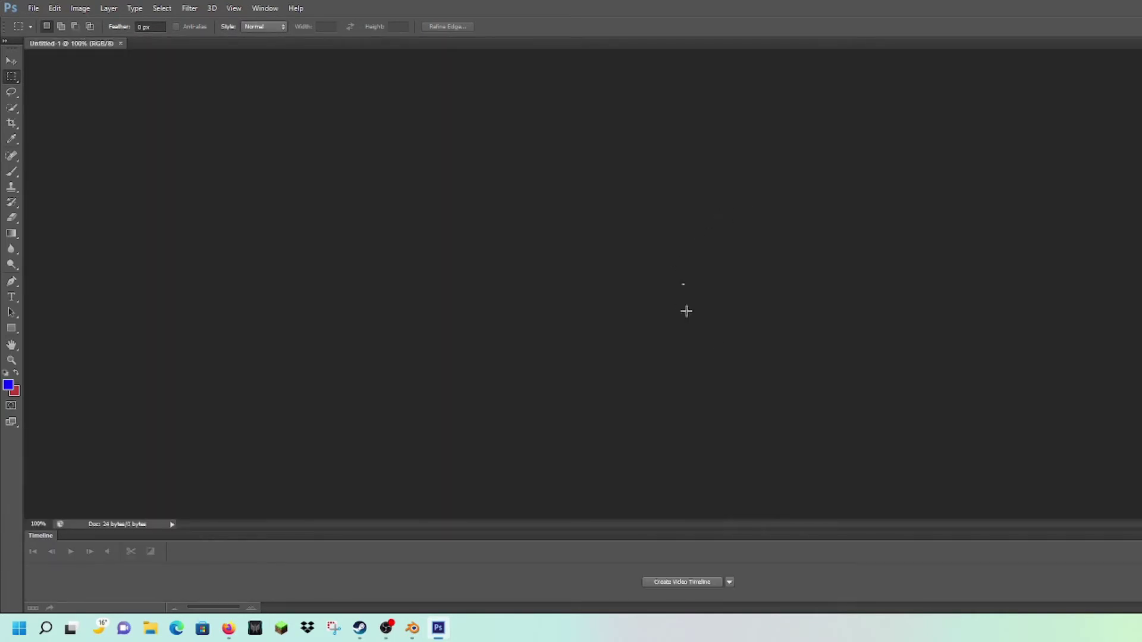
pyautogui.hotkey('ctrl', '0')
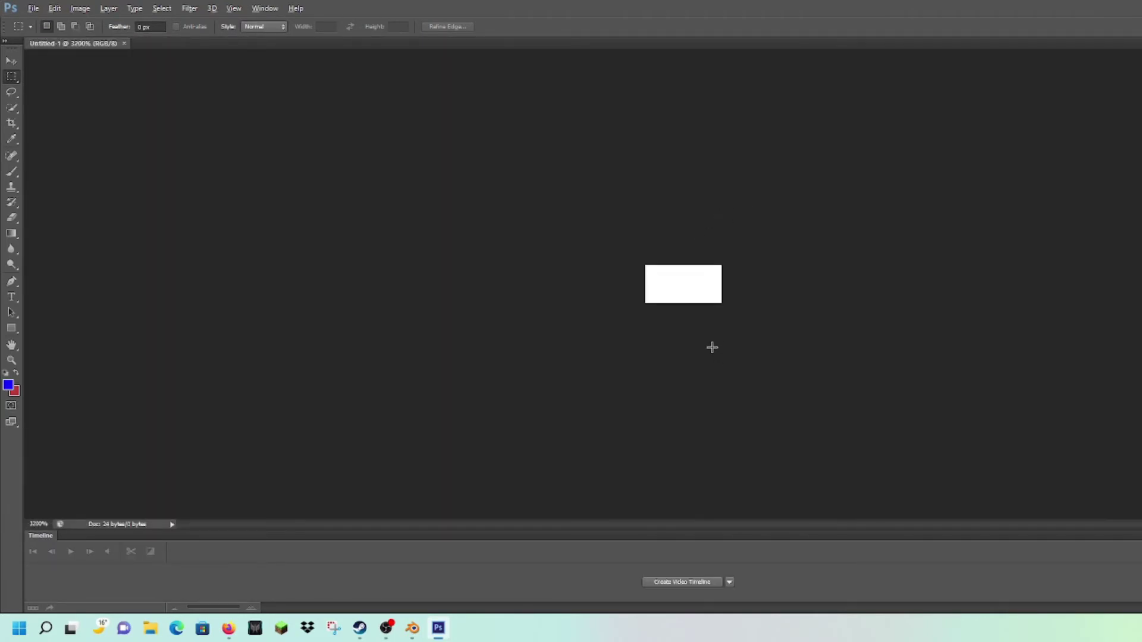
# Glance at the TT33 reference photos in the browser and set Photoshop's foreground color to near-black 1c1c1c
pyautogui.click(229, 628)
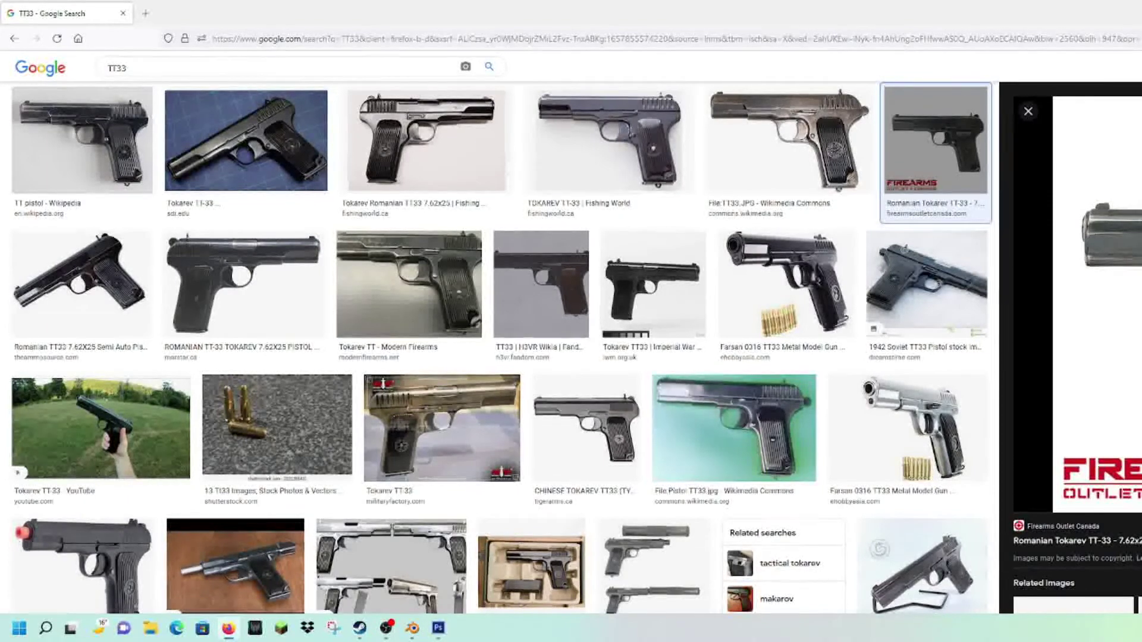
pyautogui.click(228, 627)
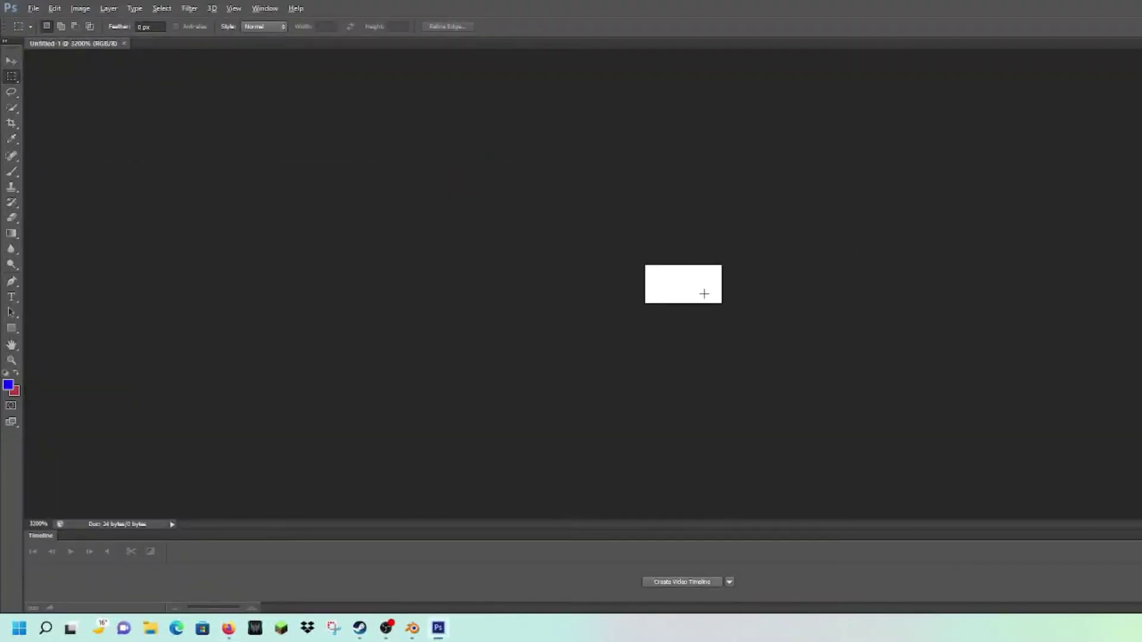
pyautogui.click(8, 384)
pyautogui.moveTo(691, 248); pyautogui.dragTo(480, 372)
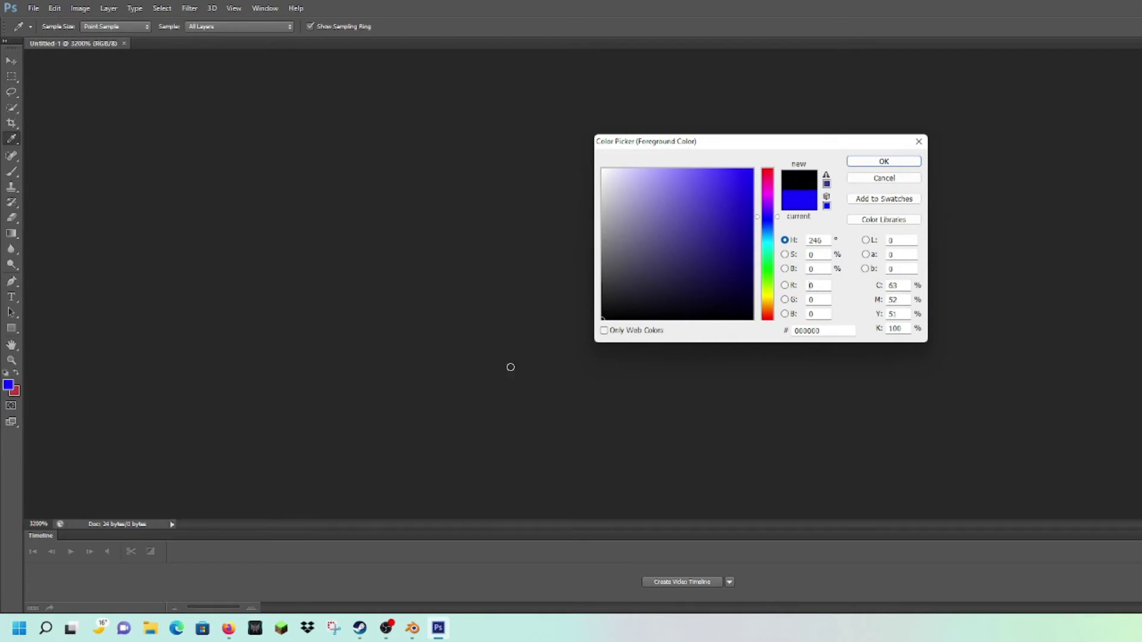
pyautogui.moveTo(556, 339); pyautogui.dragTo(604, 301)
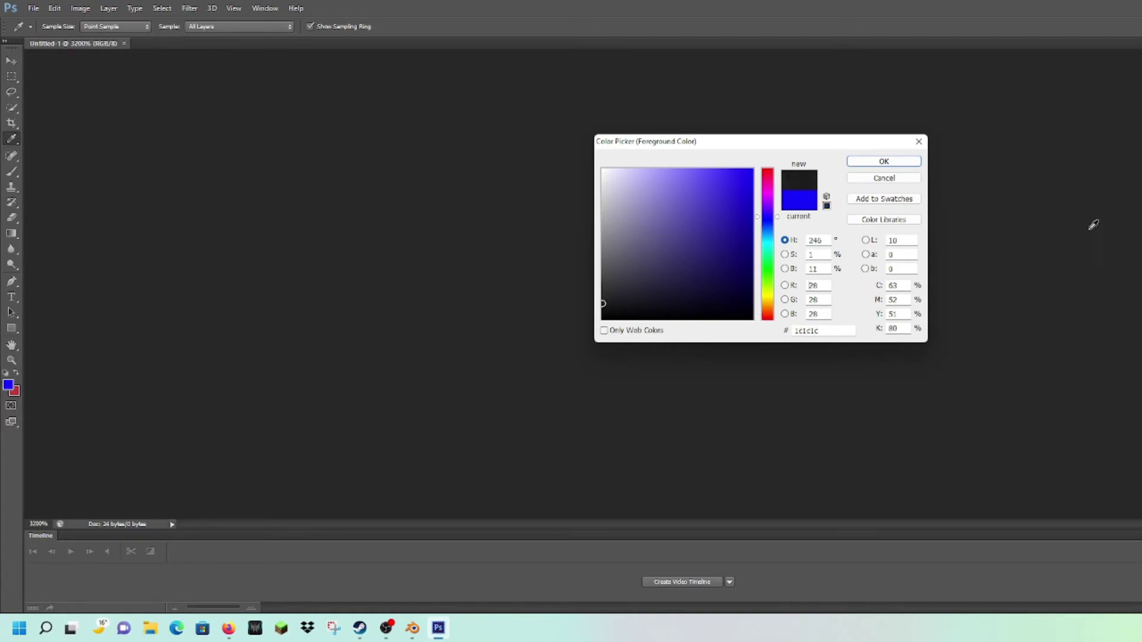
pyautogui.click(884, 161)
pyautogui.press('m')
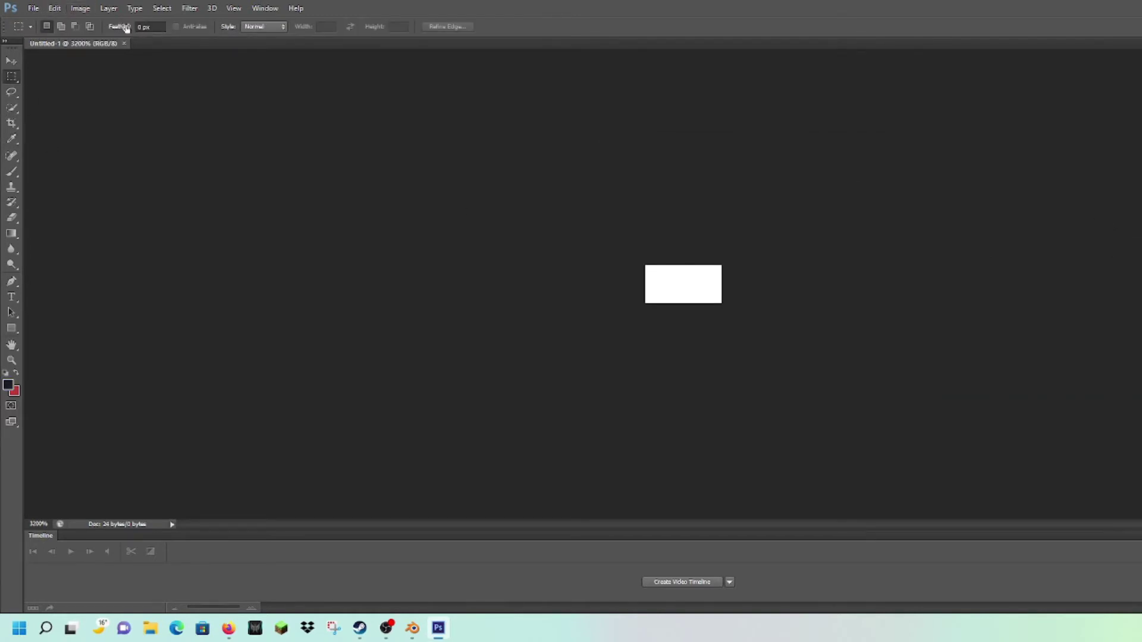
# Paint both pixels of the canvas's first column near-black with the Pencil tool
pyautogui.click(17, 175)
pyautogui.click(49, 180)
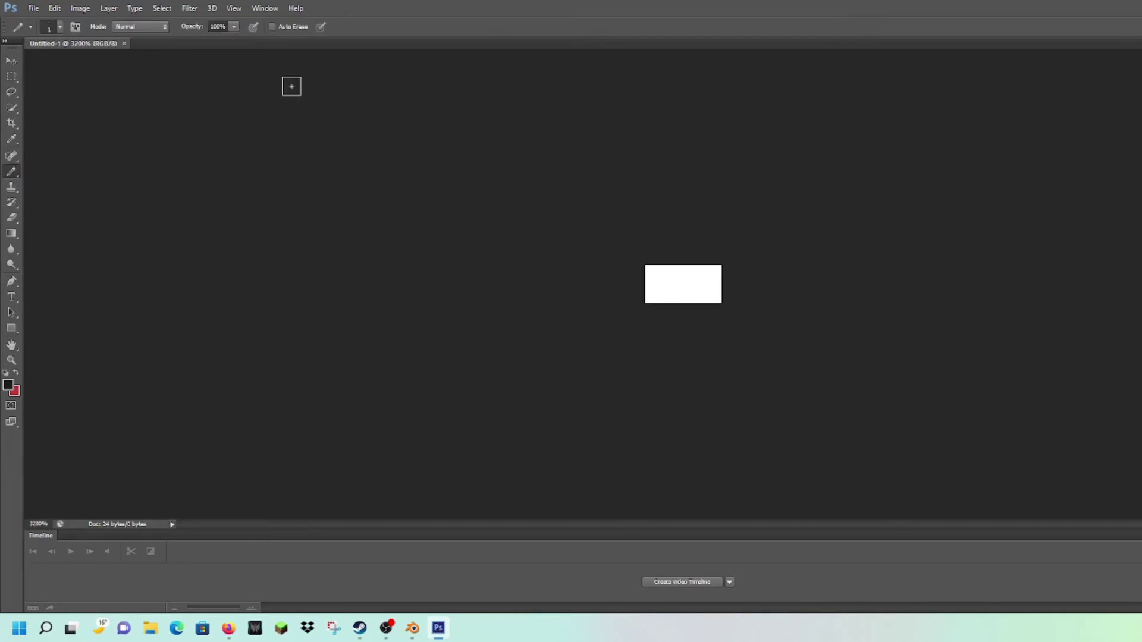
pyautogui.moveTo(662, 271); pyautogui.dragTo(655, 298)
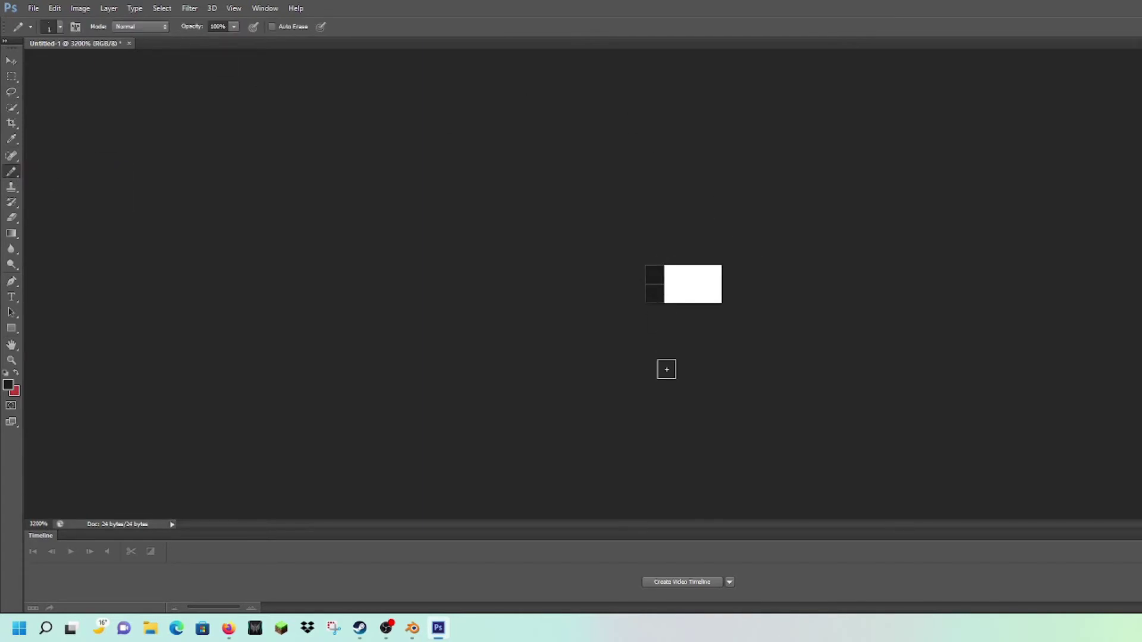
# Set the foreground color to dark bluish gray 2c2b35 and paint the second pixel column with it
pyautogui.click(10, 386)
pyautogui.moveTo(612, 294)
pyautogui.mouseDown()
pyautogui.moveTo(625, 273)
pyautogui.moveTo(631, 288)
pyautogui.mouseUp()
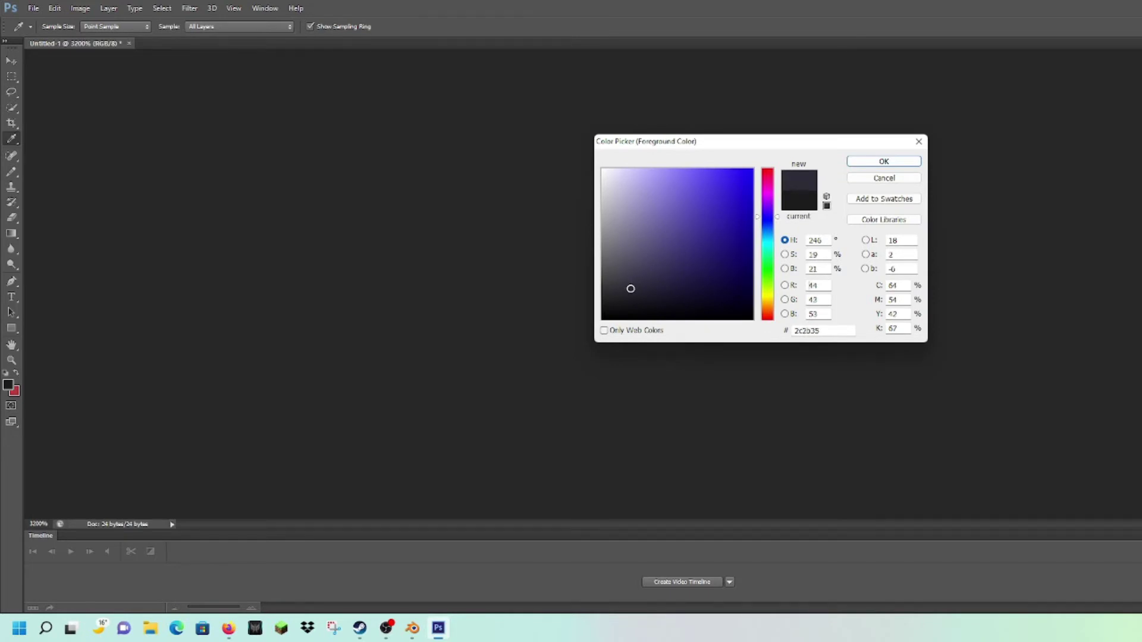
pyautogui.click(891, 162)
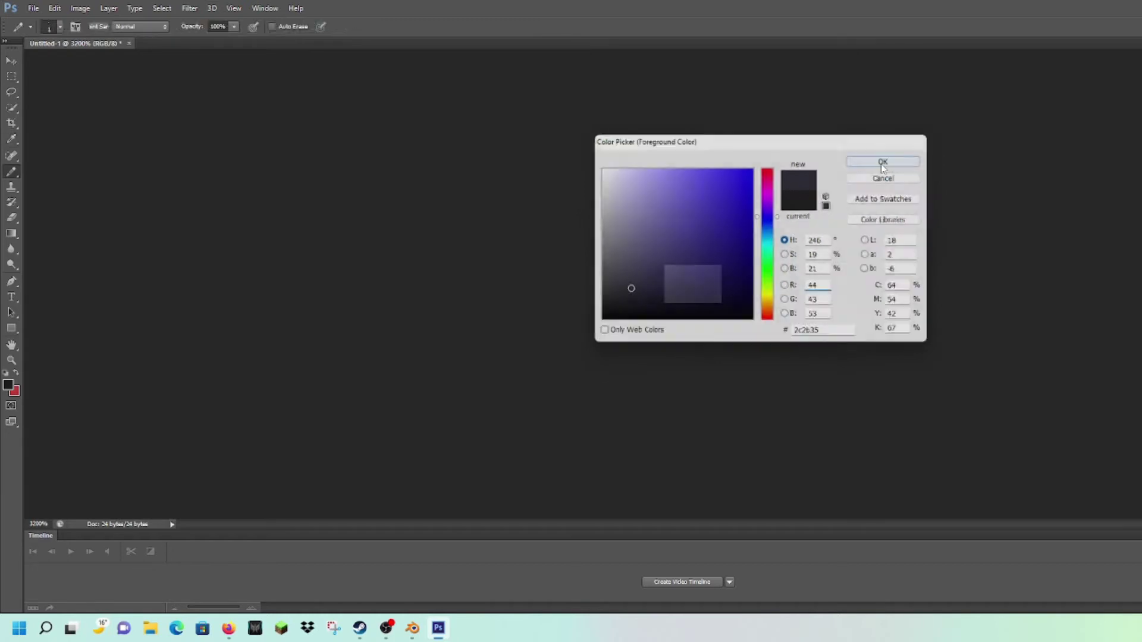
pyautogui.moveTo(673, 272); pyautogui.dragTo(673, 298)
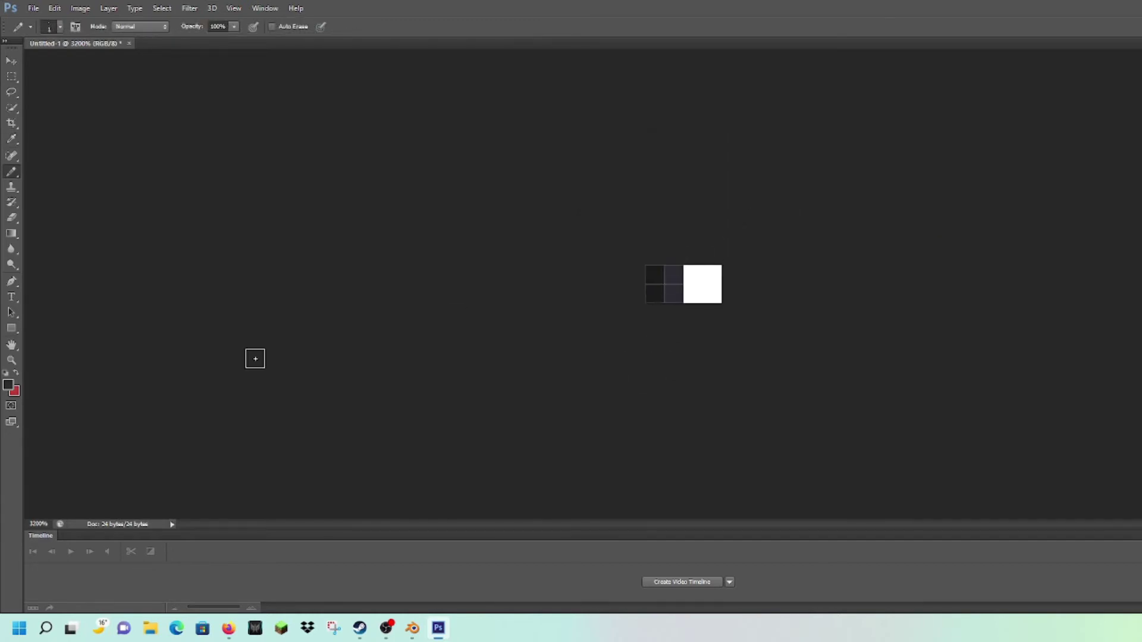
# Choose a slightly lighter neutral dark gray as the foreground color and paint the remaining two pixel columns
pyautogui.click(9, 383)
pyautogui.click(602, 277)
pyautogui.moveTo(603, 277); pyautogui.dragTo(601, 284)
pyautogui.click(884, 161)
pyautogui.press('b')
pyautogui.moveTo(700, 301); pyautogui.dragTo(712, 272)
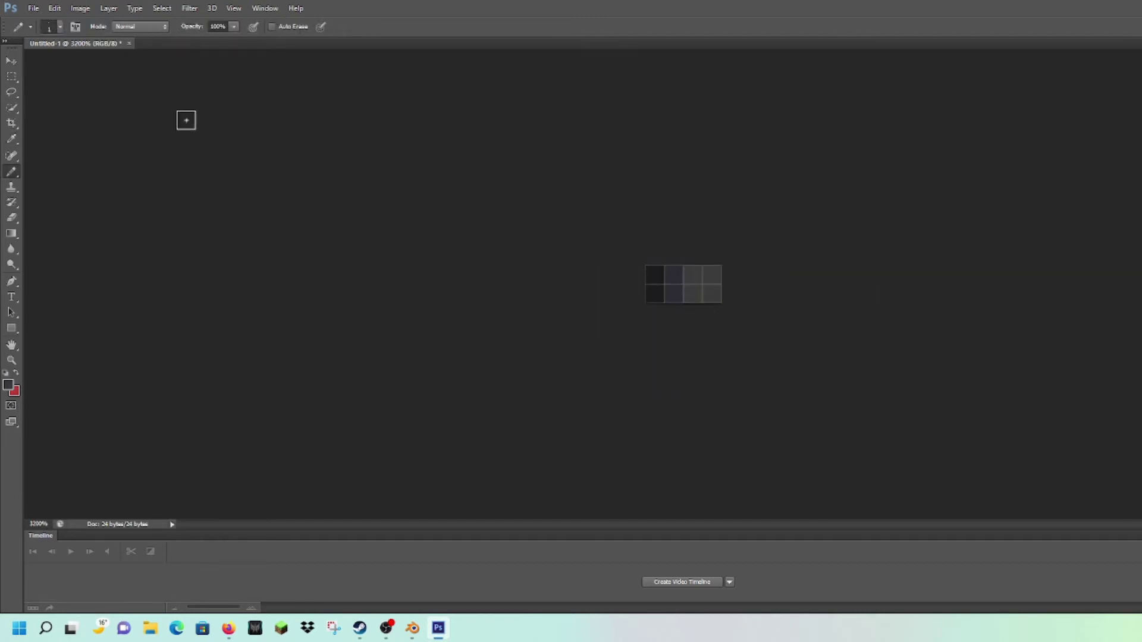
# Start saving the palette image under a new file, choosing the Desktop as location and PNG as format
pyautogui.click(41, 12)
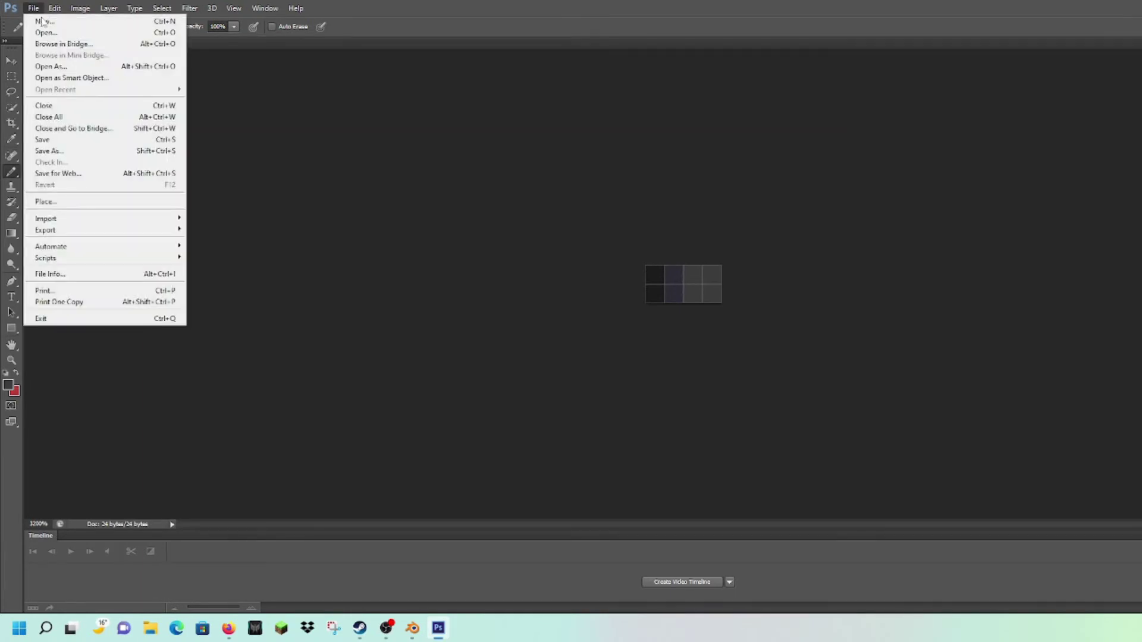
pyautogui.click(63, 153)
pyautogui.click(625, 169)
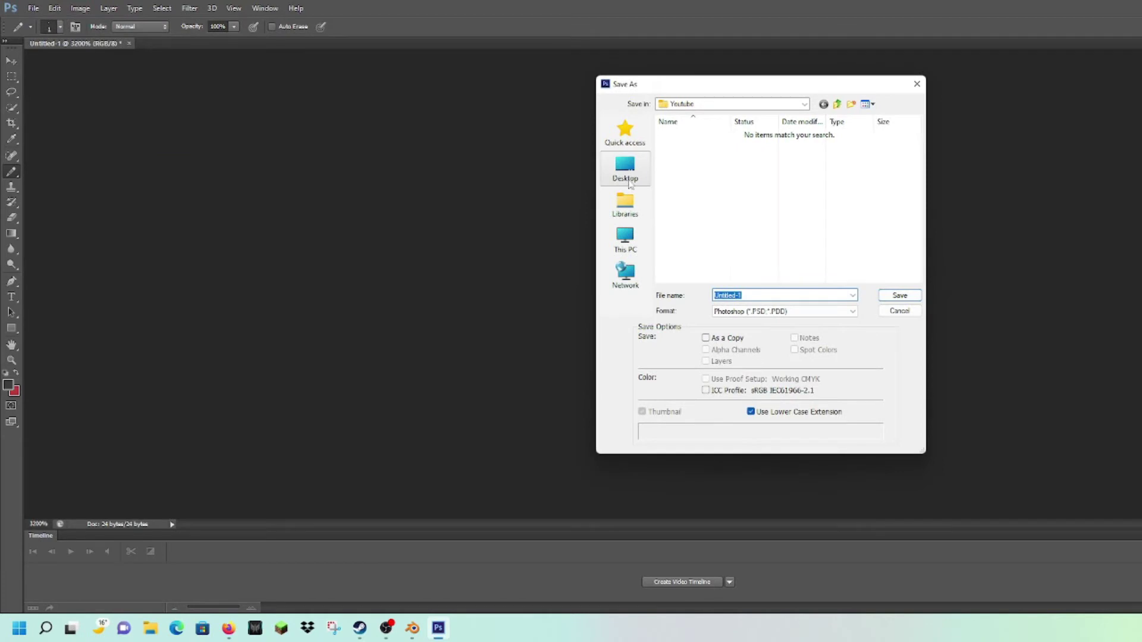
pyautogui.click(817, 312)
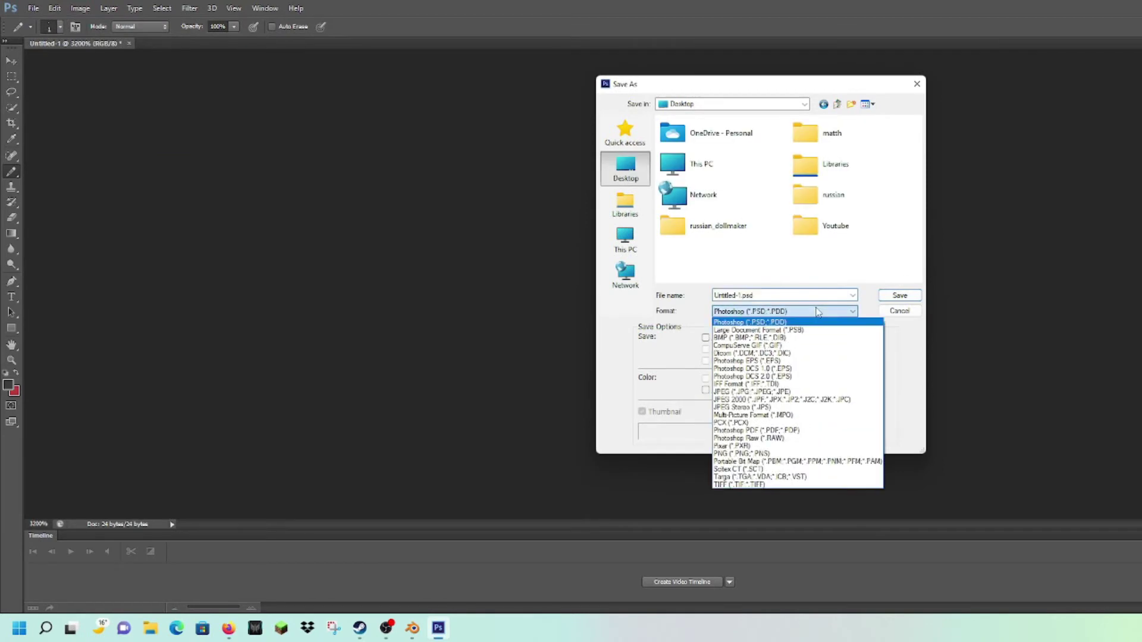
pyautogui.click(766, 454)
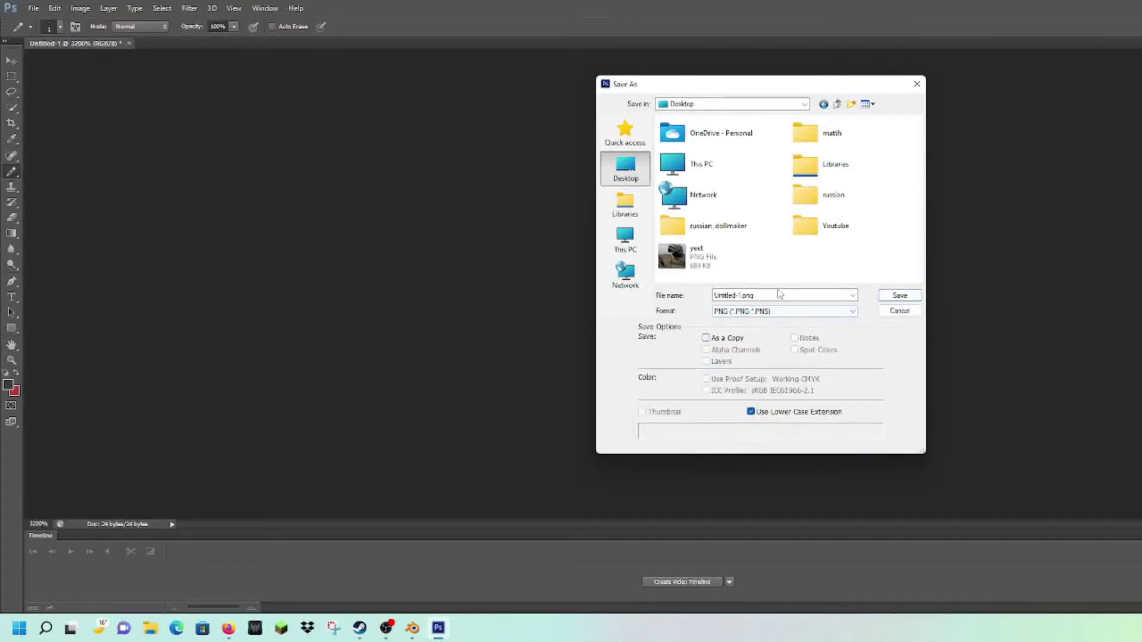
# Name the palette image TT33TXT and save it, accepting the PNG options
pyautogui.moveTo(779, 300); pyautogui.dragTo(566, 296)
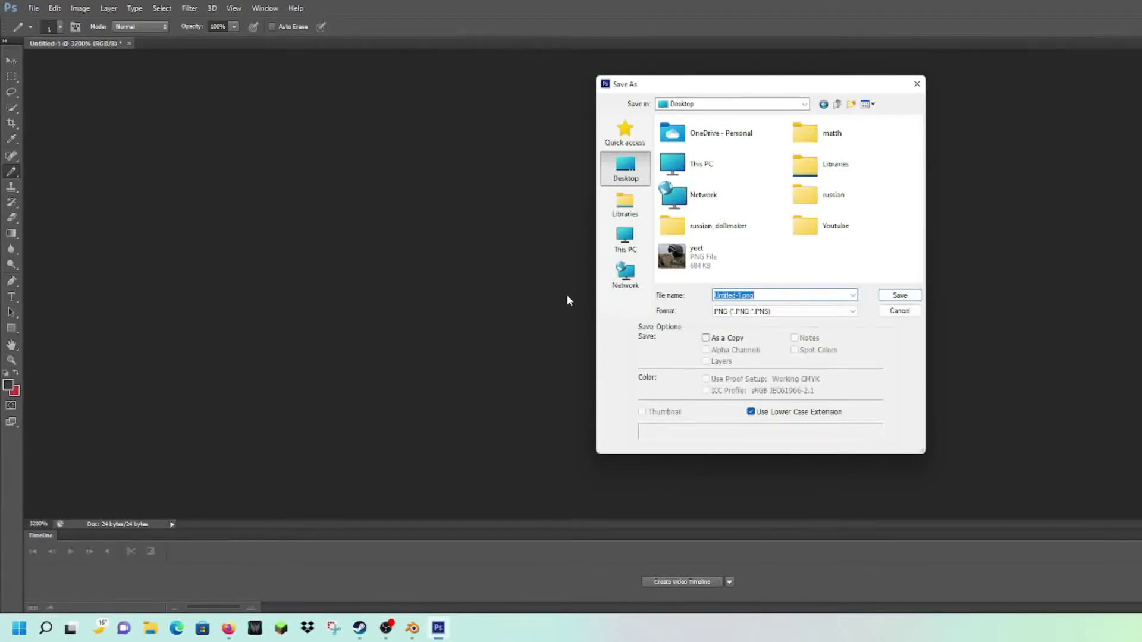
pyautogui.write('TT33')
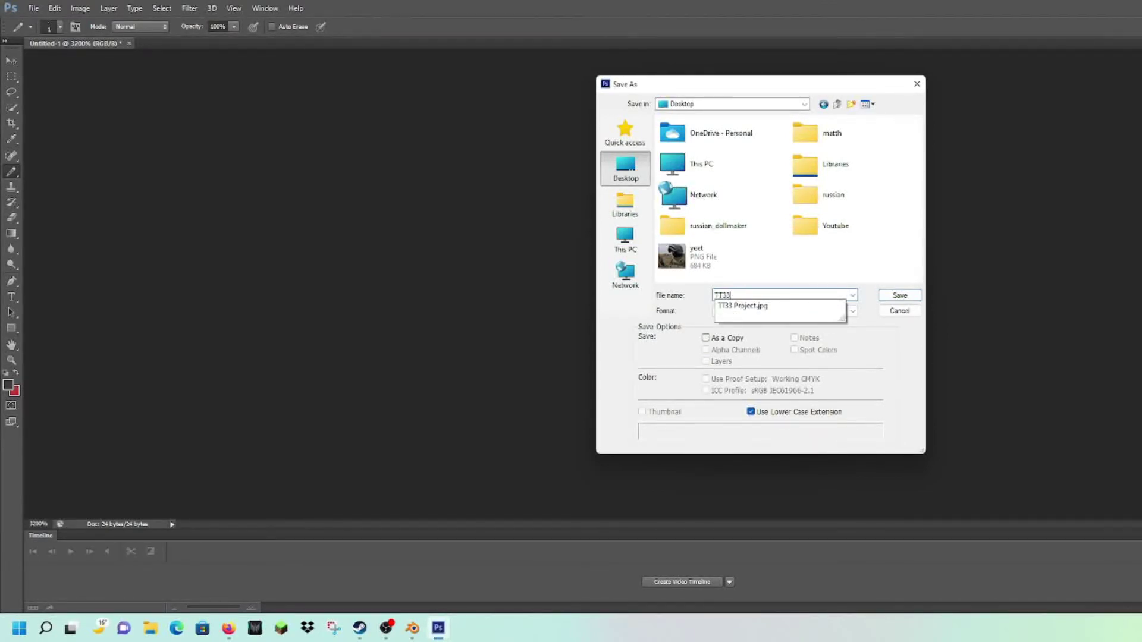
pyautogui.write('TEX')
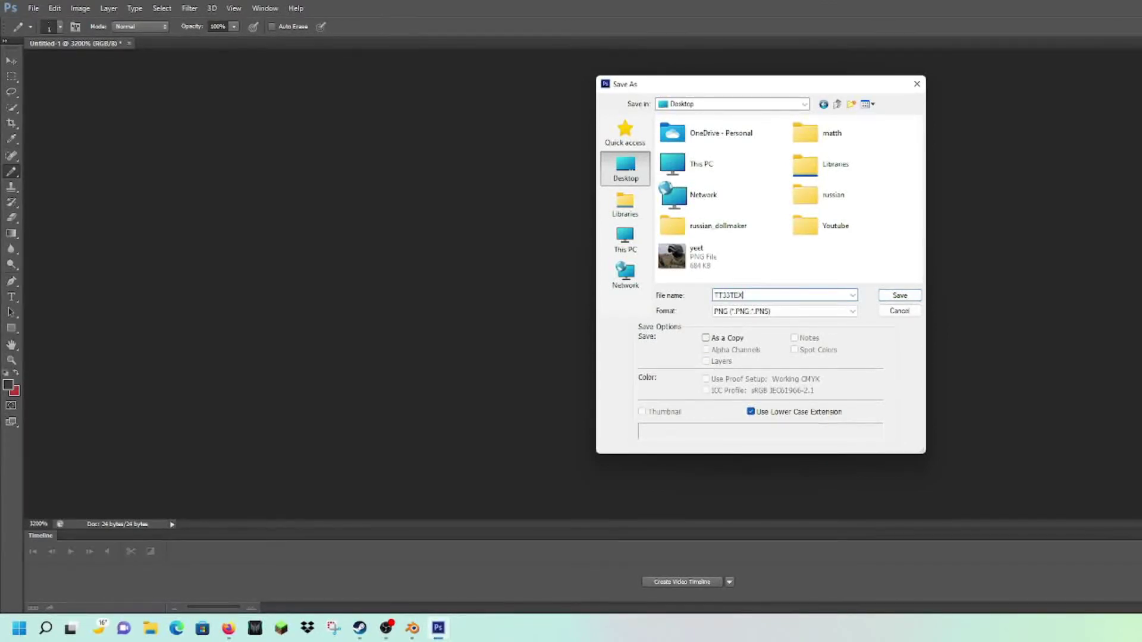
pyautogui.press('BackSpace')
pyautogui.write('XT')
pyautogui.press('Left')
pyautogui.press('Left')
pyautogui.press('Left')
pyautogui.click(898, 295)
pyautogui.click(801, 197)
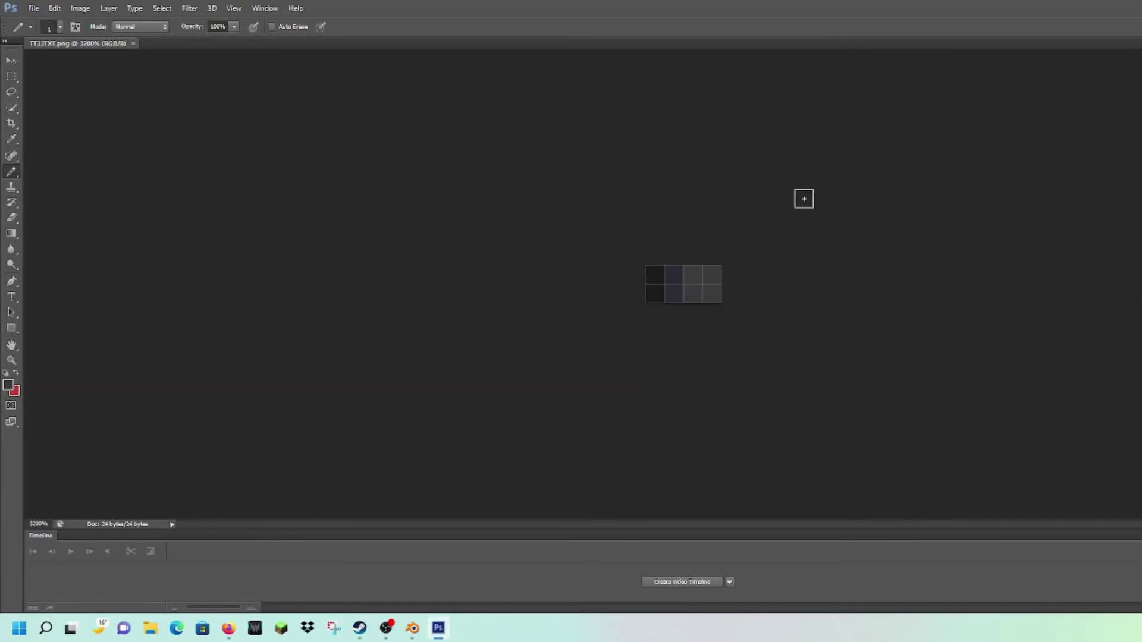
# Minimize Photoshop, switch to Blender and set the render engine to Cycles Render
pyautogui.click(1141, 7)
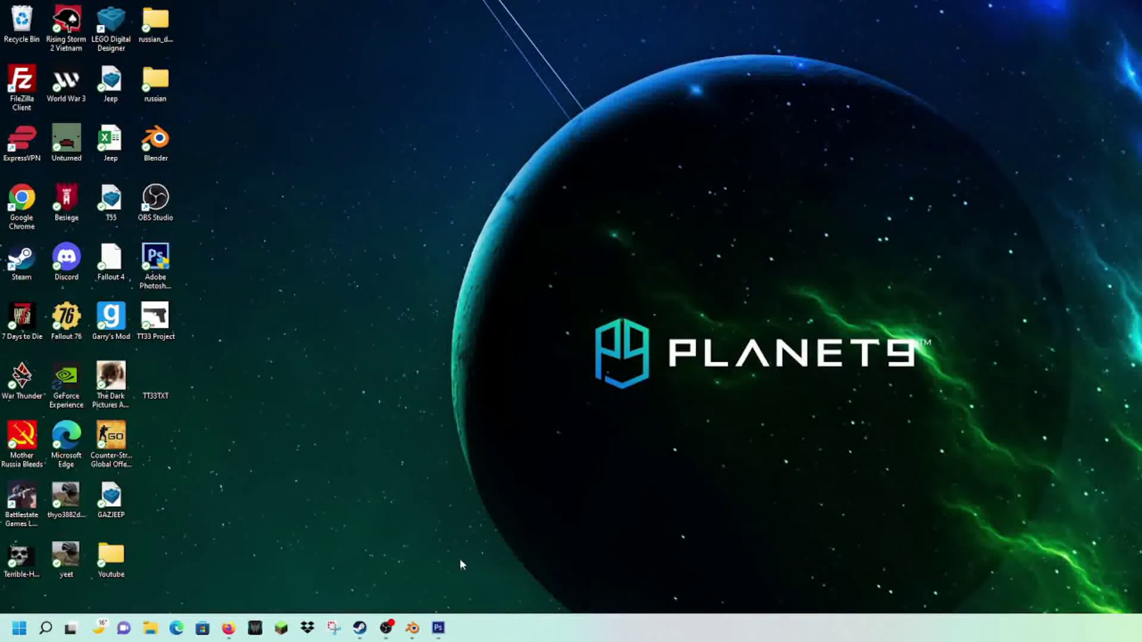
pyautogui.click(412, 629)
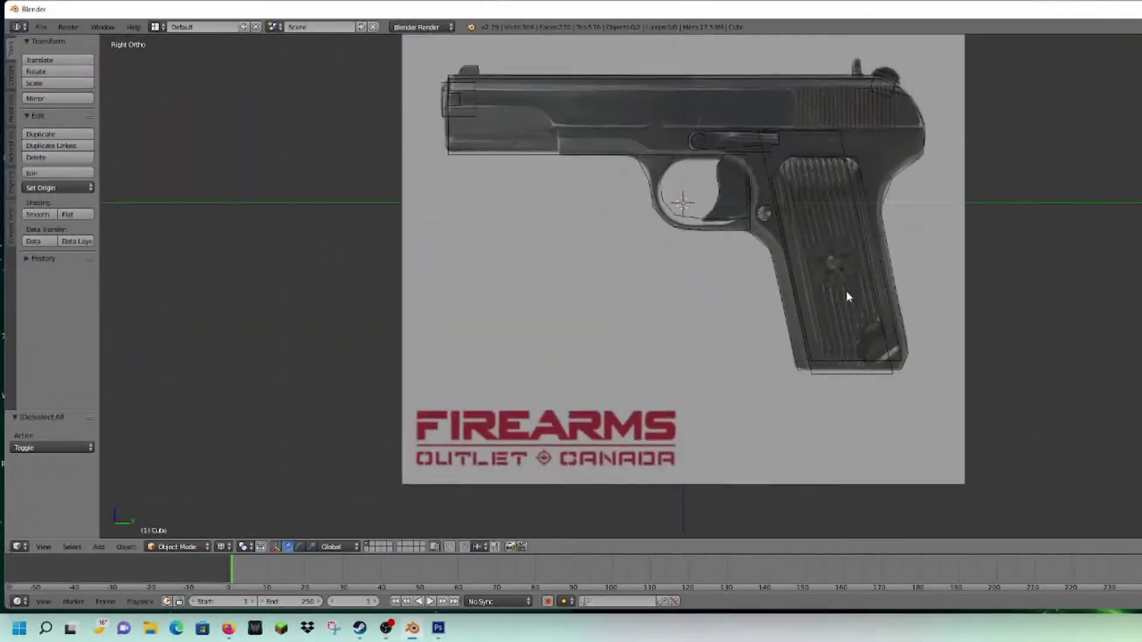
pyautogui.scroll(-1, 840, 436)
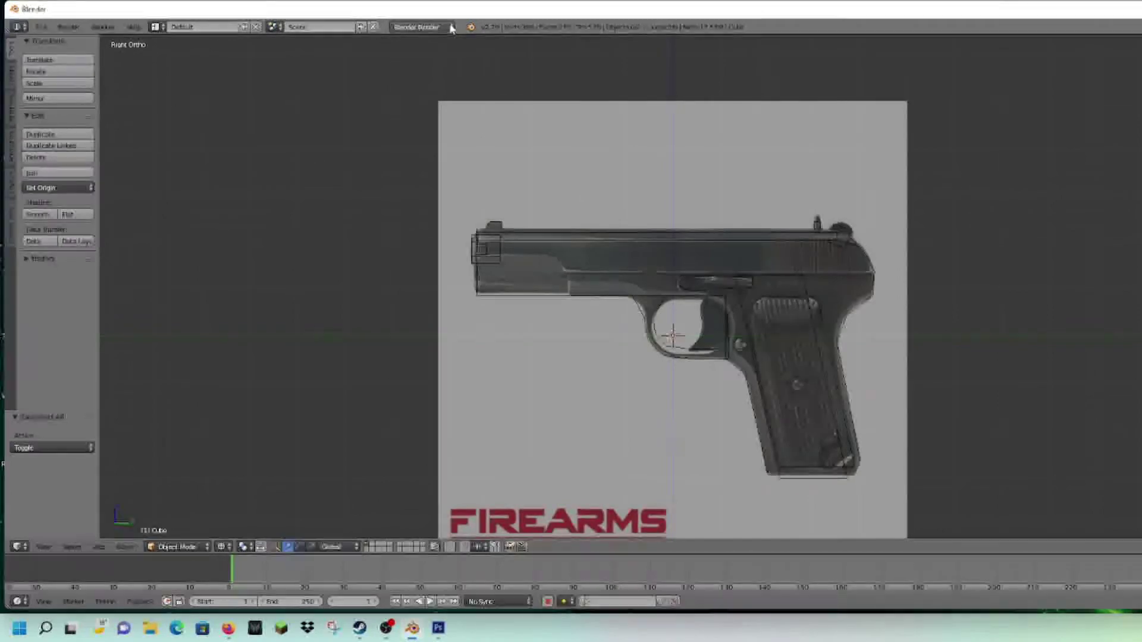
pyautogui.click(431, 27)
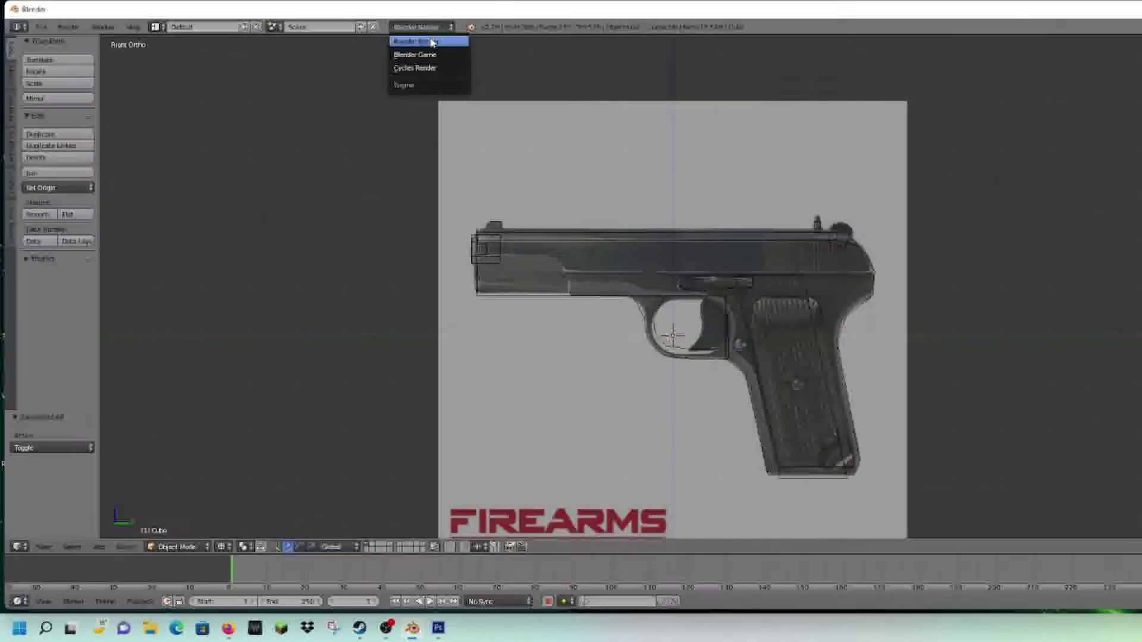
pyautogui.click(426, 69)
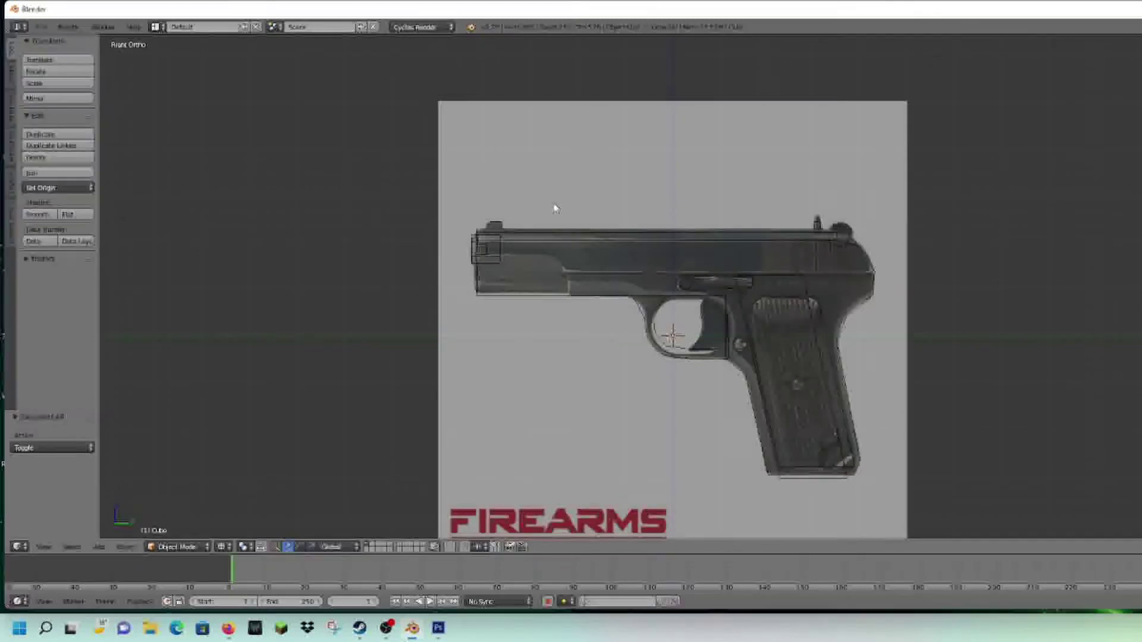
pyautogui.rightClick(841, 474)
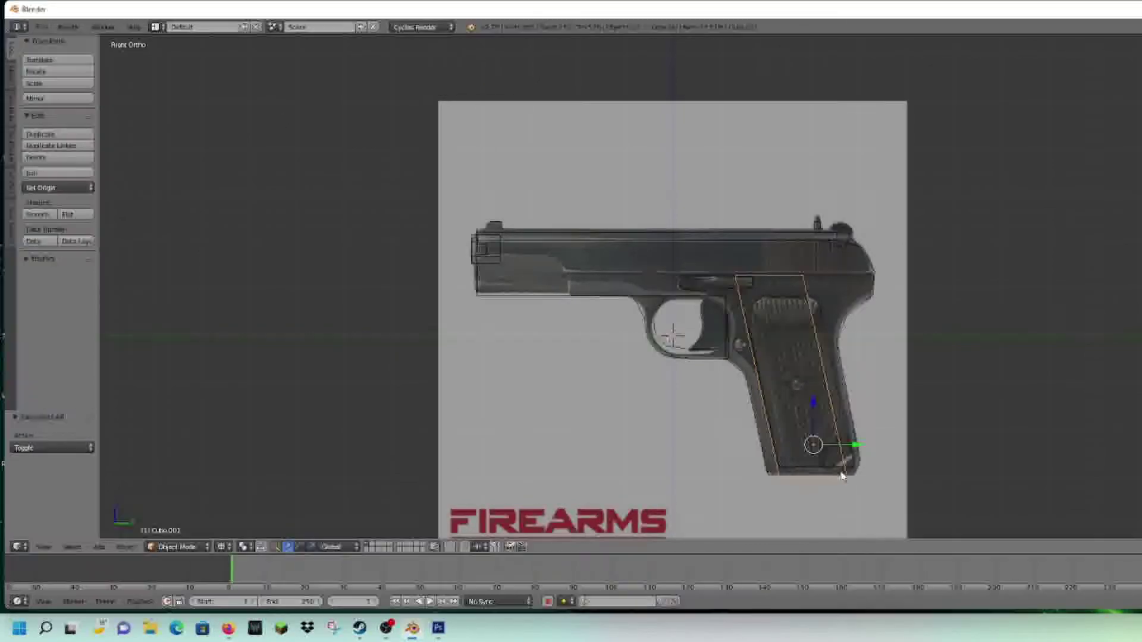
pyautogui.rightClick(673, 309)
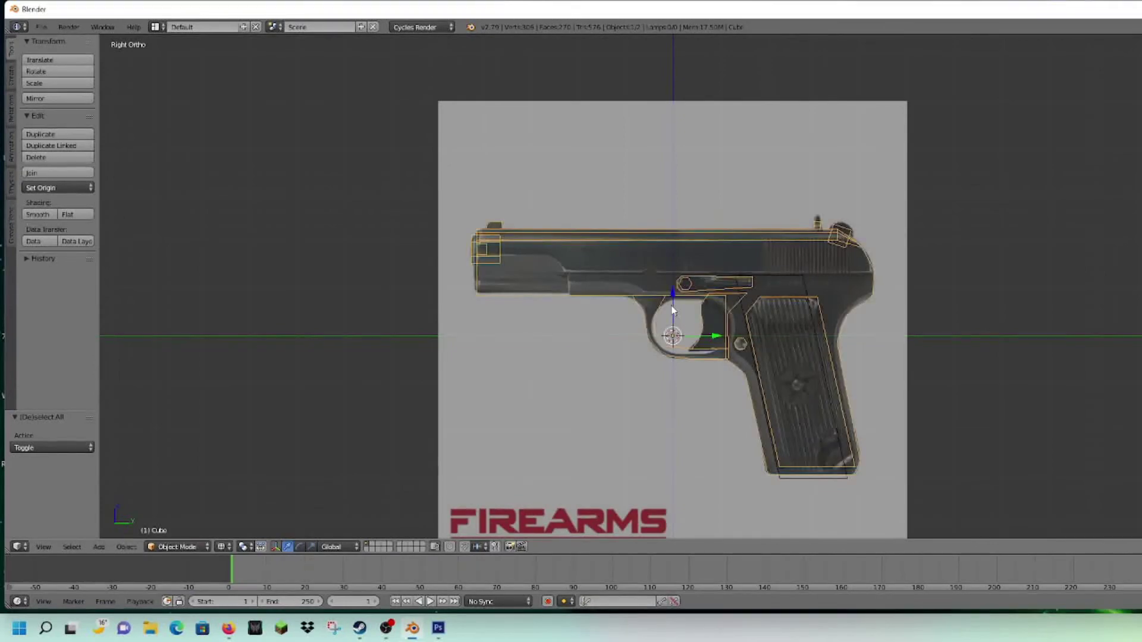
pyautogui.press('a')
pyautogui.rightClick(807, 284)
pyautogui.rightClick(767, 248)
pyautogui.rightClick(812, 275)
pyautogui.rightClick(735, 233)
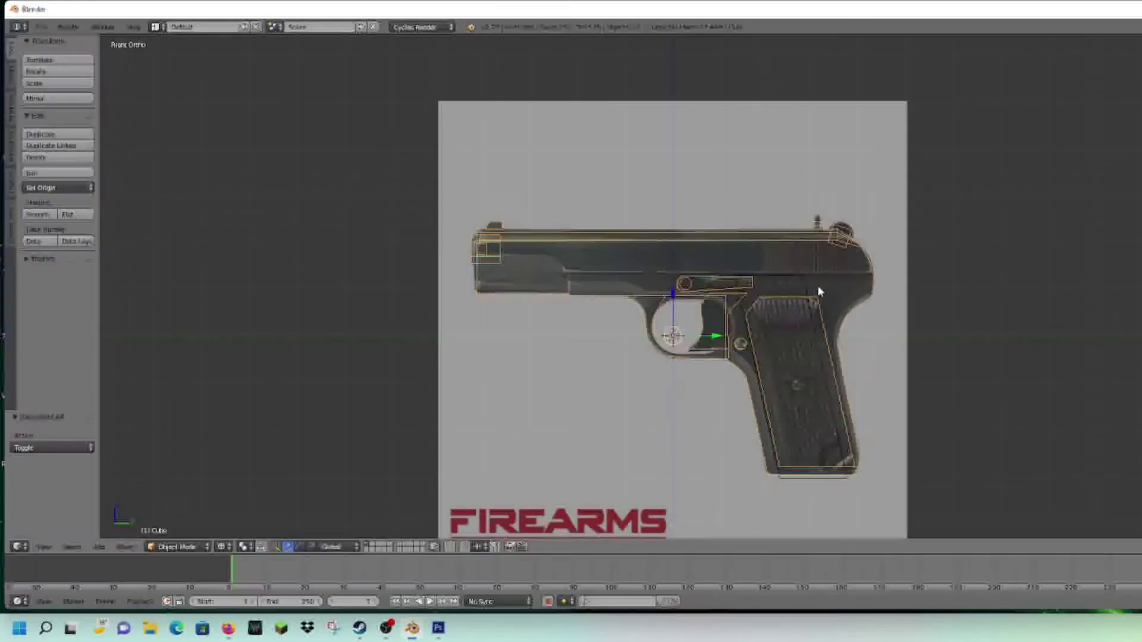
pyautogui.press('a')
pyautogui.press('a')
pyautogui.press('a')
pyautogui.rightClick(758, 240)
pyautogui.press('a')
pyautogui.press('a')
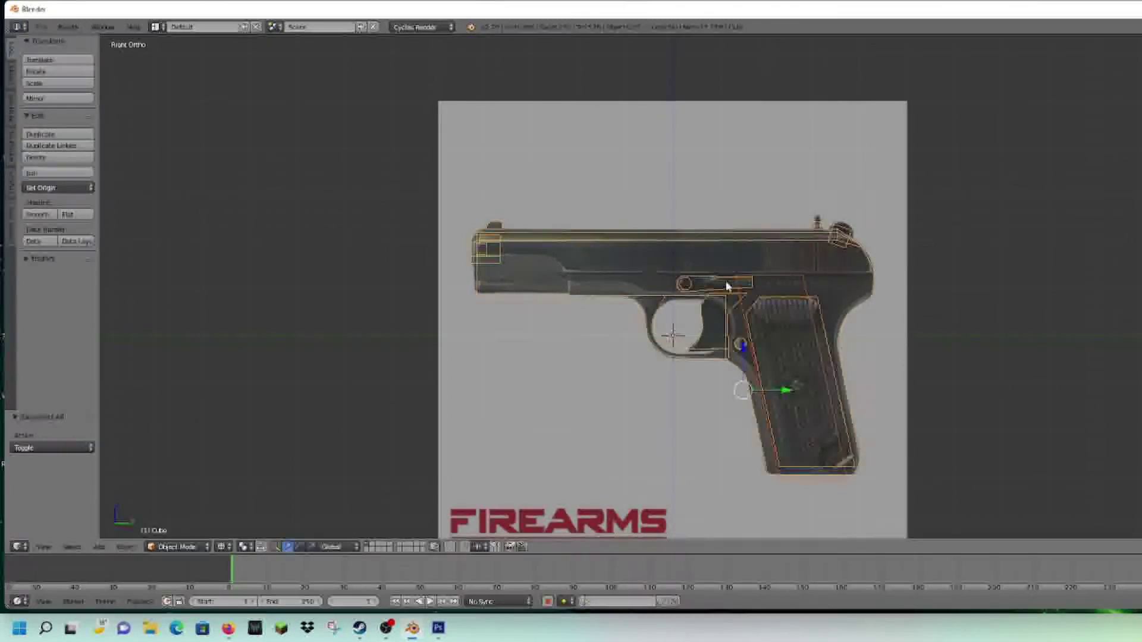
pyautogui.press('a')
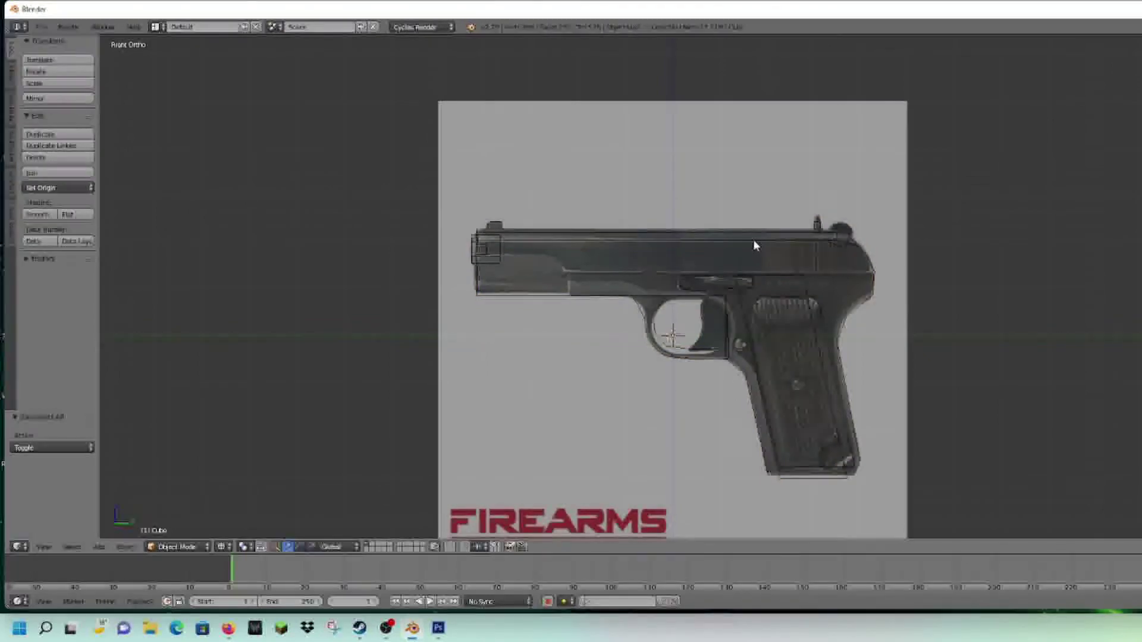
# Select the main pistol body and load TT33TXT.png from the Desktop as its material's image texture
pyautogui.rightClick(753, 242)
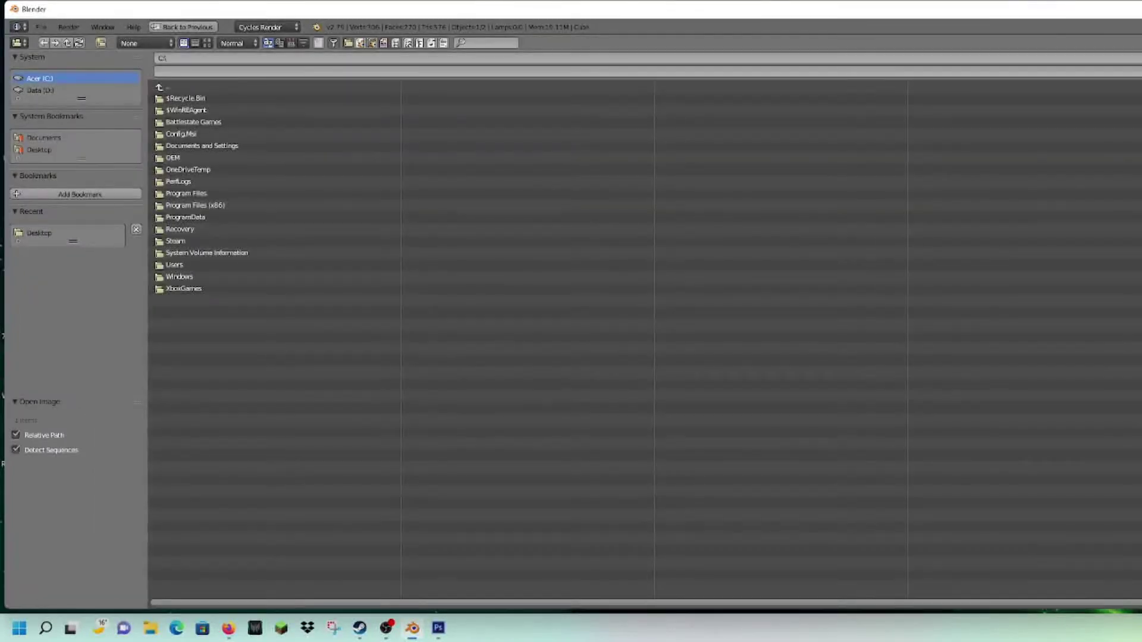
pyautogui.click(43, 149)
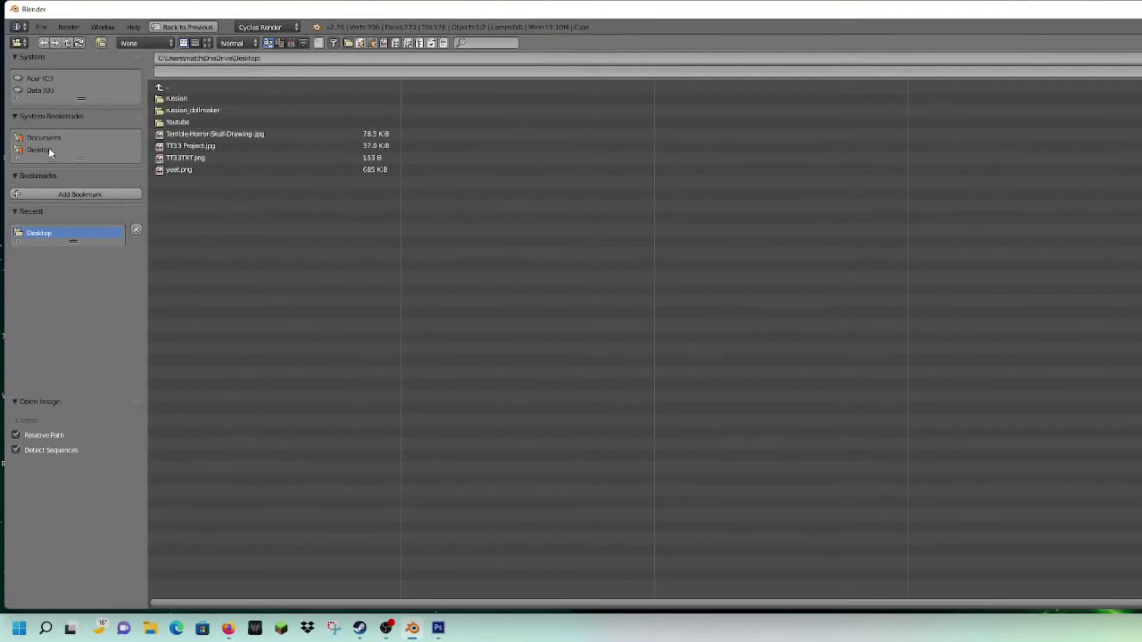
pyautogui.doubleClick(227, 161)
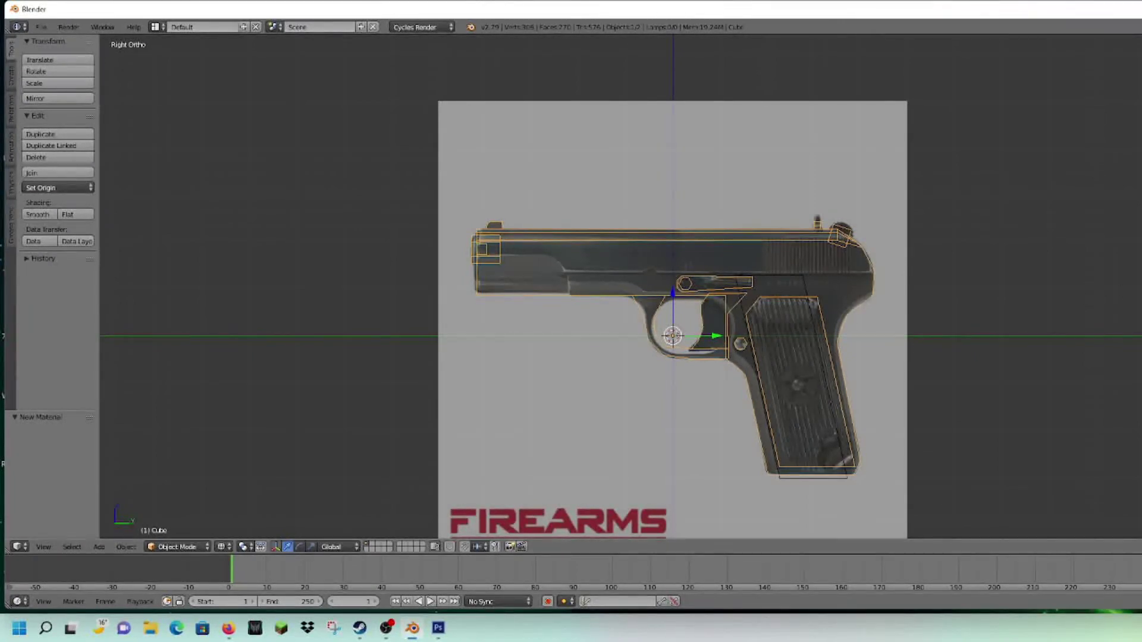
# Select the separate magazine block inside the grip and load TT33TXT.png from the Desktop as its image texture
pyautogui.rightClick(748, 304)
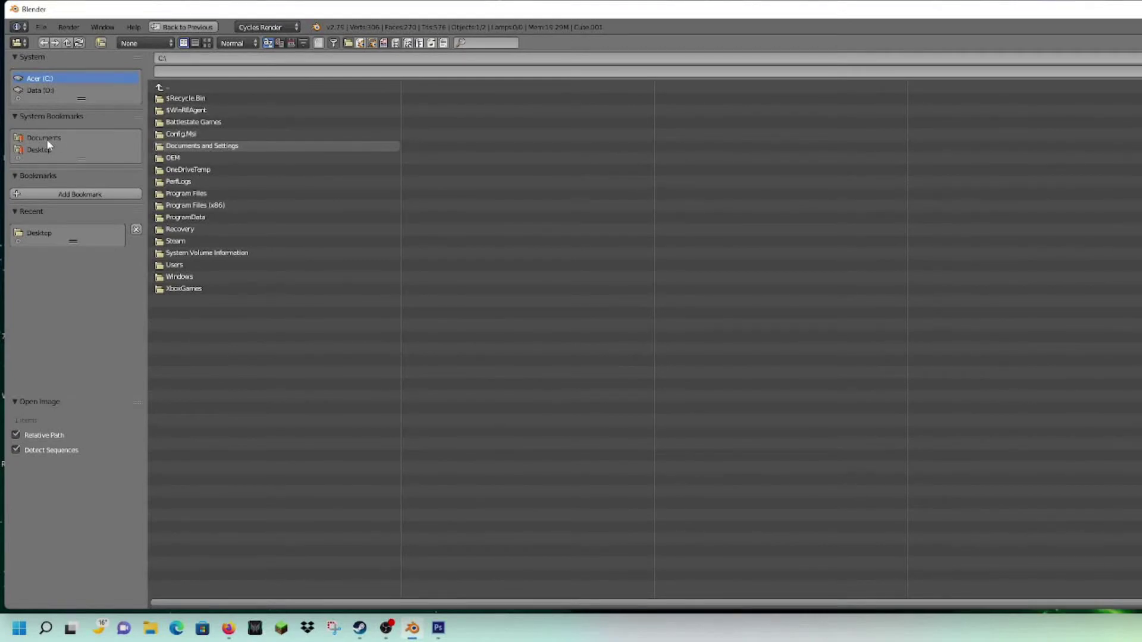
pyautogui.click(45, 151)
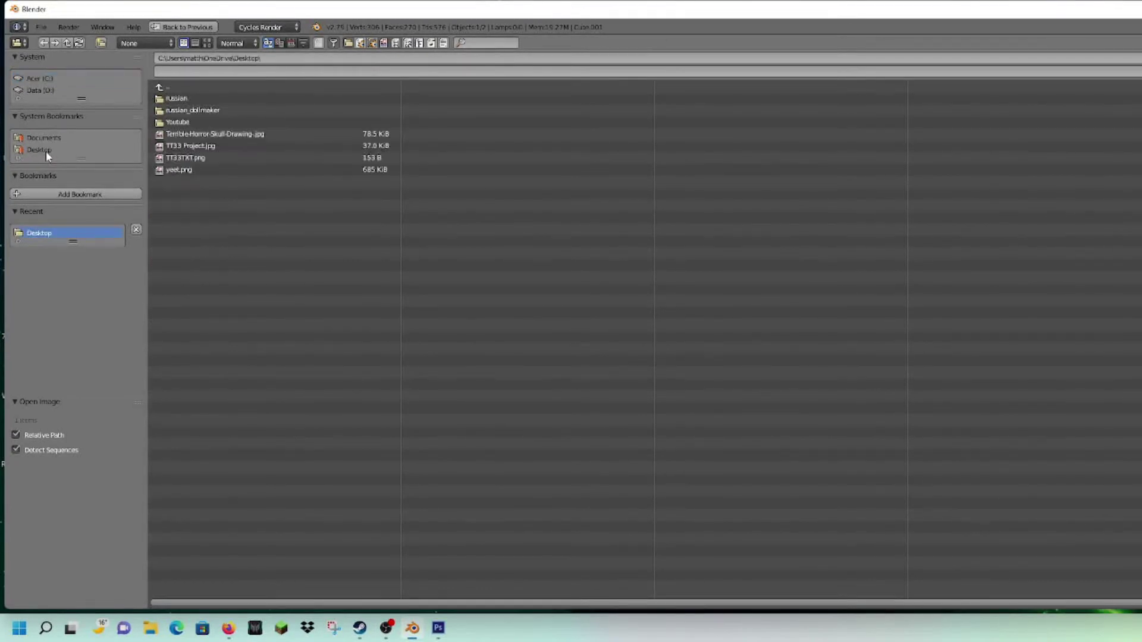
pyautogui.click(215, 147)
pyautogui.doubleClick(205, 159)
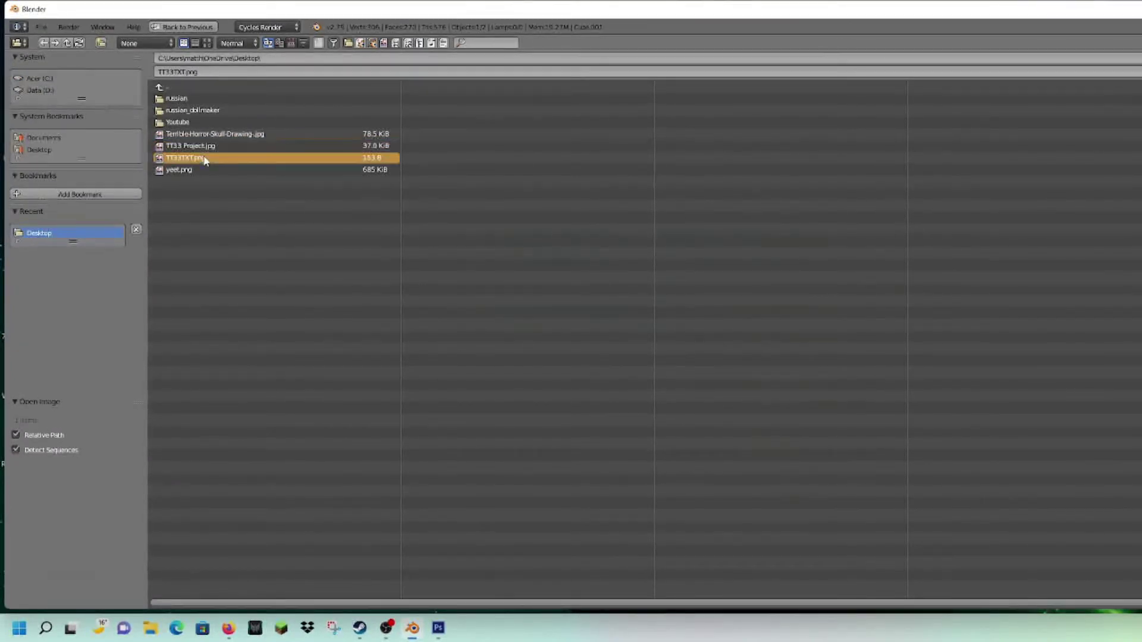
# Enter Edit Mode on the magazine, set the viewport shading to Rendered and inspect the textured pistol from several angles
pyautogui.scroll(-2, 762, 262)
pyautogui.press('Tab')
pyautogui.press('Tab')
pyautogui.press('Tab')
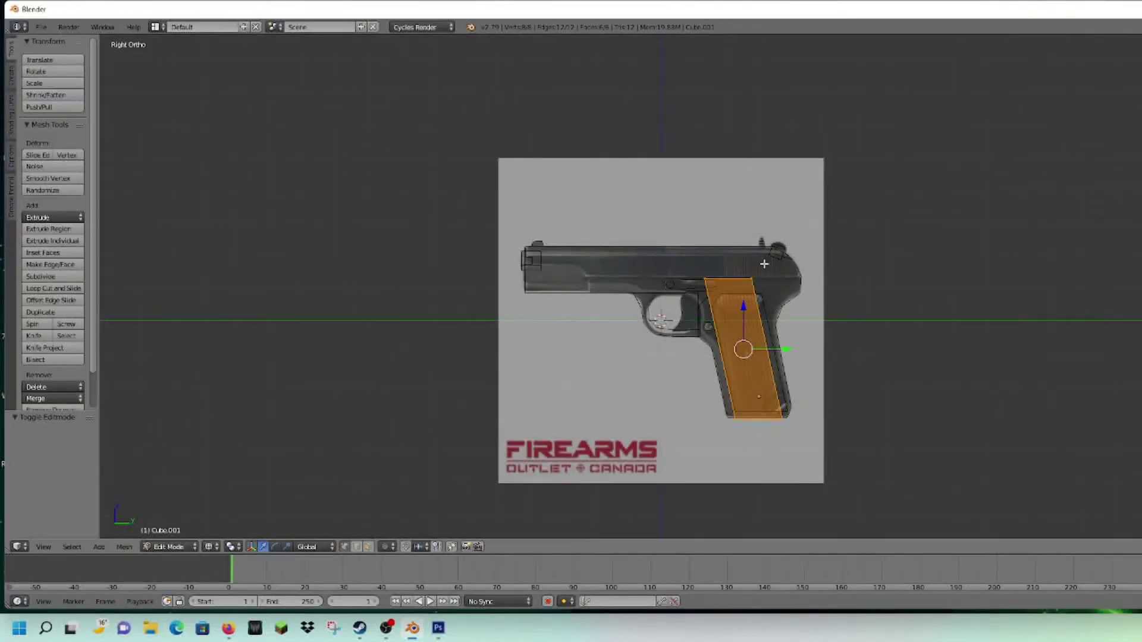
pyautogui.click(210, 547)
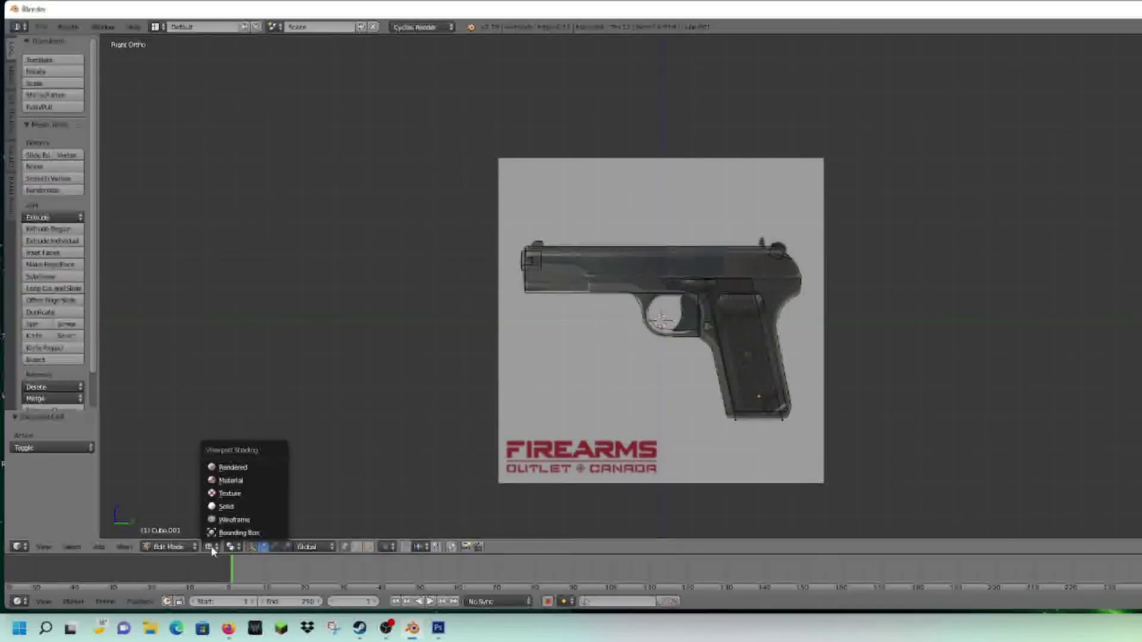
pyautogui.click(241, 468)
pyautogui.moveTo(462, 375); pyautogui.dragTo(512, 385, button='middle')
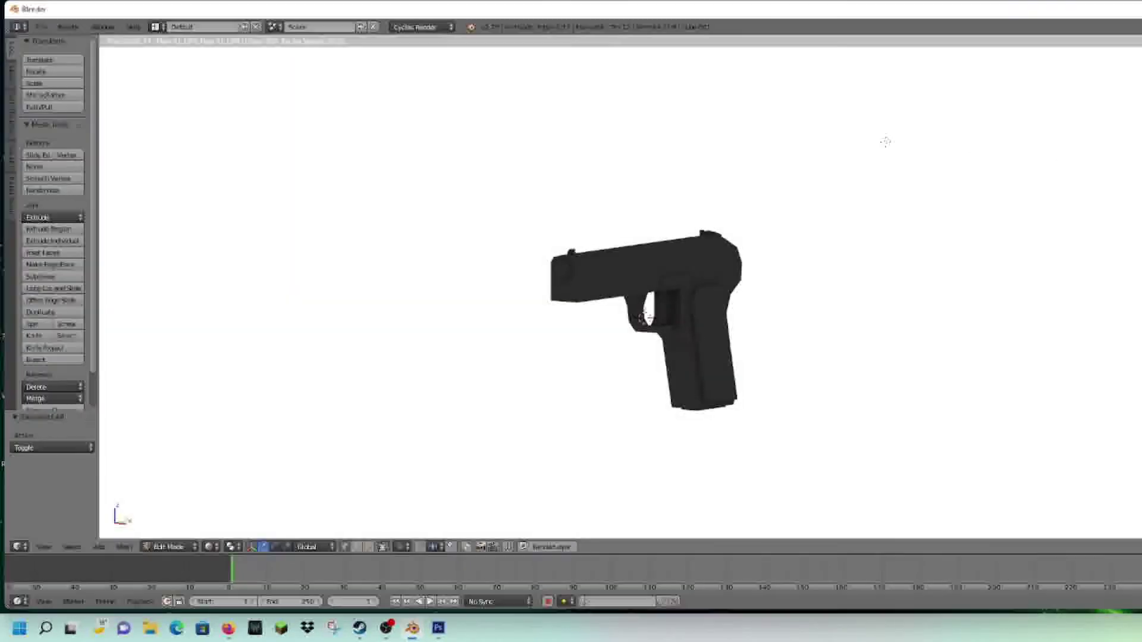
pyautogui.moveTo(886, 142); pyautogui.dragTo(800, 145, button='middle')
pyautogui.moveTo(672, 229); pyautogui.dragTo(921, 255, button='middle')
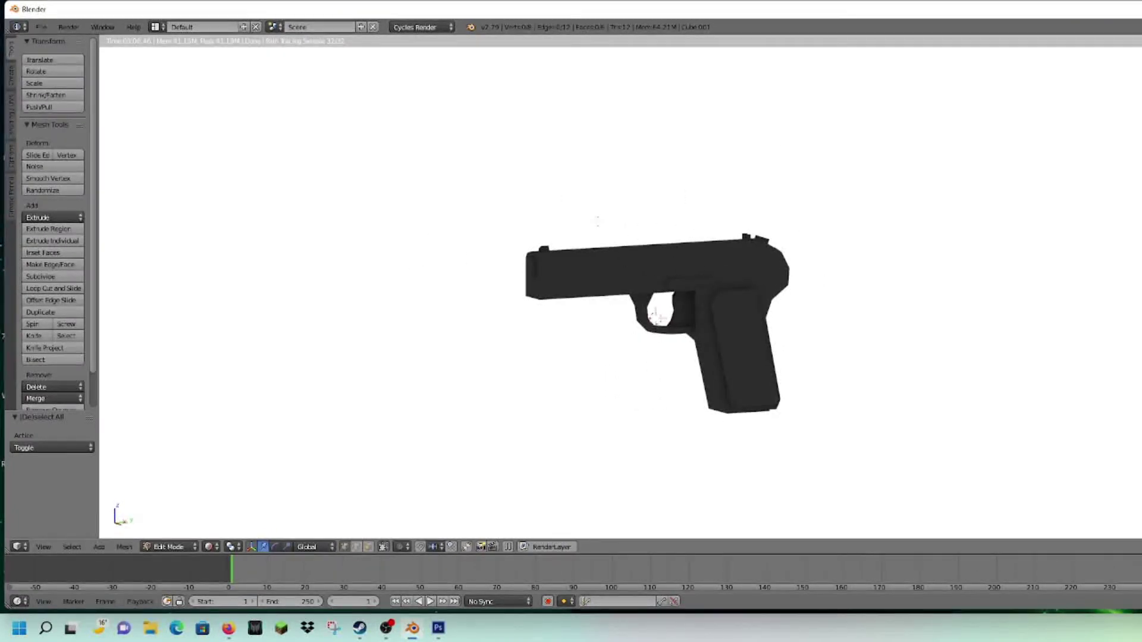
pyautogui.scroll(5, 841, 267)
pyautogui.scroll(-5, 560, 351)
# Return the viewport shading to Solid
pyautogui.click(210, 546)
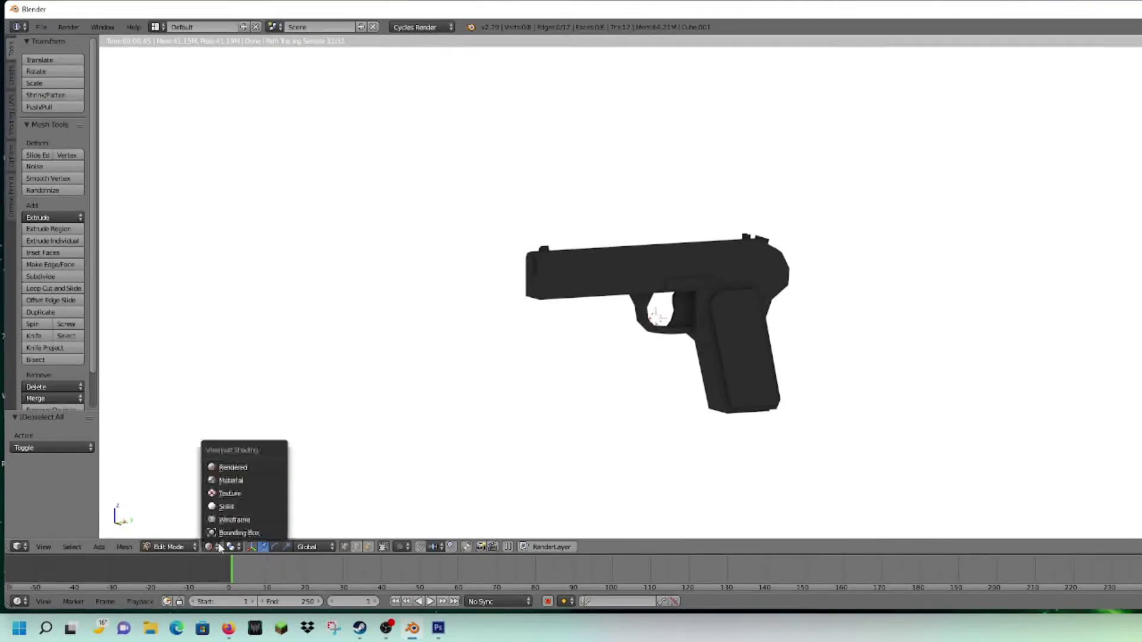
pyautogui.click(229, 508)
pyautogui.moveTo(229, 508); pyautogui.dragTo(226, 73, button='middle')
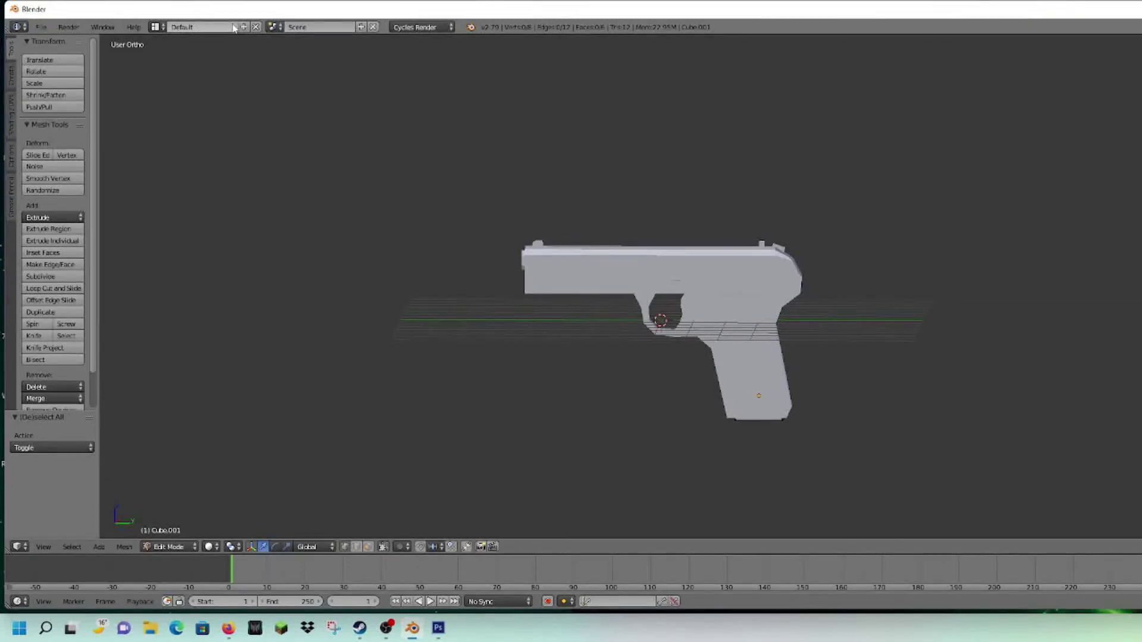
# Switch to the Compositing screen layout and collapse the node editor to enlarge the image editor and 3D view
pyautogui.click(158, 26)
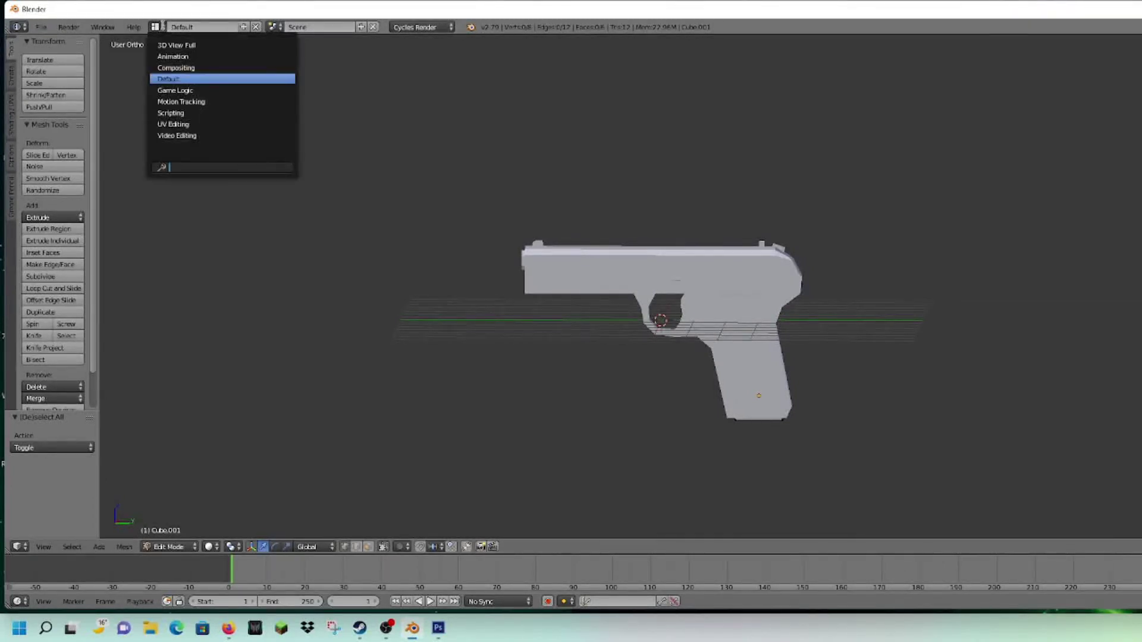
pyautogui.click(179, 68)
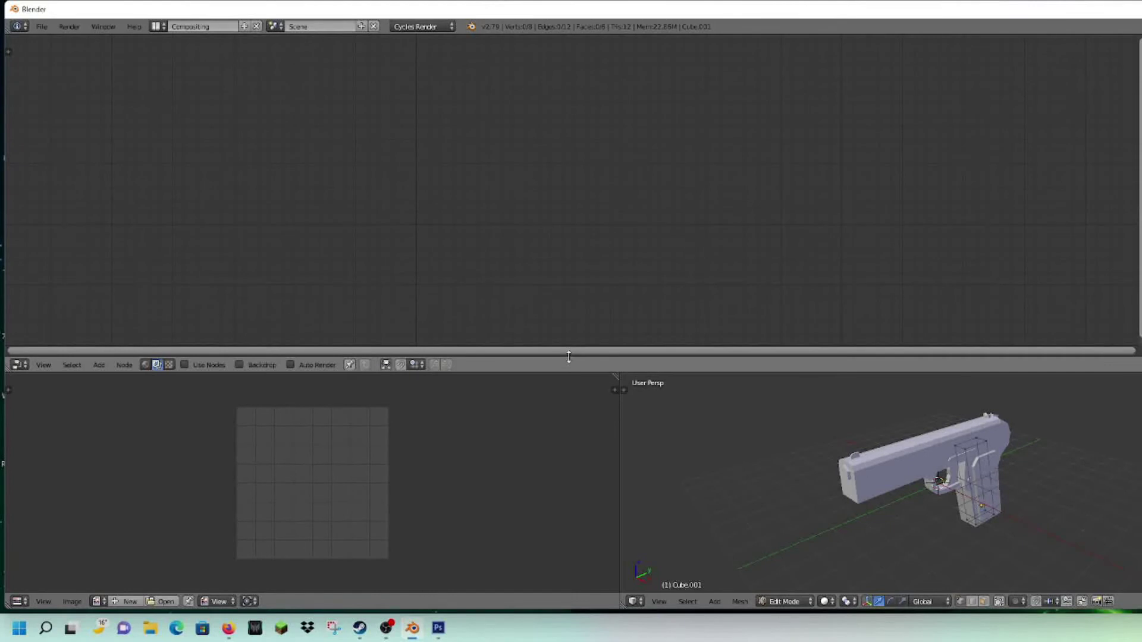
pyautogui.moveTo(592, 358); pyautogui.dragTo(608, 35)
pyautogui.scroll(2, 380, 253)
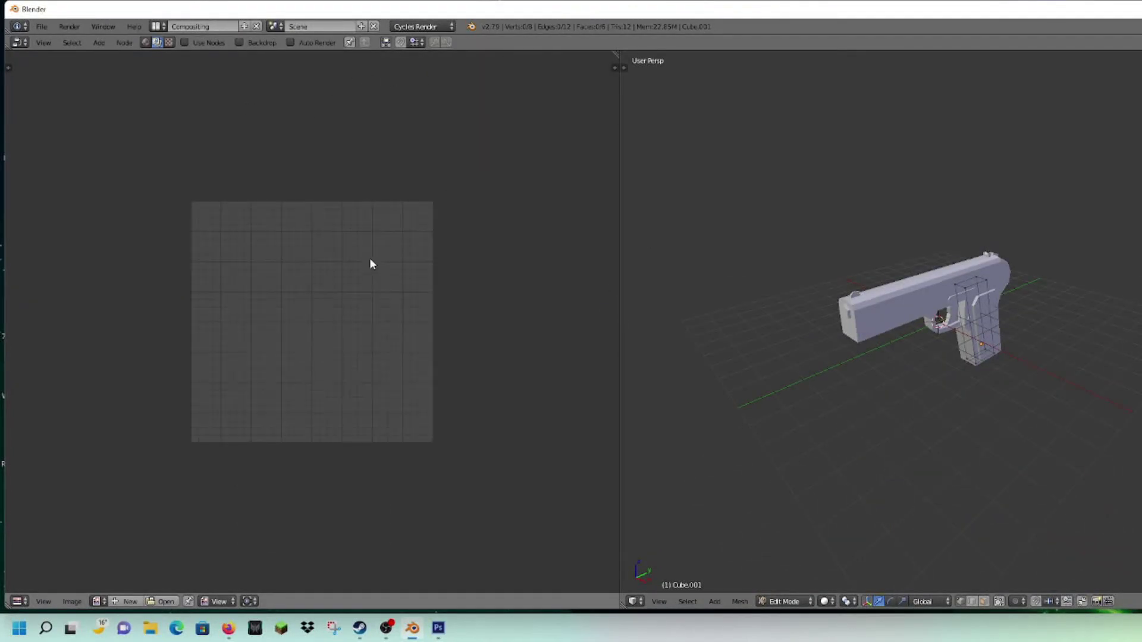
pyautogui.scroll(2, 975, 345)
# Return to Object Mode, load TT33TXT.png from the Desktop into the image editor and fit the palette in view
pyautogui.press('Tab')
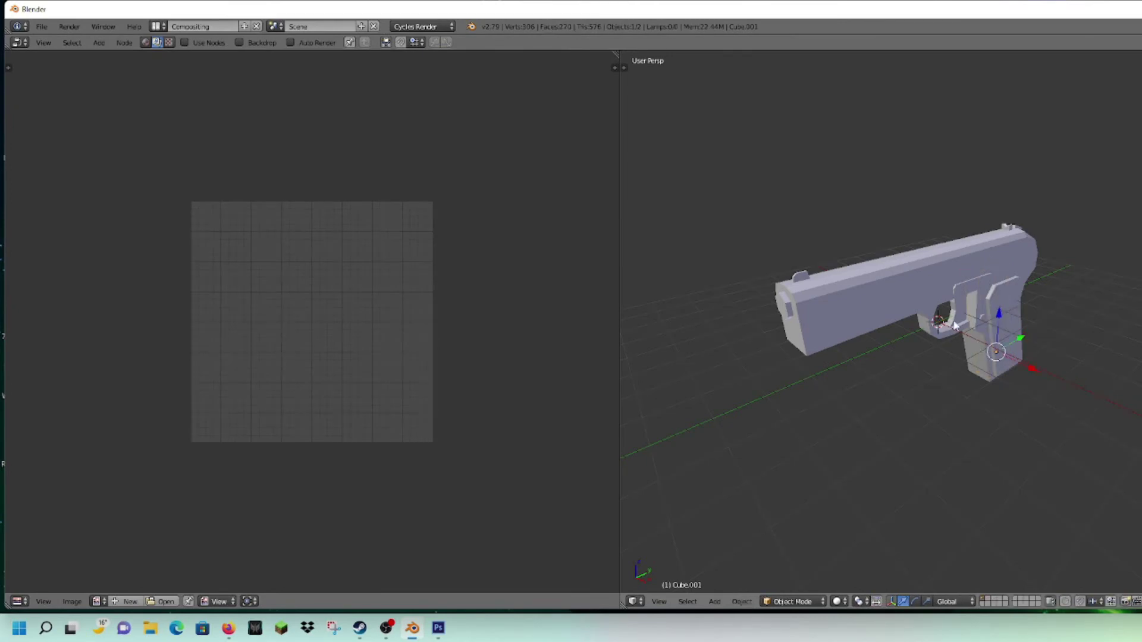
pyautogui.click(166, 601)
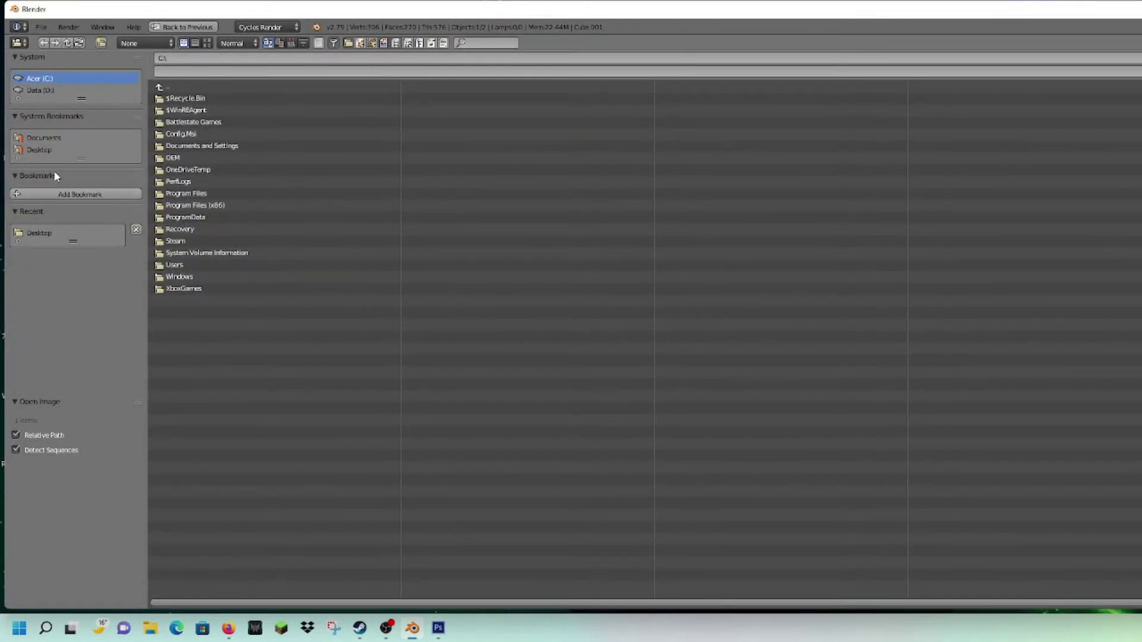
pyautogui.click(53, 150)
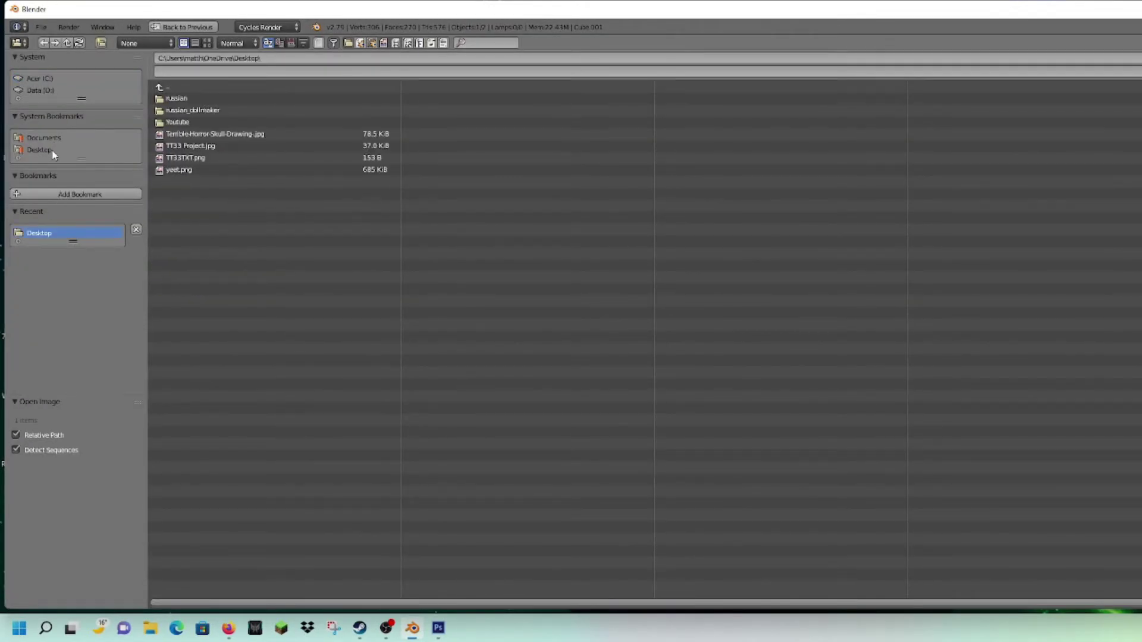
pyautogui.doubleClick(217, 162)
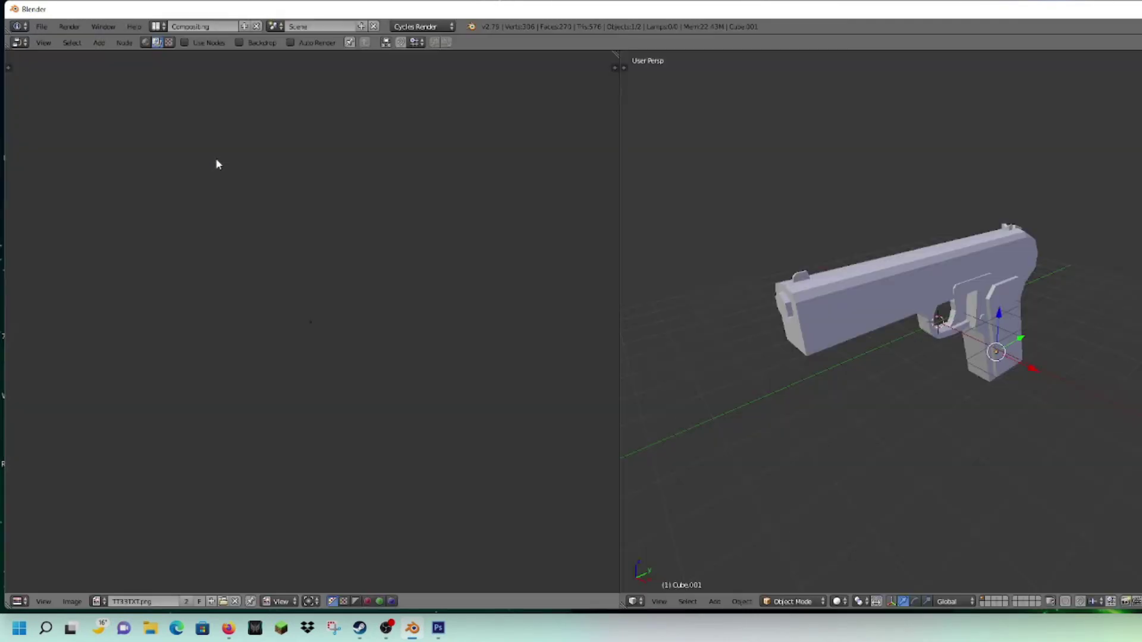
pyautogui.press('Home')
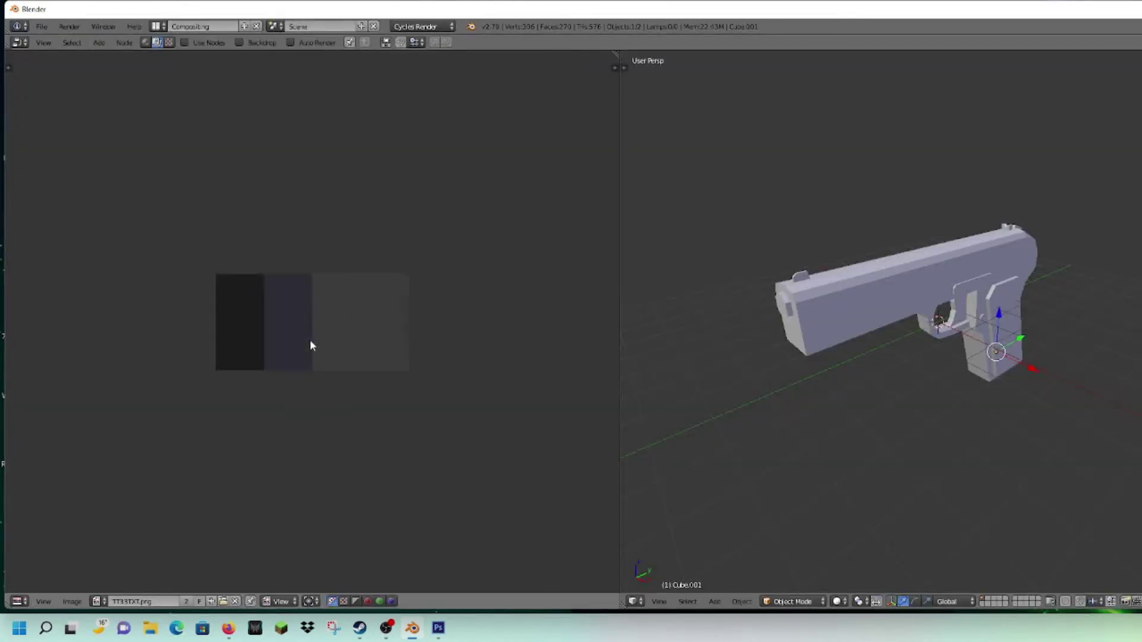
# Deselect everything and pick the magazine block inside the grip, using a temporary wireframe display to reach it
pyautogui.moveTo(1034, 361); pyautogui.dragTo(987, 365, button='middle')
pyautogui.press('a')
pyautogui.moveTo(1086, 349); pyautogui.dragTo(1059, 338, button='middle')
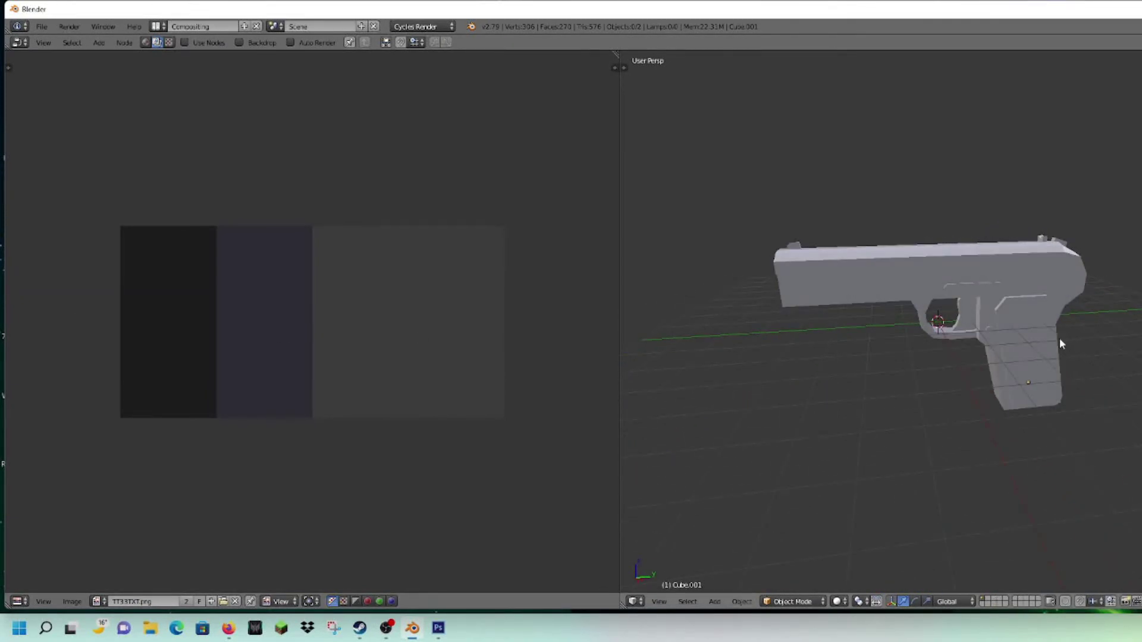
pyautogui.scroll(2, 1067, 371)
pyautogui.press('z')
pyautogui.rightClick(1050, 259)
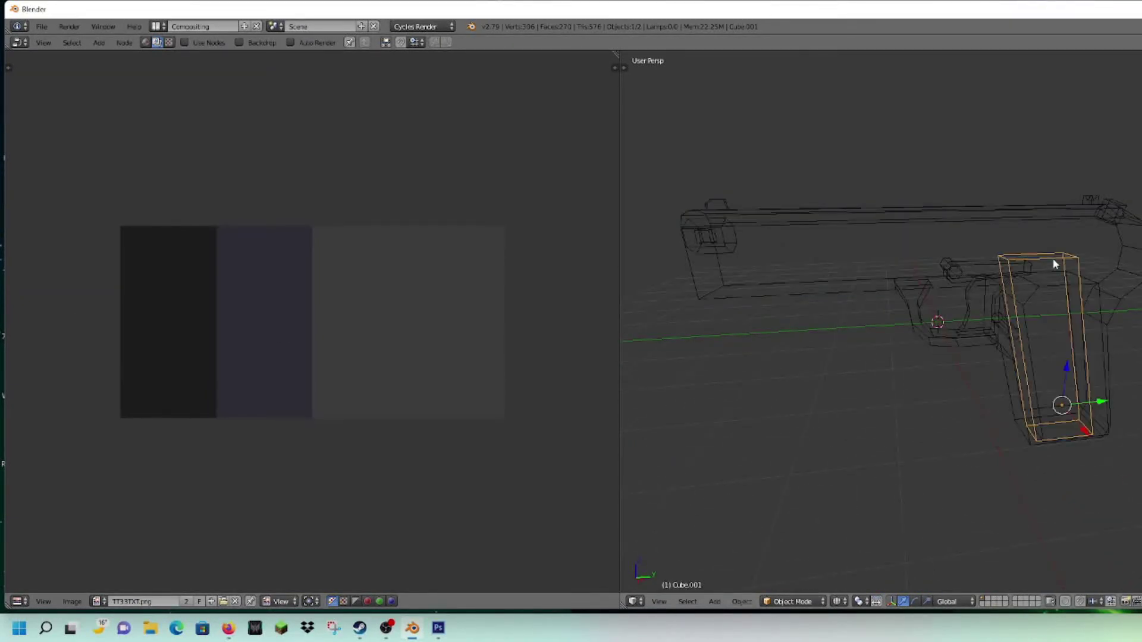
pyautogui.press('z')
pyautogui.scroll(-6, 1037, 320)
pyautogui.moveTo(1106, 332); pyautogui.dragTo(1069, 327, button='middle')
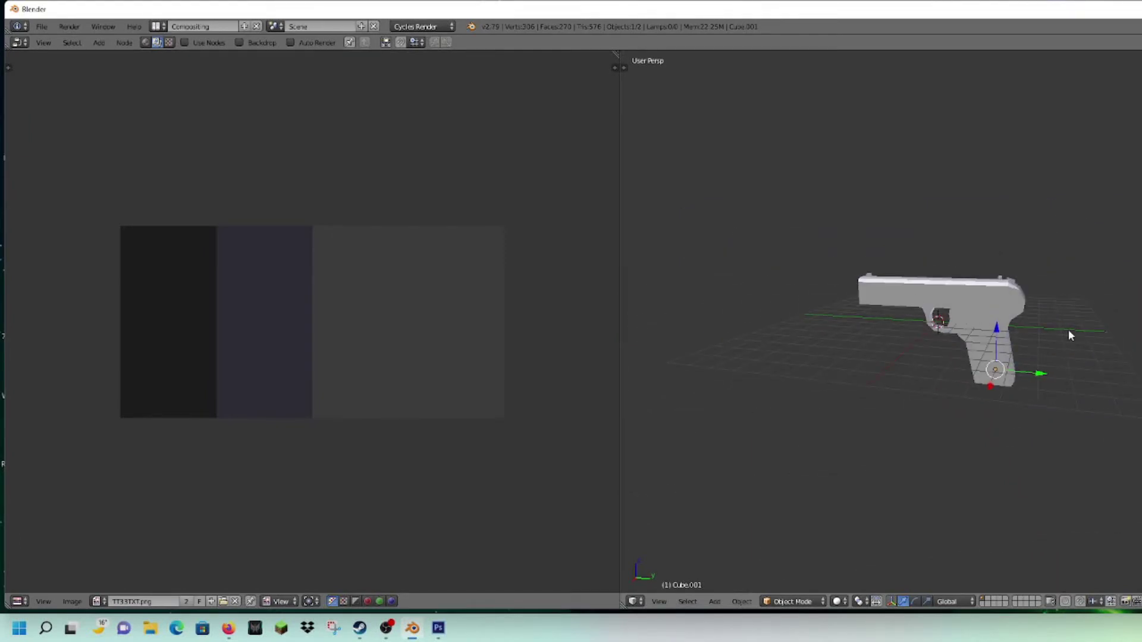
pyautogui.scroll(5, 833, 286)
pyautogui.moveTo(833, 287); pyautogui.dragTo(938, 303, button='middle')
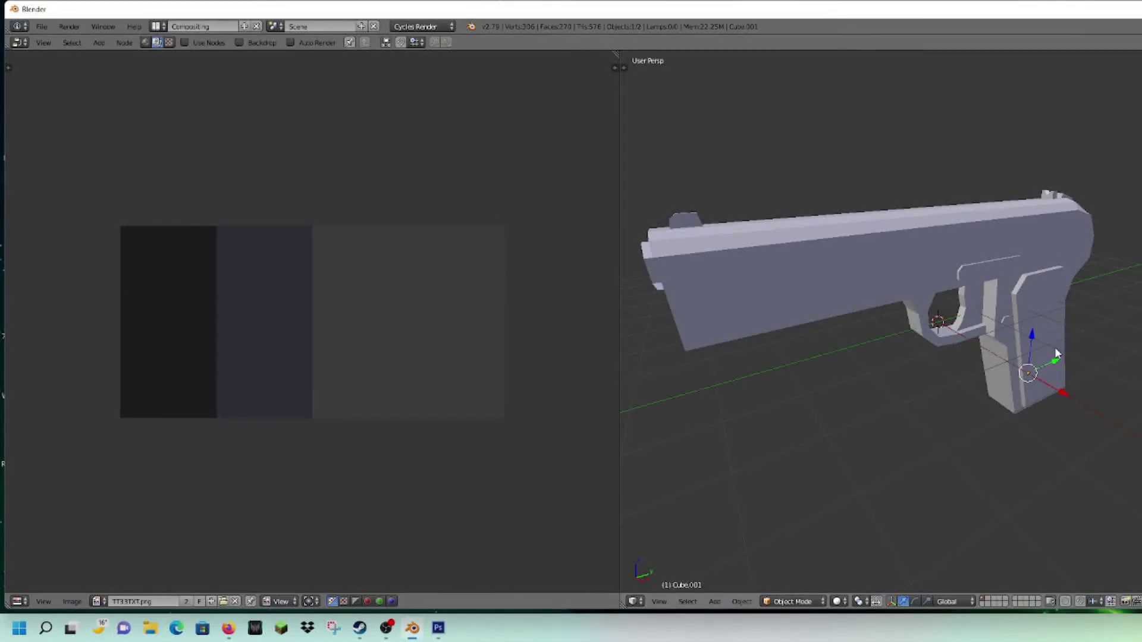
# Enter Edit Mode on the magazine and unwrap its whole mesh with Smart UV Project at the default settings
pyautogui.press('Tab')
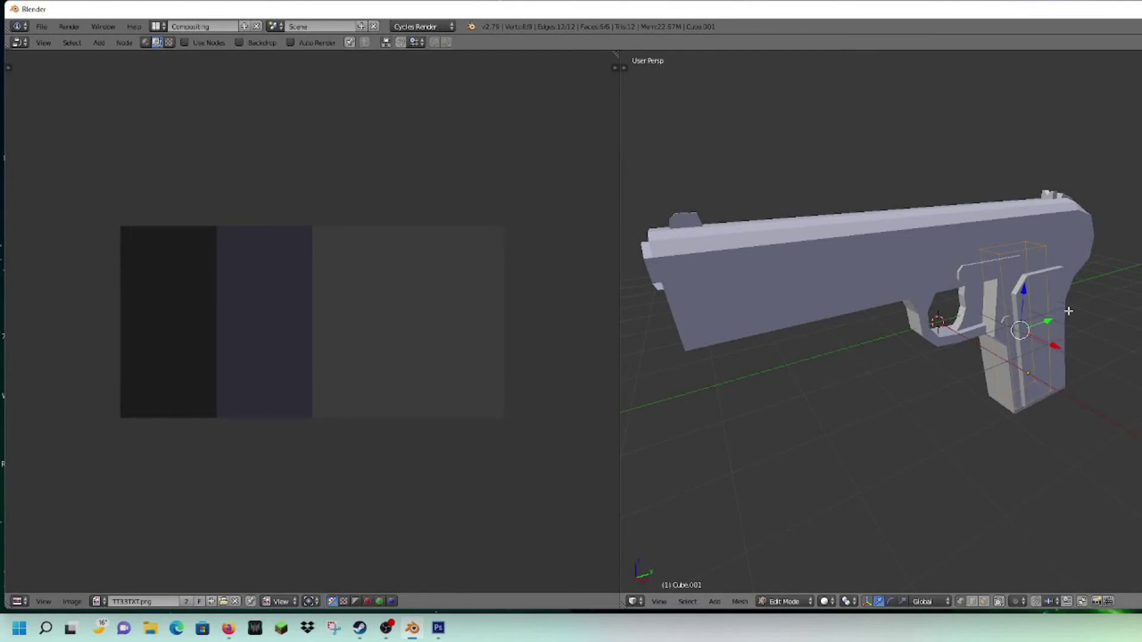
pyautogui.press('space')
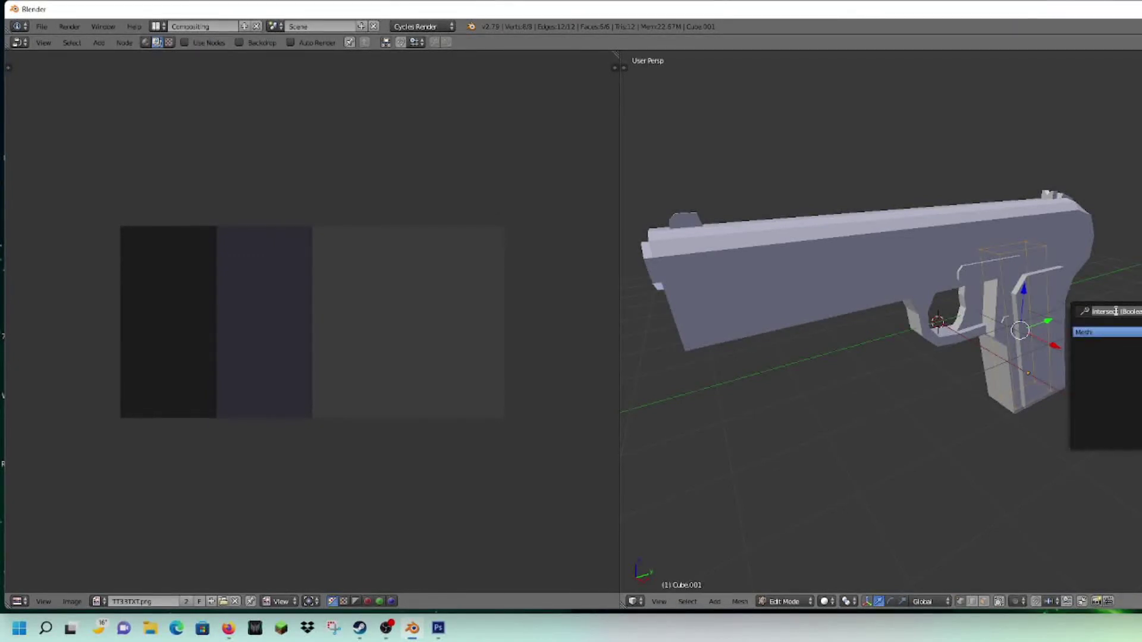
pyautogui.write('smart')
pyautogui.press('Return')
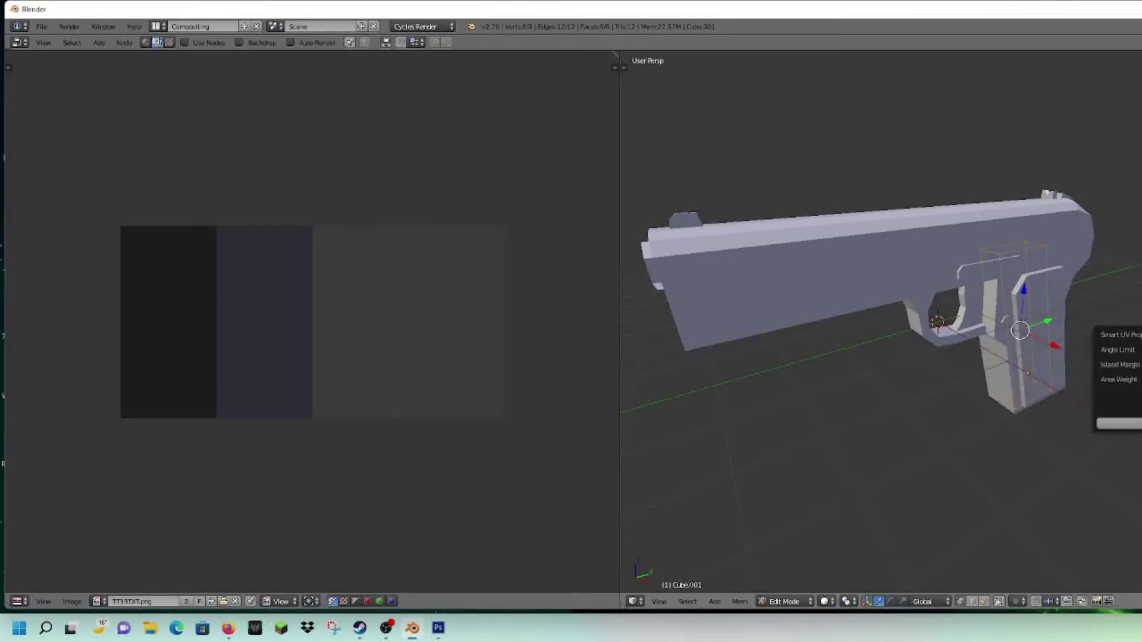
pyautogui.click(1119, 424)
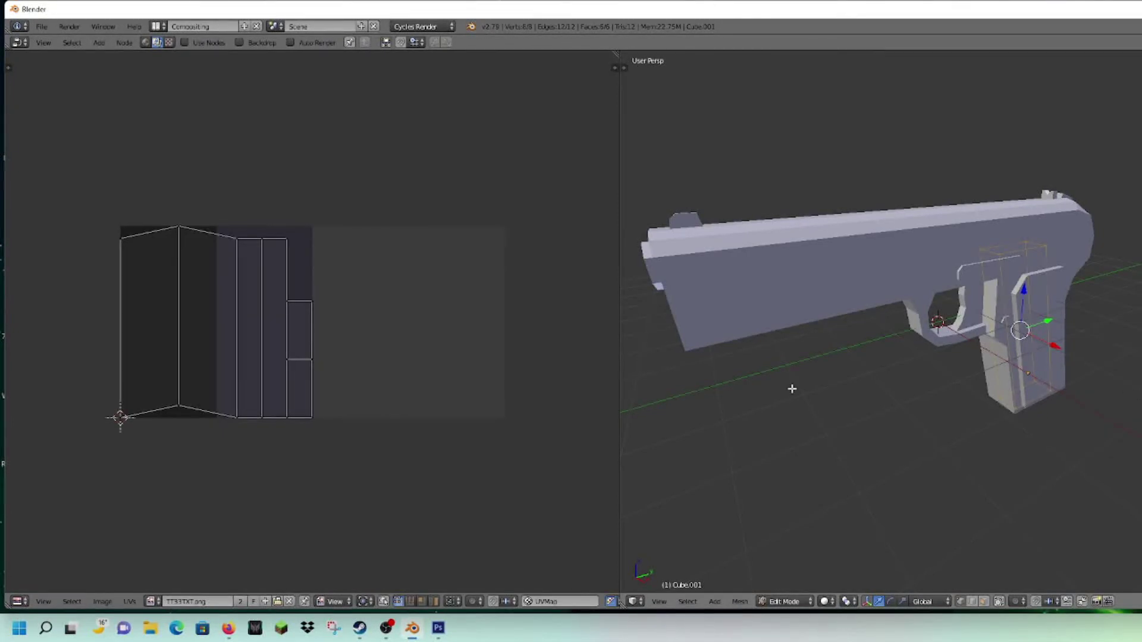
pyautogui.press('a')
pyautogui.press('a')
pyautogui.press('a')
pyautogui.press('a')
pyautogui.press('a')
pyautogui.press('a')
pyautogui.press('a')
pyautogui.rightClick(1037, 252)
pyautogui.press('c')
pyautogui.press('Escape')
pyautogui.press('a')
pyautogui.press('a')
pyautogui.press('a')
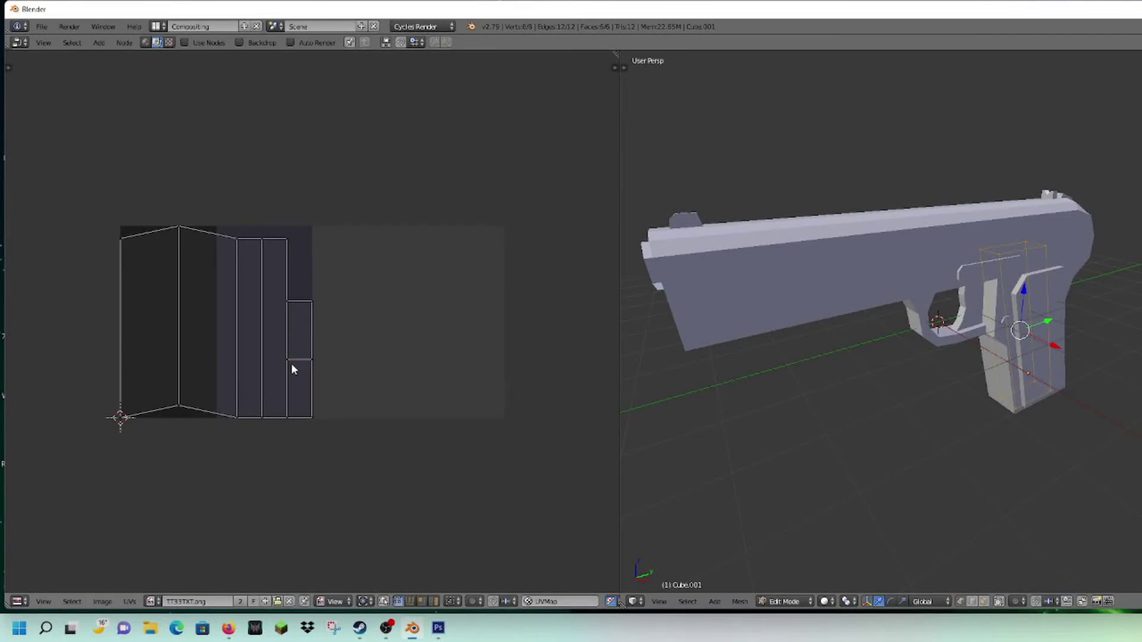
# Scale all the magazine's UVs down to a small cluster and move them onto the grey area near the palette's lower-right corner
pyautogui.press('a')
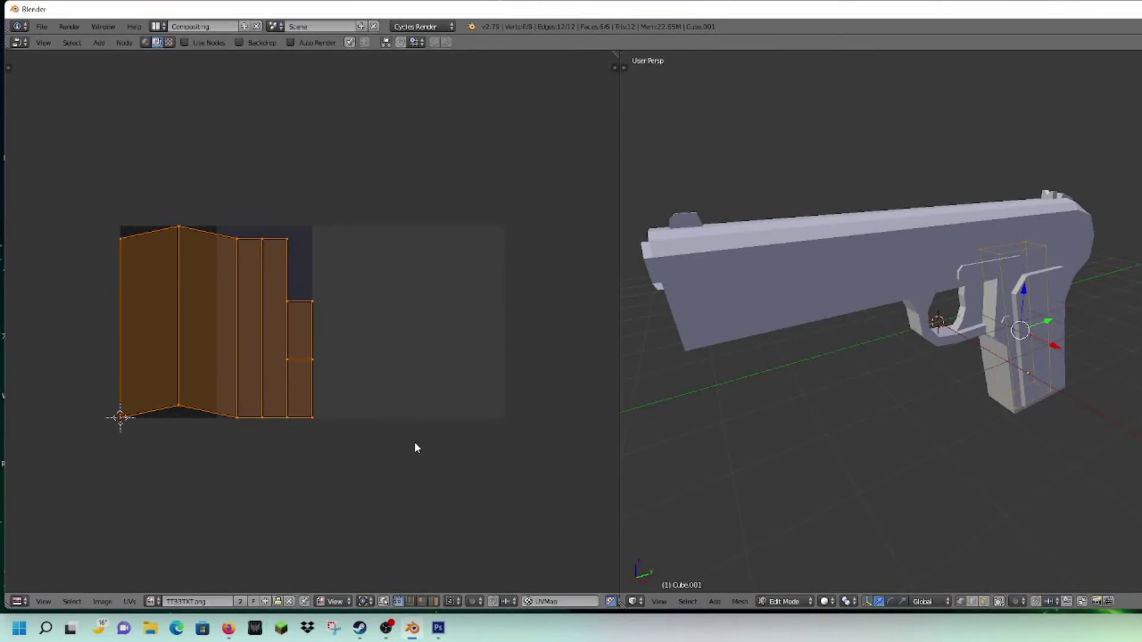
pyautogui.press('s')
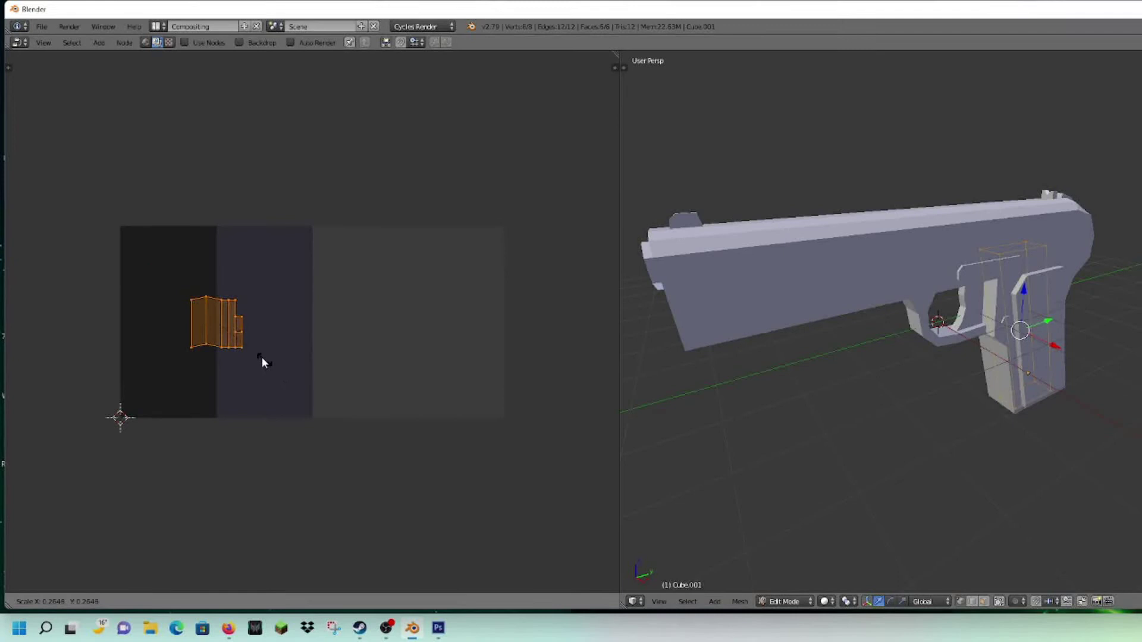
pyautogui.click(234, 340)
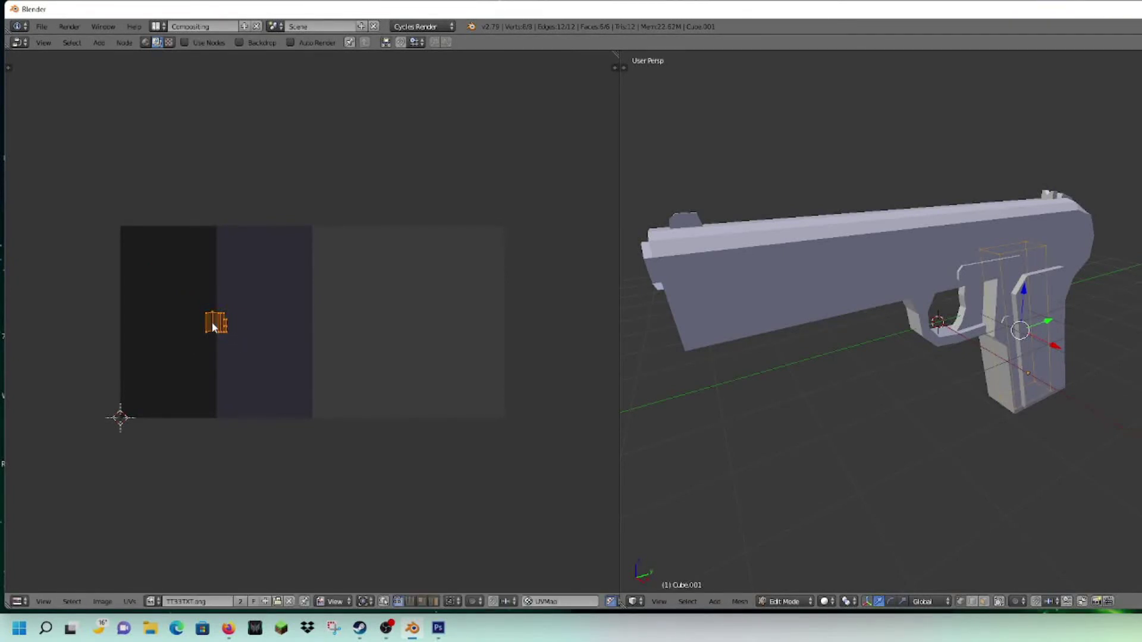
pyautogui.press('g')
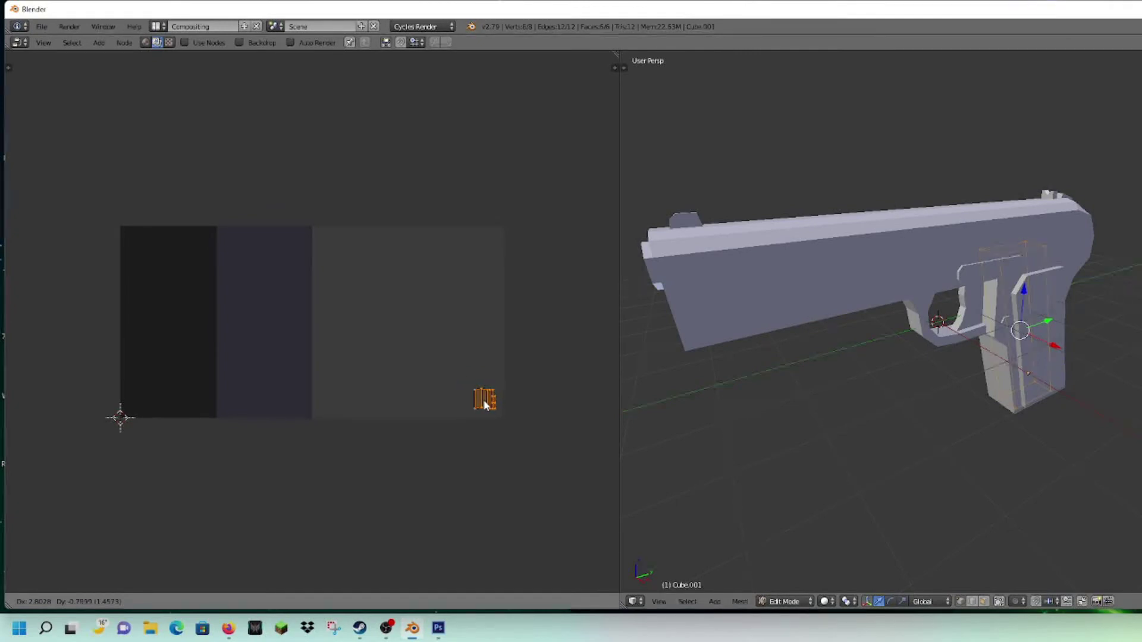
pyautogui.click(484, 403)
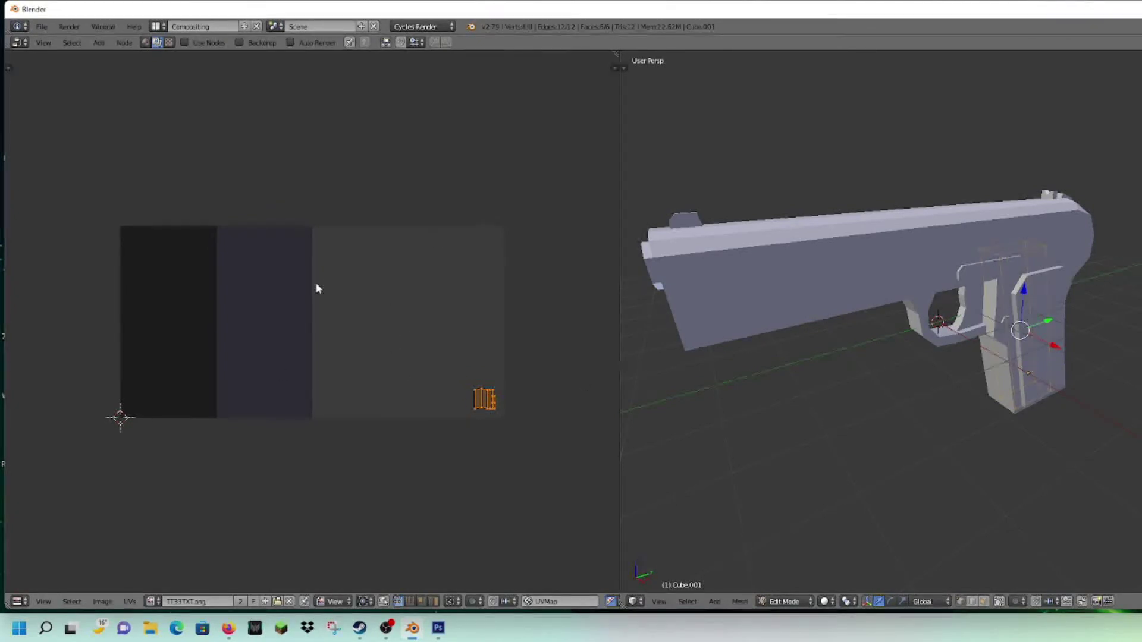
# Leave the magazine, select the main pistol body and unwrap its whole mesh with Smart UV Project
pyautogui.press('Tab')
pyautogui.rightClick(926, 229)
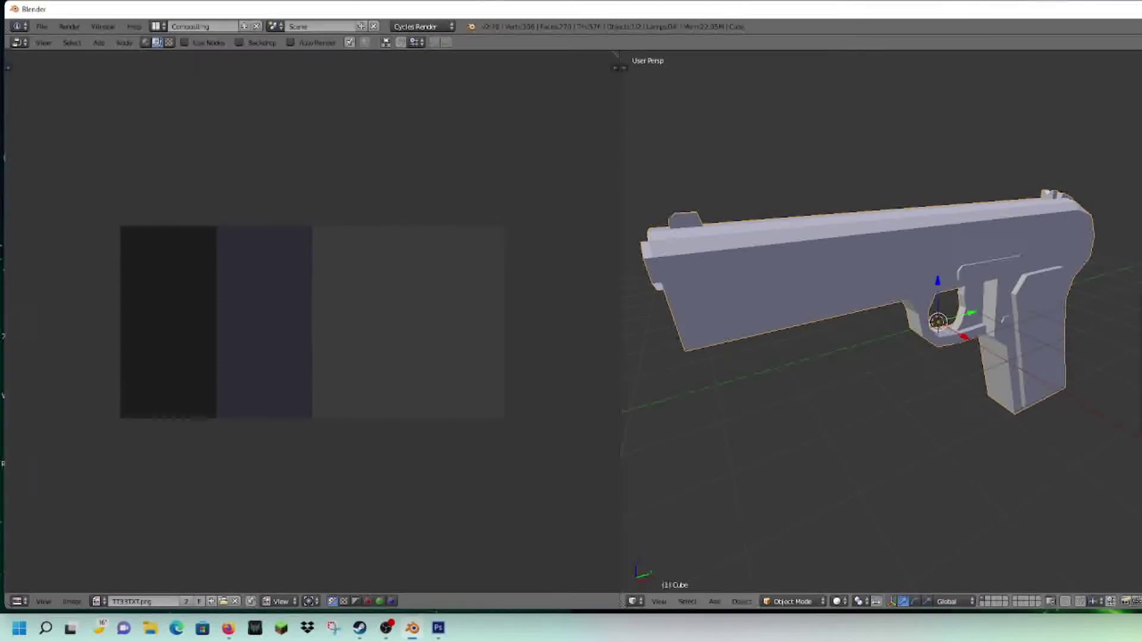
pyautogui.click(1140, 318)
pyautogui.click(1118, 409)
pyautogui.press('Tab')
pyautogui.press('a')
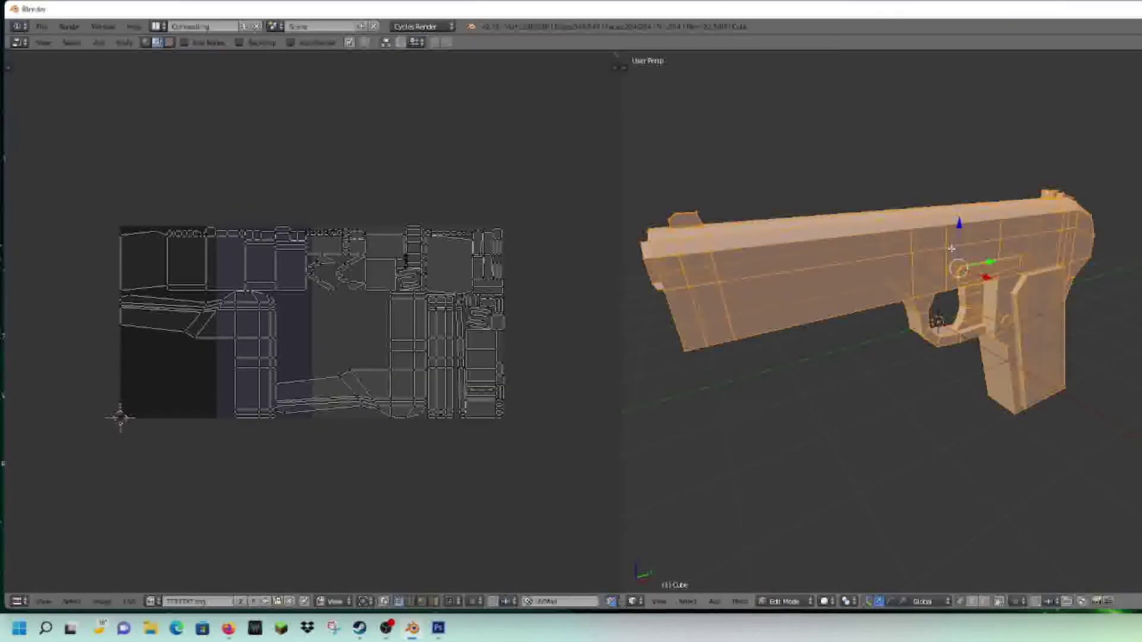
pyautogui.moveTo(980, 275); pyautogui.dragTo(1038, 280, button='middle')
# Scale all the pistol body's UVs down to a small cluster and move them onto the dark purple-blue band of the palette
pyautogui.press('a')
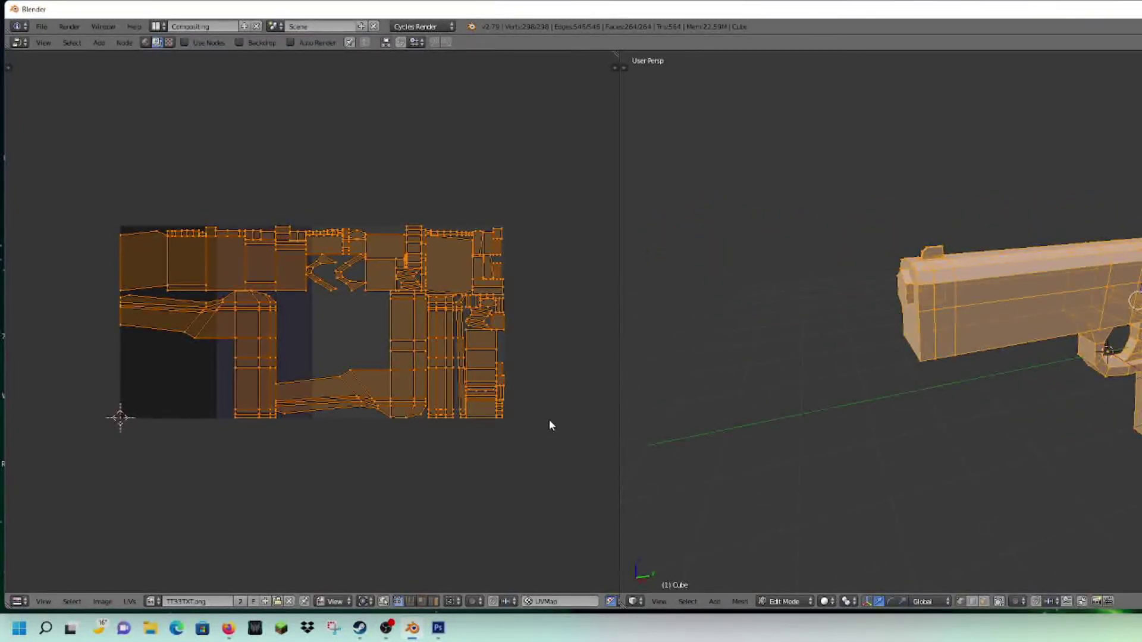
pyautogui.press('s')
pyautogui.click(349, 321)
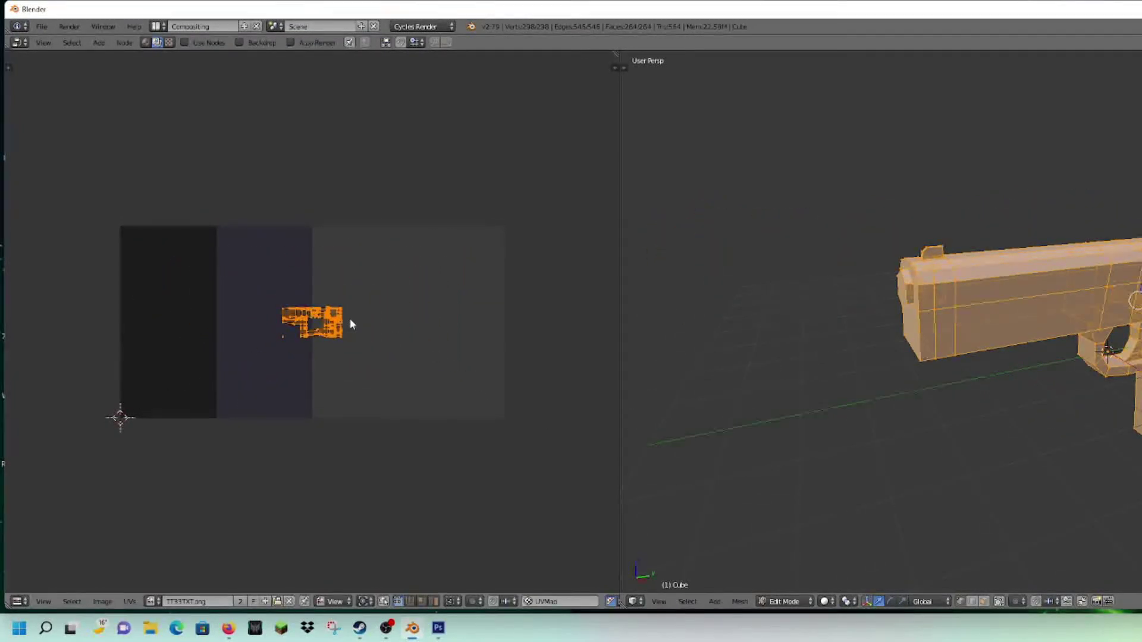
pyautogui.press('g')
pyautogui.click(299, 257)
# Select only the raised panel on the side of the grip and move its UVs onto the black band of the palette
pyautogui.press('a')
pyautogui.moveTo(802, 367); pyautogui.dragTo(944, 259, button='middle')
pyautogui.press('a')
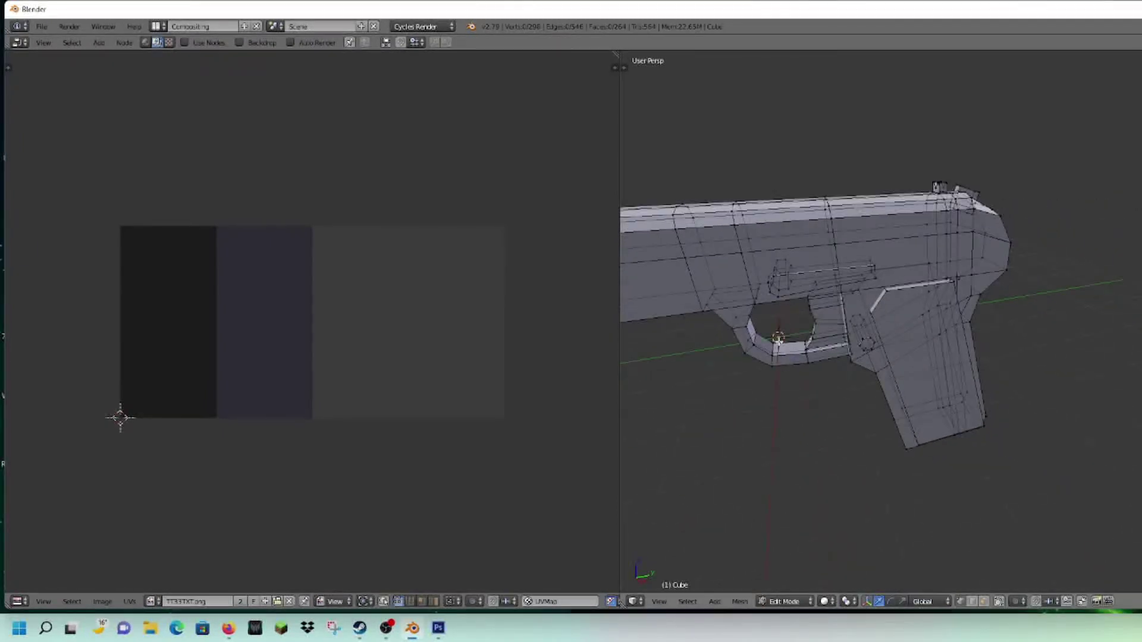
pyautogui.rightClick(884, 292)
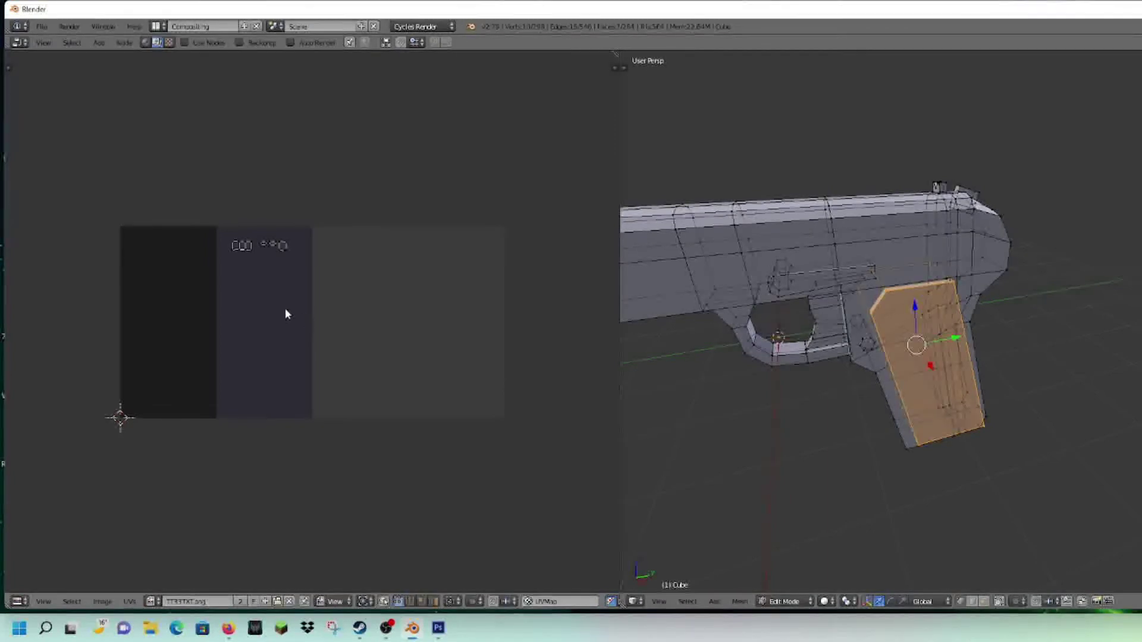
pyautogui.press('a')
pyautogui.press('g')
pyautogui.click(204, 262)
pyautogui.press('a')
pyautogui.scroll(2, 829, 375)
pyautogui.press('a')
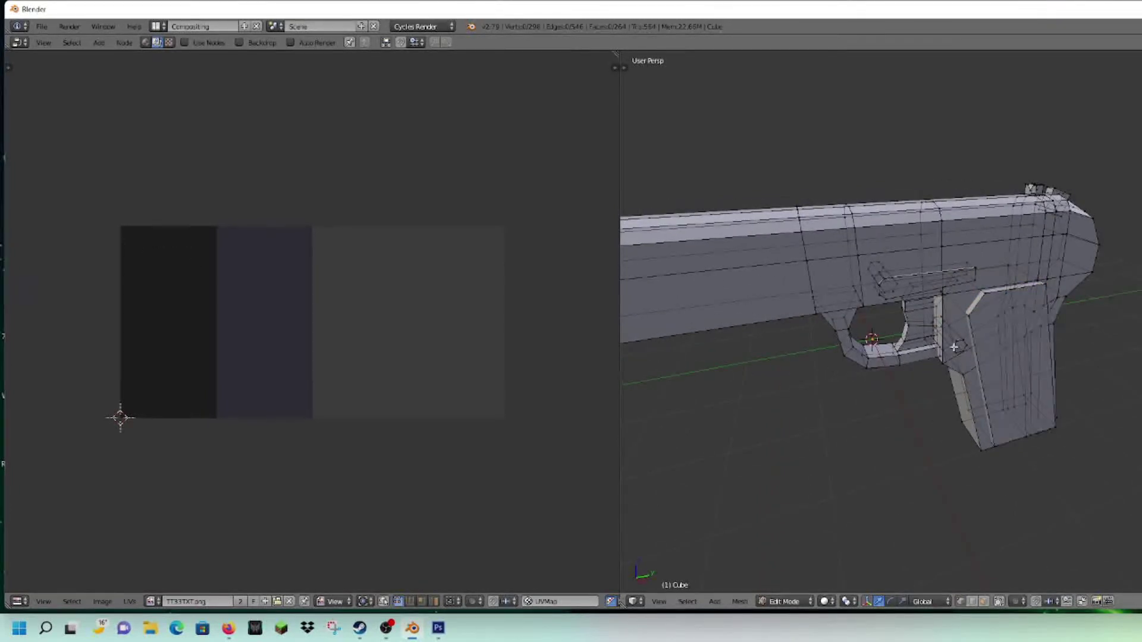
# Select the linked geometry of the barrel piece at the muzzle and the small separate parts around the trigger
pyautogui.press('l')
pyautogui.keyDown('shift'); pyautogui.moveTo(692, 310); pyautogui.dragTo(953, 326, button='middle'); pyautogui.keyUp('shift')
pyautogui.press('a')
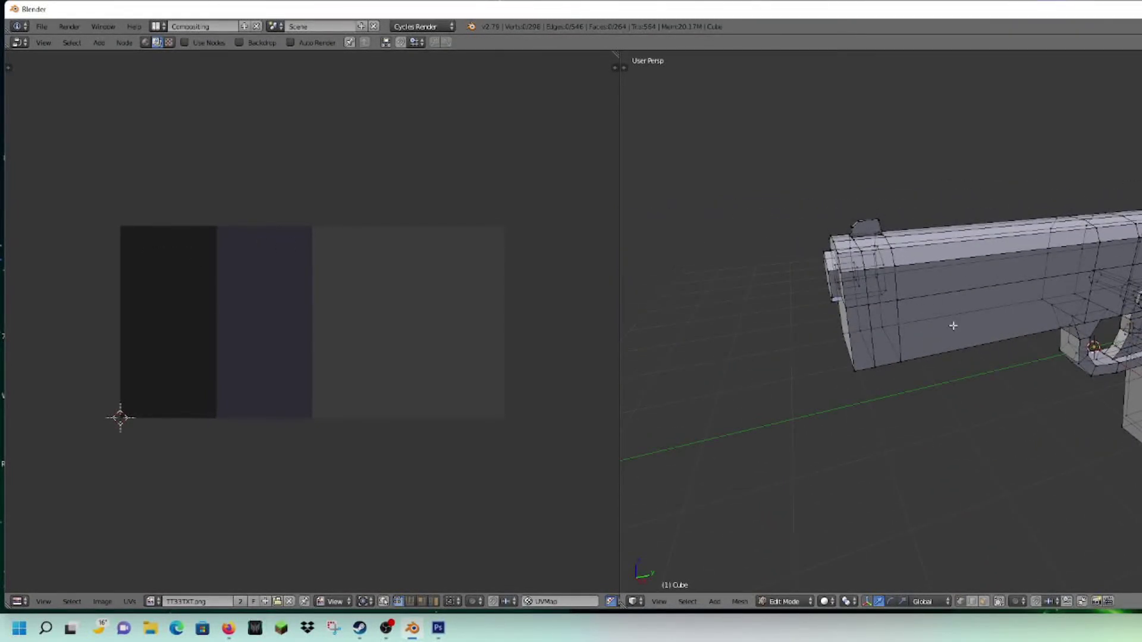
pyautogui.press('l')
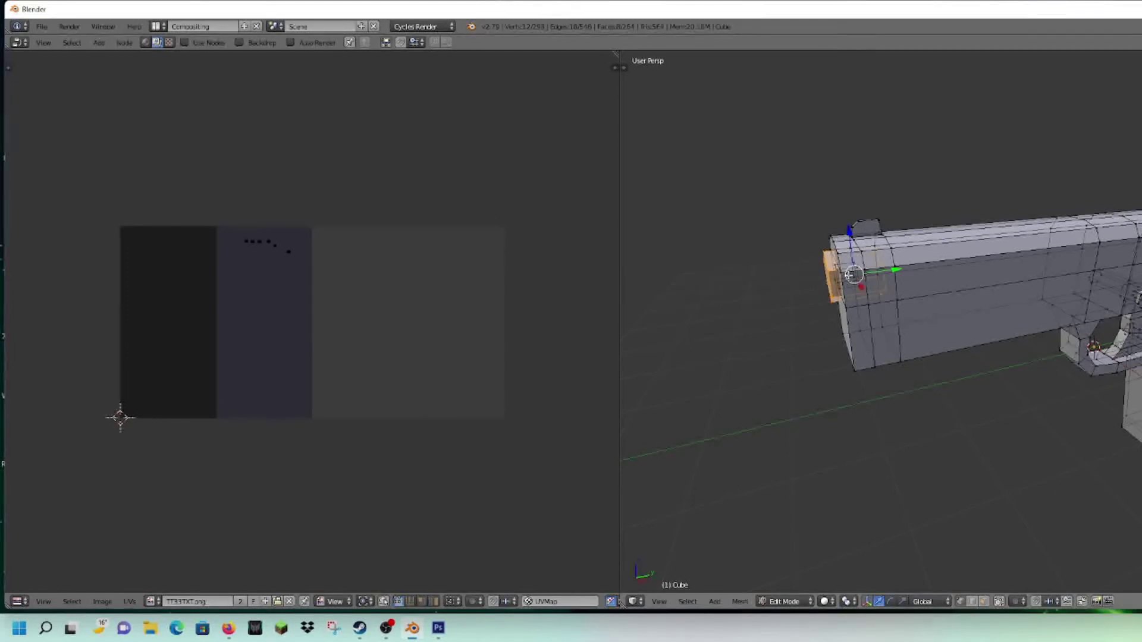
pyautogui.press('l')
pyautogui.press('l')
pyautogui.press('l')
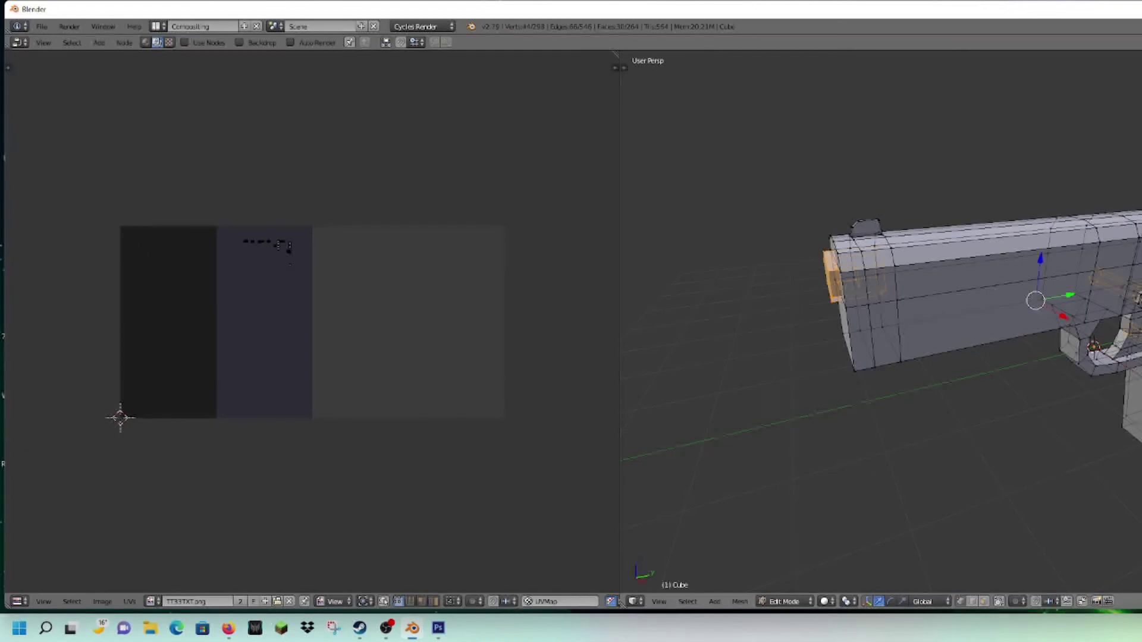
pyautogui.press('l')
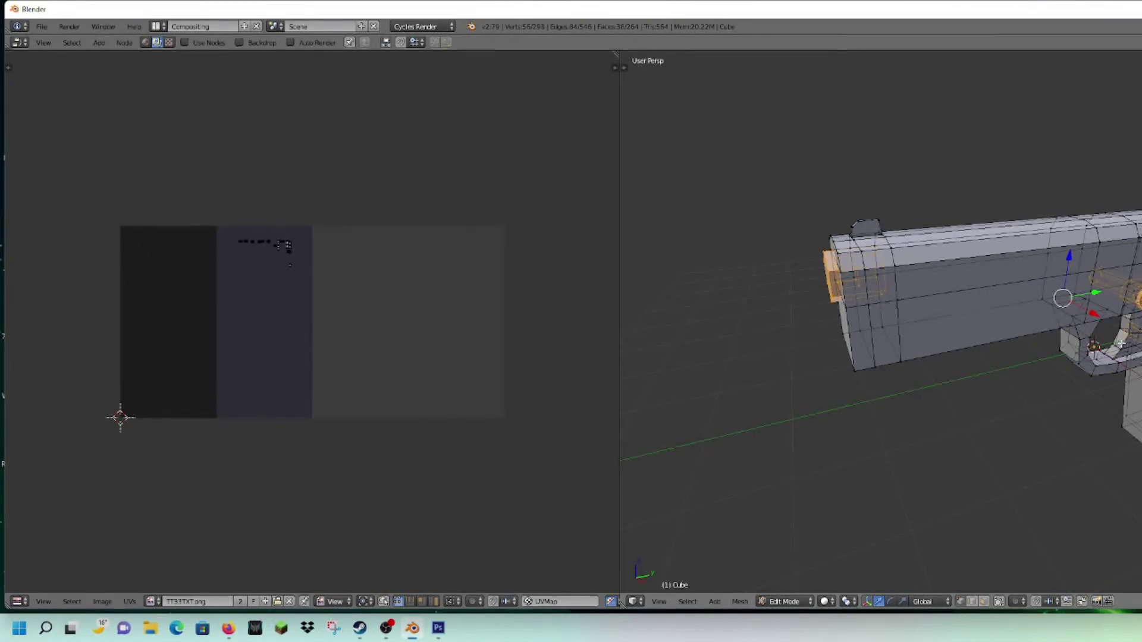
pyautogui.press('l')
pyautogui.hotkey('ctrl', 'z')
# Complete the small-part selection, move the selected parts' UVs onto the black band of the palette and return to Object Mode
pyautogui.moveTo(1120, 347); pyautogui.dragTo(1011, 357, button='middle')
pyautogui.keyDown('shift'); pyautogui.rightClick(1045, 356); pyautogui.keyUp('shift')
pyautogui.scroll(-6, 1044, 357)
pyautogui.moveTo(815, 364); pyautogui.dragTo(831, 272, button='middle')
pyautogui.scroll(5, 886, 347)
pyautogui.moveTo(751, 252); pyautogui.dragTo(879, 285, button='middle')
pyautogui.moveTo(1010, 388); pyautogui.dragTo(1068, 416, button='middle')
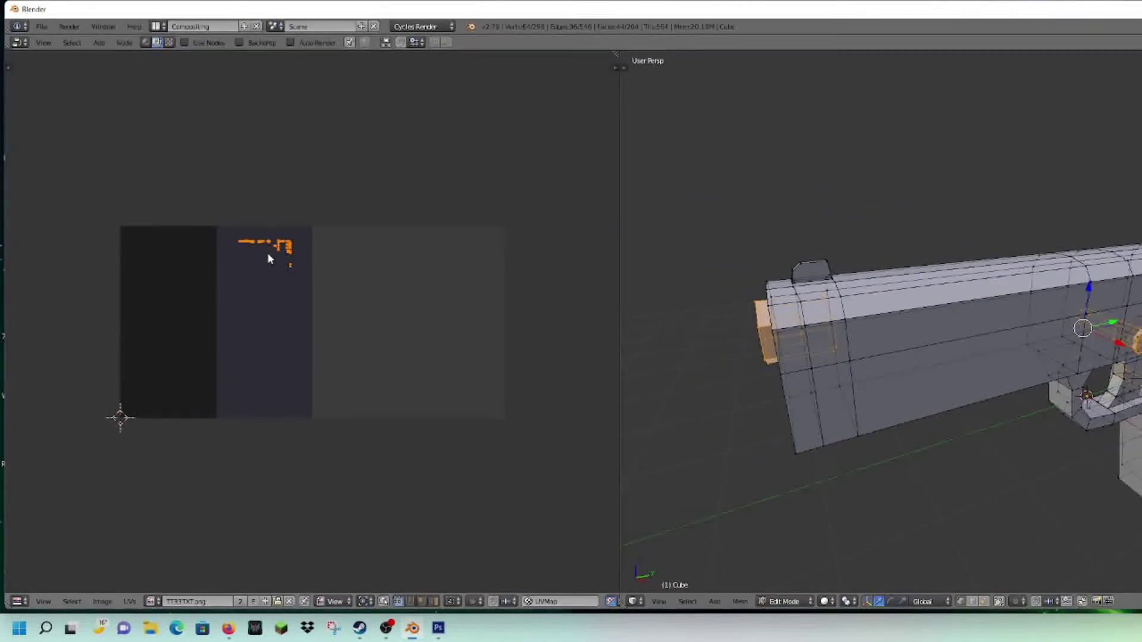
pyautogui.press('g')
pyautogui.click(174, 283)
pyautogui.press('Tab')
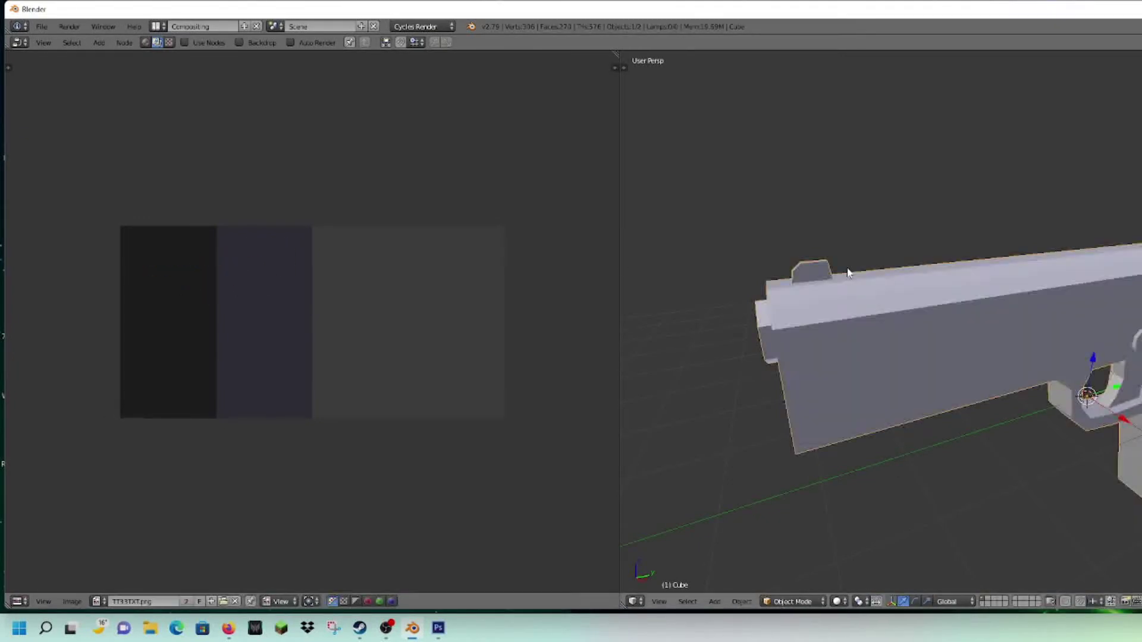
# Switch to the Default screen layout and display the pistol with Rendered viewport shading
pyautogui.scroll(-5, 847, 266)
pyautogui.moveTo(849, 272); pyautogui.dragTo(718, 278, button='middle')
pyautogui.click(158, 26)
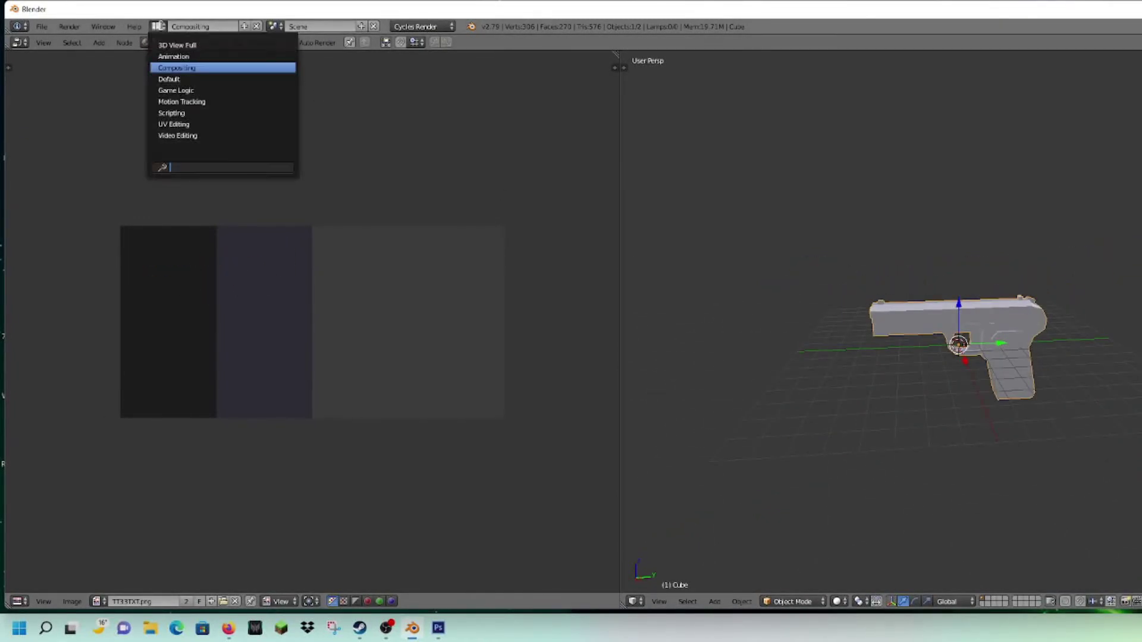
pyautogui.click(178, 79)
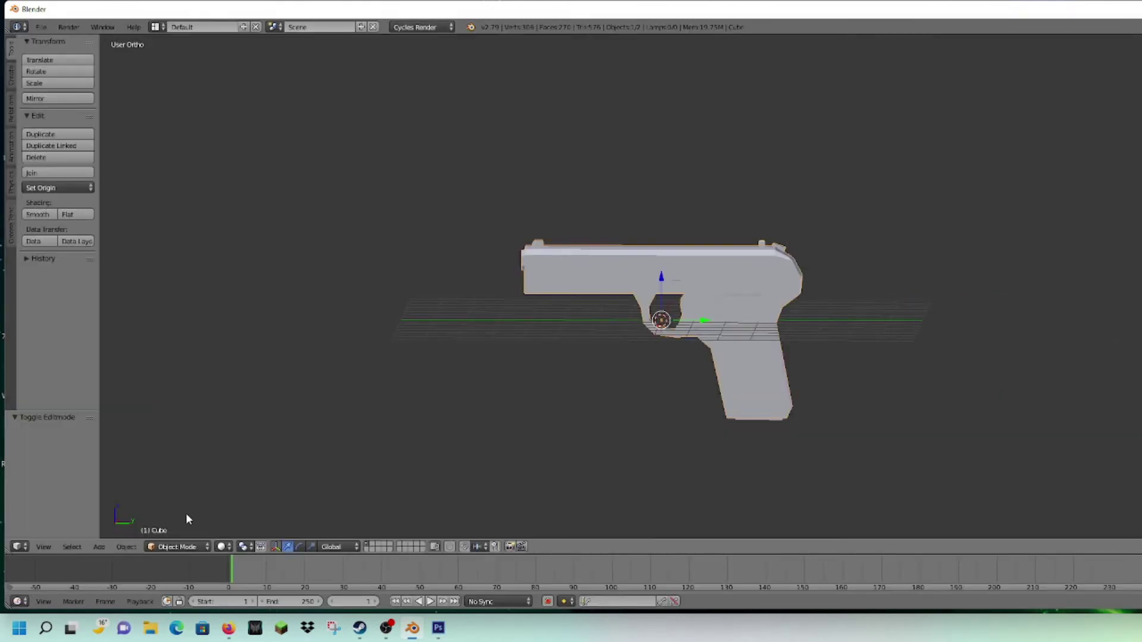
pyautogui.click(221, 546)
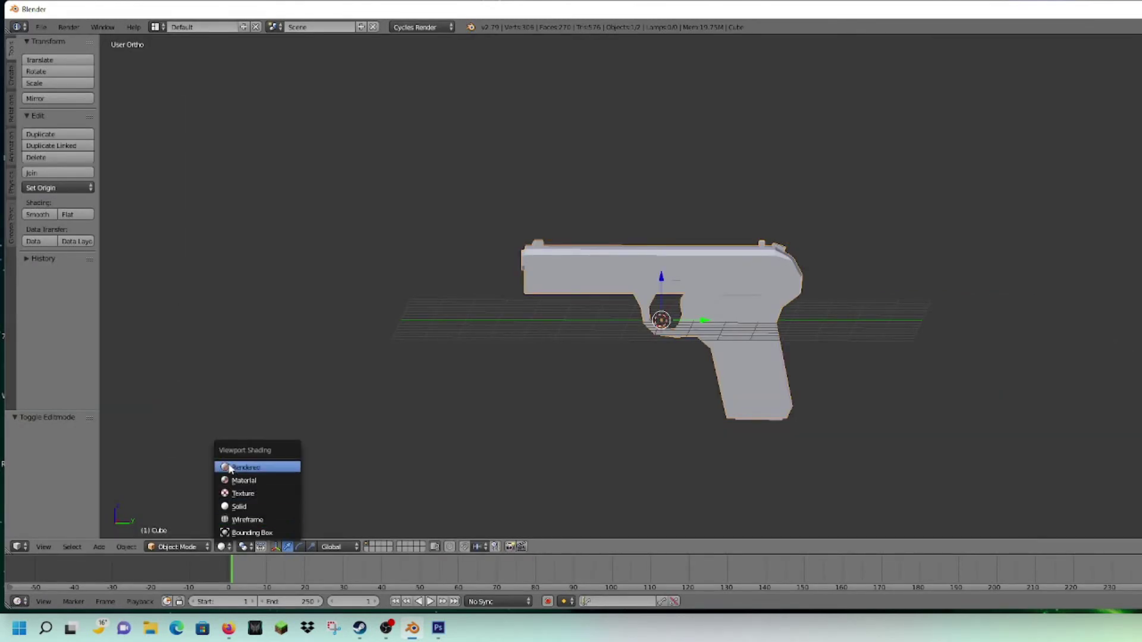
pyautogui.click(253, 468)
# Examine the rendered pistol's palette colors from the side, front and rear, both close up and at a distance
pyautogui.scroll(3, 404, 333)
pyautogui.moveTo(431, 340)
pyautogui.mouseDown(button='middle')
pyautogui.moveTo(499, 352)
pyautogui.moveTo(452, 343)
pyautogui.mouseUp(button='middle')
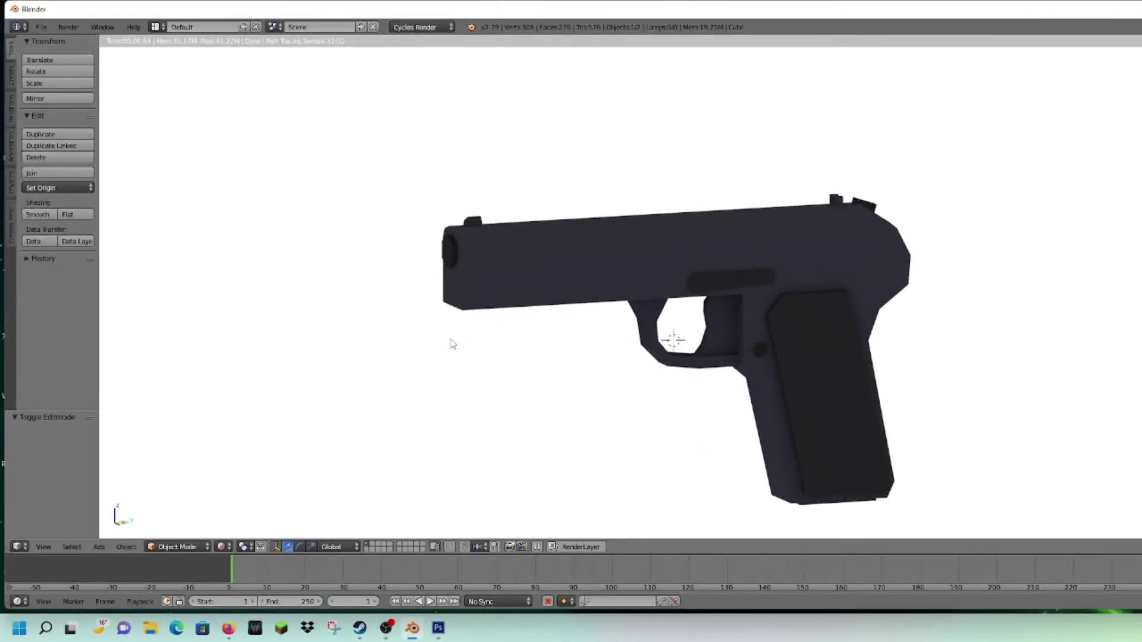
pyautogui.scroll(-3, 452, 343)
pyautogui.scroll(5, 454, 387)
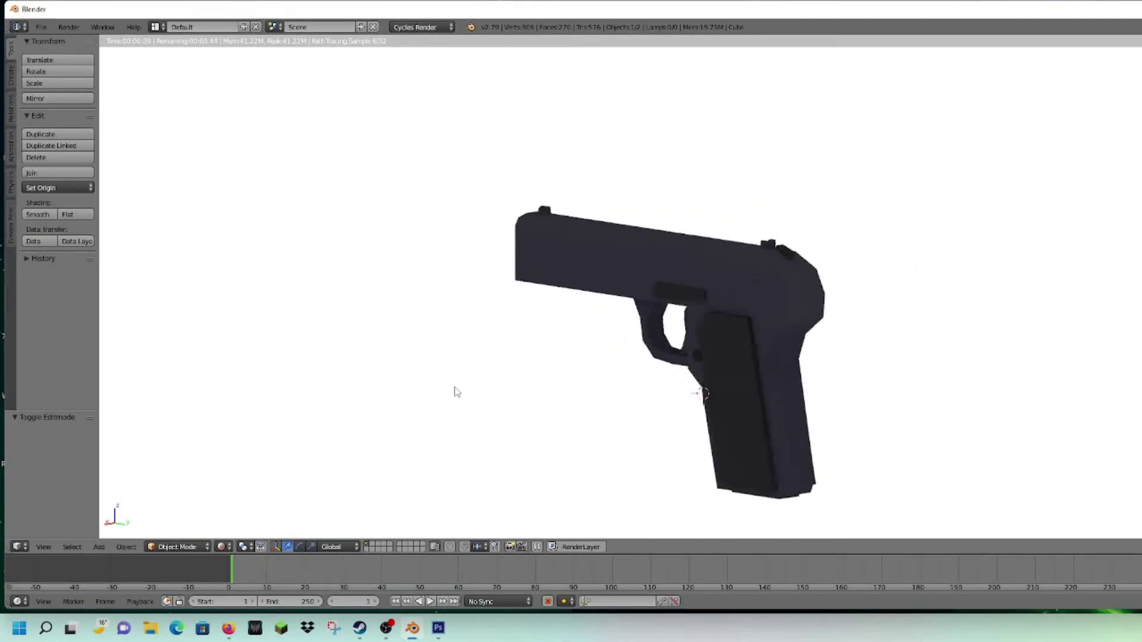
pyautogui.scroll(-3, 454, 387)
pyautogui.moveTo(459, 385); pyautogui.dragTo(582, 396, button='middle')
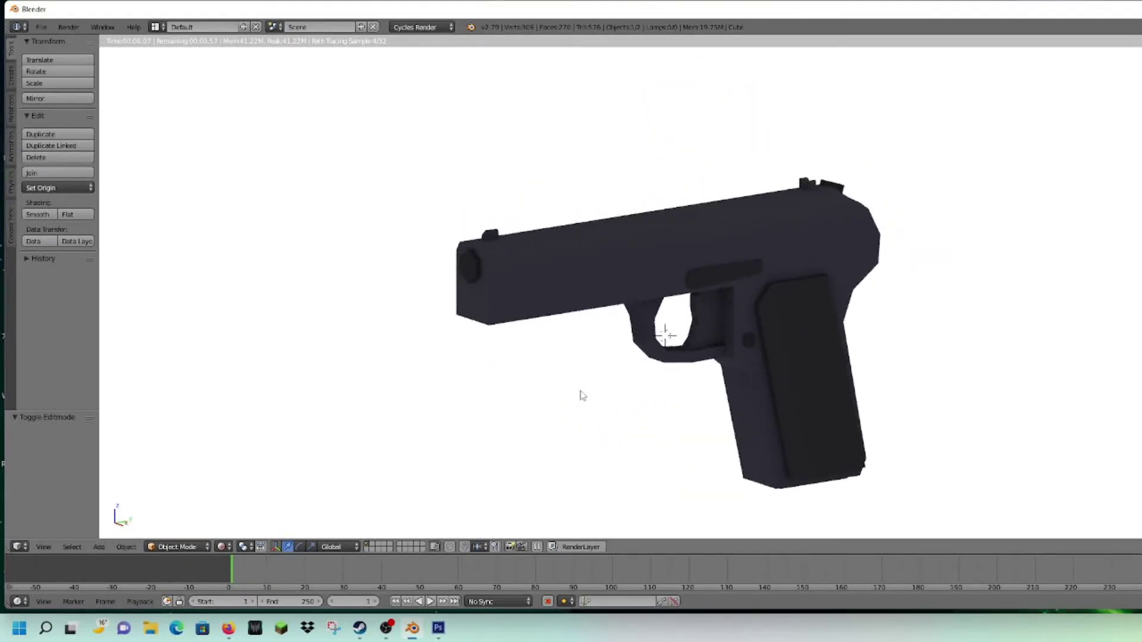
pyautogui.scroll(4, 574, 395)
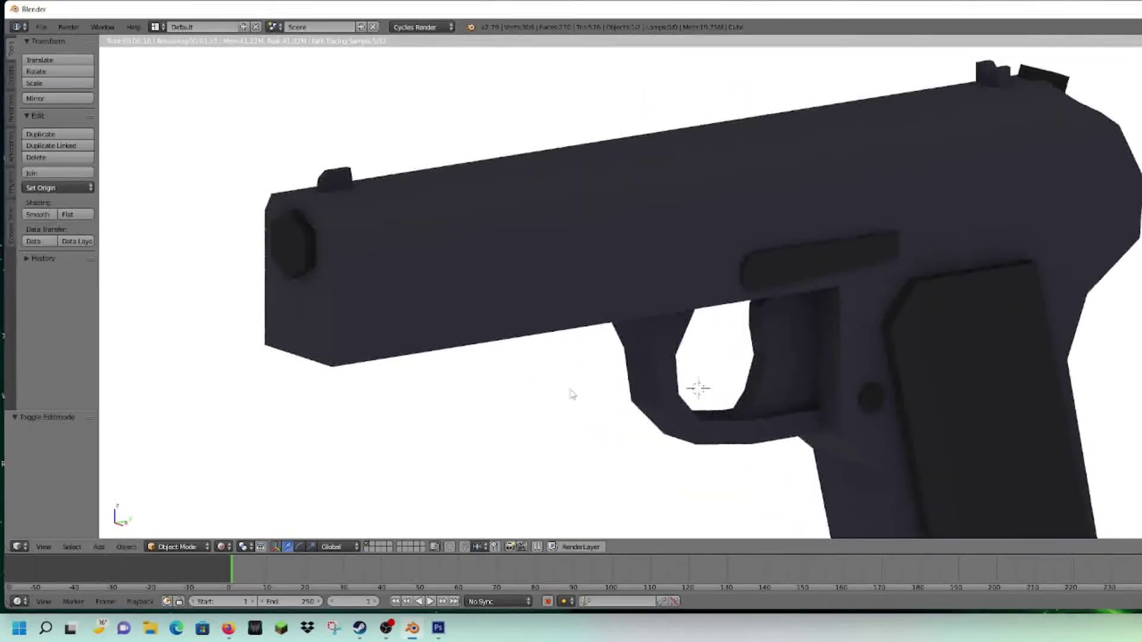
pyautogui.scroll(-5, 570, 394)
pyautogui.scroll(-2, 570, 394)
pyautogui.moveTo(512, 393)
pyautogui.mouseDown(button='middle')
pyautogui.moveTo(204, 391)
pyautogui.moveTo(1132, 389)
pyautogui.moveTo(507, 380)
pyautogui.mouseUp(button='middle')
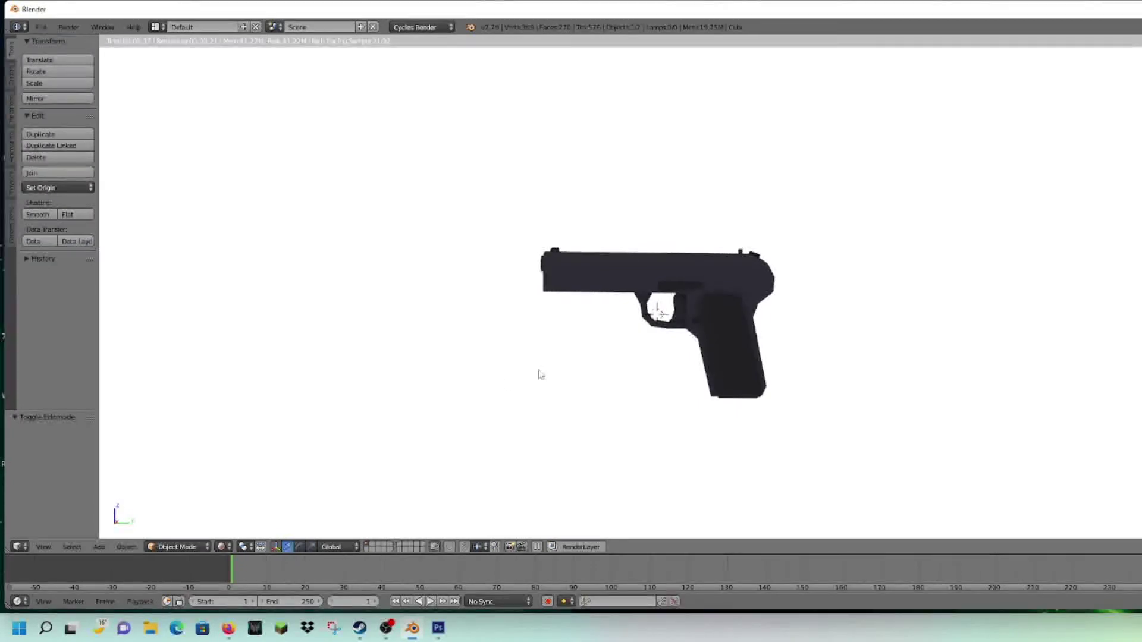
pyautogui.scroll(6, 541, 375)
pyautogui.scroll(-5, 541, 375)
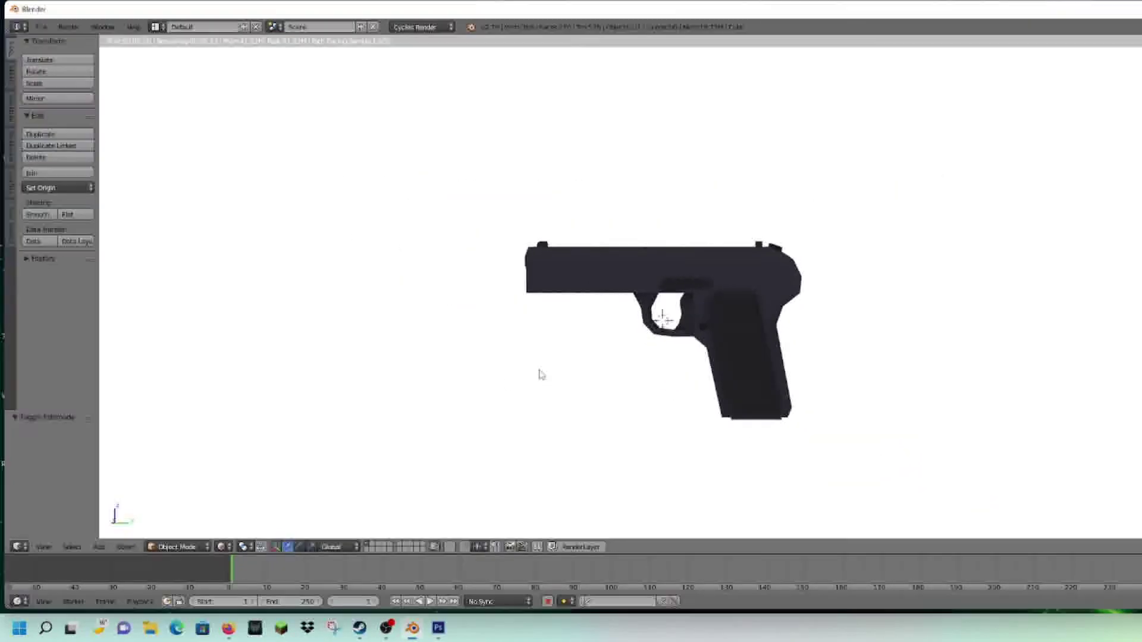
pyautogui.press('KP_6')
pyautogui.press('KP_6')
pyautogui.press('KP_6')
pyautogui.press('KP_6')
pyautogui.press('KP_6')
pyautogui.press('KP_6')
pyautogui.scroll(6, 541, 375)
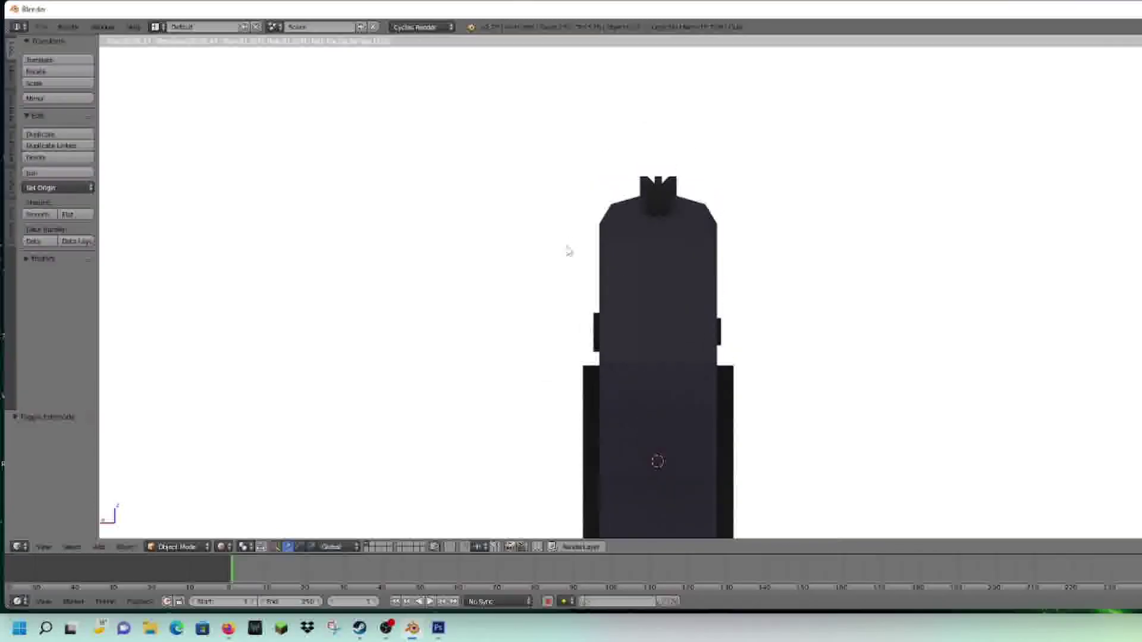
pyautogui.press('KP_6')
pyautogui.press('KP_6')
pyautogui.press('KP_6')
pyautogui.press('KP_6')
pyautogui.press('KP_6')
pyautogui.press('KP_6')
pyautogui.press('KP_4')
pyautogui.press('KP_4')
pyautogui.press('KP_4')
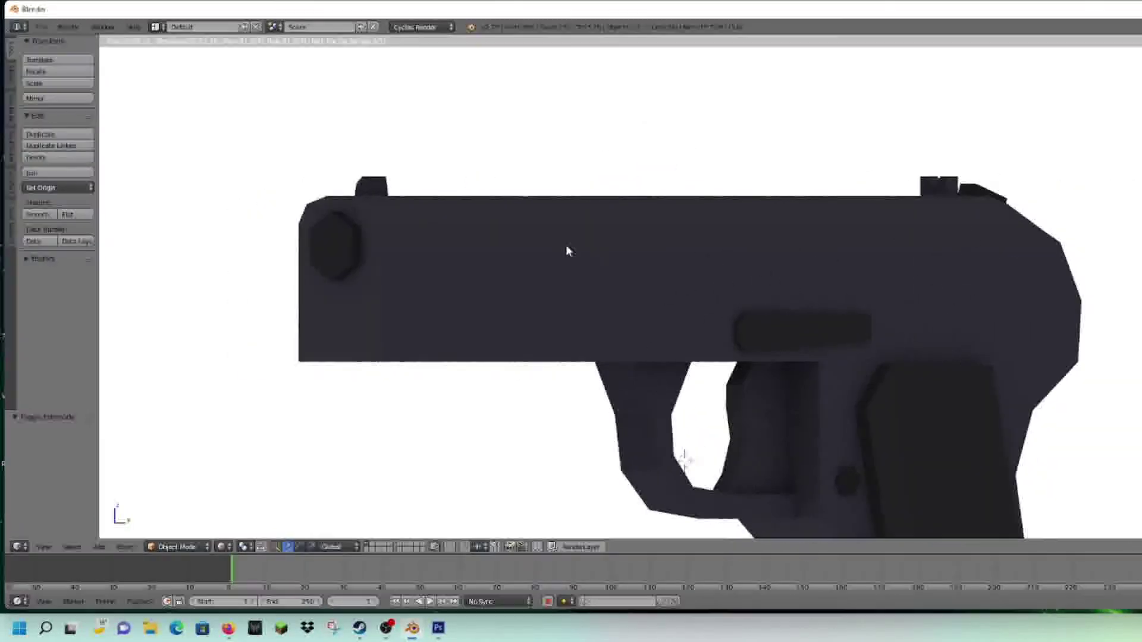
pyautogui.scroll(-5, 566, 246)
pyautogui.moveTo(601, 339); pyautogui.dragTo(845, 404, button='middle')
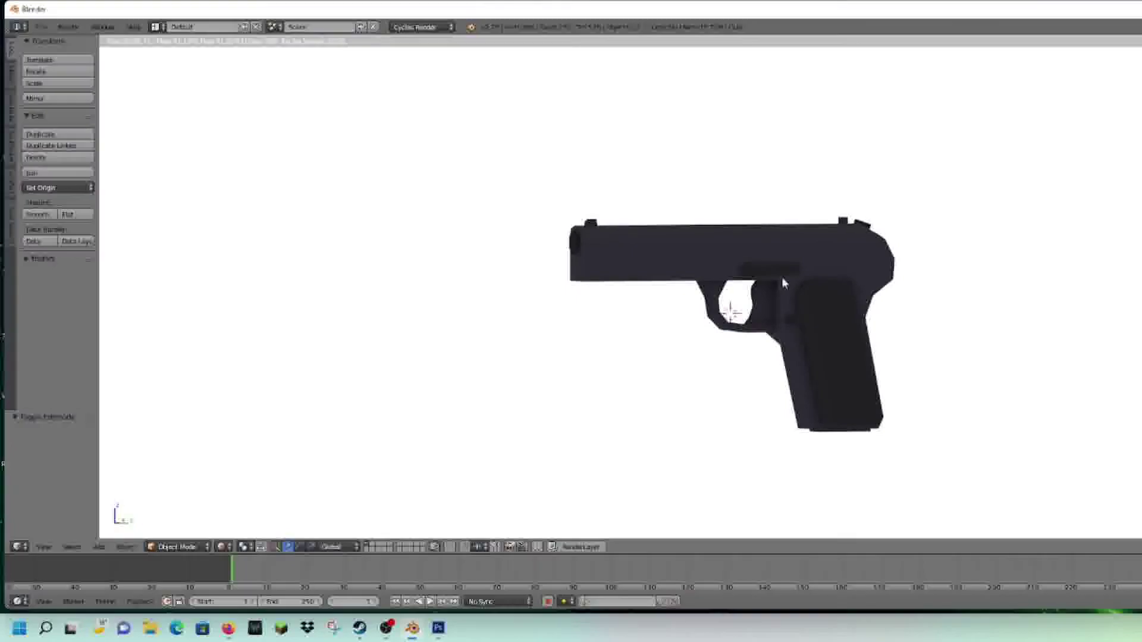
# Preview the pistol with Material shading, return to Solid shading and select the pistol
pyautogui.click(224, 547)
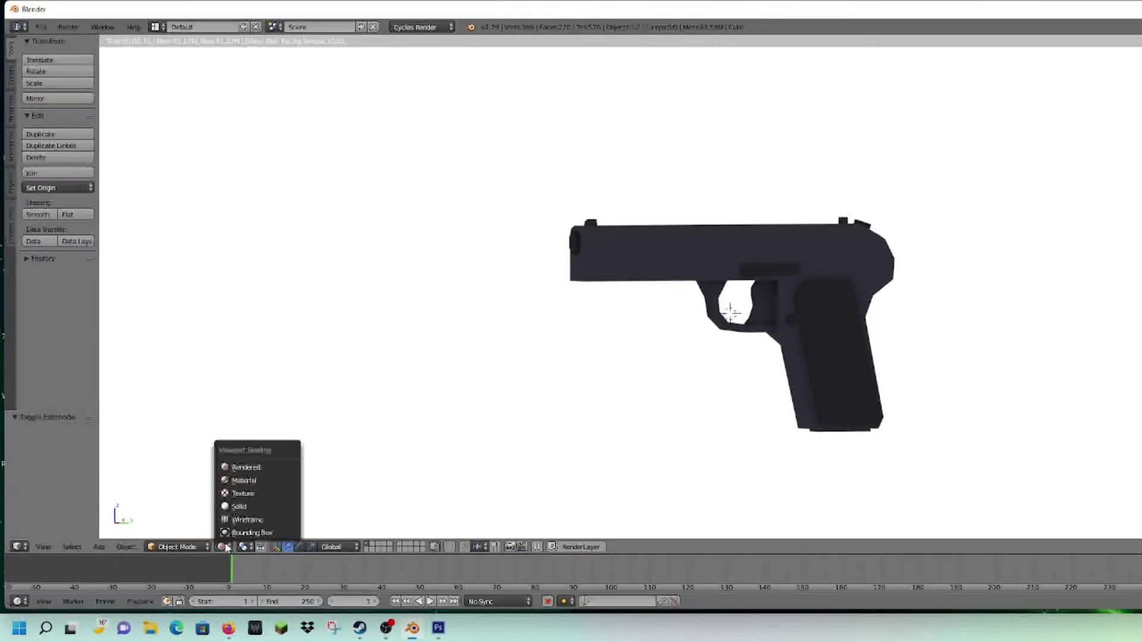
pyautogui.click(241, 480)
pyautogui.scroll(2, 880, 335)
pyautogui.press('a')
pyautogui.moveTo(953, 338)
pyautogui.mouseDown(button='middle')
pyautogui.moveTo(668, 355)
pyautogui.moveTo(831, 365)
pyautogui.moveTo(932, 352)
pyautogui.moveTo(1047, 364)
pyautogui.moveTo(110, 359)
pyautogui.moveTo(171, 339)
pyautogui.moveTo(1123, 237)
pyautogui.moveTo(1014, 283)
pyautogui.moveTo(958, 349)
pyautogui.moveTo(1045, 359)
pyautogui.moveTo(931, 340)
pyautogui.mouseUp(button='middle')
pyautogui.click(221, 545)
pyautogui.click(242, 512)
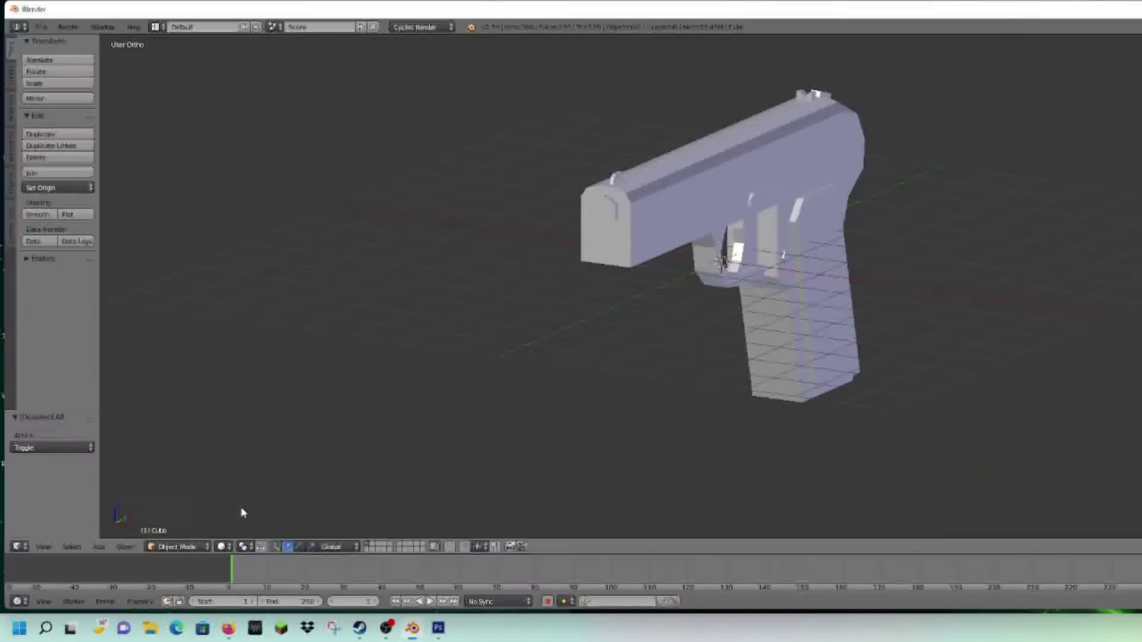
pyautogui.scroll(1, 1033, 345)
pyautogui.press('a')
pyautogui.keyDown('shift'); pyautogui.moveTo(1005, 330); pyautogui.dragTo(921, 424, button='middle'); pyautogui.keyUp('shift')
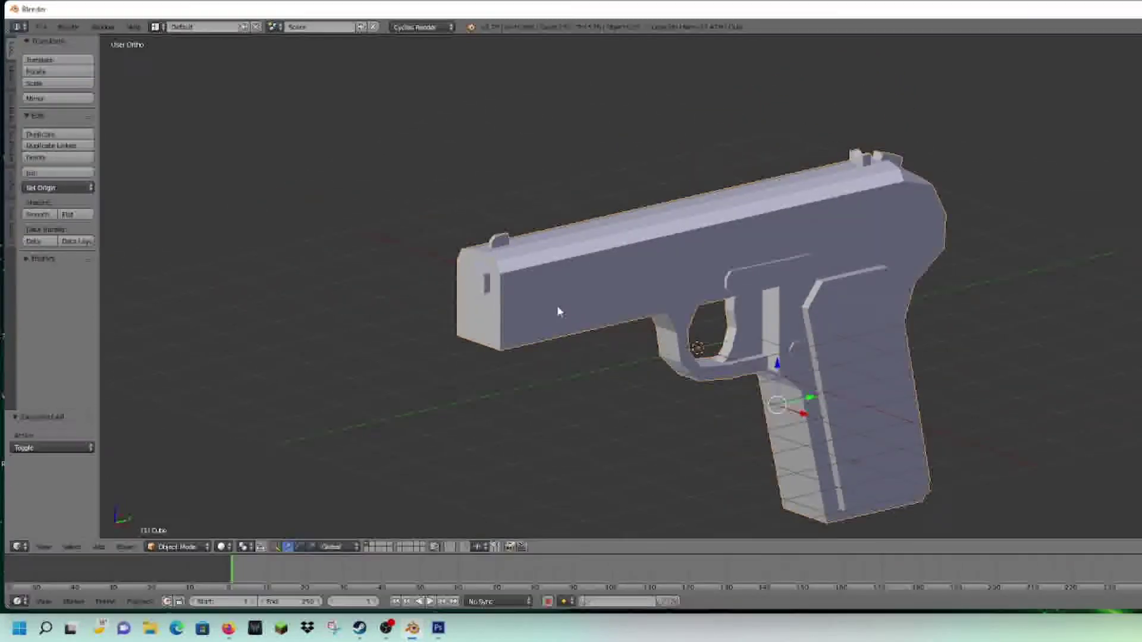
# Check the pistol in Rendered shading from Edit Mode with nothing selected, and return to Solid shading in Object Mode
pyautogui.press('Tab')
pyautogui.press('a')
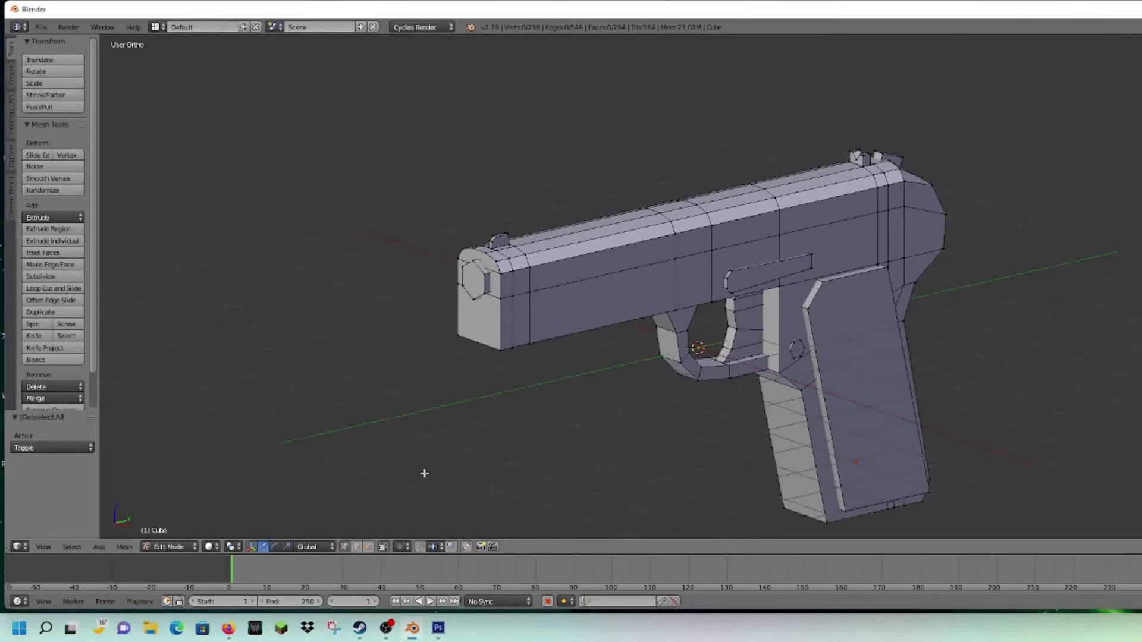
pyautogui.click(216, 547)
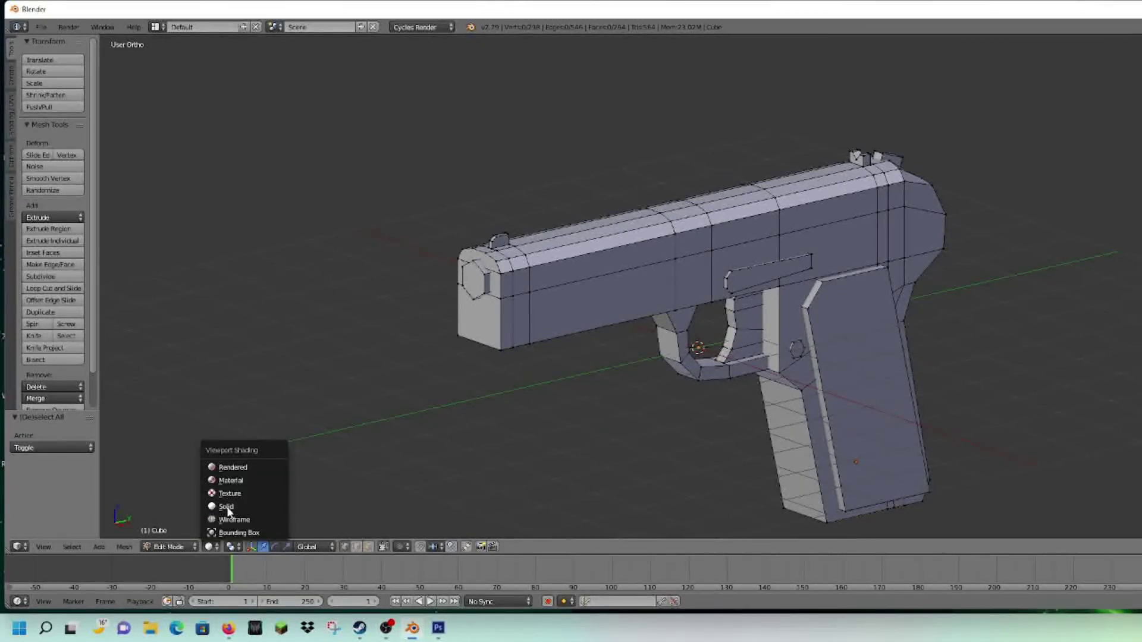
pyautogui.click(246, 468)
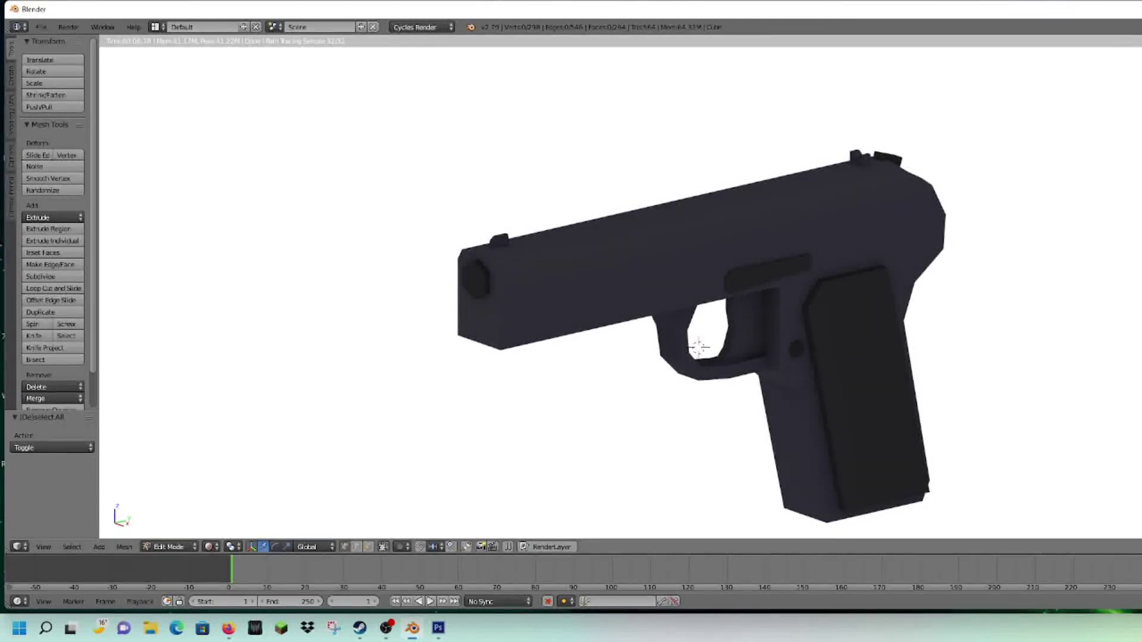
pyautogui.click(211, 547)
pyautogui.click(227, 505)
pyautogui.moveTo(833, 273)
pyautogui.mouseDown(button='middle')
pyautogui.moveTo(890, 273)
pyautogui.moveTo(821, 273)
pyautogui.mouseUp(button='middle')
pyautogui.press('Tab')
# Examine the pistol's overall shape in Solid shading from the side and from several angles
pyautogui.moveTo(896, 314); pyautogui.dragTo(851, 322, button='middle')
pyautogui.press('KP_3')
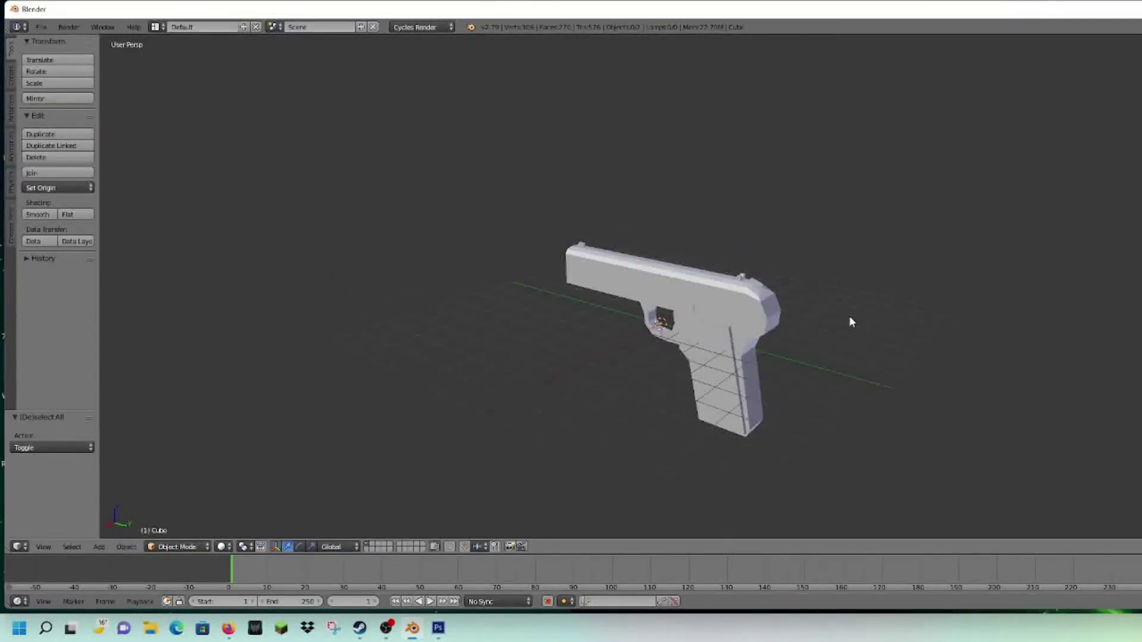
pyautogui.scroll(3, 849, 322)
pyautogui.moveTo(849, 322); pyautogui.dragTo(847, 276, button='middle')
pyautogui.scroll(-4, 847, 275)
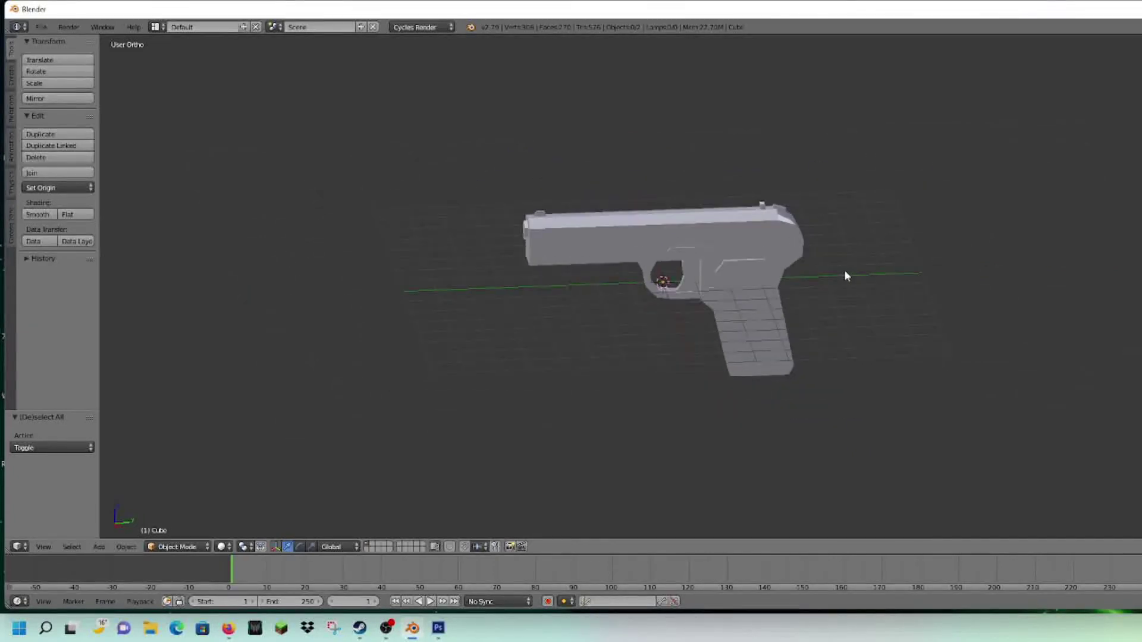
pyautogui.scroll(1, 847, 276)
pyautogui.scroll(5, 847, 276)
pyautogui.scroll(-7, 846, 276)
pyautogui.scroll(7, 847, 276)
pyautogui.moveTo(846, 276); pyautogui.dragTo(979, 333, button='middle')
pyautogui.press('KP_3')
# Enter Edit Mode on the pistol with nothing selected and examine the muzzle end up close
pyautogui.press('Tab')
pyautogui.press('KP_1')
pyautogui.scroll(-3, 977, 327)
pyautogui.scroll(8, 880, 241)
pyautogui.scroll(-2, 803, 247)
pyautogui.scroll(3, 795, 280)
pyautogui.press('a')
pyautogui.press('a')
pyautogui.scroll(4, 961, 304)
pyautogui.scroll(-2, 553, 199)
pyautogui.moveTo(553, 199); pyautogui.dragTo(889, 284, button='middle')
pyautogui.scroll(2, 544, 236)
pyautogui.scroll(-2, 545, 236)
pyautogui.scroll(3, 888, 284)
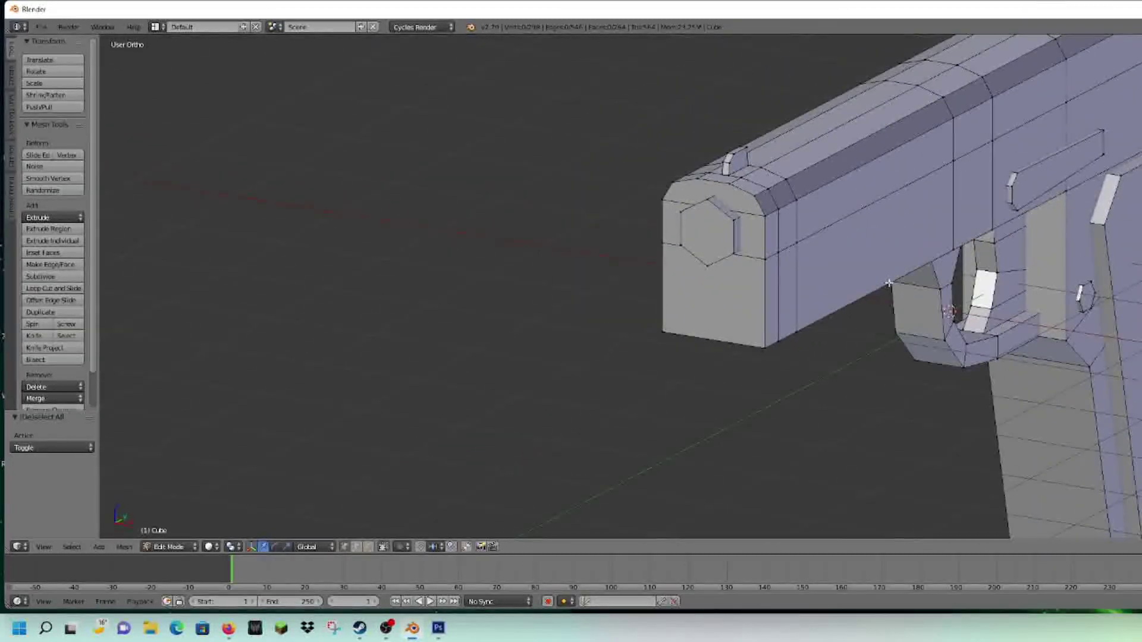
# Circle-select the lower and middle side faces of the barrel piece at the muzzle in a wireframe side view
pyautogui.press('KP_3')
pyautogui.keyDown('shift'); pyautogui.moveTo(459, 227); pyautogui.dragTo(494, 504, button='middle'); pyautogui.keyUp('shift')
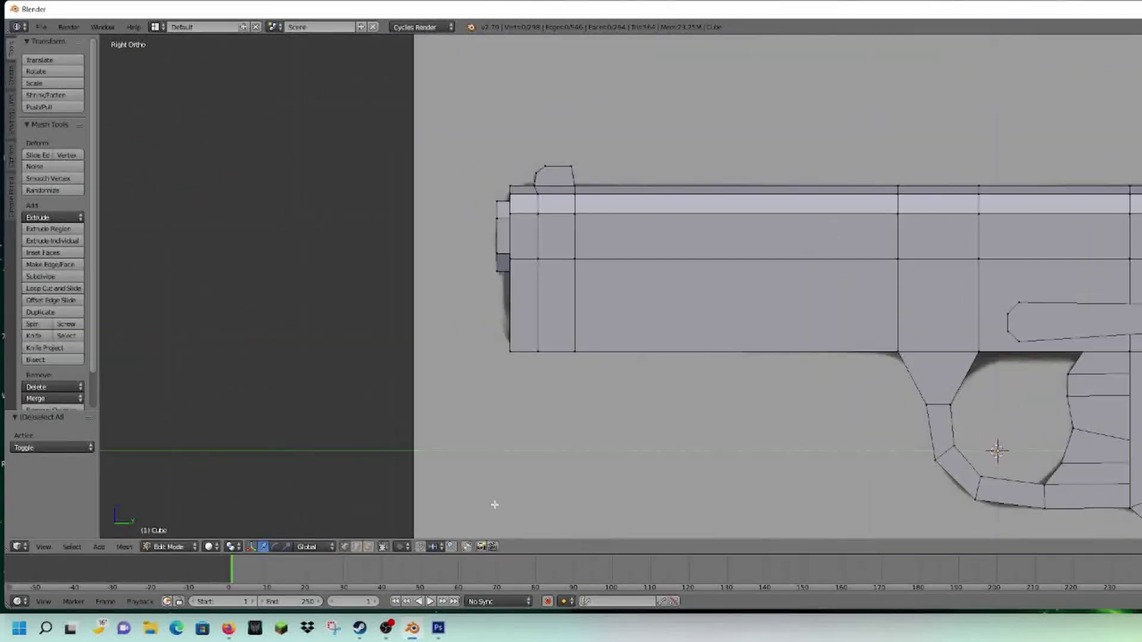
pyautogui.press('z')
pyautogui.scroll(1, 511, 277)
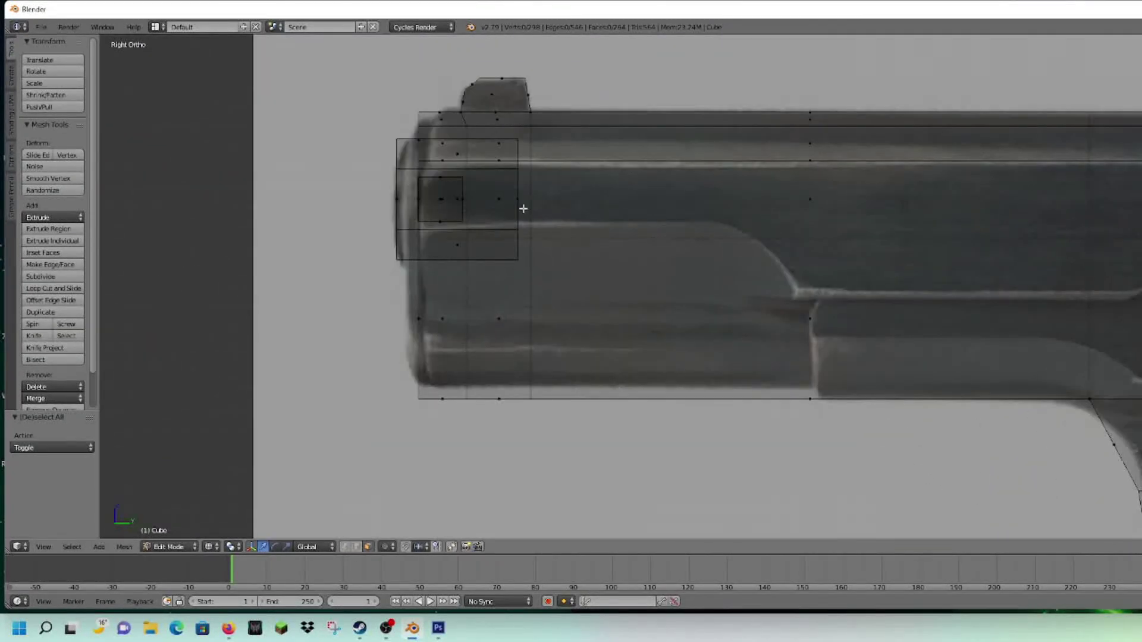
pyautogui.keyDown('shift'); pyautogui.moveTo(523, 209); pyautogui.dragTo(773, 301, button='middle'); pyautogui.keyUp('shift')
pyautogui.scroll(5, 782, 314)
pyautogui.scroll(2, 782, 314)
pyautogui.press('c')
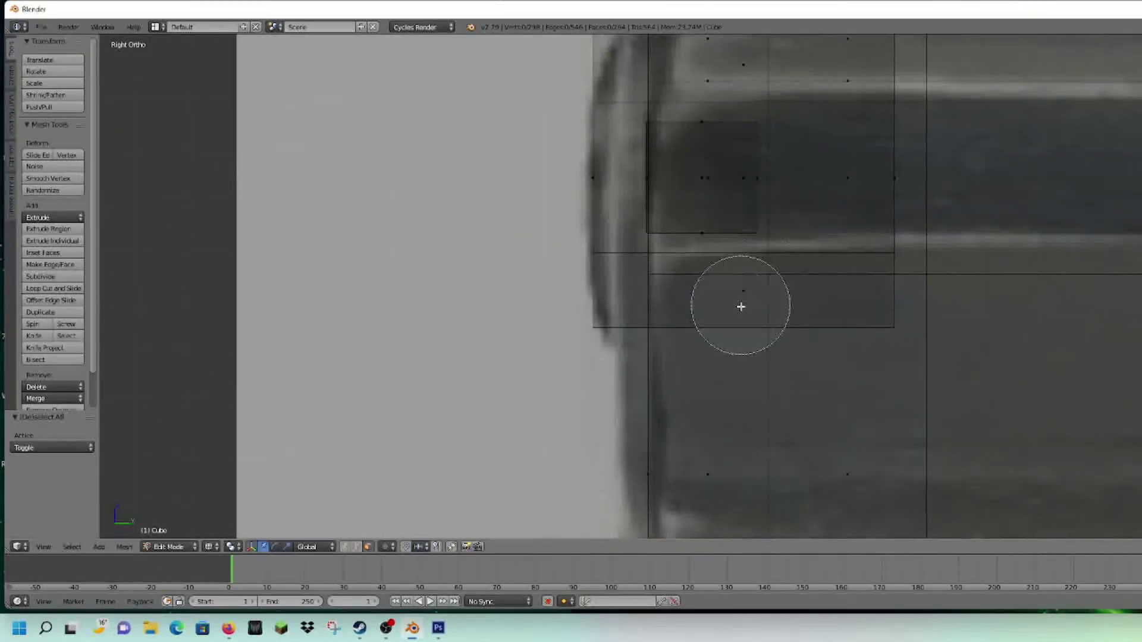
pyautogui.click(737, 308)
pyautogui.scroll(4, 745, 195)
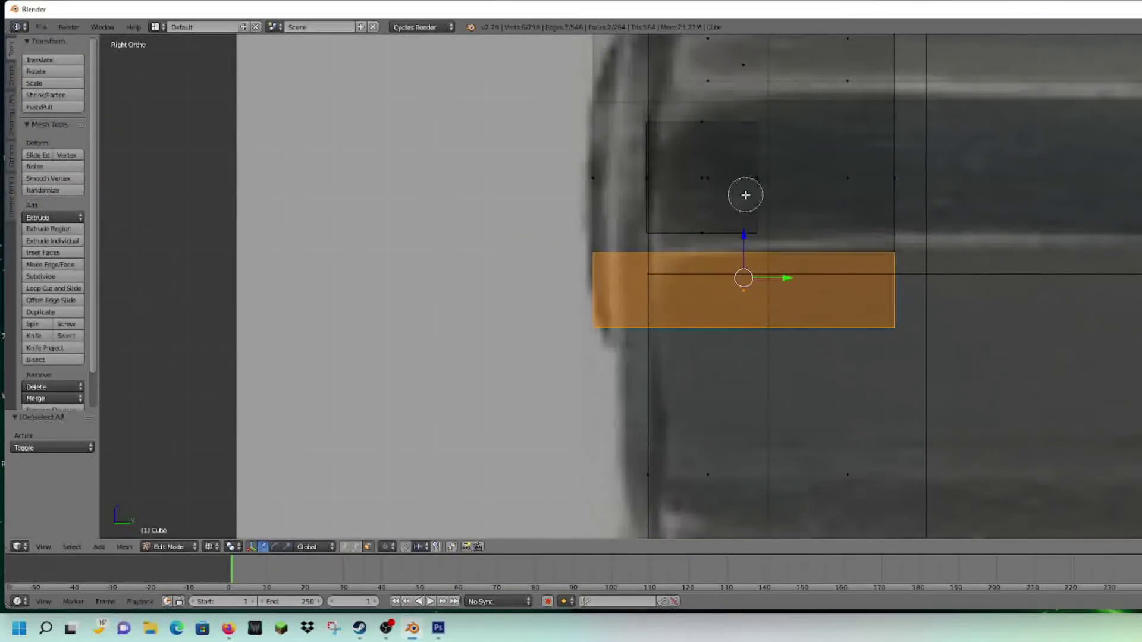
pyautogui.click(743, 175)
pyautogui.rightClick(801, 109)
# Add the upper side faces of the barrel piece to the selection and return to solid display
pyautogui.keyDown('shift'); pyautogui.moveTo(801, 111); pyautogui.dragTo(799, 203, button='middle'); pyautogui.keyUp('shift')
pyautogui.press('c')
pyautogui.click(761, 145)
pyautogui.press('z')
pyautogui.scroll(-2, 754, 158)
pyautogui.moveTo(756, 164)
pyautogui.mouseDown(button='middle')
pyautogui.moveTo(786, 214)
pyautogui.moveTo(792, 296)
pyautogui.mouseUp(button='middle')
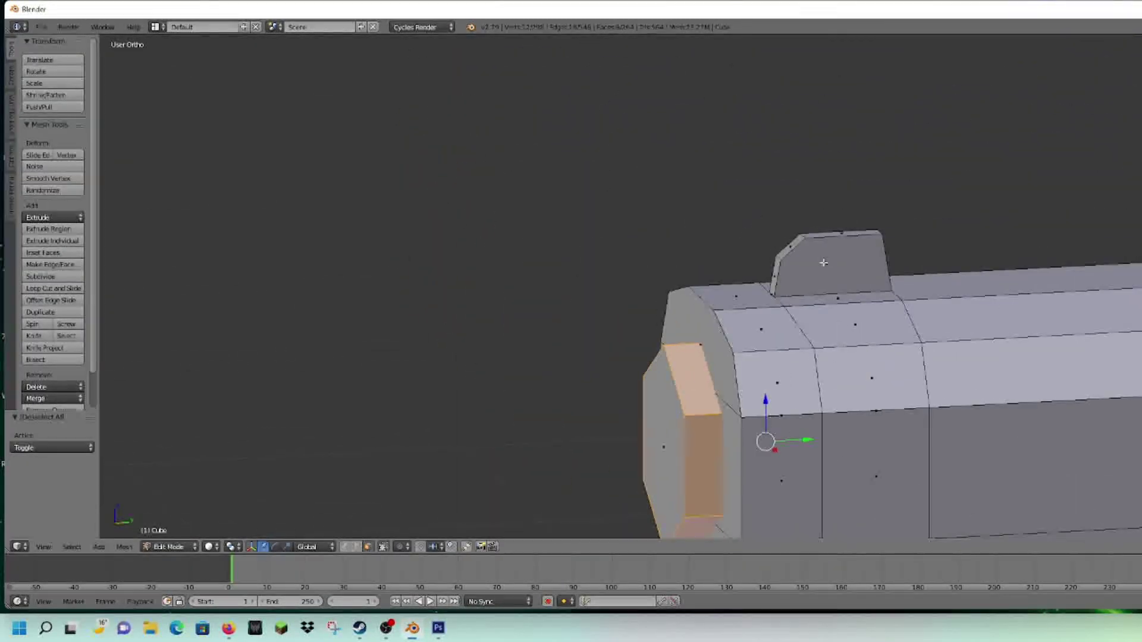
# Add the narrow front and sloped edge faces of the front sight to the current selection
pyautogui.scroll(3, 966, 250)
pyautogui.keyDown('shift'); pyautogui.rightClick(992, 246); pyautogui.keyUp('shift')
pyautogui.keyDown('shift'); pyautogui.rightClick(1009, 195); pyautogui.keyUp('shift')
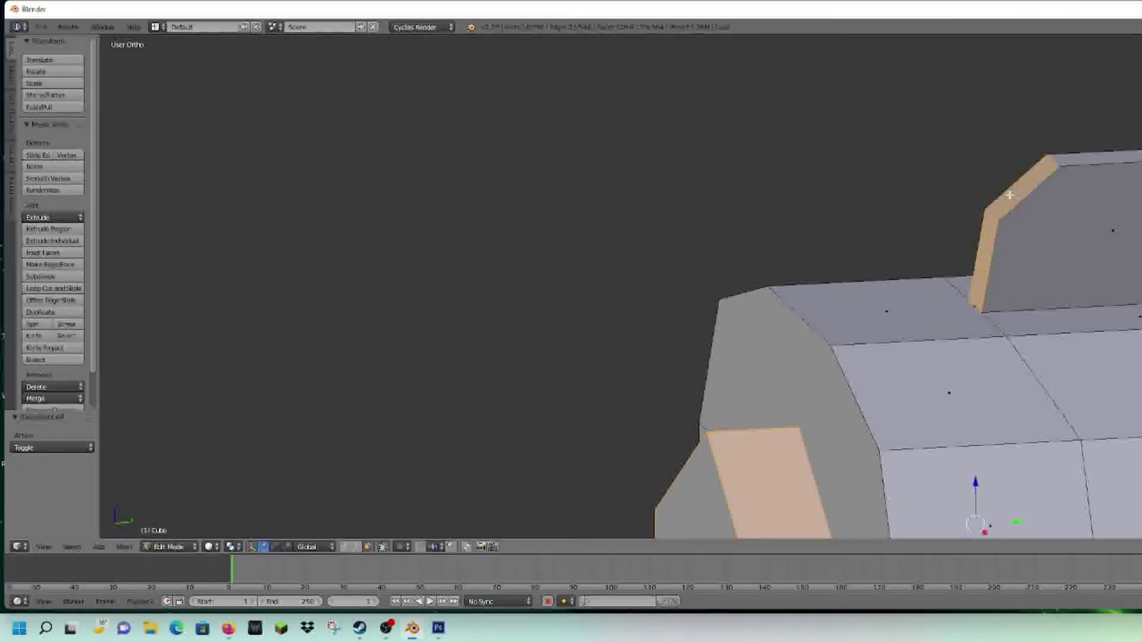
pyautogui.rightClick(1051, 208)
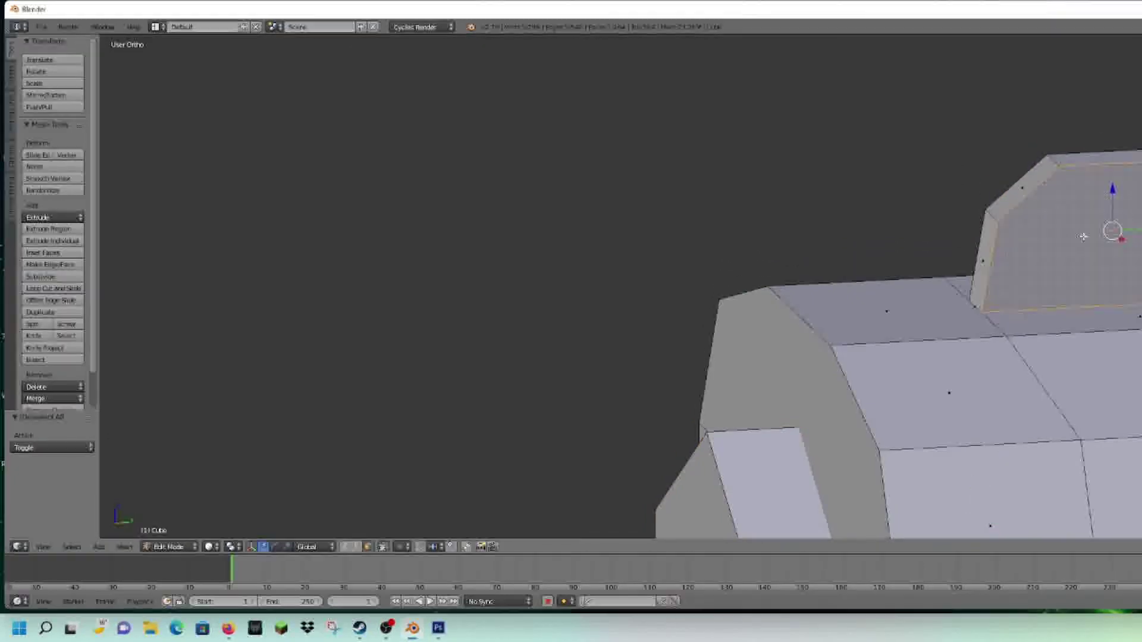
pyautogui.hotkey('ctrl', 'z')
pyautogui.scroll(6, 963, 240)
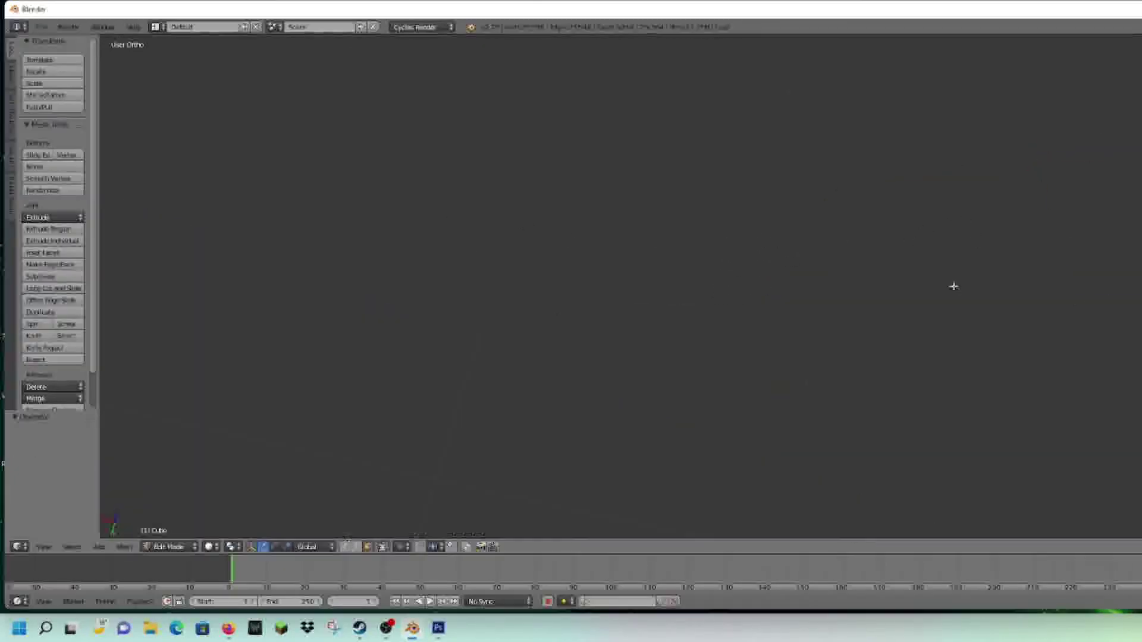
pyautogui.scroll(-8, 1015, 329)
# Add the outer front and lower faces of the trigger guard to the selection
pyautogui.moveTo(697, 352); pyautogui.dragTo(676, 264, button='middle')
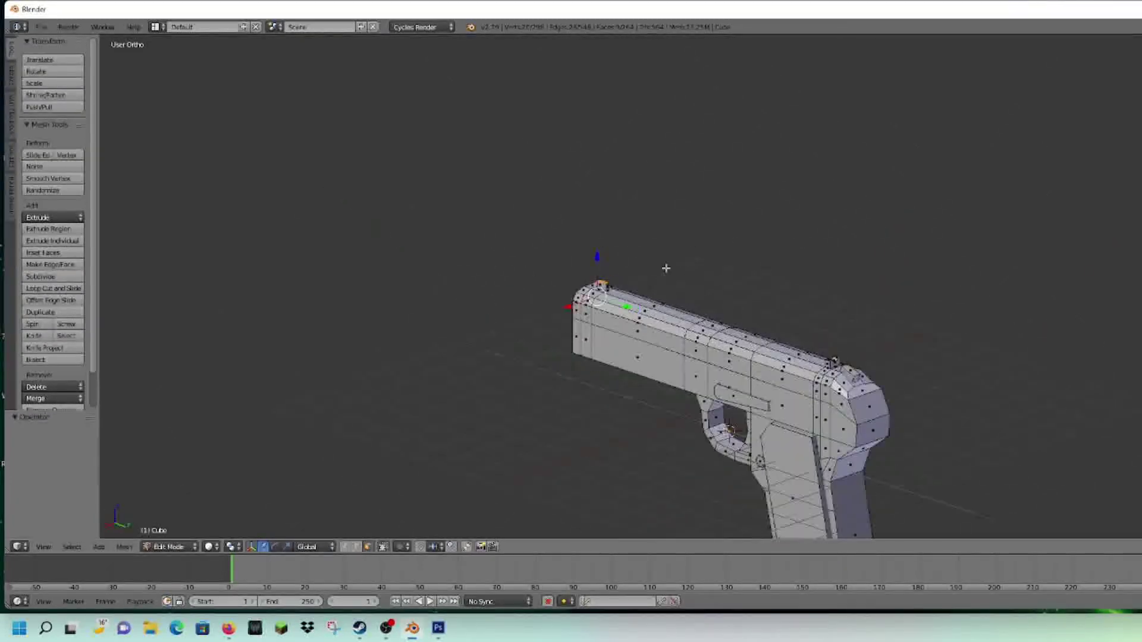
pyautogui.scroll(6, 607, 272)
pyautogui.keyDown('shift'); pyautogui.moveTo(698, 357); pyautogui.dragTo(612, 128, button='middle'); pyautogui.keyUp('shift')
pyautogui.scroll(-5, 665, 314)
pyautogui.moveTo(642, 163); pyautogui.dragTo(733, 186, button='middle')
pyautogui.scroll(3, 733, 186)
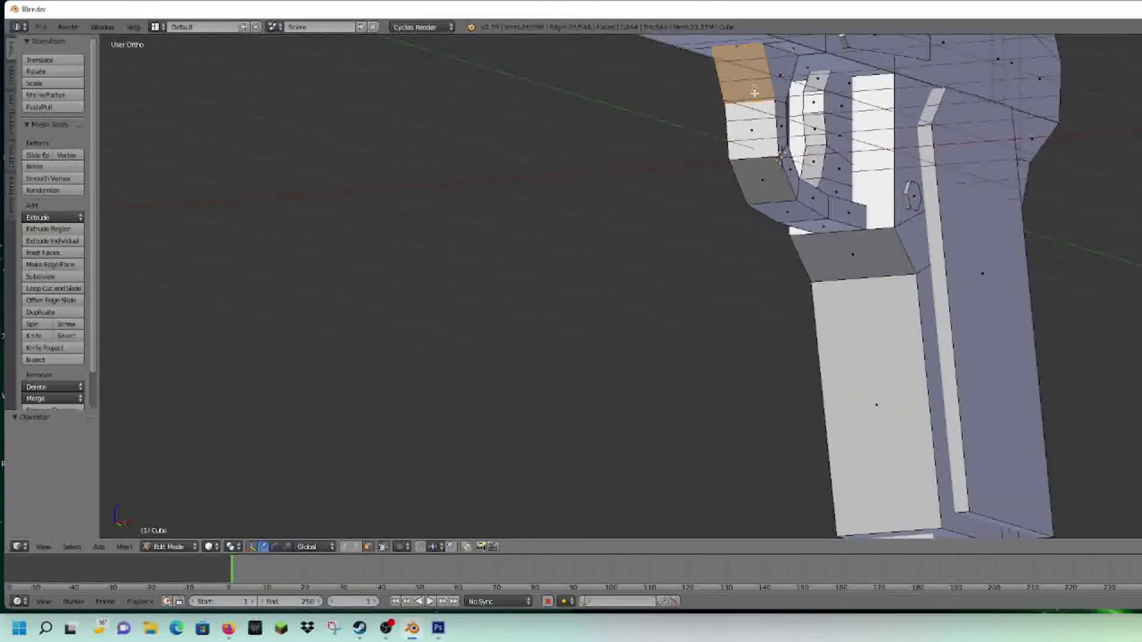
pyautogui.keyDown('shift'); pyautogui.rightClick(751, 129); pyautogui.keyUp('shift')
pyautogui.keyDown('shift'); pyautogui.rightClick(763, 179); pyautogui.keyUp('shift')
pyautogui.keyDown('shift'); pyautogui.rightClick(776, 203); pyautogui.keyUp('shift')
# Add the inner faces of the trigger guard opening, including the lower rear one, to the selection
pyautogui.moveTo(795, 223); pyautogui.dragTo(659, 233, button='middle')
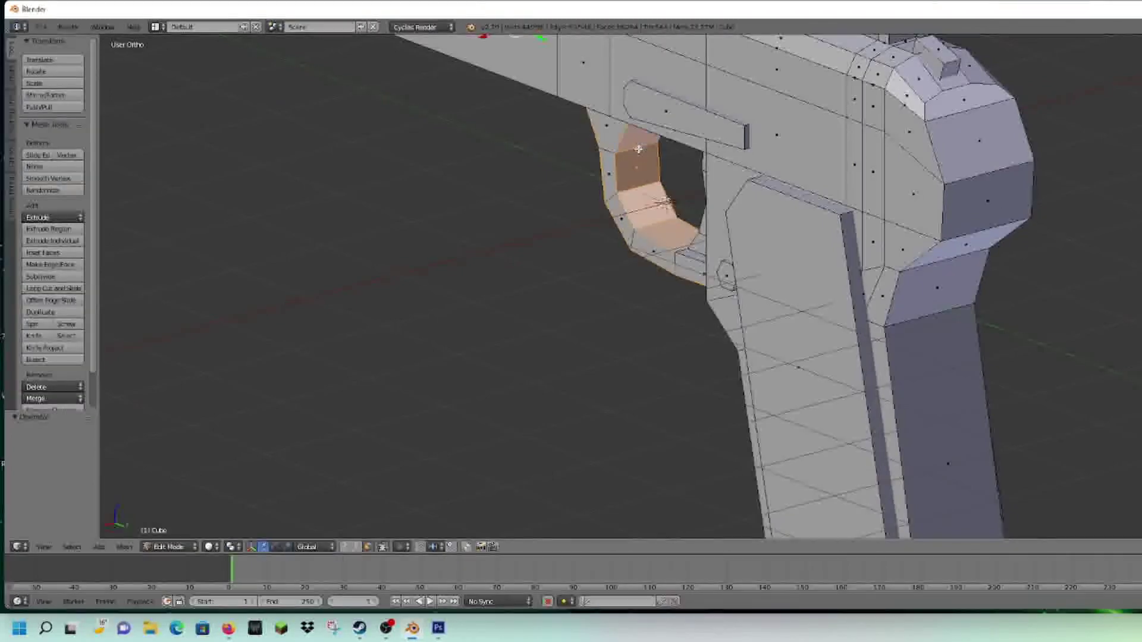
pyautogui.keyDown('shift'); pyautogui.rightClick(688, 254); pyautogui.keyUp('shift')
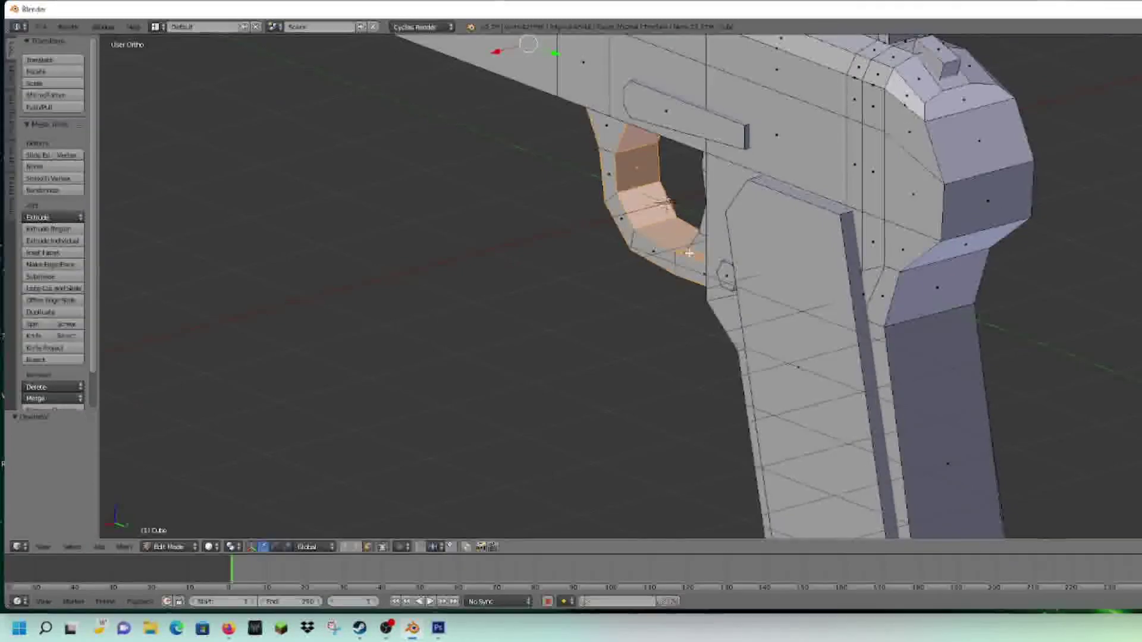
pyautogui.moveTo(698, 245); pyautogui.dragTo(602, 245, button='middle')
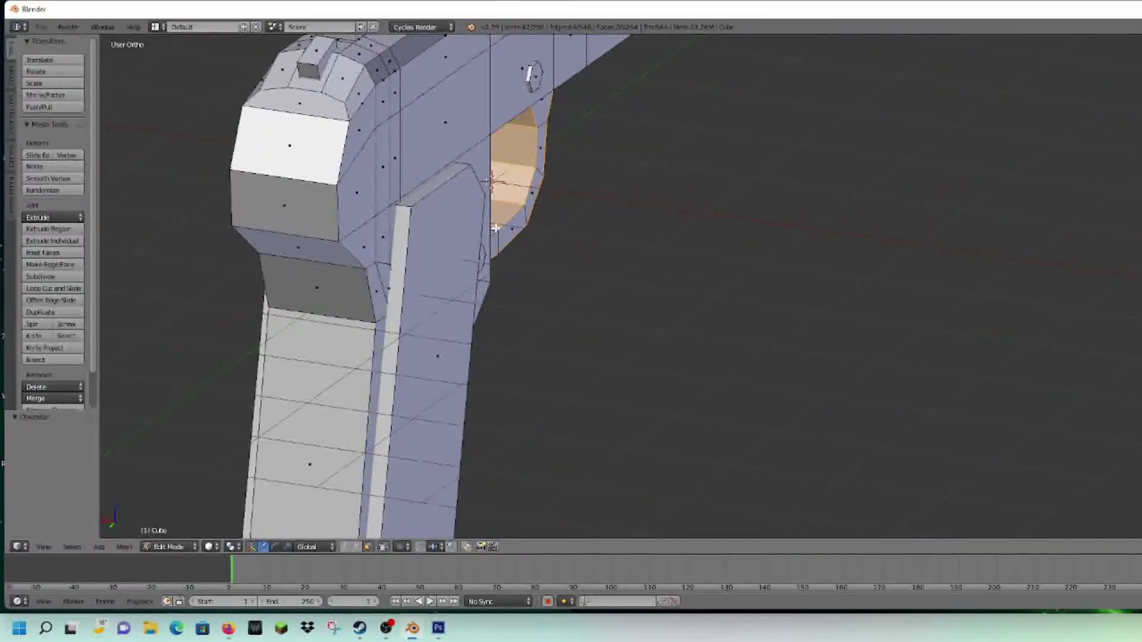
pyautogui.moveTo(552, 250); pyautogui.dragTo(671, 238, button='middle')
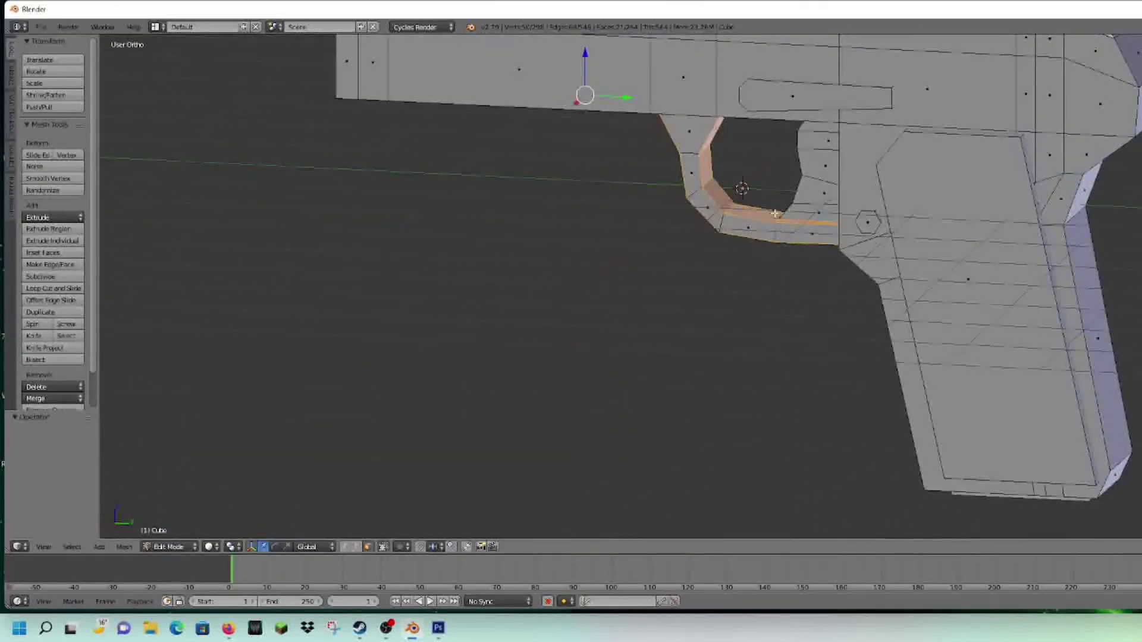
# Add the rounded rear faces of the pistol above the grip's backstrap to the selection
pyautogui.scroll(-5, 671, 238)
pyautogui.moveTo(744, 283); pyautogui.dragTo(663, 151, button='middle')
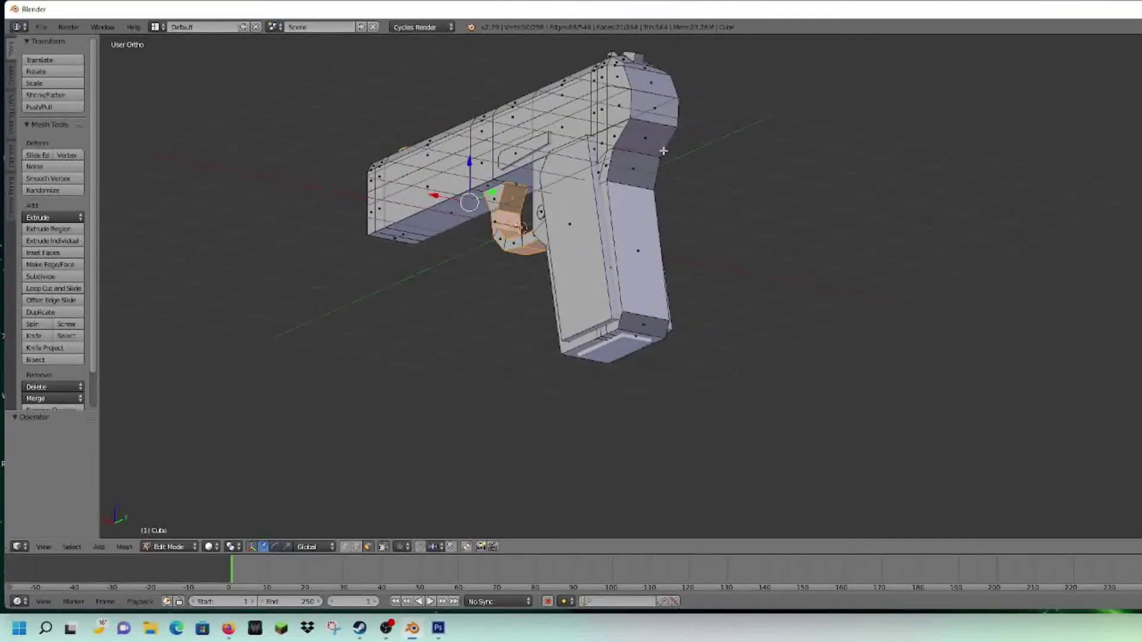
pyautogui.keyDown('shift'); pyautogui.rightClick(650, 106); pyautogui.keyUp('shift')
pyautogui.keyDown('shift'); pyautogui.rightClick(646, 136); pyautogui.keyUp('shift')
pyautogui.keyDown('shift'); pyautogui.rightClick(643, 163); pyautogui.keyUp('shift')
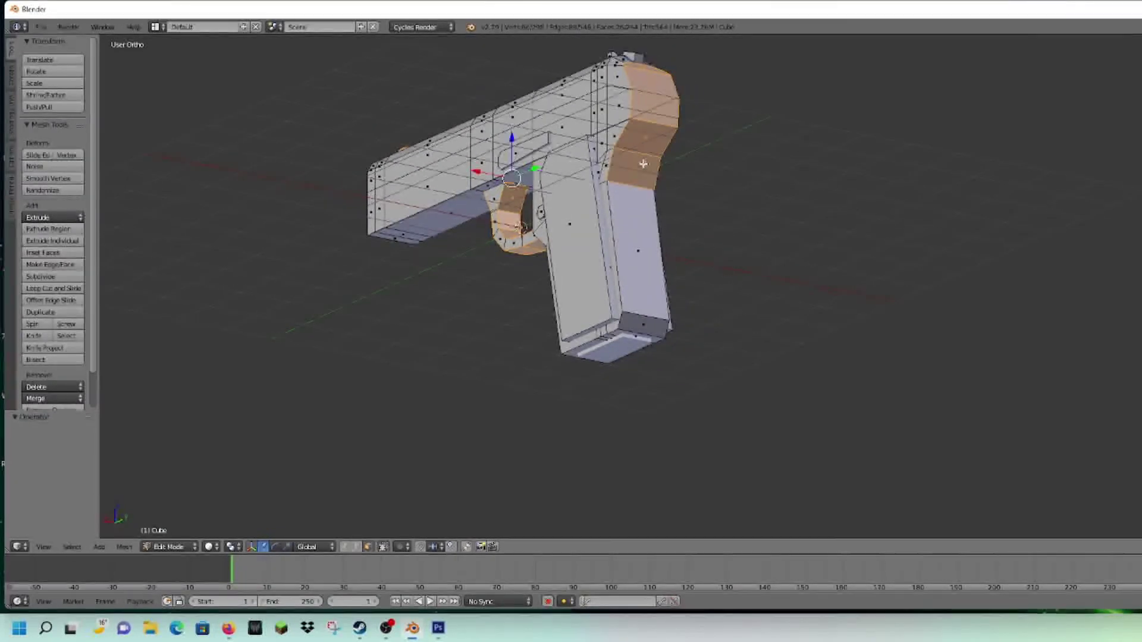
# Circle-select the top and beveled upper side faces along the slide, adding them to the selection
pyautogui.moveTo(639, 252); pyautogui.dragTo(693, 250, button='middle')
pyautogui.scroll(3, 692, 249)
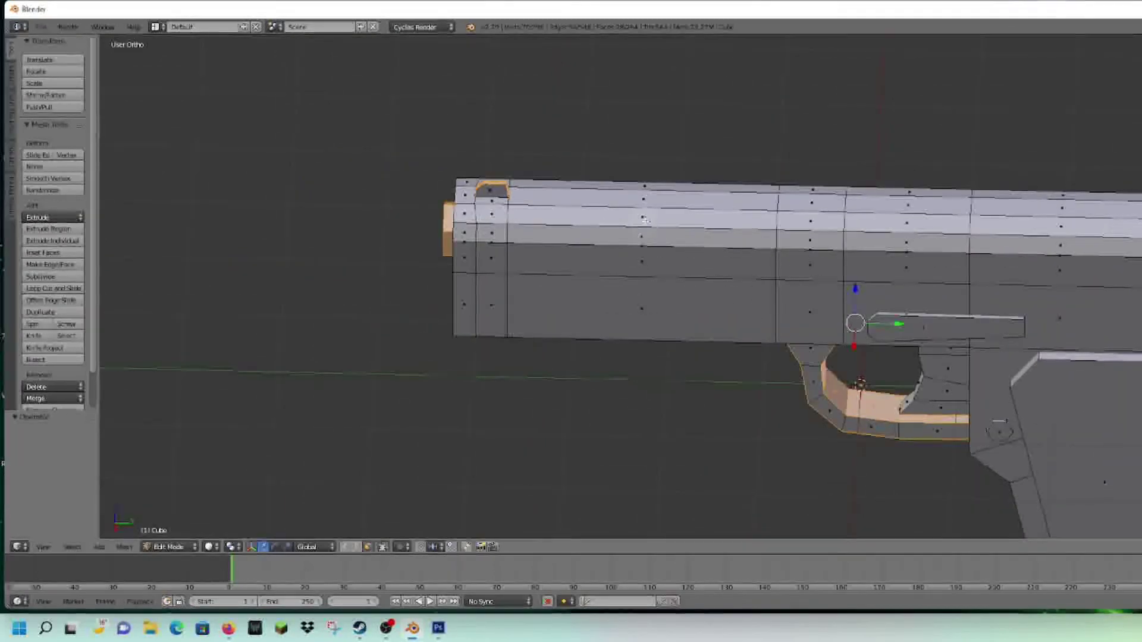
pyautogui.press('c')
pyautogui.moveTo(644, 220); pyautogui.dragTo(646, 110)
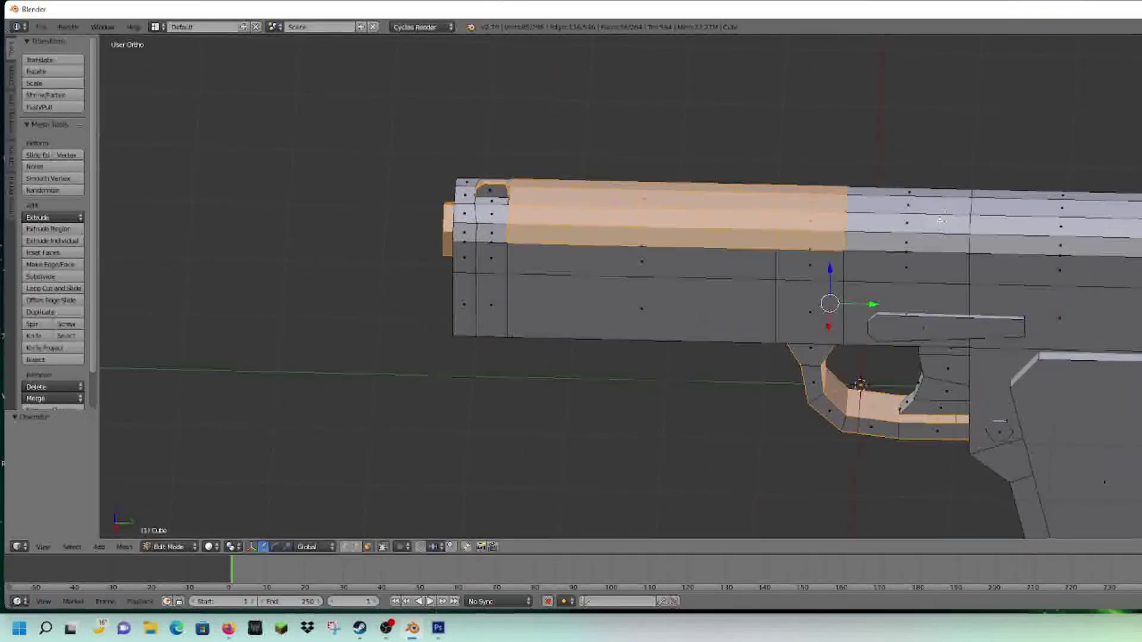
pyautogui.moveTo(908, 226); pyautogui.dragTo(913, 98)
pyautogui.moveTo(1061, 236); pyautogui.dragTo(1058, 129)
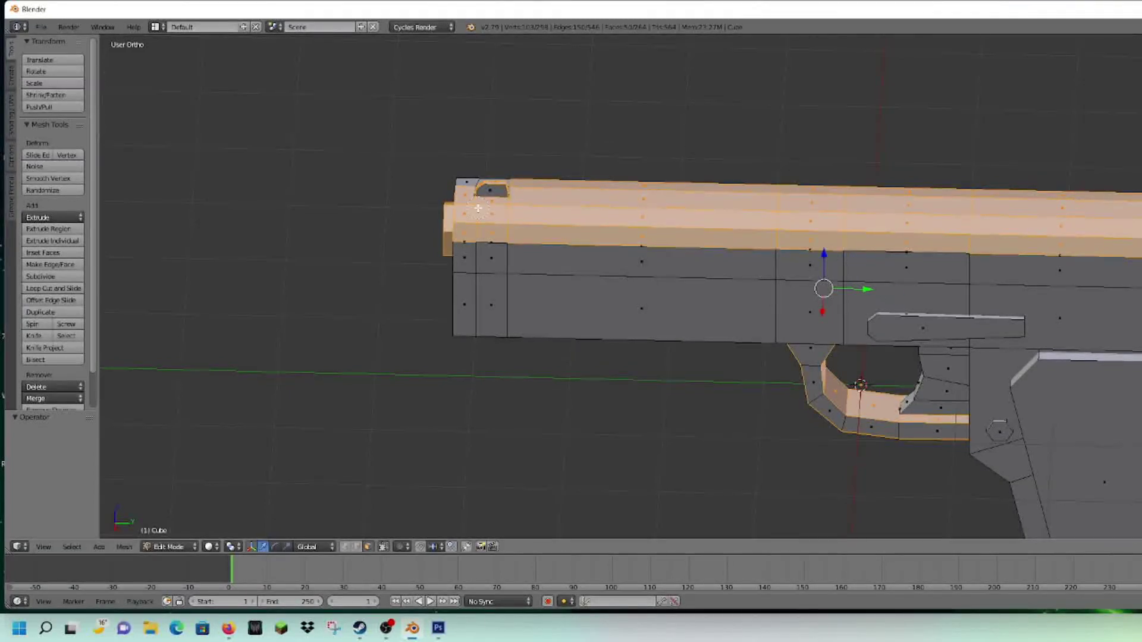
# Add the beveled upper faces along the slide's opposite side, from the muzzle to the rear sight
pyautogui.moveTo(554, 192); pyautogui.dragTo(582, 258, button='middle')
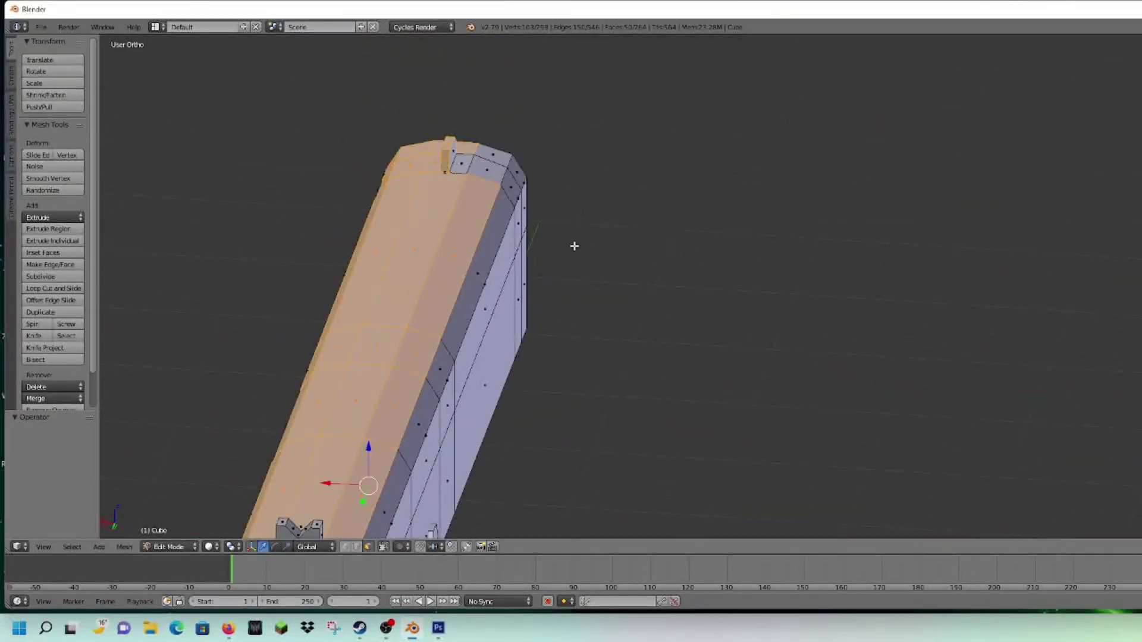
pyautogui.moveTo(501, 156); pyautogui.dragTo(503, 179)
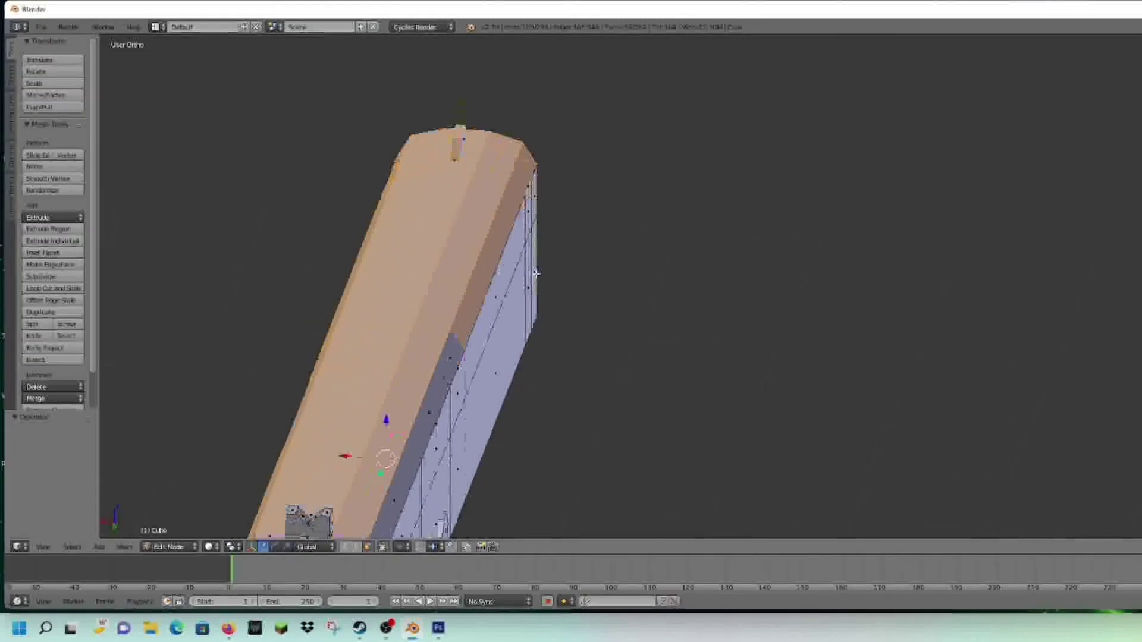
pyautogui.keyDown('shift'); pyautogui.moveTo(519, 293); pyautogui.dragTo(765, 146, button='middle'); pyautogui.keyUp('shift')
pyautogui.moveTo(710, 200); pyautogui.dragTo(682, 216)
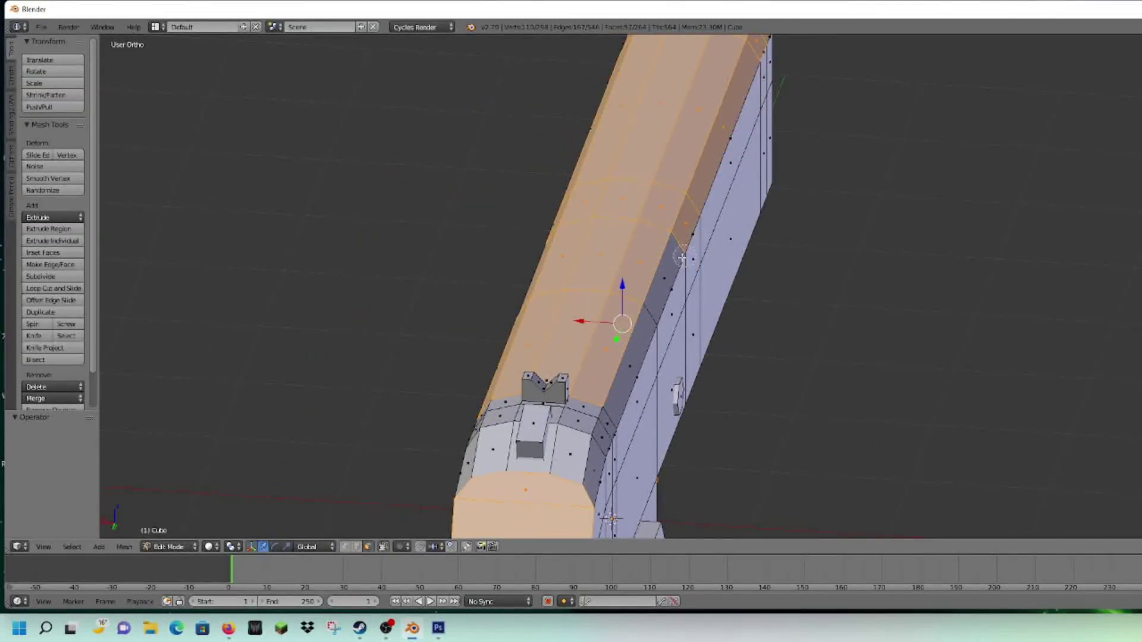
pyautogui.moveTo(654, 274); pyautogui.dragTo(607, 353)
pyautogui.keyDown('shift'); pyautogui.moveTo(637, 357); pyautogui.dragTo(645, 318, button='middle'); pyautogui.keyUp('shift')
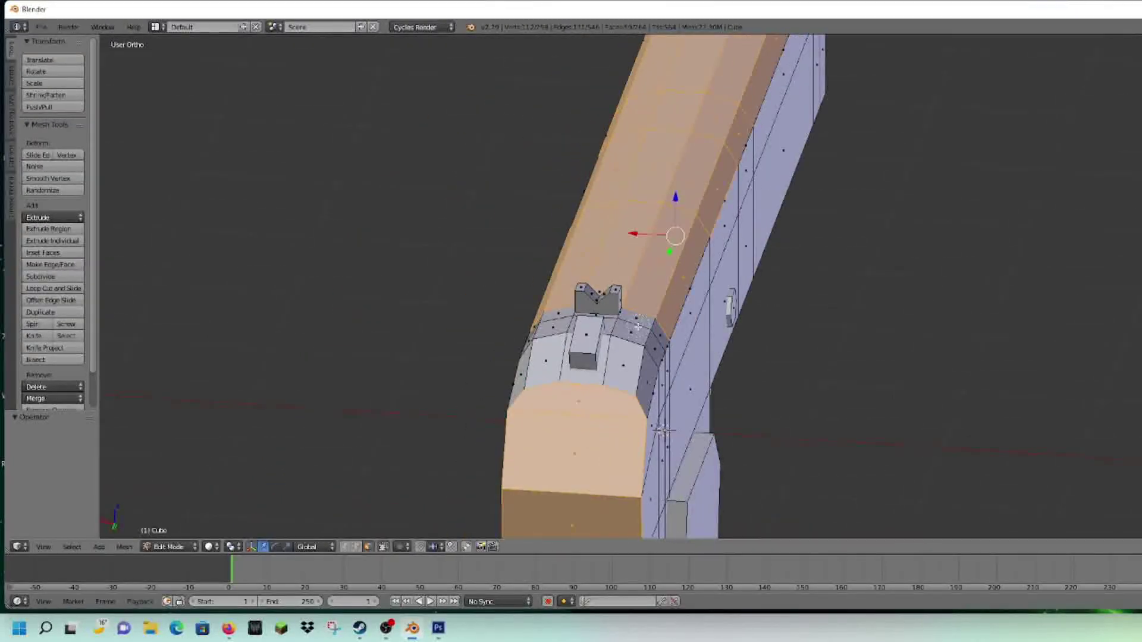
# Add the curved slide faces around the hammer and behind the rear sight to the selection
pyautogui.moveTo(629, 352); pyautogui.dragTo(645, 336)
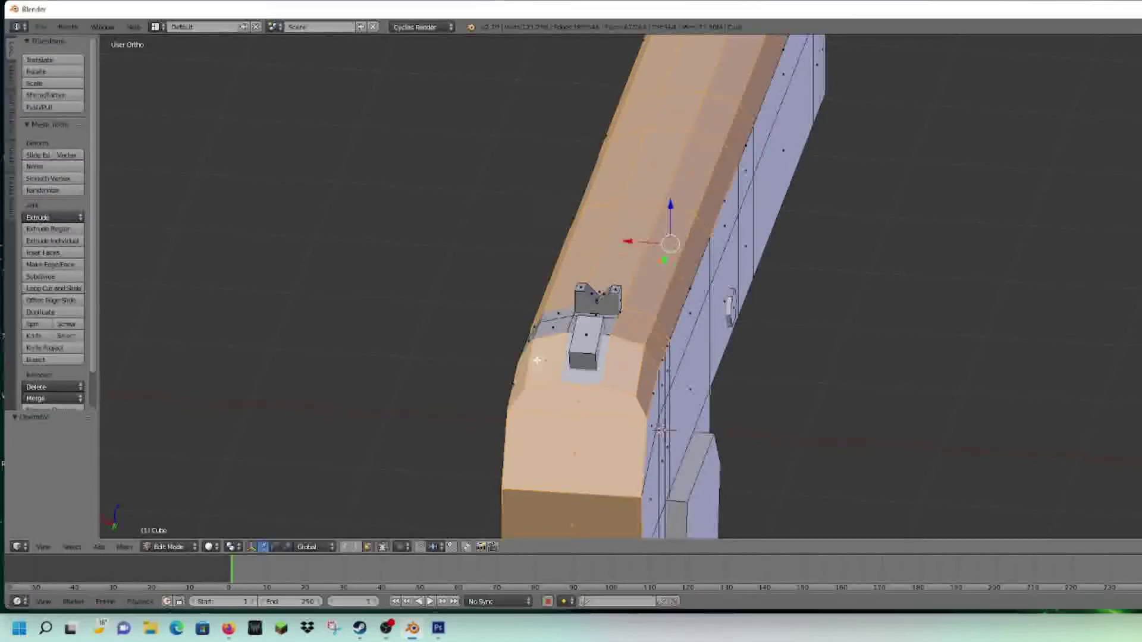
pyautogui.moveTo(541, 338); pyautogui.dragTo(543, 329)
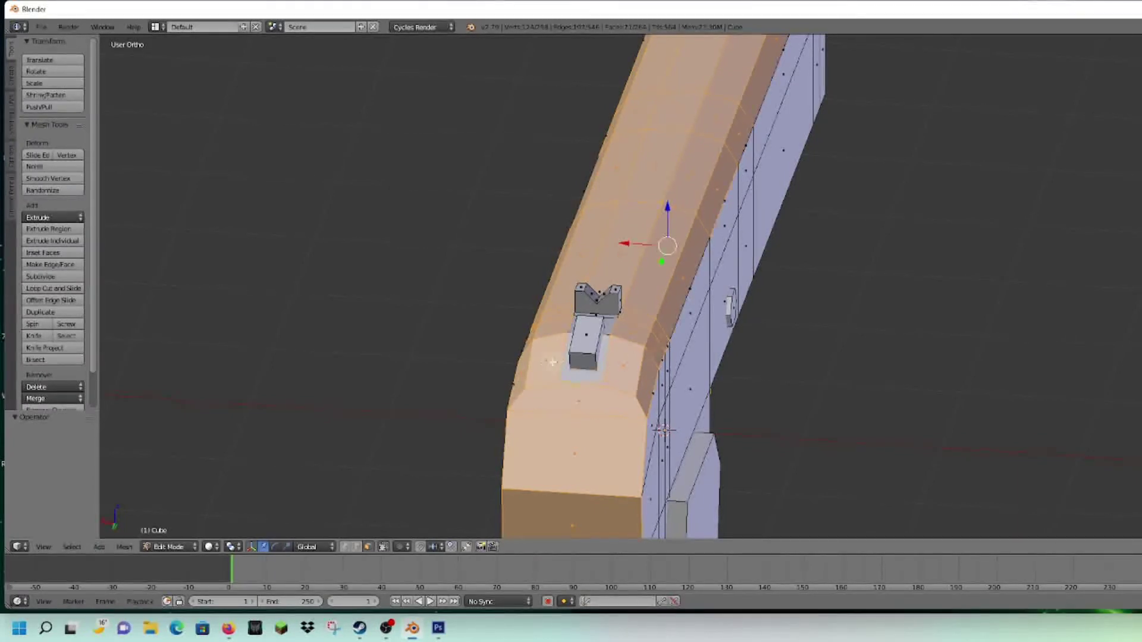
pyautogui.moveTo(555, 319)
pyautogui.mouseDown(button='middle')
pyautogui.moveTo(615, 327)
pyautogui.moveTo(815, 252)
pyautogui.moveTo(388, 401)
pyautogui.moveTo(240, 382)
pyautogui.mouseUp(button='middle')
pyautogui.scroll(6, 550, 367)
pyautogui.press('c')
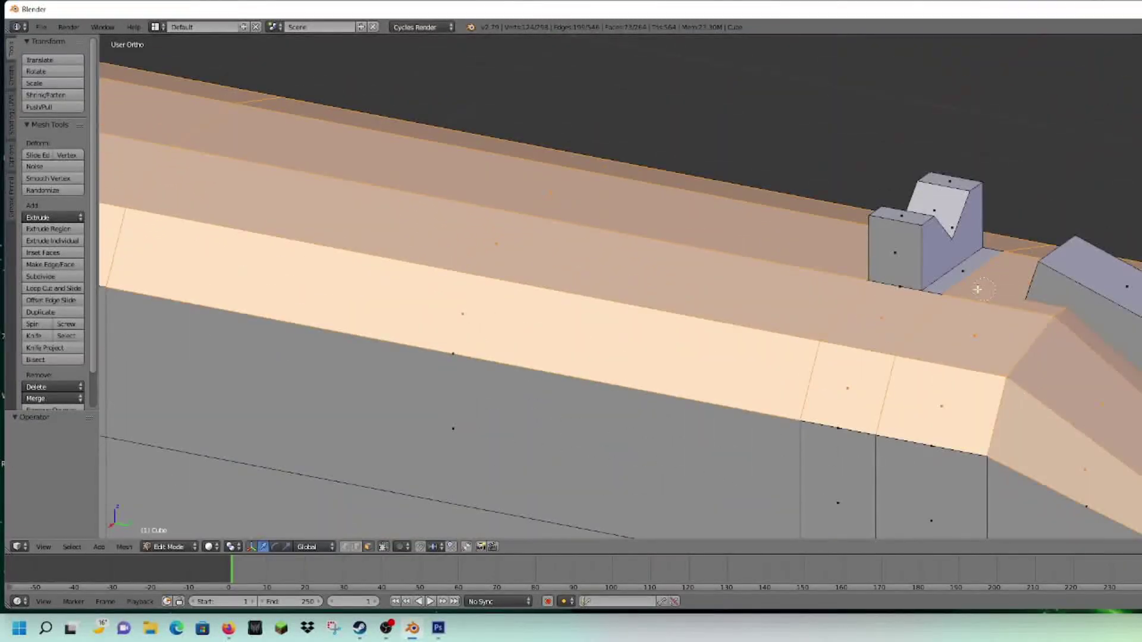
# Add the front faces of the grip below the trigger guard to the selection
pyautogui.scroll(-5, 961, 291)
pyautogui.moveTo(940, 365); pyautogui.dragTo(830, 282, button='middle')
pyautogui.scroll(-6, 861, 348)
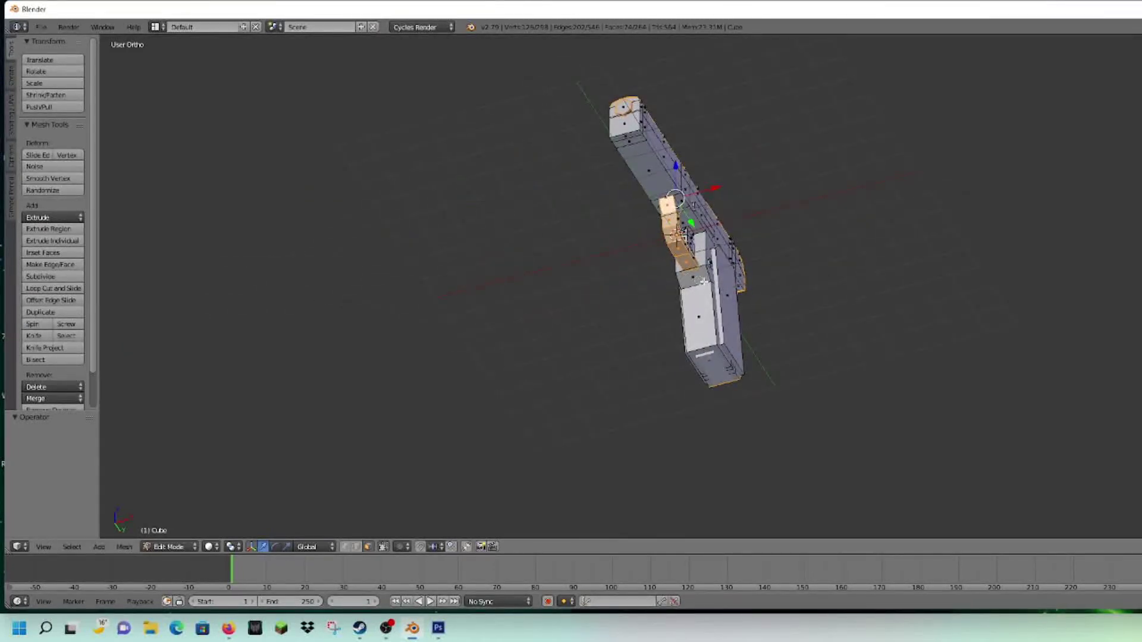
pyautogui.moveTo(699, 295); pyautogui.dragTo(744, 333, button='middle')
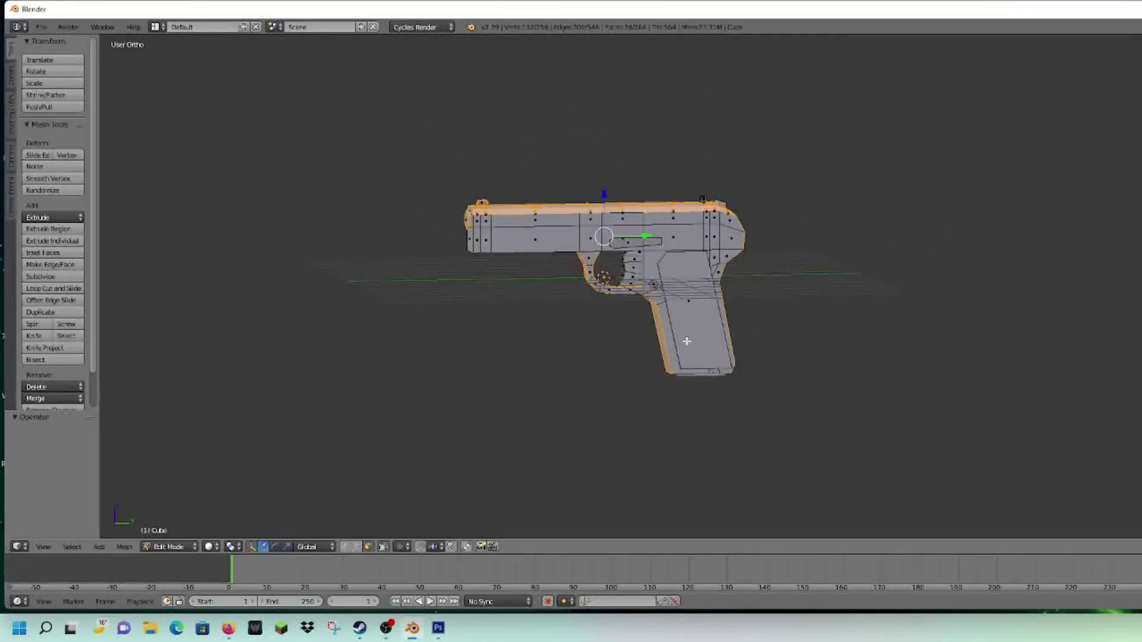
# Apply smooth shading to the selected faces and return to Object Mode
pyautogui.scroll(4, 461, 247)
pyautogui.keyDown('shift'); pyautogui.moveTo(462, 248); pyautogui.dragTo(796, 328, button='middle'); pyautogui.keyUp('shift')
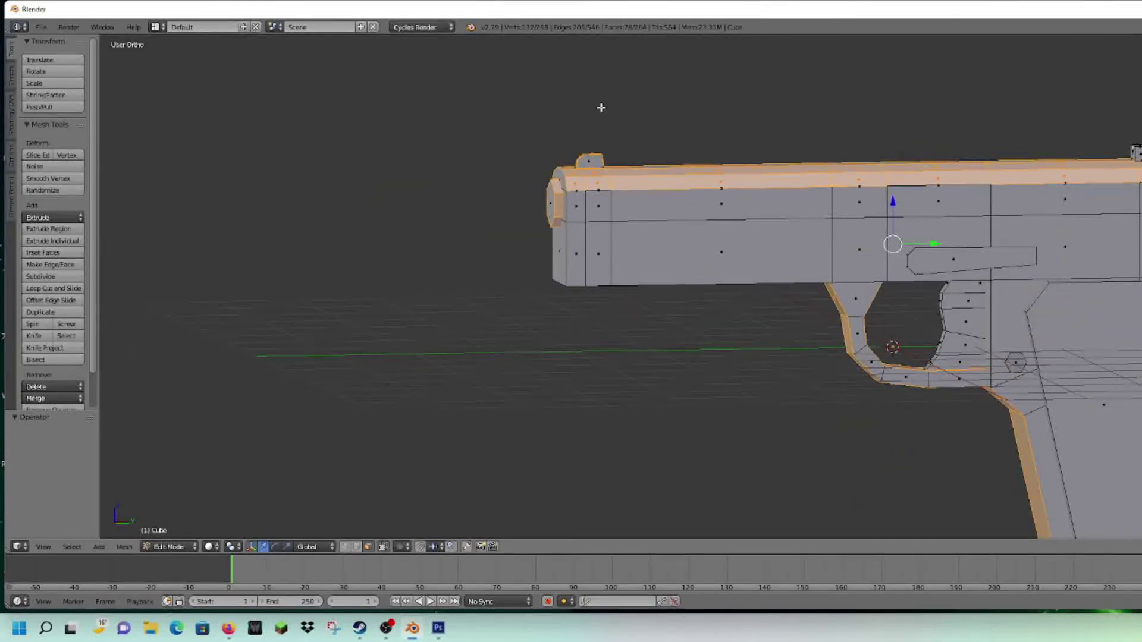
pyautogui.keyDown('shift'); pyautogui.moveTo(632, 102); pyautogui.dragTo(363, 93, button='middle'); pyautogui.keyUp('shift')
pyautogui.moveTo(399, 109); pyautogui.dragTo(409, 142, button='middle')
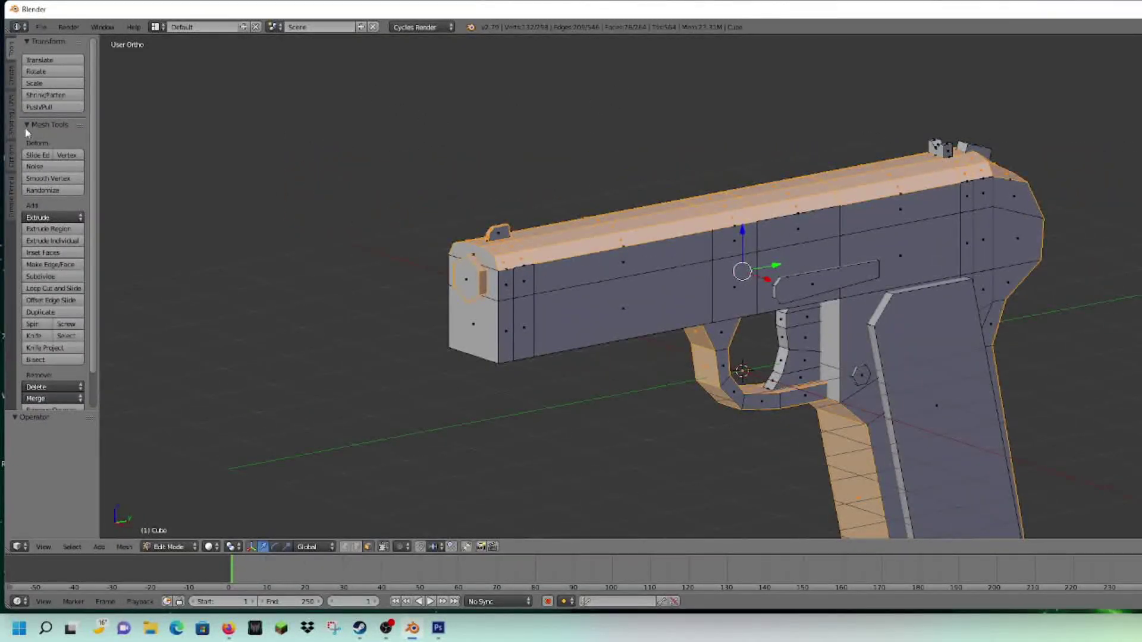
pyautogui.click(12, 110)
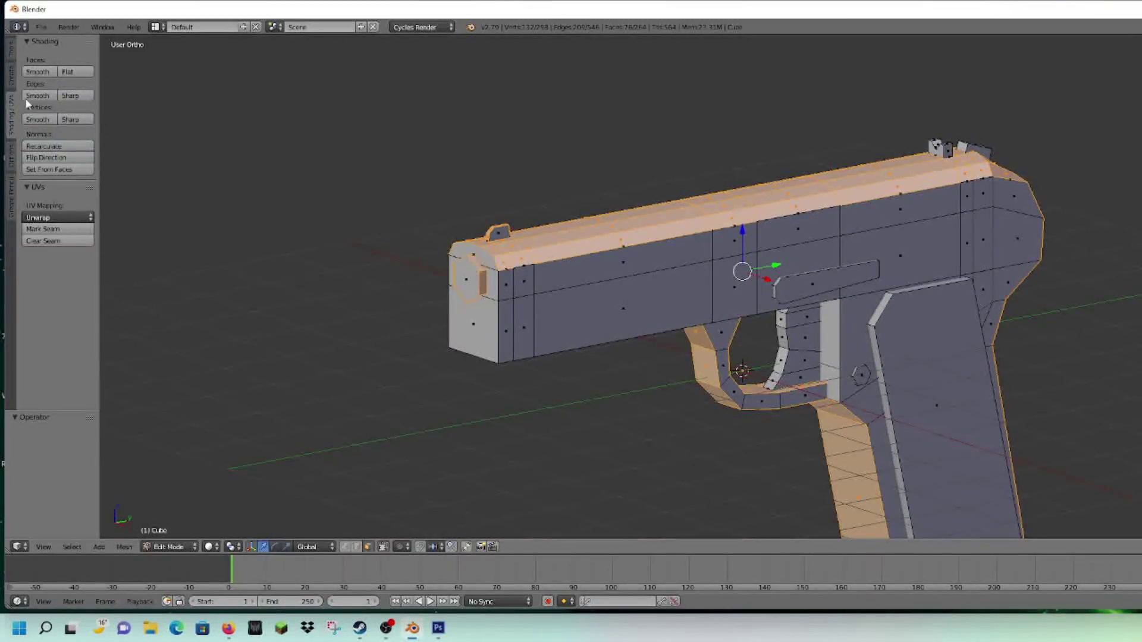
pyautogui.click(37, 72)
pyautogui.press('Tab')
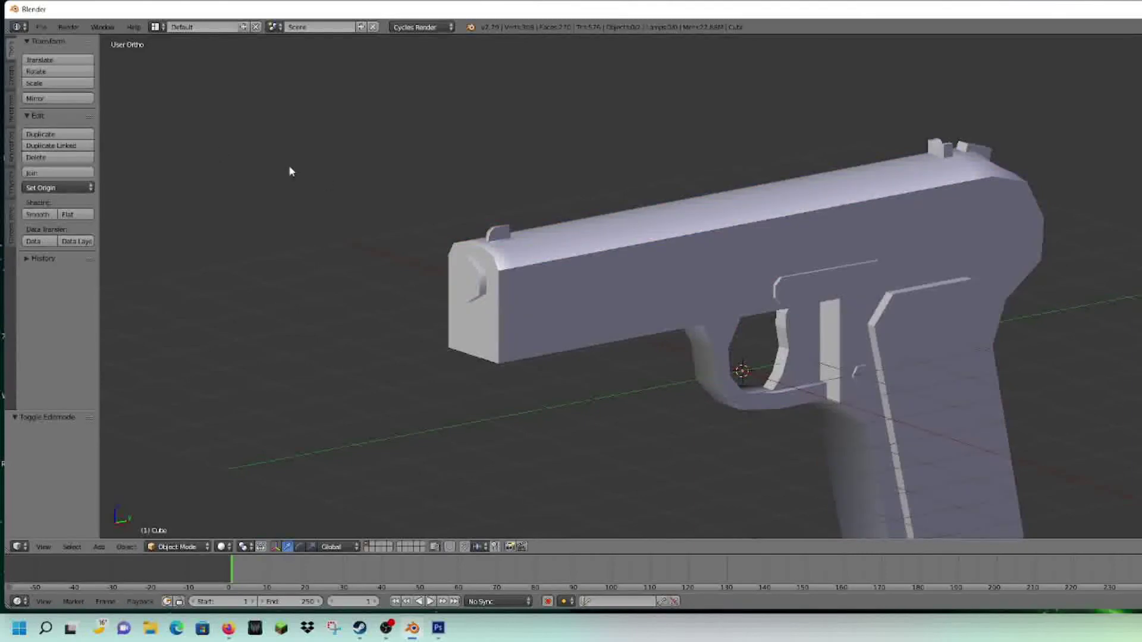
# Examine the smoothed pistol from different angles in Rendered viewport shading
pyautogui.moveTo(639, 255)
pyautogui.mouseDown(button='middle')
pyautogui.moveTo(429, 240)
pyautogui.moveTo(630, 248)
pyautogui.moveTo(606, 220)
pyautogui.mouseUp(button='middle')
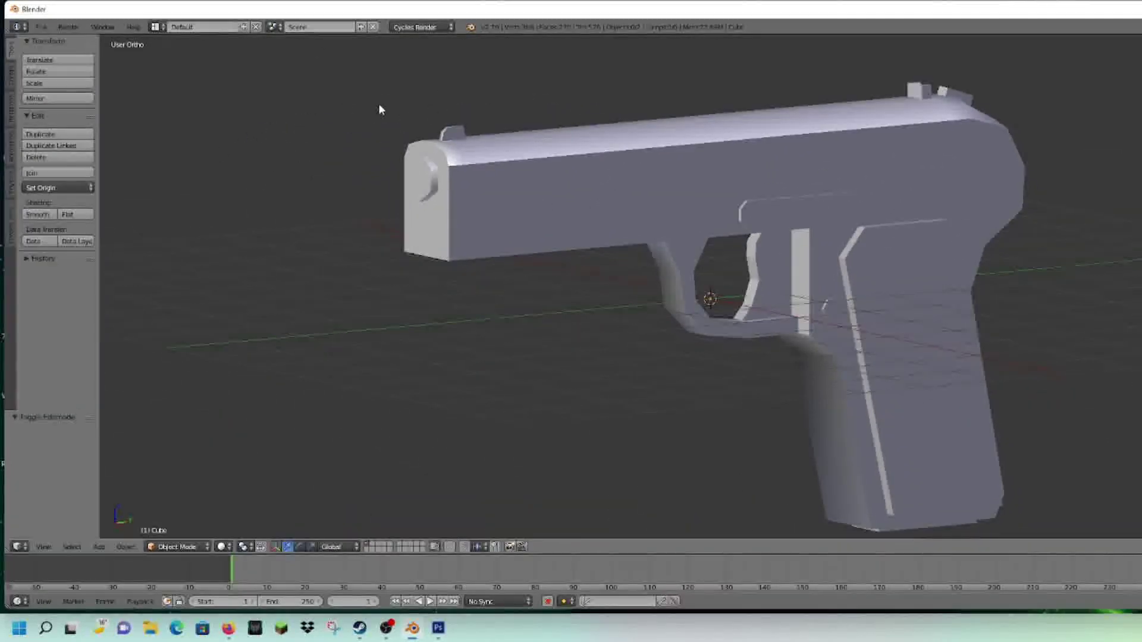
pyautogui.moveTo(379, 109); pyautogui.dragTo(351, 41, button='middle')
pyautogui.click(221, 546)
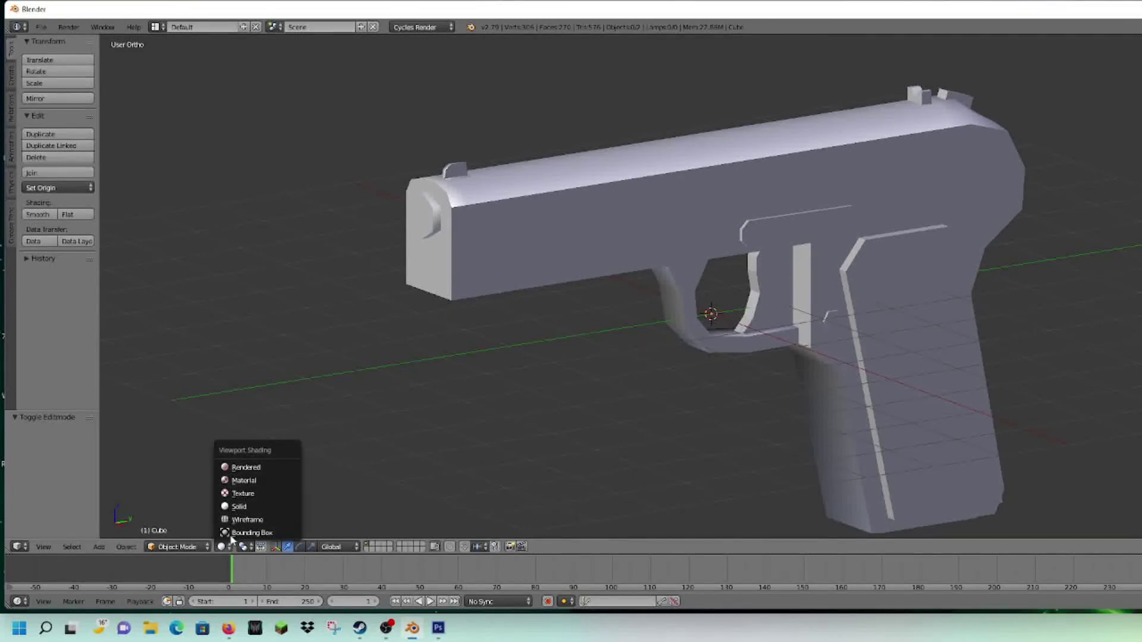
pyautogui.click(254, 469)
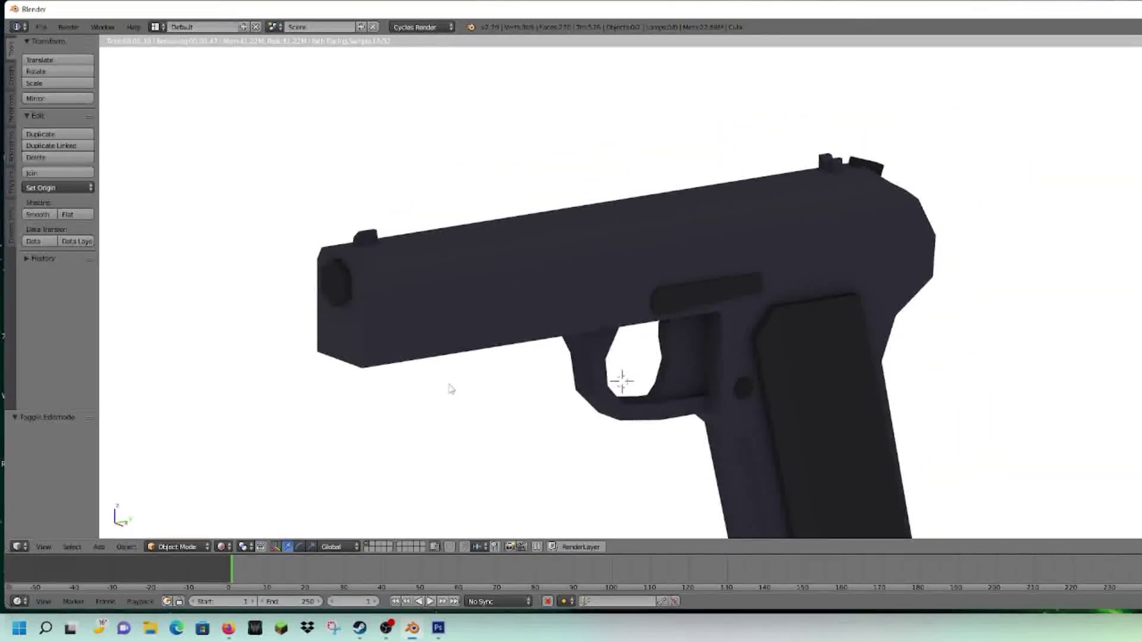
pyautogui.moveTo(449, 387); pyautogui.dragTo(463, 389, button='middle')
pyautogui.moveTo(660, 410); pyautogui.dragTo(374, 280, button='middle')
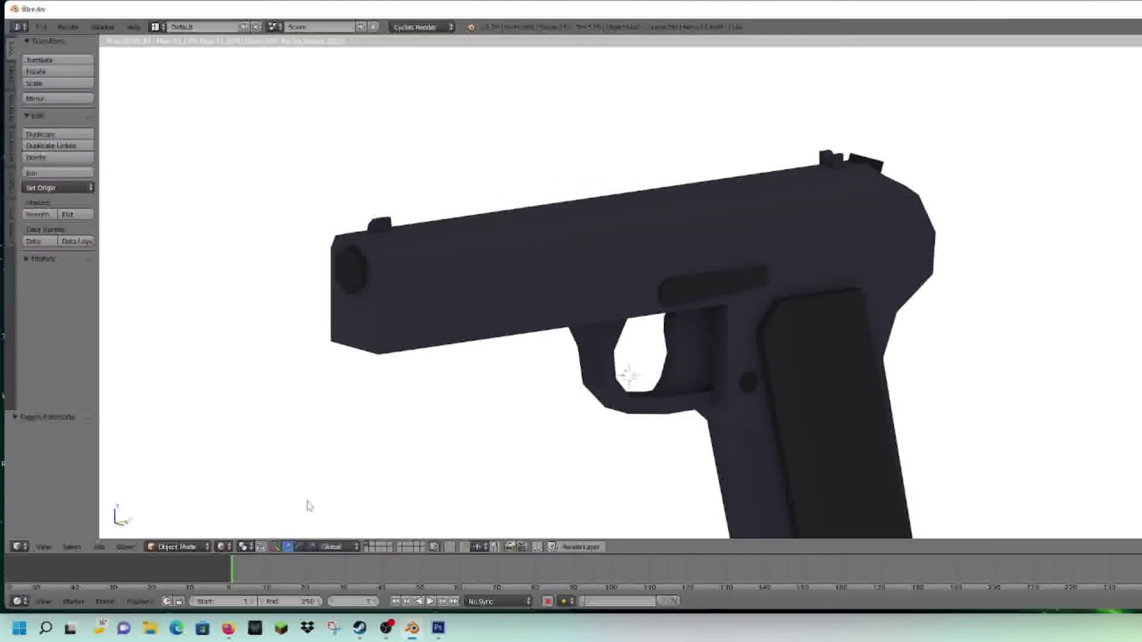
# Check the pistol in Material viewport shading and switch the display to Solid
pyautogui.click(221, 547)
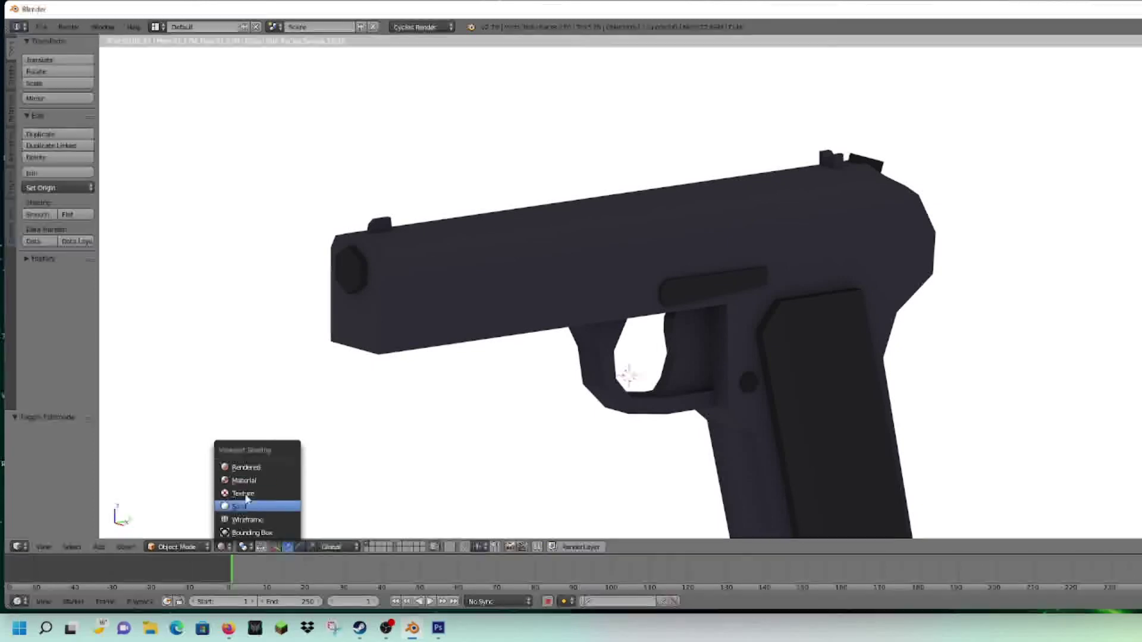
pyautogui.click(248, 482)
pyautogui.click(224, 546)
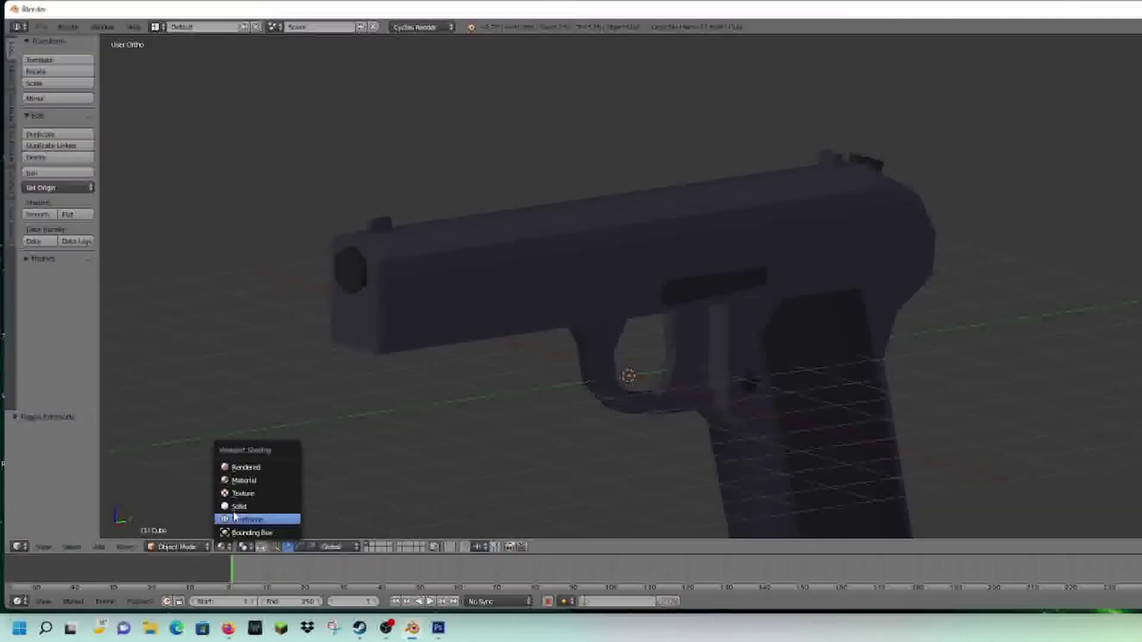
pyautogui.click(236, 512)
pyautogui.moveTo(535, 285); pyautogui.dragTo(429, 384, button='middle')
# Preview the whole pistol once more in Rendered viewport shading and return to Solid display
pyautogui.click(219, 546)
pyautogui.click(237, 466)
pyautogui.moveTo(565, 395)
pyautogui.mouseDown(button='middle')
pyautogui.moveTo(523, 327)
pyautogui.moveTo(461, 376)
pyautogui.moveTo(451, 369)
pyautogui.moveTo(507, 400)
pyautogui.moveTo(762, 377)
pyautogui.mouseUp(button='middle')
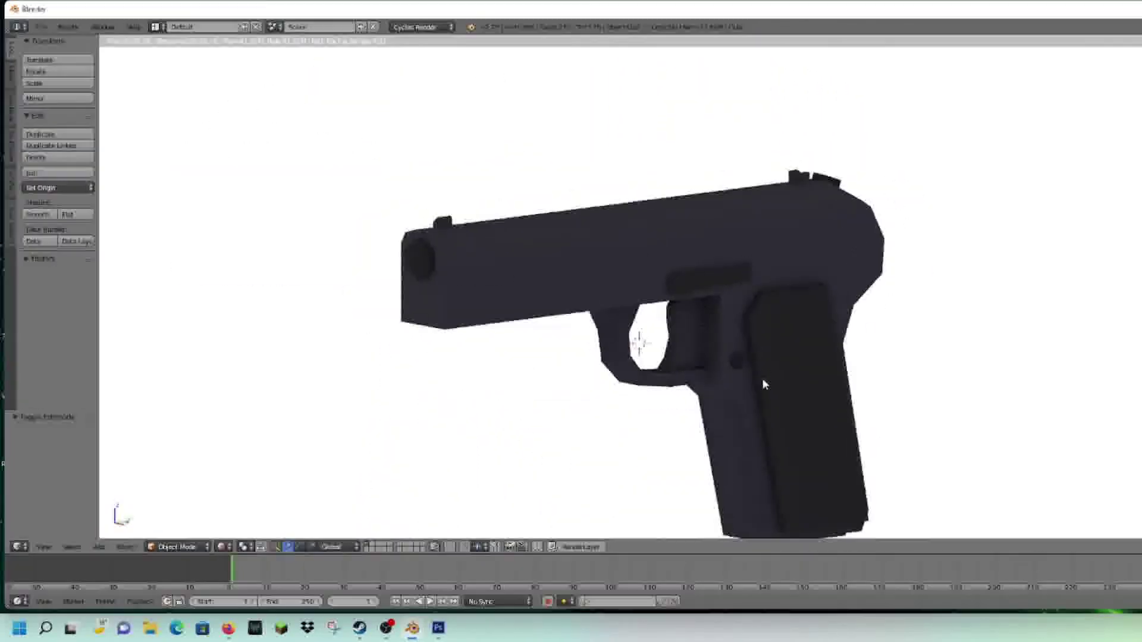
pyautogui.scroll(-4, 505, 387)
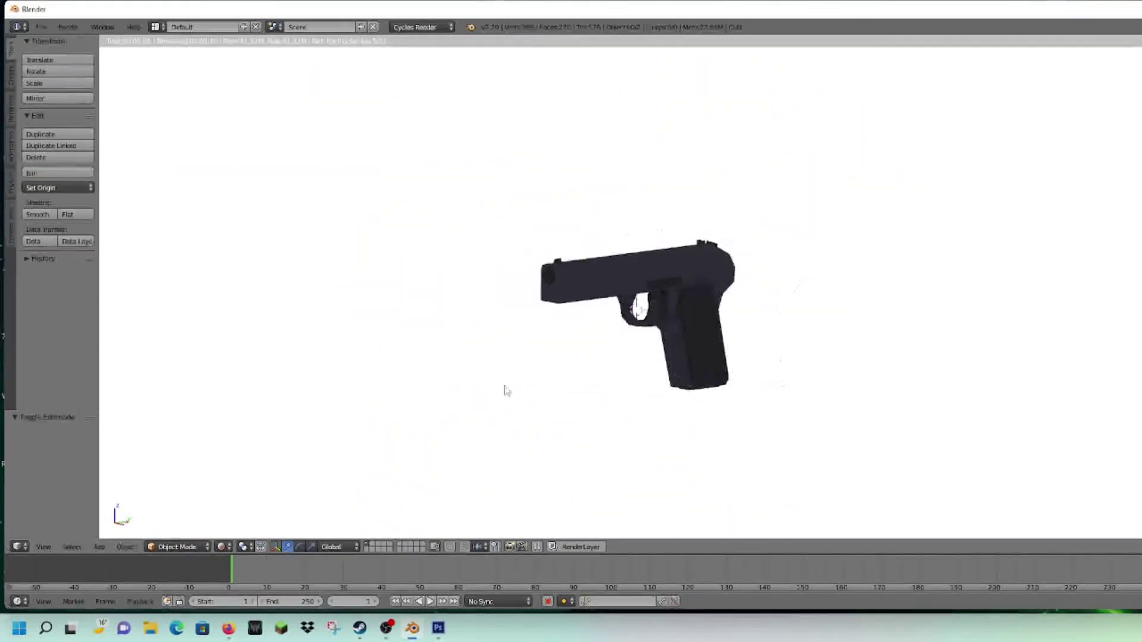
pyautogui.click(223, 546)
pyautogui.click(227, 508)
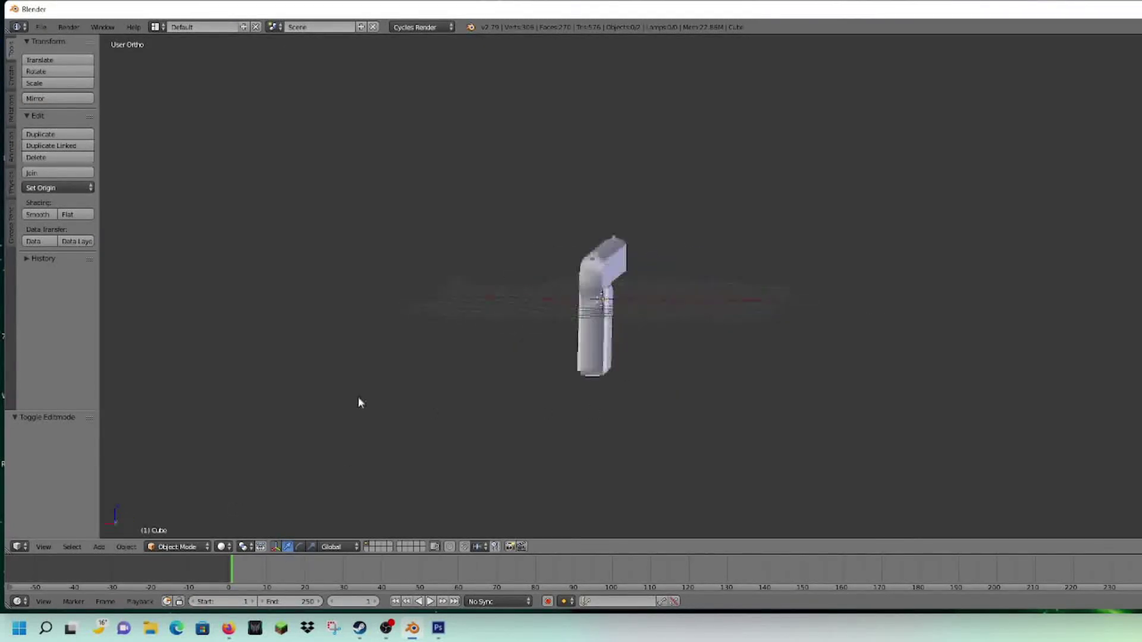
# Inspect the smoothed model from several sides and compare its outline with the reference image in the right orthographic view
pyautogui.moveTo(183, 407); pyautogui.dragTo(562, 430, button='middle')
pyautogui.scroll(8, 752, 439)
pyautogui.scroll(-3, 752, 438)
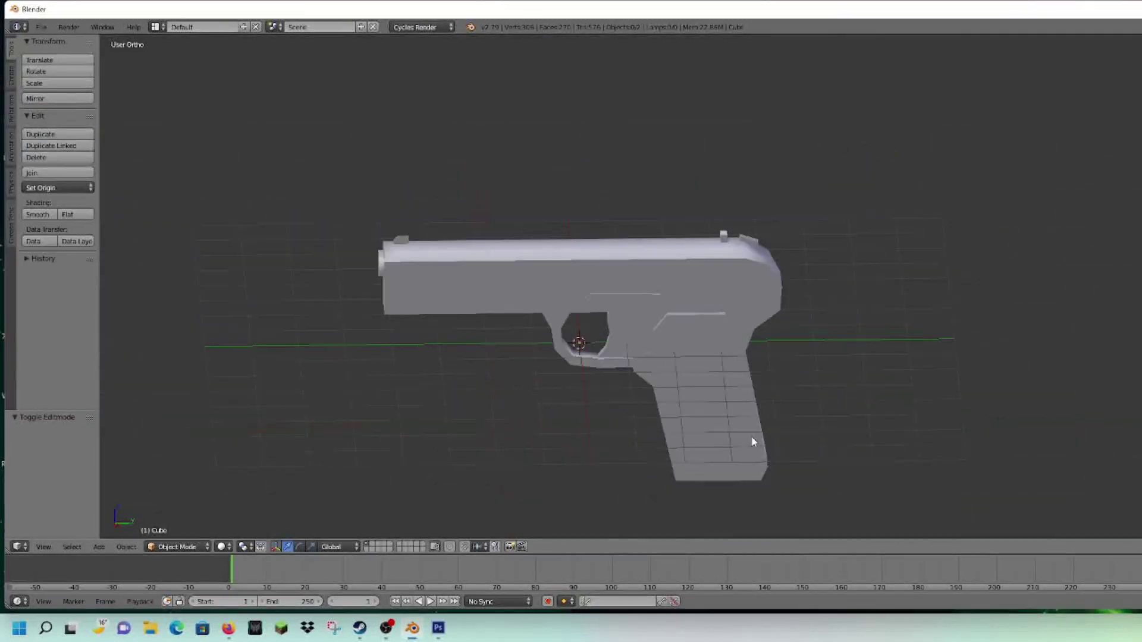
pyautogui.moveTo(750, 438); pyautogui.dragTo(952, 374, button='middle')
pyautogui.moveTo(1031, 414); pyautogui.dragTo(987, 410, button='middle')
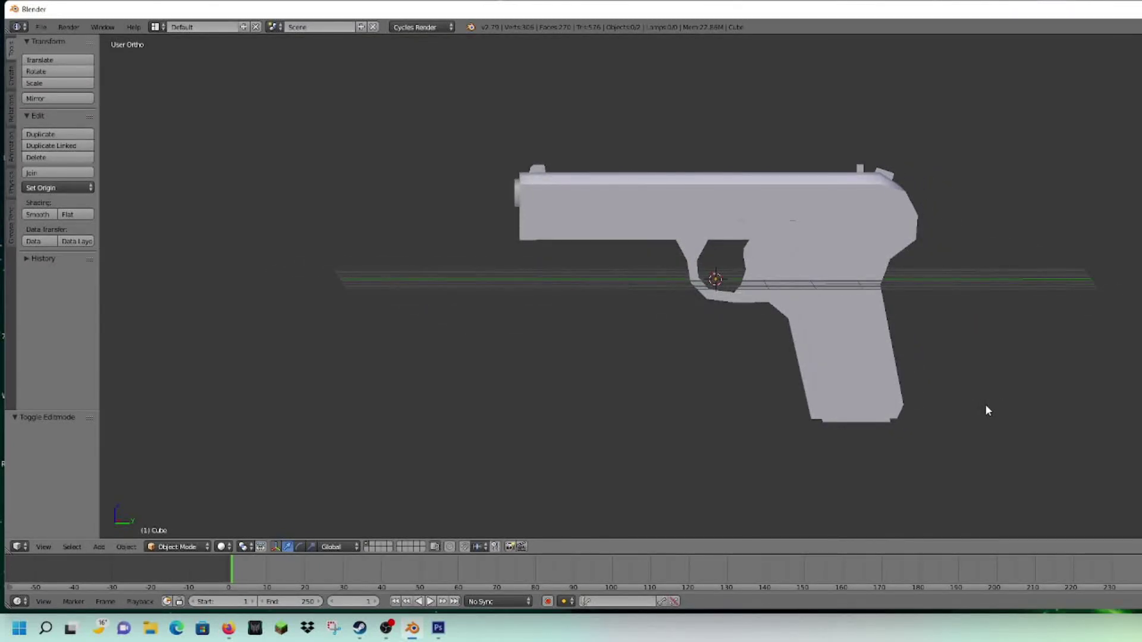
pyautogui.press('KP_3')
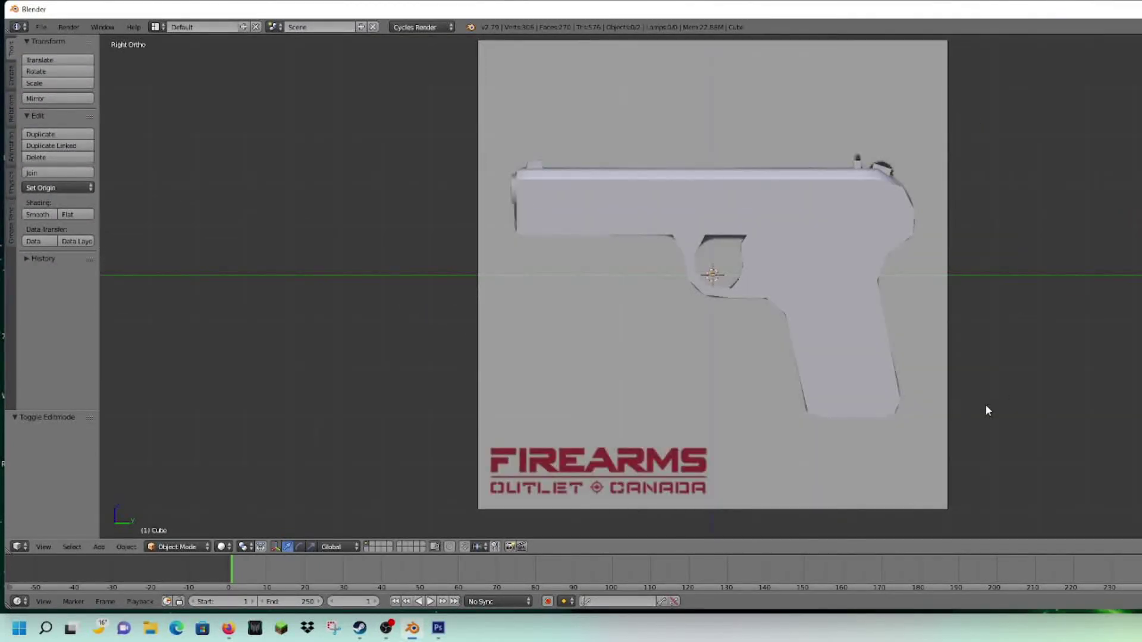
pyautogui.scroll(3, 876, 363)
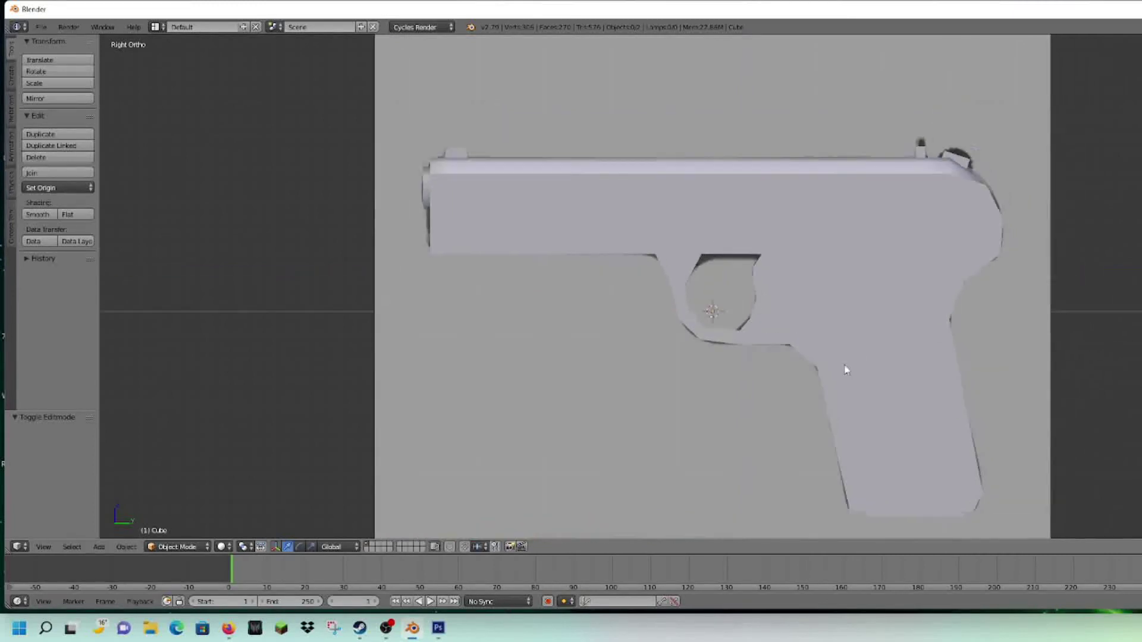
pyautogui.scroll(-6, 821, 400)
pyautogui.scroll(4, 818, 400)
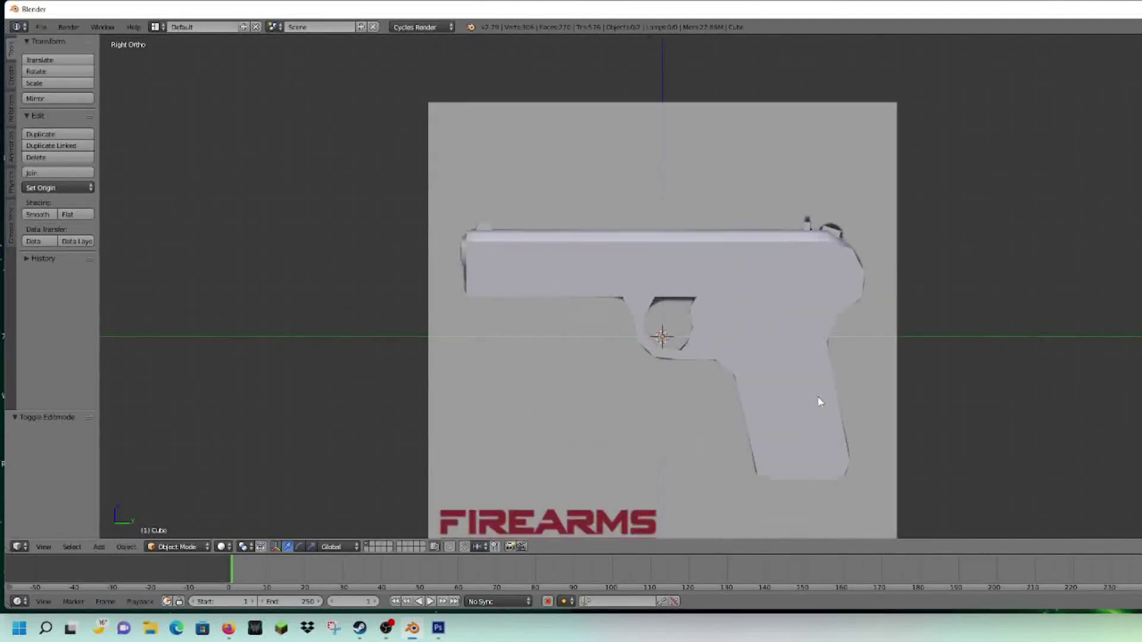